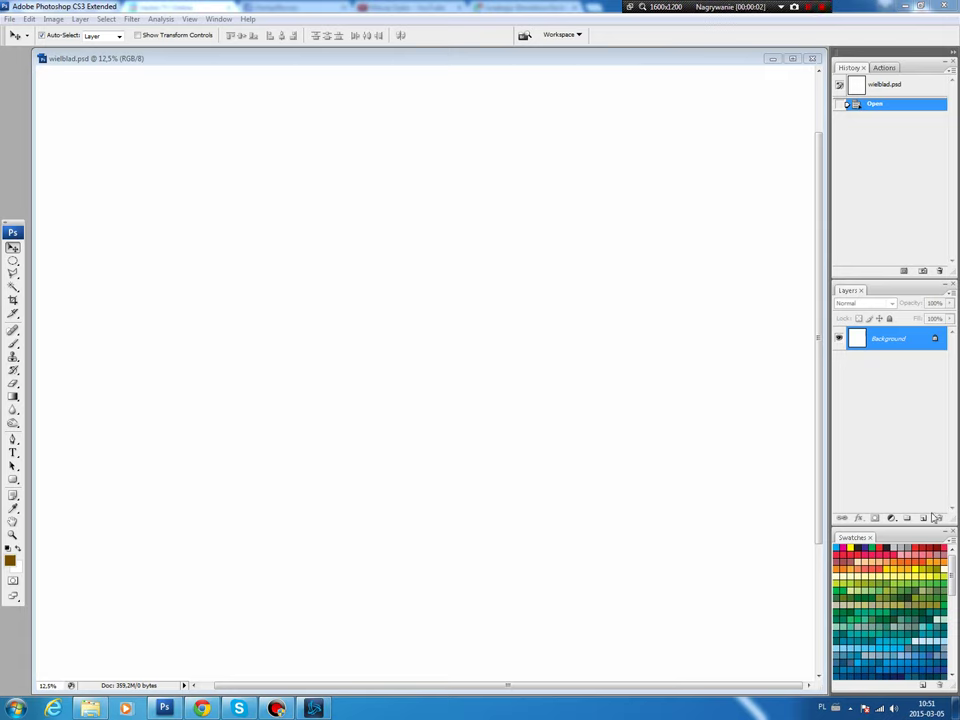
Add a new layer and draw a circular elliptical selection for the head.
left_click(922, 519)
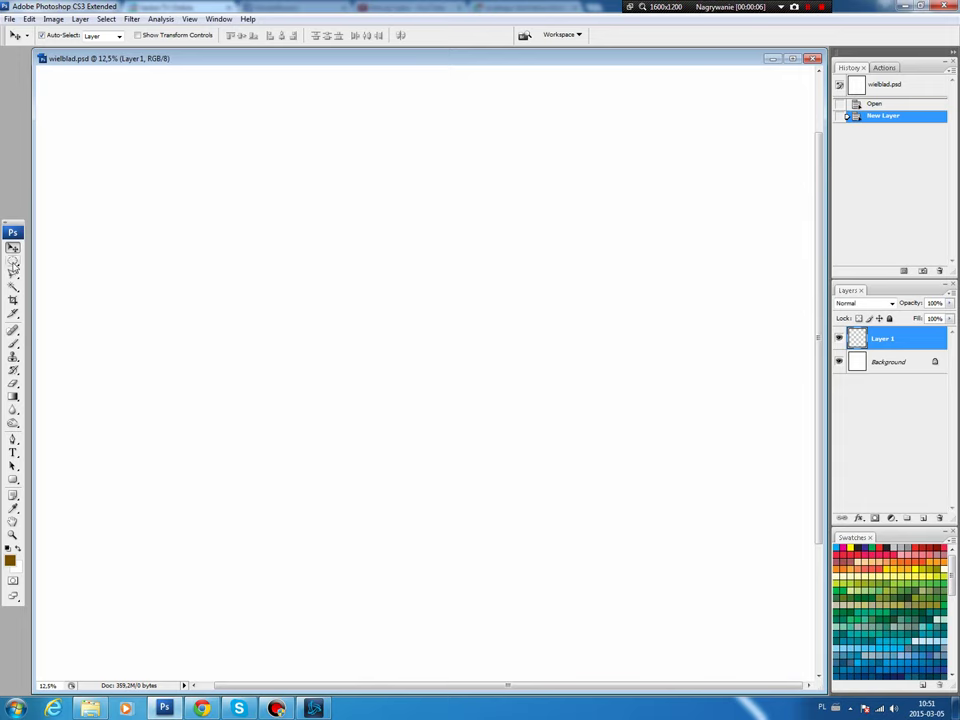
left_click(13, 262)
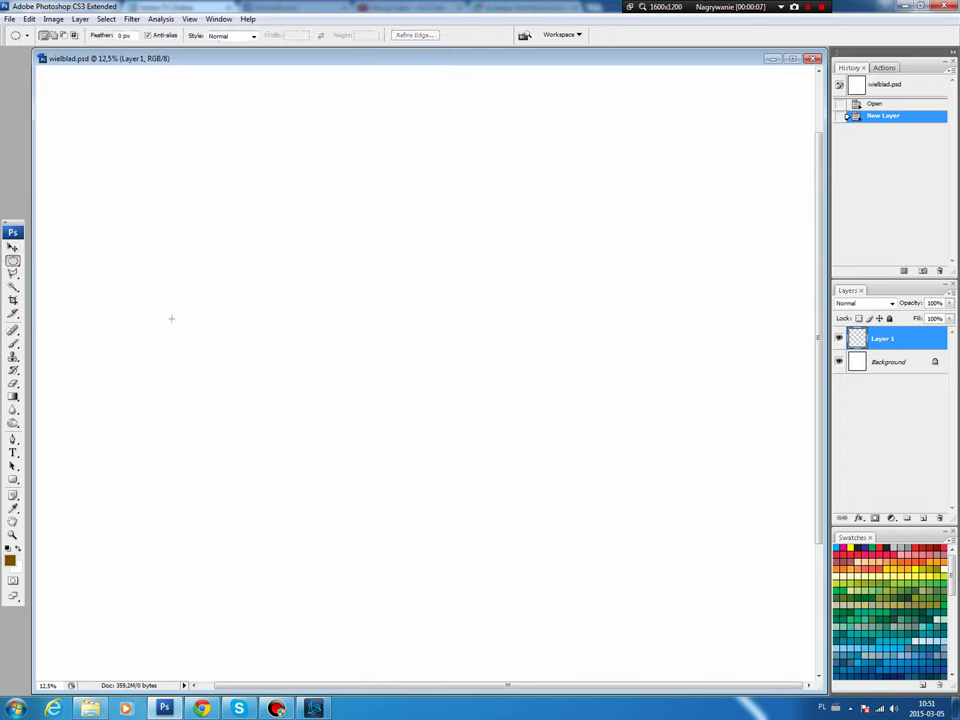
mouse_move(152, 333)
left_mouse_down()
mouse_move(268, 426)
mouse_move(304, 479)
left_mouse_up()
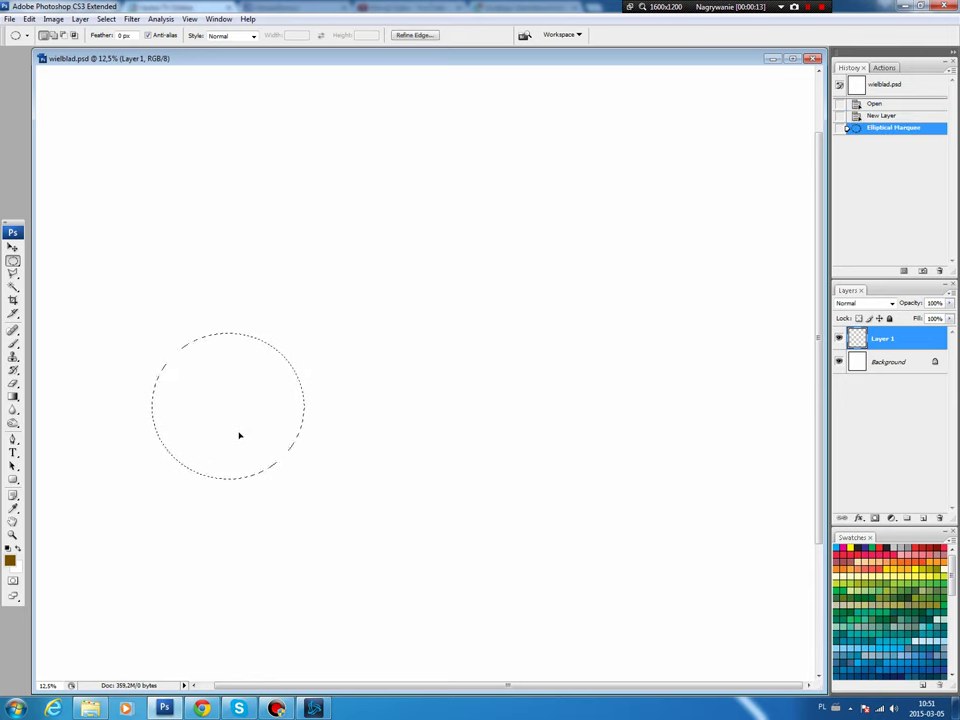
left_click_drag(240, 435, 223, 404)
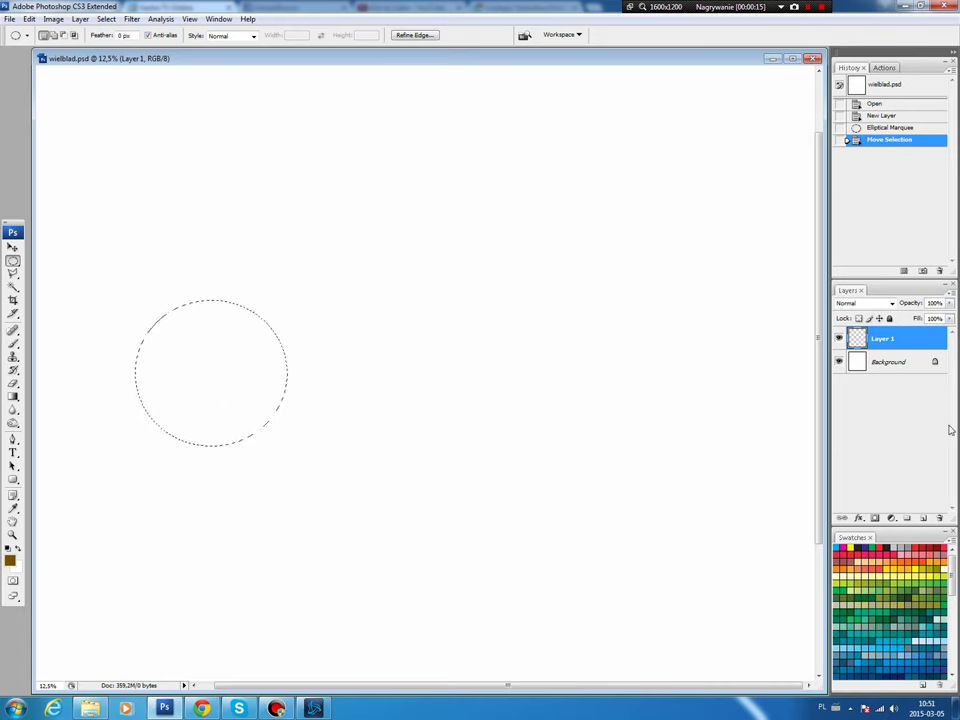
left_click_drag(953, 571, 953, 566)
Fill the circle with beige (RGB 232, 211, 178) and deselect.
left_click(866, 550)
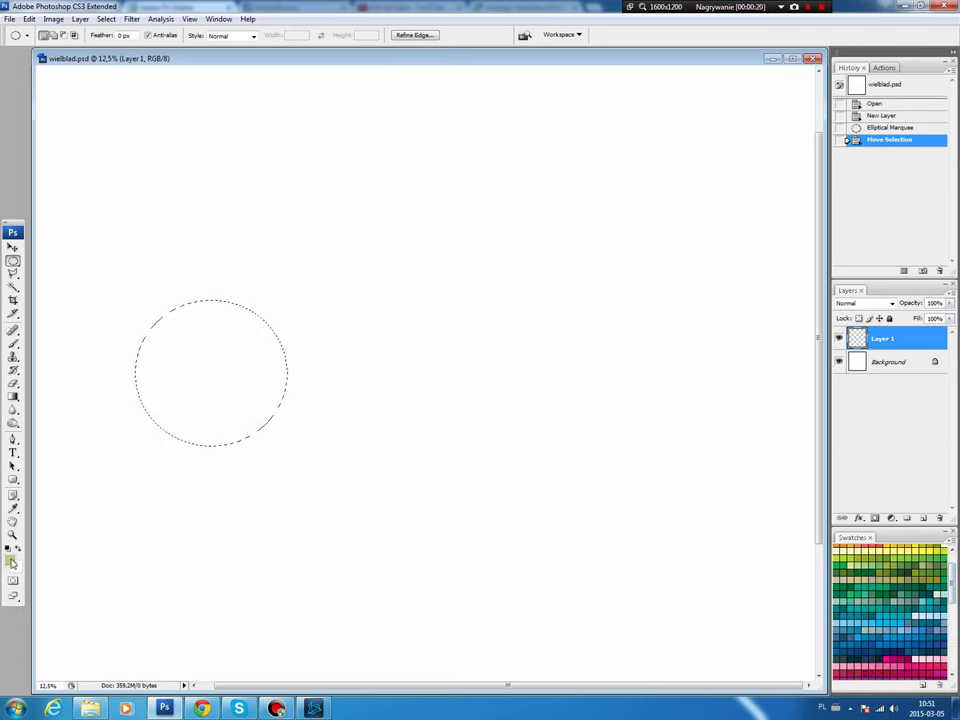
left_click(12, 562)
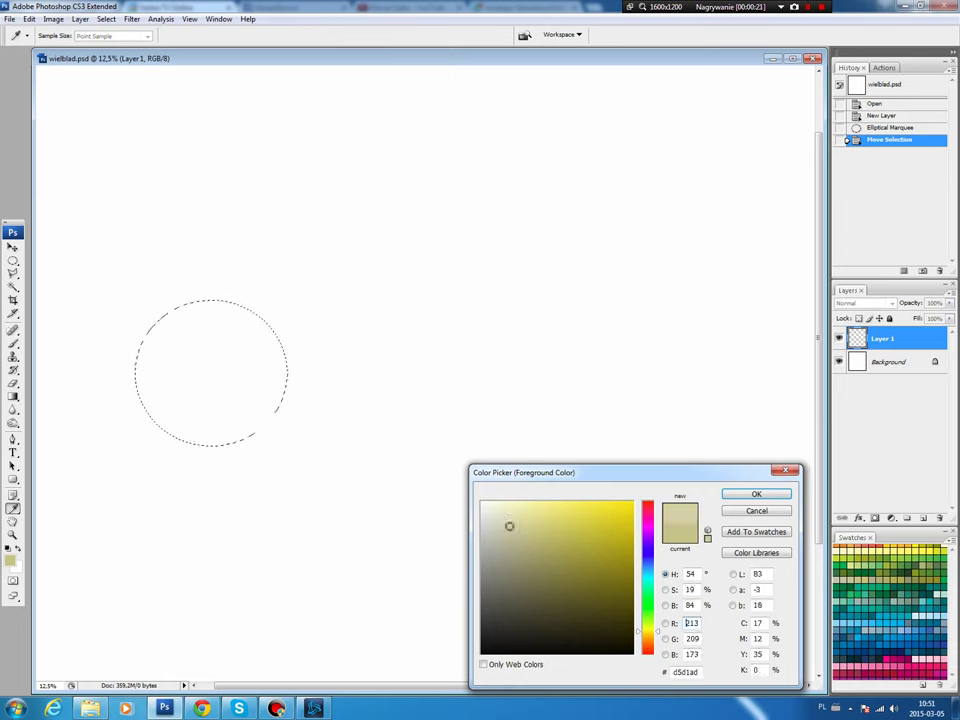
left_click(740, 494)
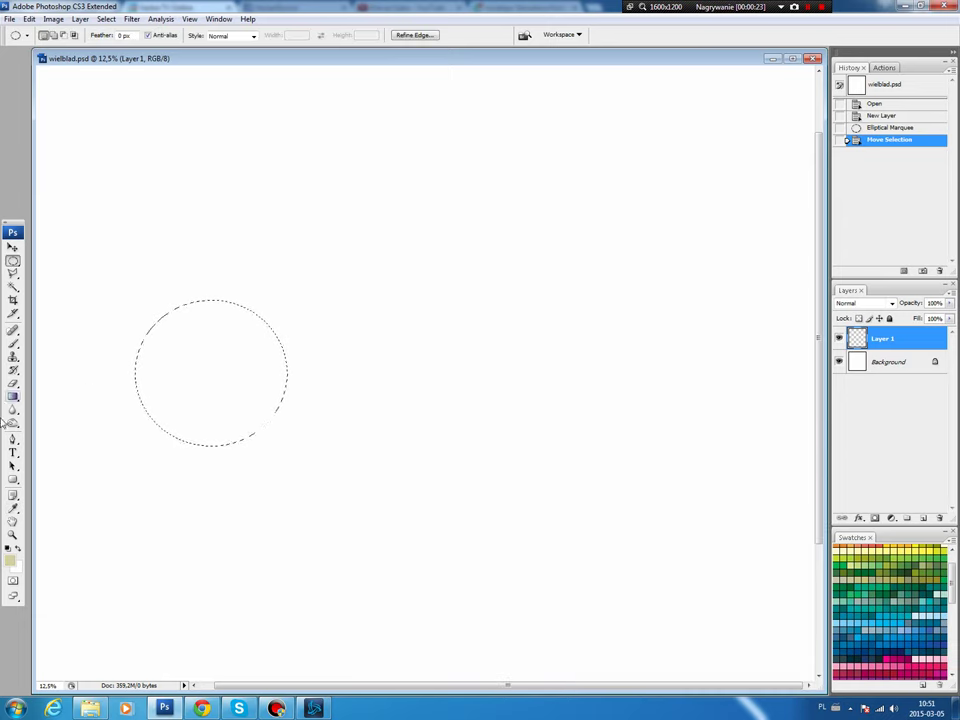
left_click(12, 562)
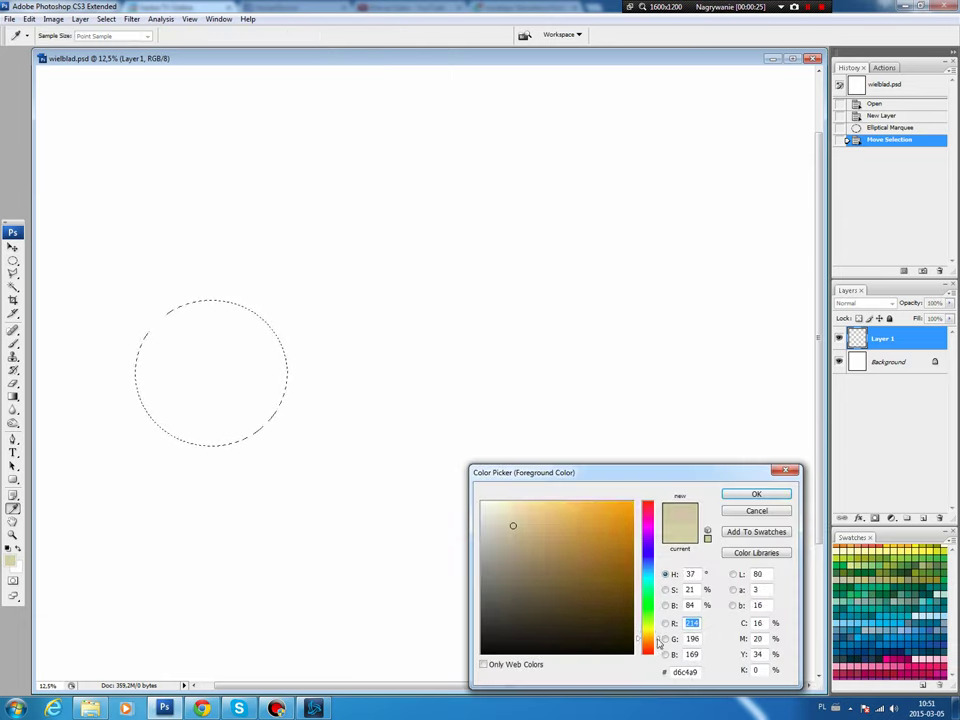
left_click(757, 511)
key("alt+BackSpace")
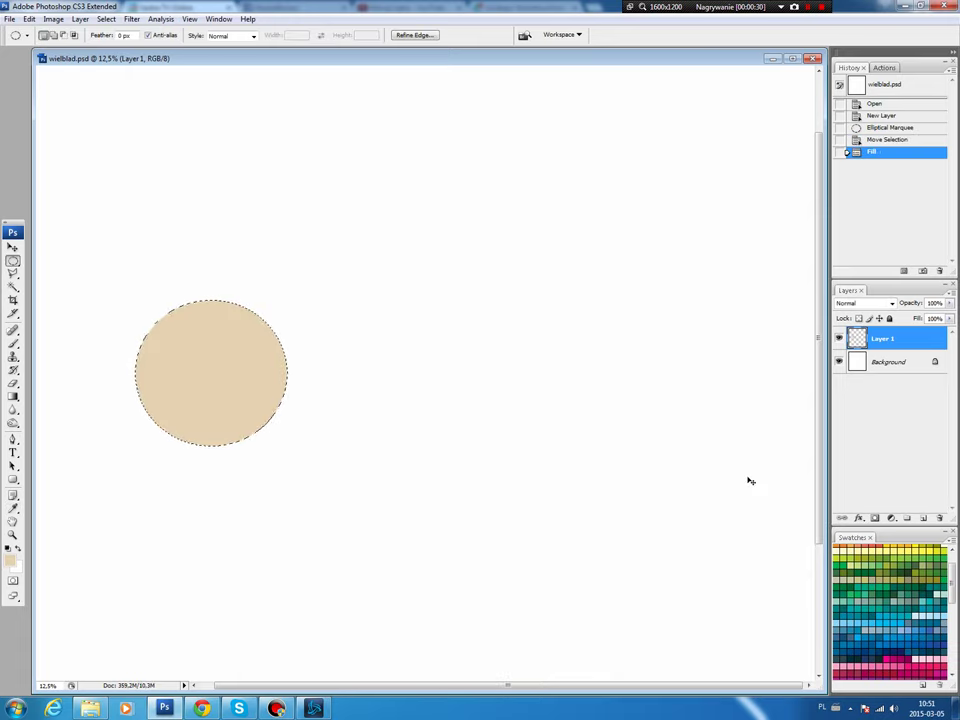
key("ctrl+d")
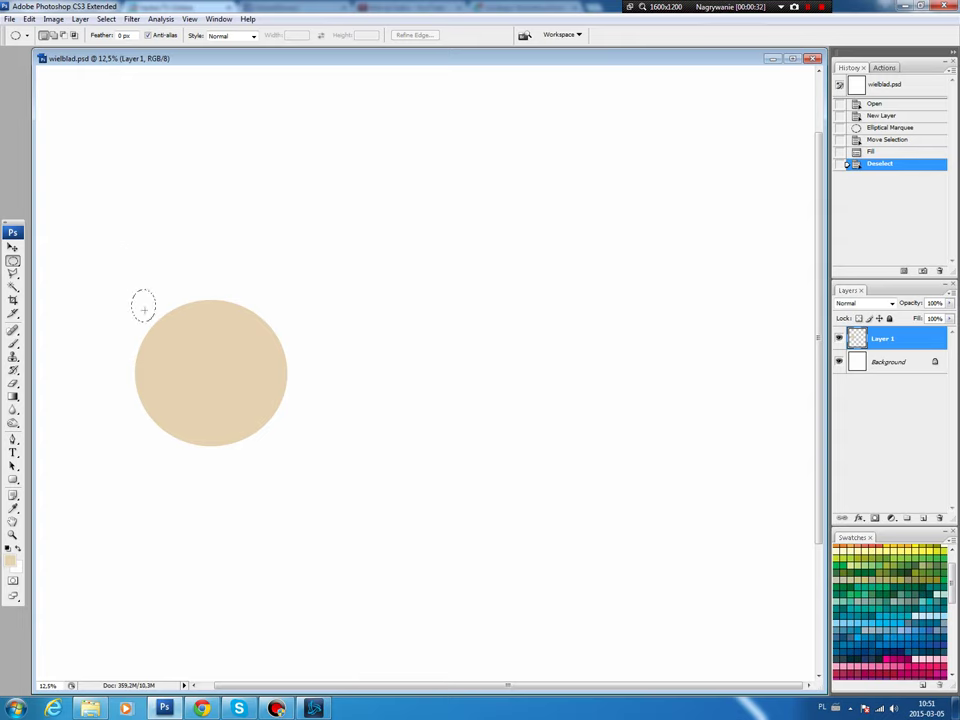
Darken the circle's right edge with Hue/Saturation lightness, using an inverted offset selection.
mouse_move(144, 310)
left_mouse_down()
mouse_move(246, 420)
mouse_move(282, 429)
left_mouse_up()
left_click_drag(238, 392, 215, 390)
left_click(106, 19)
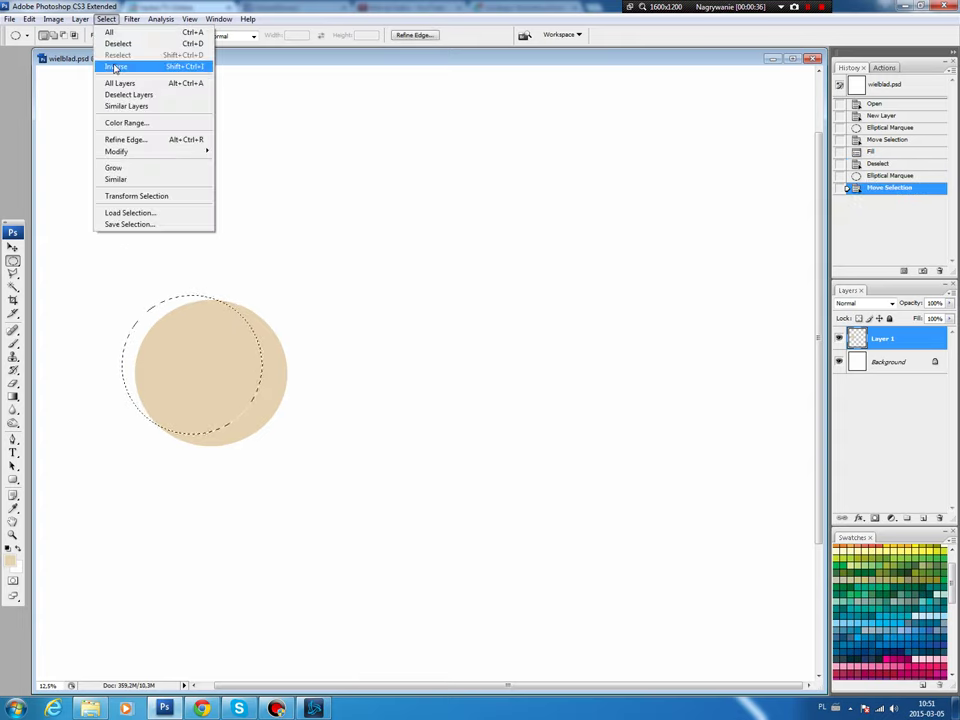
left_click(103, 62)
key("ctrl+u")
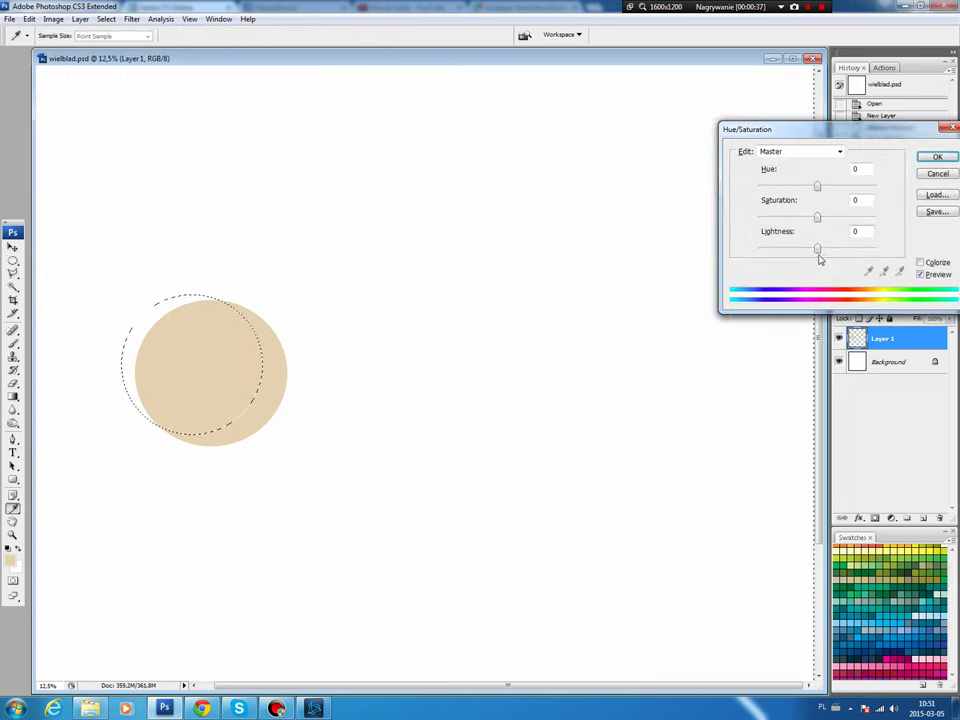
left_click(817, 251)
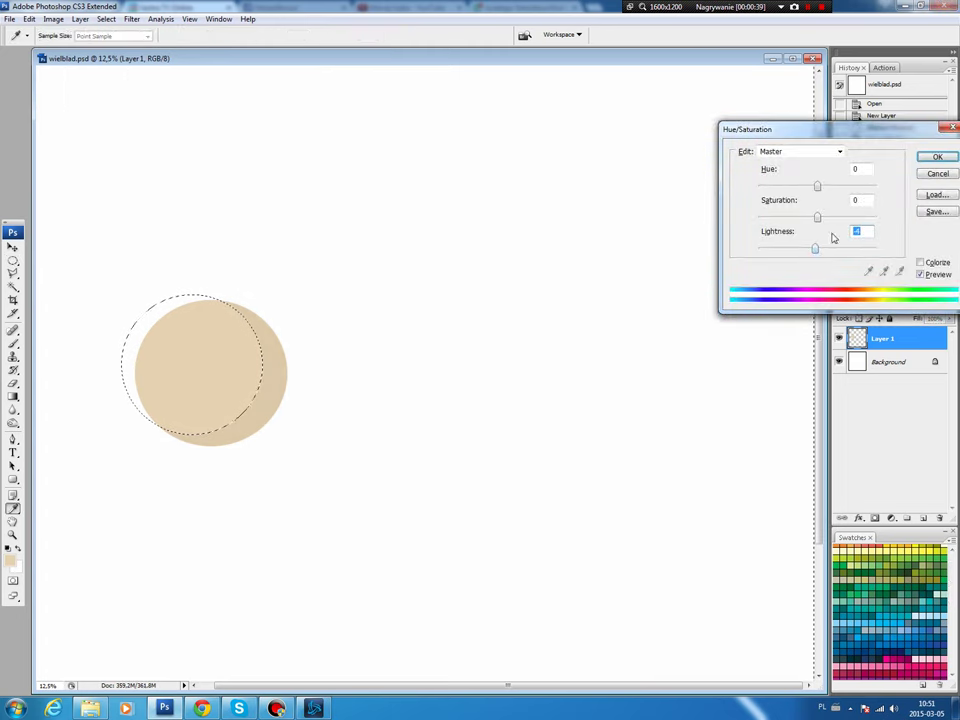
left_click(937, 157)
key("ctrl+d")
Stroke a dark brown outline around the circle on new Layer 2, then select an upper-head oval.
key("b")
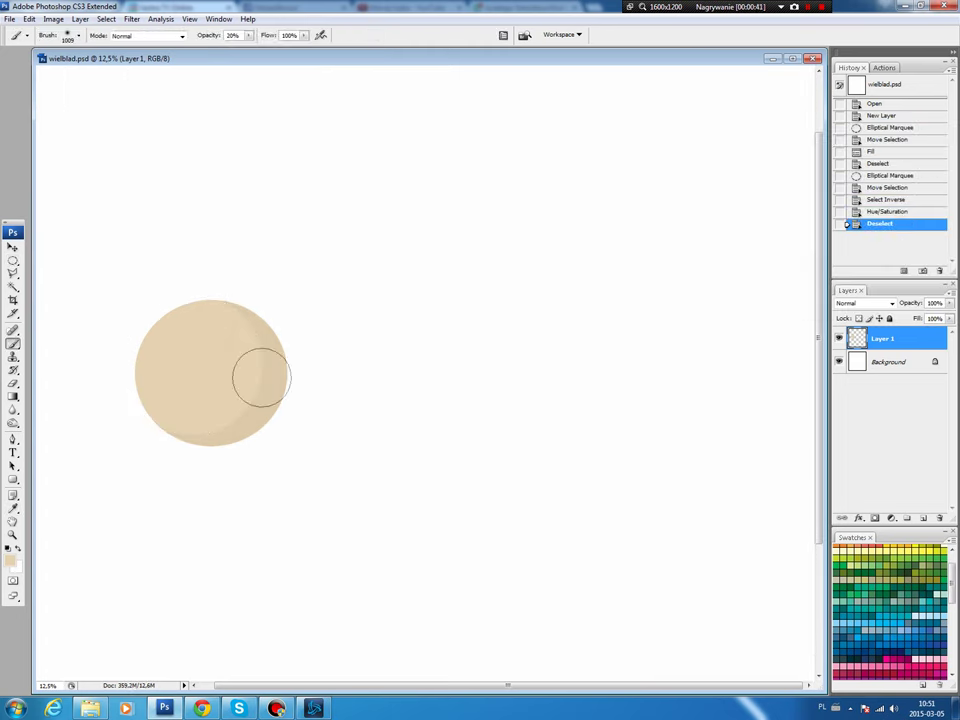
left_click(12, 550)
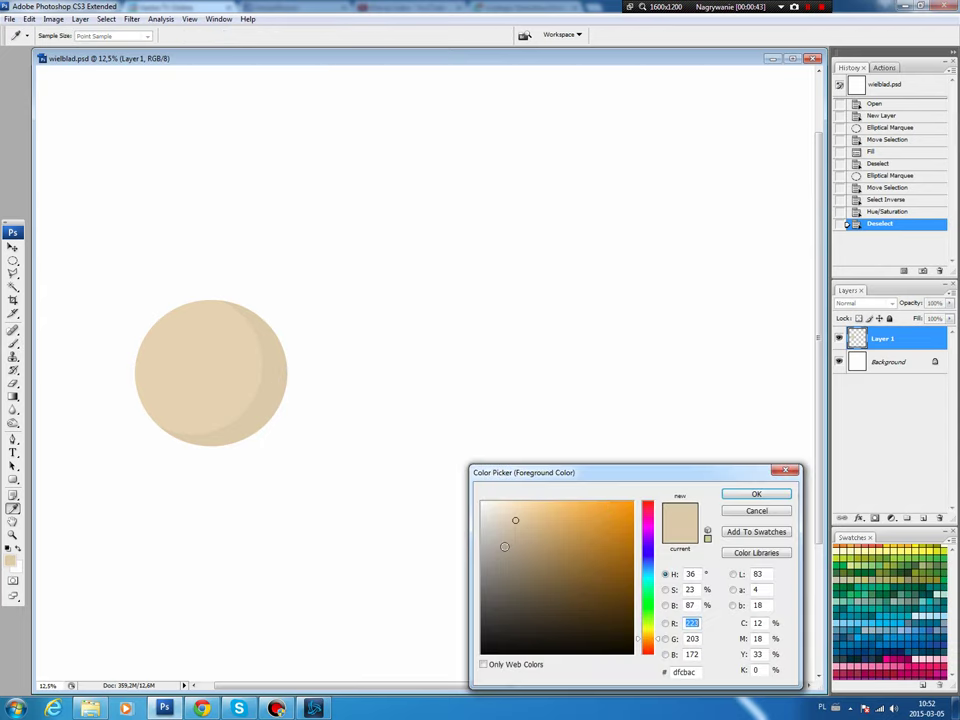
left_click_drag(520, 545, 531, 548)
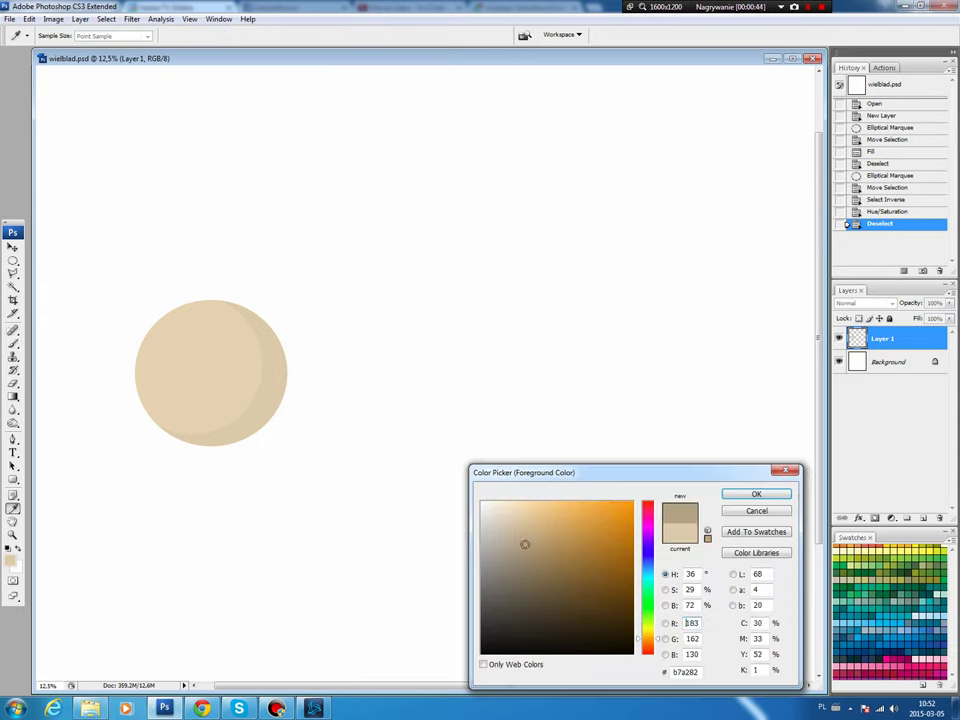
left_click(756, 494)
left_click(857, 338, "ctrl")
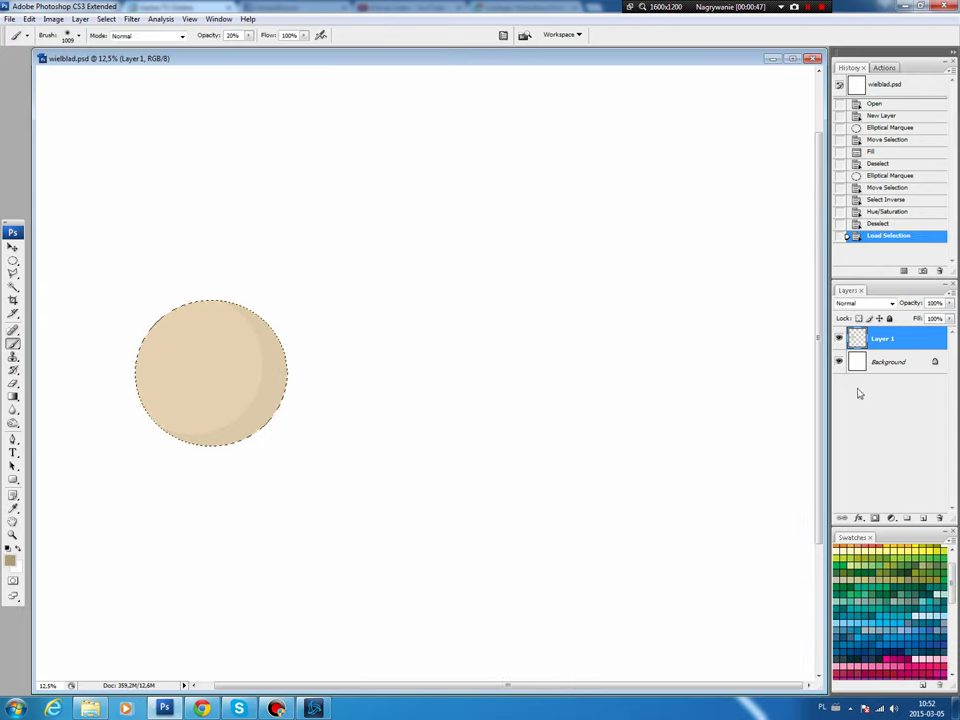
left_click(922, 518)
left_click(29, 19)
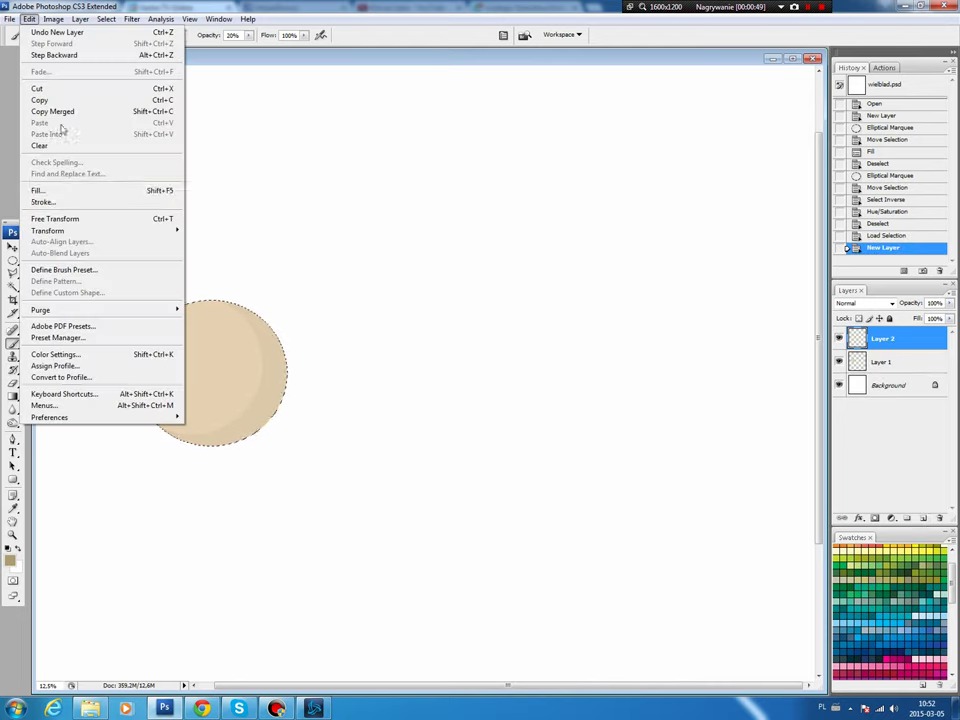
left_click(55, 201)
key("Return")
key("ctrl+d")
key("m")
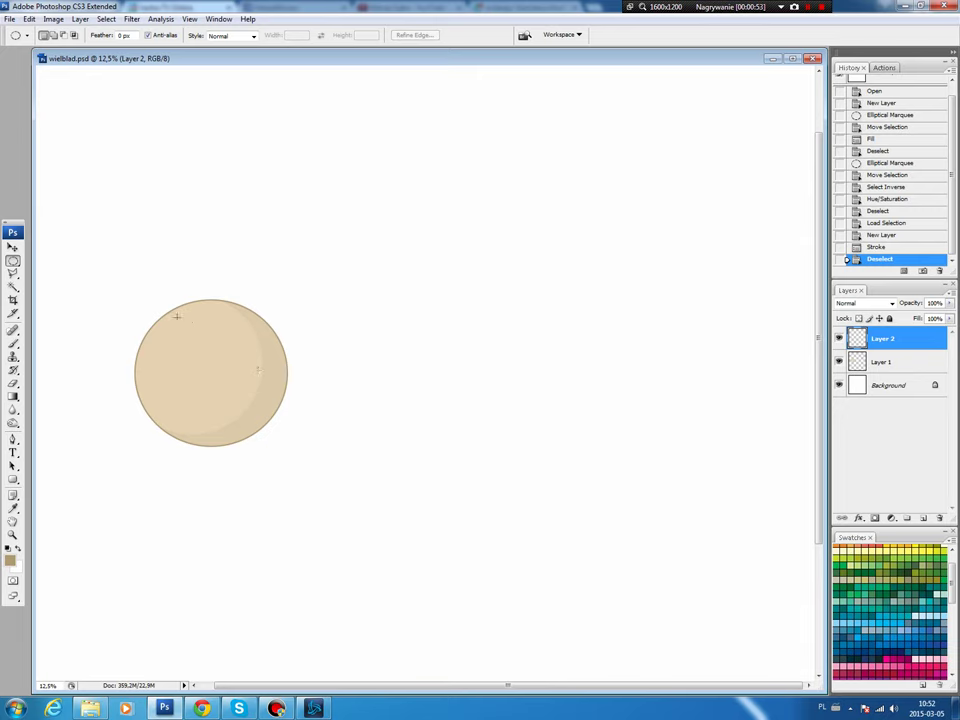
mouse_move(176, 316)
left_mouse_down()
mouse_move(258, 370)
mouse_move(216, 356)
left_mouse_up()
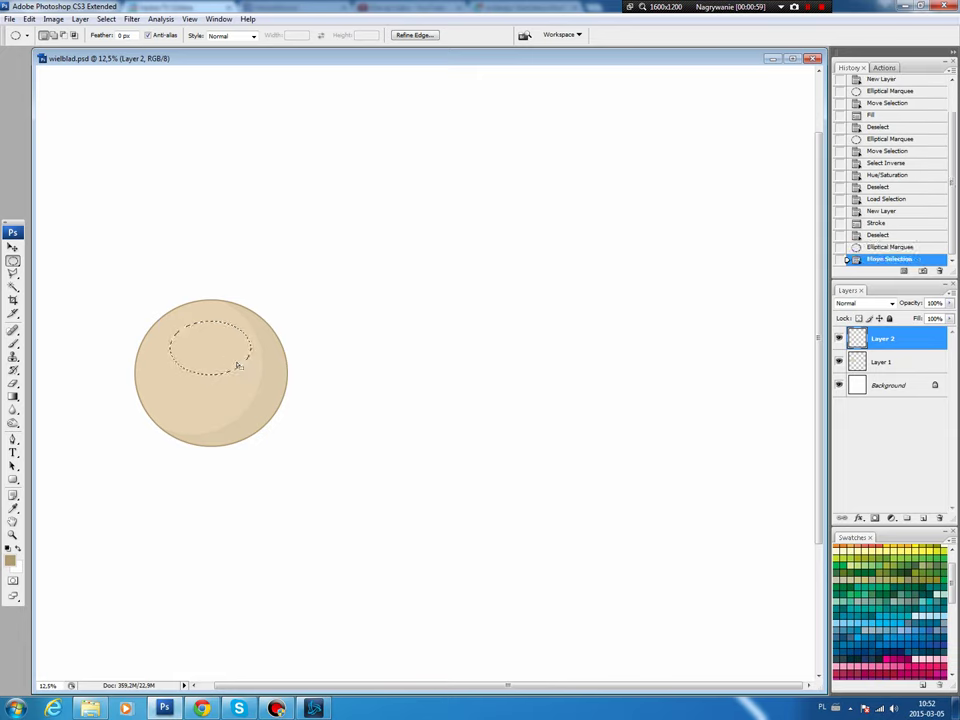
Fill the oval on new Layer 3 with darker tan (RGB 200, 166, 113) and nudge it down.
left_click(924, 521)
key("b")
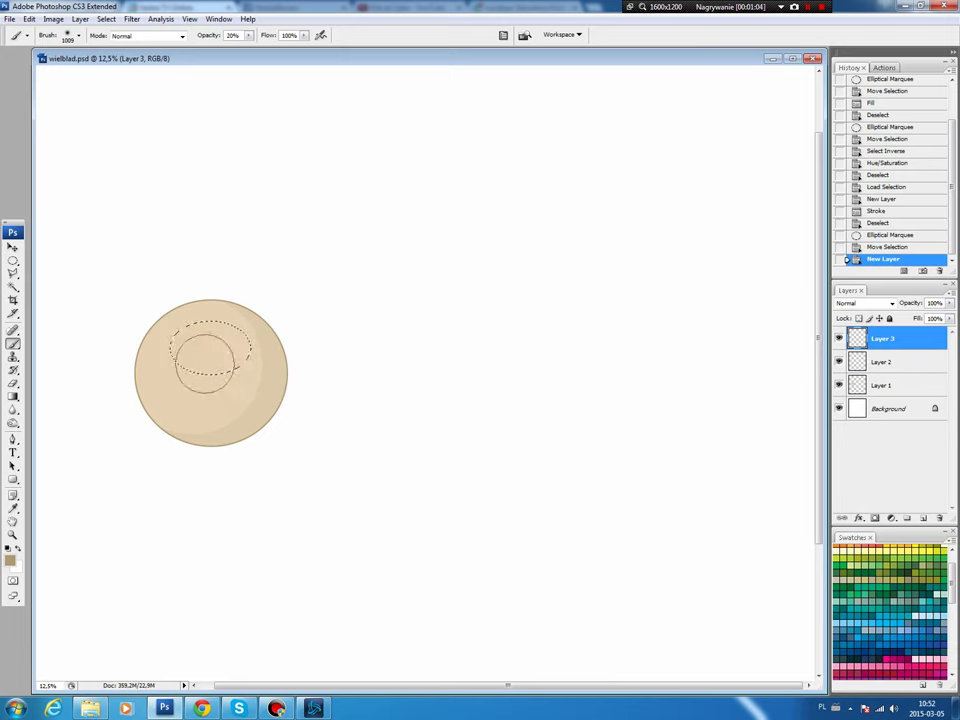
left_click(10, 556)
left_click(543, 538)
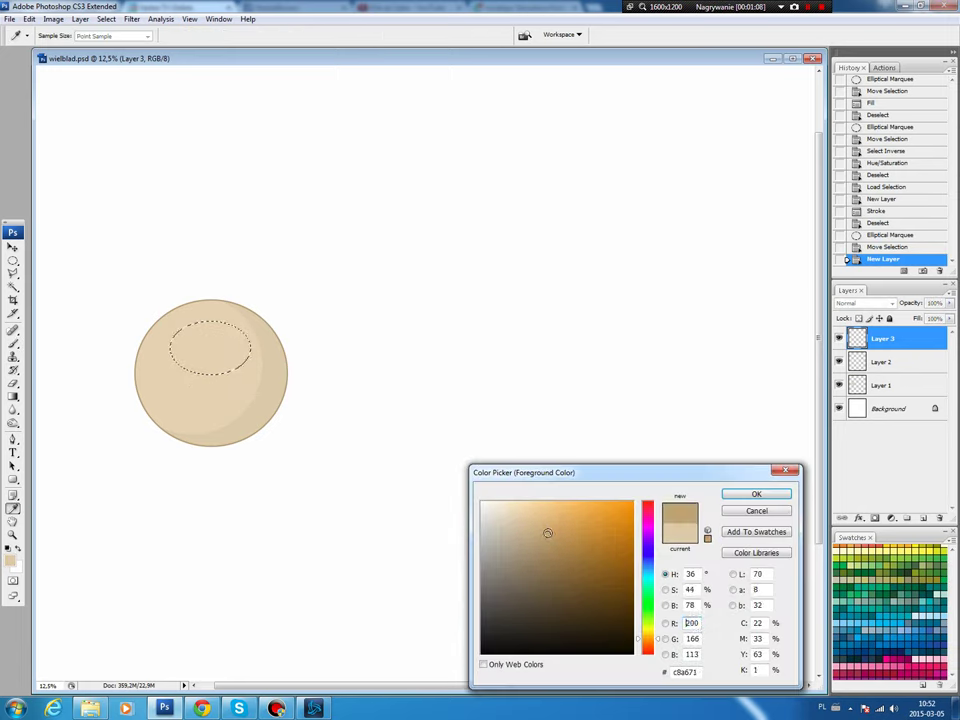
left_click(784, 510)
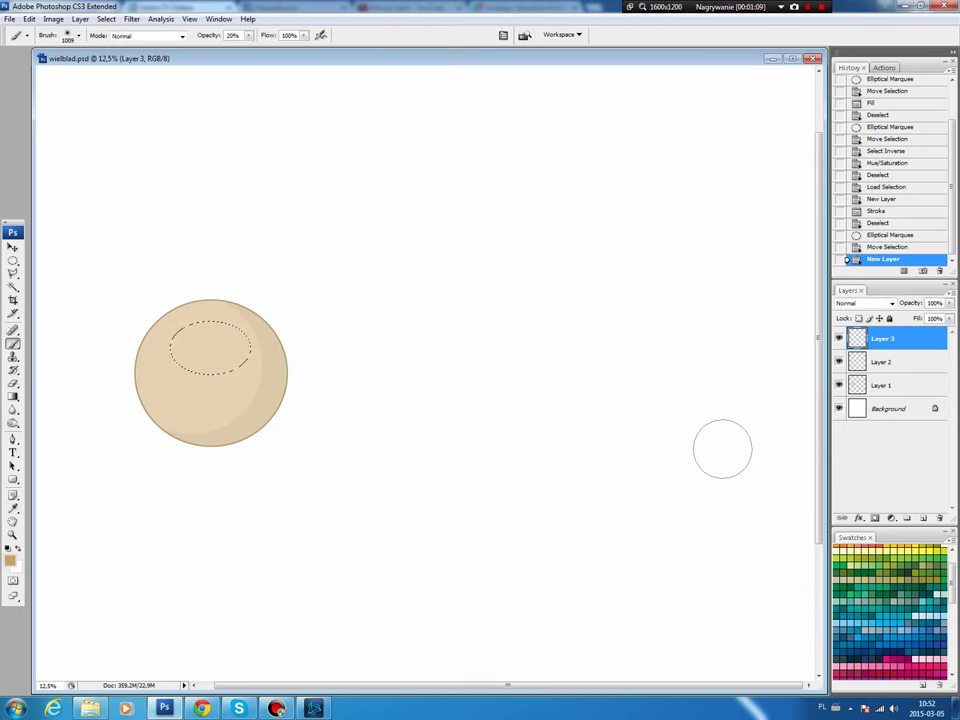
key("alt+BackSpace")
key("ctrl+d")
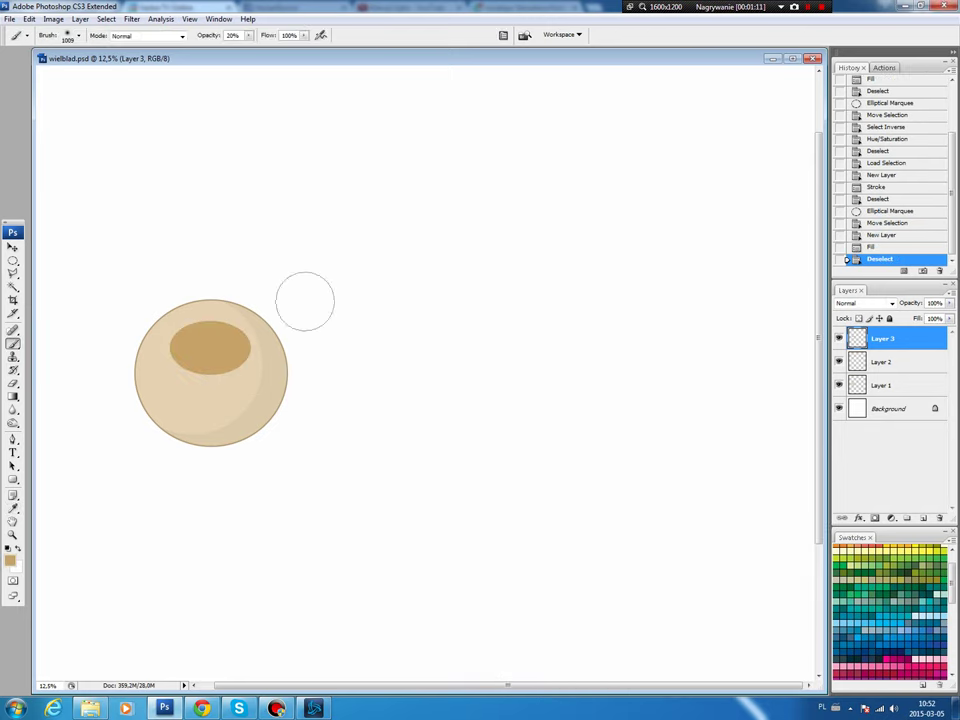
key("v")
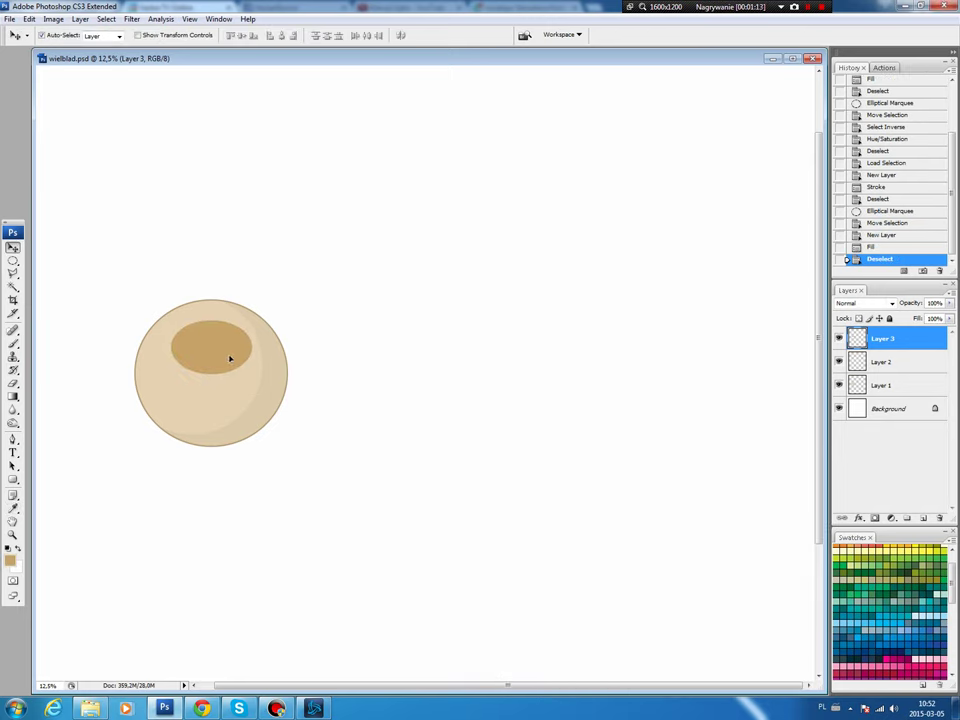
left_click_drag(229, 358, 228, 365)
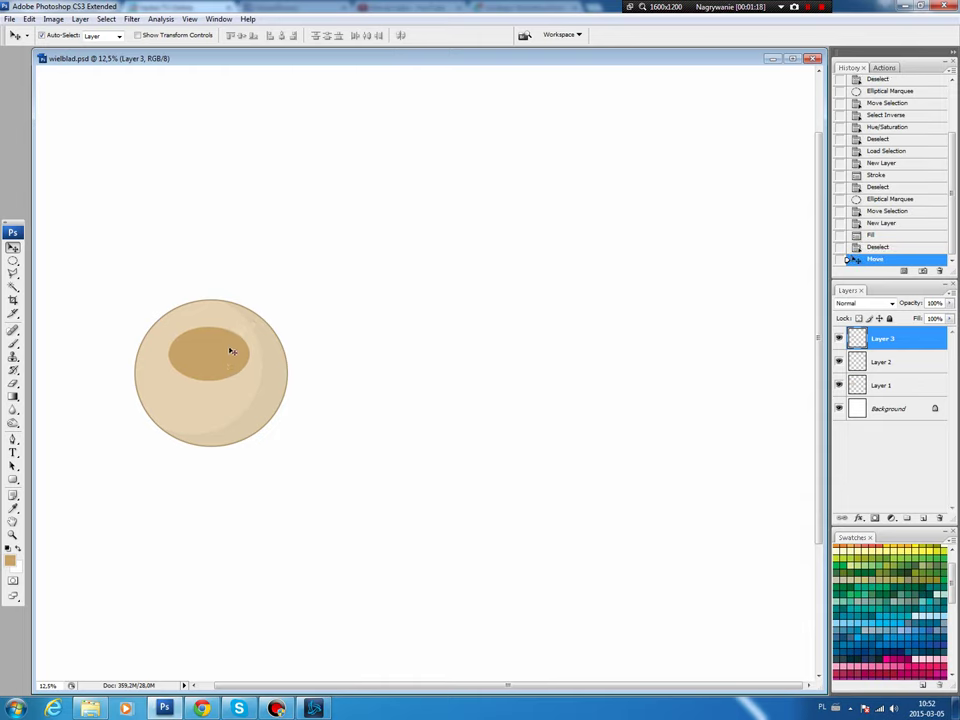
Stroke a darker brown outline around the tan oval on new Layer 4.
key("b")
left_click(10, 560)
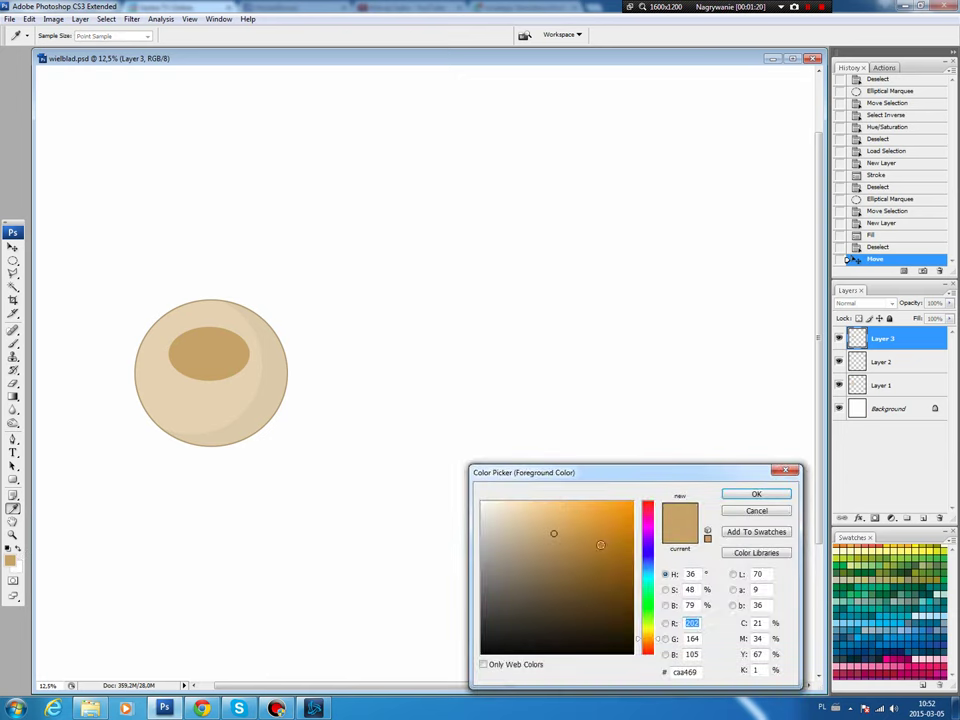
left_click(561, 559)
left_click(758, 497)
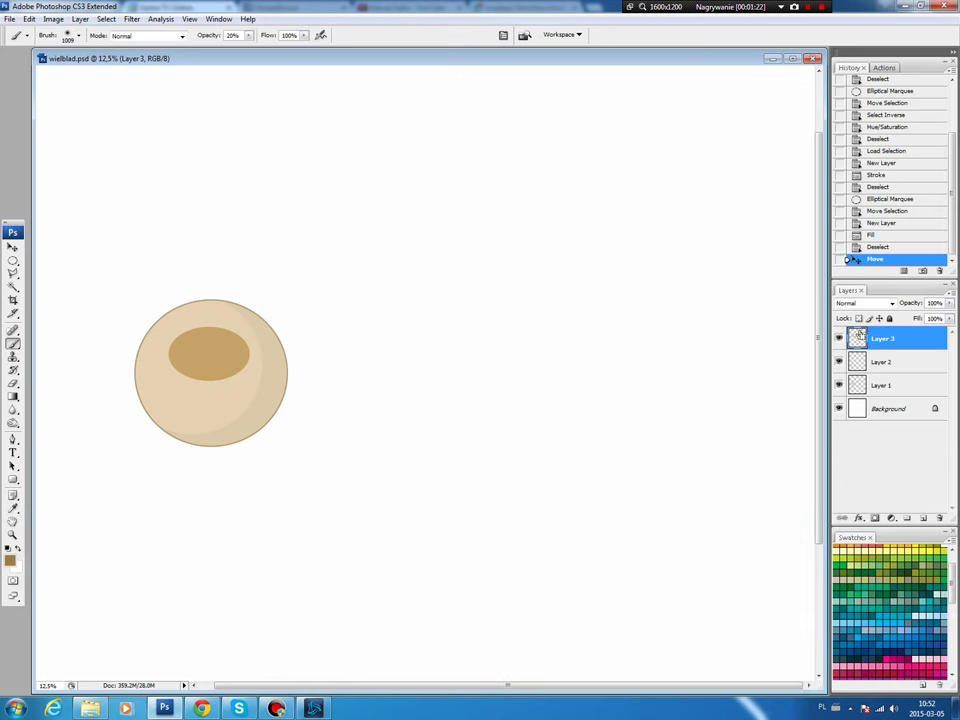
left_click(857, 338, "ctrl")
left_click(924, 519)
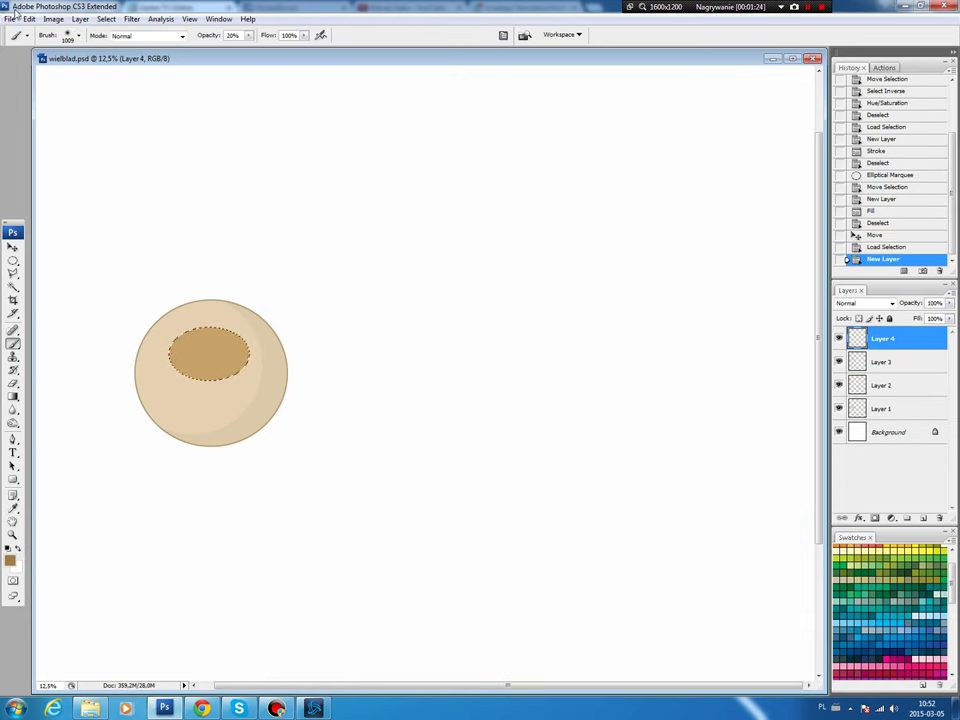
left_click(29, 19)
left_click(60, 201)
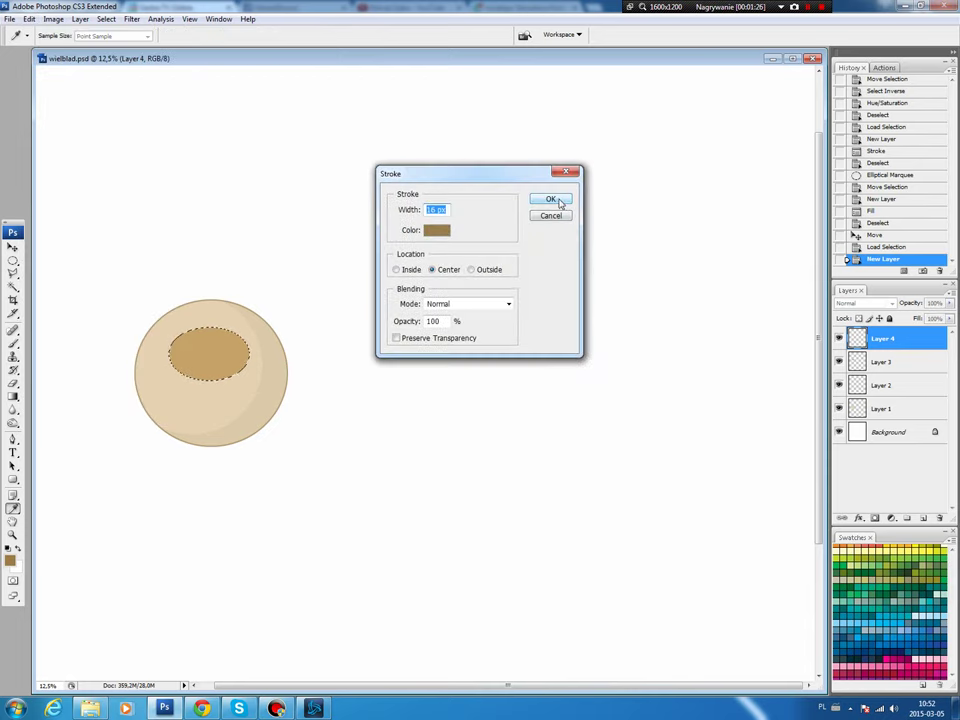
left_click(548, 199)
key("b")
key("ctrl+d")
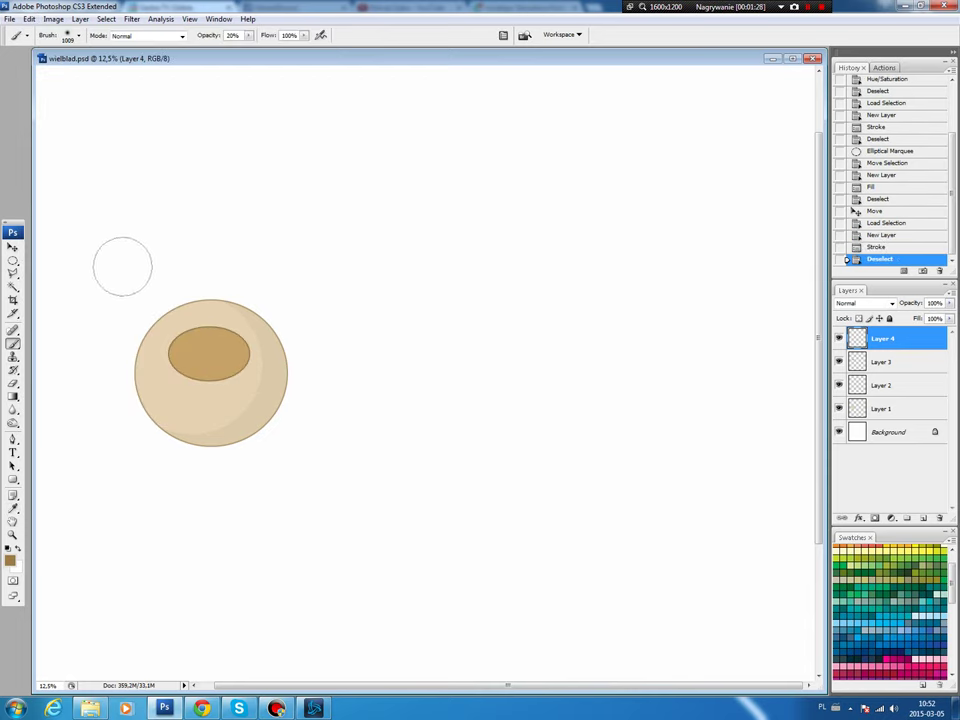
Delete the top part of the muzzle outline with a rectangular selection.
left_click(13, 263)
left_click(48, 261)
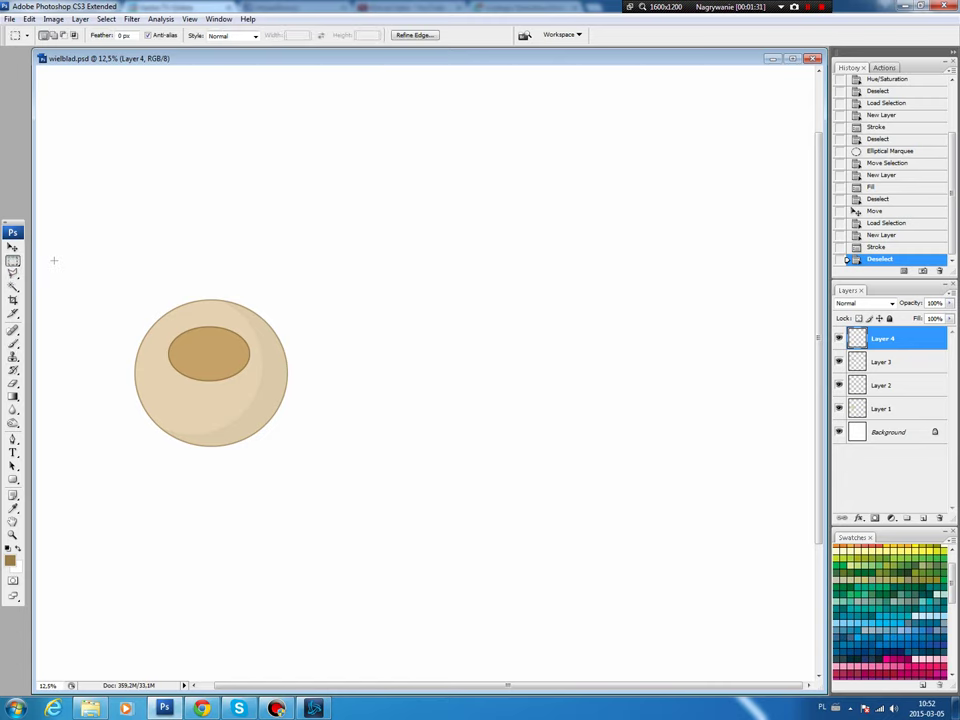
left_click_drag(140, 286, 295, 341)
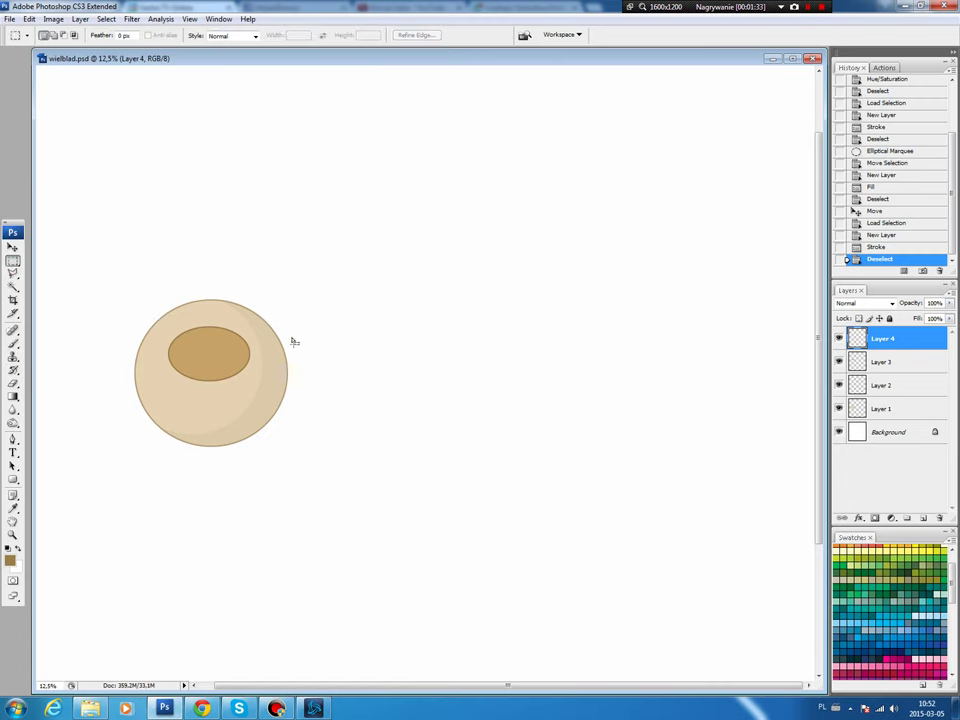
key("Delete")
key("ctrl+d")
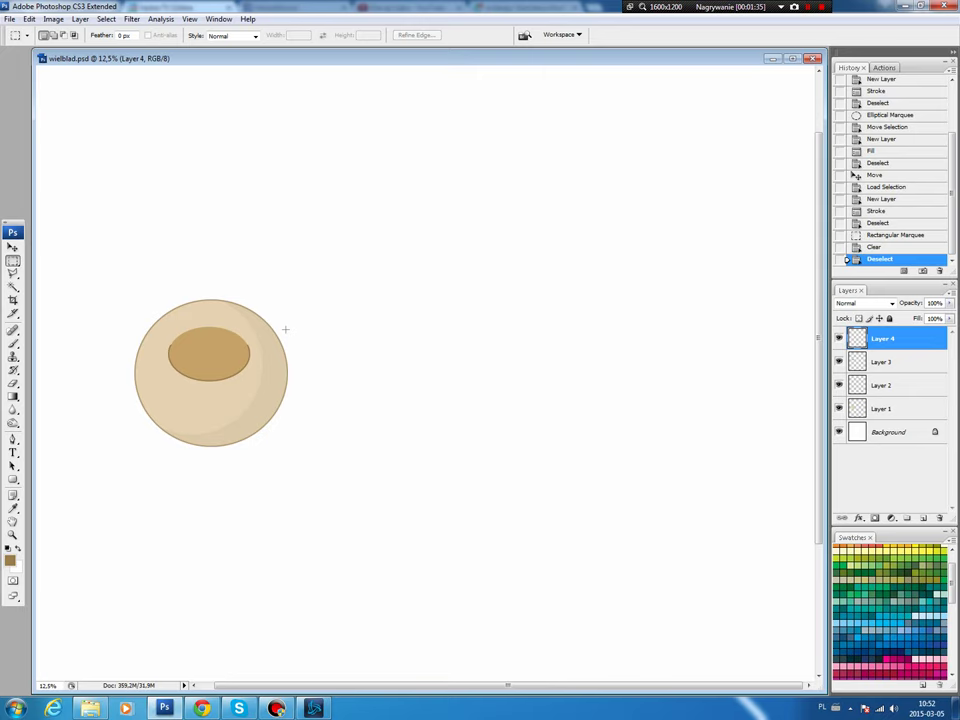
Fill a circle overlapping the muzzle's lower right with light cream on a new layer.
left_click(893, 388)
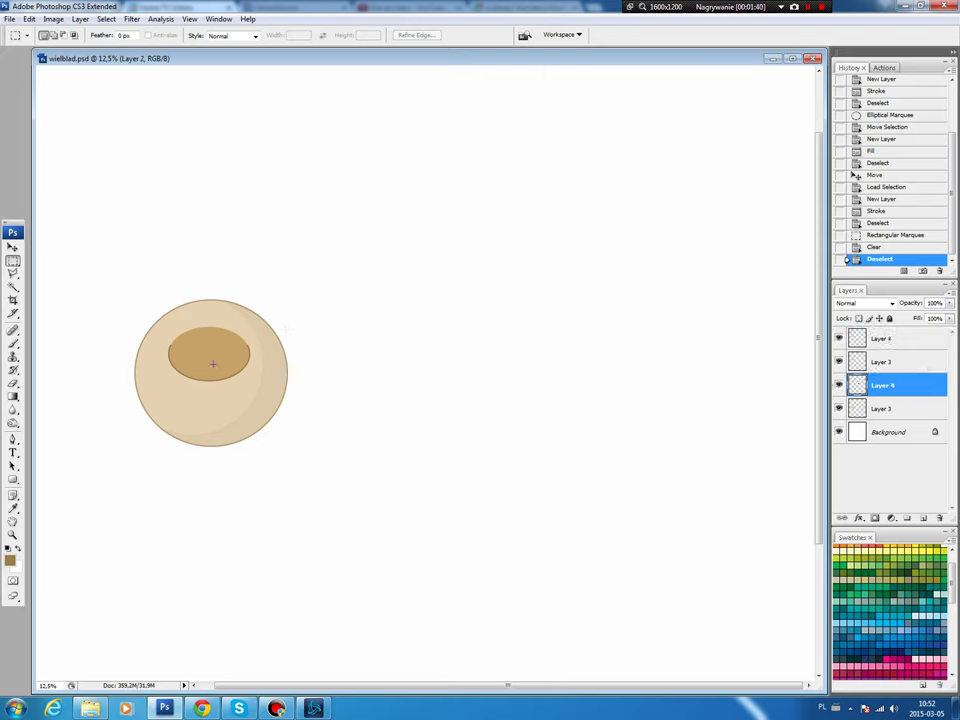
left_click(13, 261)
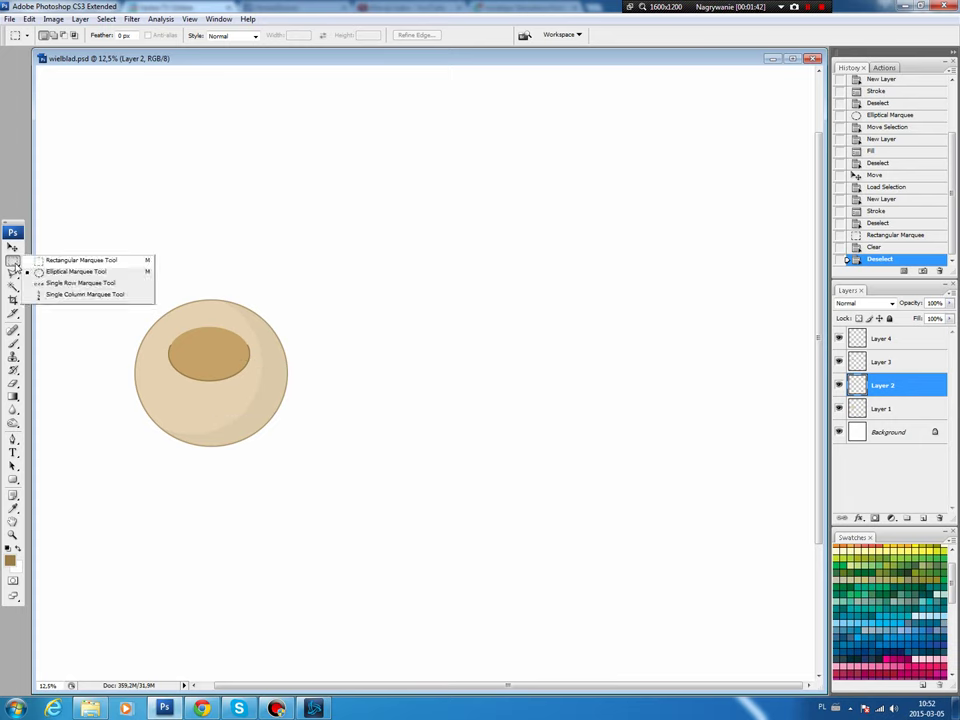
left_click(60, 272)
left_click_drag(236, 378, 283, 418)
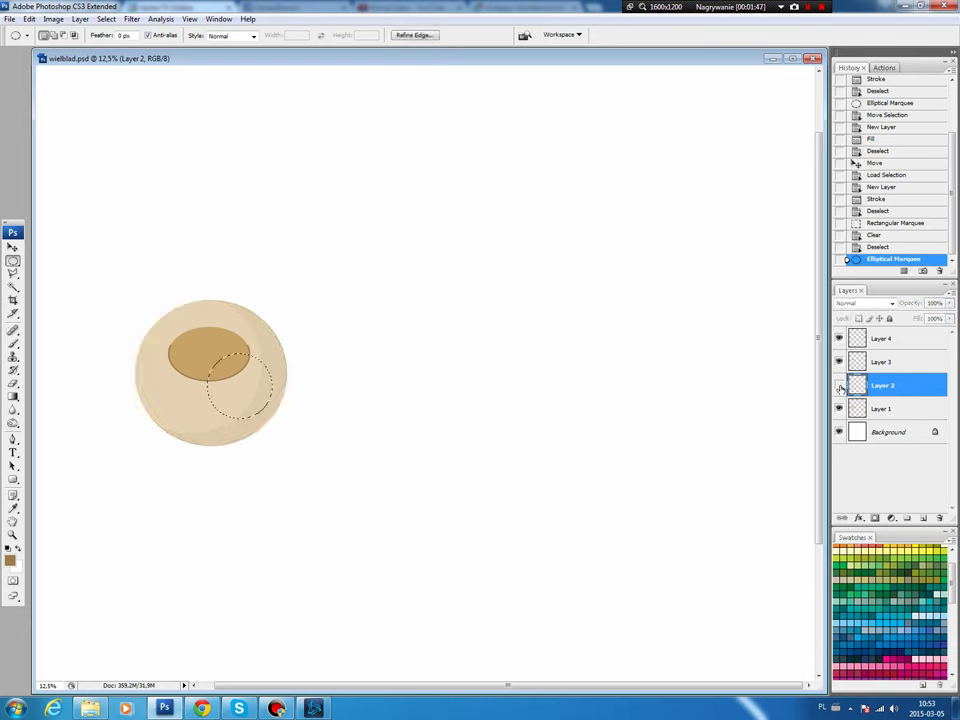
left_click(927, 519)
key("b")
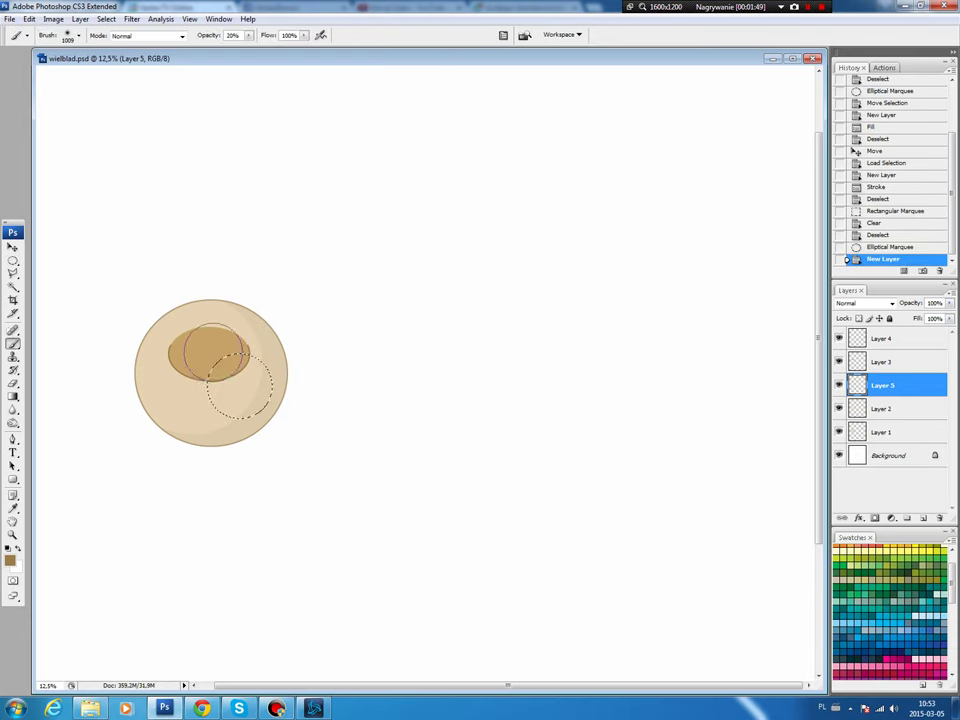
left_click(12, 563)
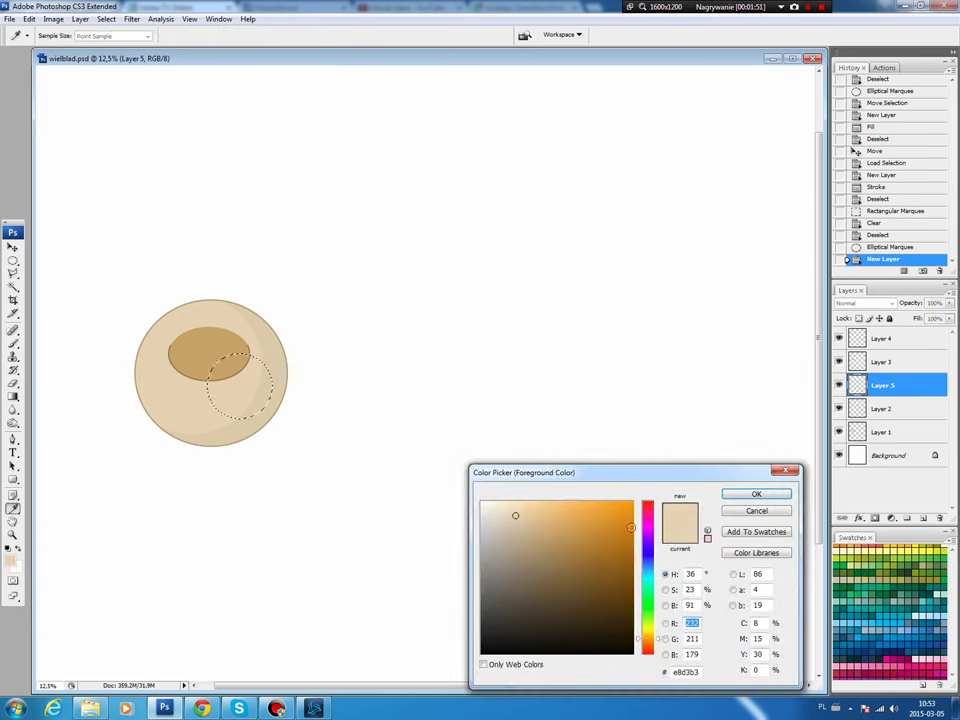
left_click_drag(659, 642, 659, 639)
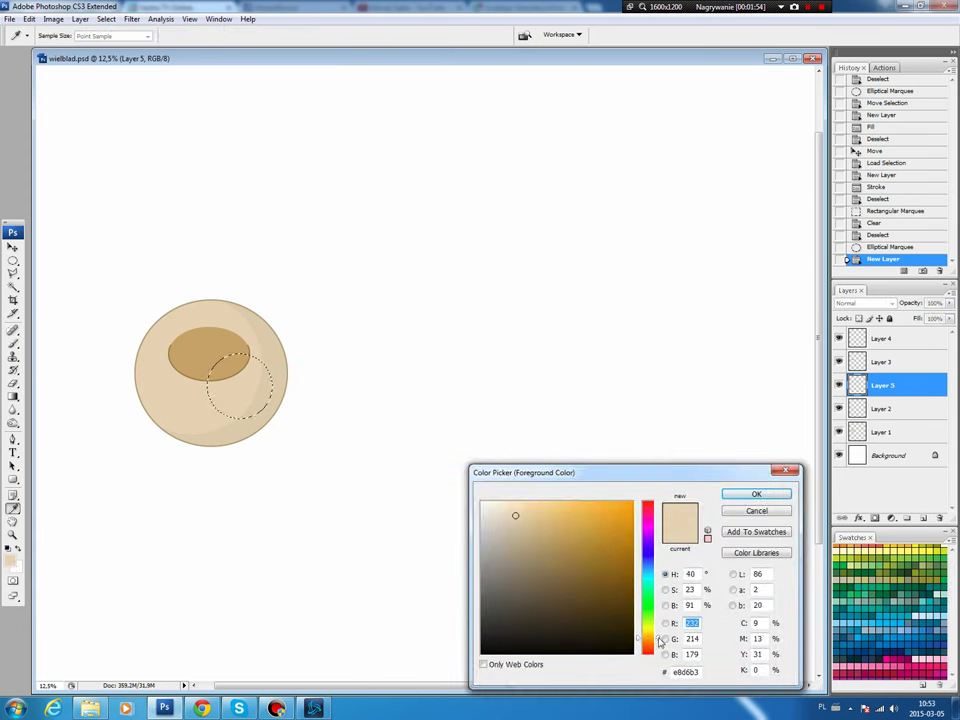
left_click_drag(515, 515, 514, 509)
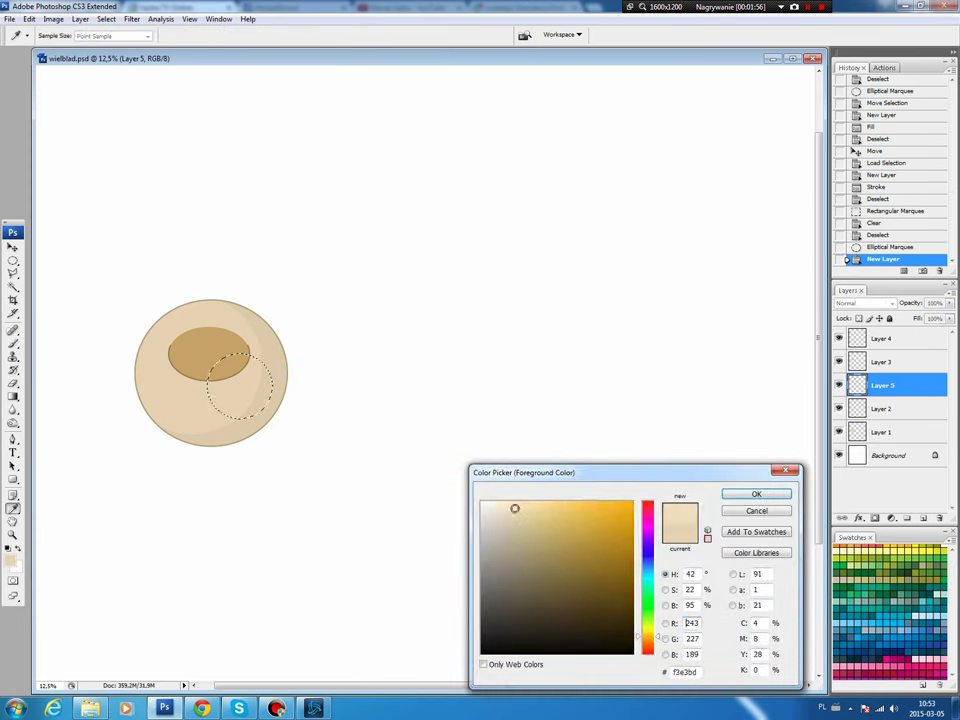
left_click(756, 494)
key("alt+BackSpace")
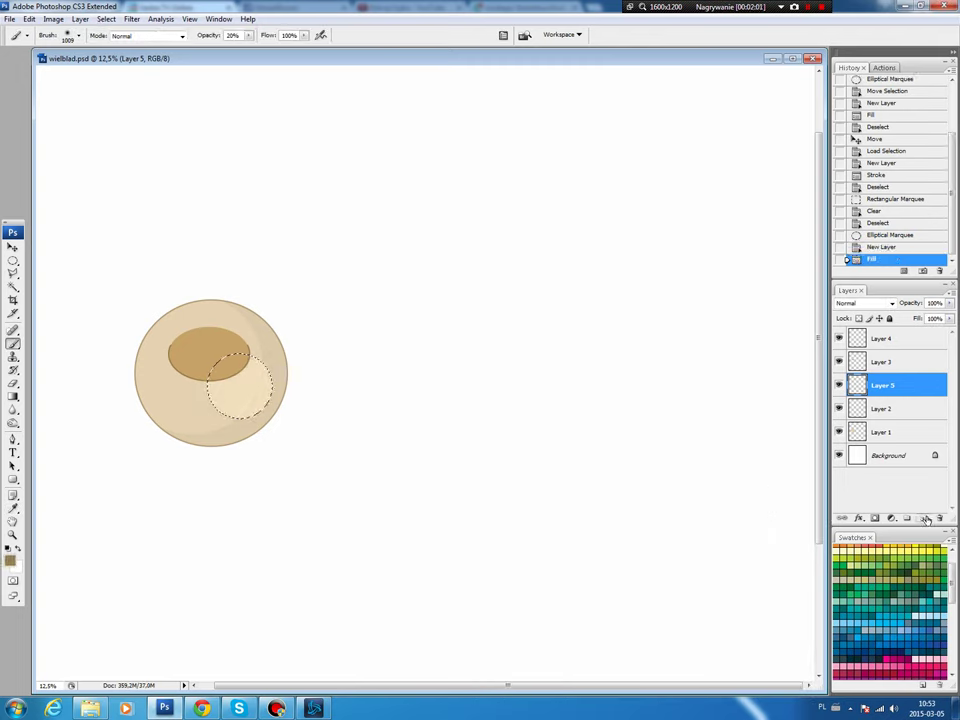
Stroke the cream disc's outline on a new layer and lasso-delete its top crossing the muzzle.
key("ctrl+shift+alt+n")
left_click(29, 19)
left_click(41, 201)
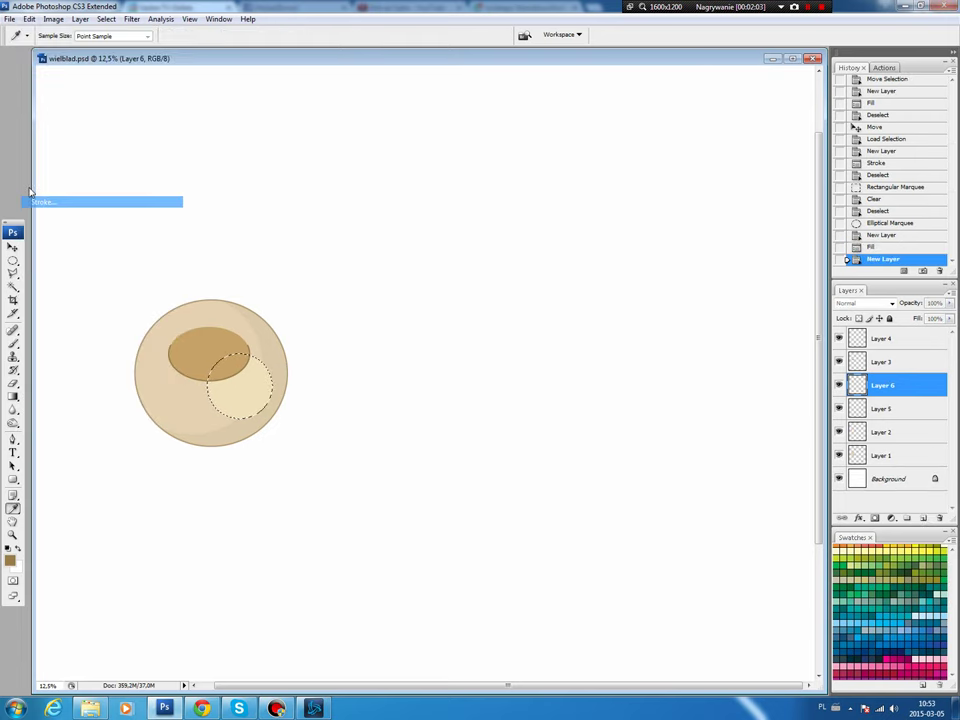
key("Return")
key("ctrl+d")
key("l")
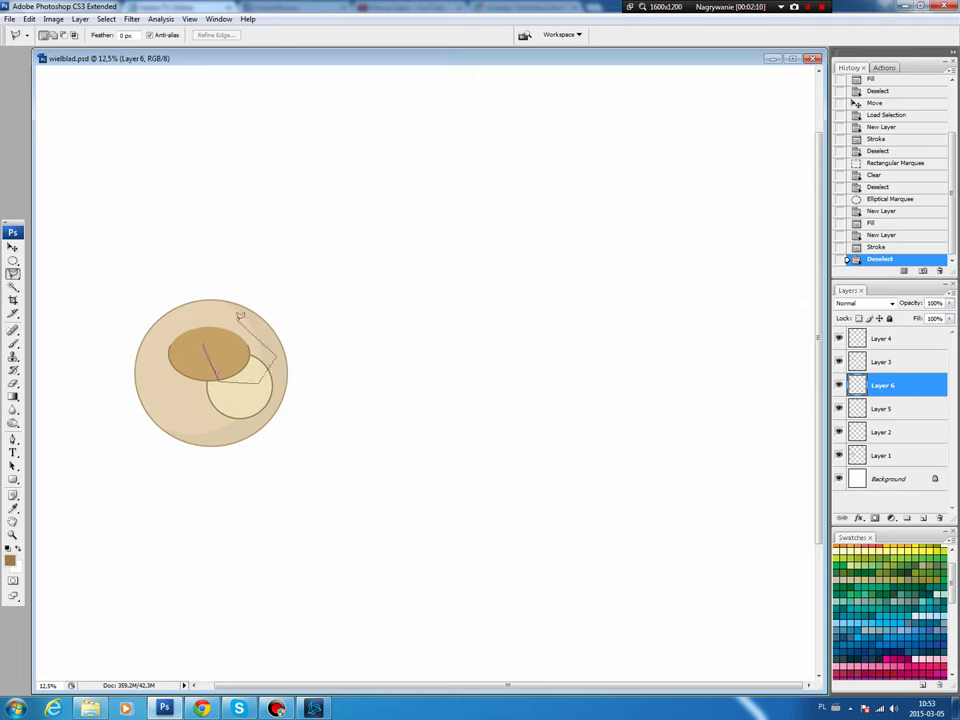
left_click(205, 333)
key("Delete")
key("ctrl+d")
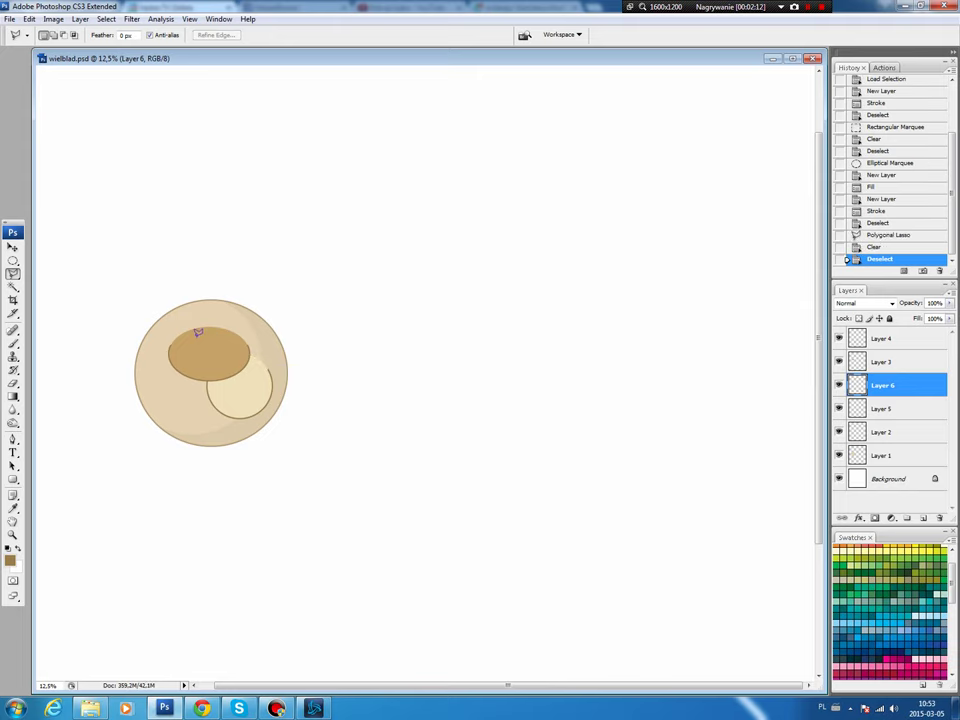
Move the outline layer below the cream disc and select a small dot inside it.
key("v")
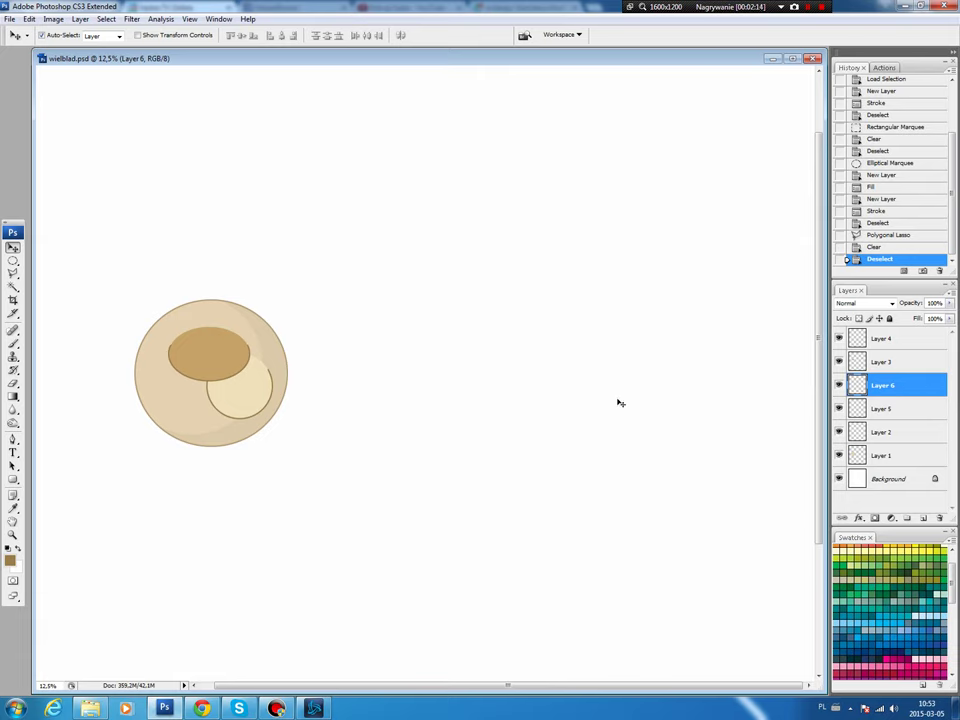
key("ctrl+bracketleft")
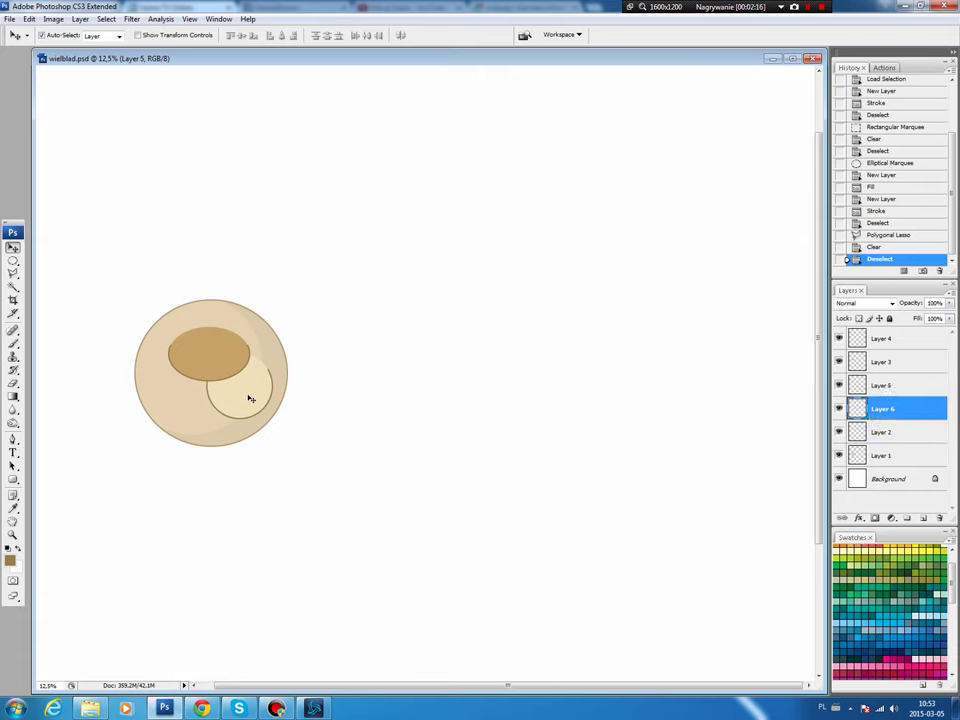
key("m")
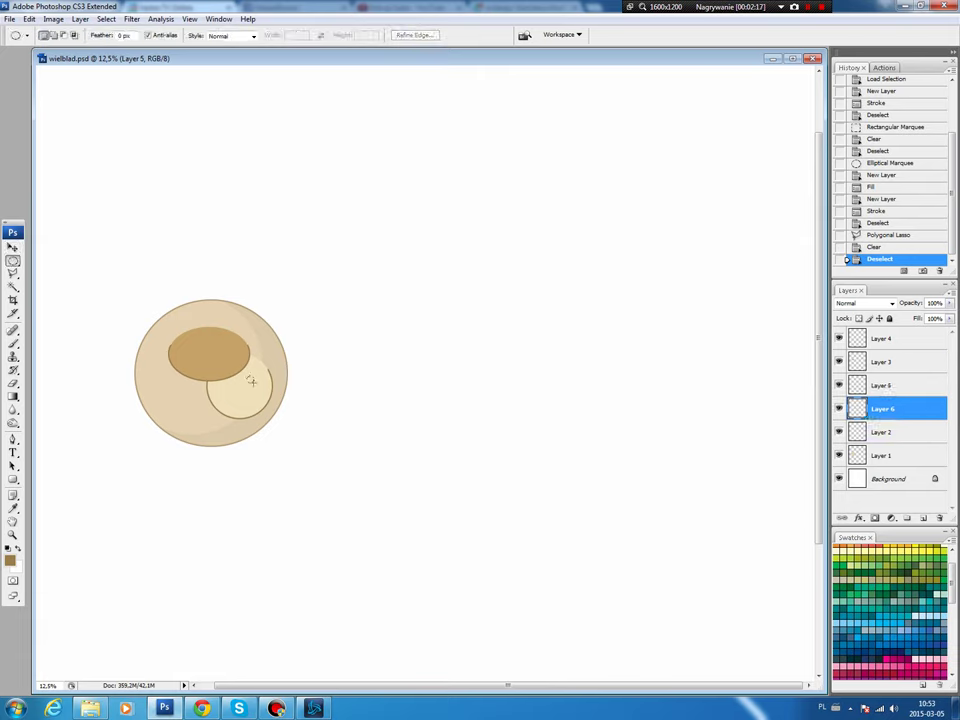
left_click_drag(250, 380, 253, 382)
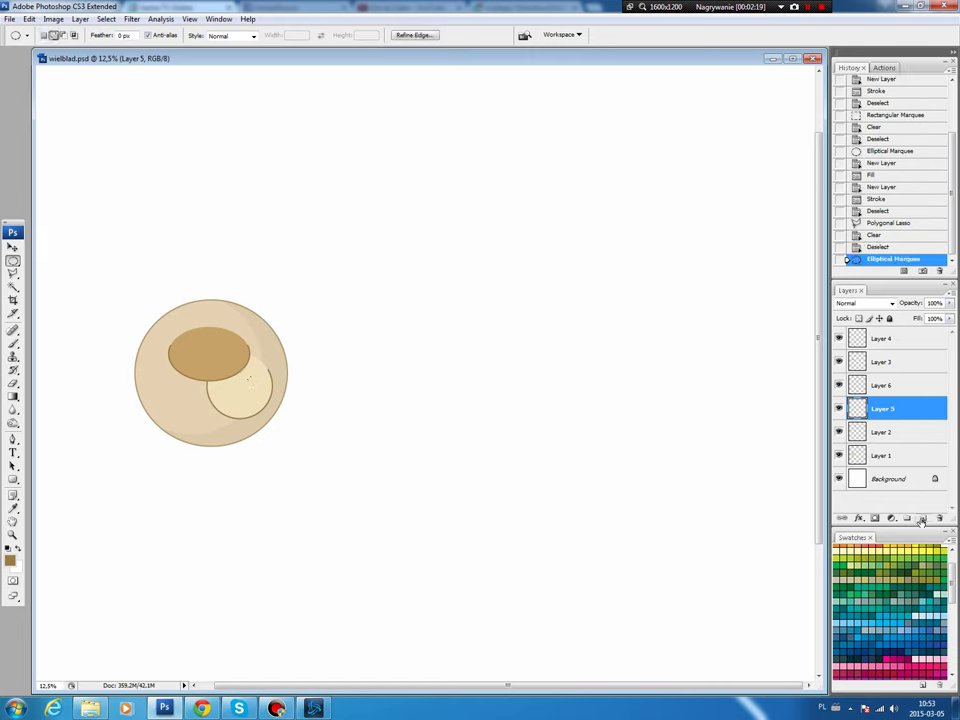
Fill a small speckle dot on a new layer and place two copies elsewhere on the disc.
left_click(922, 520)
key("b")
left_click(11, 562)
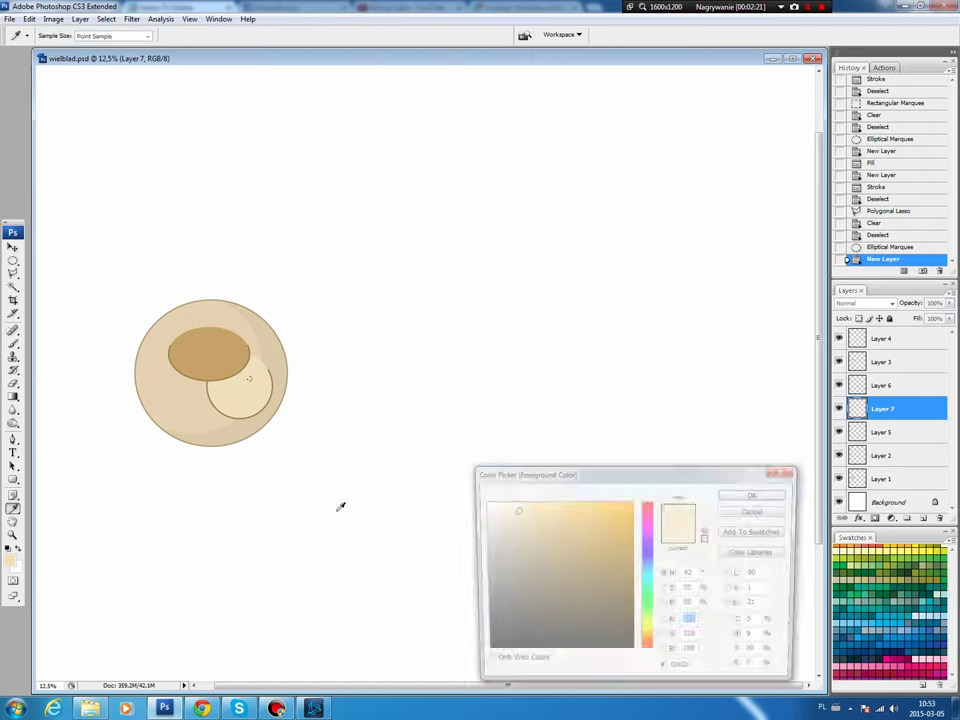
left_click(750, 494)
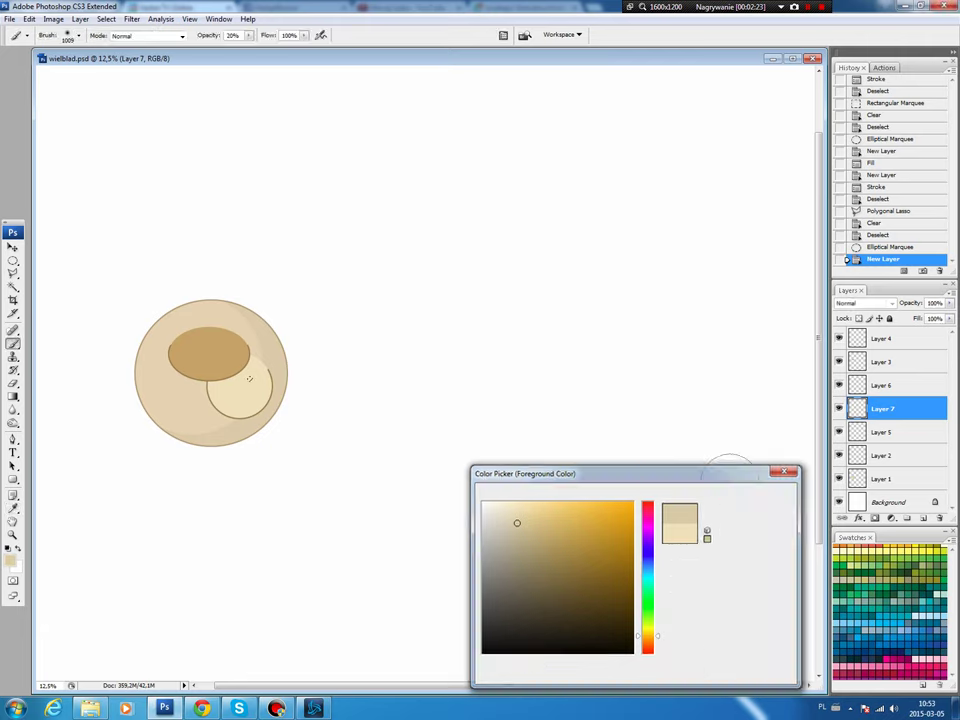
key("alt+BackSpace")
key("ctrl+d")
key("v")
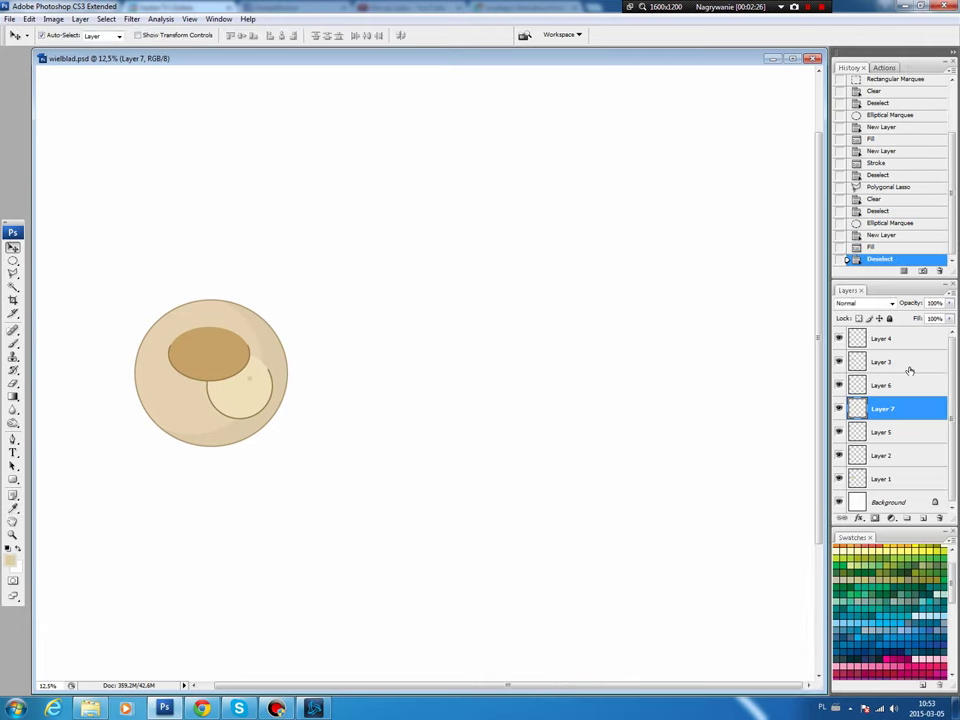
left_click_drag(895, 408, 923, 517)
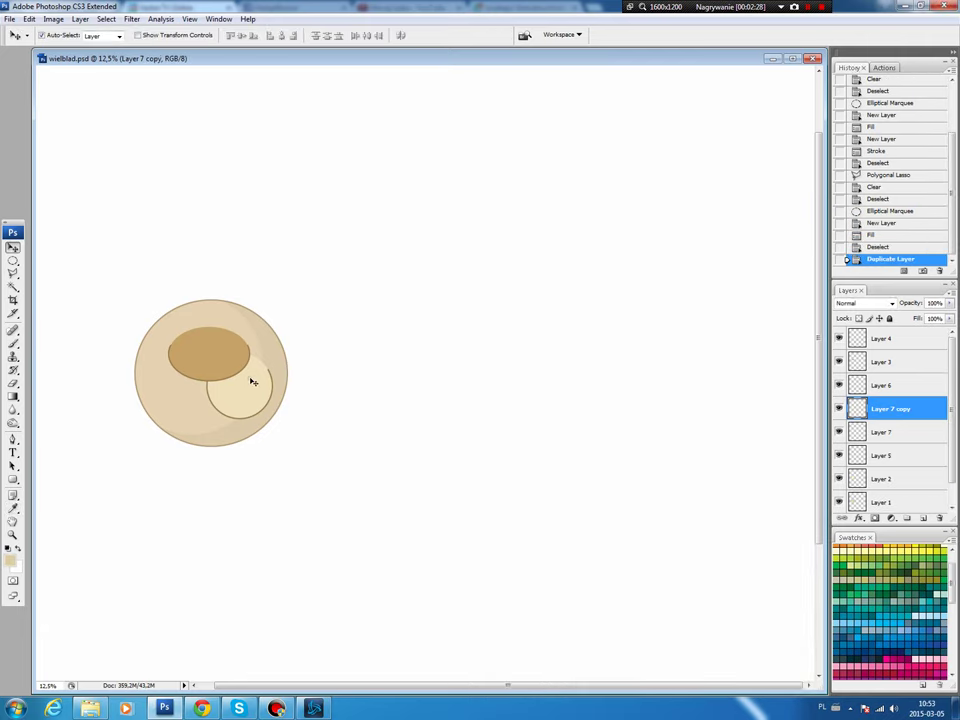
left_click_drag(262, 397, 266, 398)
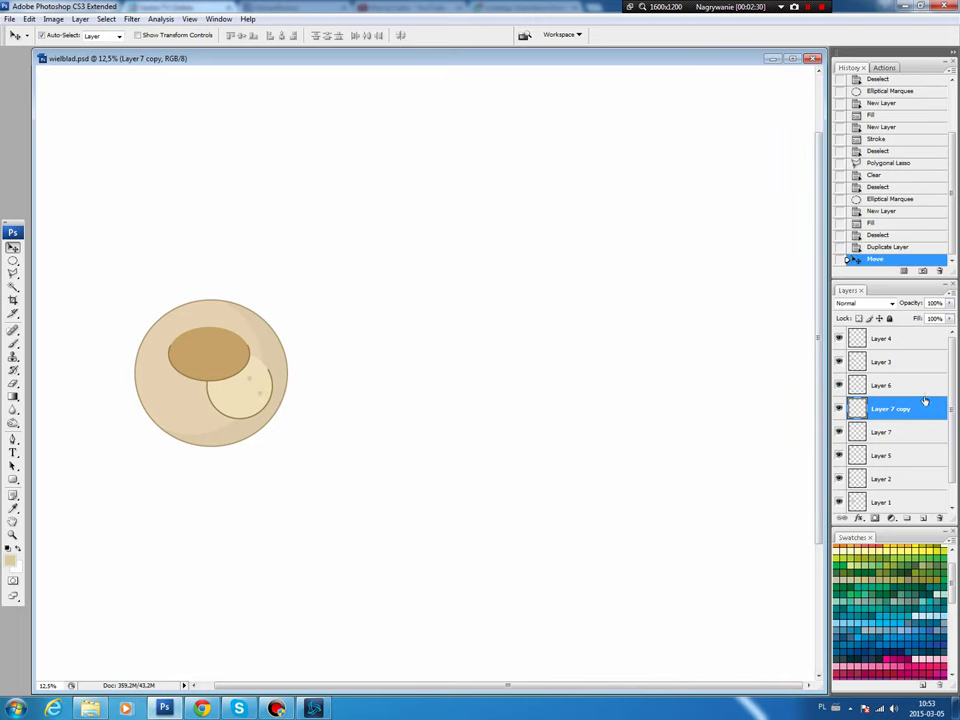
left_click_drag(925, 401, 923, 517)
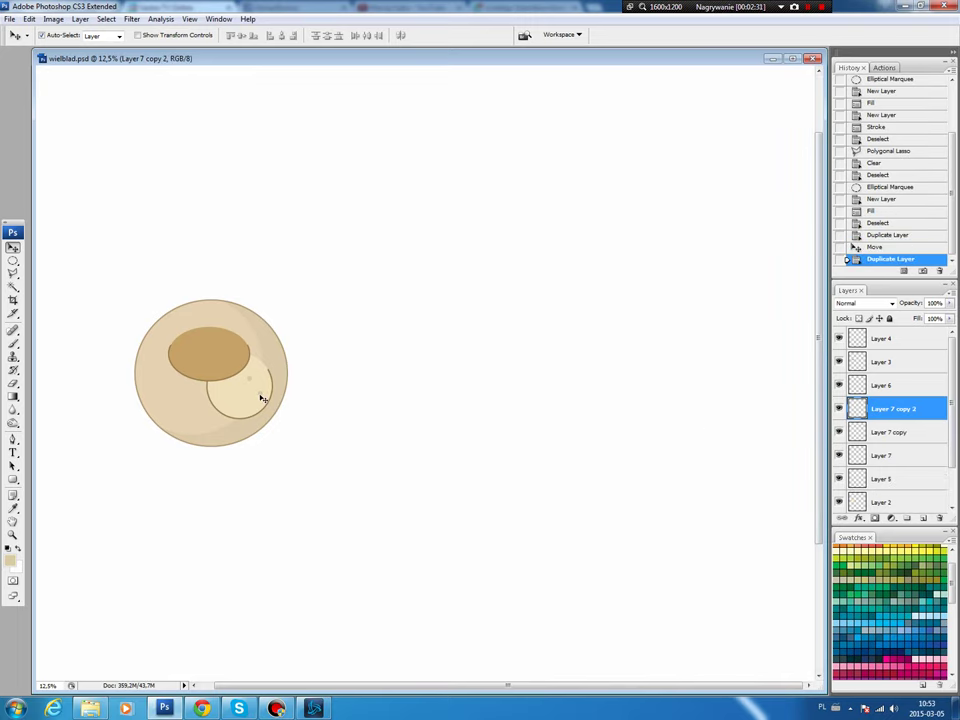
left_click_drag(240, 401, 243, 401)
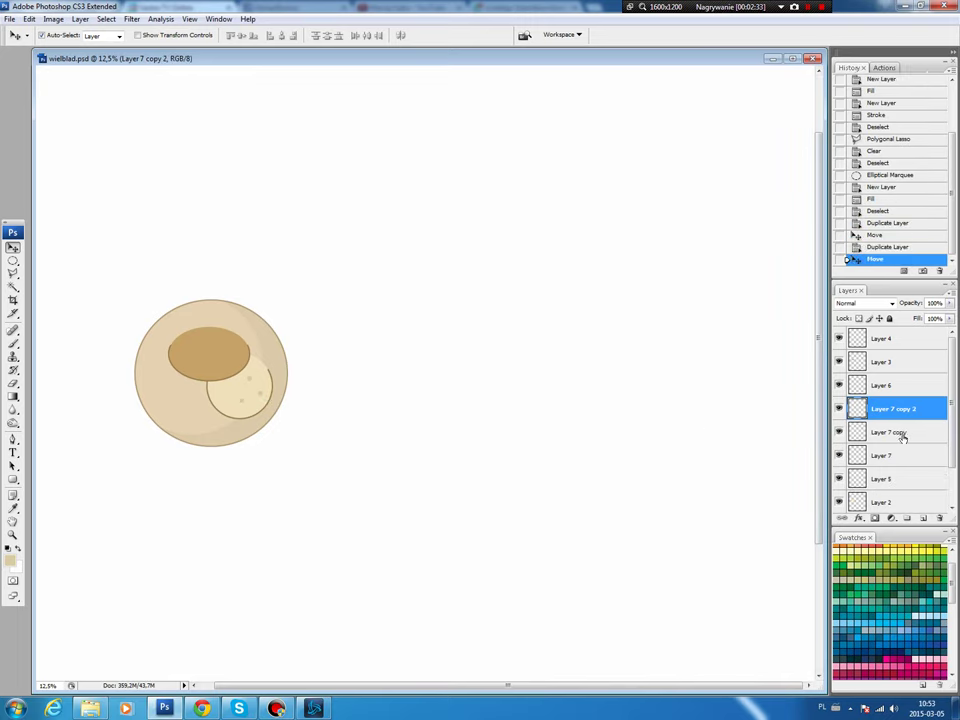
Merge the disc, outline and dot layers into Layer 7 copy 2 and deselect.
left_click(880, 455, "shift")
left_click(857, 479, "ctrl")
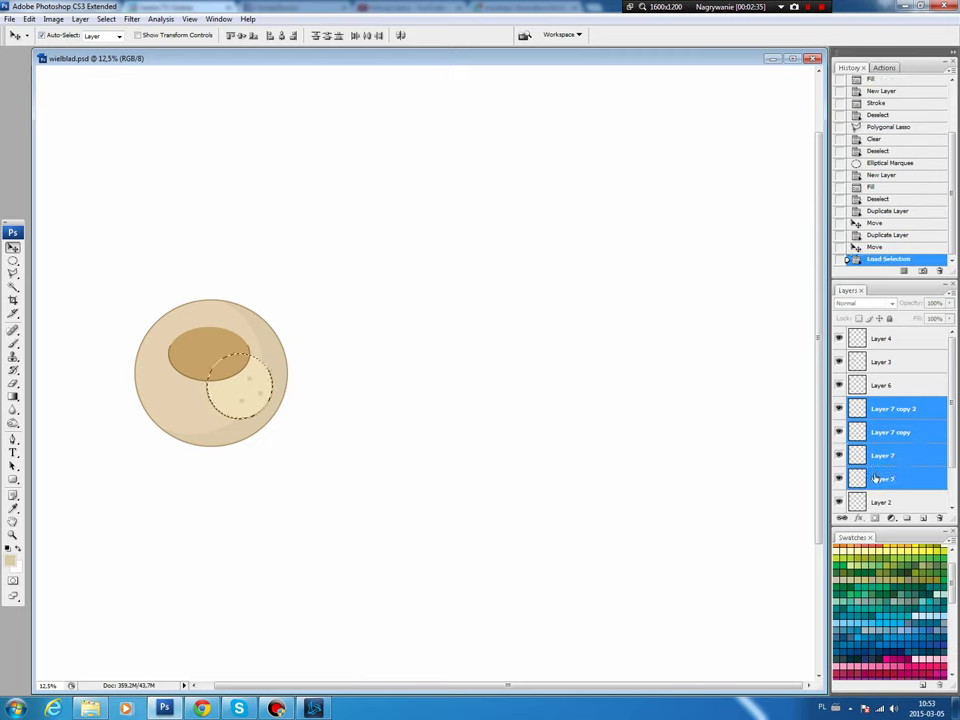
right_click(915, 456)
left_click(866, 413)
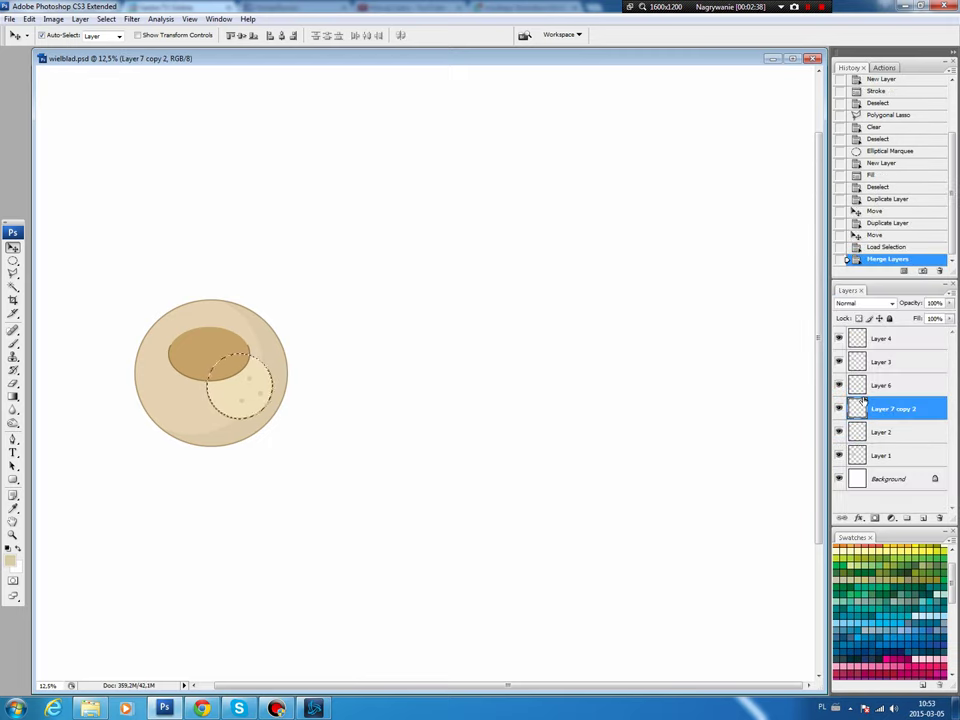
key("ctrl+d")
Link and duplicate Layer 6 and Layer 7 copy 2, flip the copy horizontally, and move it left.
left_click(890, 390, "shift")
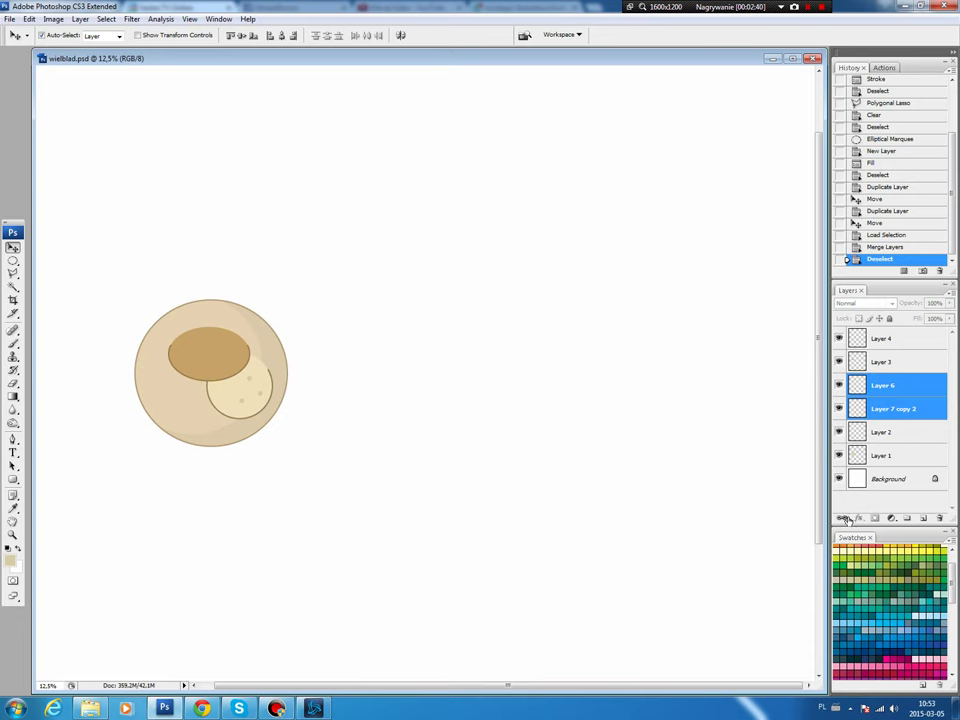
left_click(843, 518)
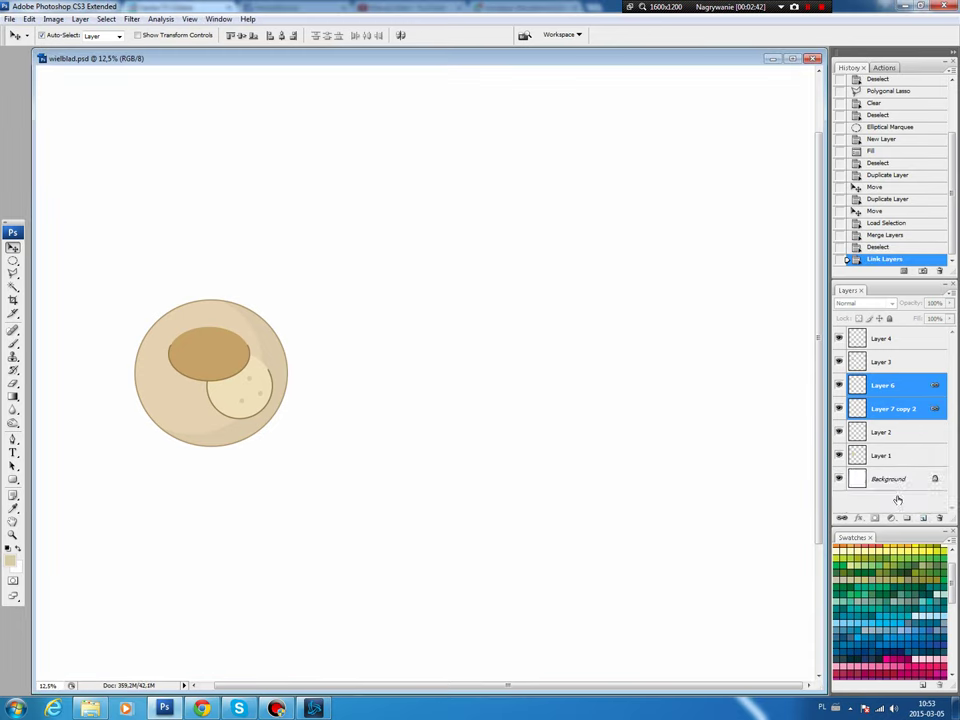
left_click_drag(898, 413, 907, 518)
left_click(29, 19)
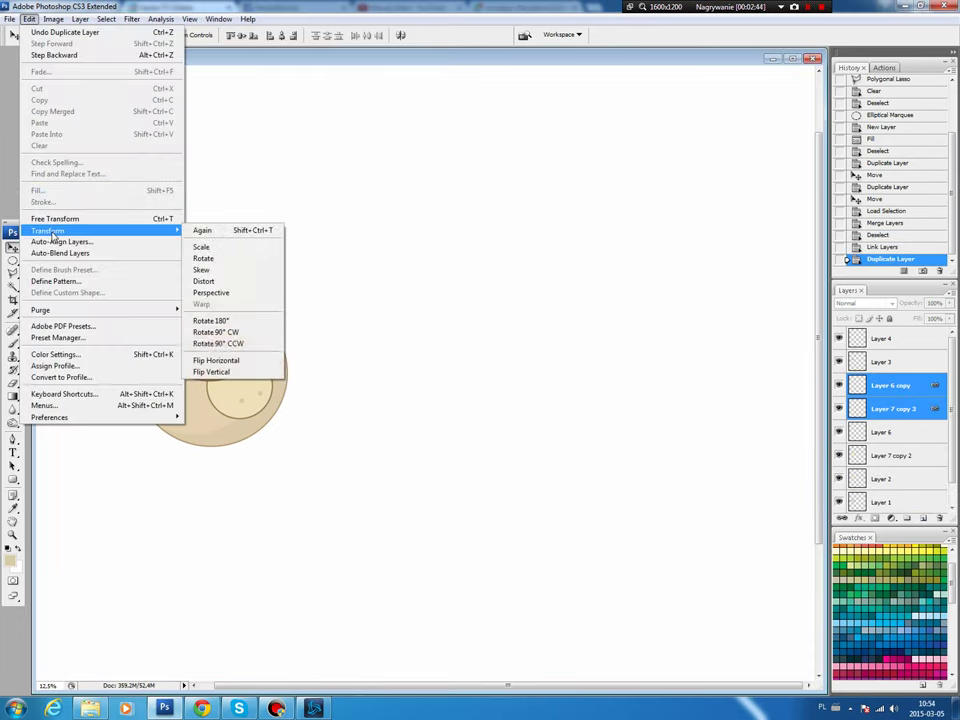
left_click(240, 362)
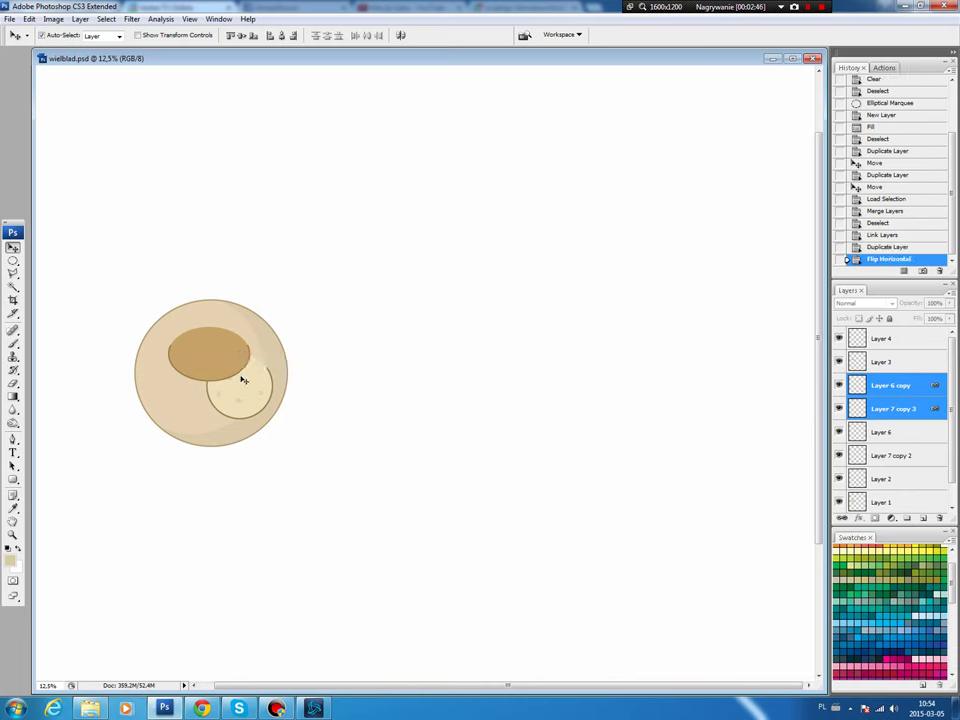
left_click_drag(260, 399, 194, 399)
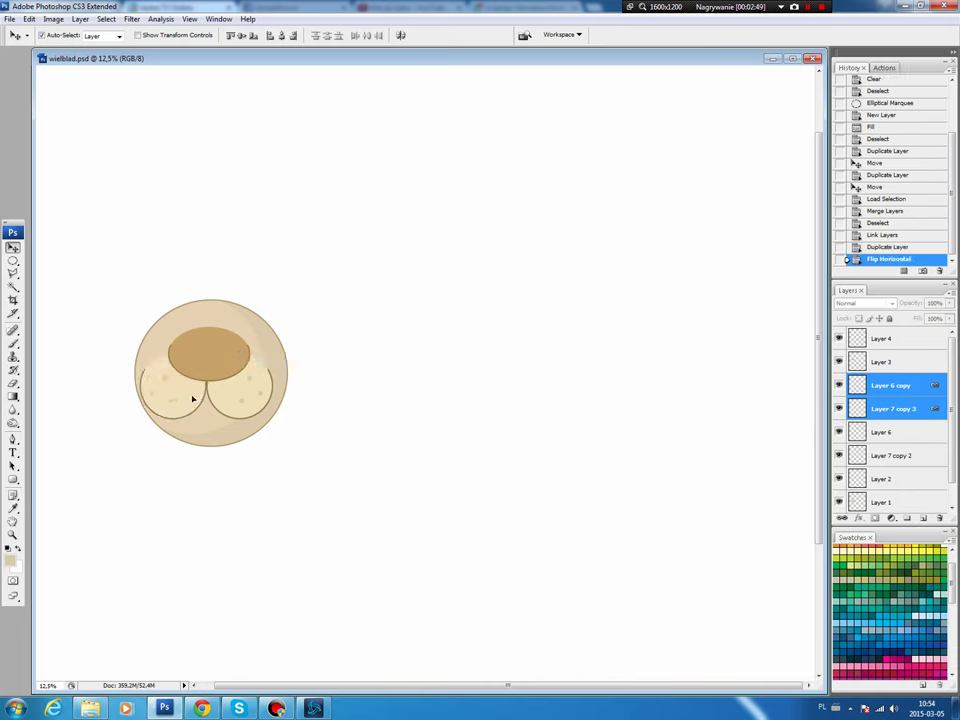
left_click_drag(194, 399, 194, 399)
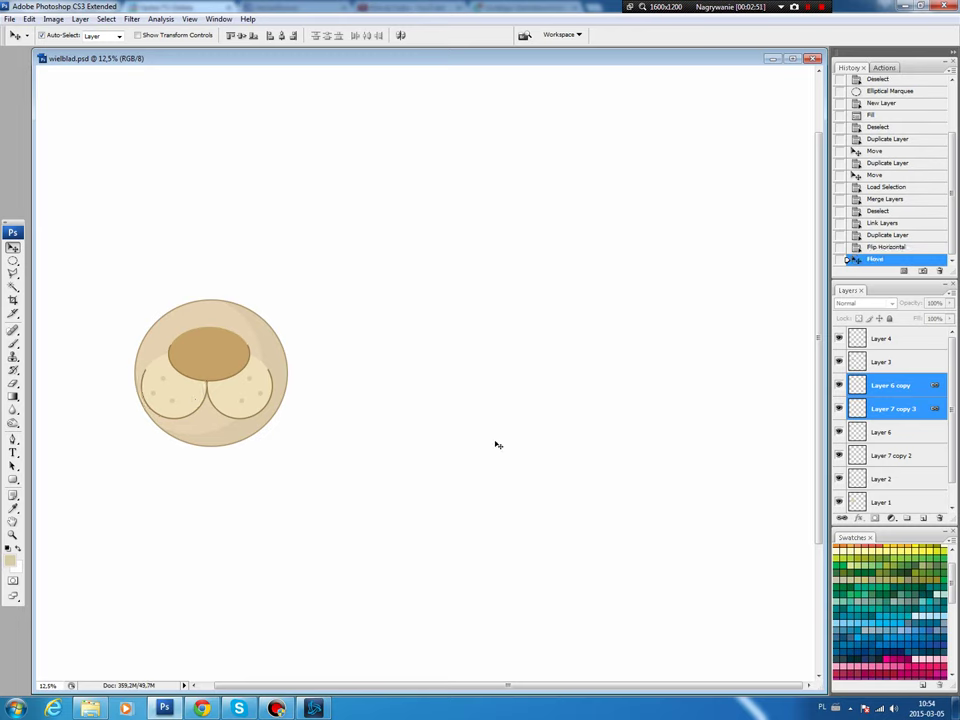
Nudge the original pale circle layers slightly right and select the nose layer, Layer 3.
left_click(917, 438, "ctrl")
left_click(875, 456, "ctrl")
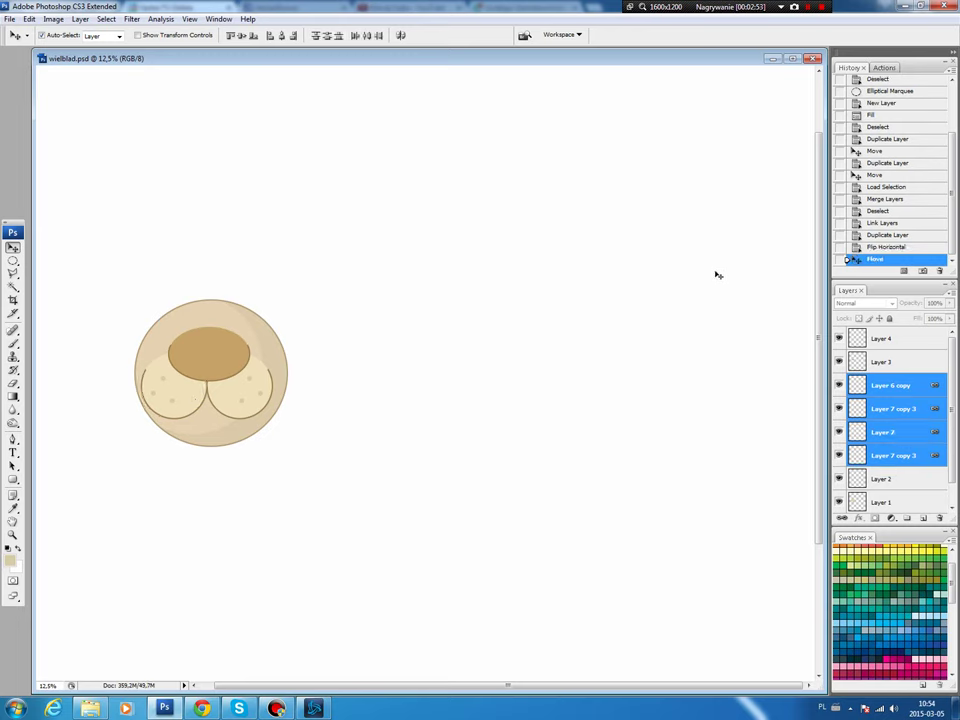
key("shift+Right")
key("shift+Right")
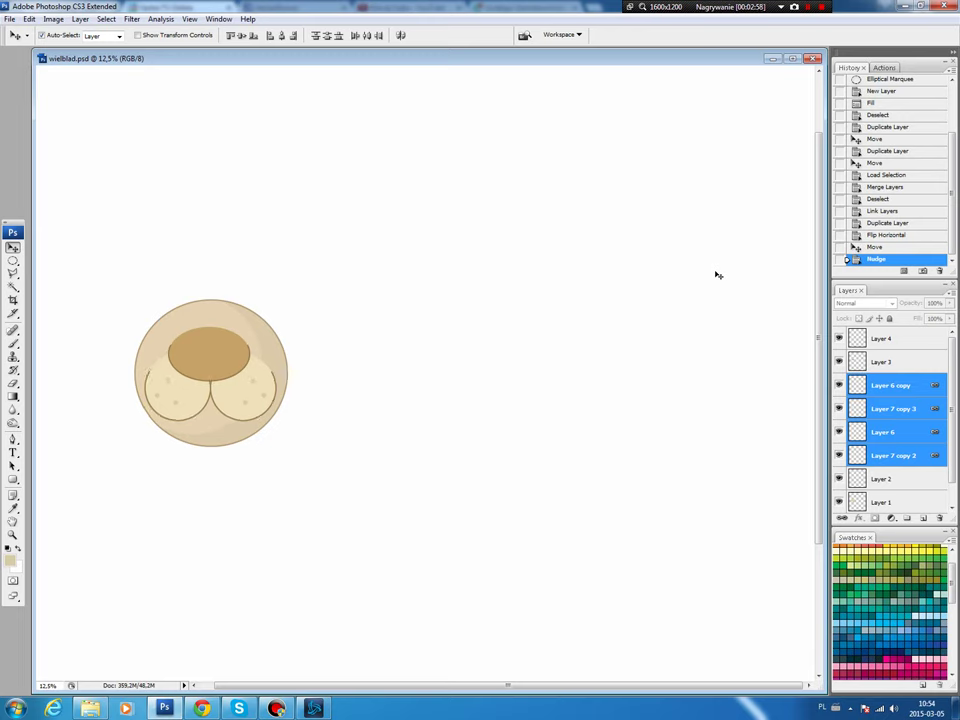
left_click(222, 349)
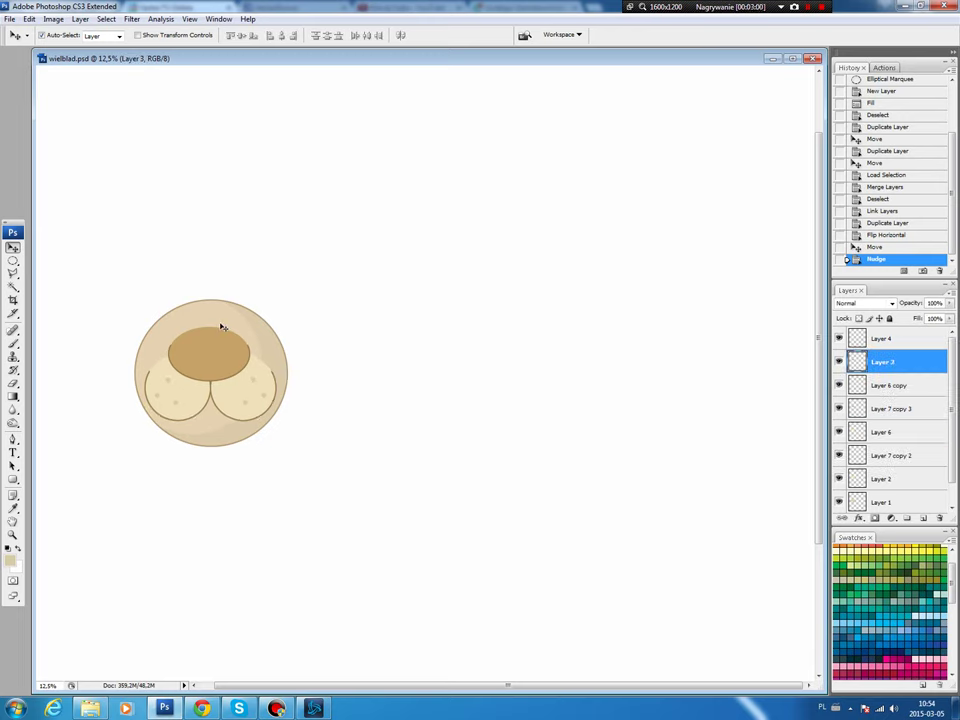
Fill a light oval highlight inside the nose on new Layer 7 at 50% opacity.
key("m")
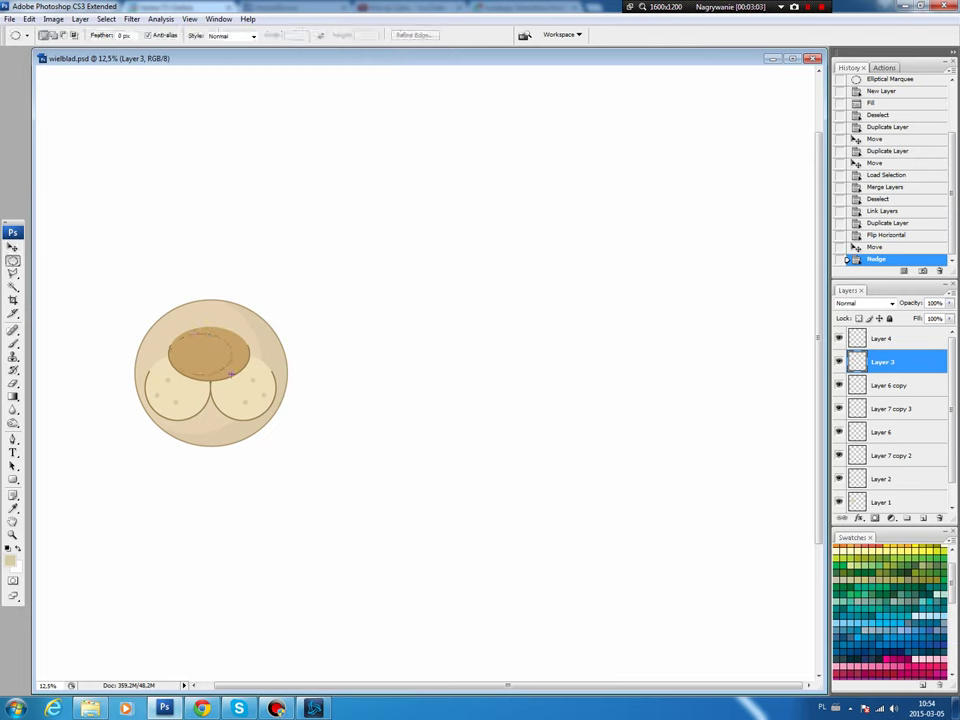
mouse_move(230, 374)
left_mouse_down()
mouse_move(170, 330)
mouse_move(216, 358)
left_mouse_up()
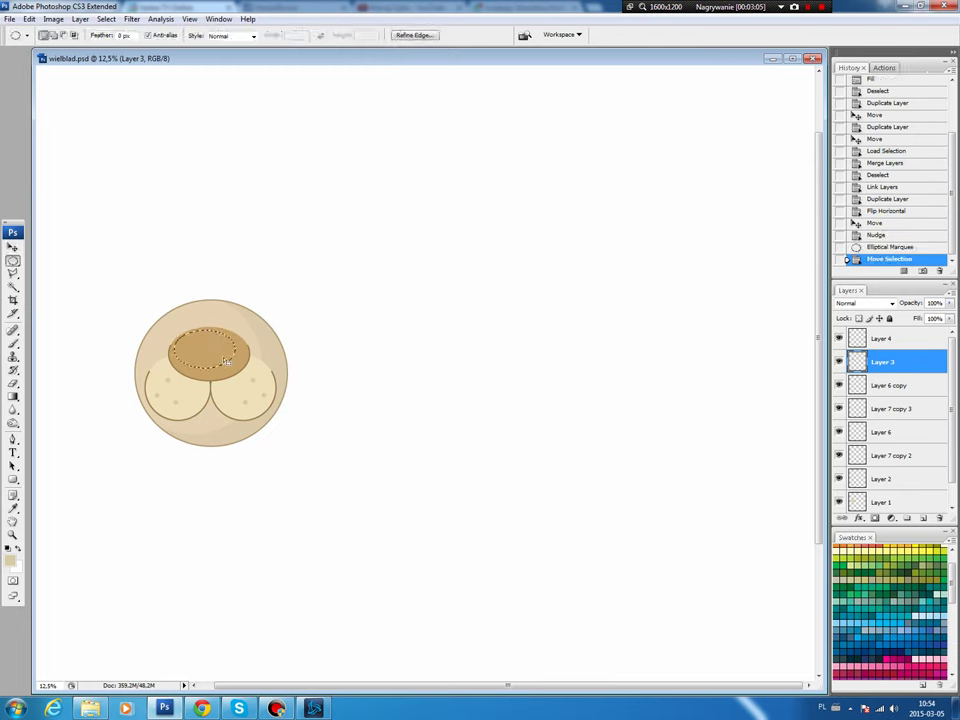
left_click(923, 518)
key("b")
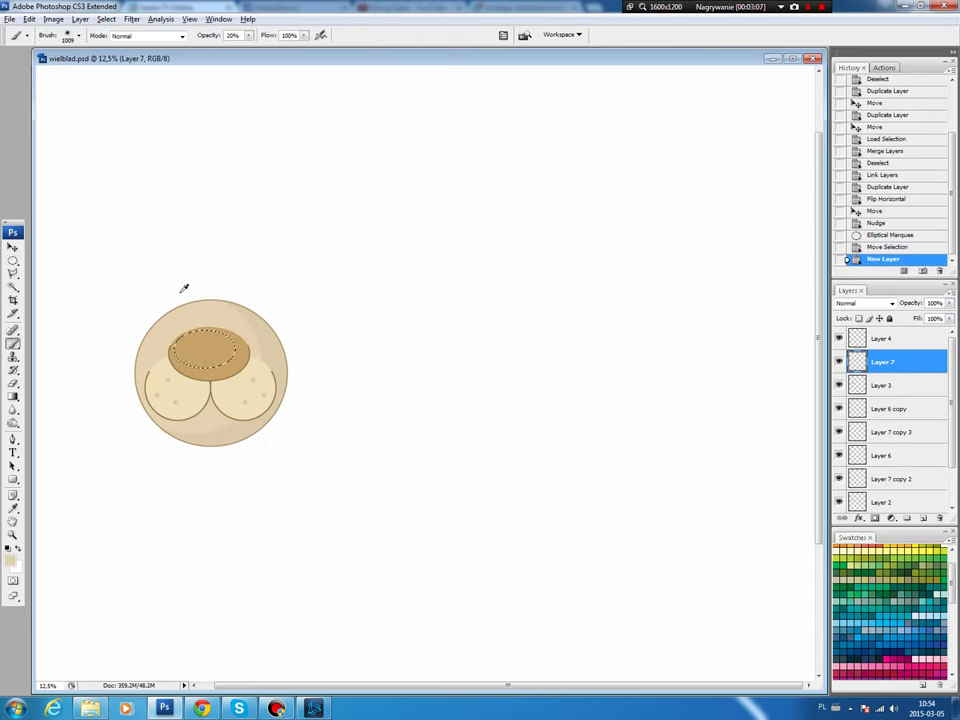
key("alt+BackSpace")
key("ctrl+d")
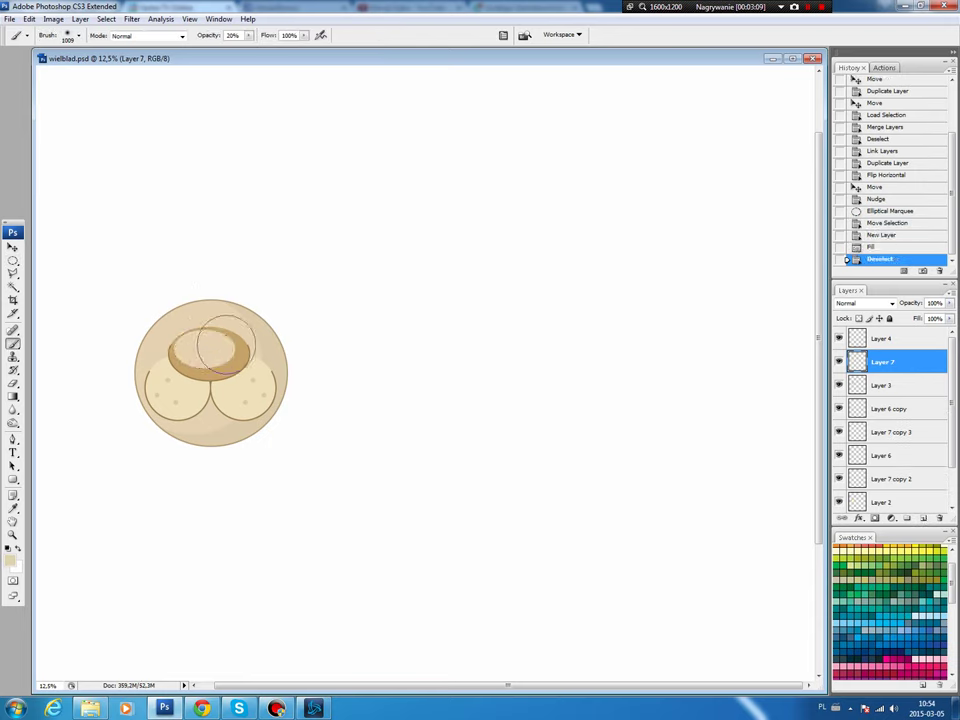
left_click(949, 303)
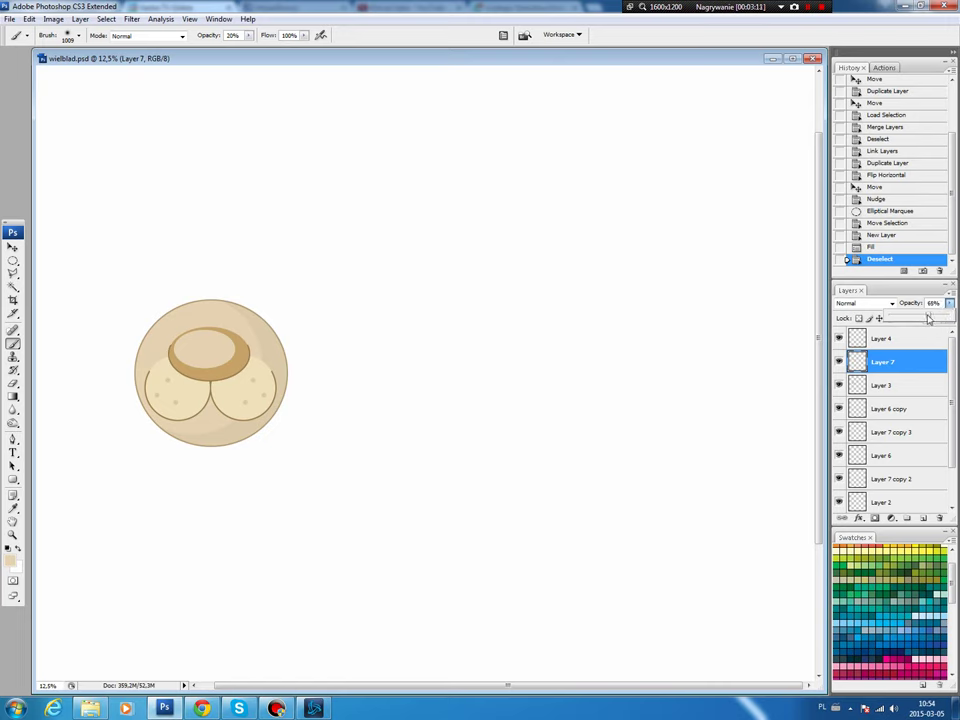
left_click_drag(929, 318, 920, 318)
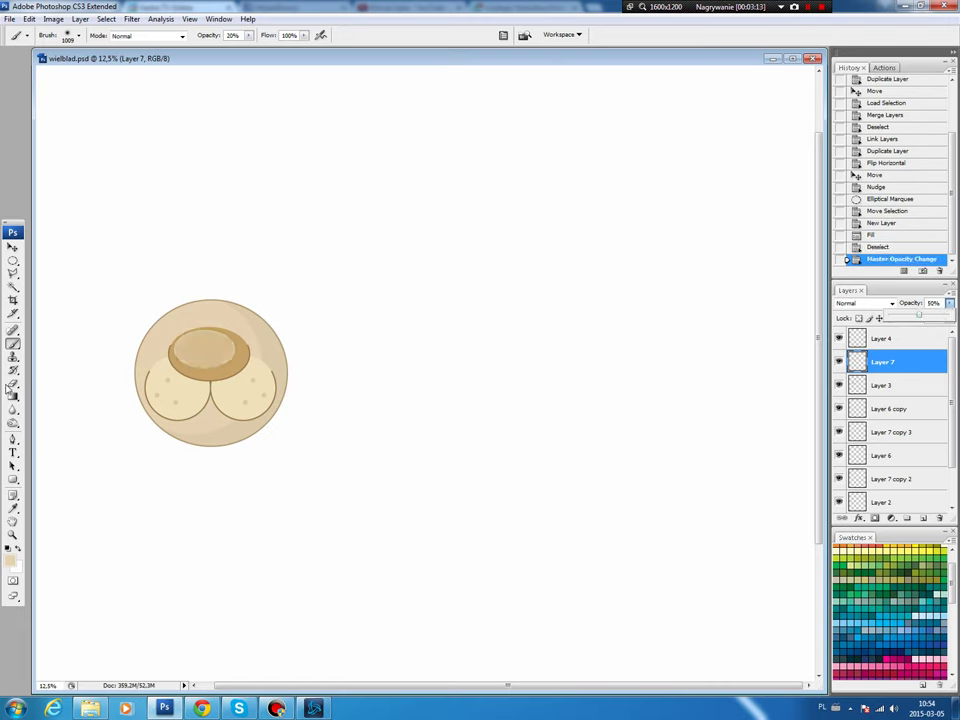
Soften the highlight's upper-right edge with the Eraser, then select the face circle's Layer 1.
key("e")
left_click(78, 36)
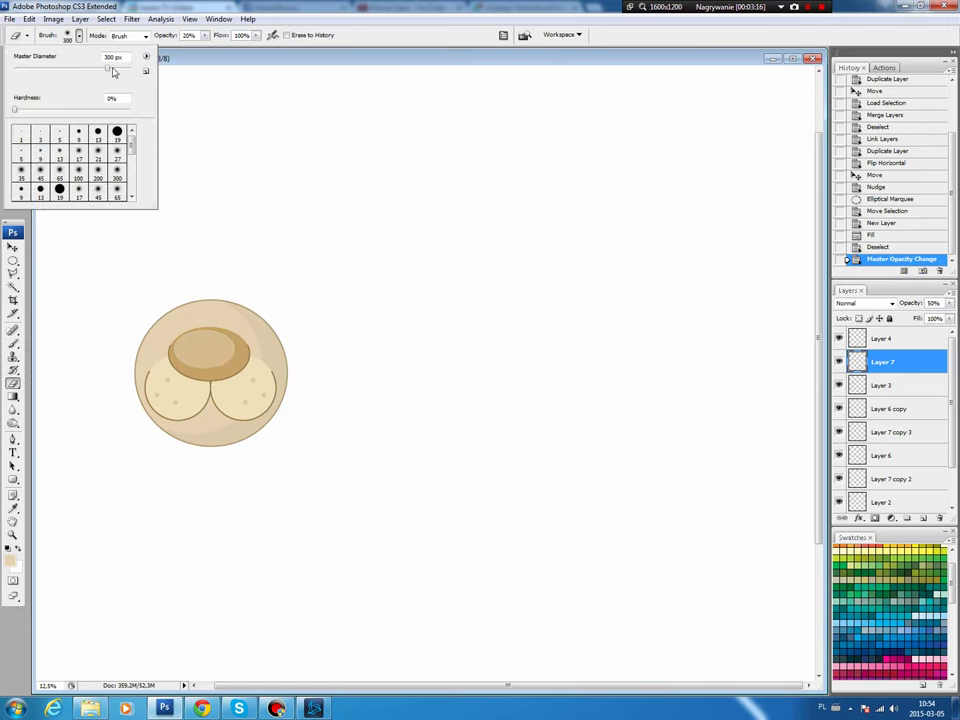
left_click(237, 349)
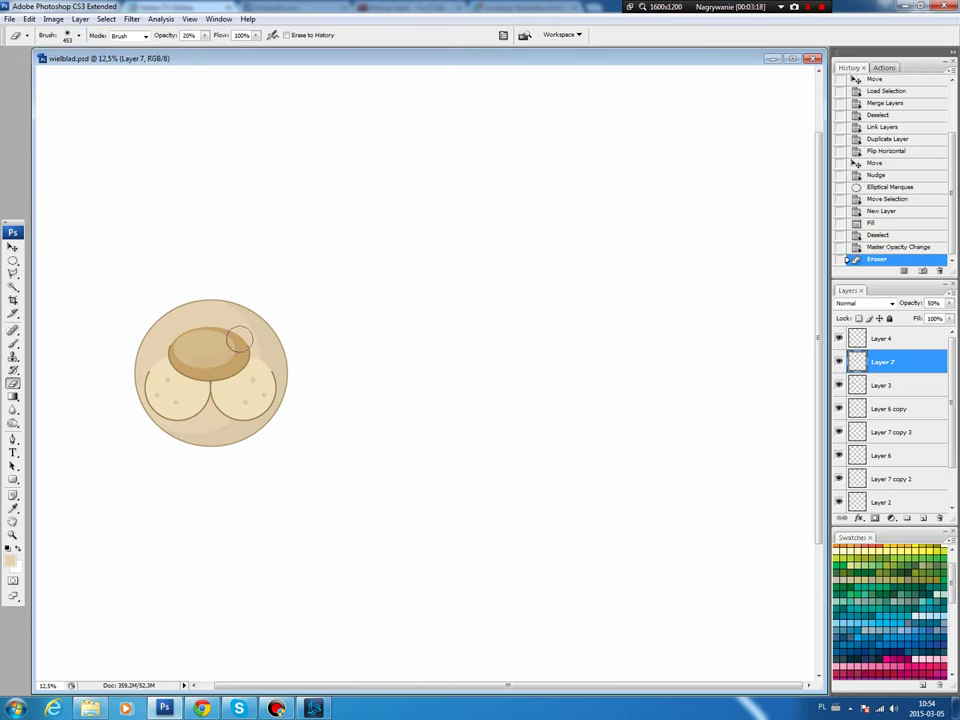
left_click(250, 334)
left_click_drag(187, 369, 235, 352)
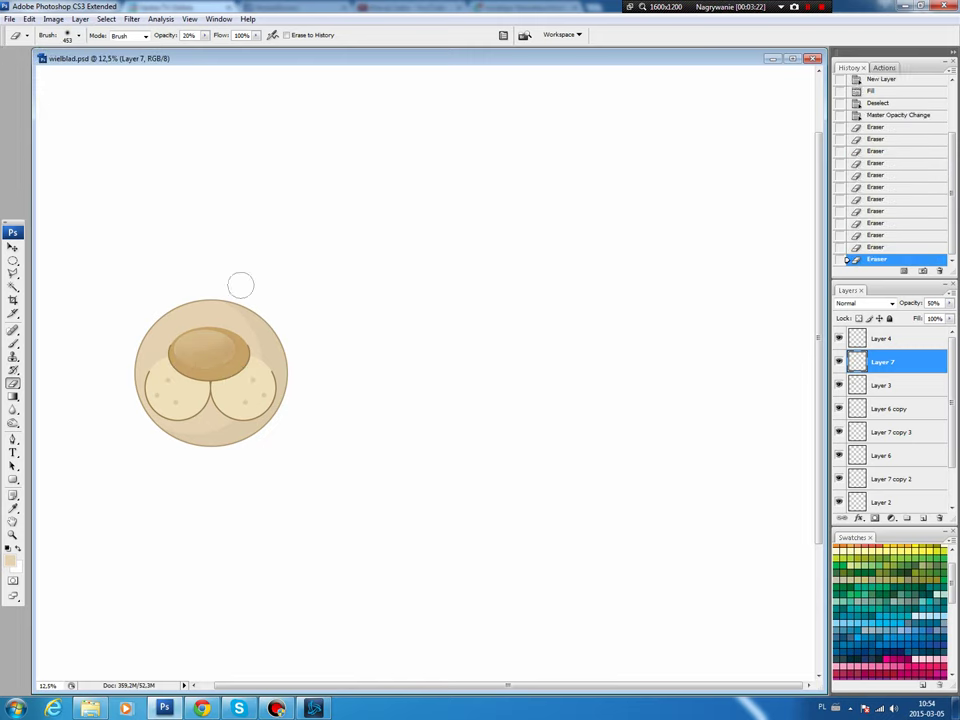
key("v")
left_click(199, 311)
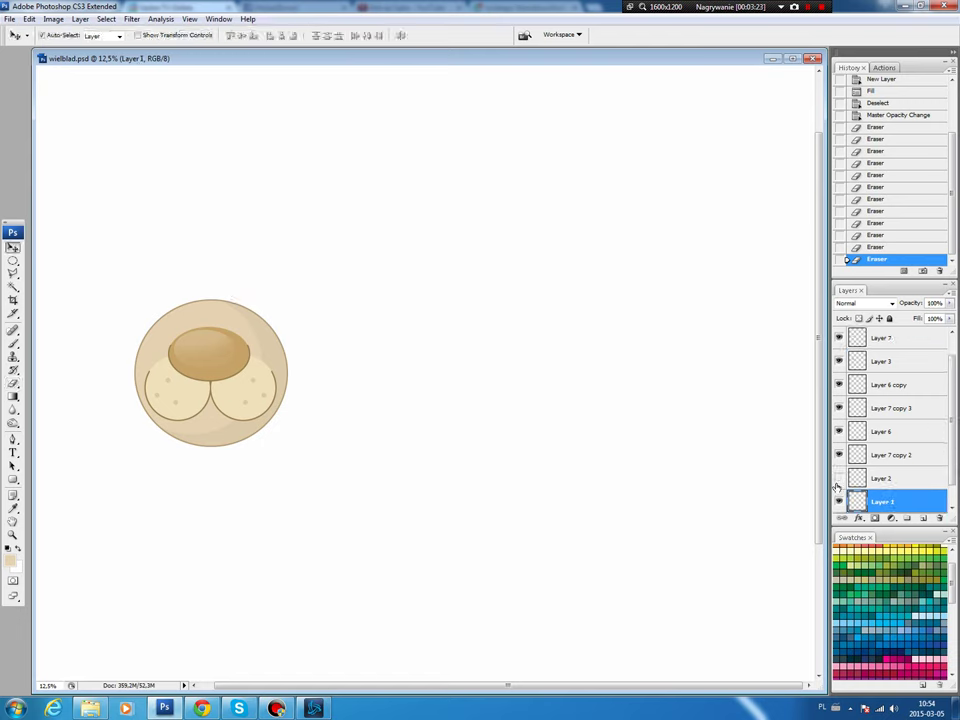
Link Layer 1 and Layer 2 and reposition the face circle slightly.
left_click(905, 484, "shift")
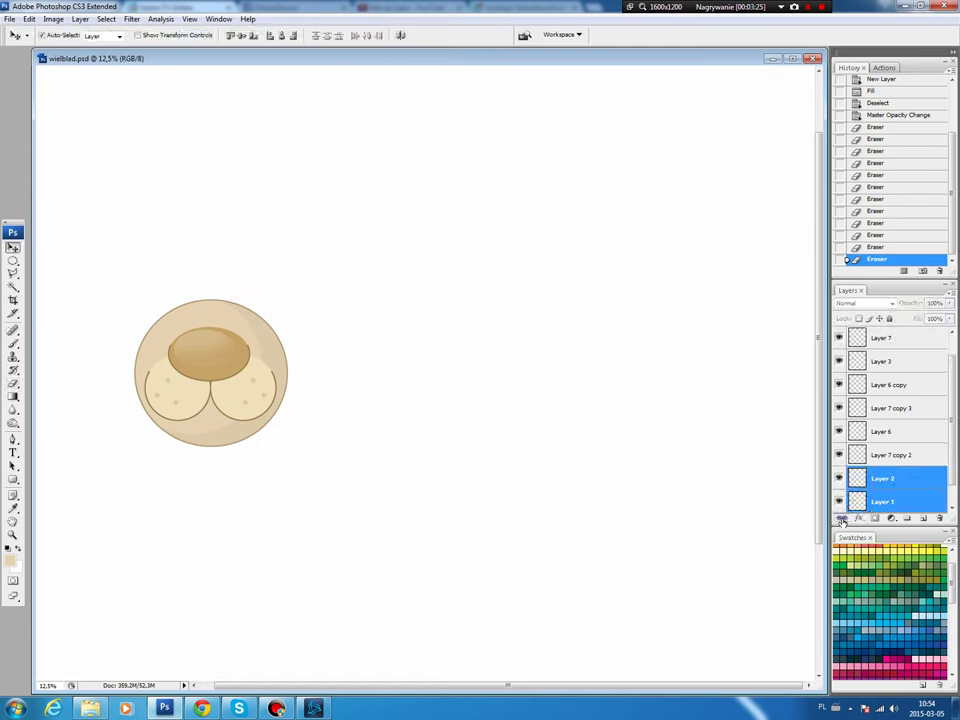
left_click(842, 518)
mouse_move(204, 437)
left_mouse_down()
mouse_move(203, 451)
mouse_move(203, 410)
mouse_move(201, 454)
mouse_move(203, 437)
left_mouse_up()
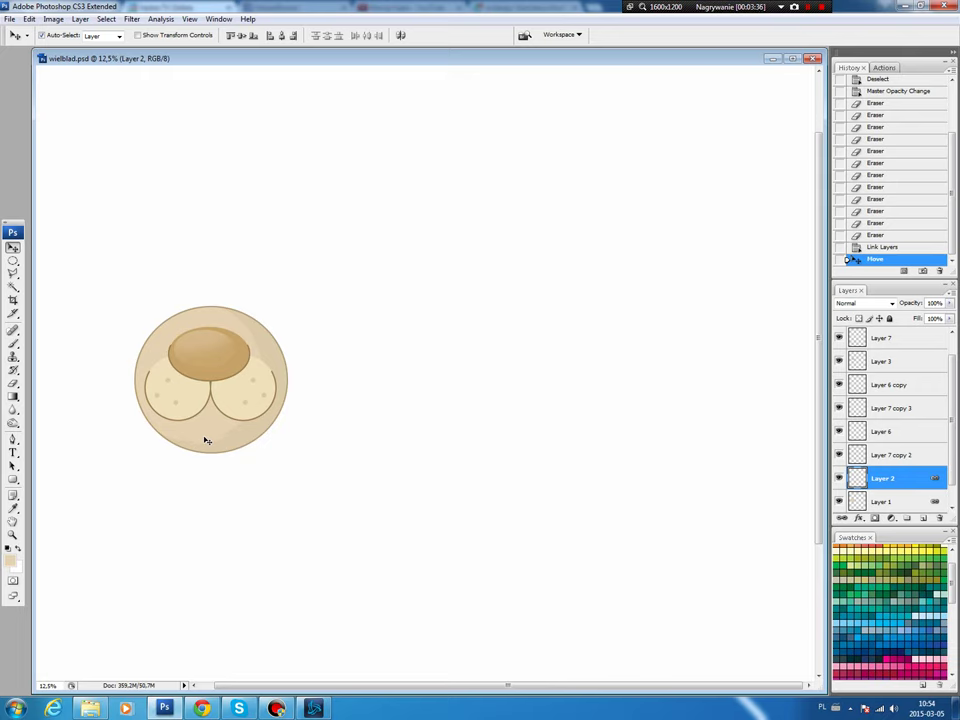
left_click_drag(207, 440, 207, 437)
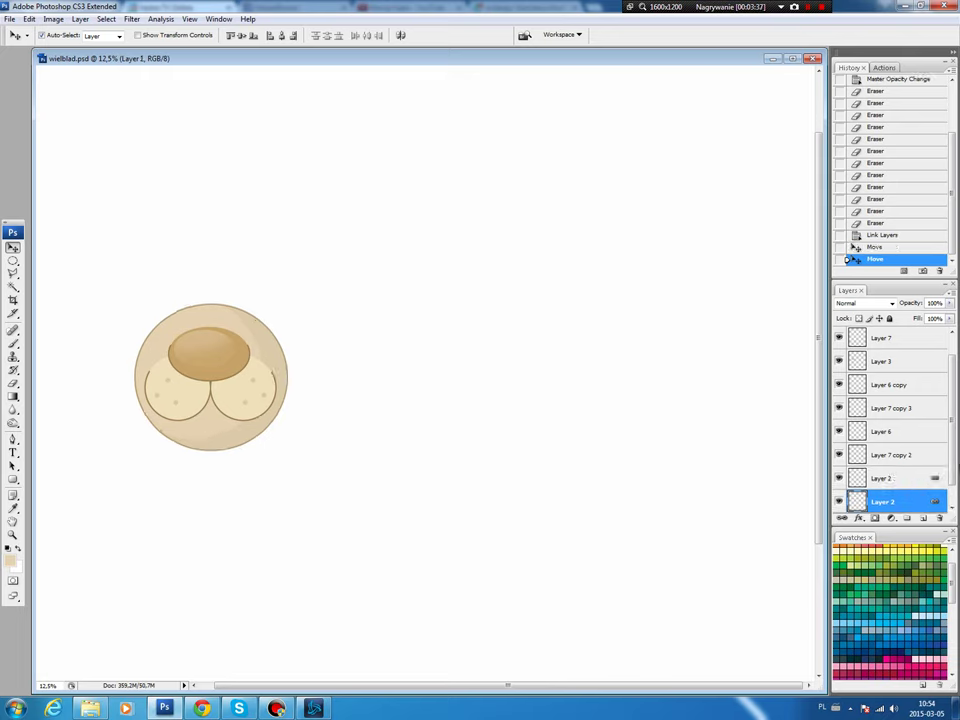
scroll(940, 470, "down", 2)
scroll(900, 400, "up", 5)
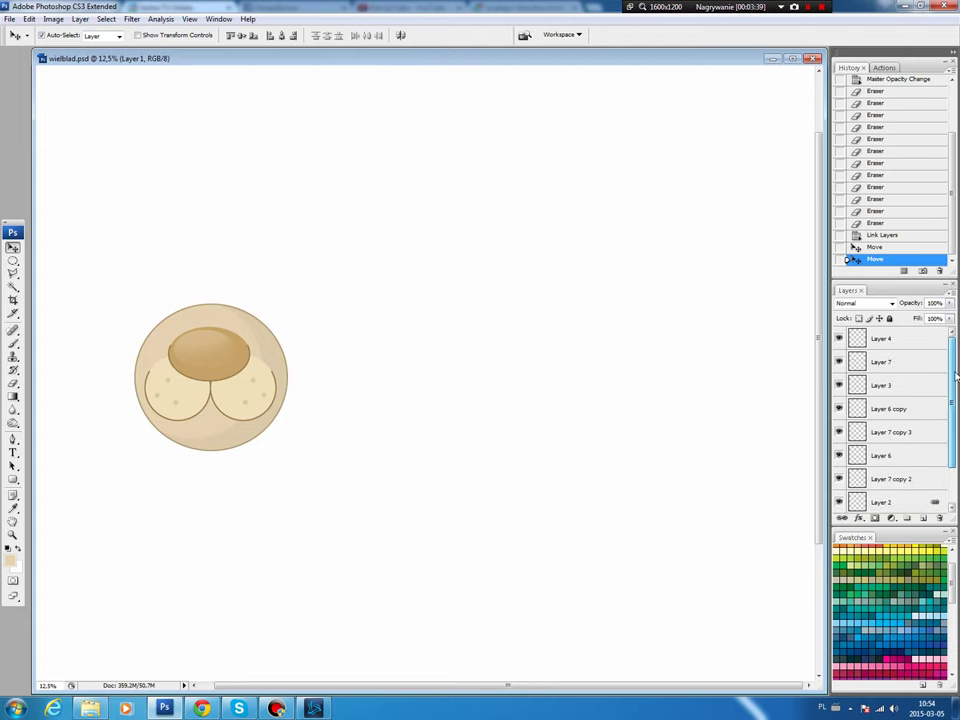
Group Layer 4 through Layer 2 into Group 1 and select Background.
left_click(885, 339, "shift")
key("ctrl+g")
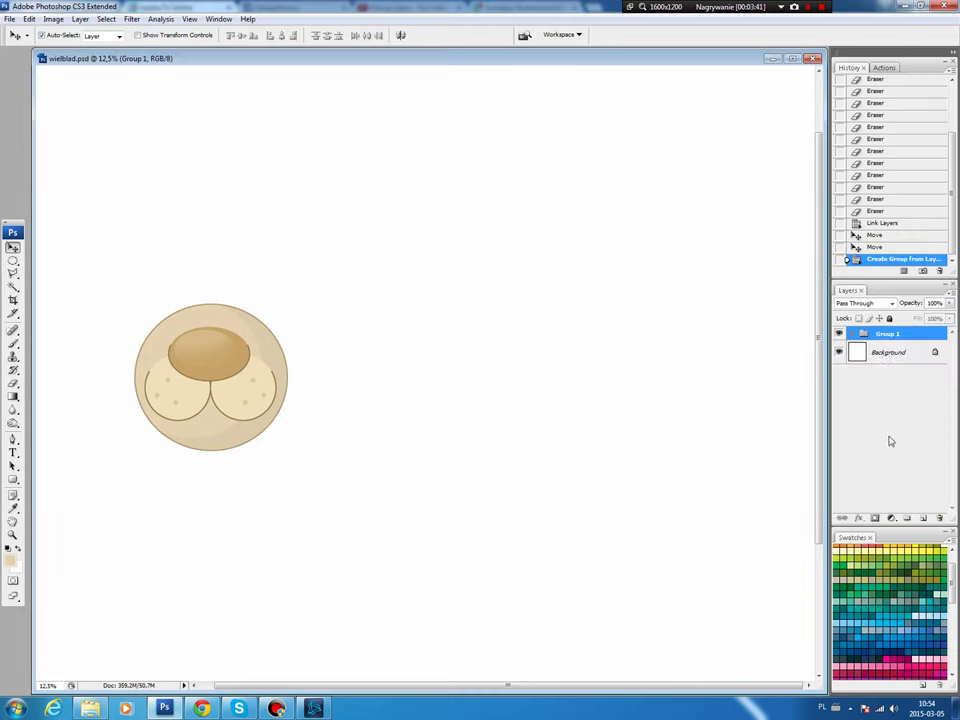
left_click(887, 355)
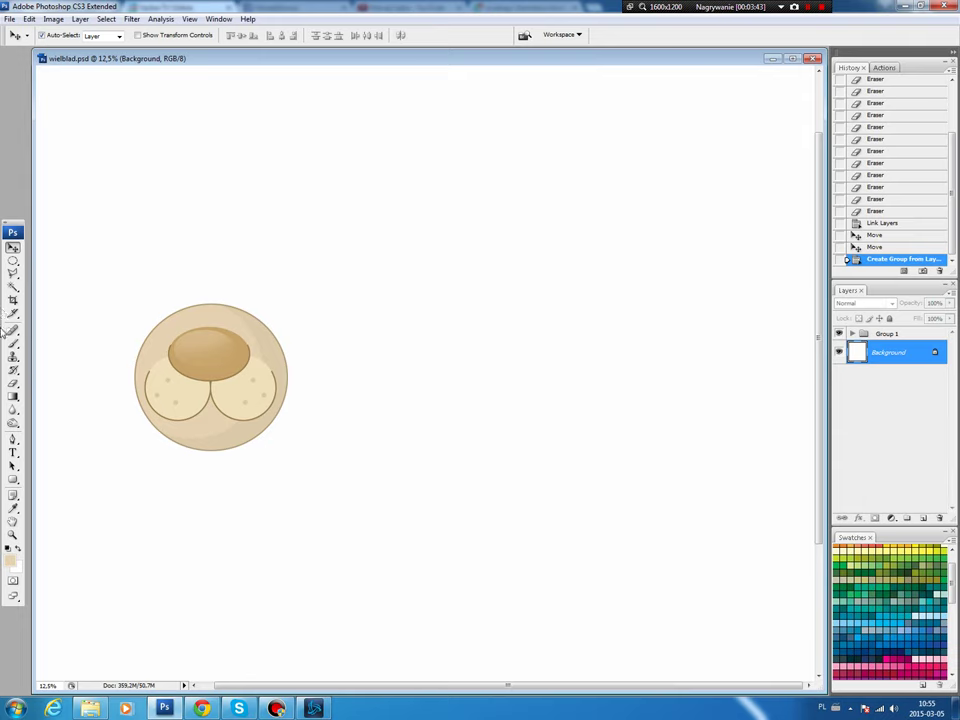
Draw a large circular selection above the muzzle and add new Layer 8.
key("m")
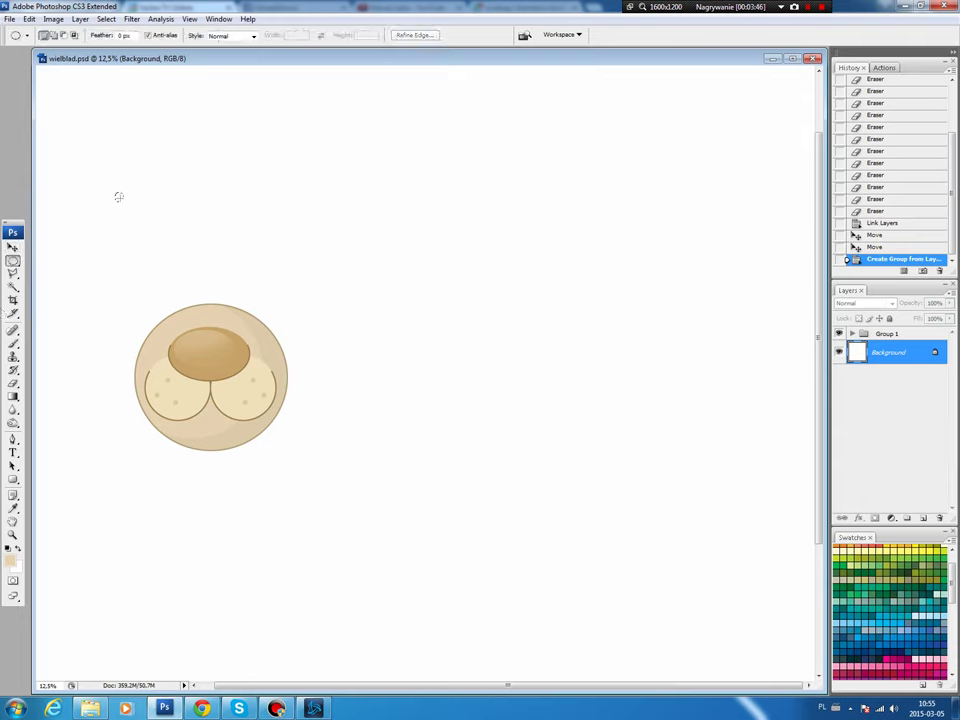
left_click_drag(118, 197, 300, 400)
left_click_drag(300, 400, 314, 415)
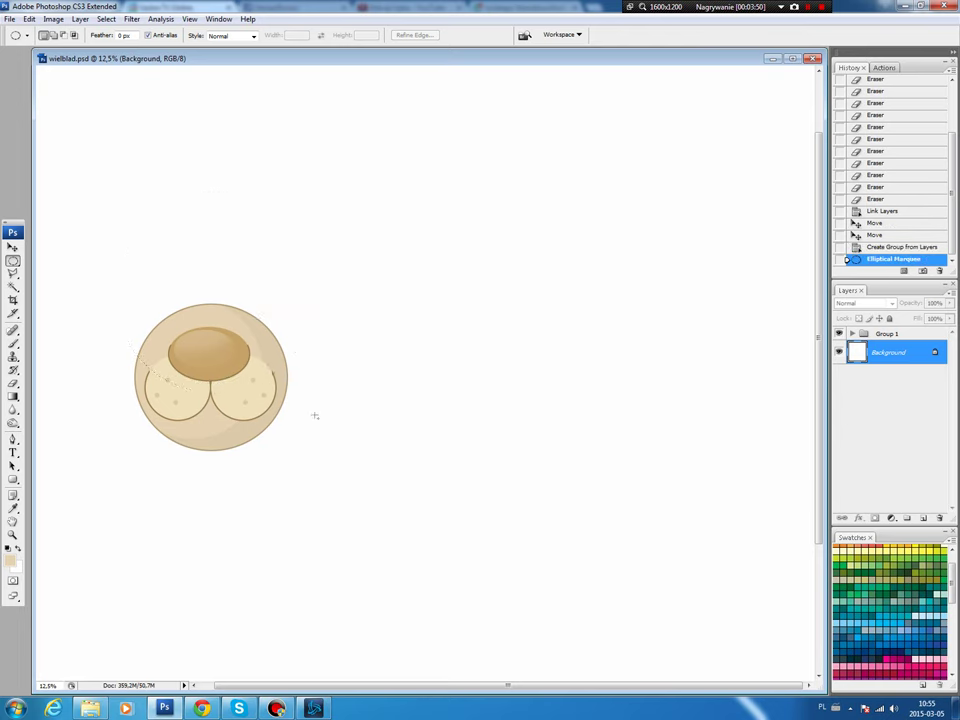
left_click(923, 518)
key("b")
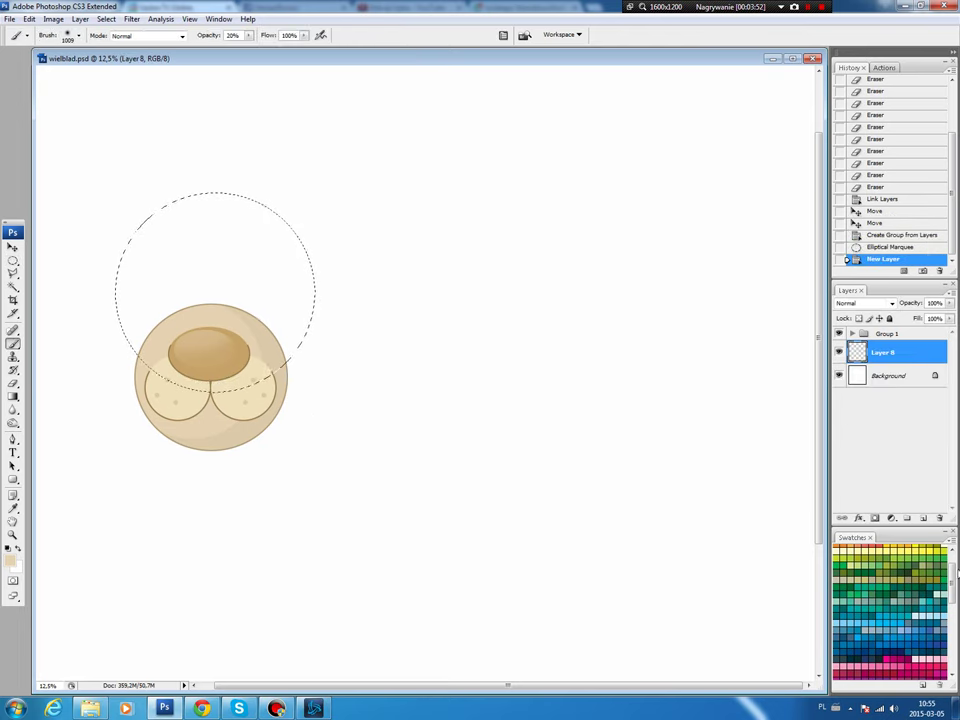
scroll(900, 600, "down", 3)
scroll(910, 600, "down", 2)
scroll(928, 603, "down", 2)
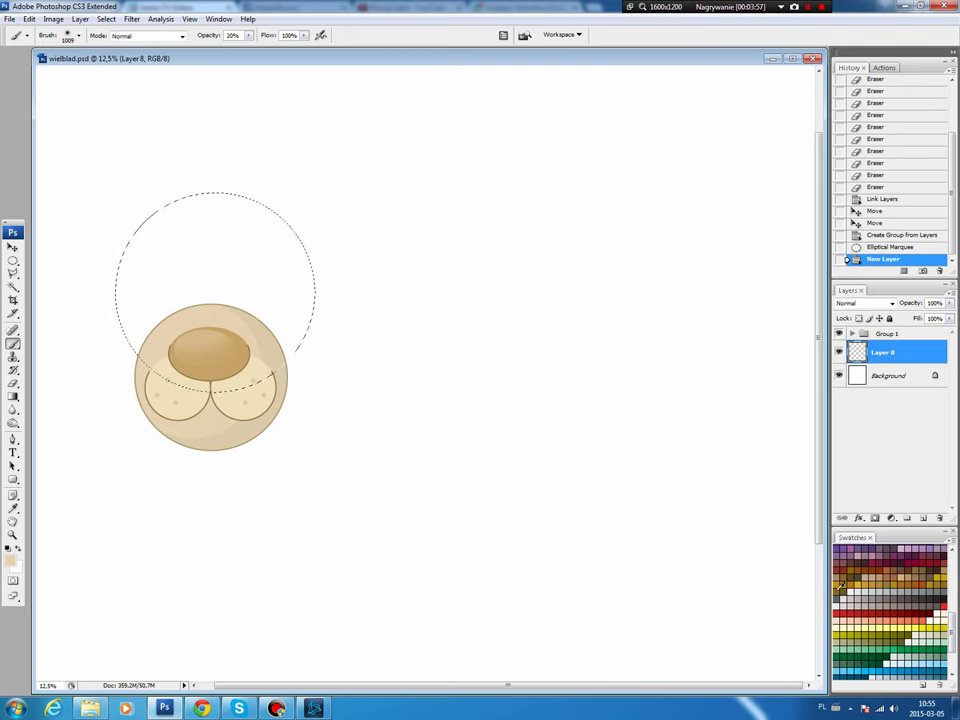
Fill the circle with brown #a06d23, deselect, and nudge it slightly up-left.
left_click(840, 585)
left_click(10, 559)
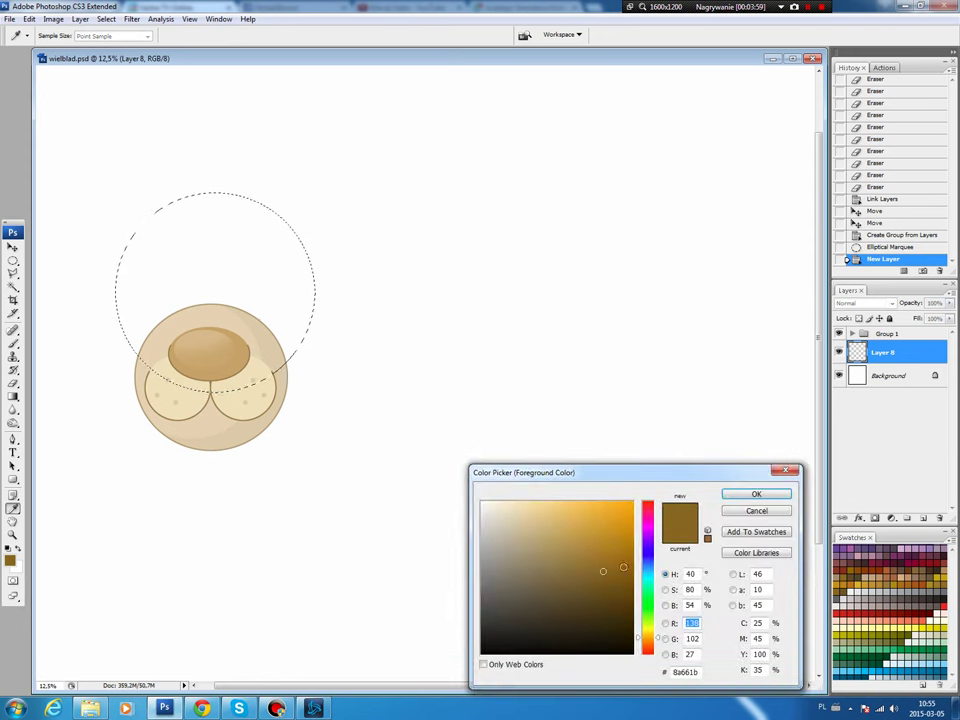
left_click(600, 558)
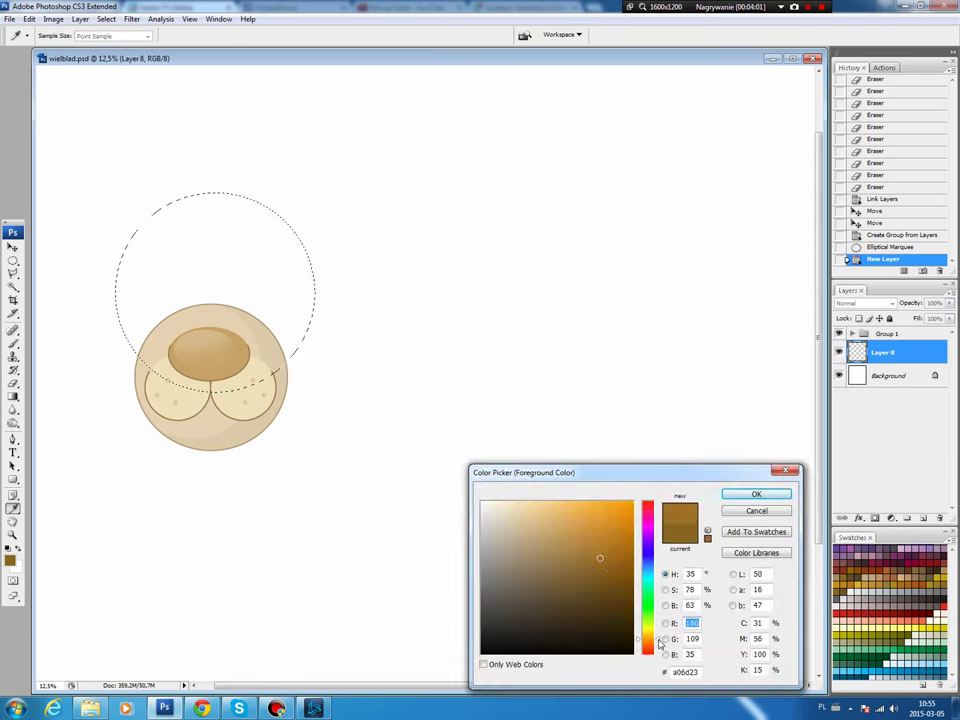
left_click(740, 494)
key("b")
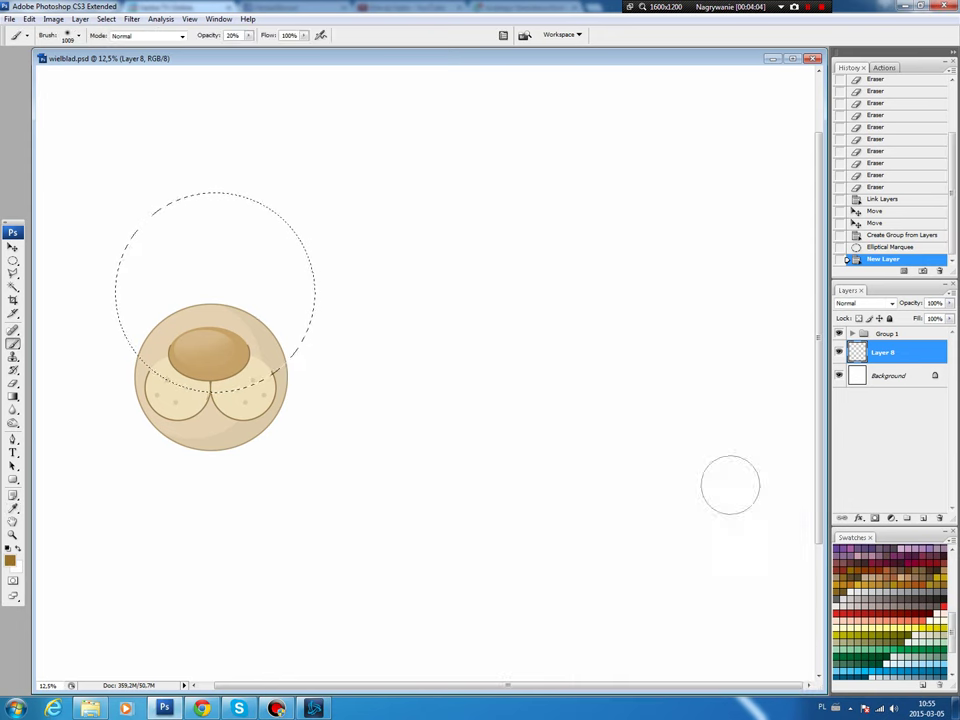
key("alt+BackSpace")
key("ctrl+d")
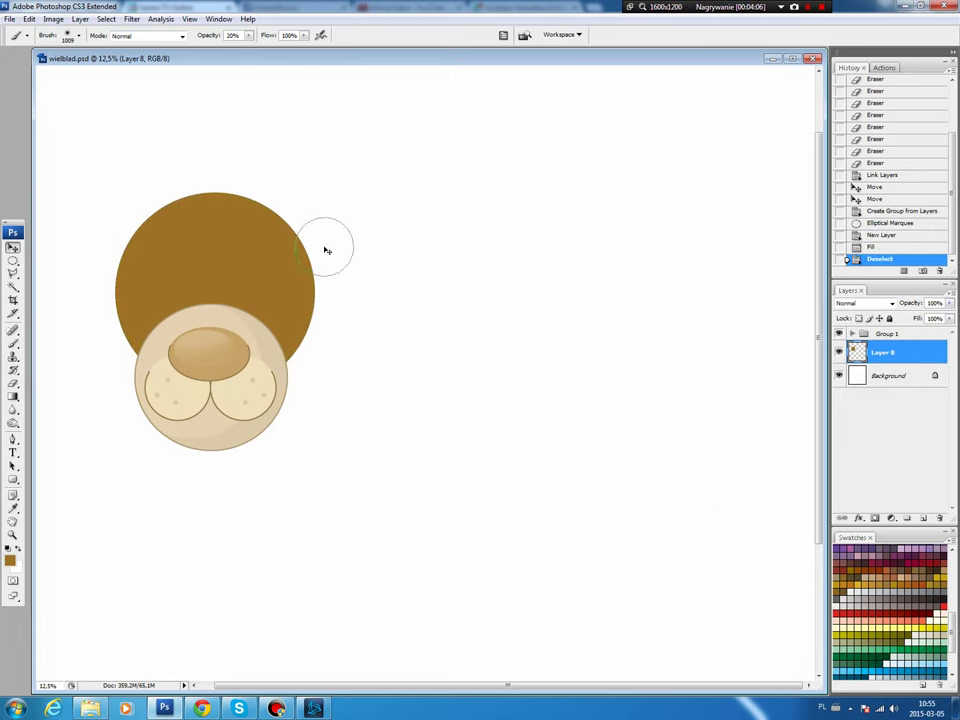
key("v")
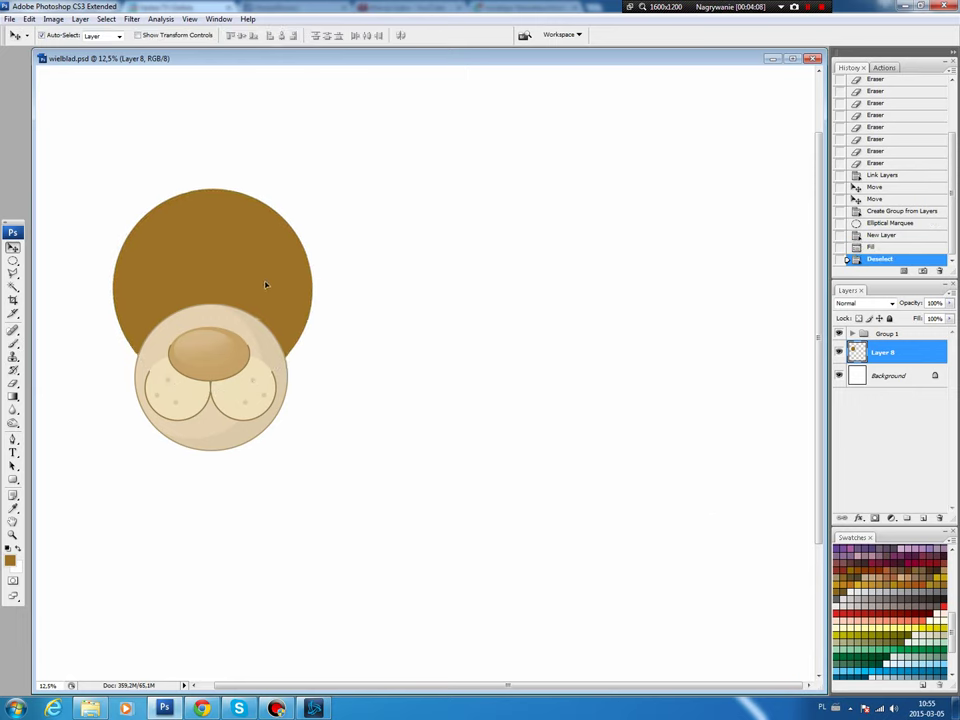
left_click_drag(268, 290, 265, 288)
Shorten the muzzle on Layer 1 to 94% height with Free Transform.
left_click(213, 318)
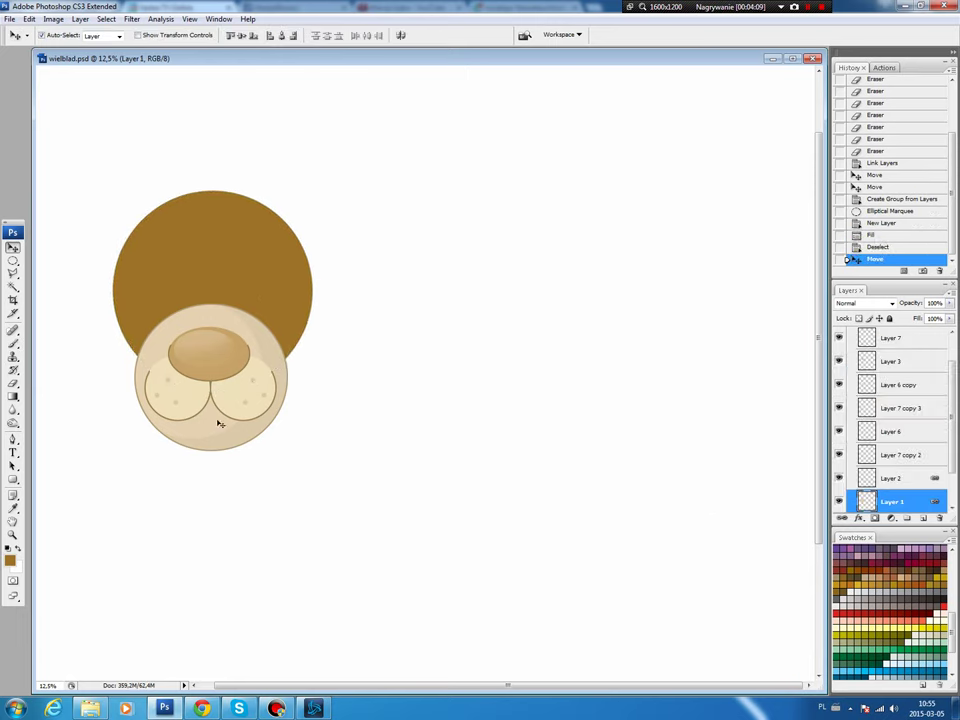
key("ctrl+t")
left_click_drag(211, 302, 205, 310)
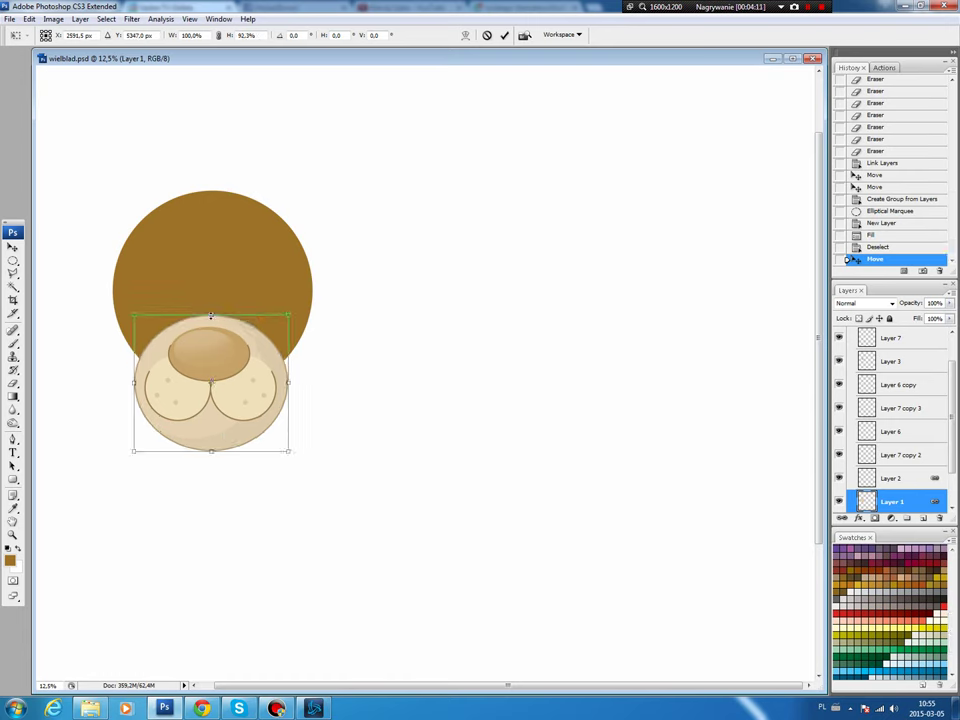
key("Return")
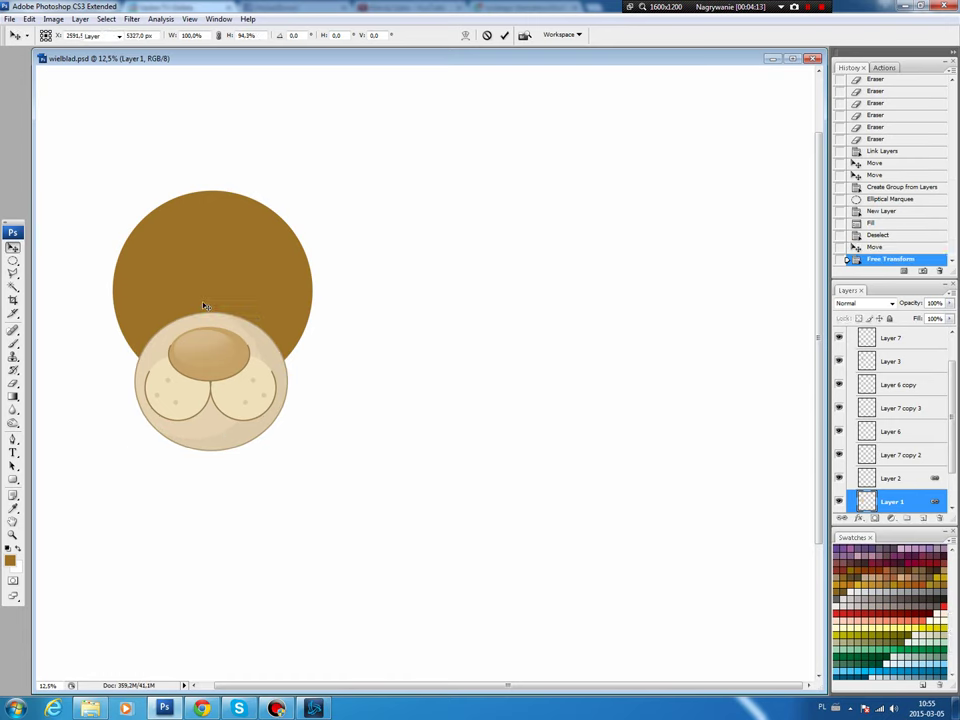
Move the brown head layer below the face and shift the face up about 20 px.
left_click_drag(204, 305, 196, 271)
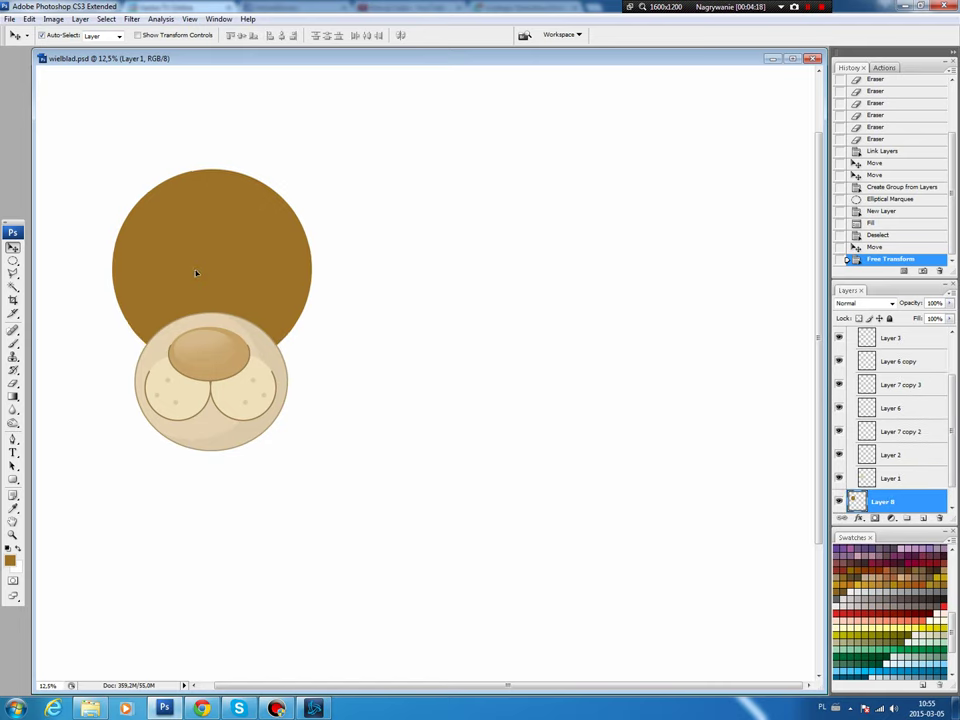
left_click_drag(195, 271, 196, 275)
mouse_move(193, 438)
left_mouse_down()
mouse_move(194, 415)
mouse_move(192, 436)
left_mouse_up()
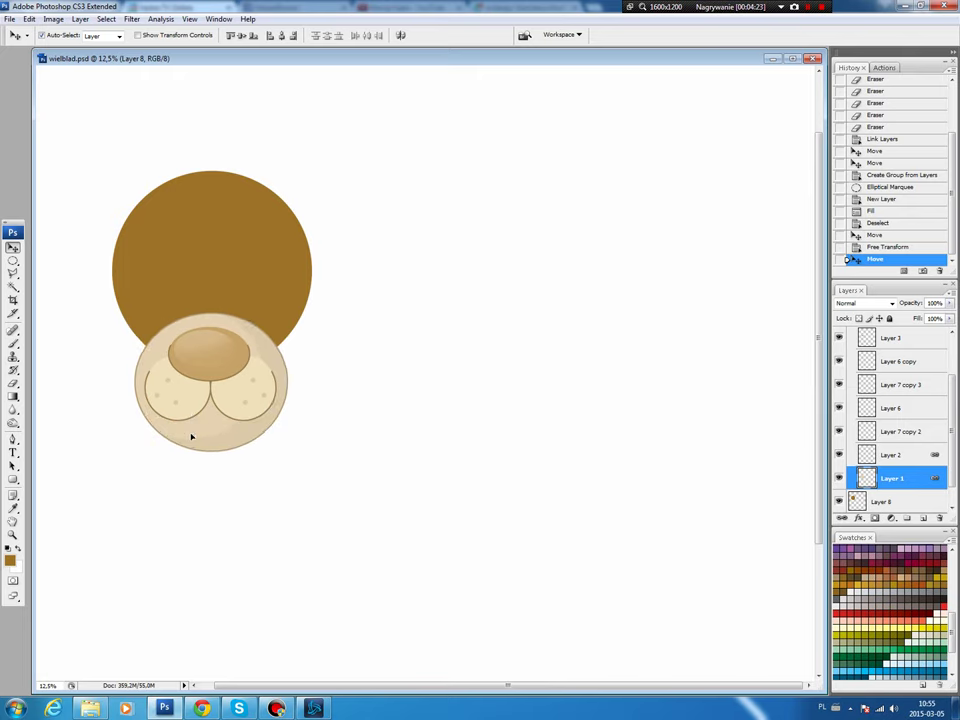
left_click(238, 368)
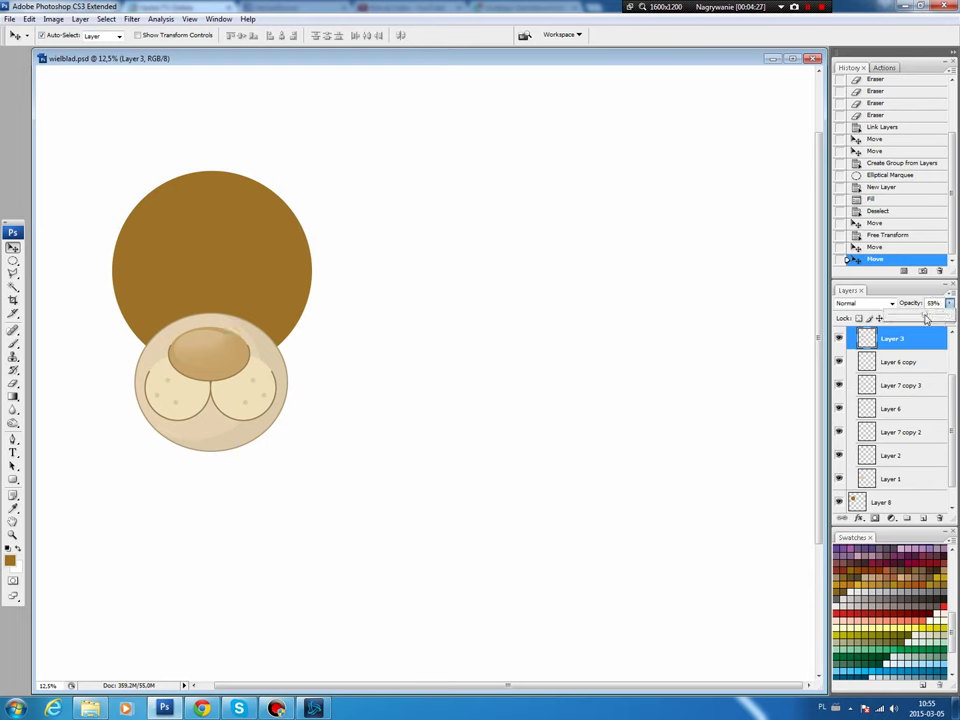
Lower the nose layer's opacity and fill its shape with sampled light beige on new Layer 9.
mouse_move(949, 302)
left_mouse_down()
mouse_move(927, 318)
mouse_move(951, 318)
left_mouse_up()
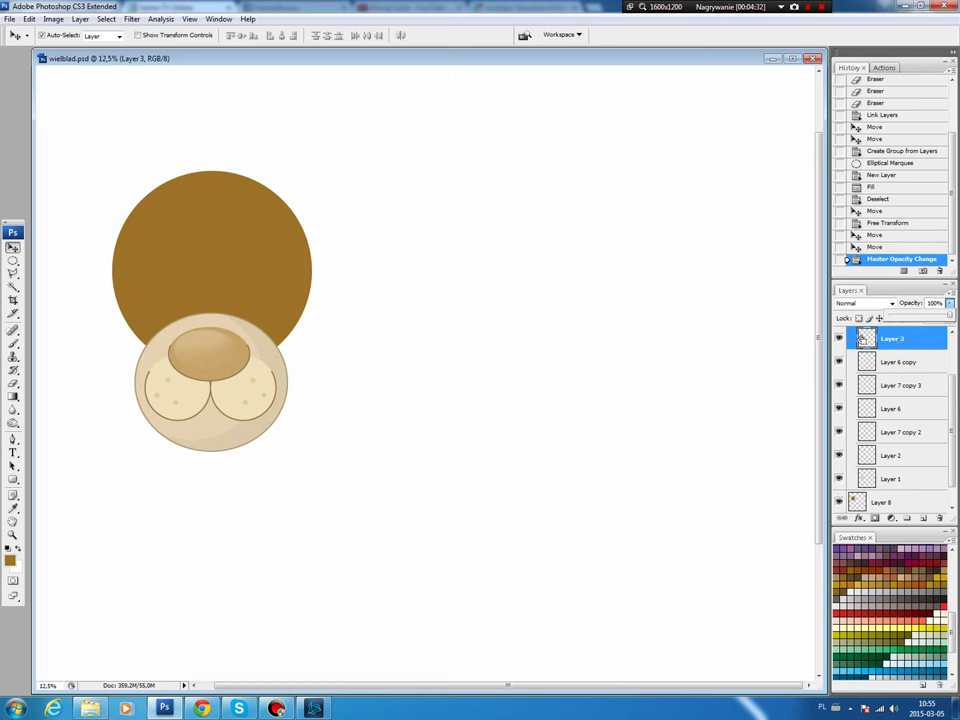
left_click(864, 338, "ctrl")
left_click(923, 518)
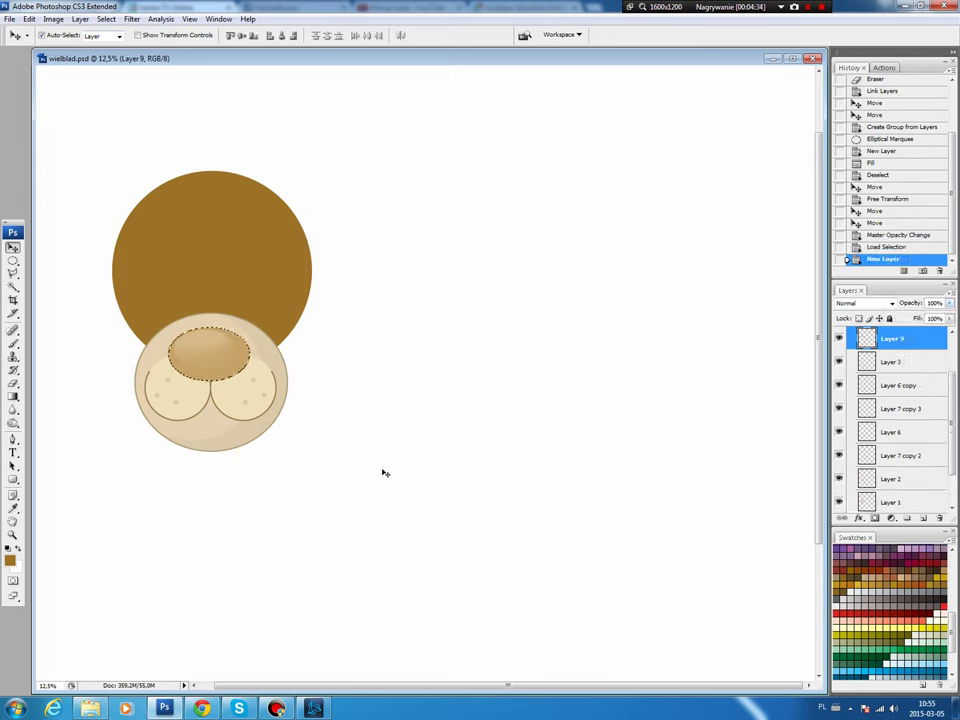
key("b")
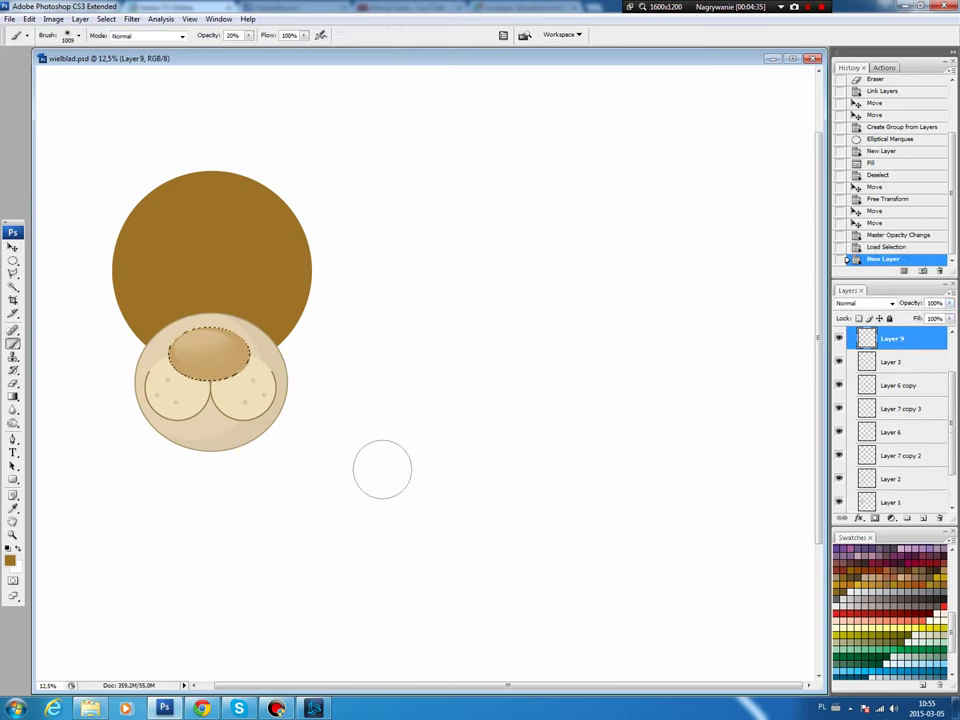
left_click(216, 427, "alt")
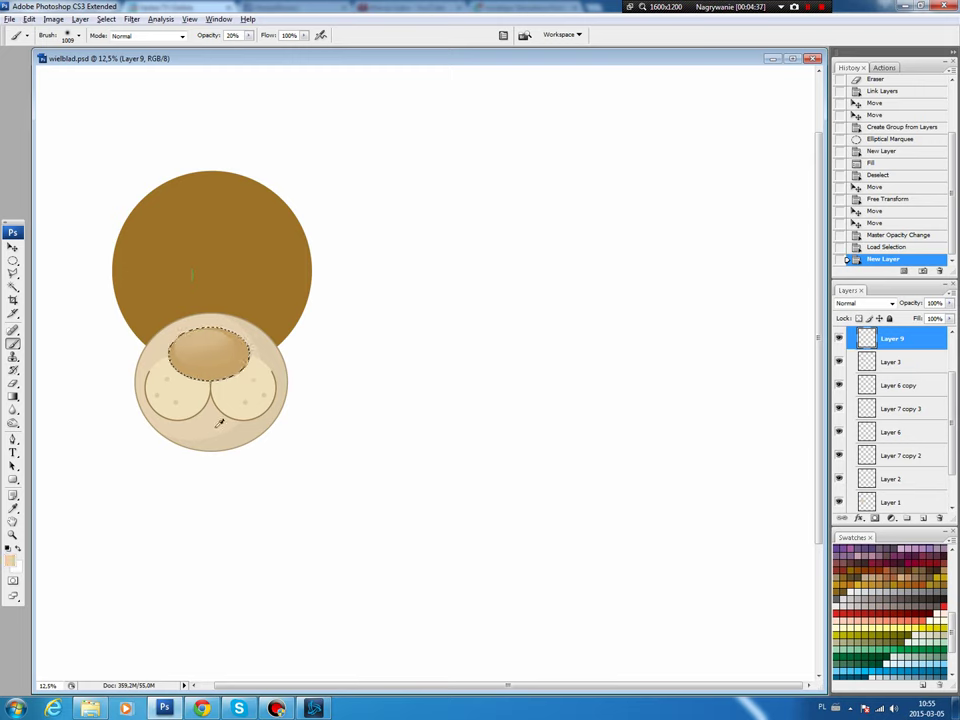
key("alt+BackSpace")
key("ctrl+d")
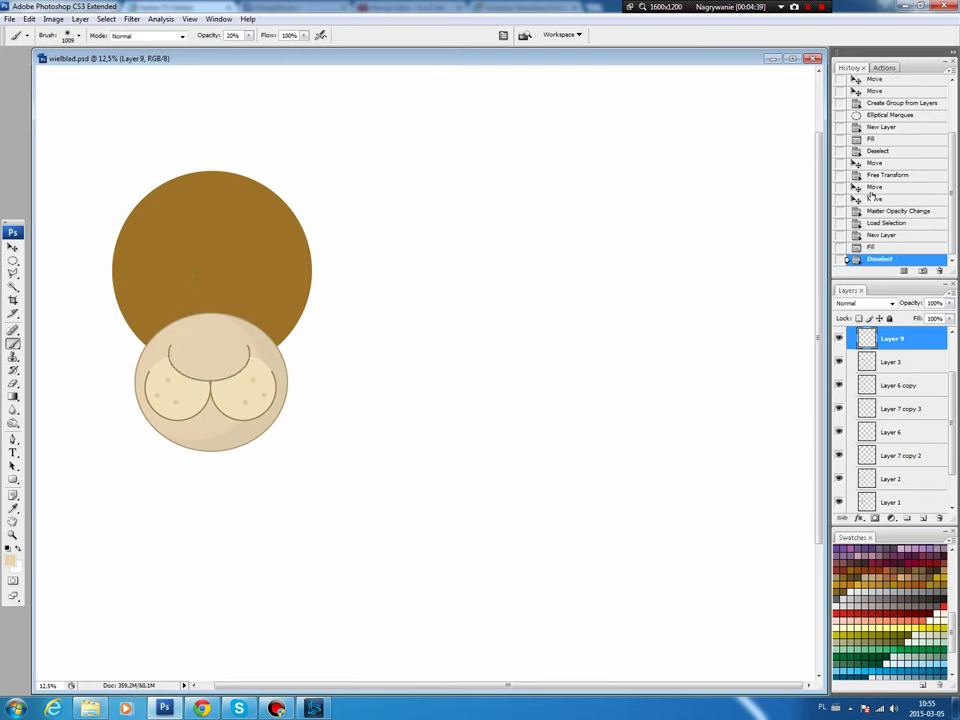
Set the beige overlay to 69% opacity and move the brown head down about 13 px.
left_click(949, 303)
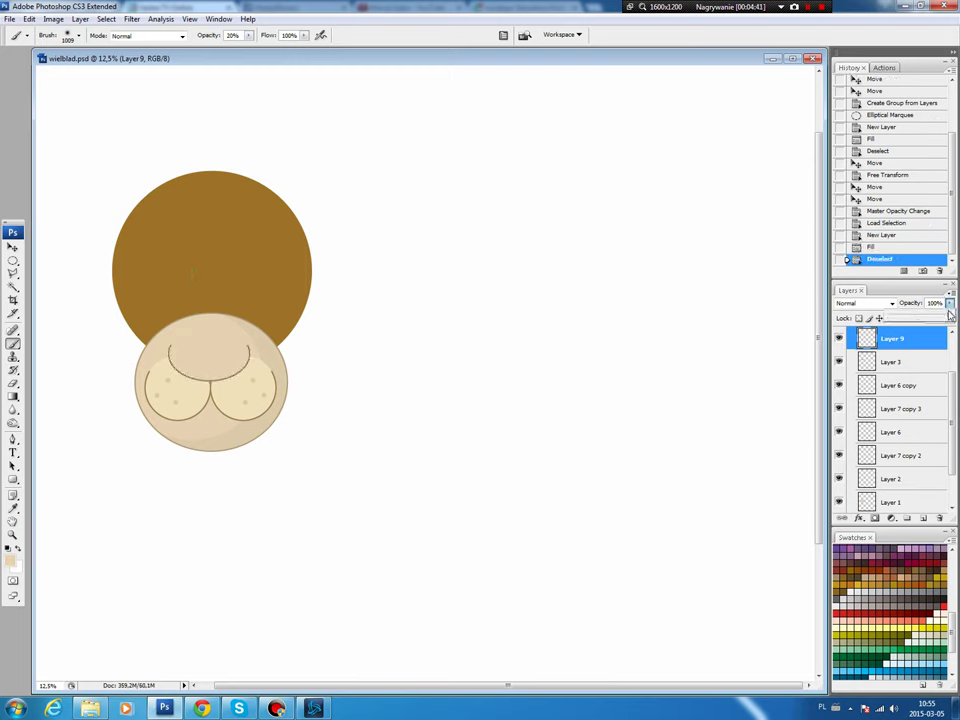
left_click_drag(942, 317, 940, 317)
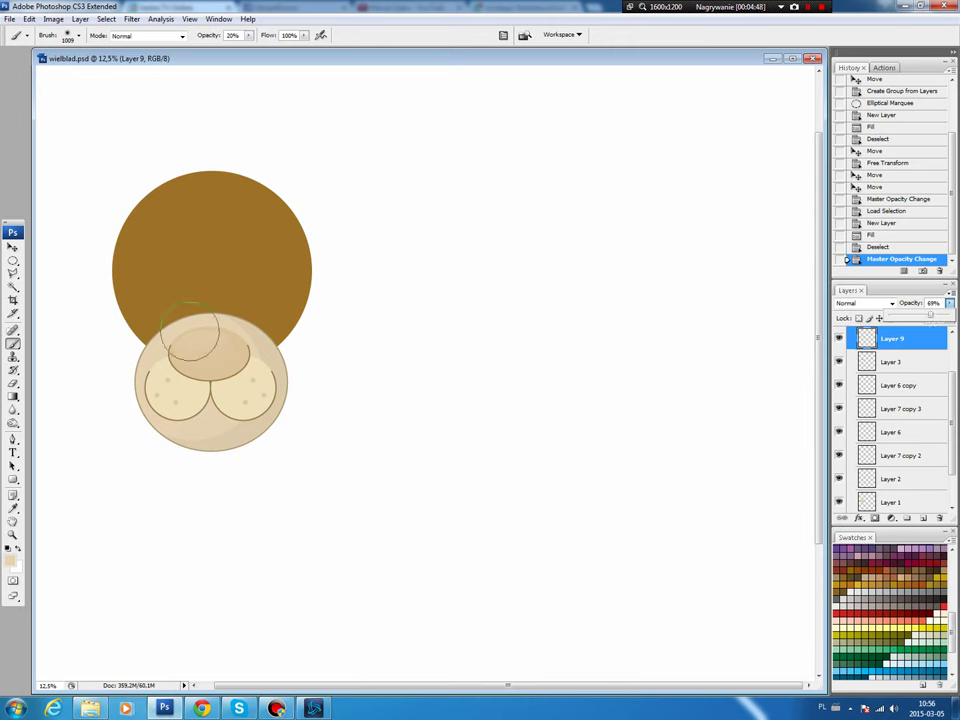
key("v")
mouse_move(257, 276)
left_mouse_down()
mouse_move(256, 290)
mouse_move(252, 279)
left_mouse_up()
Darken a crescent along the head's right edge using an inverted offset ellipse and Hue/Saturation Lightness.
key("m")
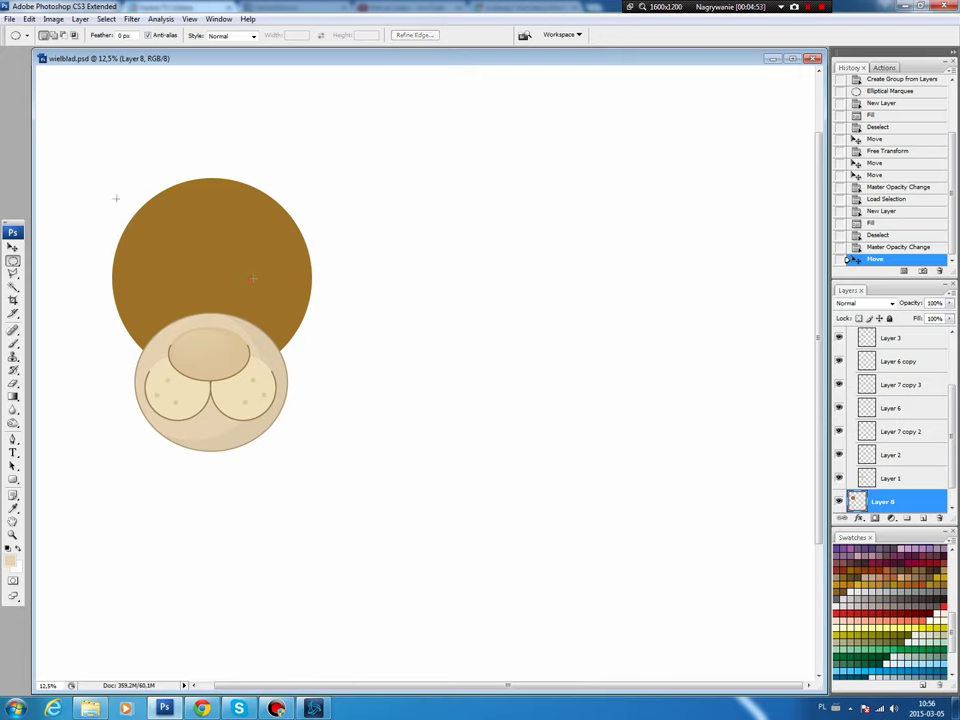
left_click_drag(97, 182, 240, 338)
left_click_drag(287, 370, 280, 365)
left_click(105, 19)
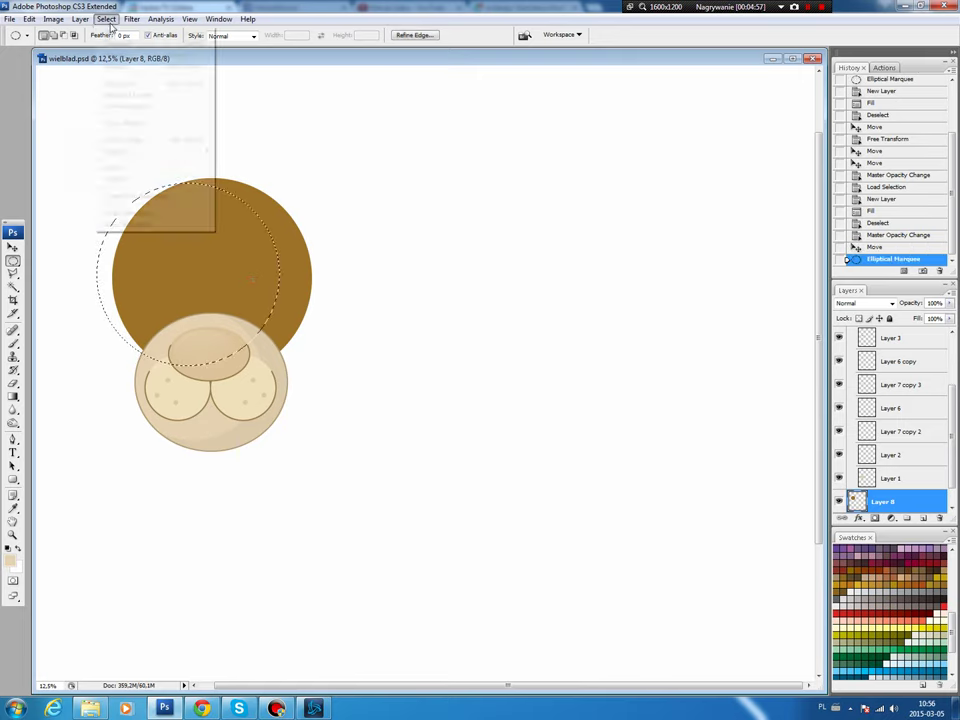
left_click(120, 66)
key("ctrl+u")
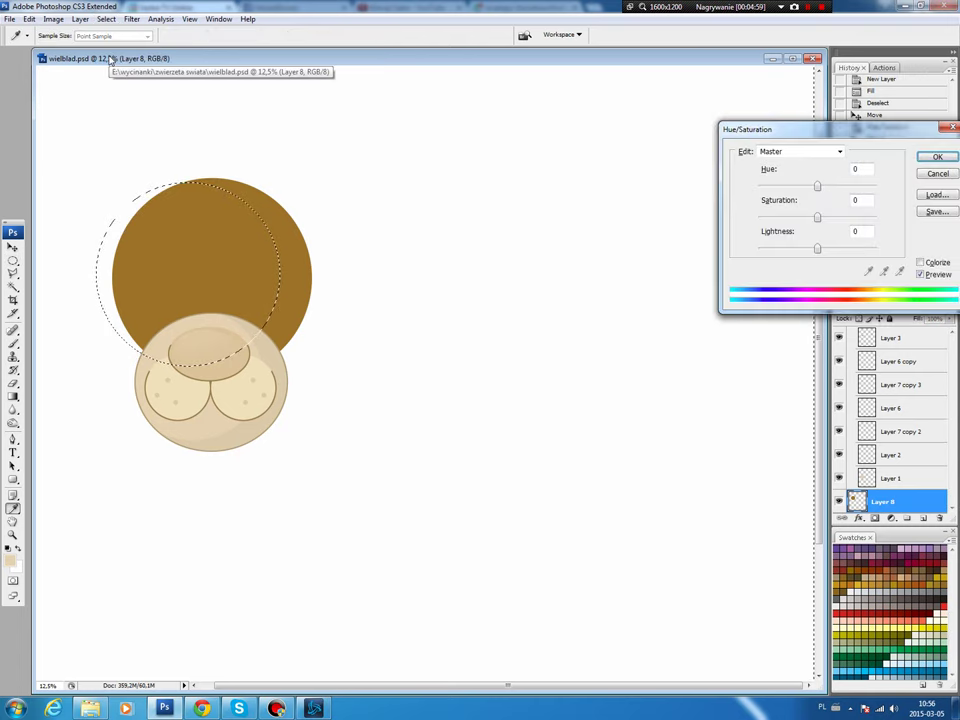
left_click(816, 251)
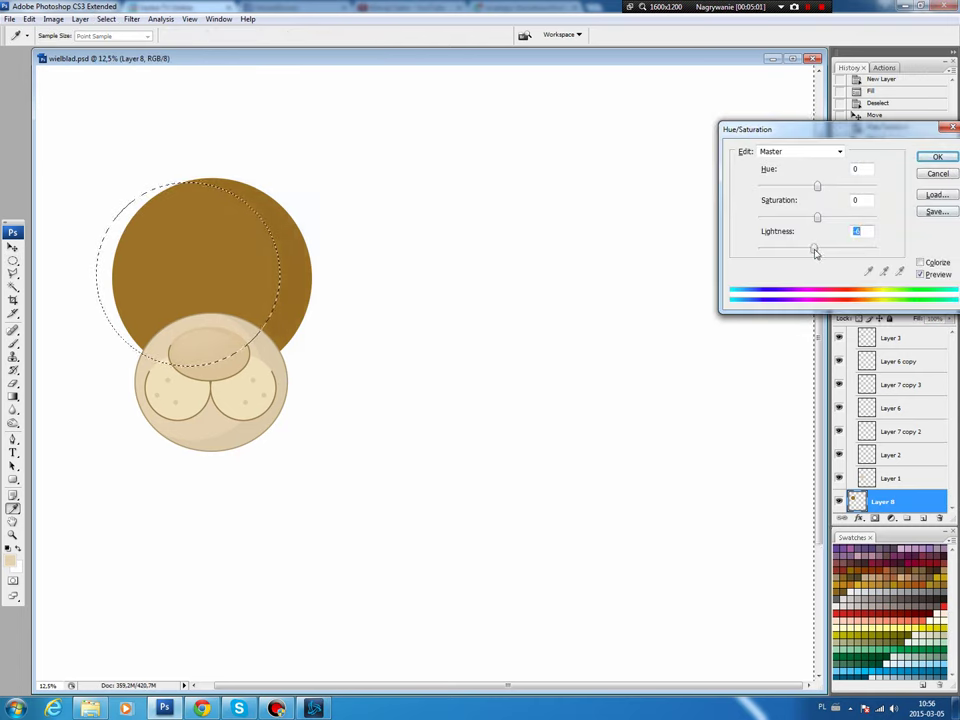
left_click(938, 157)
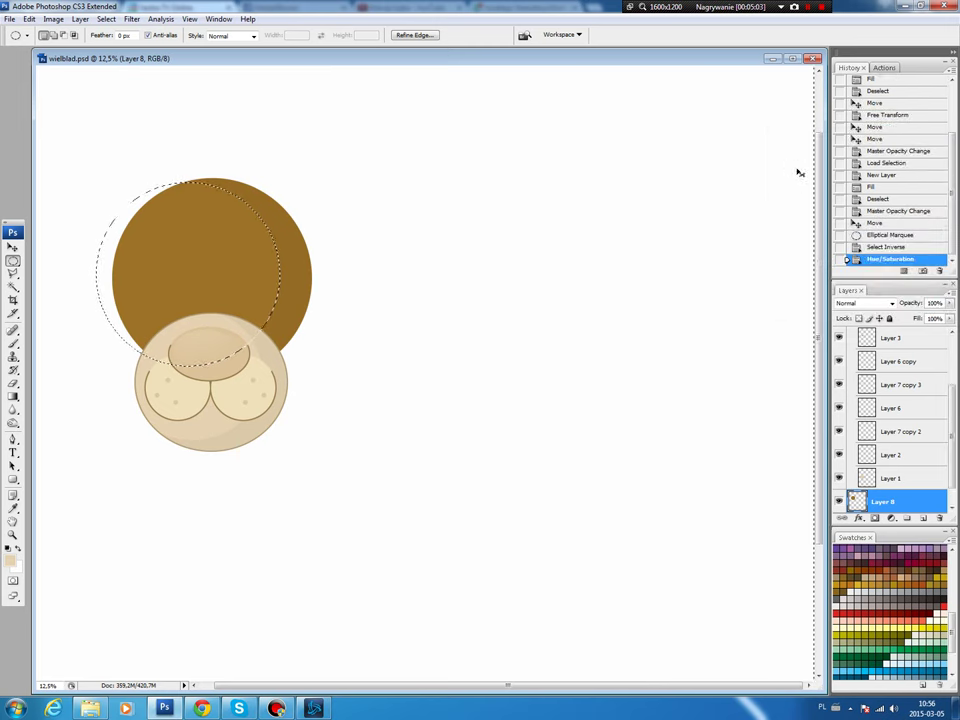
key("ctrl+d")
key("b")
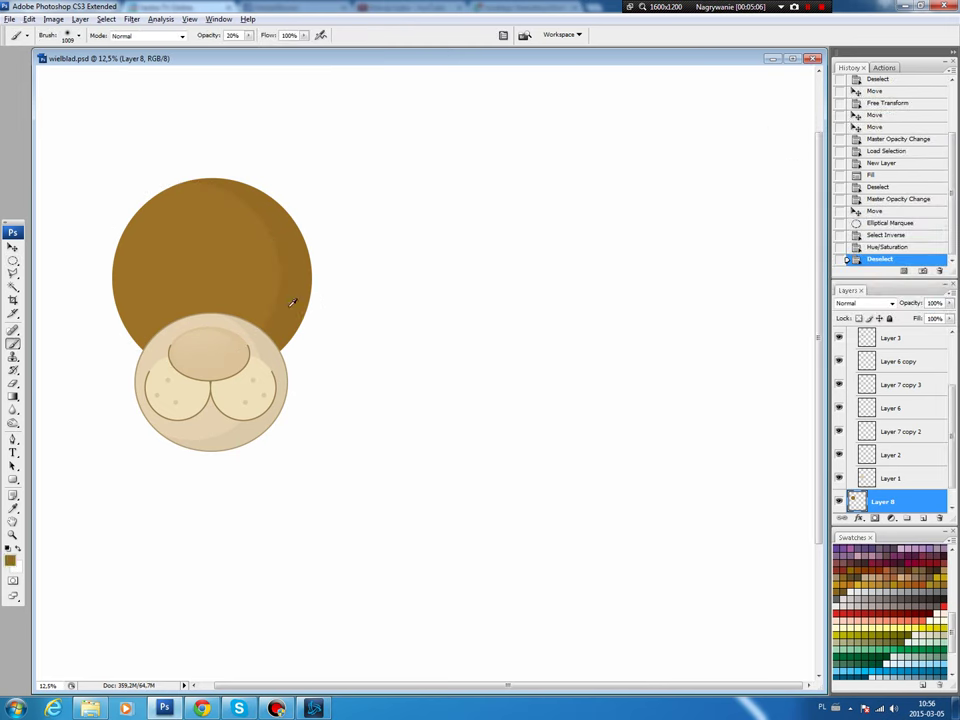
Stroke a darker brown outline around the head shape on new Layer 10.
left_click(12, 561)
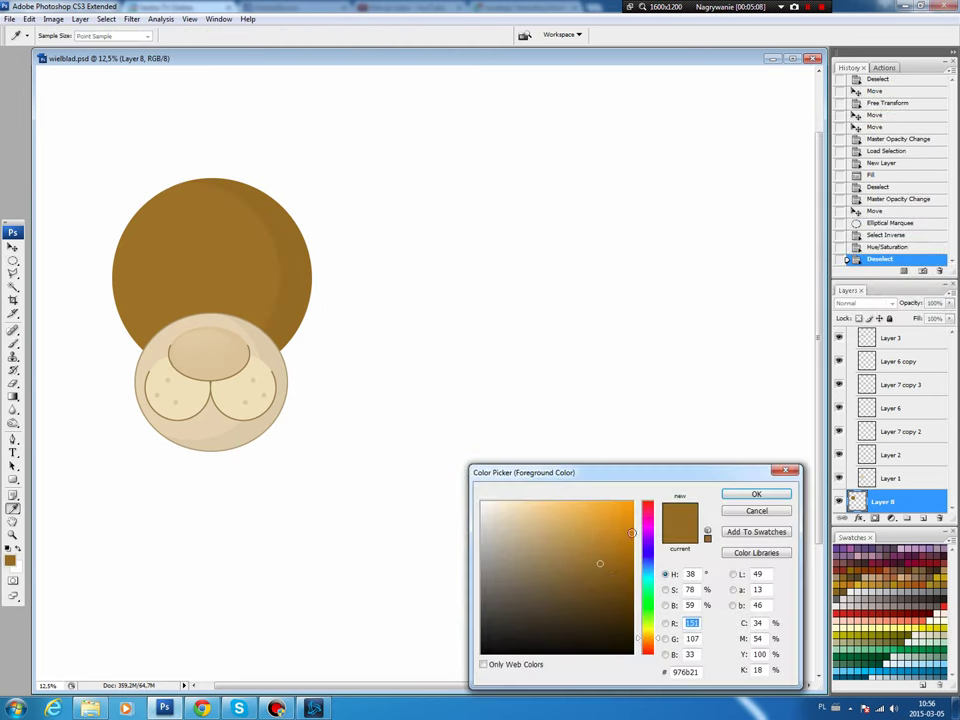
left_click(606, 578)
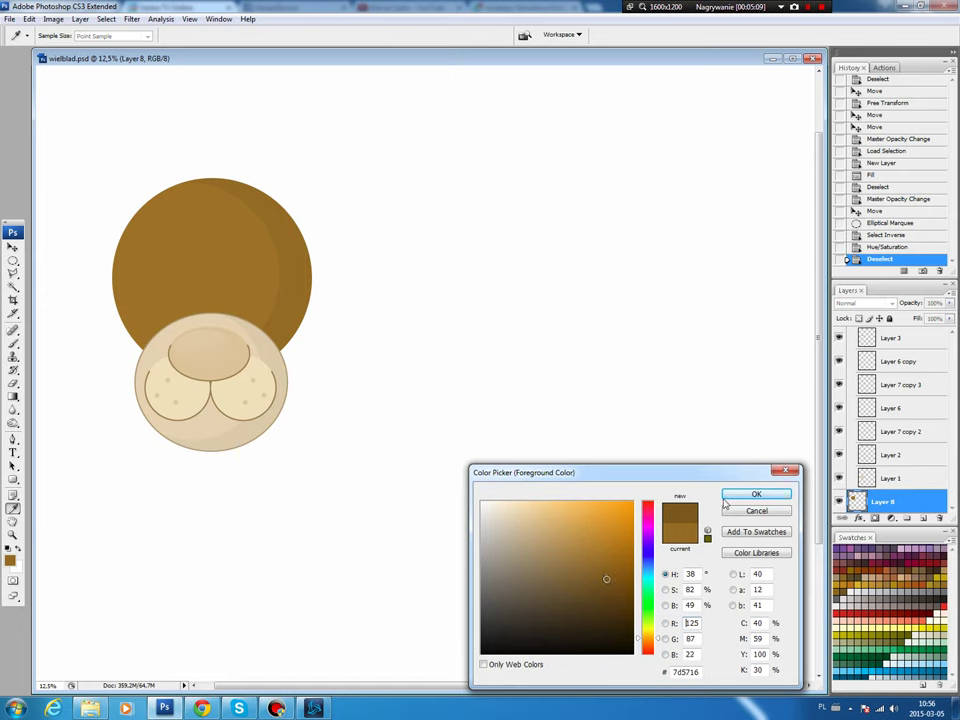
left_click(756, 494)
left_click(857, 501, "ctrl")
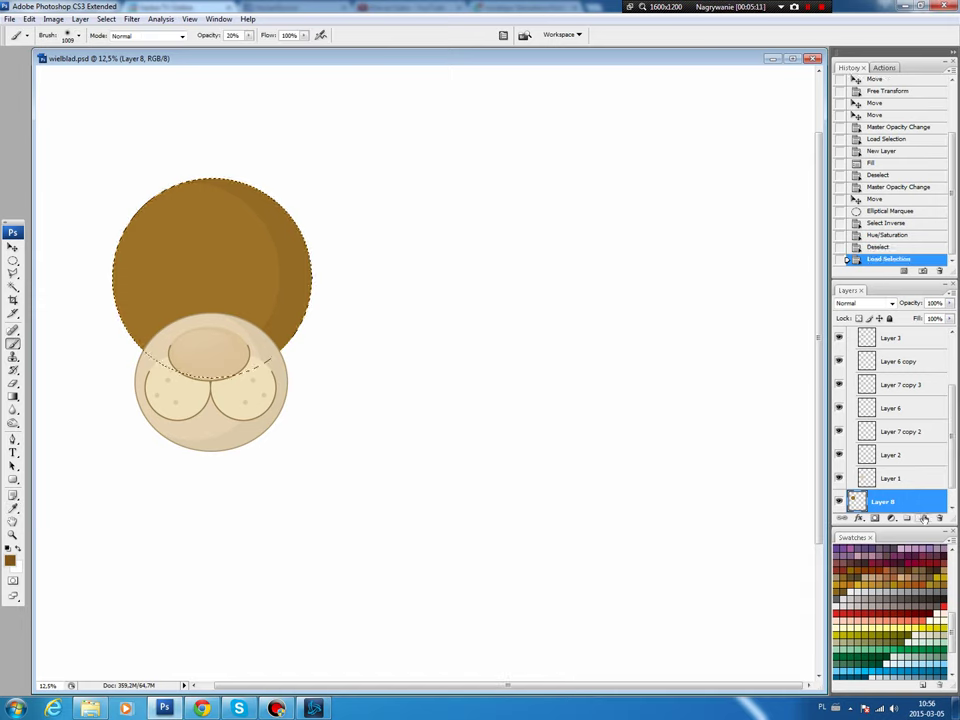
left_click(923, 518)
left_click(29, 19)
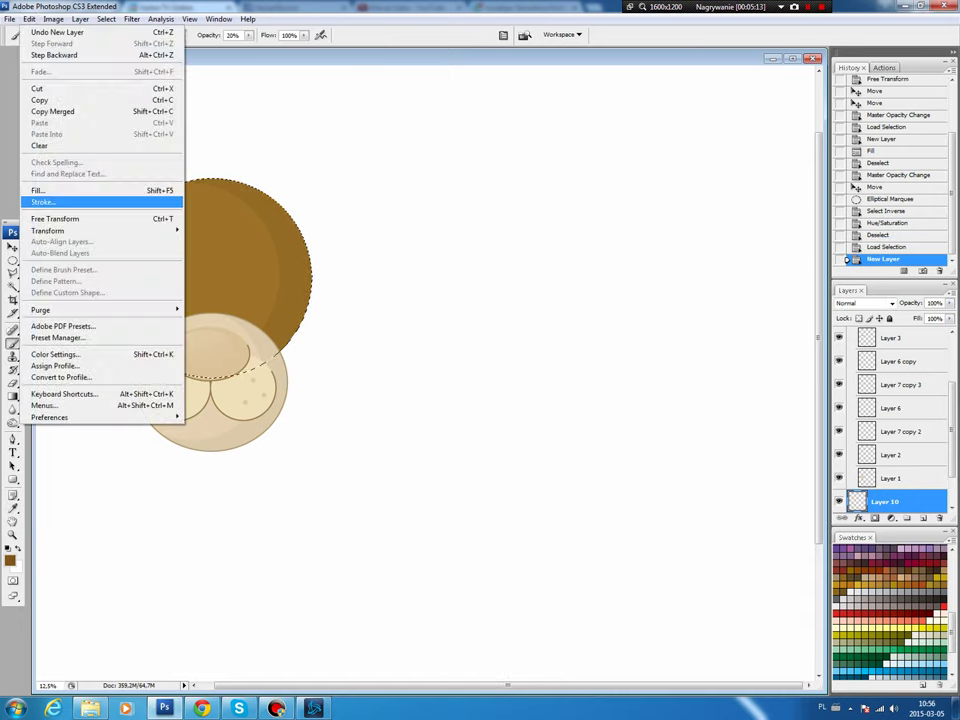
left_click(42, 201)
key("Return")
key("ctrl+d")
Raise the beige muzzle slightly over the head and reselect Layer 8.
key("v")
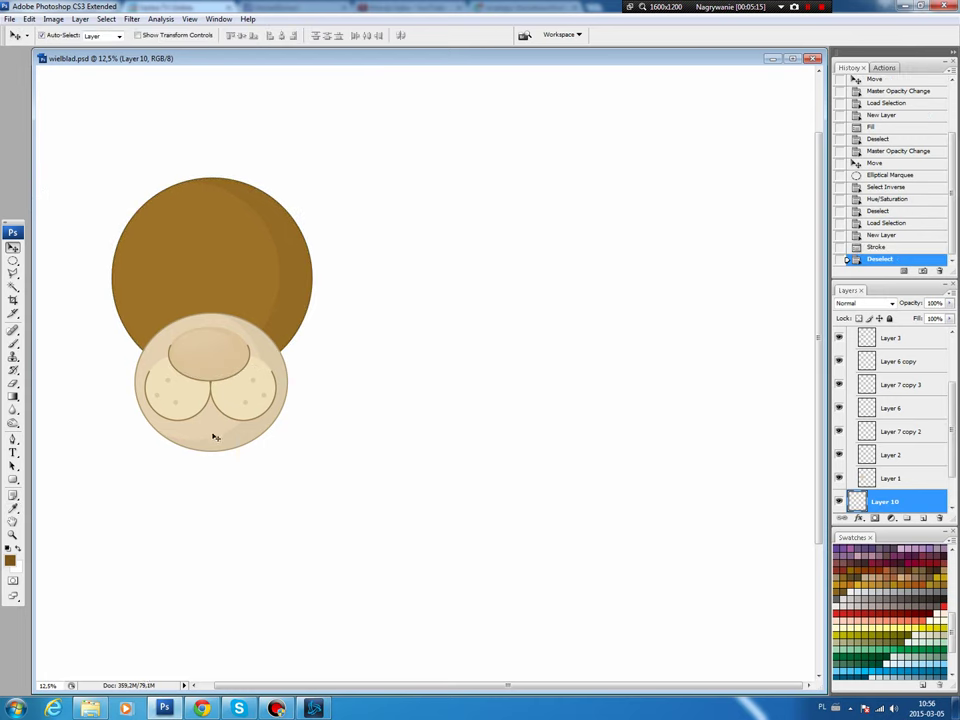
mouse_move(214, 437)
left_mouse_down()
mouse_move(222, 399)
mouse_move(219, 444)
mouse_move(216, 435)
left_mouse_up()
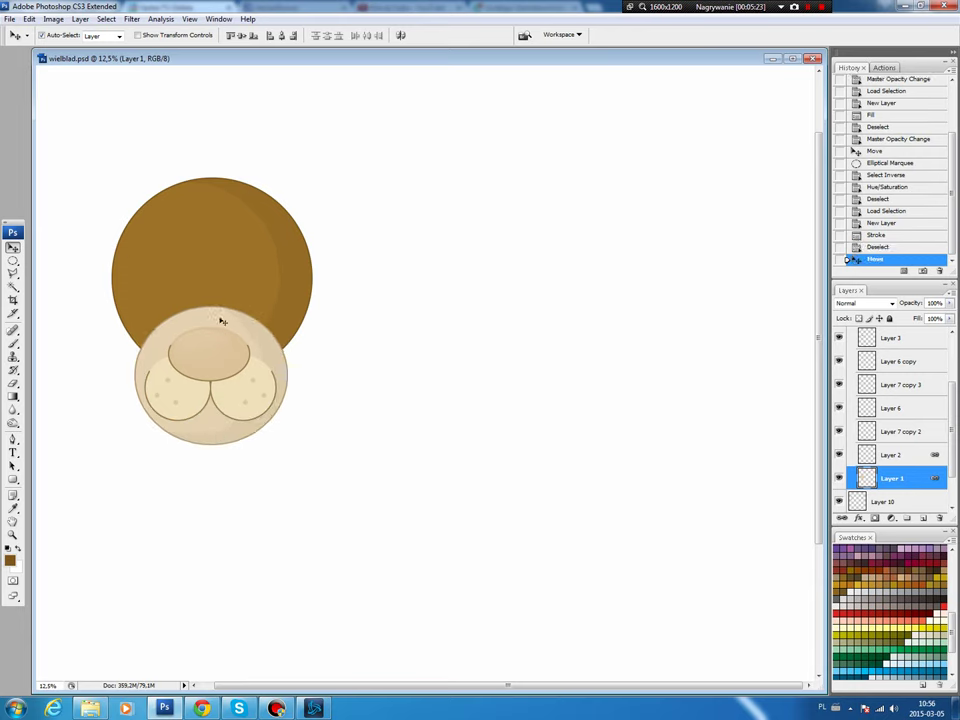
left_click(213, 287)
key("m")
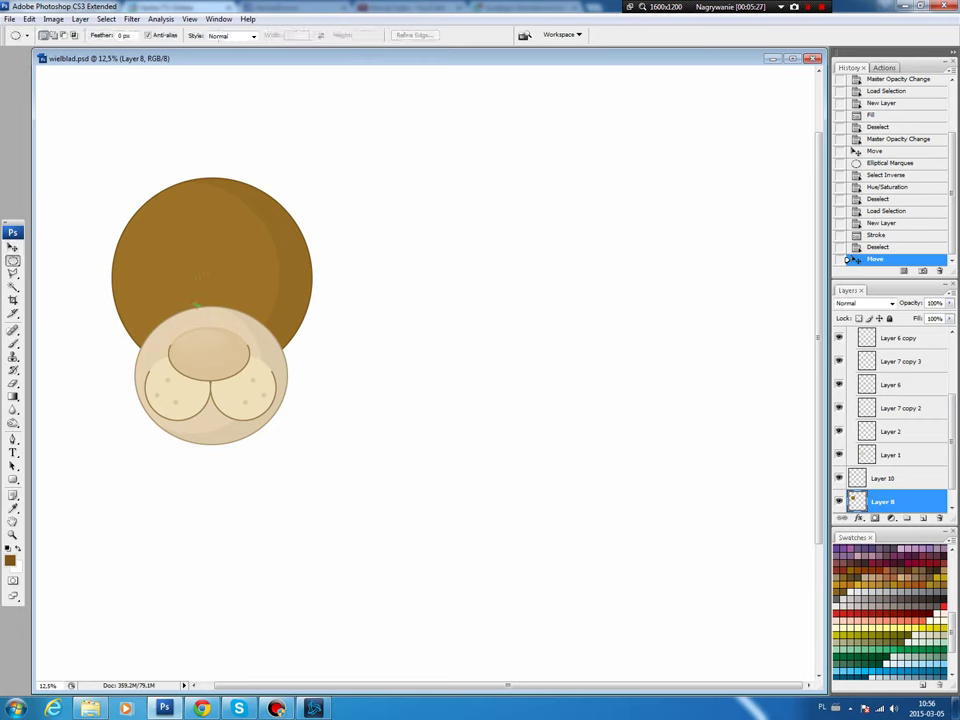
Fill a white circle on a new layer as the eye on the head's upper left.
left_click_drag(196, 301, 130, 234)
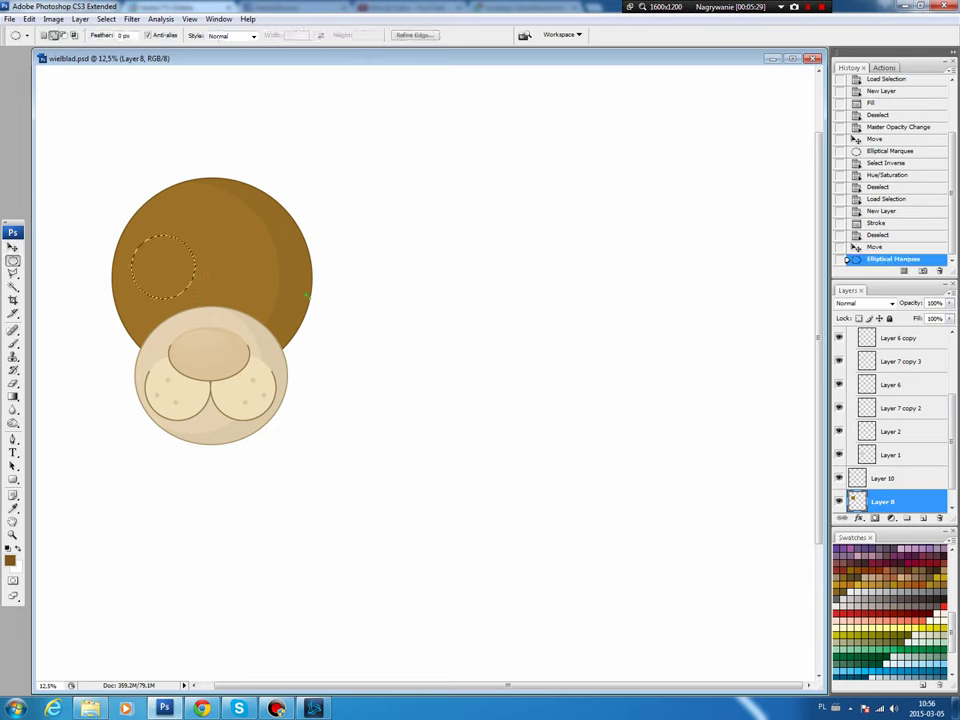
left_click(922, 518)
key("ctrl+BackSpace")
key("ctrl+d")
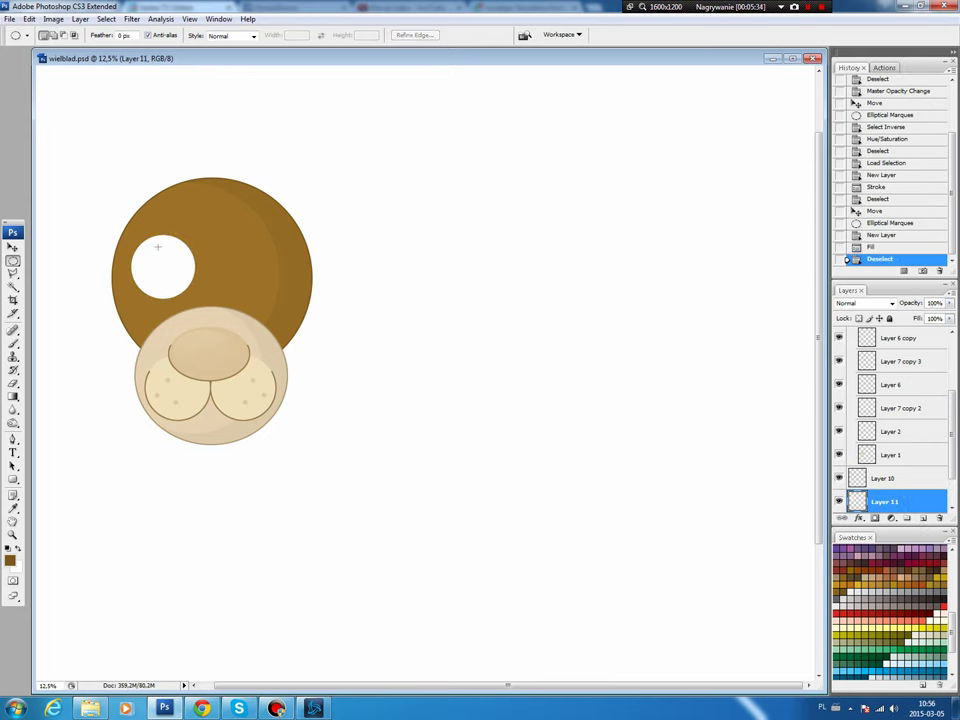
Shade the eye's lower edge grey using an inverted offset circle and Hue/Saturation Lightness.
mouse_move(198, 288)
left_mouse_down()
mouse_move(171, 266)
mouse_move(179, 261)
left_mouse_up()
left_click(106, 19)
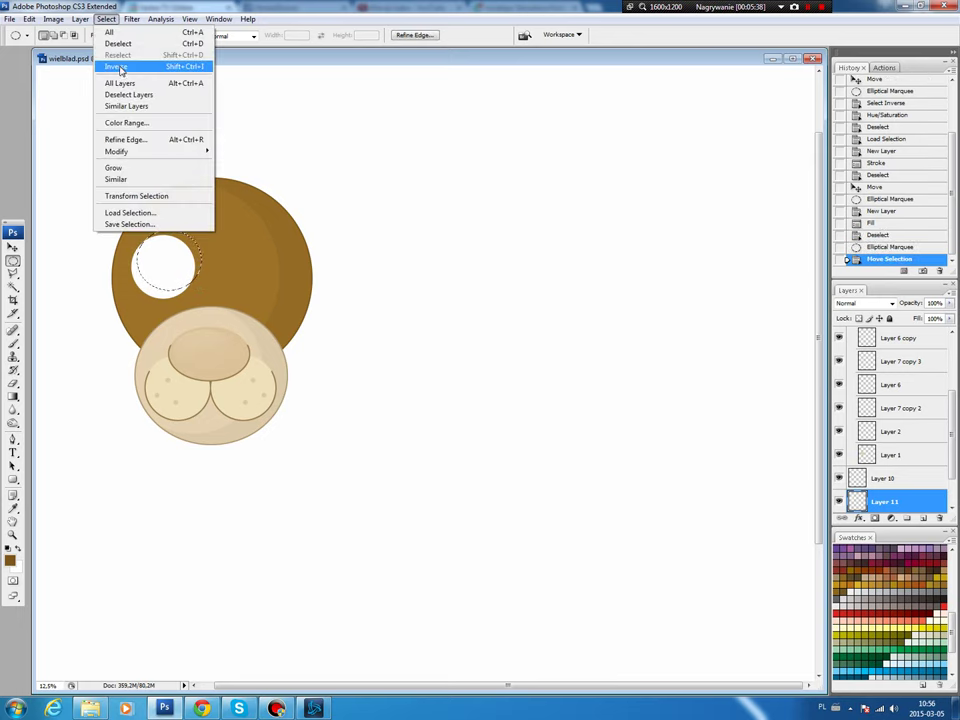
left_click(122, 66)
key("ctrl+u")
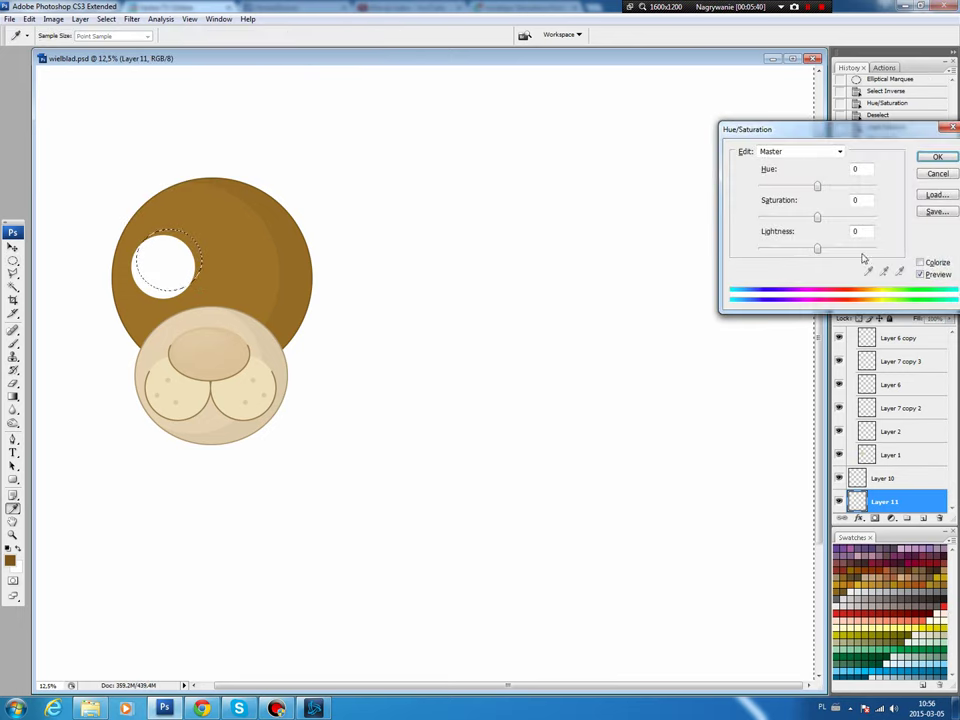
left_click_drag(817, 249, 815, 253)
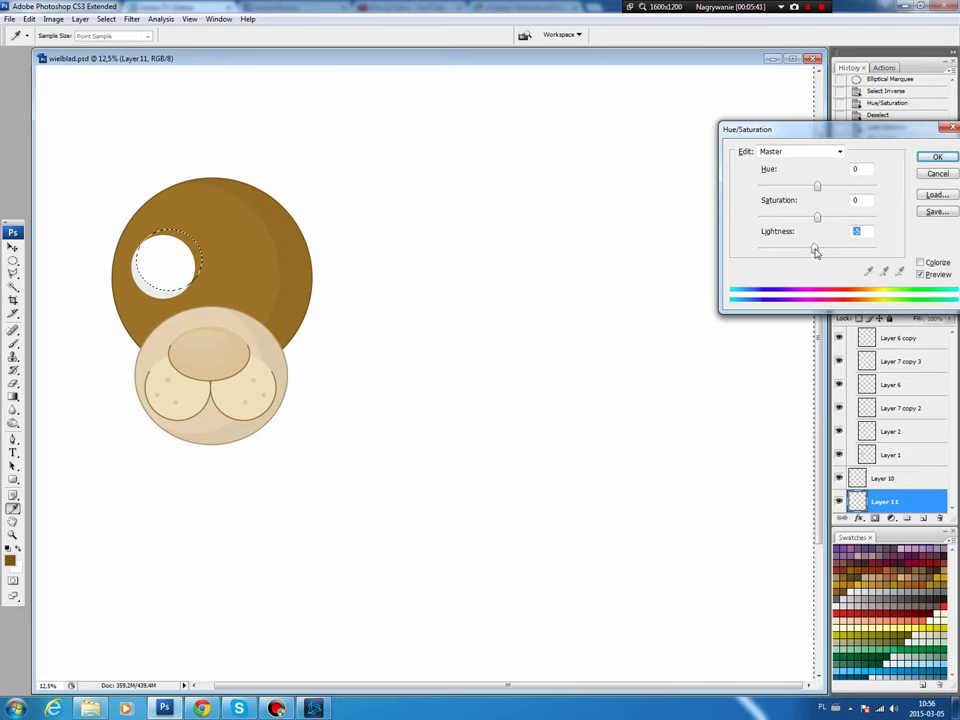
key("Return")
key("ctrl+d")
key("b")
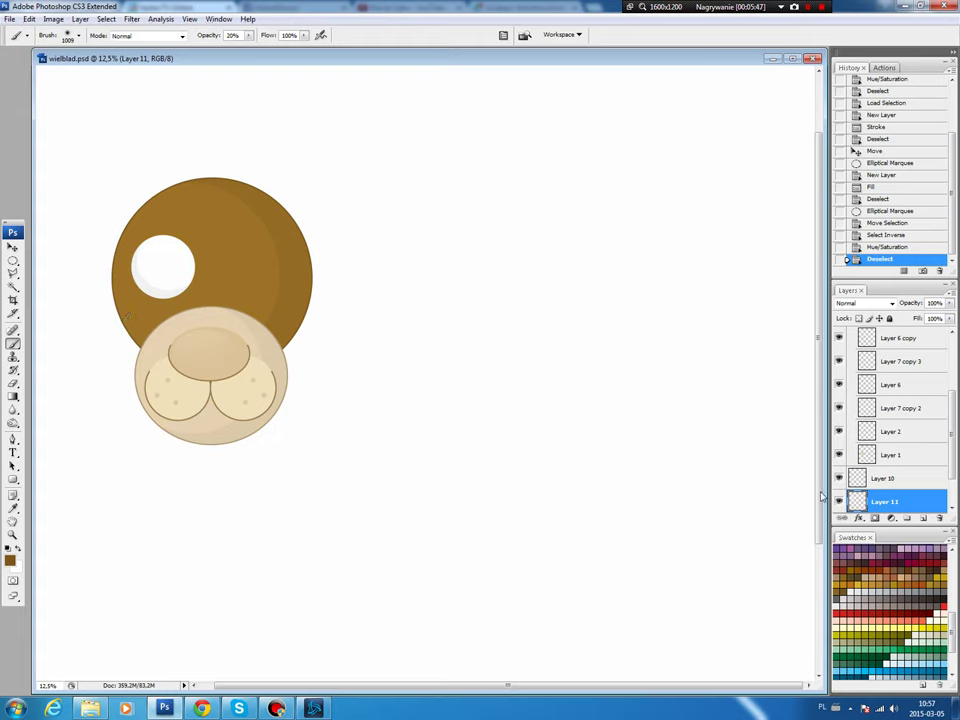
Stroke an outline around the eye shape on new Layer 12.
left_click(857, 502, "ctrl")
key("ctrl+shift+alt+n")
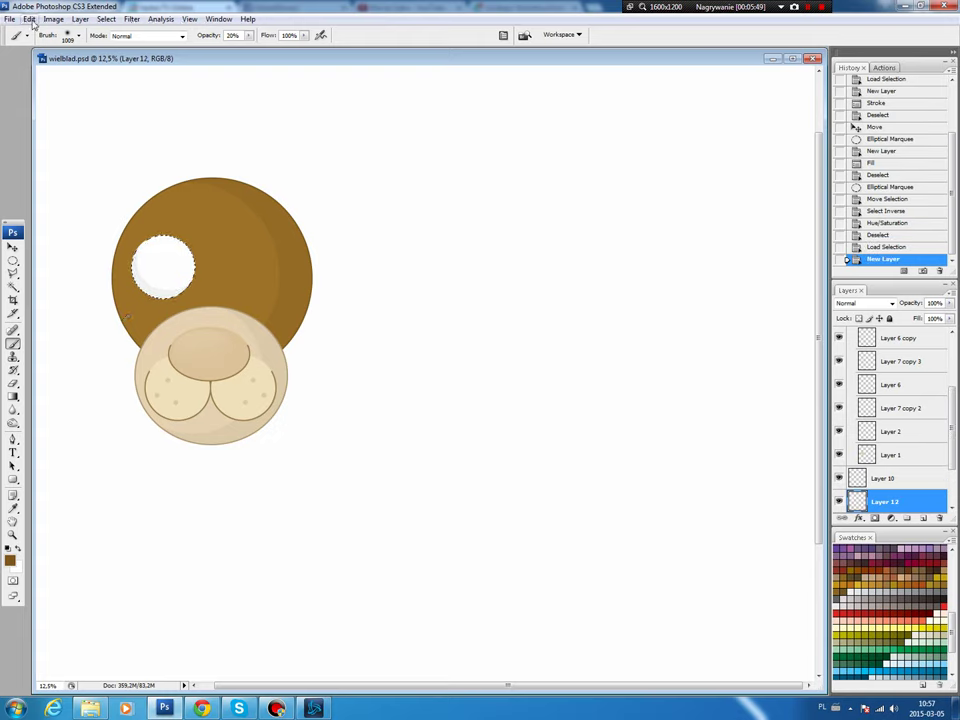
left_click(30, 19)
left_click(44, 202)
key("Return")
key("ctrl+d")
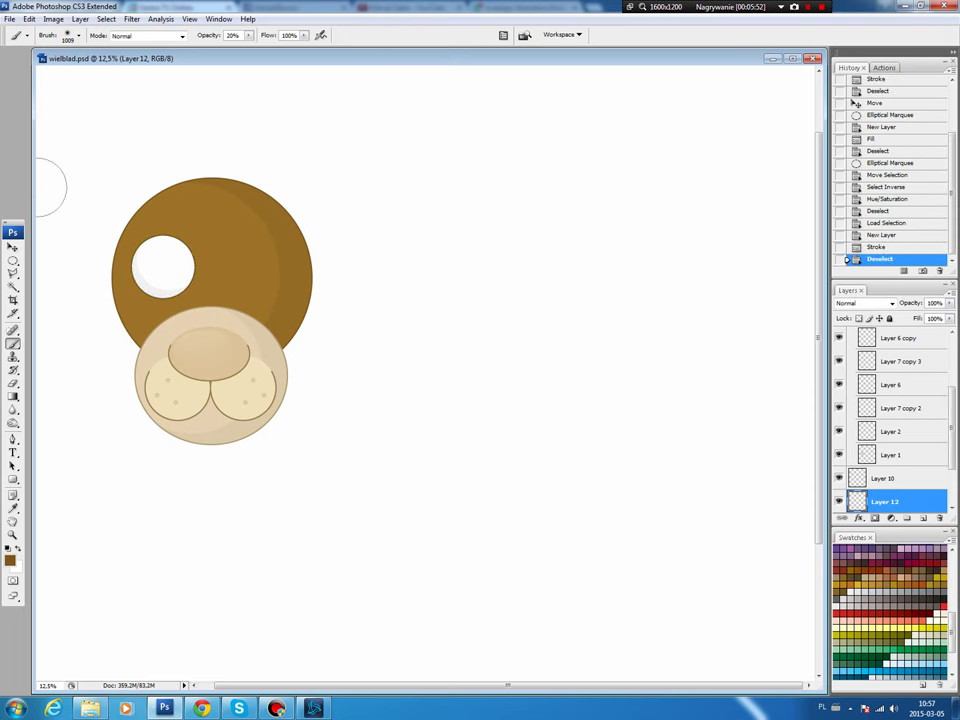
key("v")
scroll(940, 456, "down", 1)
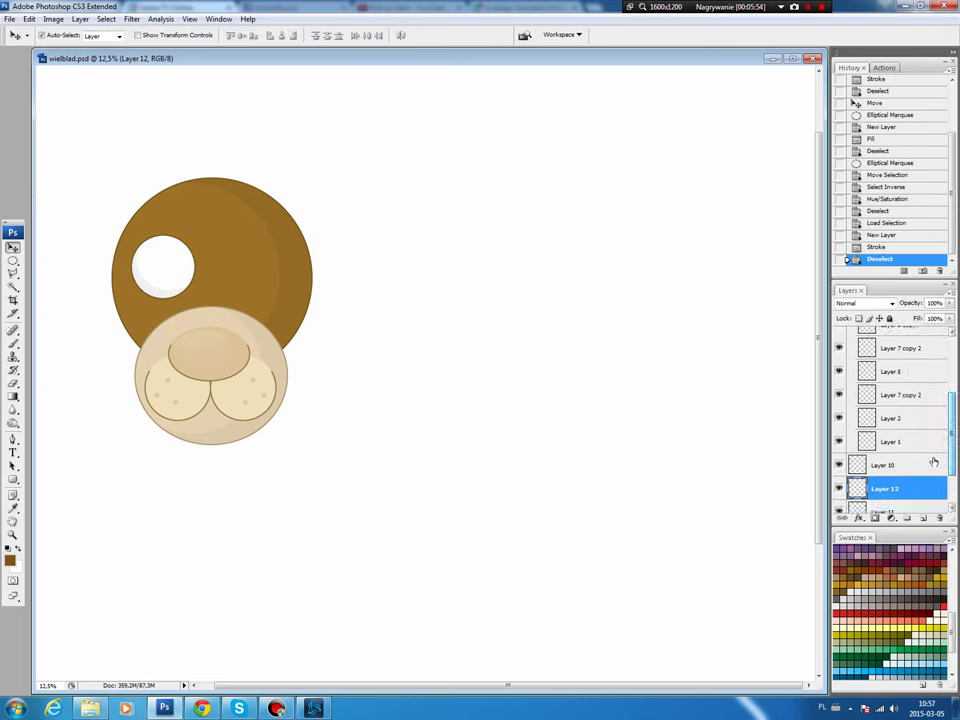
scroll(952, 438, "down", 1)
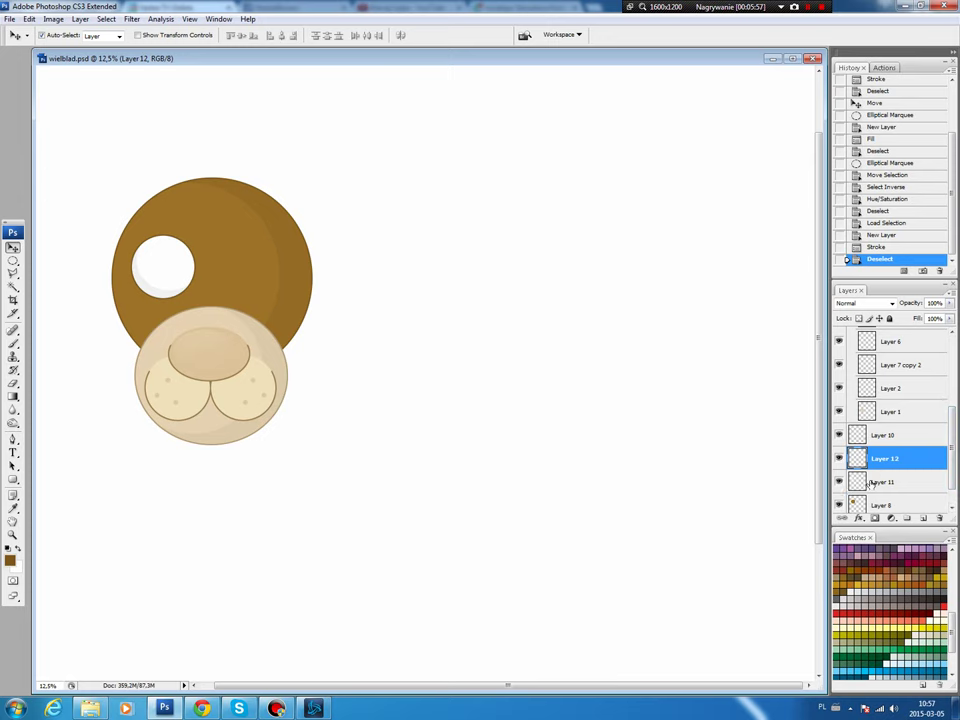
Duplicate the linked eye layers, flip the copy horizontally, and place it on the head's right.
left_click(862, 484, "shift")
left_click(843, 519)
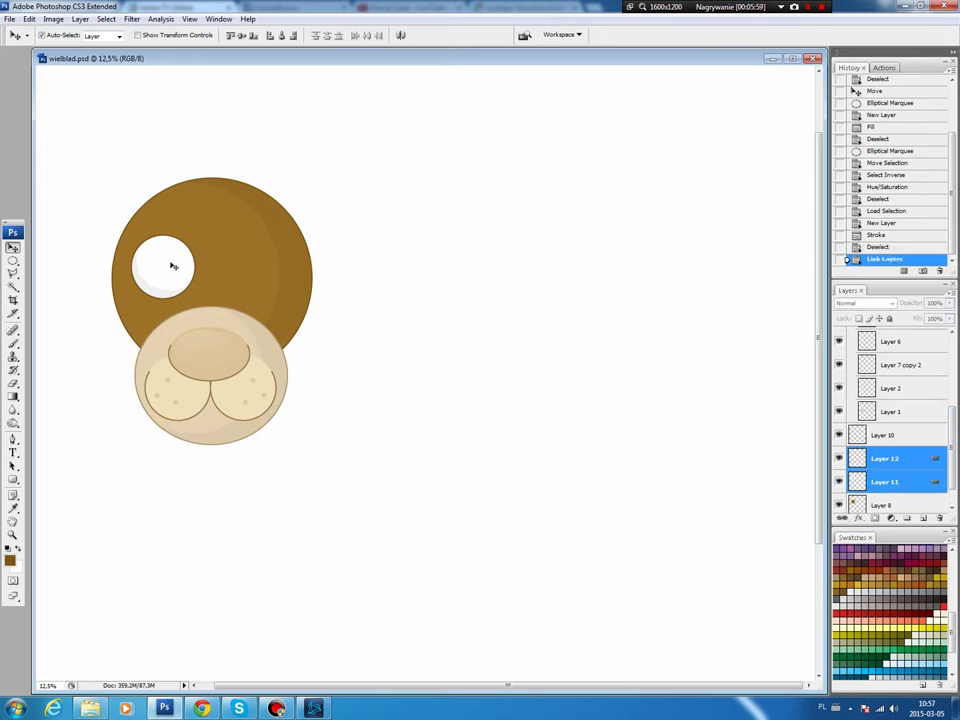
left_click_drag(173, 266, 168, 270)
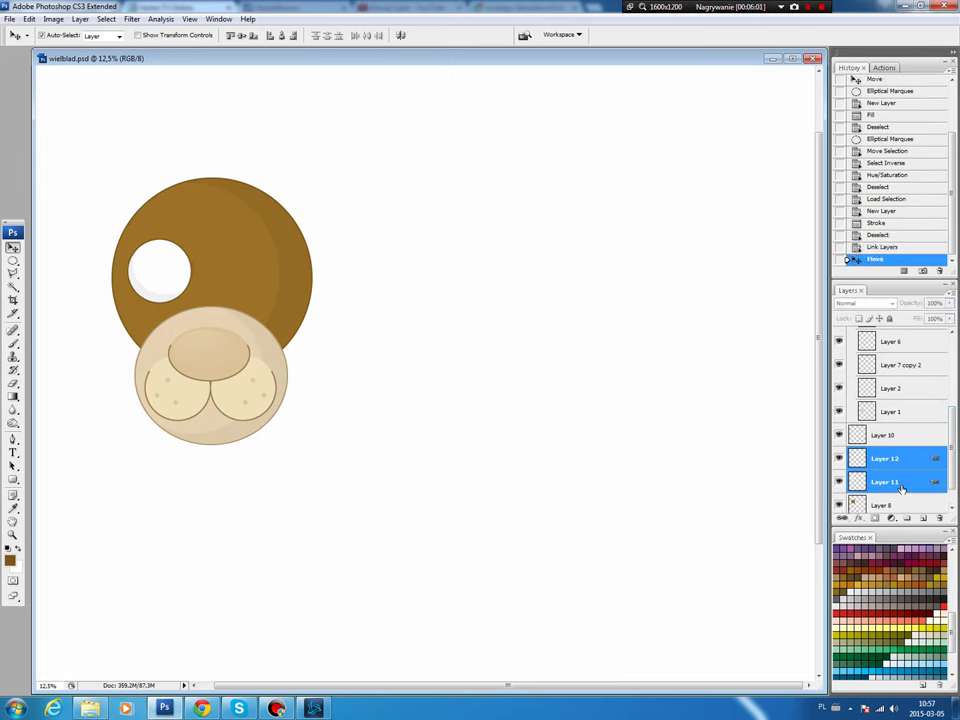
left_click_drag(901, 488, 923, 518)
left_click(31, 22)
mouse_move(47, 230)
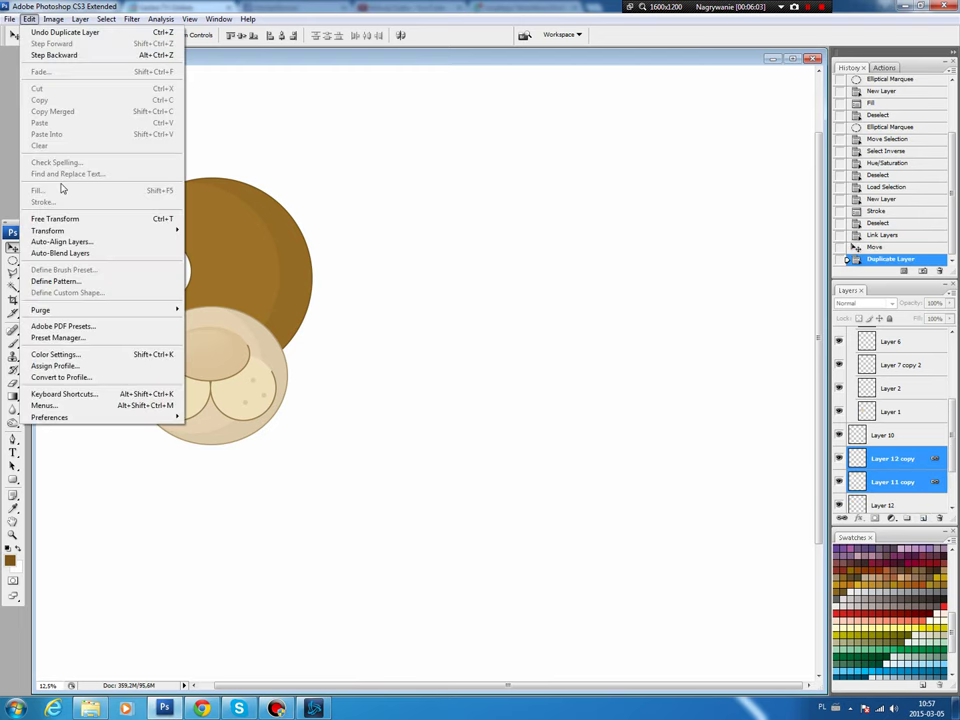
left_click(228, 360)
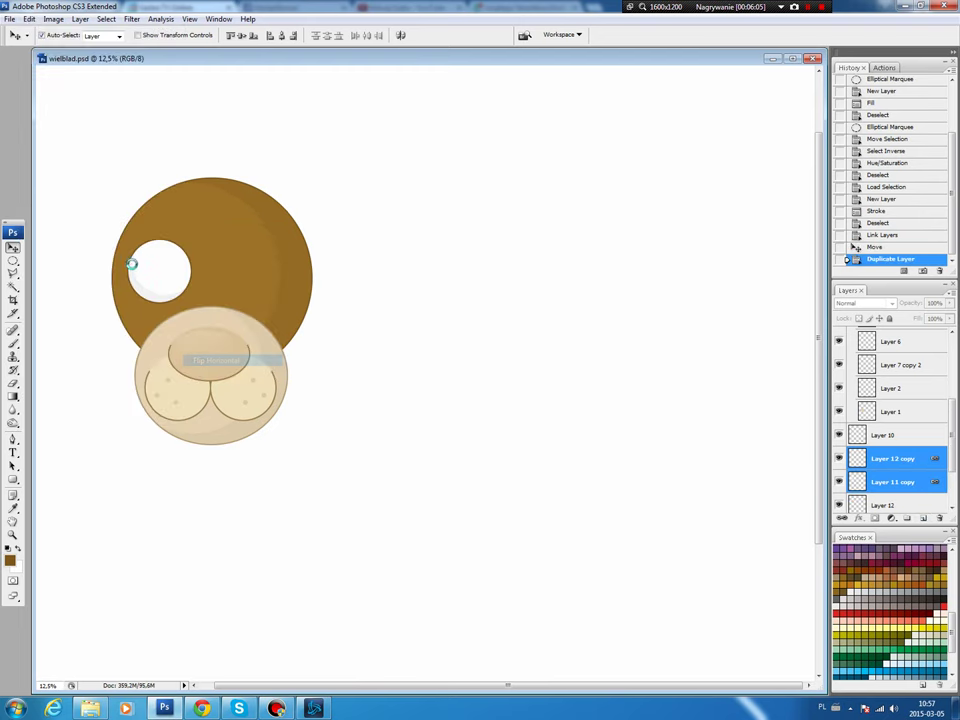
left_click_drag(188, 275, 266, 274)
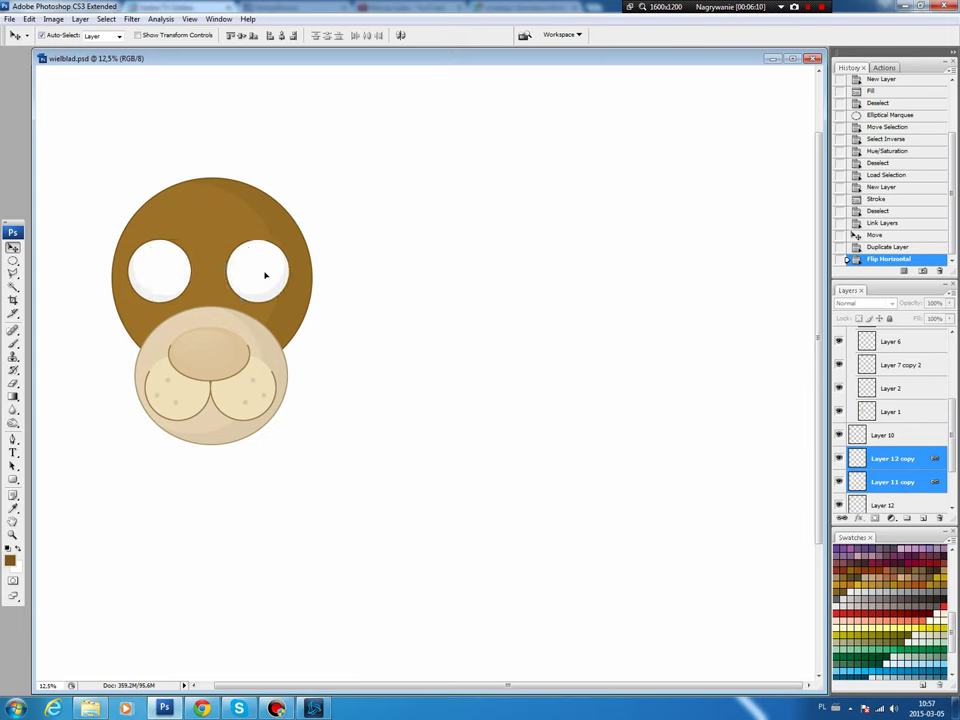
left_click_drag(266, 275, 258, 273)
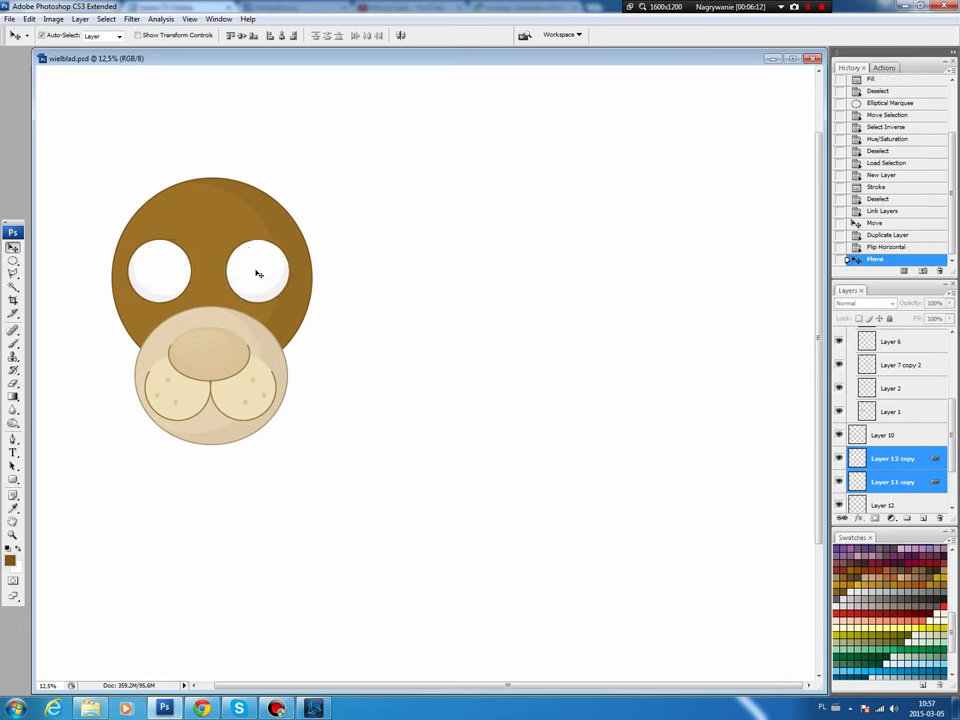
Lower both eyes a few pixels and group the four eye layers into Group 2.
key("alt+shift+bracketleft")
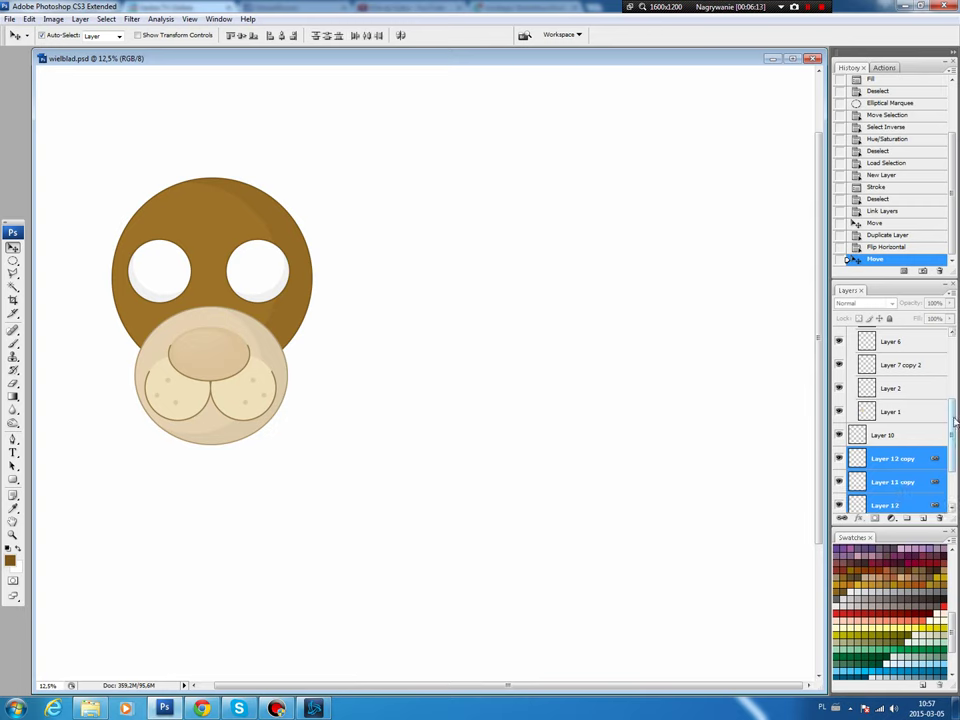
key("alt+shift+bracketleft")
left_click_drag(234, 285, 239, 268)
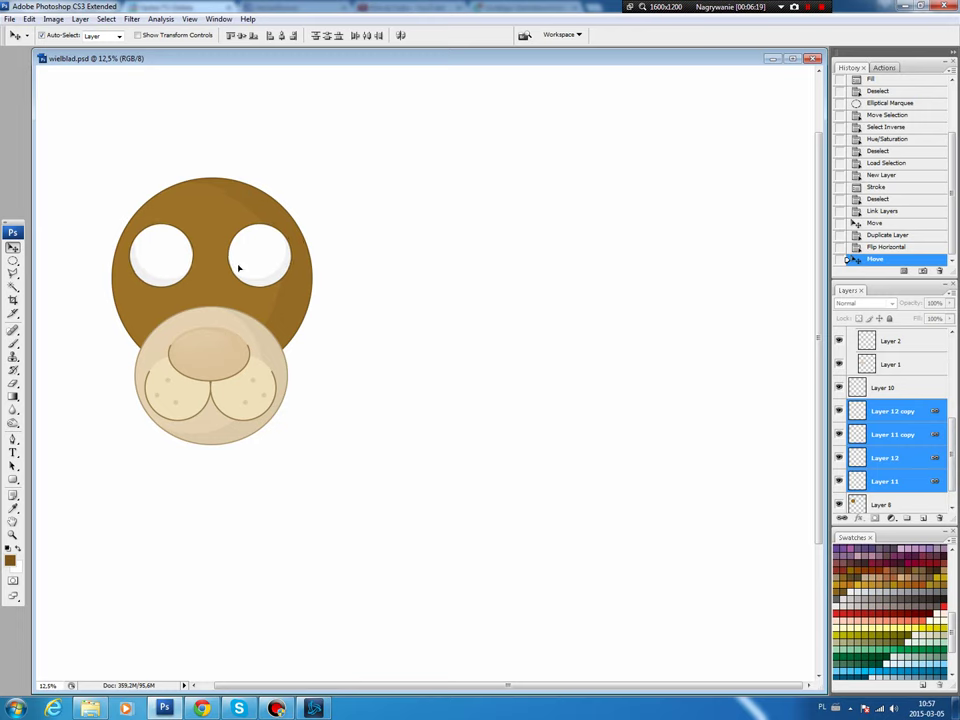
left_click_drag(239, 268, 237, 273)
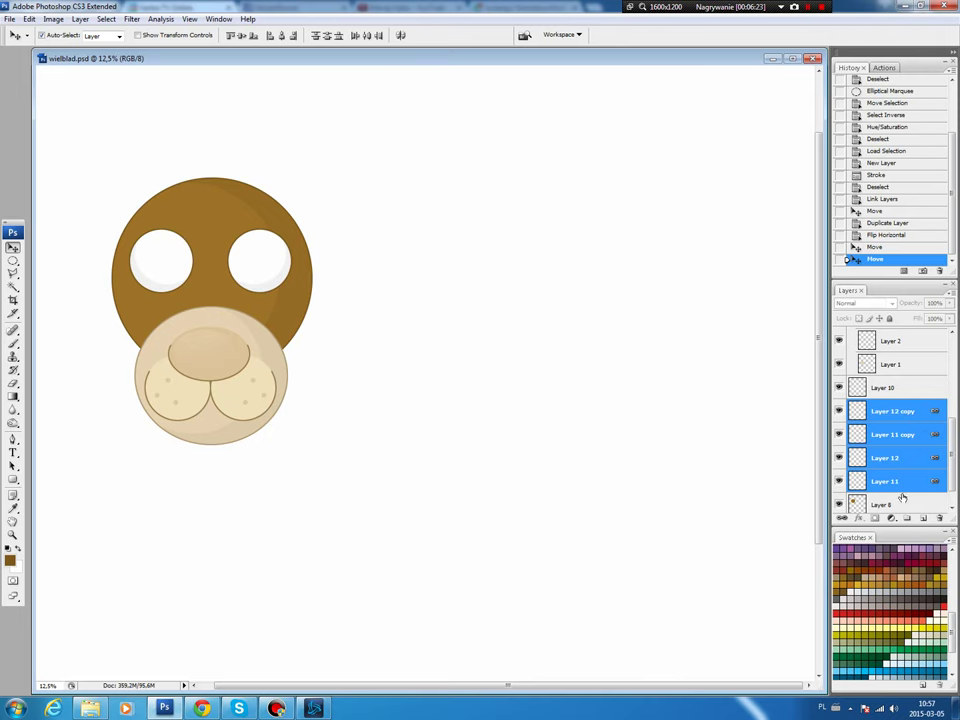
key("ctrl+g")
left_click(852, 460)
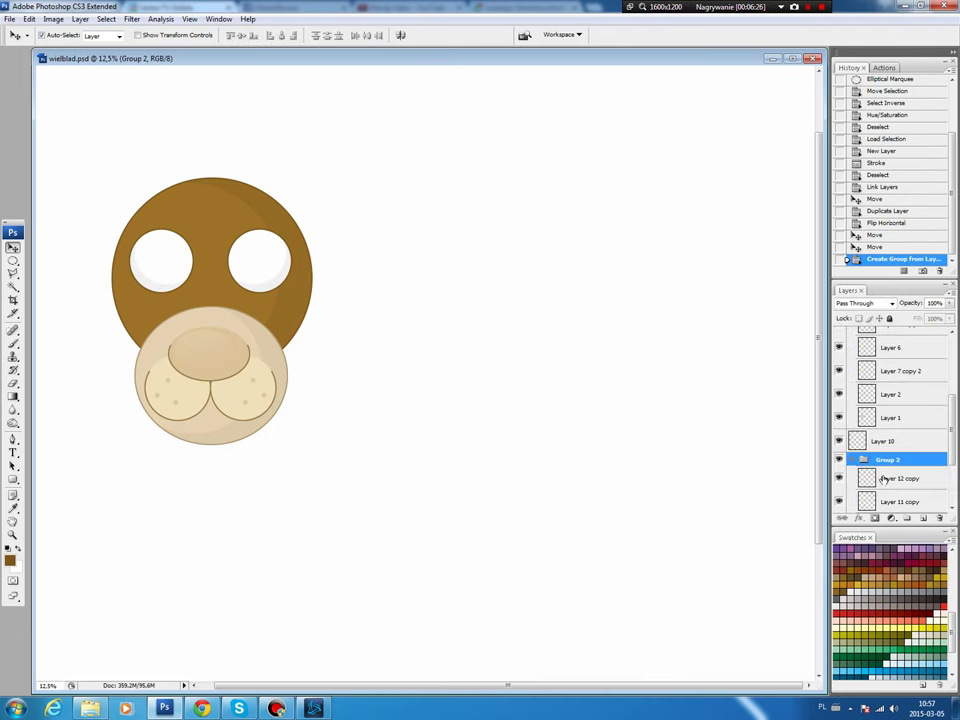
left_click(900, 478)
key("m")
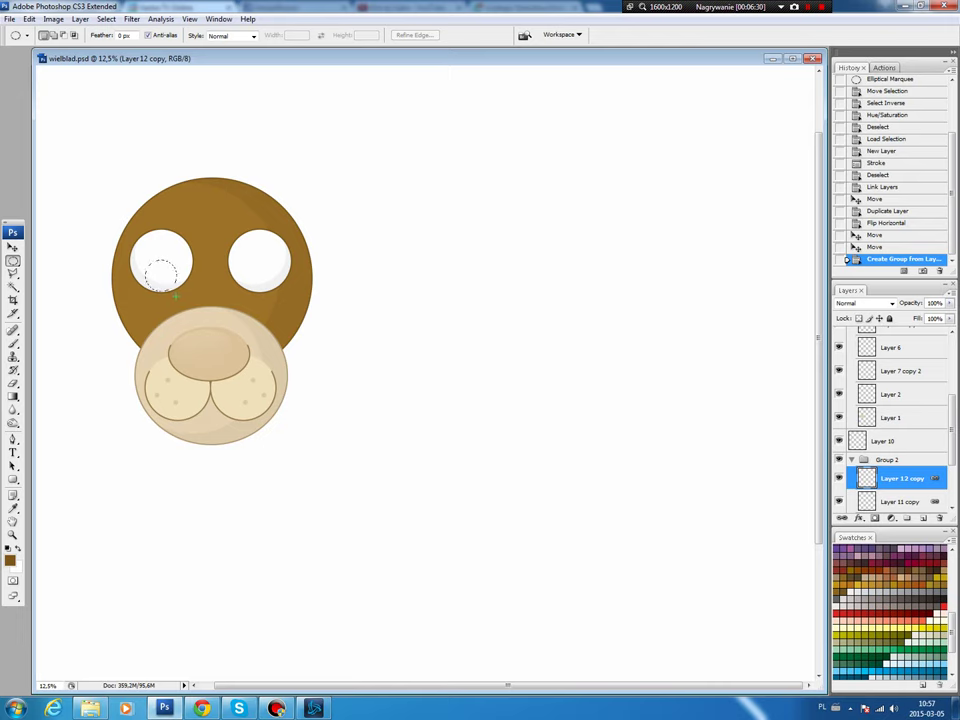
Add a black pupil with a small white highlight inside the left eye on a new layer.
left_click_drag(176, 296, 177, 293)
key("ctrl+shift+alt+n")
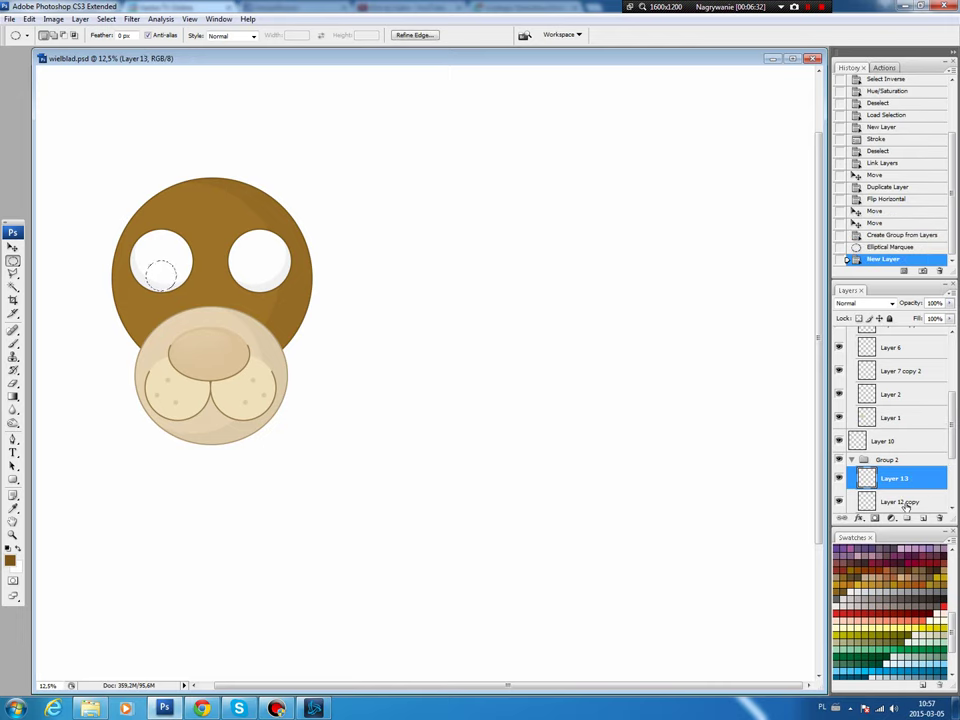
key("d")
key("alt+BackSpace")
key("ctrl+d")
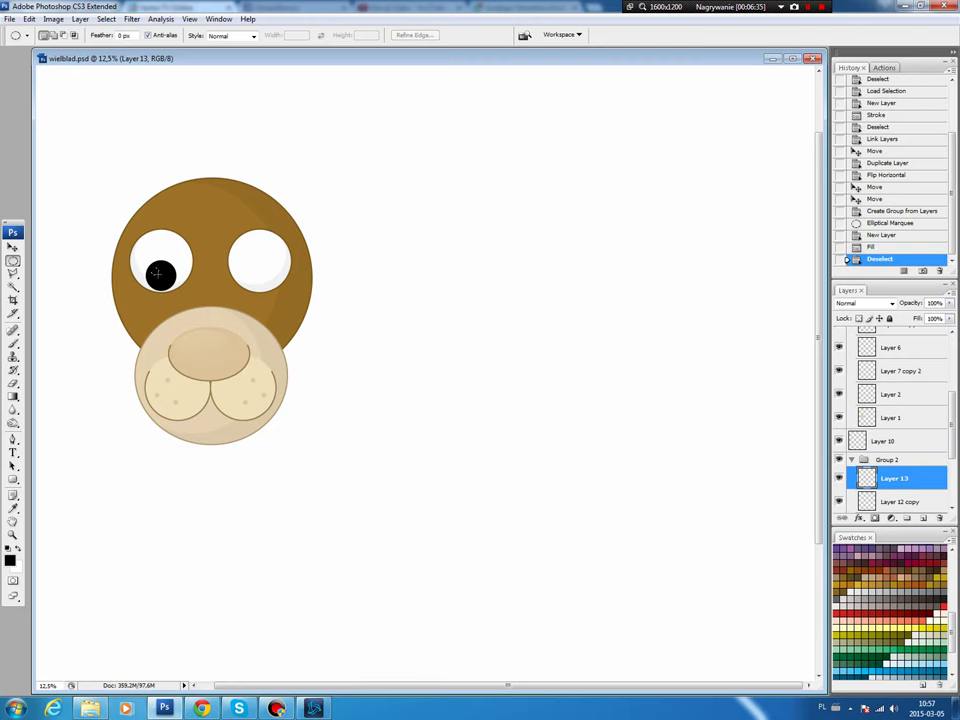
left_click_drag(157, 272, 154, 270)
key("ctrl+BackSpace")
key("ctrl+d")
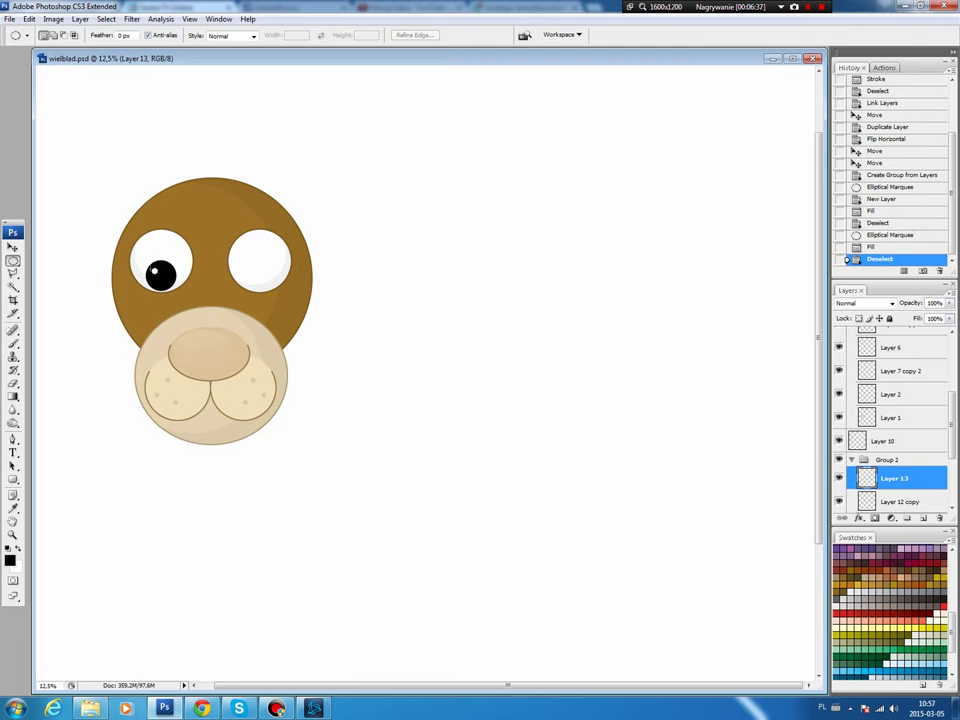
key("v")
Duplicate and flip the pupil into the right eye, then nudge the left pupil into place.
left_click_drag(911, 483, 907, 518)
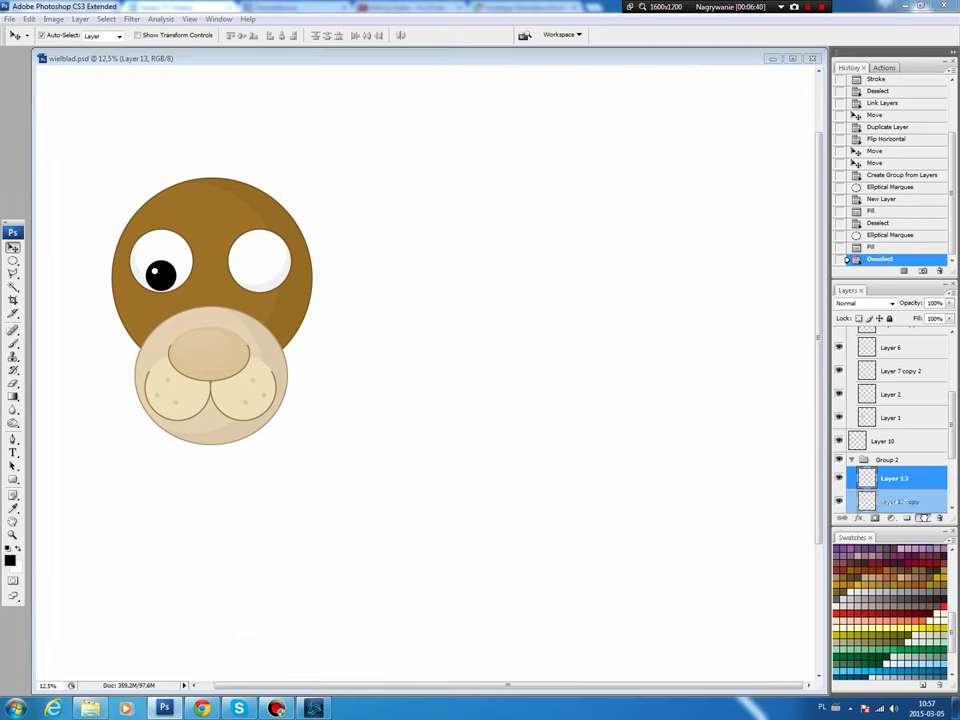
left_click(29, 19)
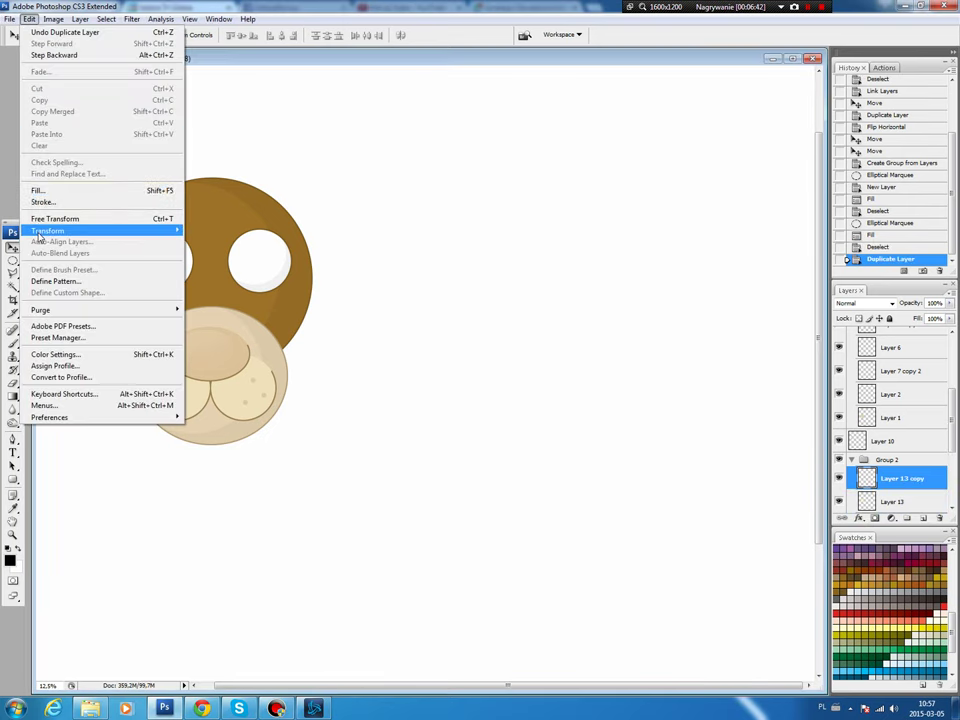
left_click(205, 360)
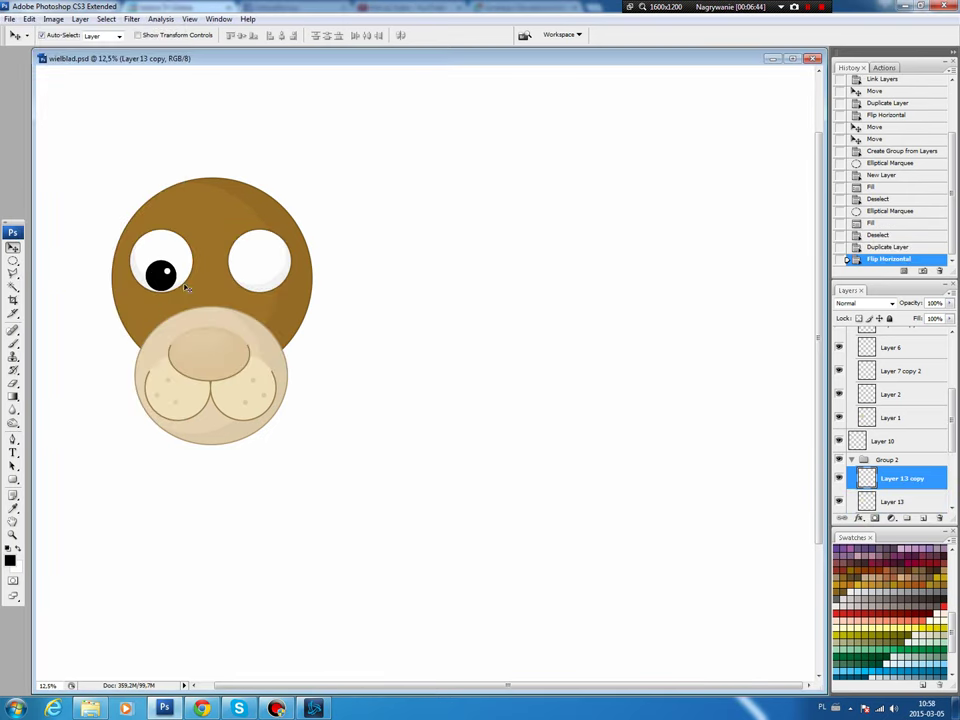
left_click_drag(153, 302, 261, 281)
left_click(158, 270)
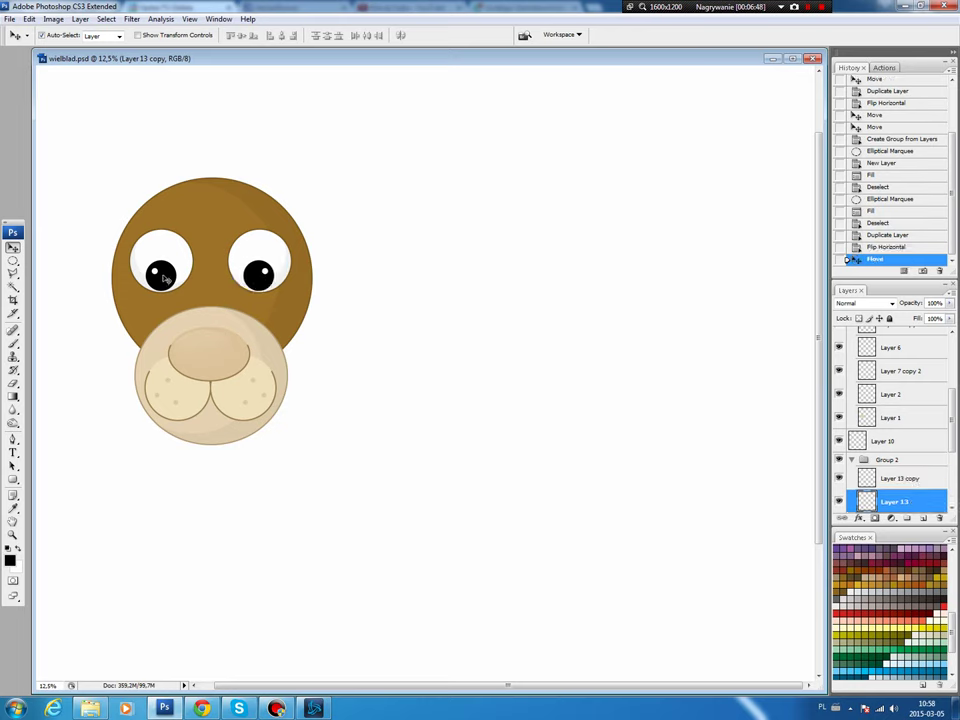
left_click(166, 276)
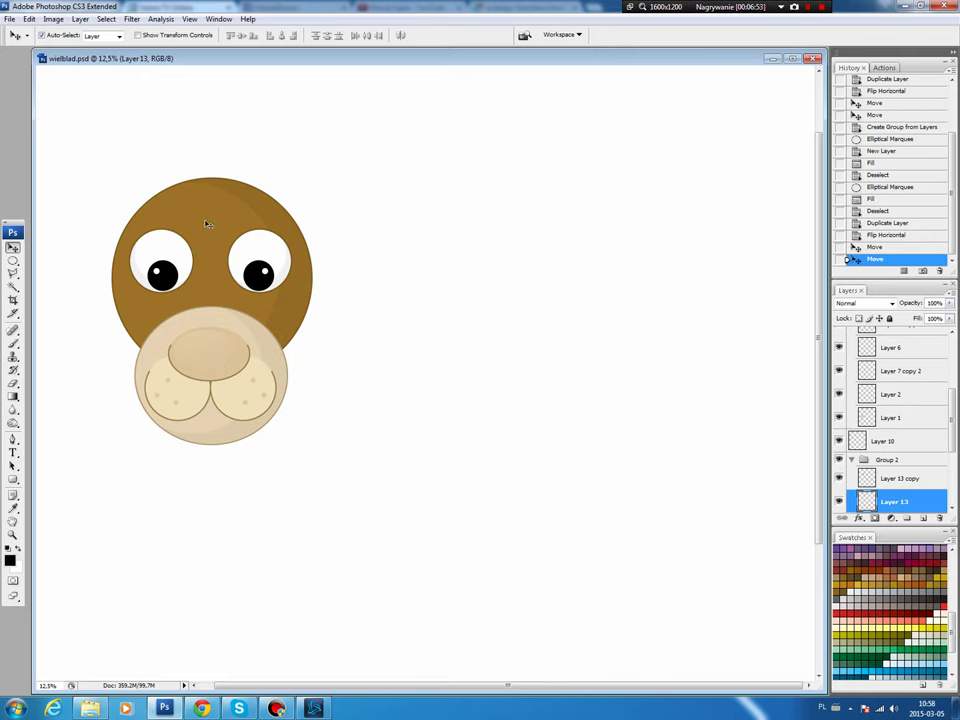
Fill a small white oval on the nose on new Layer 14.
left_click(203, 356)
key("m")
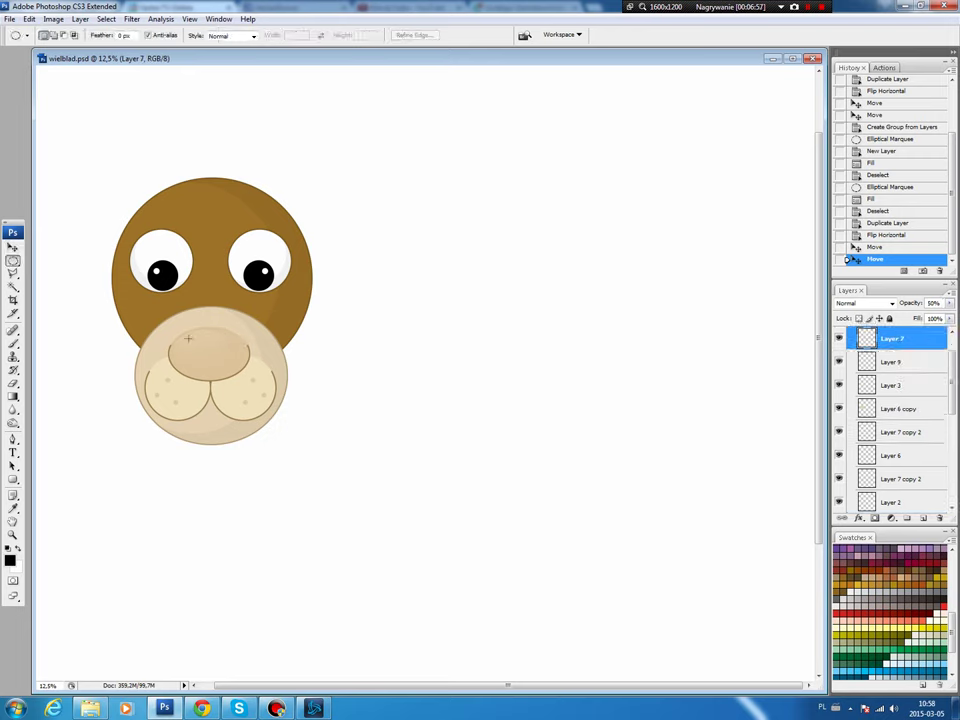
left_click_drag(204, 351, 202, 346)
left_click(921, 517)
key("ctrl+BackSpace")
key("ctrl+d")
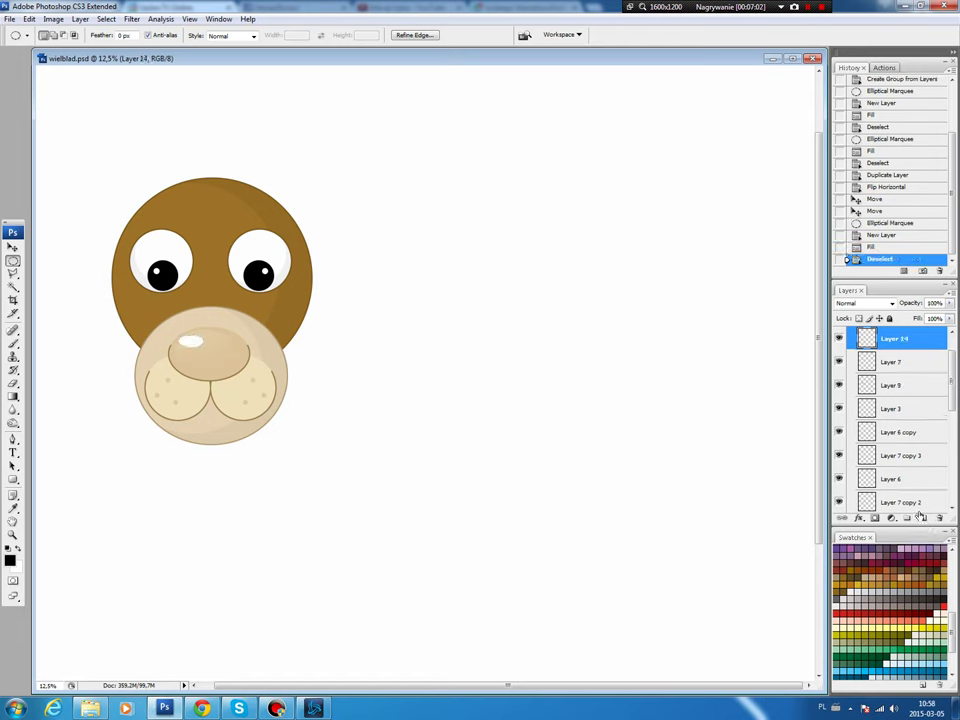
Rotate the nose highlight slightly, shift it into position, and select the Background layer.
key("ctrl+t")
left_click_drag(265, 360, 259, 350)
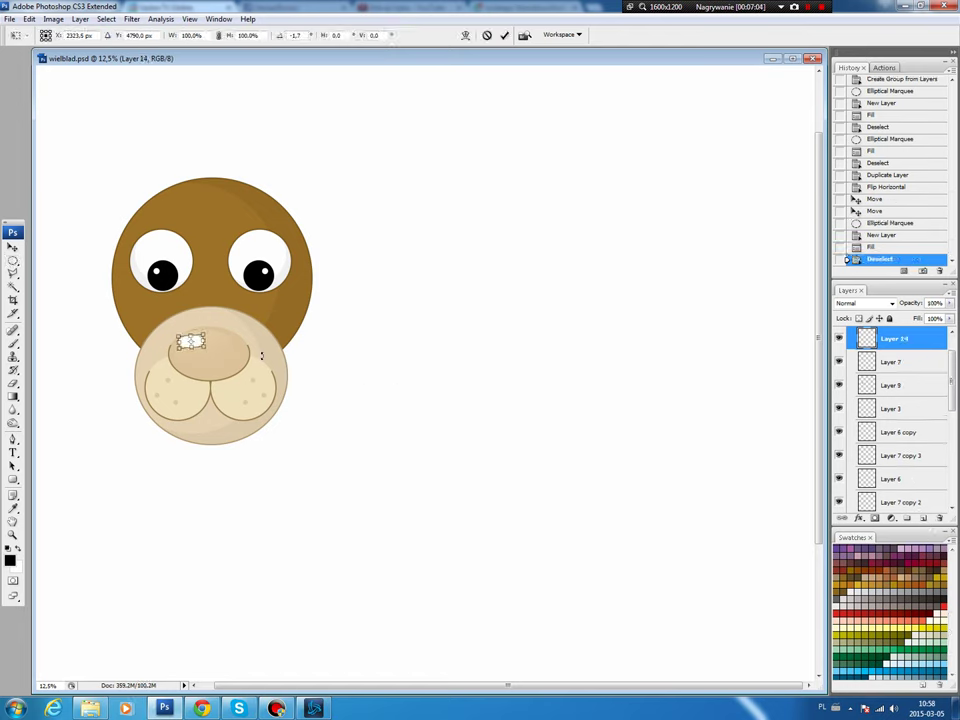
key("Return")
key("v")
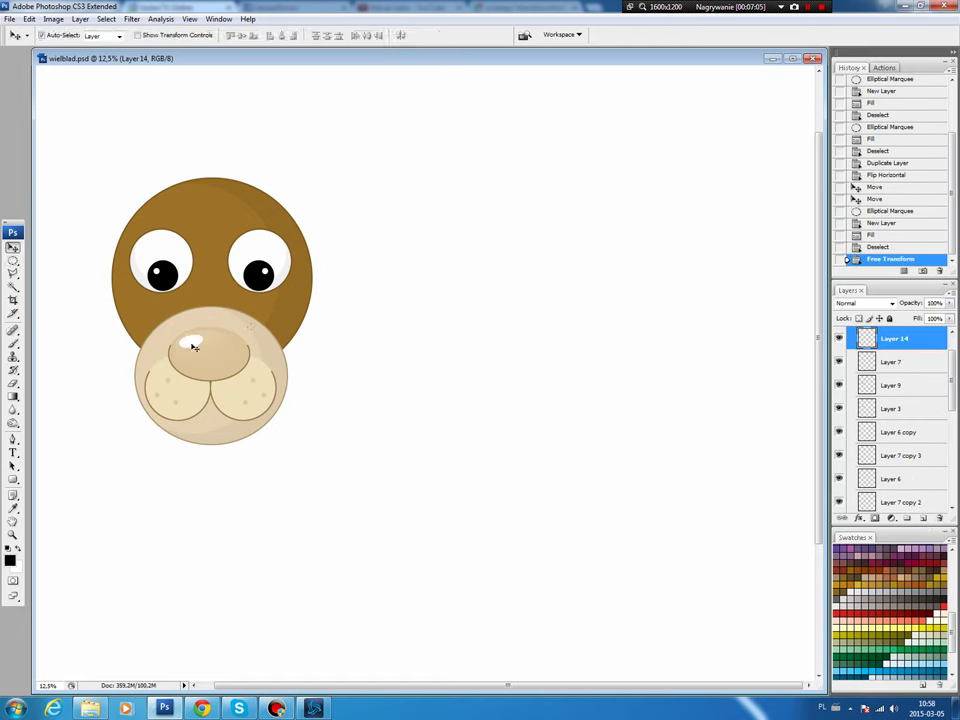
left_click_drag(192, 341, 190, 344)
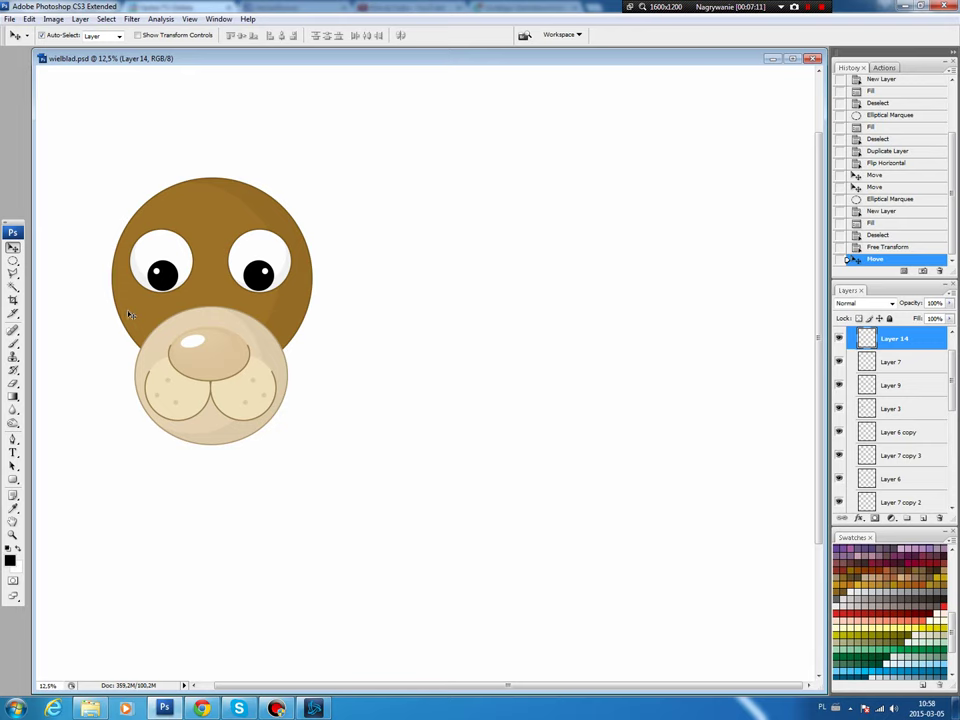
left_click_drag(955, 390, 955, 470)
left_click(890, 501)
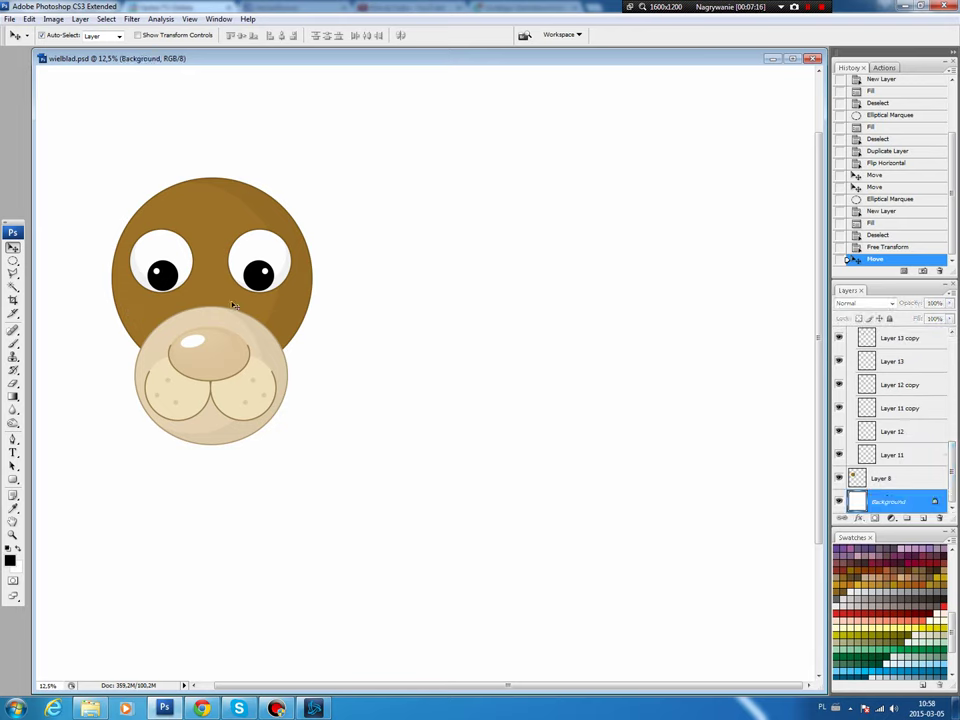
Fill a large circle beside the head with the head's brown on a new layer.
key("m")
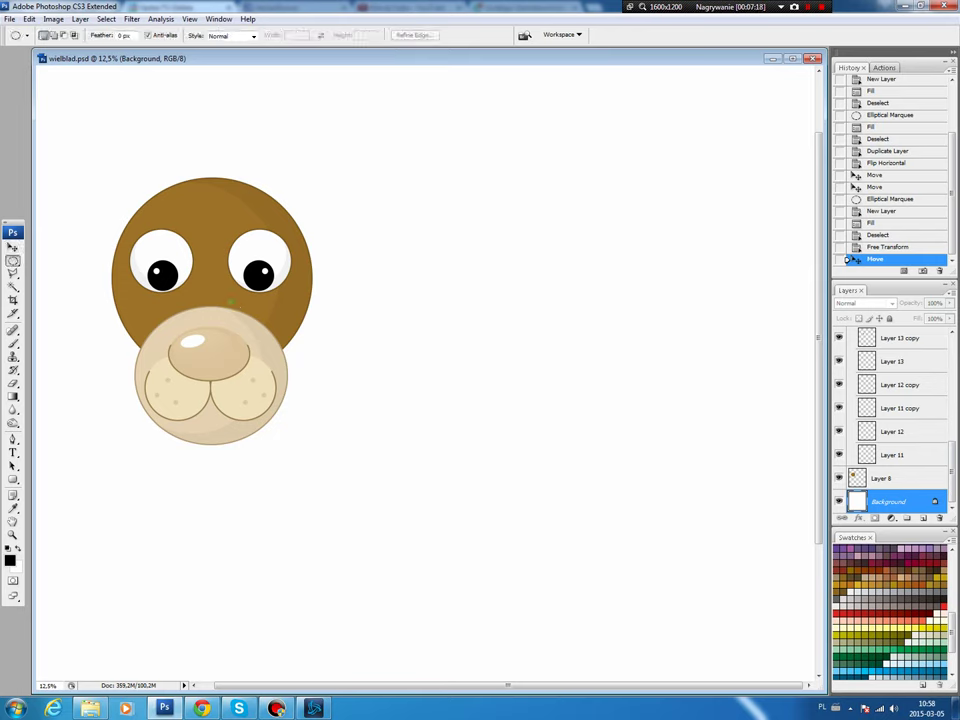
left_click_drag(330, 257, 422, 340)
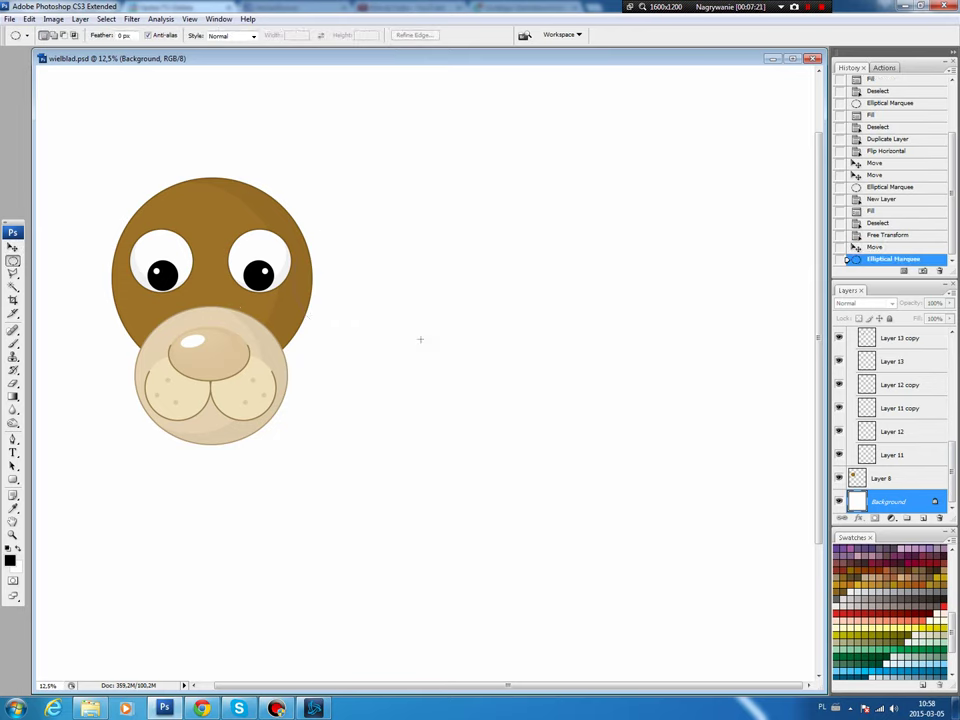
key("ctrl+shift+alt+n")
key("b")
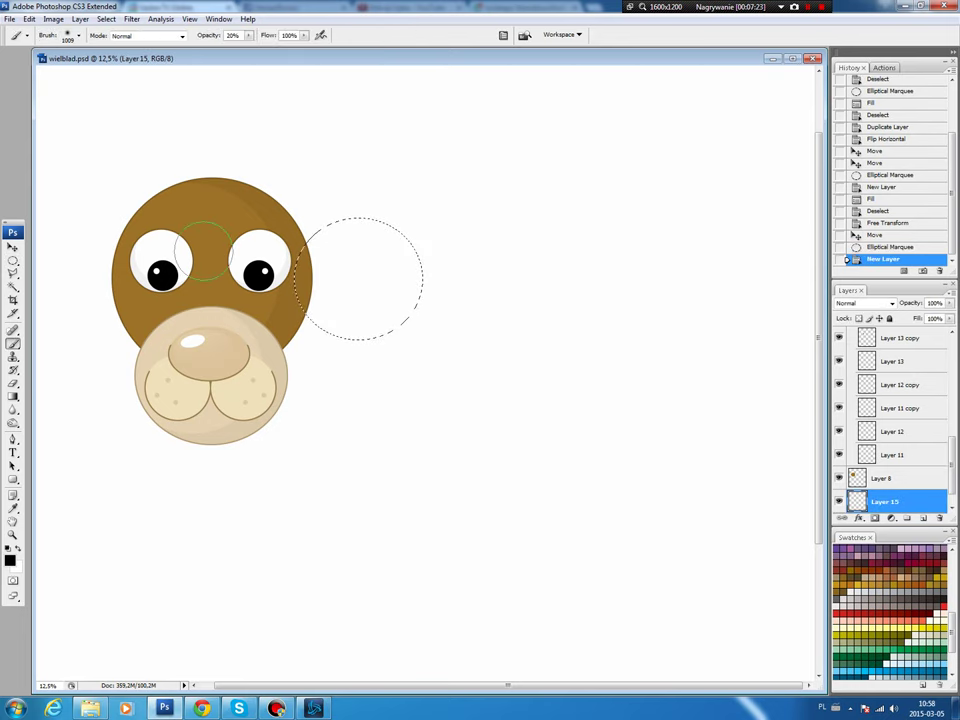
left_click(220, 210, "alt")
key("alt+BackSpace")
key("ctrl+d")
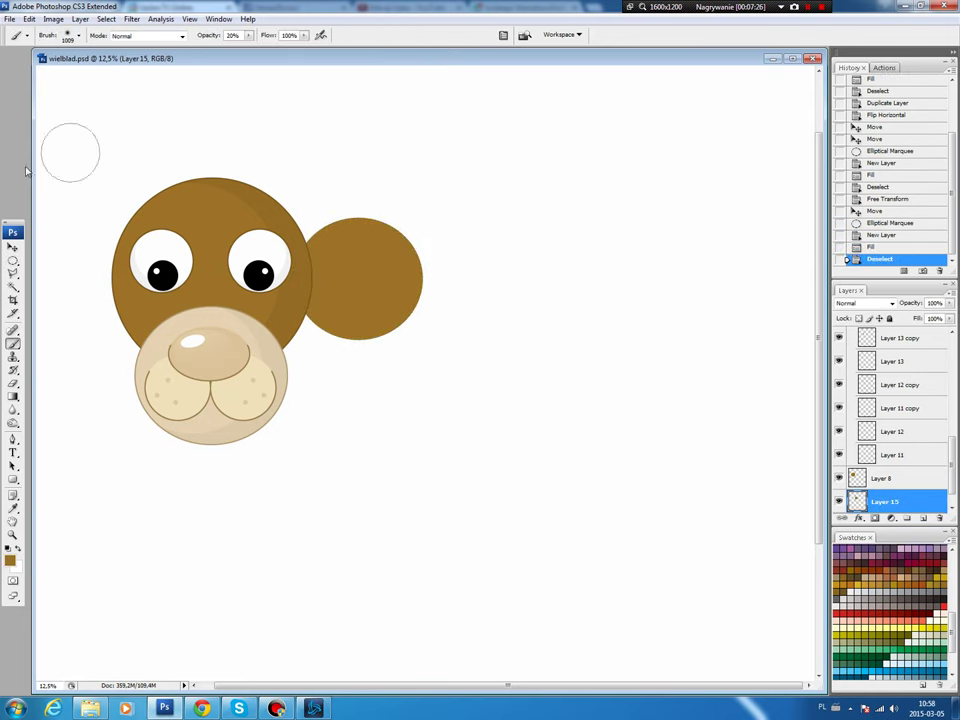
Delete the top half of the brown circle with a rectangular selection.
left_click(13, 261)
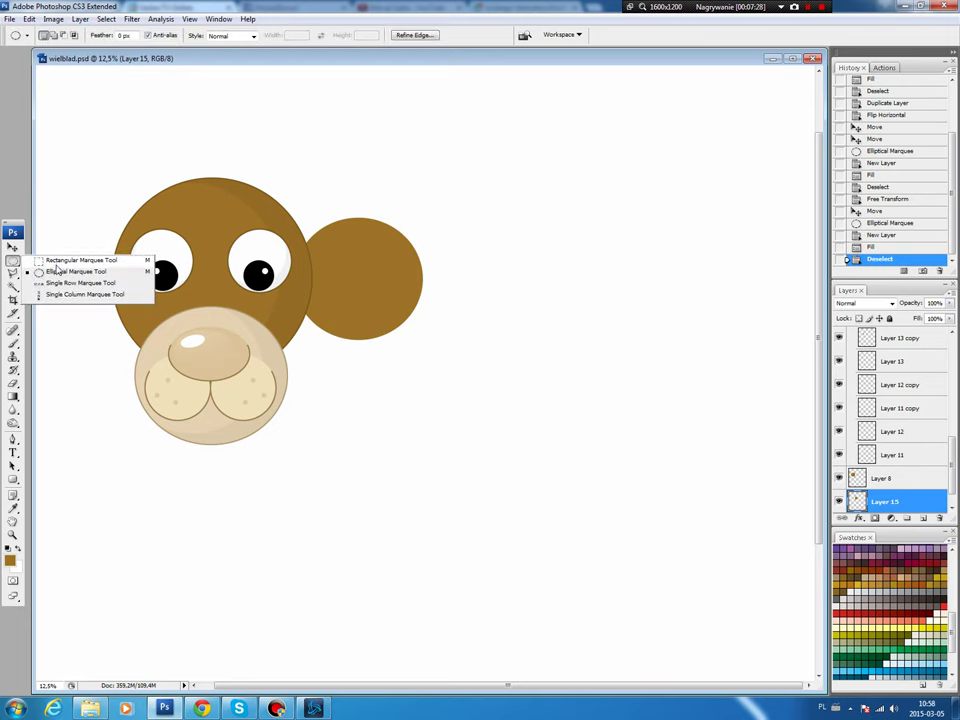
left_click(80, 259)
left_click_drag(372, 228, 502, 265)
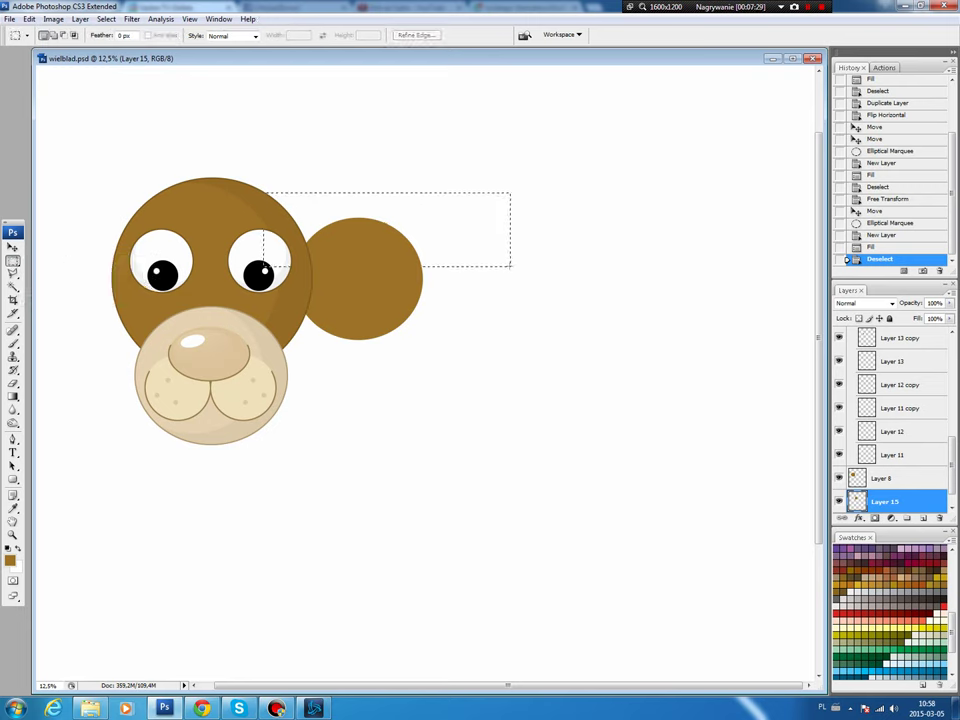
key("Delete")
key("ctrl+d")
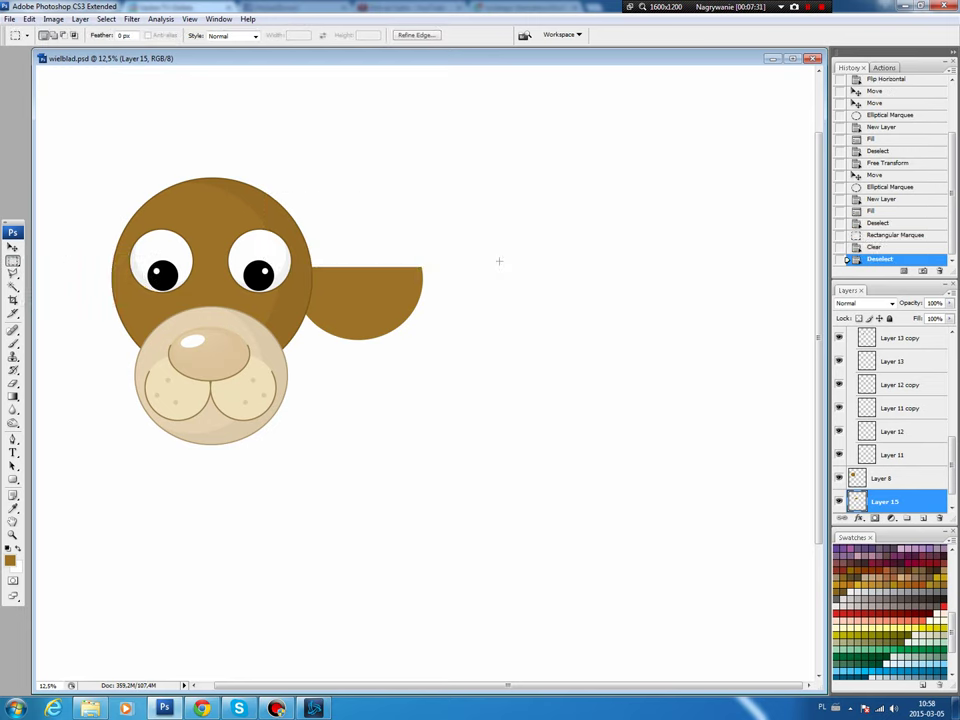
Scale the half-circle to 79%, rotate it 21°, and tuck it against the head's right side.
key("v")
key("ctrl+t")
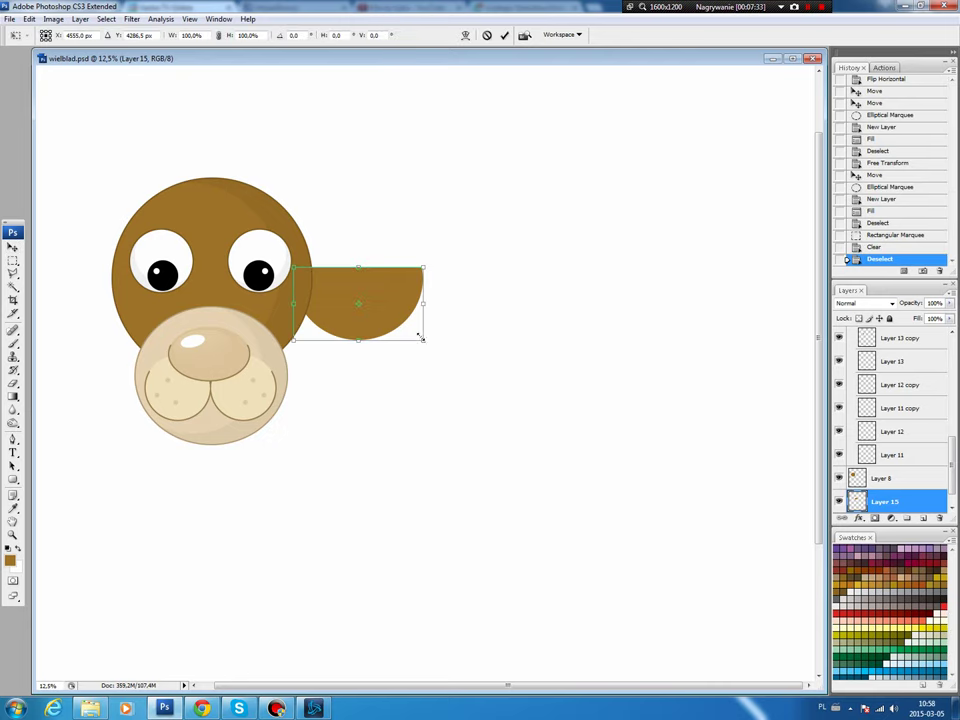
left_click_drag(422, 340, 397, 324)
left_click_drag(444, 215, 440, 265)
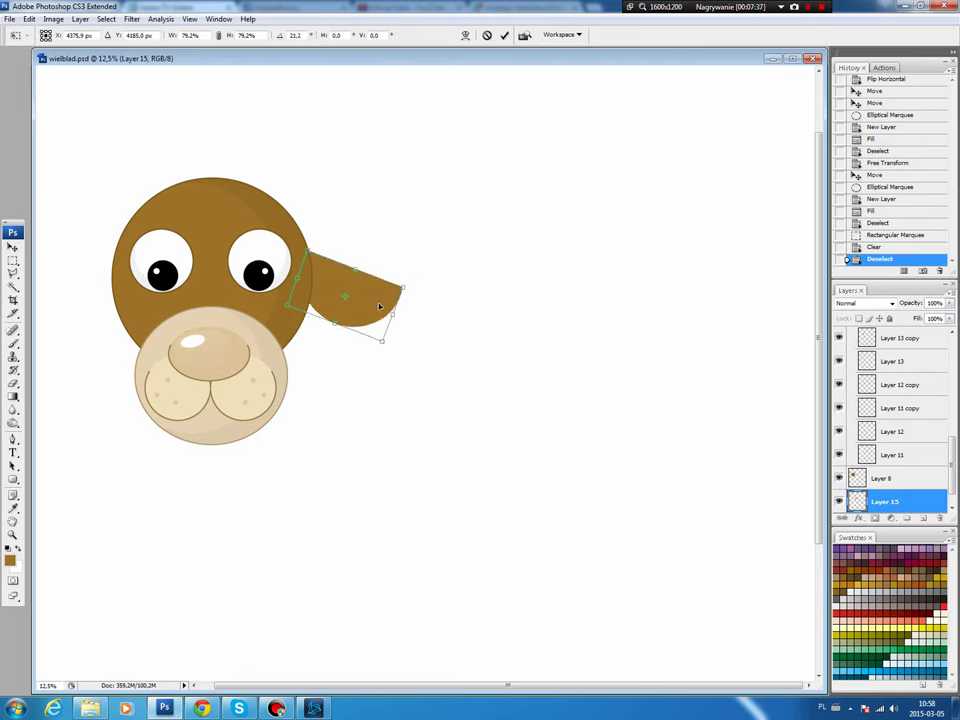
left_click_drag(379, 306, 370, 290)
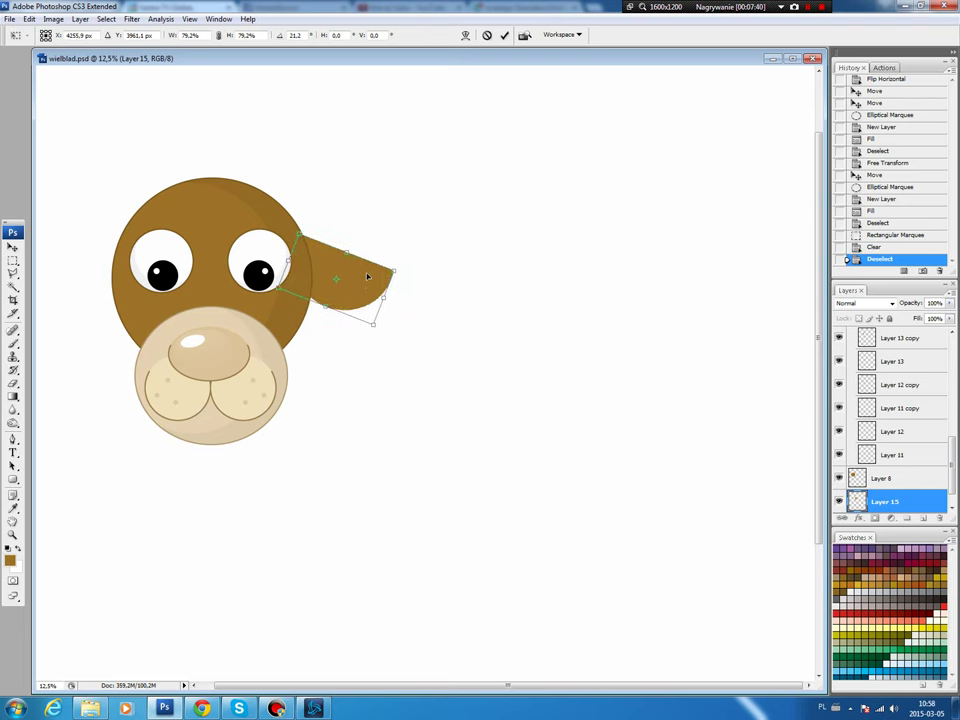
key("Return")
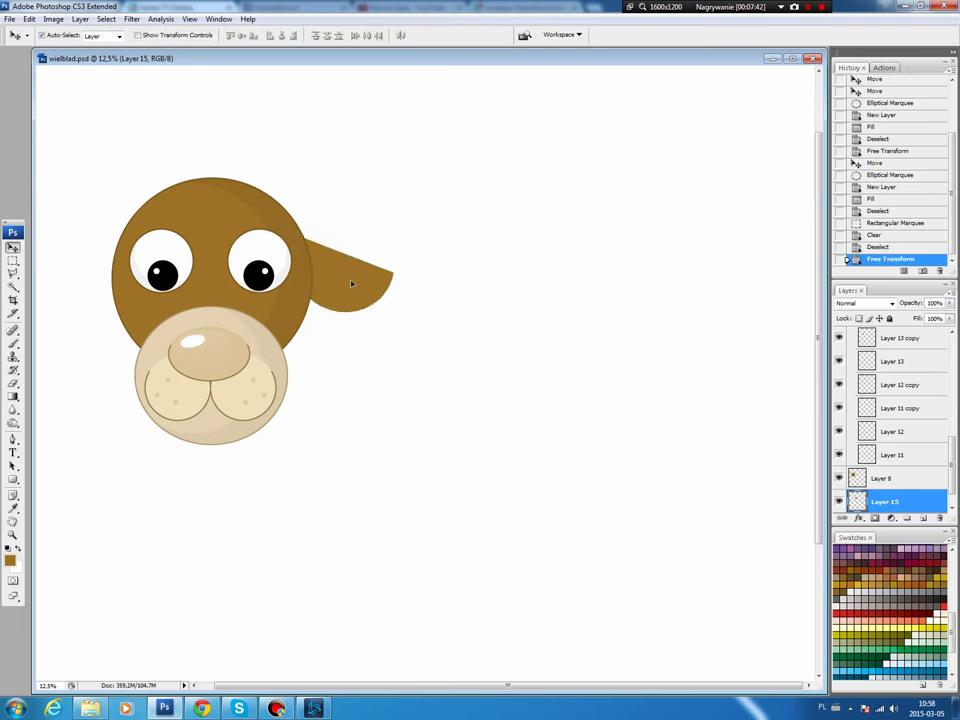
left_click_drag(353, 284, 352, 279)
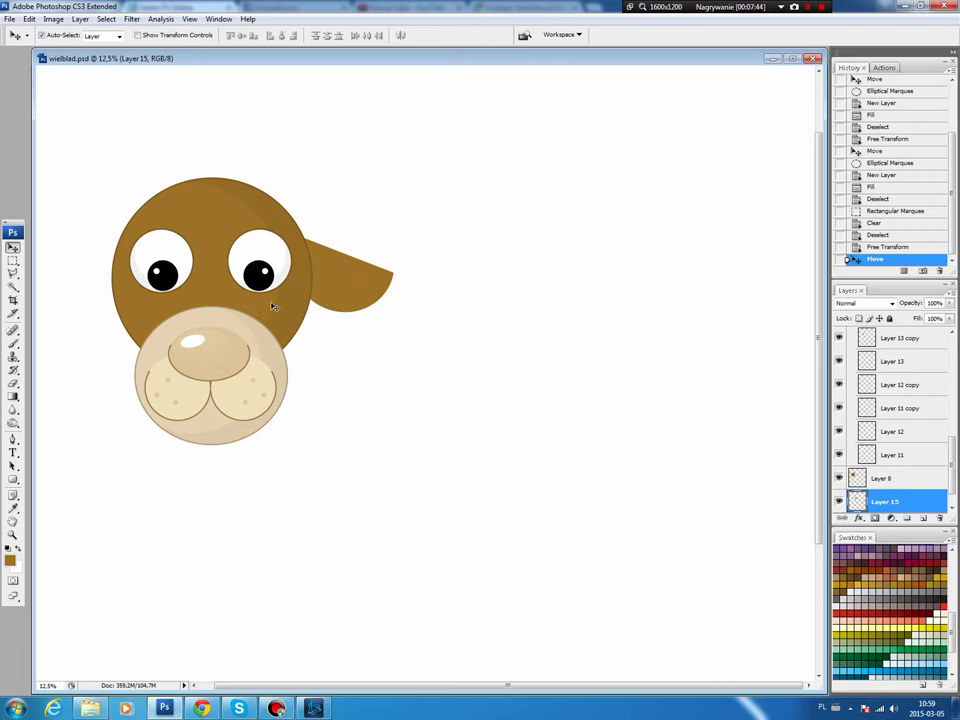
left_click(206, 229)
Make an oval selection around the right eye.
key("m")
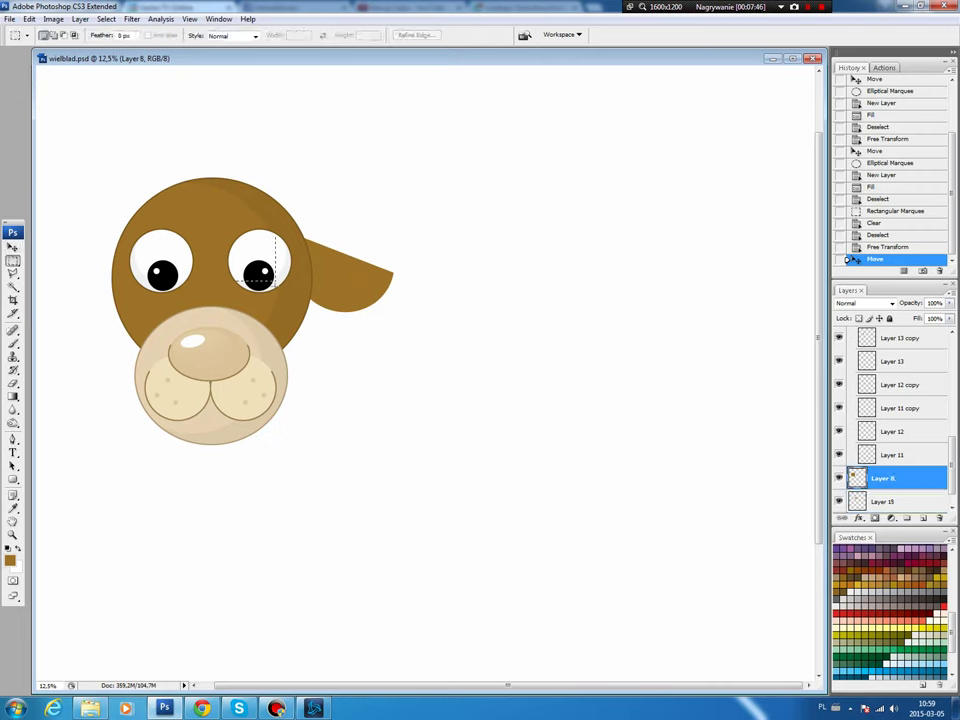
left_click_drag(275, 284, 275, 284)
key("ctrl+z")
right_click(13, 261)
left_click(62, 272)
left_click_drag(229, 228, 285, 298)
left_click_drag(228, 224, 292, 300)
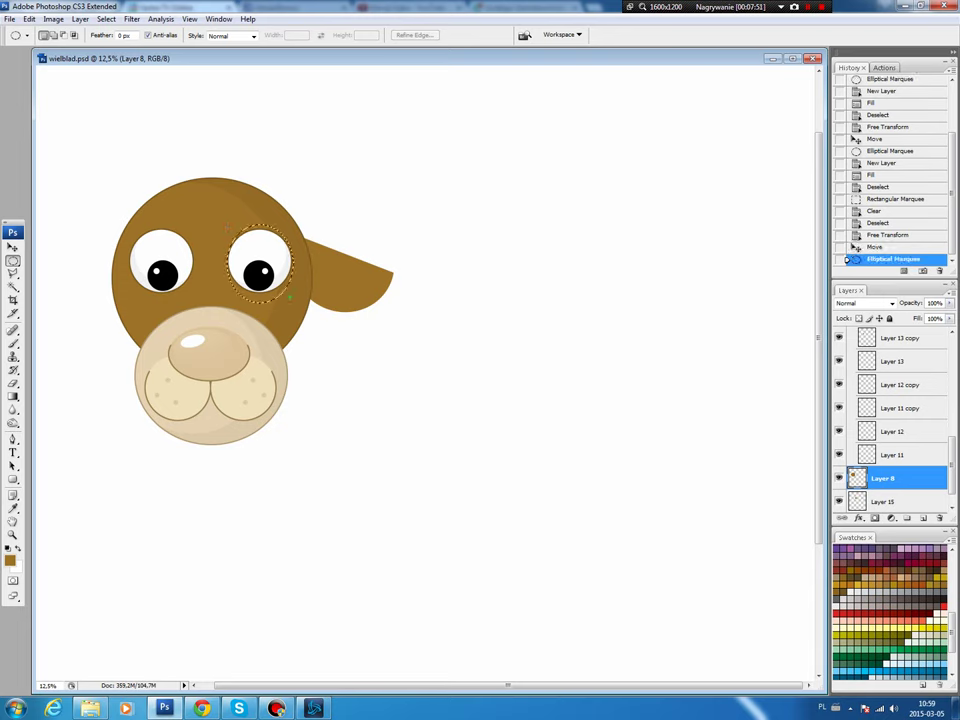
Fill the eye oval with darker brown on new Layer 16.
left_click(923, 518)
key("b")
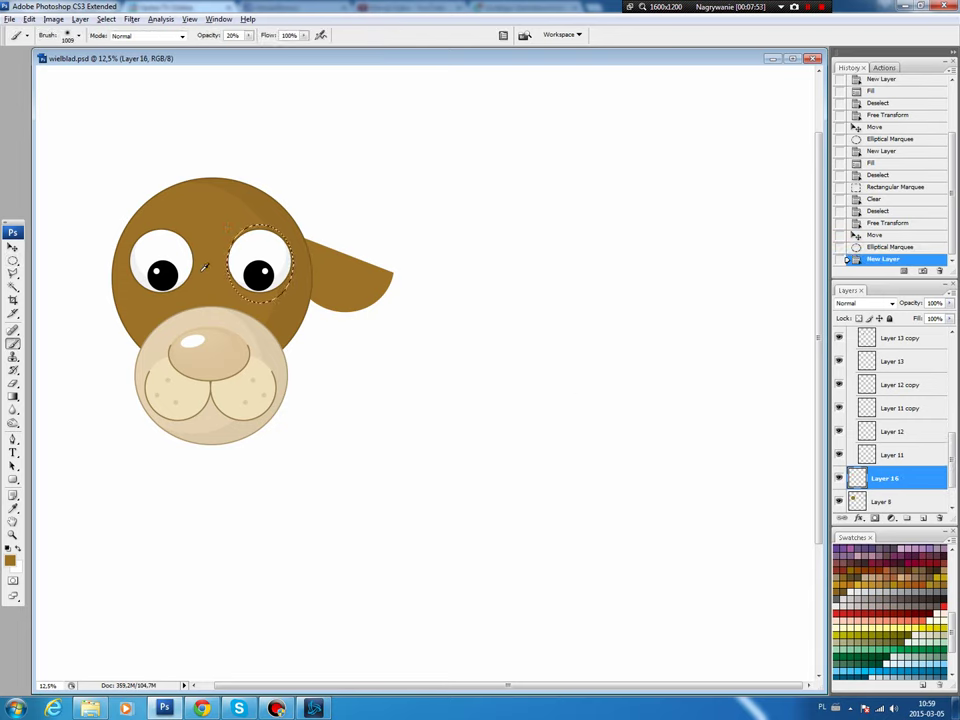
left_click(13, 508)
left_click(10, 560)
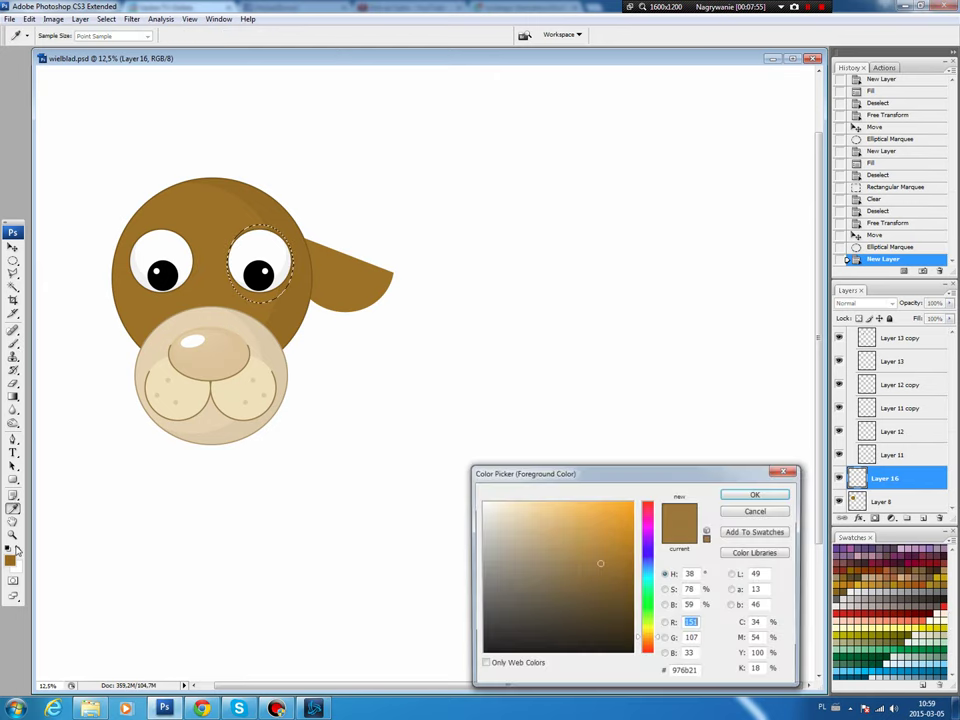
left_click(756, 494)
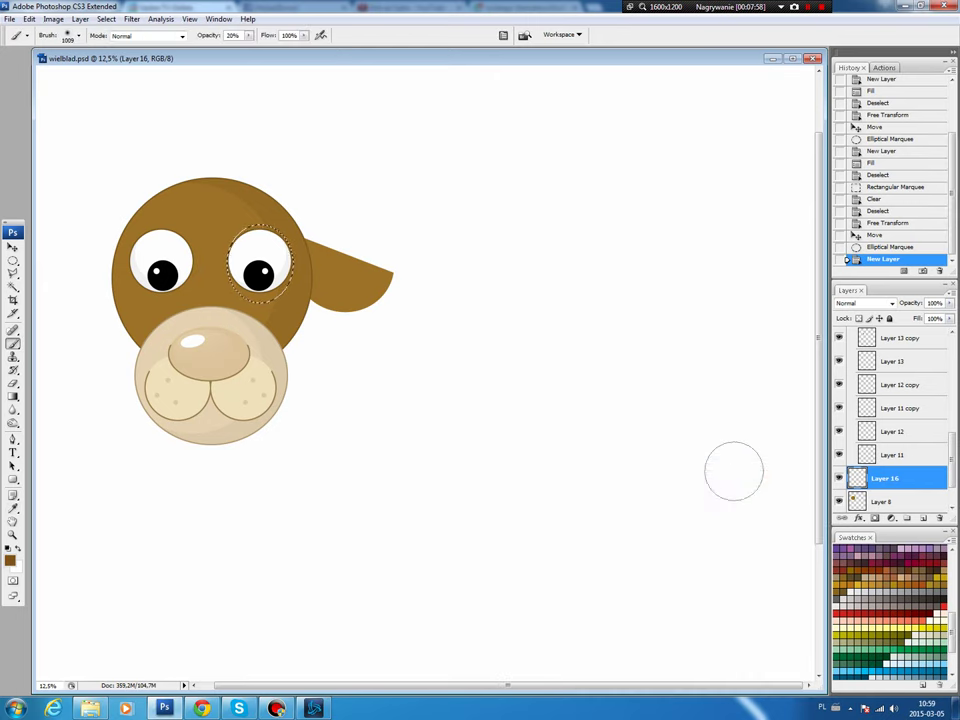
key("alt+BackSpace")
key("ctrl+d")
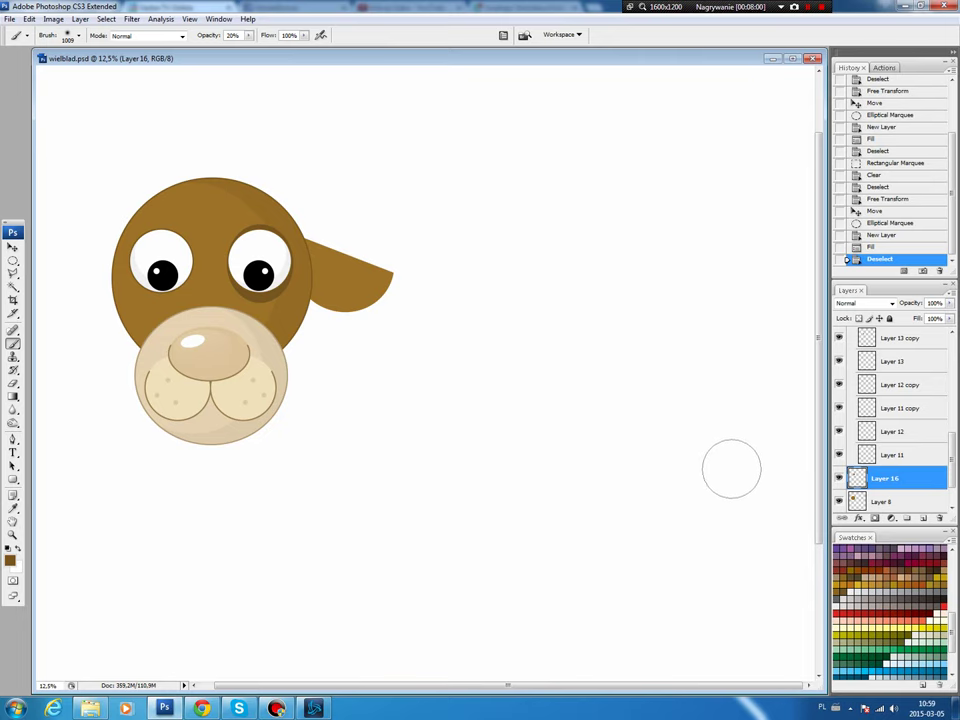
Duplicate the eye shadow and move the copy behind the left eye.
key("v")
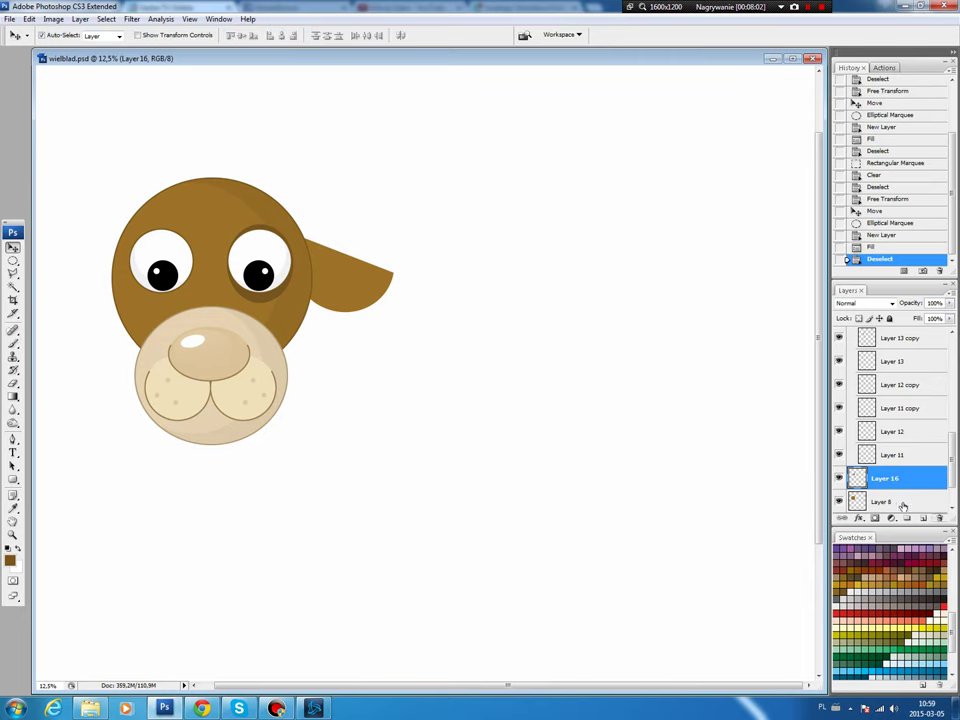
left_click_drag(930, 474, 923, 518)
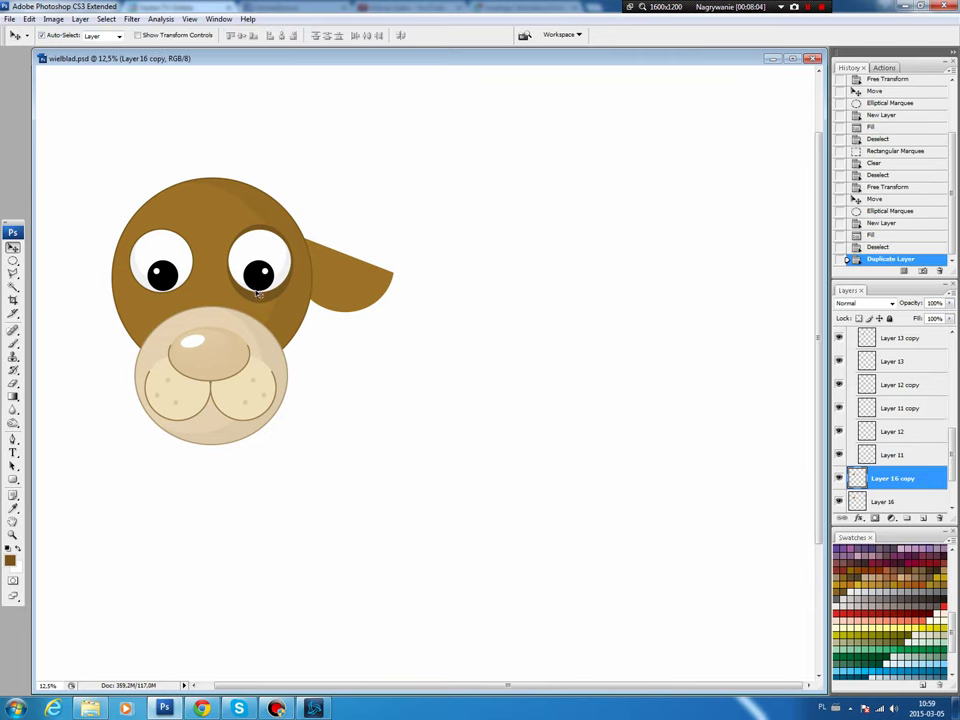
left_click_drag(257, 290, 157, 285)
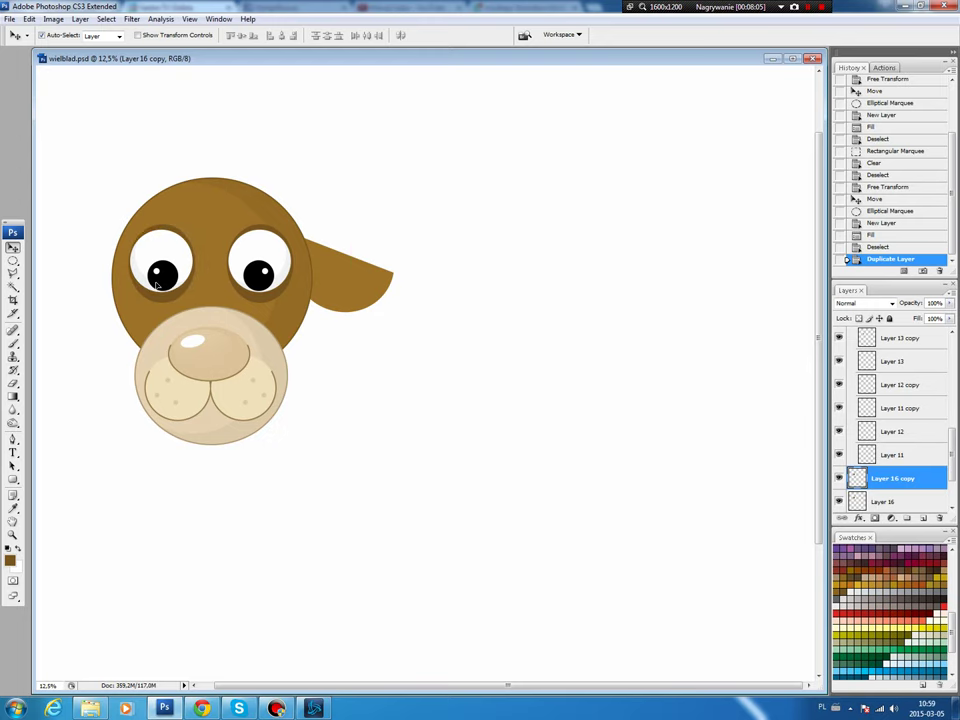
left_click(355, 296)
Stroke the ear's shape from Layer 15 in dark brown on new Layer 17.
left_click(856, 502, "ctrl")
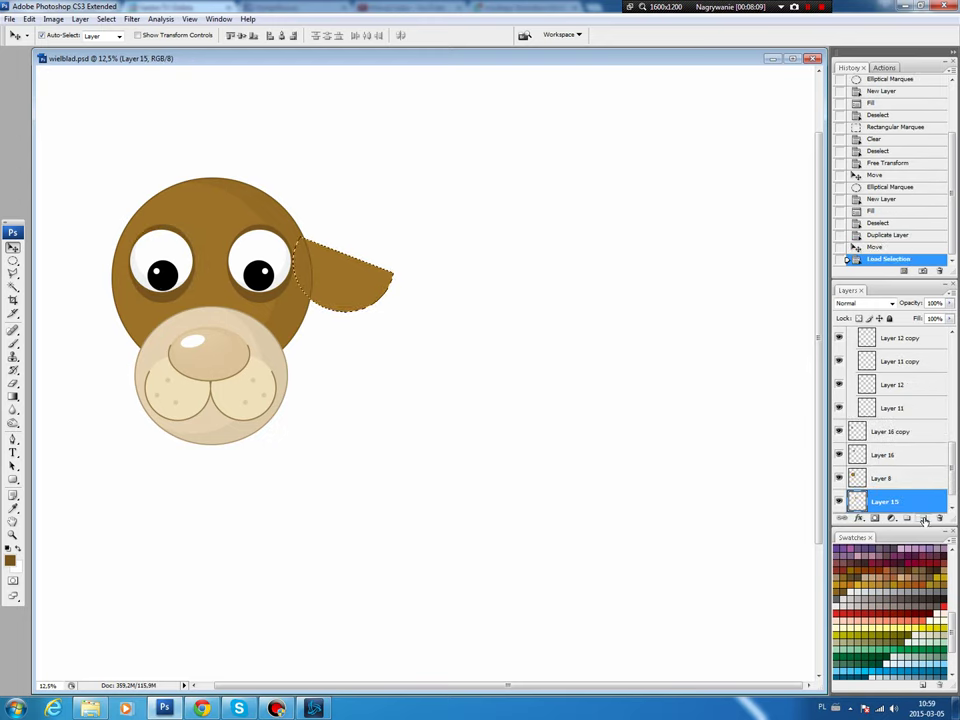
key("ctrl+shift+alt+n")
left_click(13, 331)
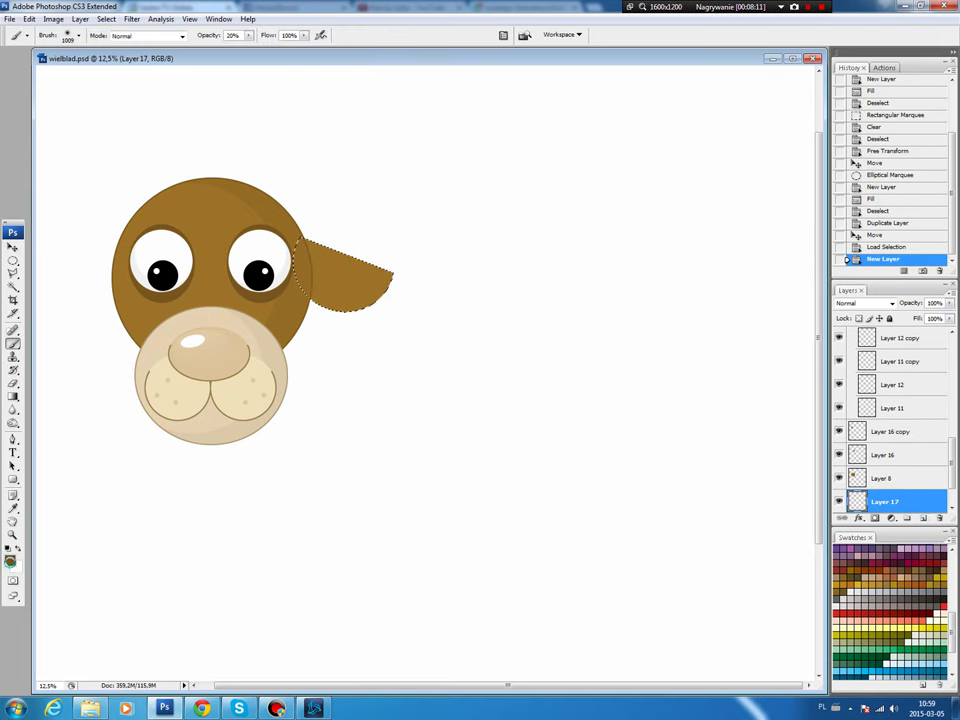
left_click(10, 560)
left_click(756, 494)
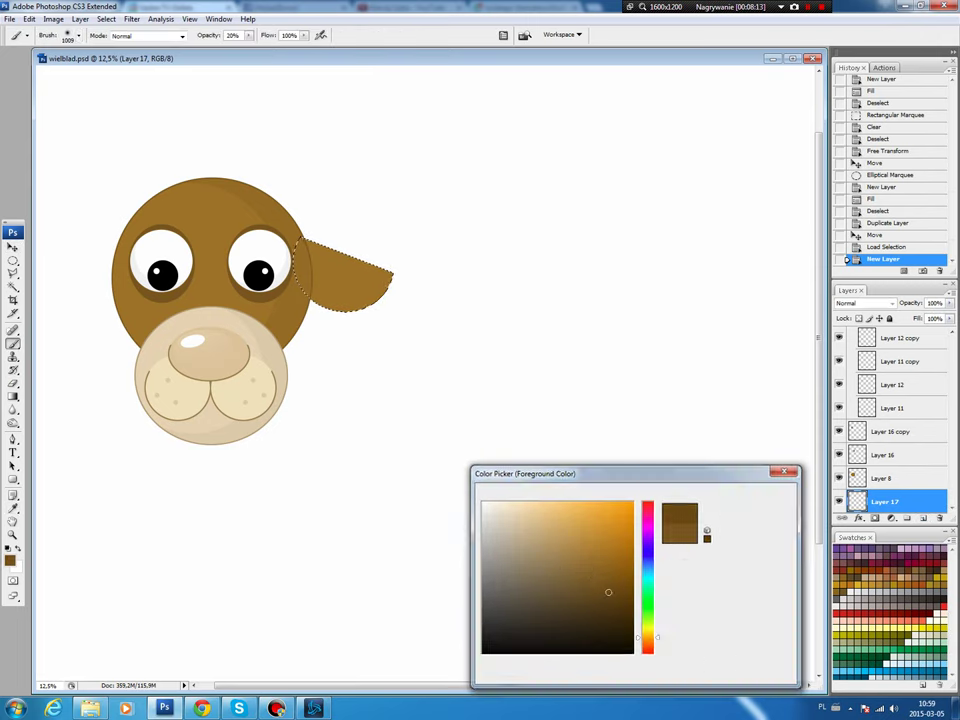
left_click(29, 19)
left_click(43, 202)
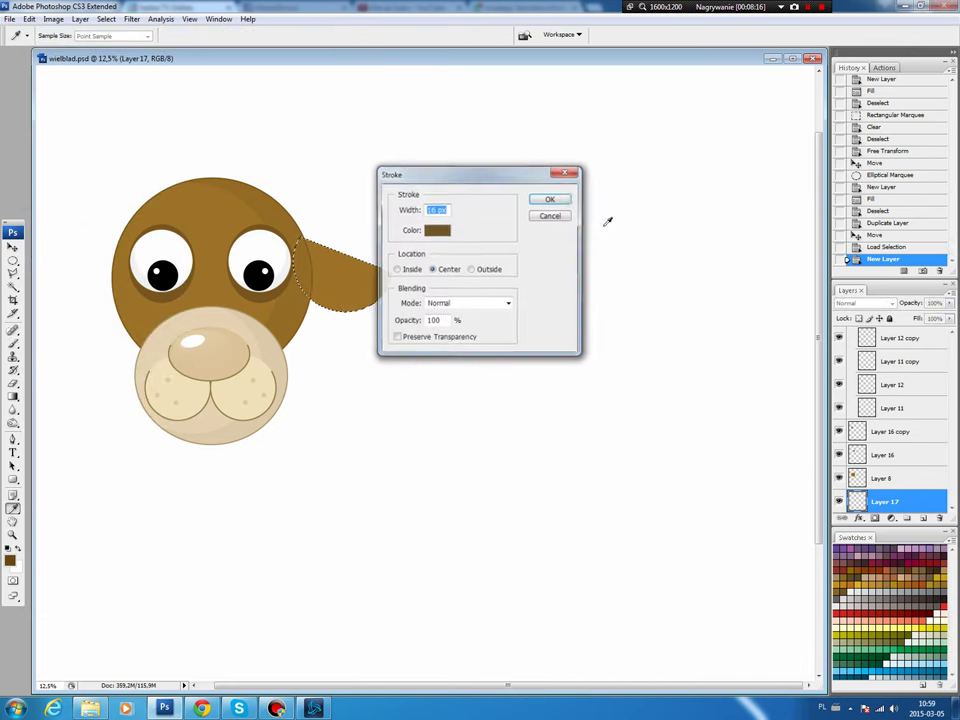
left_click(551, 197)
key("ctrl+d")
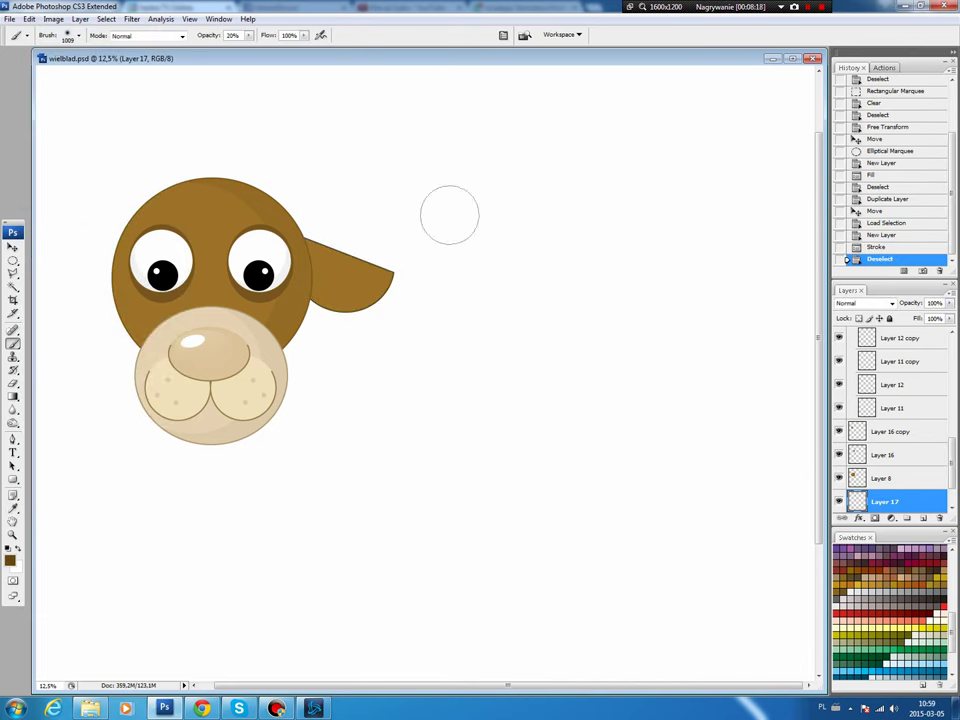
Darken an oval over the upper ear with Hue/Saturation Lightness, then add empty Layer 18.
key("v")
left_click(252, 200, "ctrl")
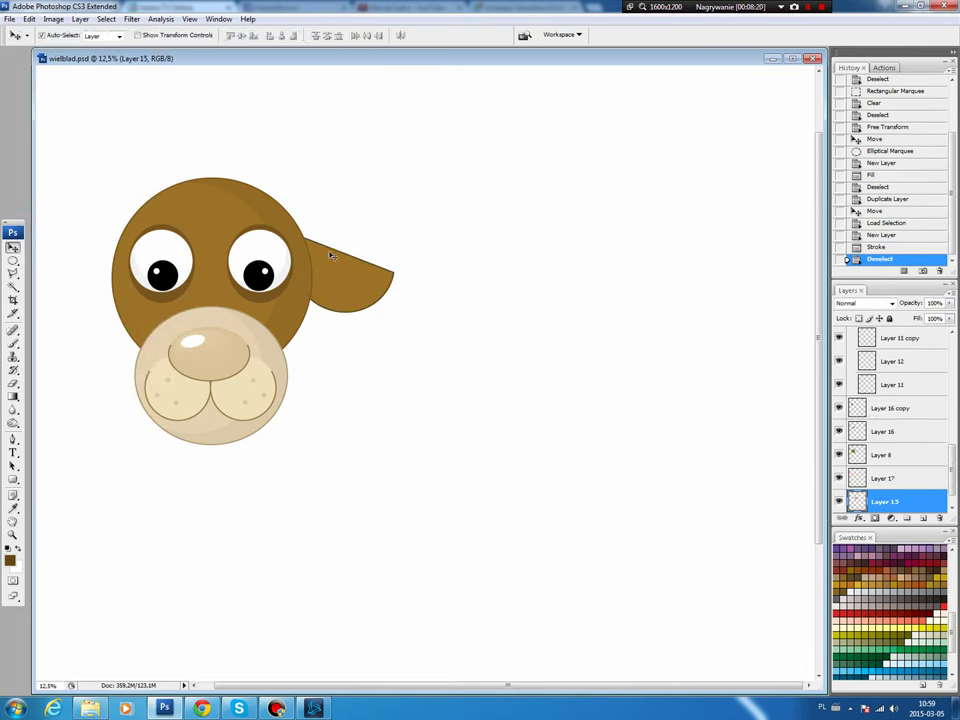
key("m")
mouse_move(290, 195)
left_mouse_down()
mouse_move(397, 290)
mouse_move(372, 266)
left_mouse_up()
key("ctrl+u")
left_click_drag(817, 249, 813, 254)
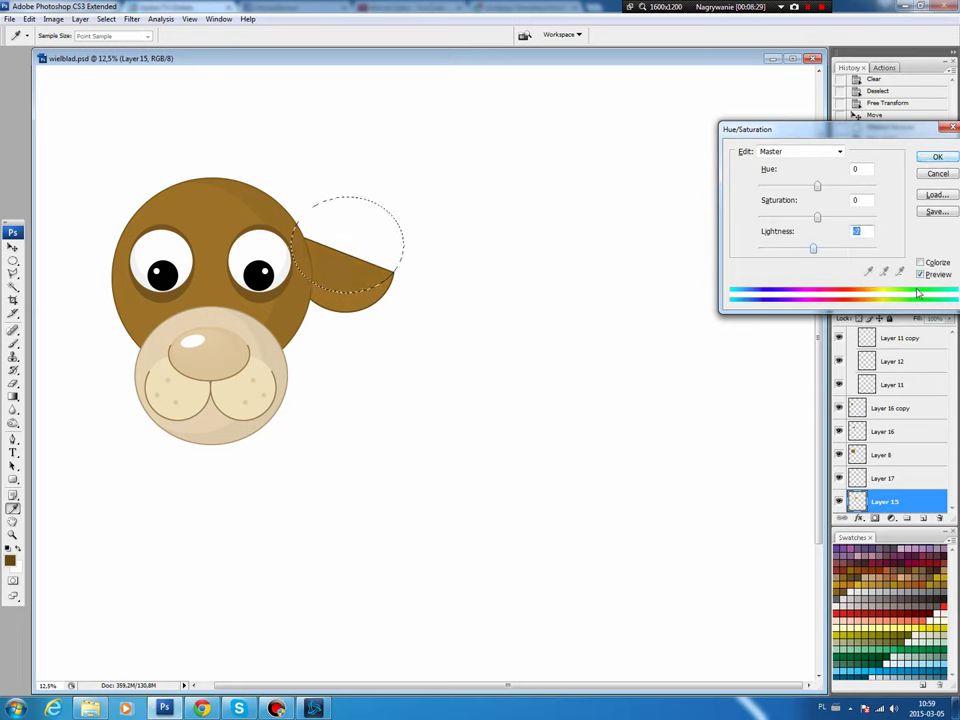
left_click(938, 157)
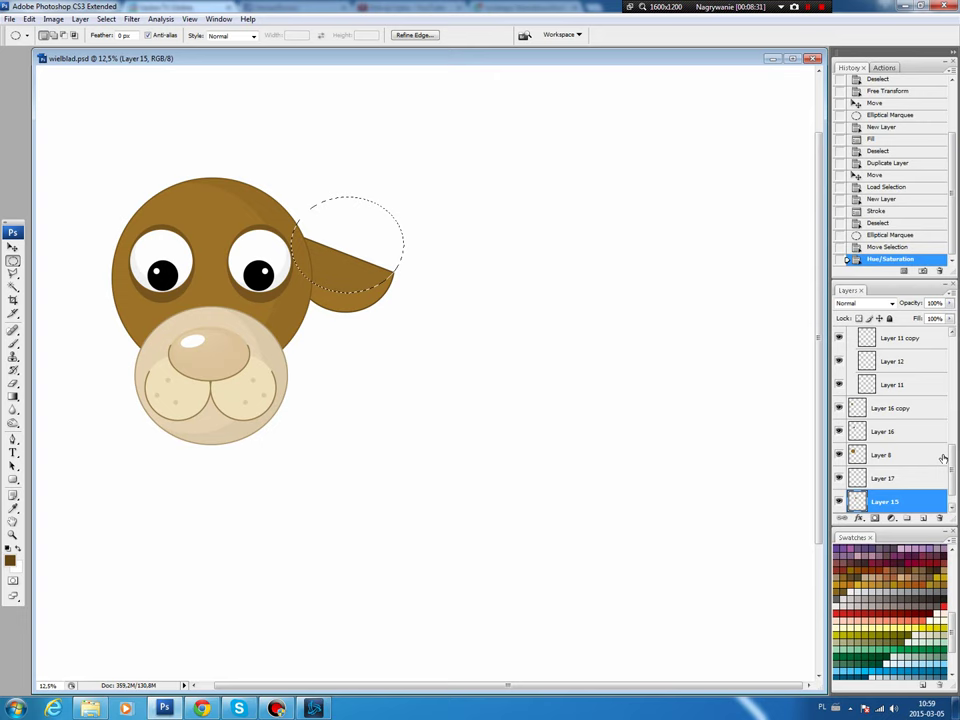
left_click(924, 518)
Stroke the oval selection as a dark crease line on Layer 18.
left_click(29, 19)
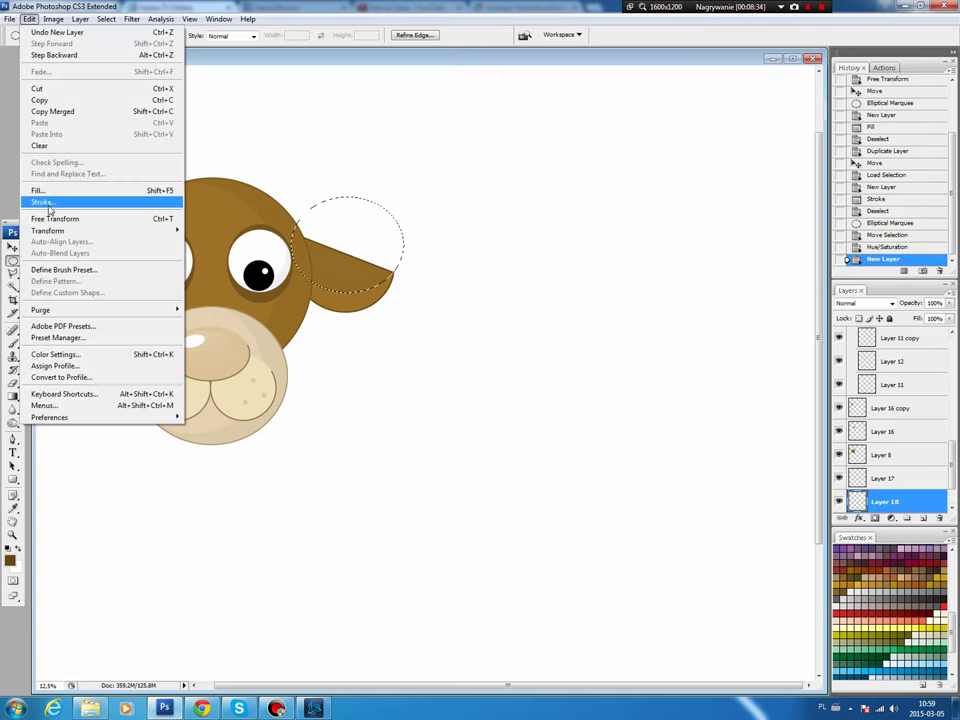
left_click(40, 200)
key("Return")
key("ctrl+d")
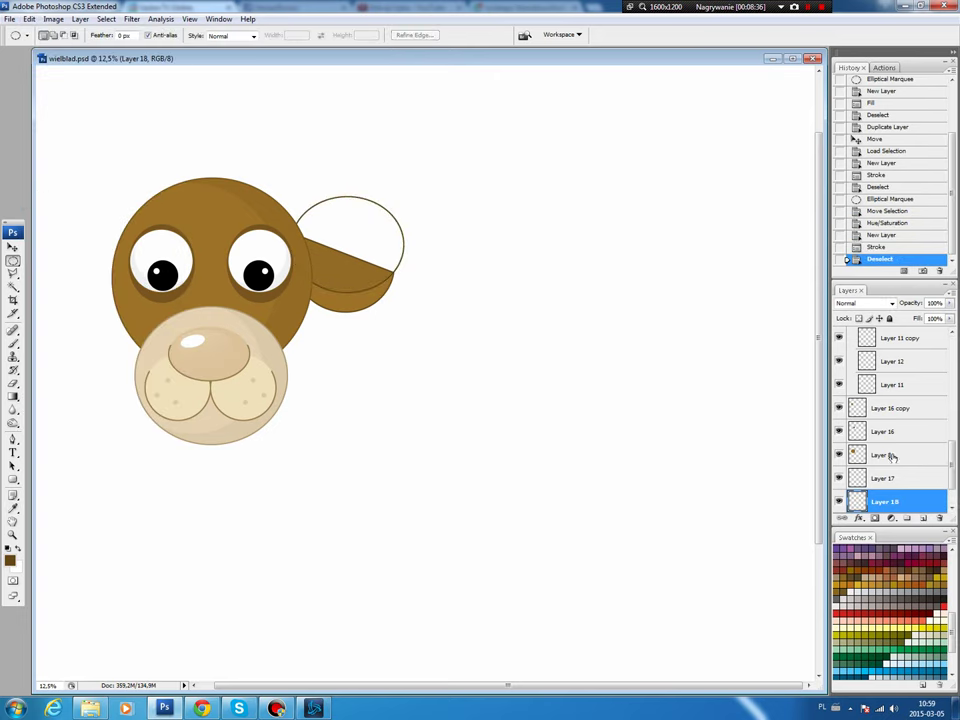
Delete the part of the crease line lying outside the ear.
scroll(945, 482, "down", 1)
scroll(945, 482, "down", 1)
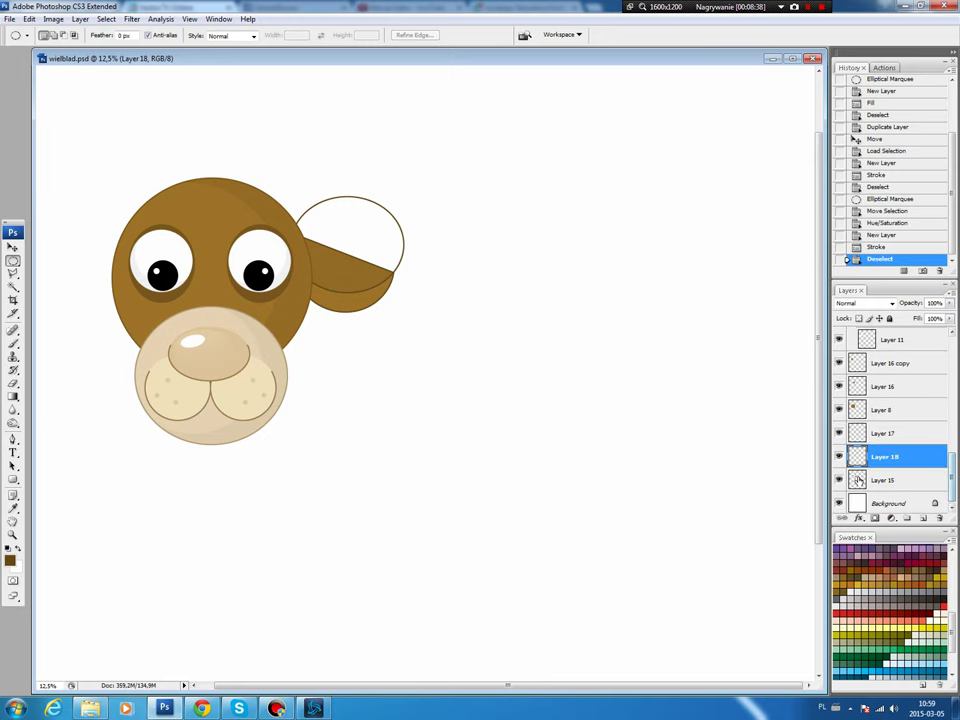
left_click(857, 456, "ctrl")
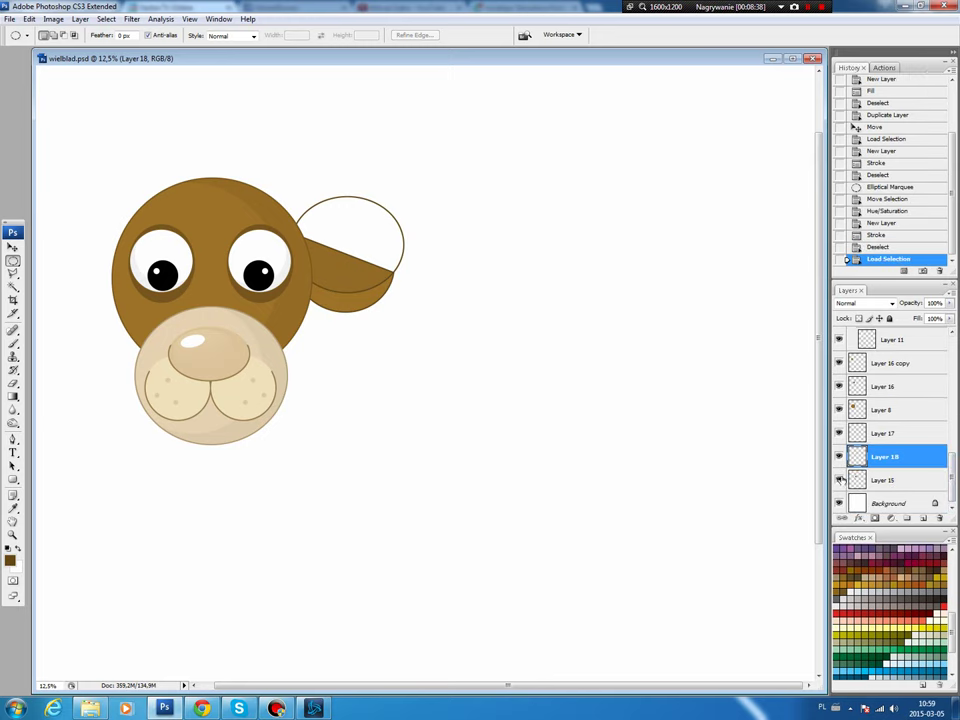
left_click(106, 19)
left_click(106, 64)
key("Delete")
key("ctrl+d")
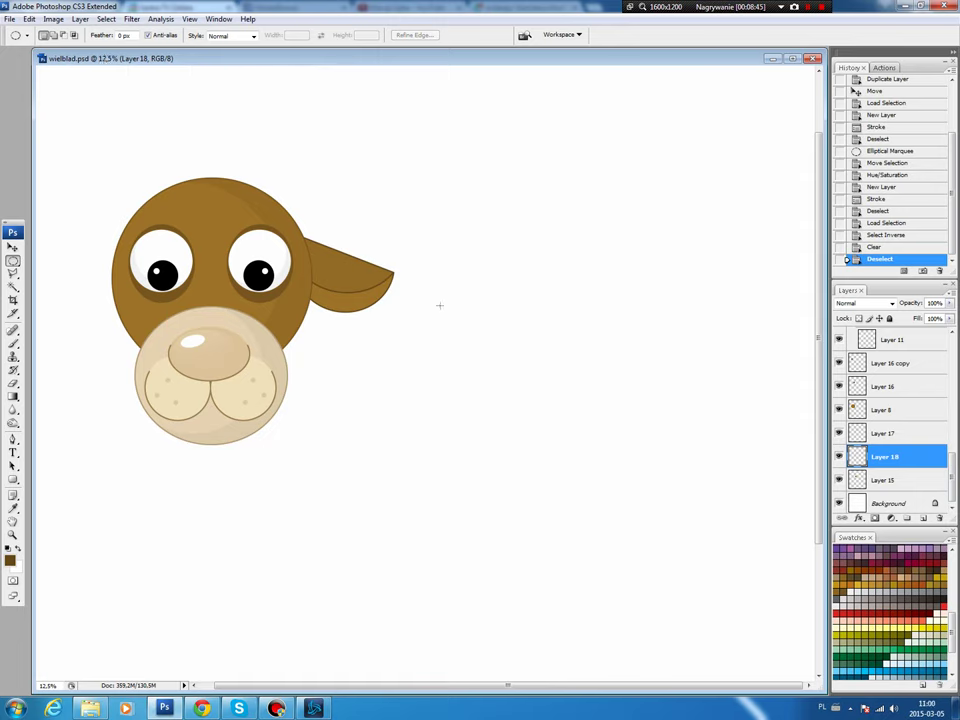
Trim the crease line's end near the ear tip with the Polygonal Lasso.
left_click(13, 273)
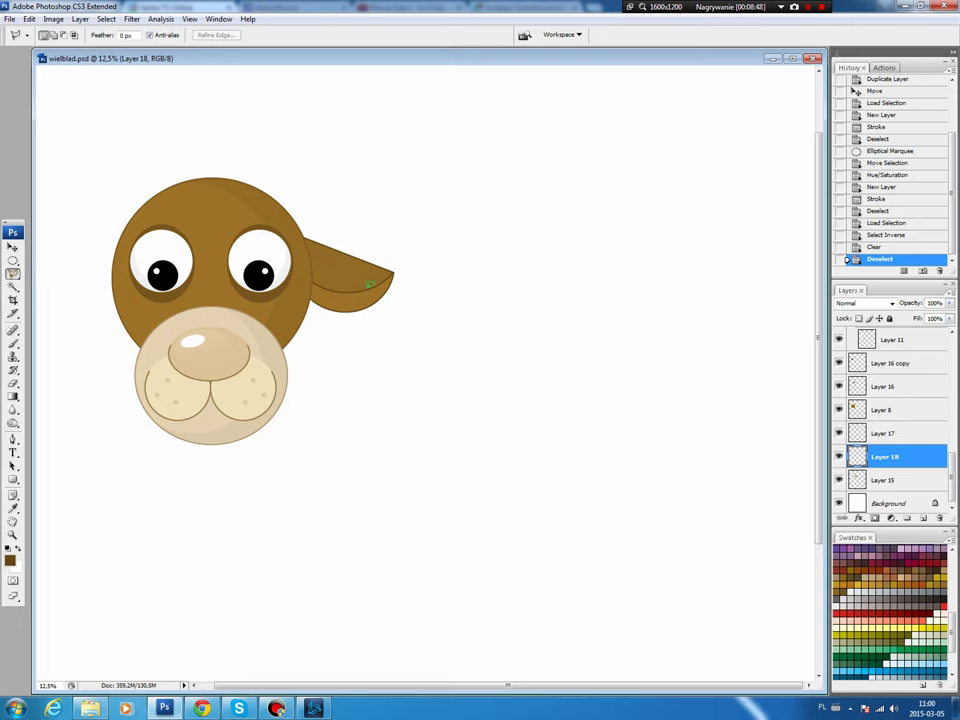
left_click(373, 292)
left_click(431, 276)
left_click(399, 227)
double_click(364, 270)
key("Delete")
key("ctrl+d")
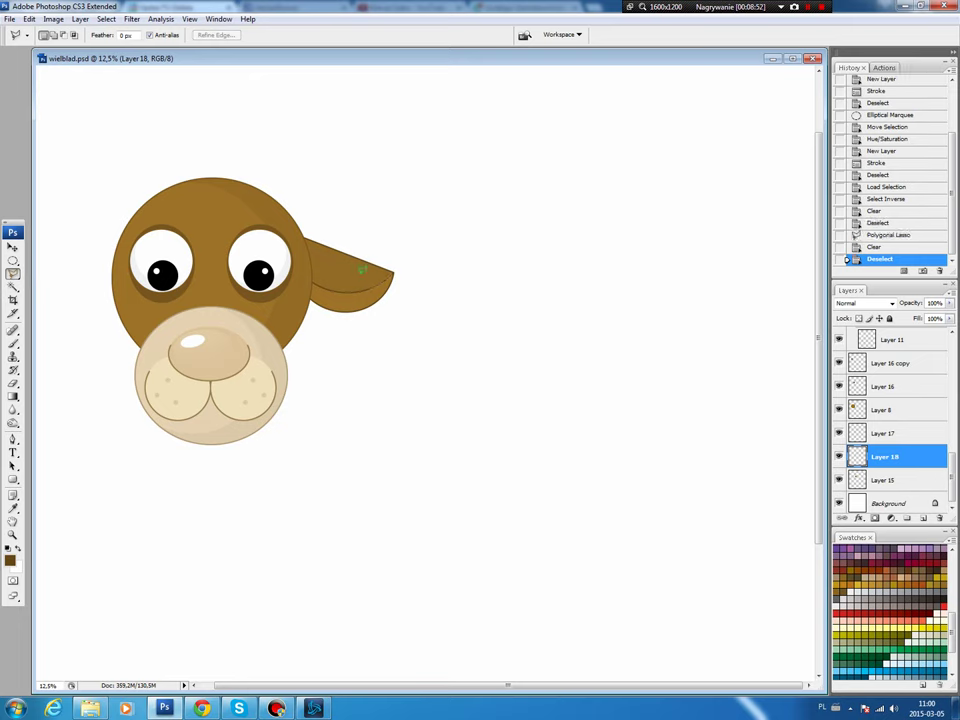
Link ear Layers 15, 17 and 18, duplicate them, flip horizontally, and move the copy left.
key("v")
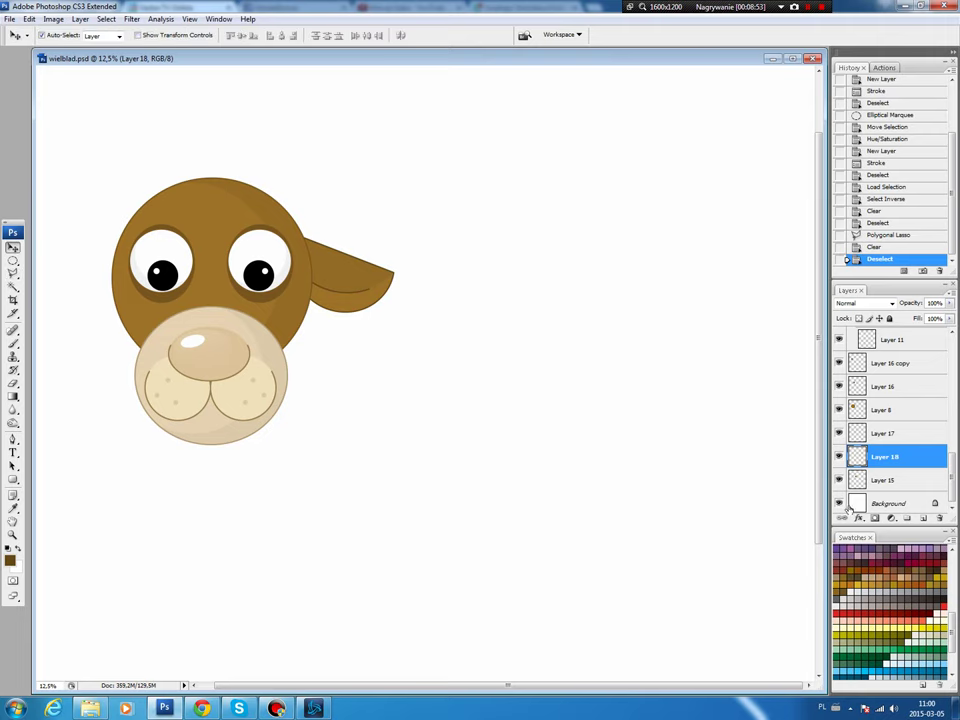
left_click(880, 480, "ctrl")
left_click(885, 433, "ctrl")
left_click(843, 518)
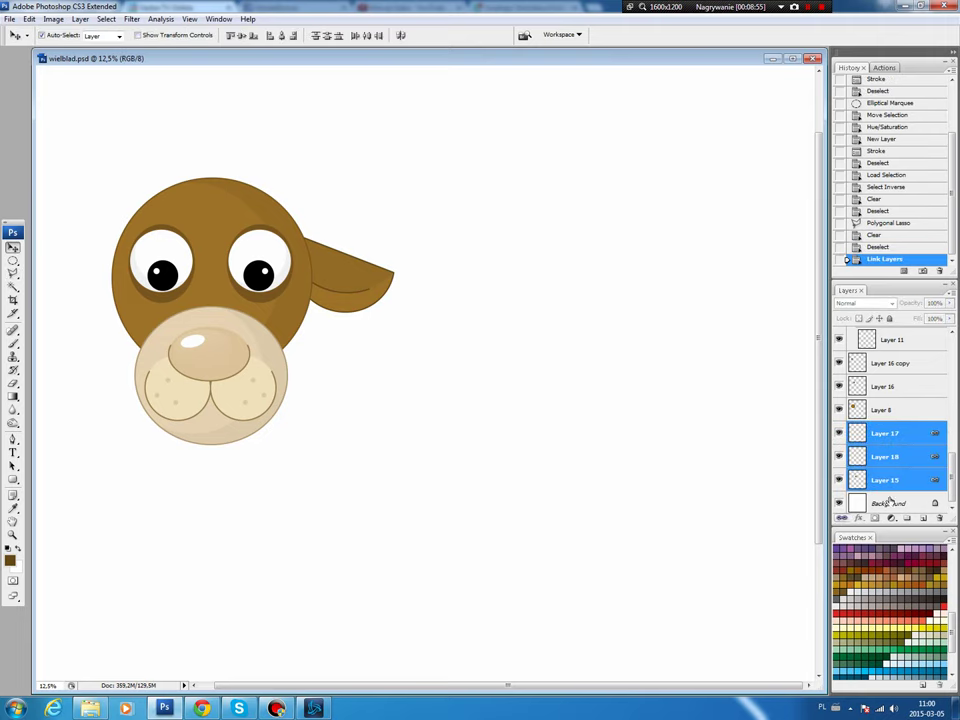
key("ctrl+j")
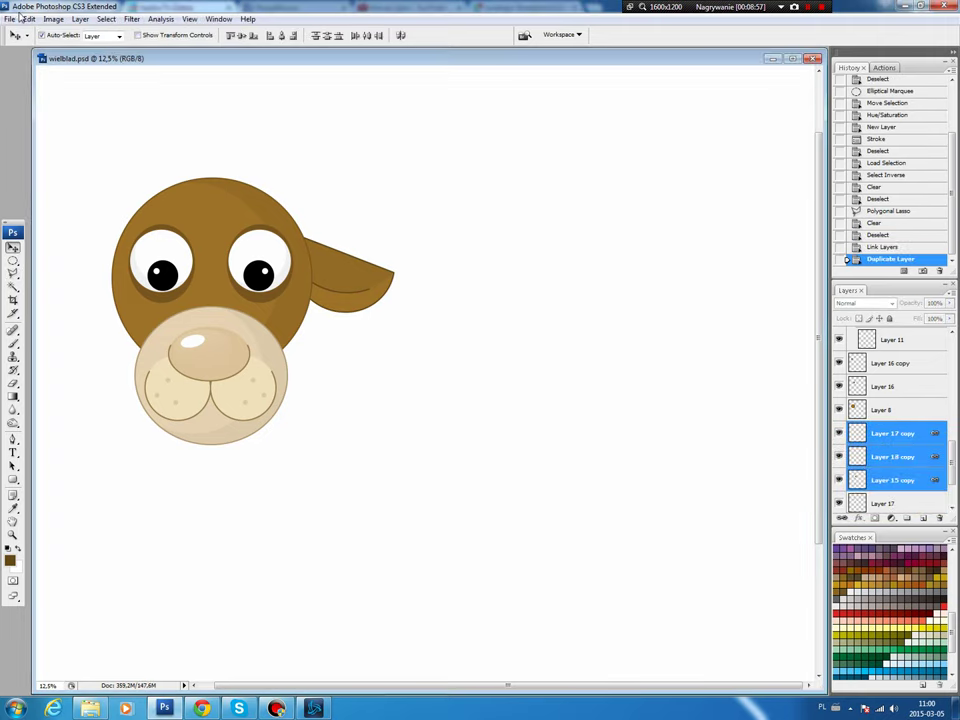
left_click(29, 19)
mouse_move(48, 230)
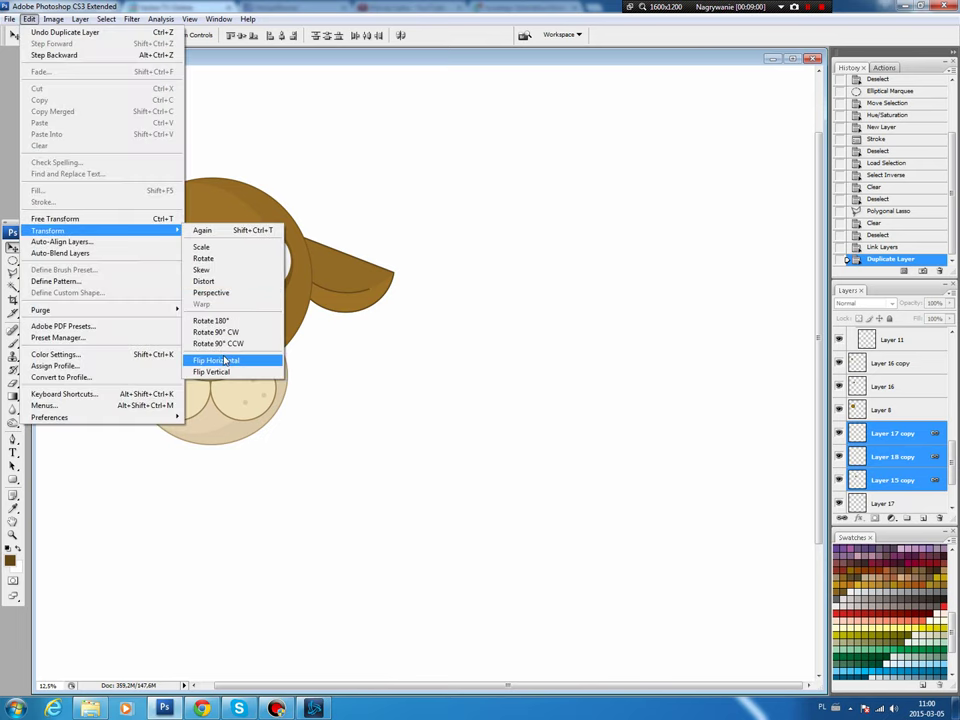
left_click(226, 360)
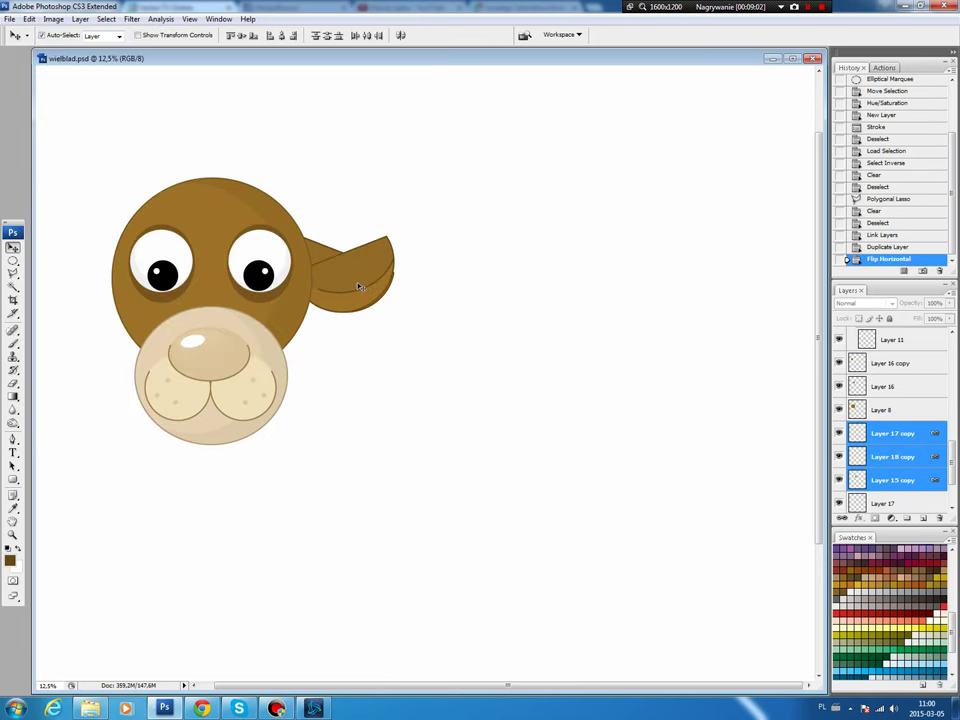
left_click_drag(377, 274, 118, 278)
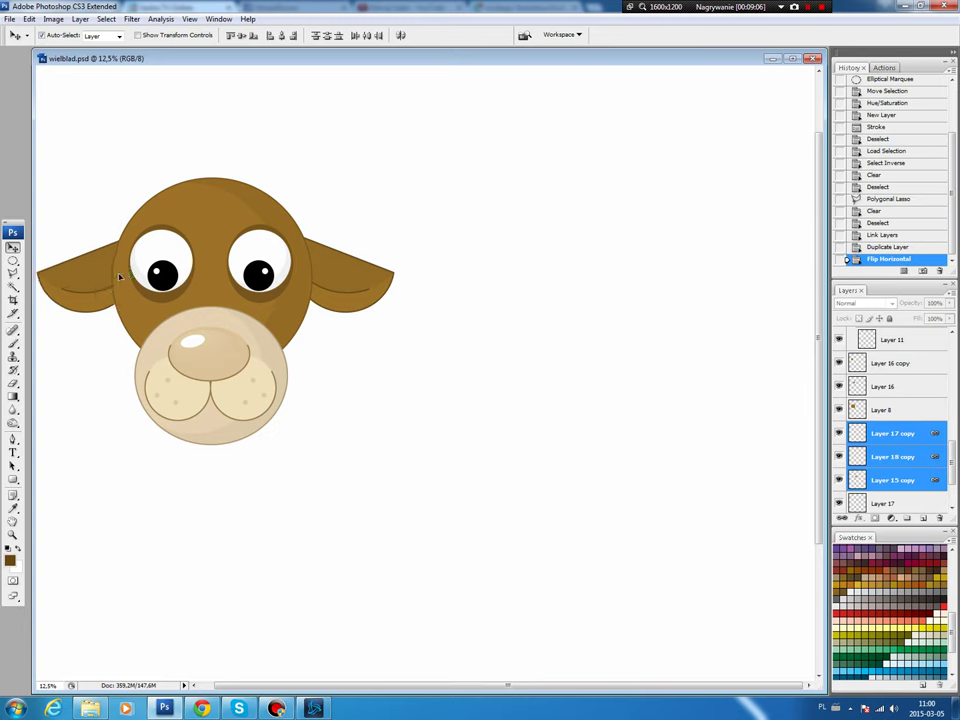
left_click_drag(118, 278, 118, 278)
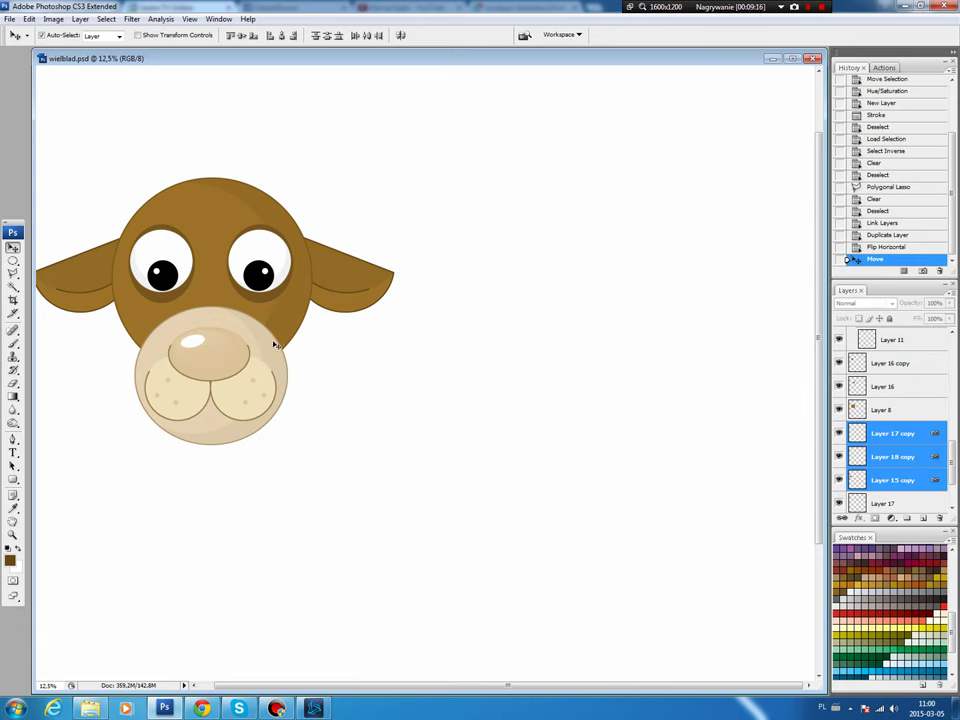
Stroke a small oval around the right eye on new Layer 19.
left_click(210, 223)
key("m")
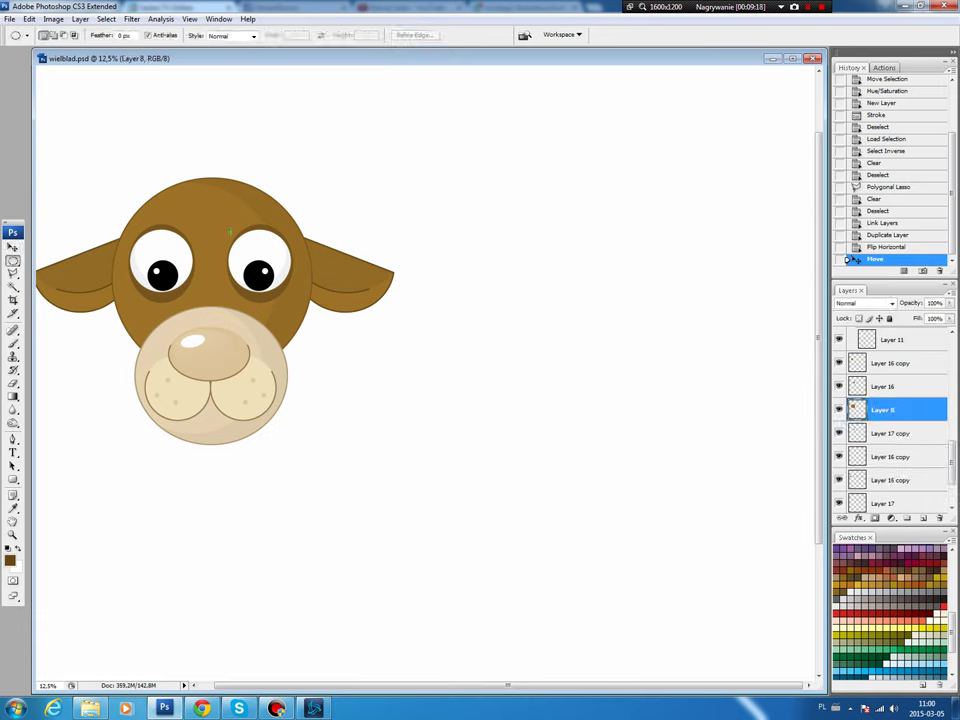
left_click_drag(280, 270, 291, 282)
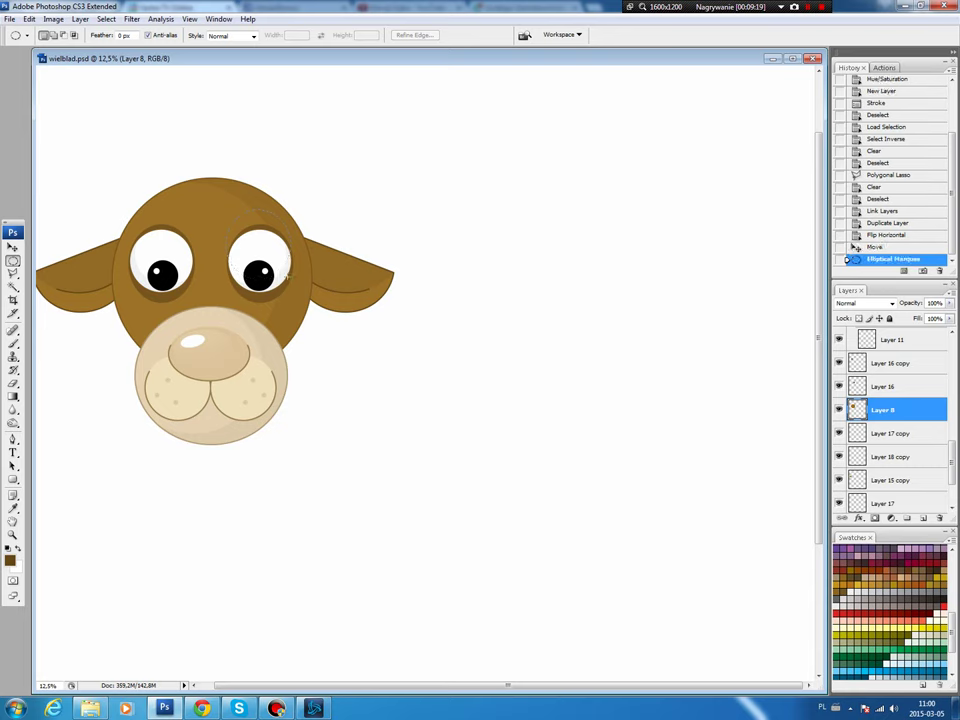
left_click(923, 518)
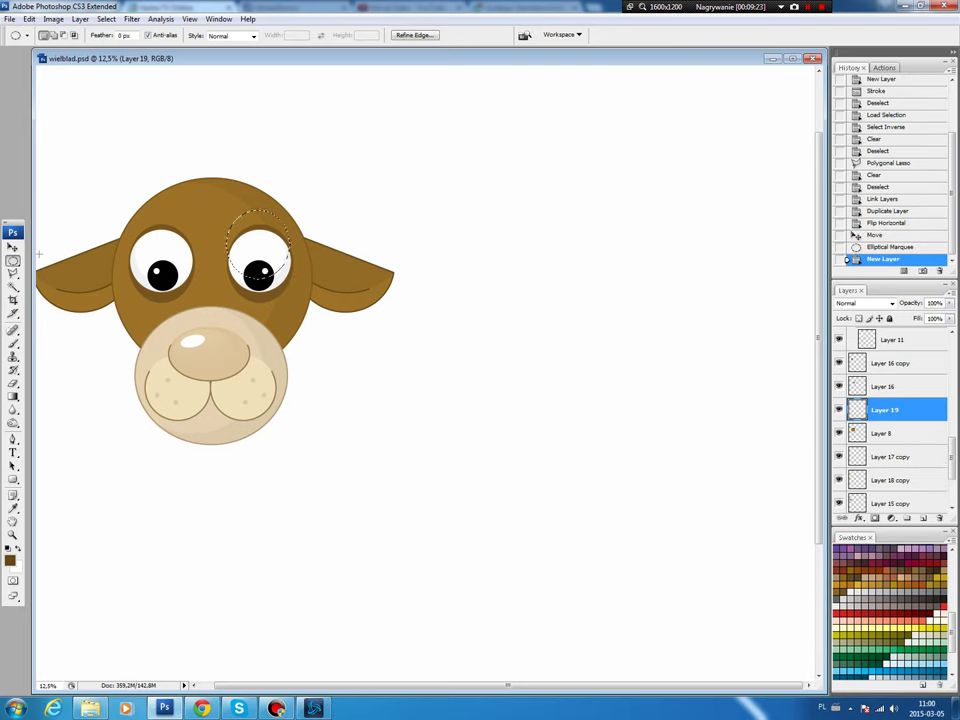
left_click(29, 19)
left_click(45, 201)
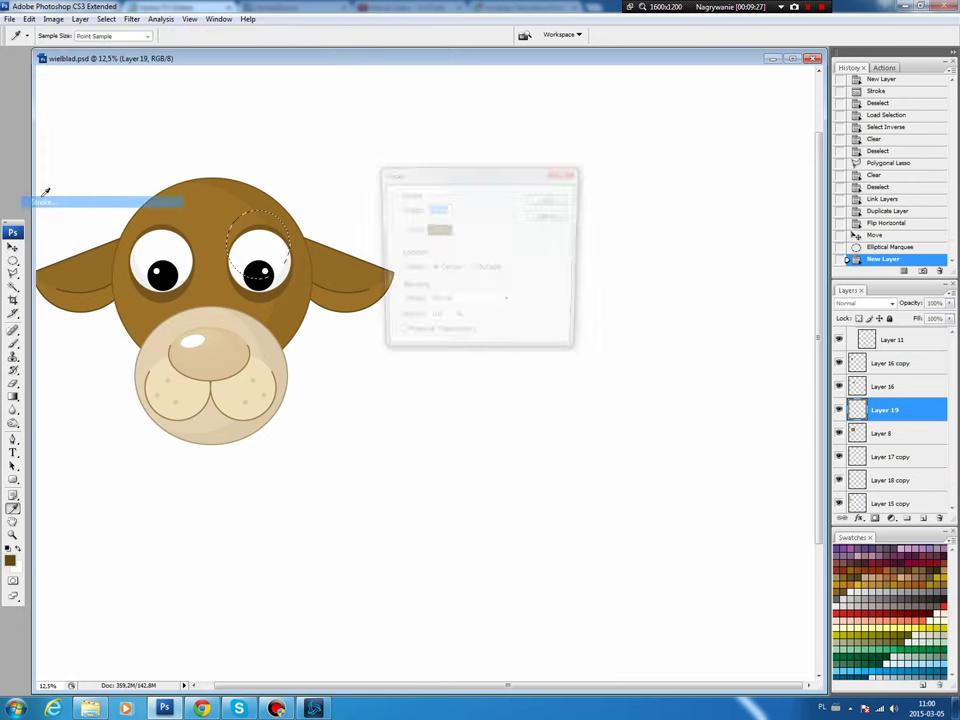
key("Return")
key("ctrl+d")
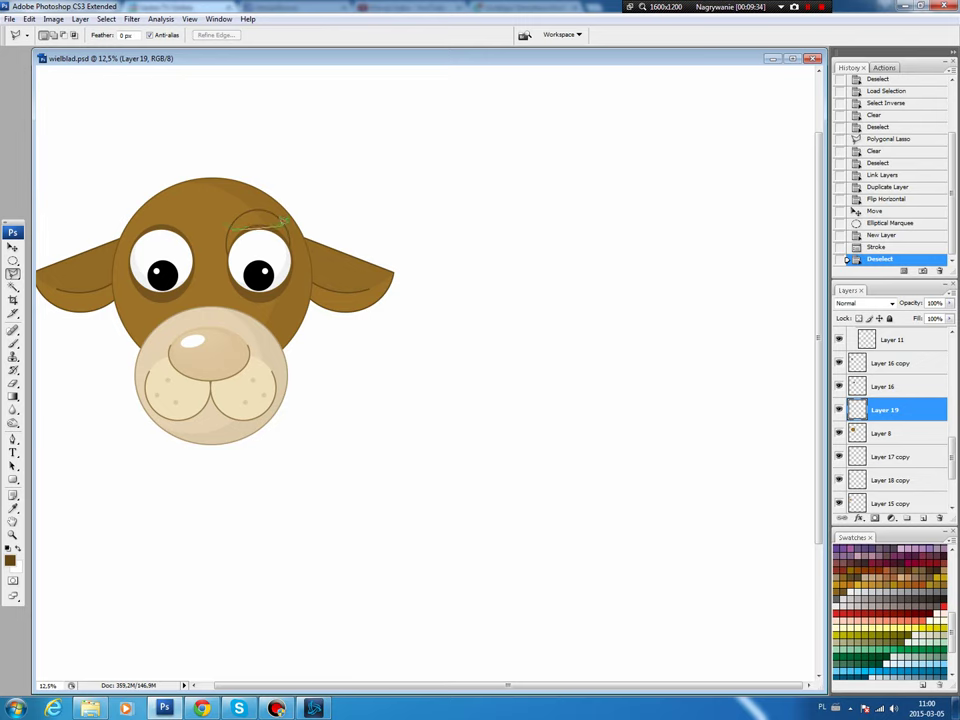
Trim the stroke to an eyebrow arc and nudge it right into place.
left_click(320, 192)
left_click(345, 275)
left_click(317, 330)
left_click(223, 317)
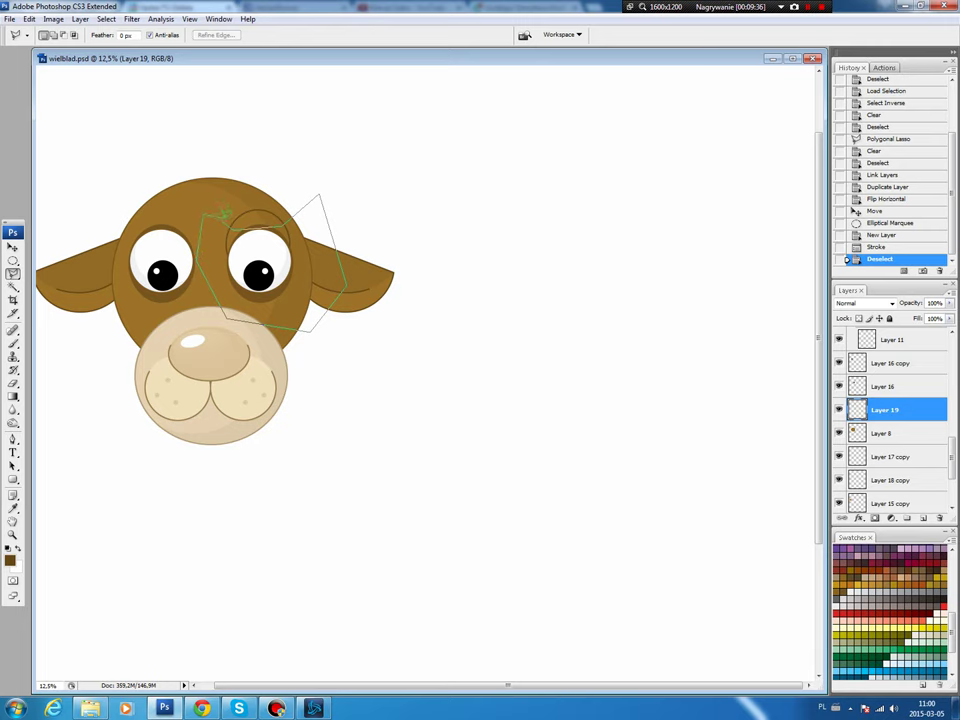
left_click(224, 218)
key("Delete")
key("ctrl+d")
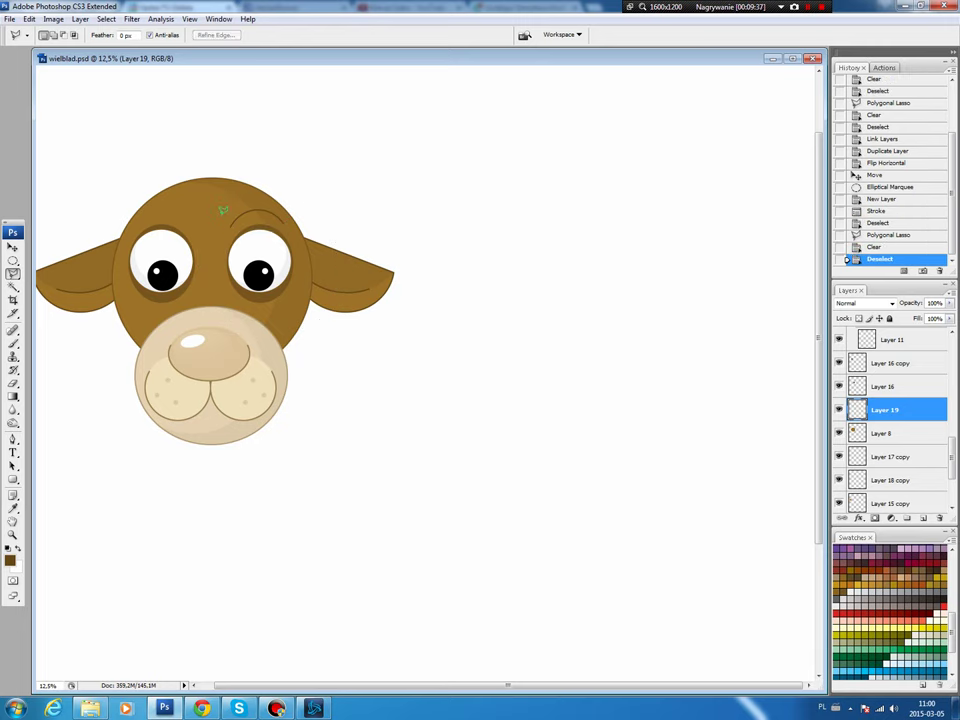
key("v")
key("Right")
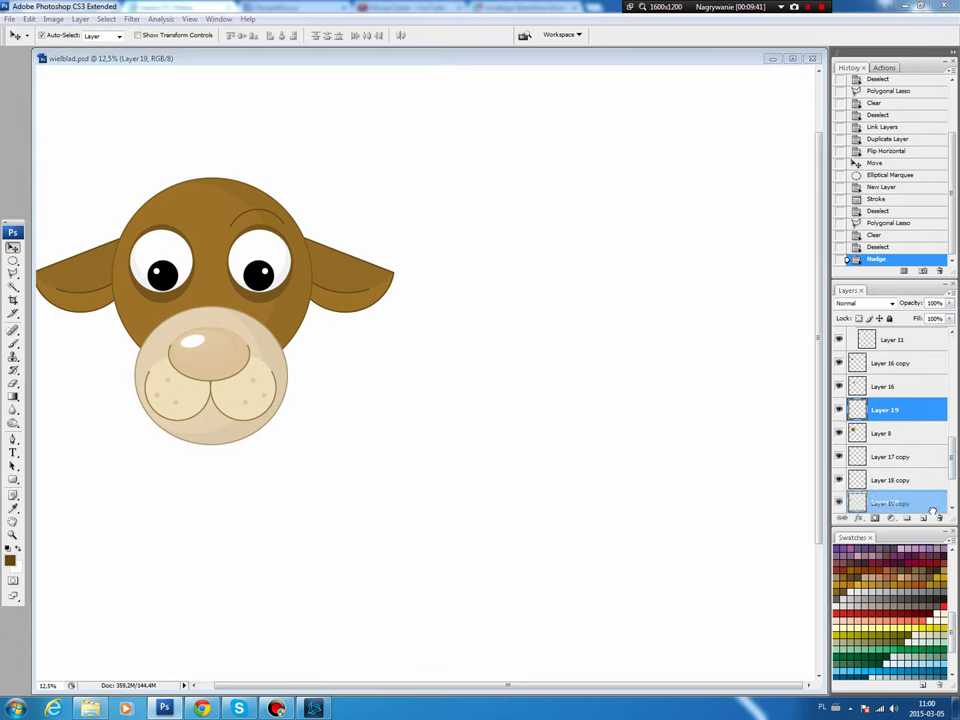
Duplicate Layer 19, flip it horizontally, and place the copy above the left eye.
left_click_drag(926, 422, 923, 518)
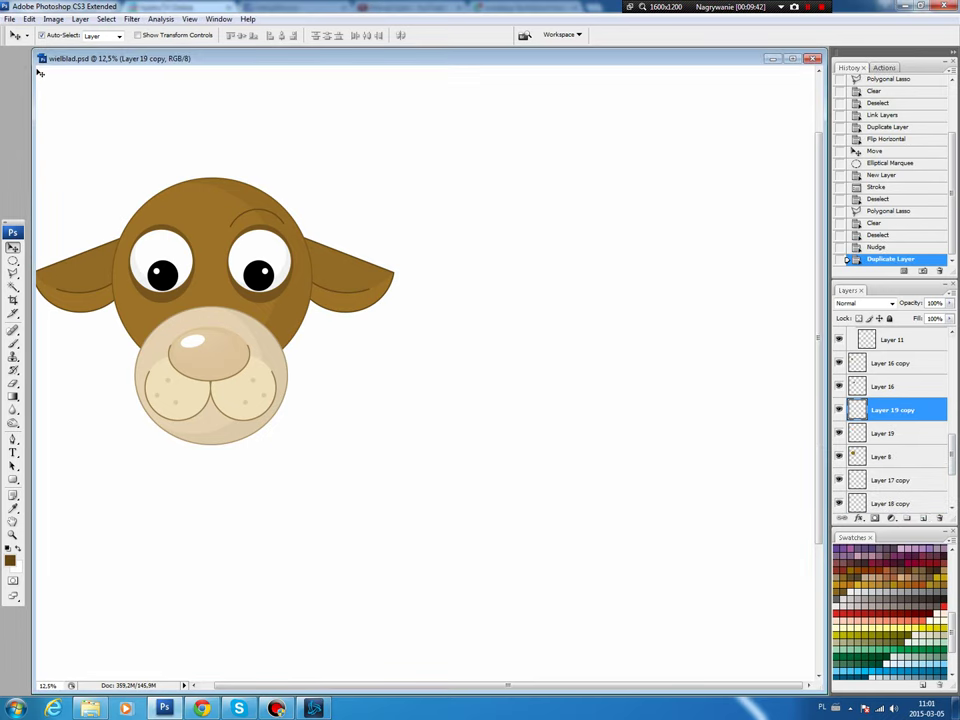
left_click(29, 19)
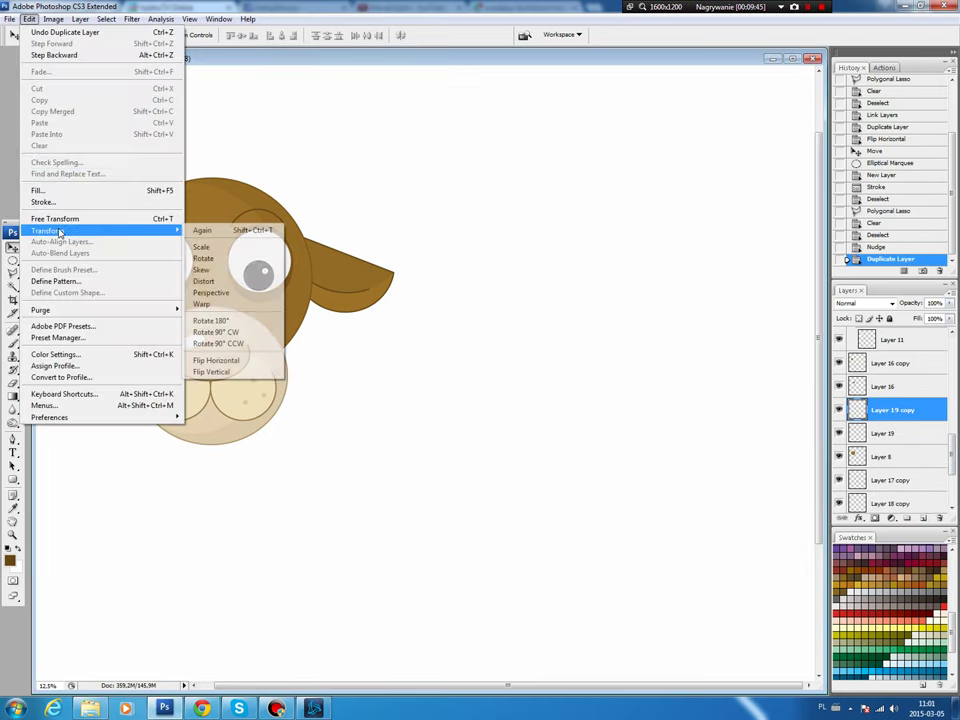
left_click(212, 349)
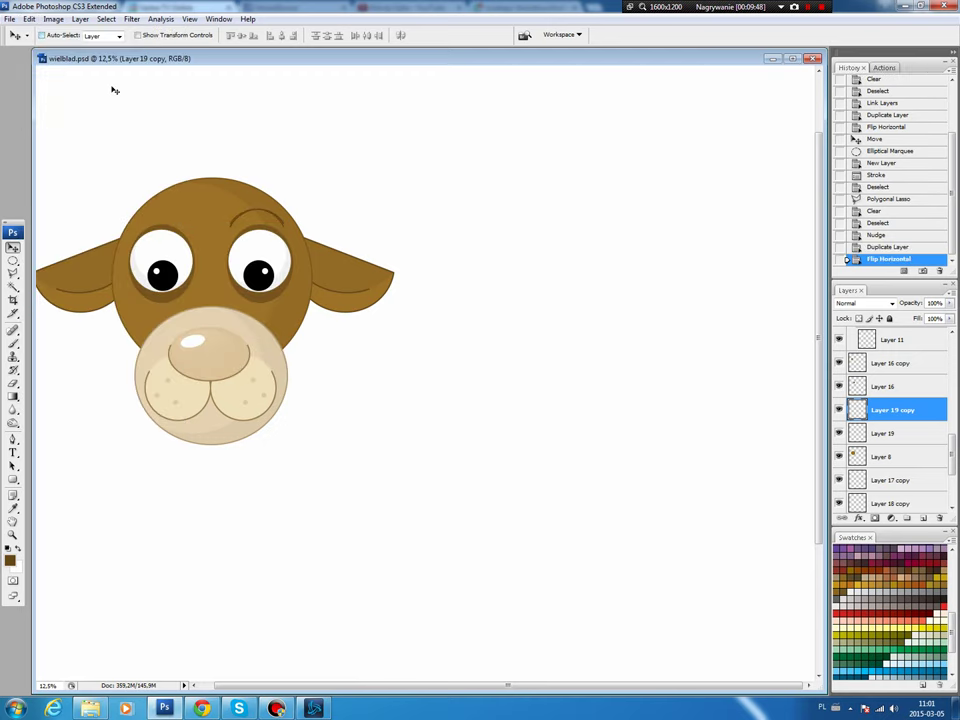
mouse_move(264, 238)
left_mouse_down()
mouse_move(190, 240)
mouse_move(170, 218)
left_mouse_up()
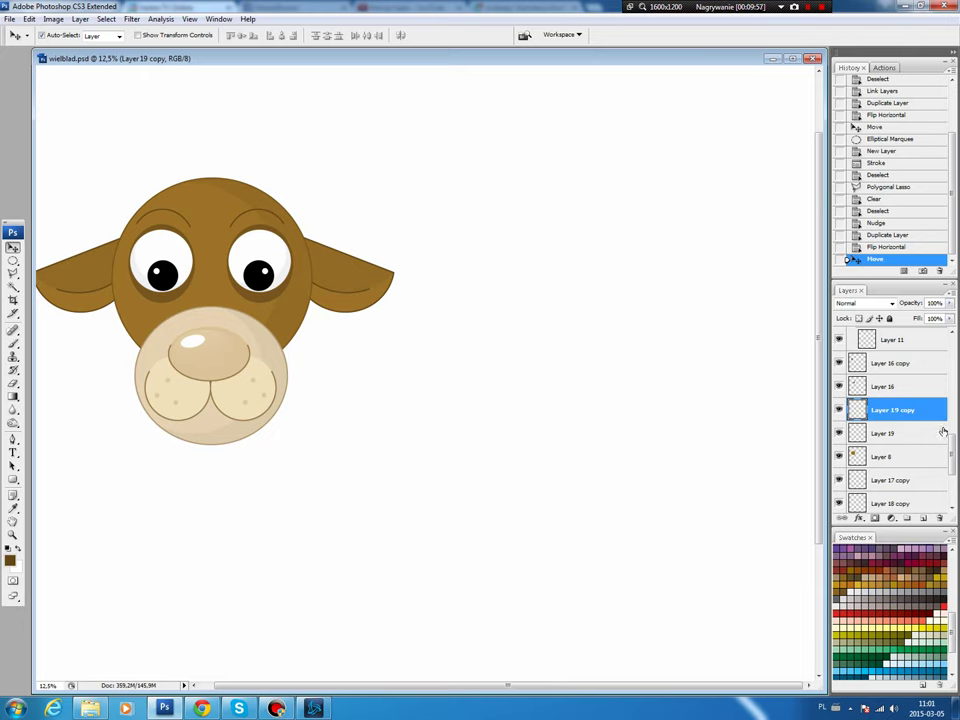
Select Layer 15 through the other head layers and drag them into new Group 3.
mouse_move(952, 458)
left_mouse_down()
mouse_move(952, 510)
mouse_move(952, 458)
left_mouse_up()
left_click(880, 476)
scroll(952, 458, "up", 3)
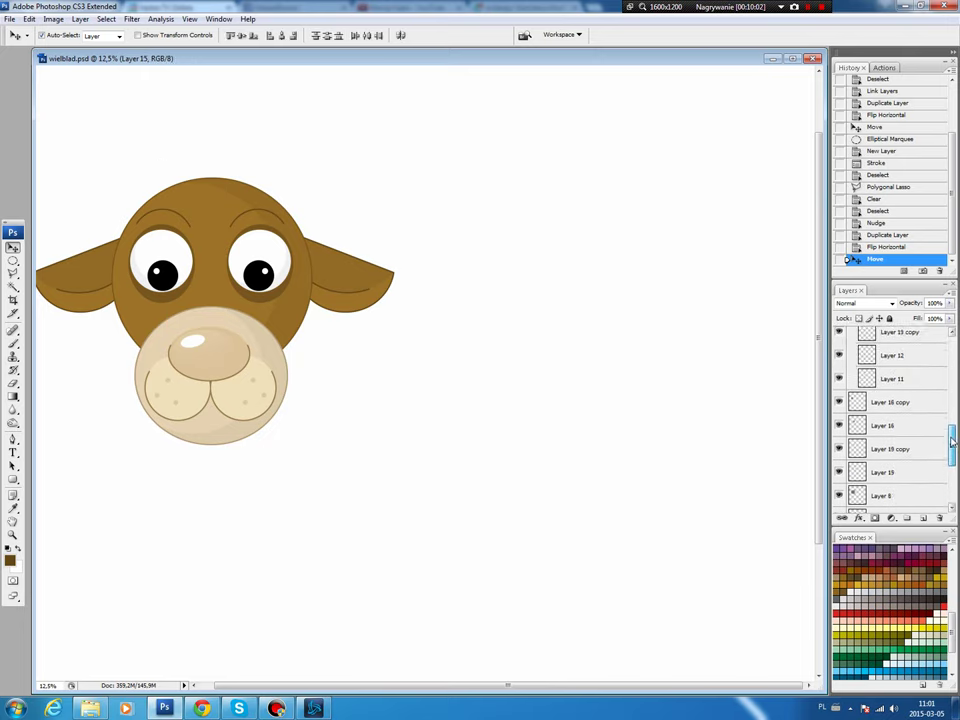
left_click(883, 426, "shift")
left_click_drag(883, 430, 896, 516)
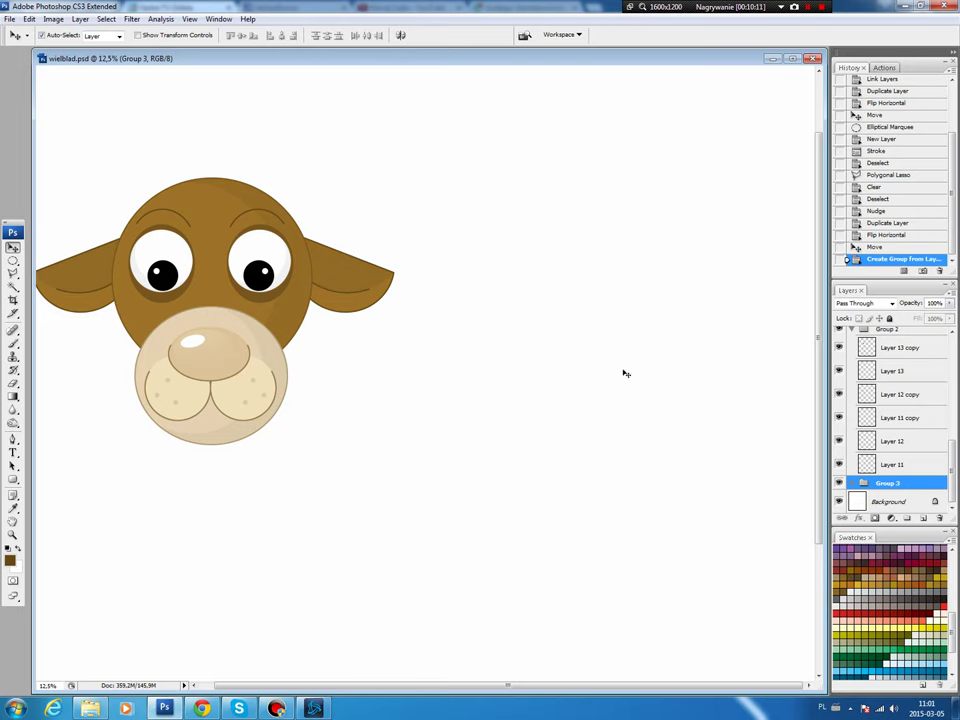
key("p")
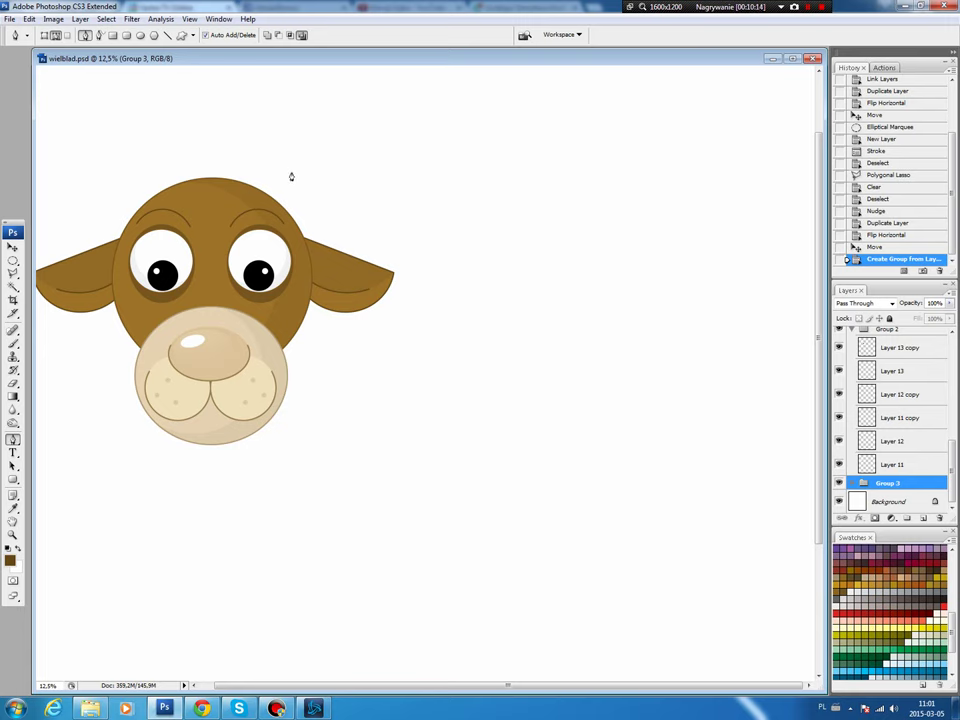
Draw a closed Pen path for the tuft above the head and curve its anchors.
left_click(261, 182)
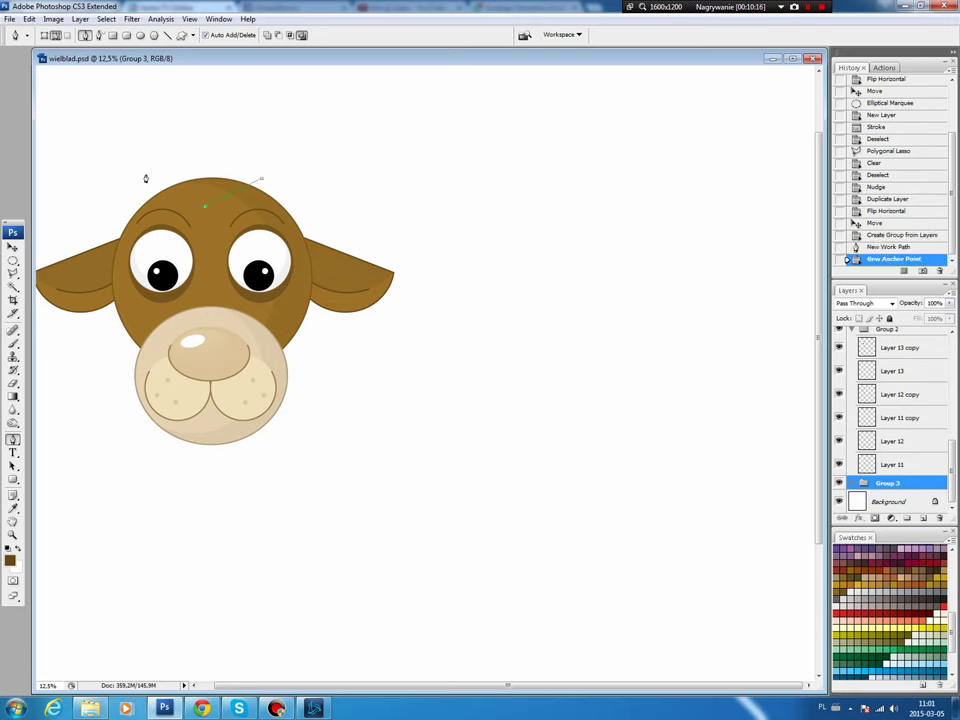
mouse_move(152, 163)
left_mouse_down()
mouse_move(168, 170)
mouse_move(200, 151)
left_mouse_up()
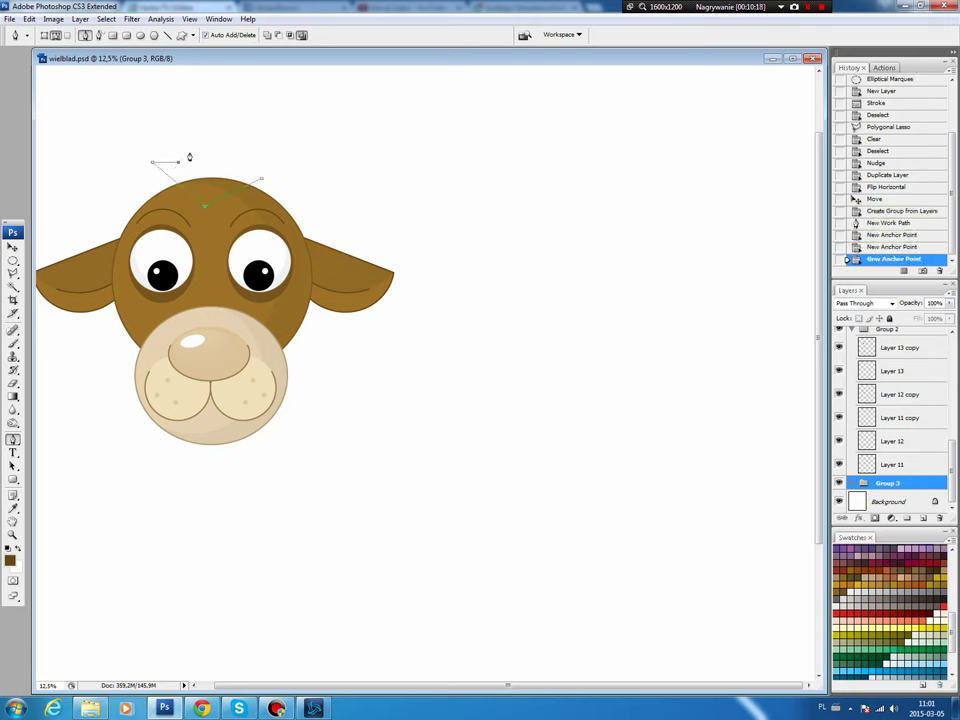
left_click(218, 170)
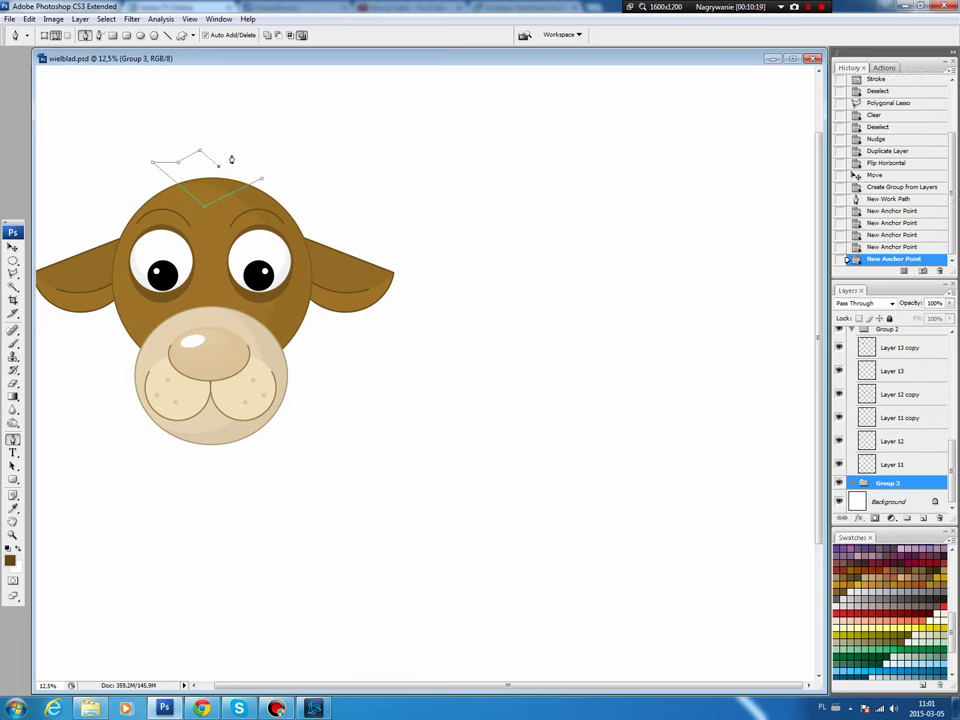
left_click(206, 204)
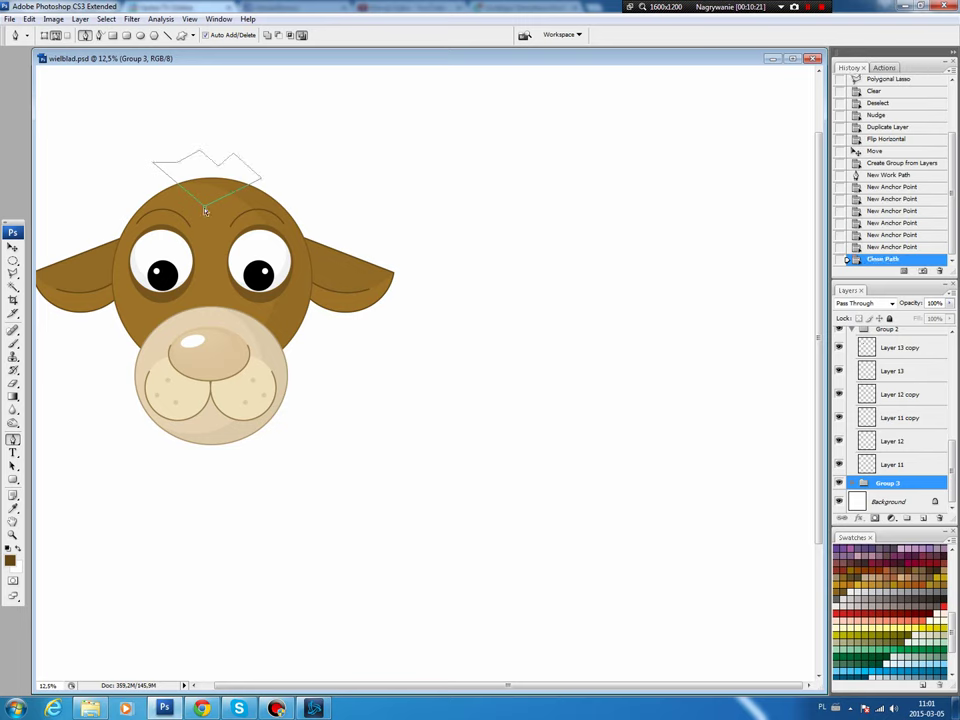
left_click_drag(204, 210, 250, 210)
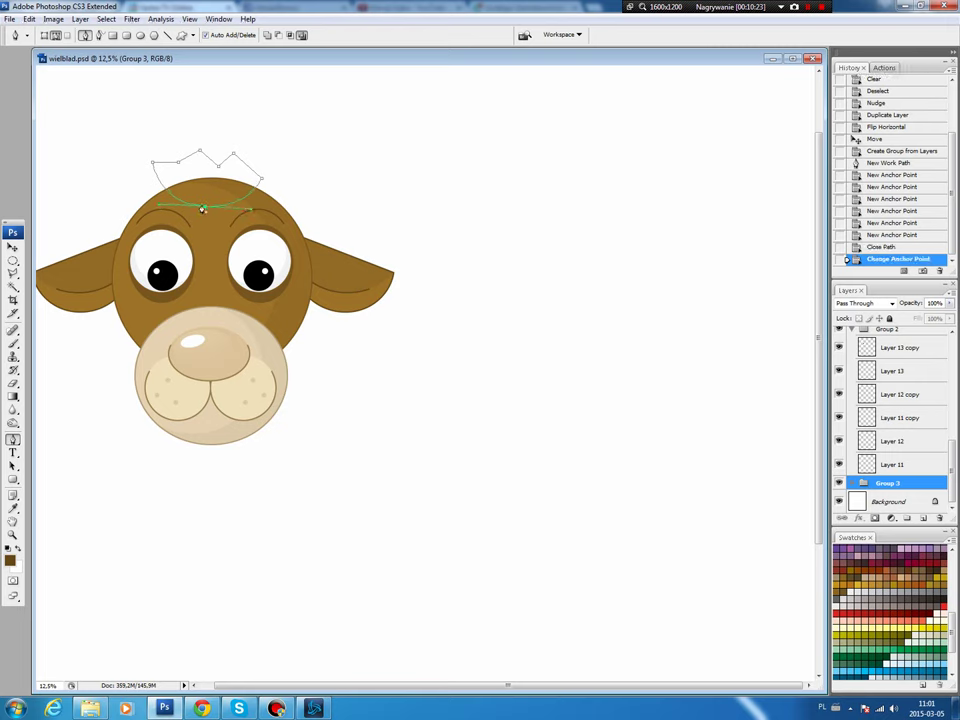
mouse_move(178, 161)
left_mouse_down()
mouse_move(152, 161)
mouse_move(215, 152)
left_mouse_up()
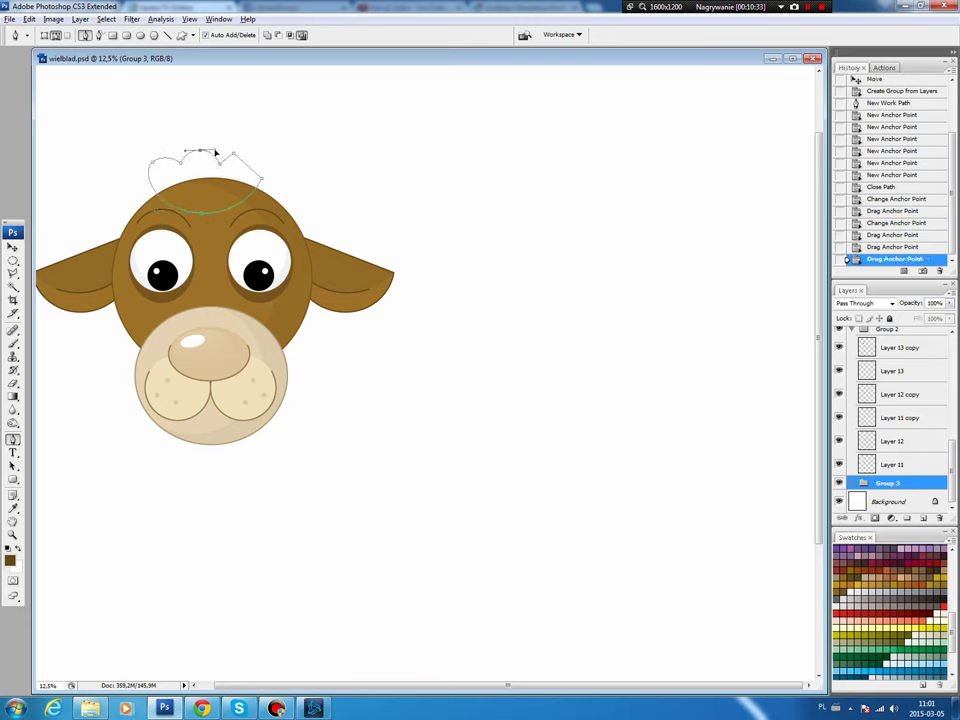
Curve the tuft path's left point and top-right bump into scallops, removing a right-side anchor.
mouse_move(152, 161)
left_mouse_down()
mouse_move(140, 180)
mouse_move(139, 165)
mouse_move(182, 152)
left_mouse_up()
left_click(220, 165, "ctrl")
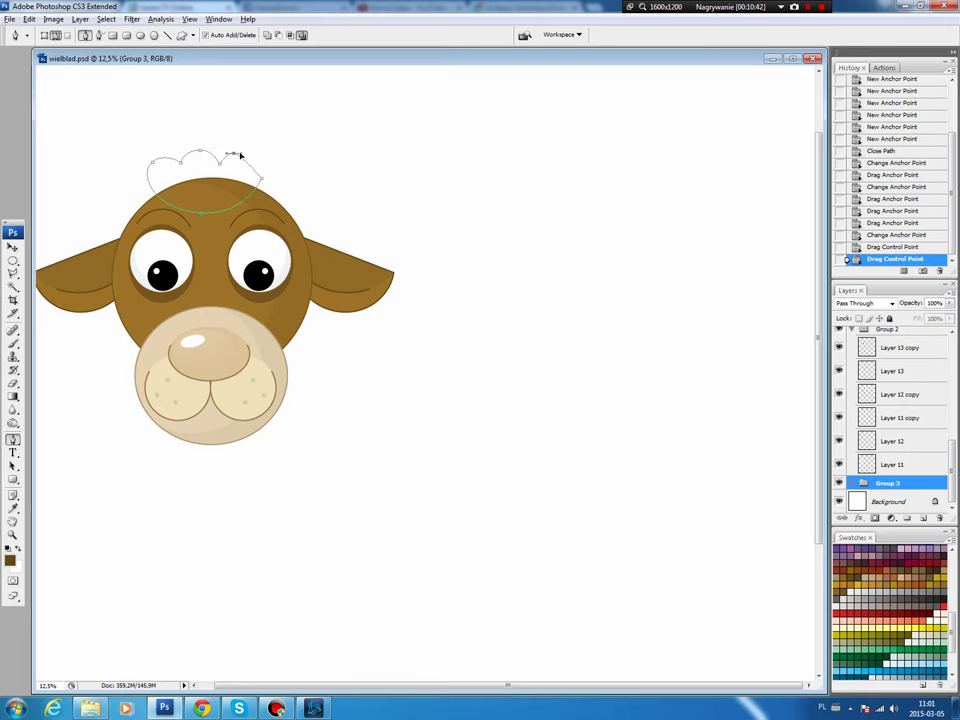
mouse_move(232, 157)
left_mouse_down()
mouse_move(258, 154)
mouse_move(178, 168)
left_mouse_up()
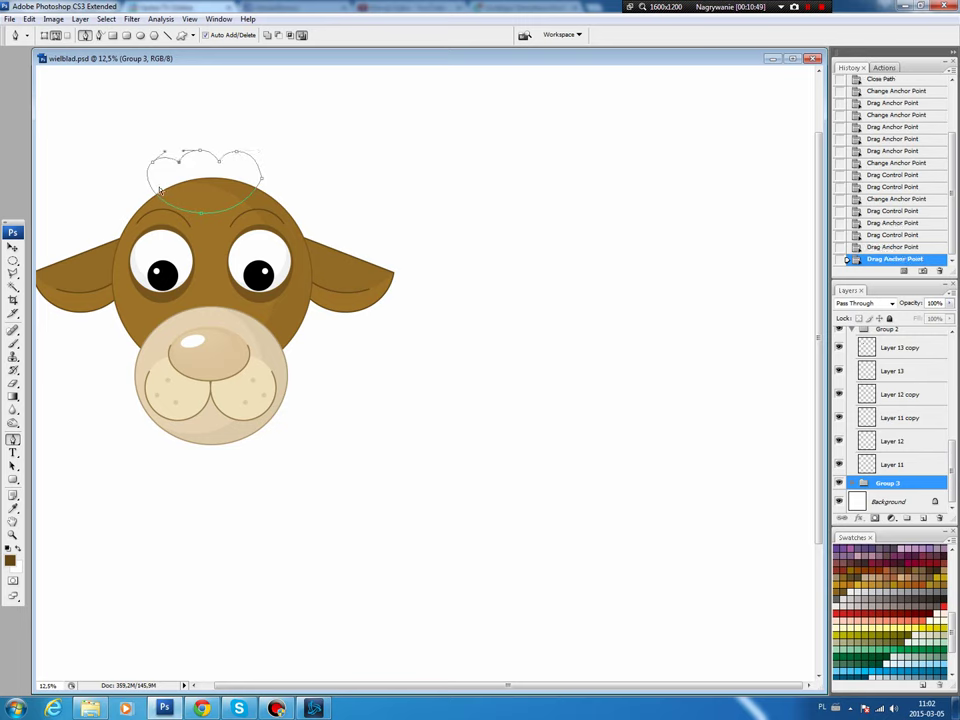
left_click(259, 182)
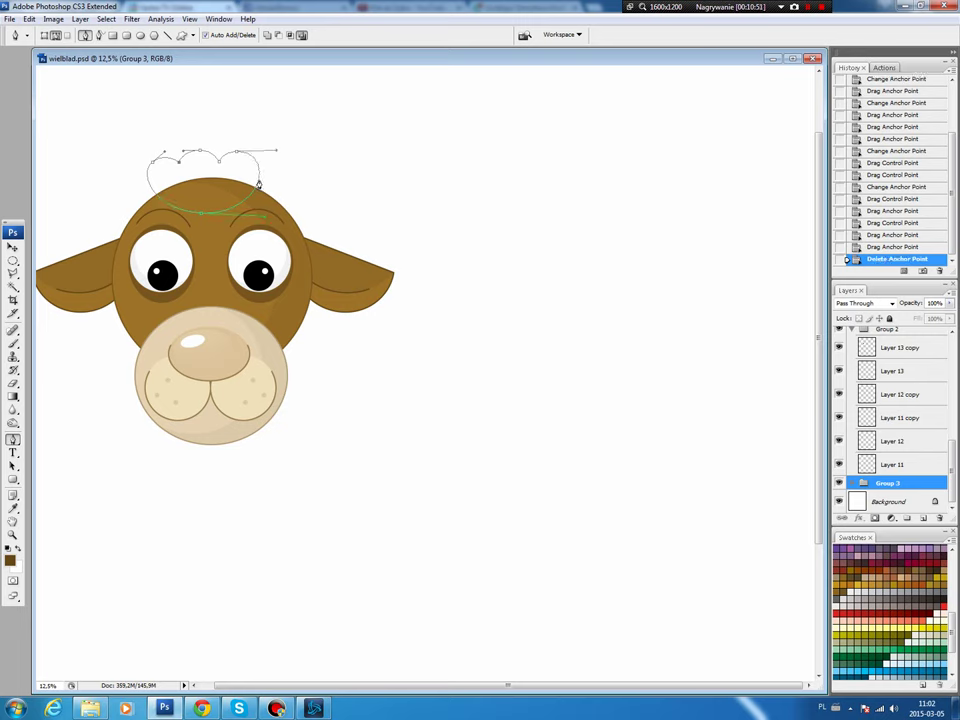
left_click_drag(280, 180, 276, 183)
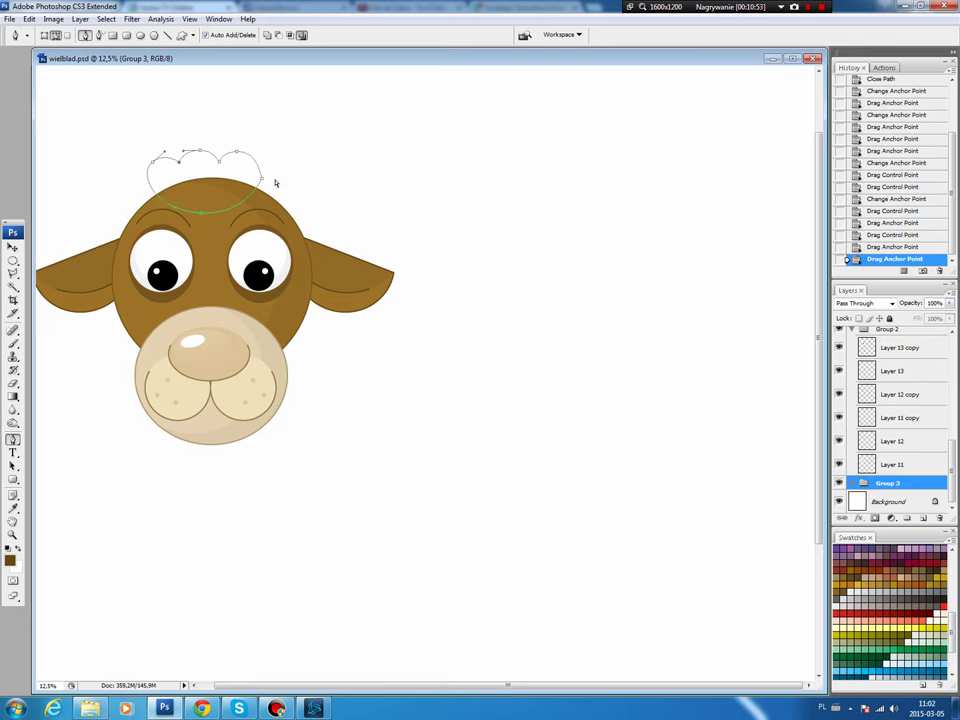
left_click(260, 184)
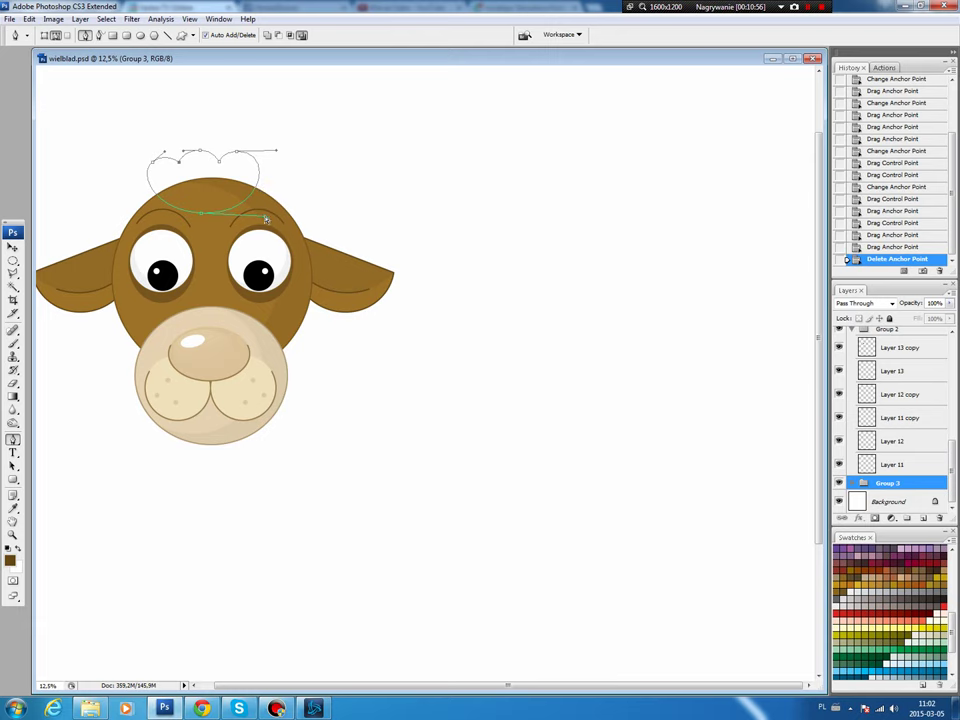
left_click_drag(276, 150, 271, 156)
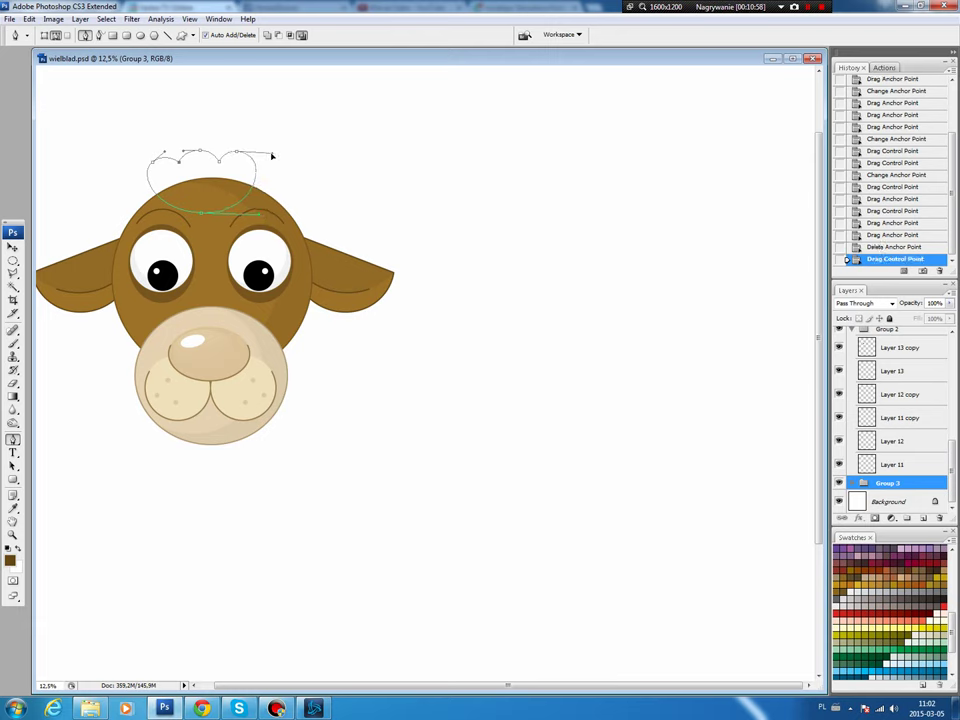
mouse_move(151, 163)
left_mouse_down()
mouse_move(131, 179)
mouse_move(186, 150)
mouse_move(170, 153)
mouse_move(198, 203)
left_mouse_up()
left_click(153, 165)
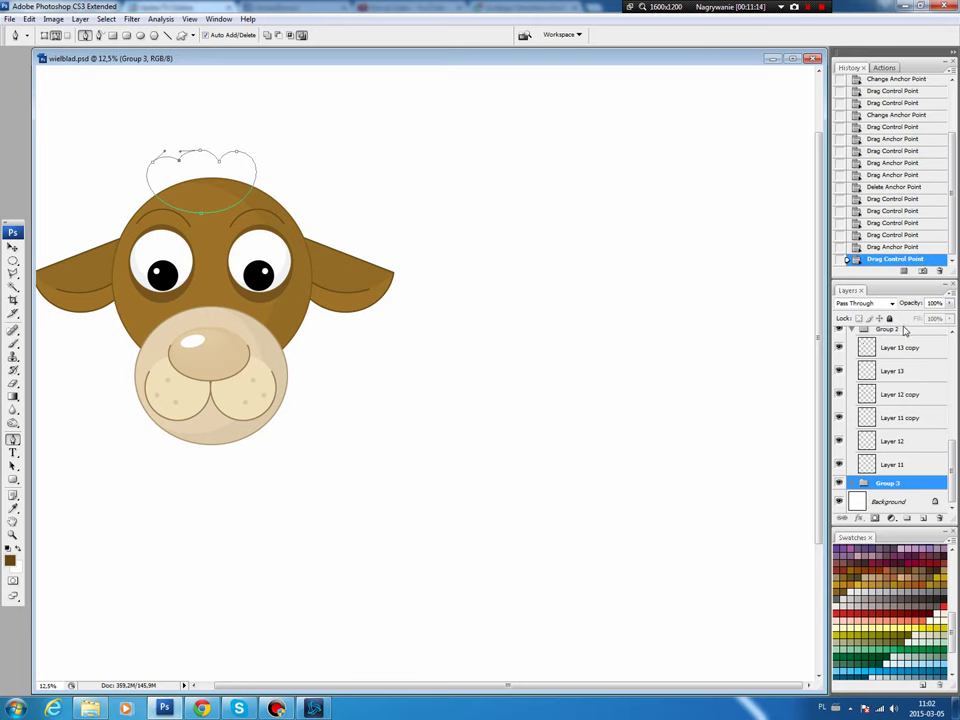
Load the hair tuft work path as a selection from the Paths panel.
left_click(219, 19)
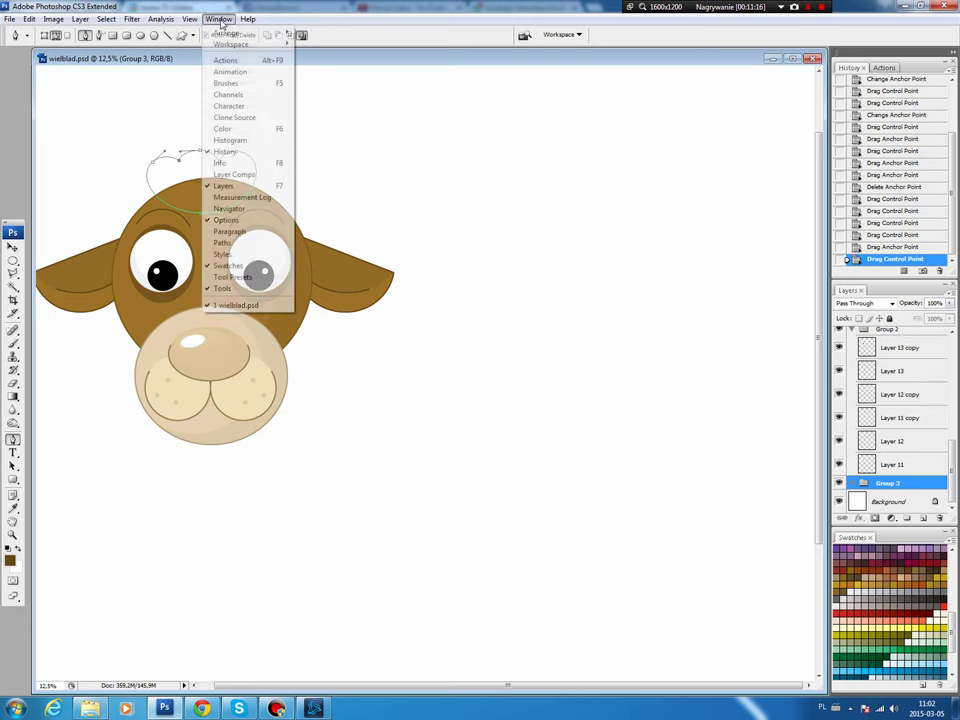
left_click(220, 243)
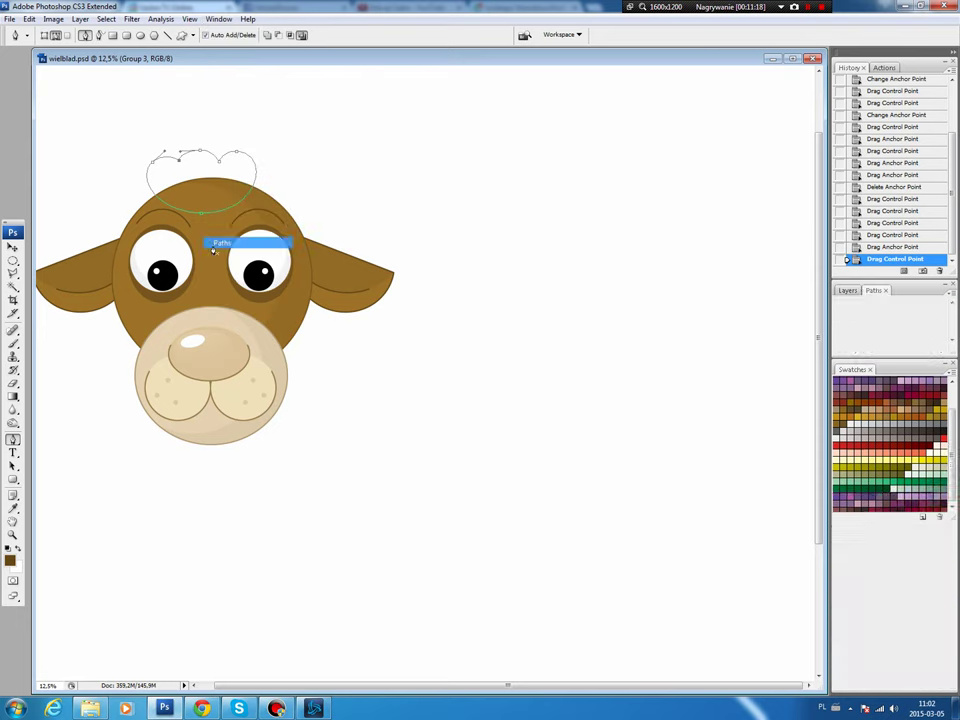
left_click(845, 306, "ctrl")
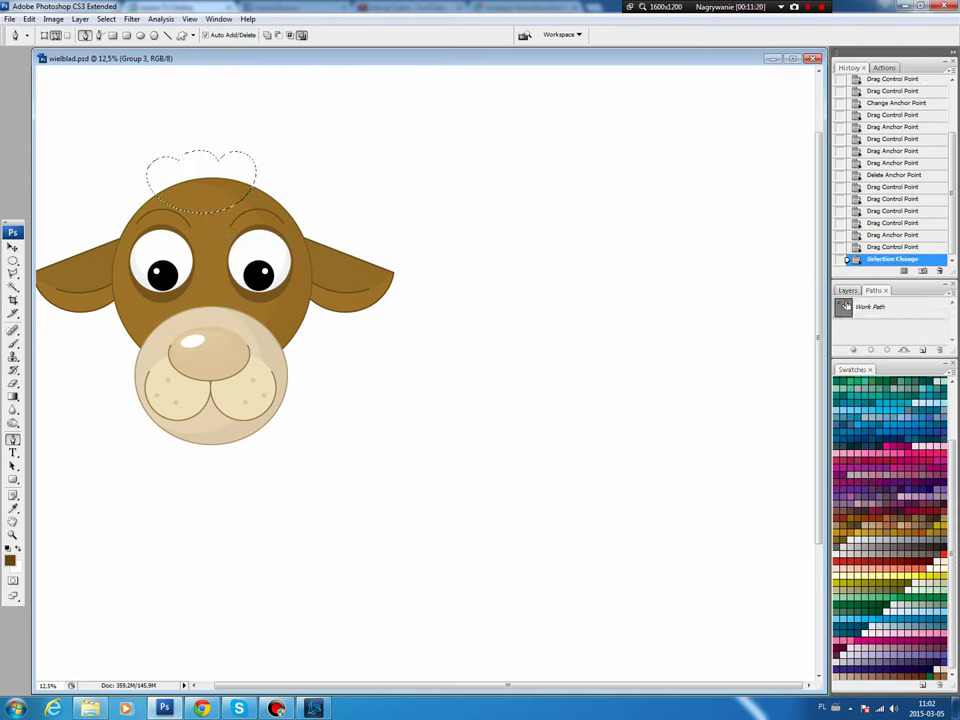
left_click_drag(886, 363, 881, 472)
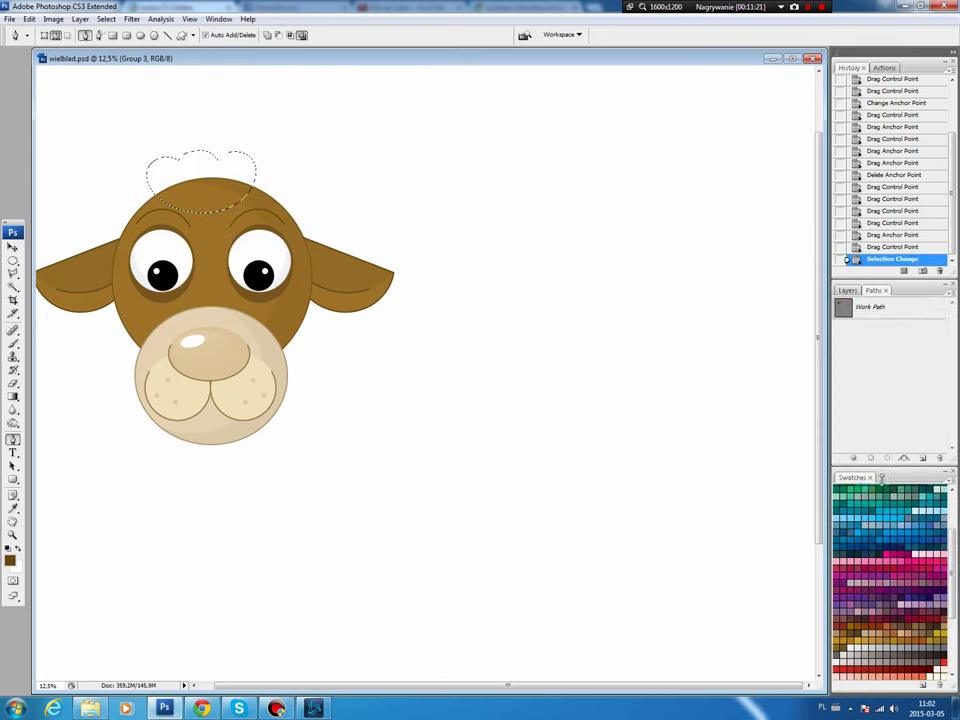
key("F7")
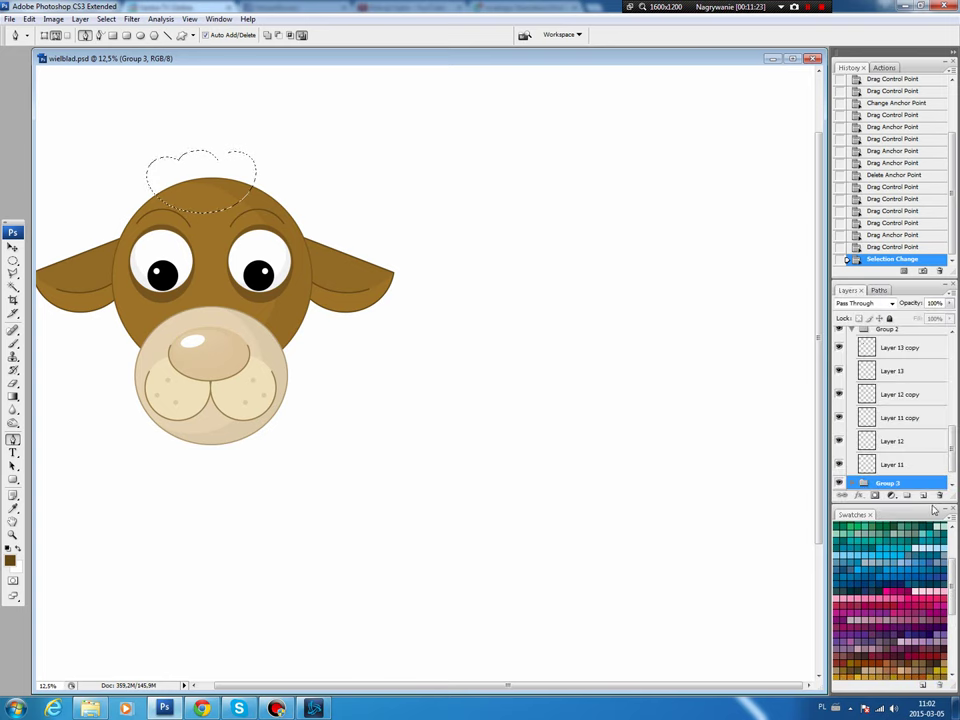
Fill the tuft dark brown on new Layer 20 and move it above Group 2.
key("ctrl+shift+alt+n")
key("b")
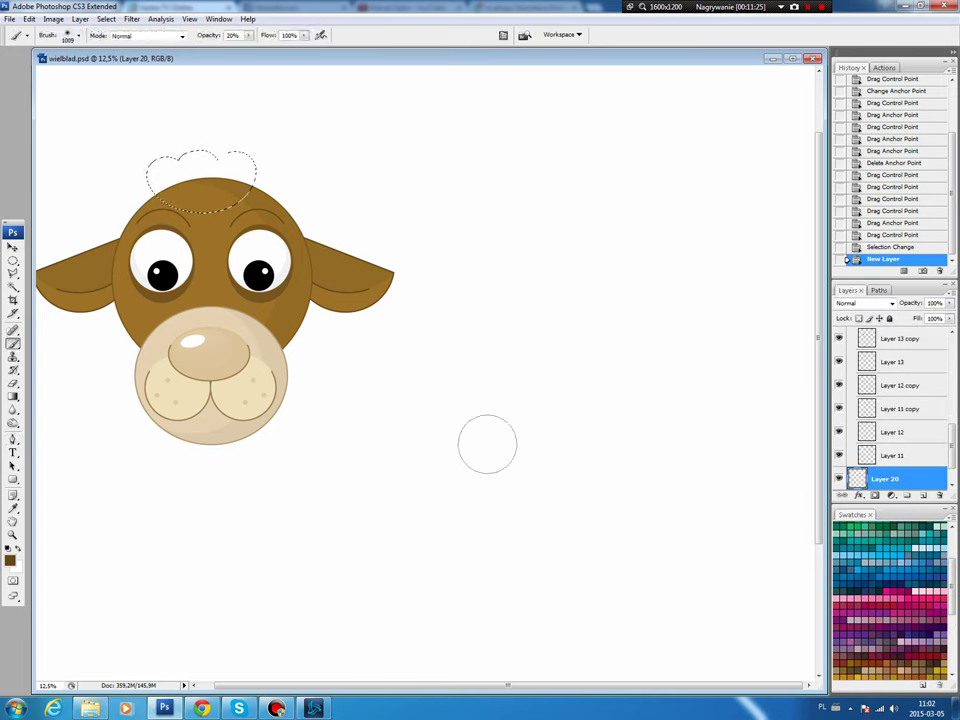
left_click_drag(953, 600, 954, 546)
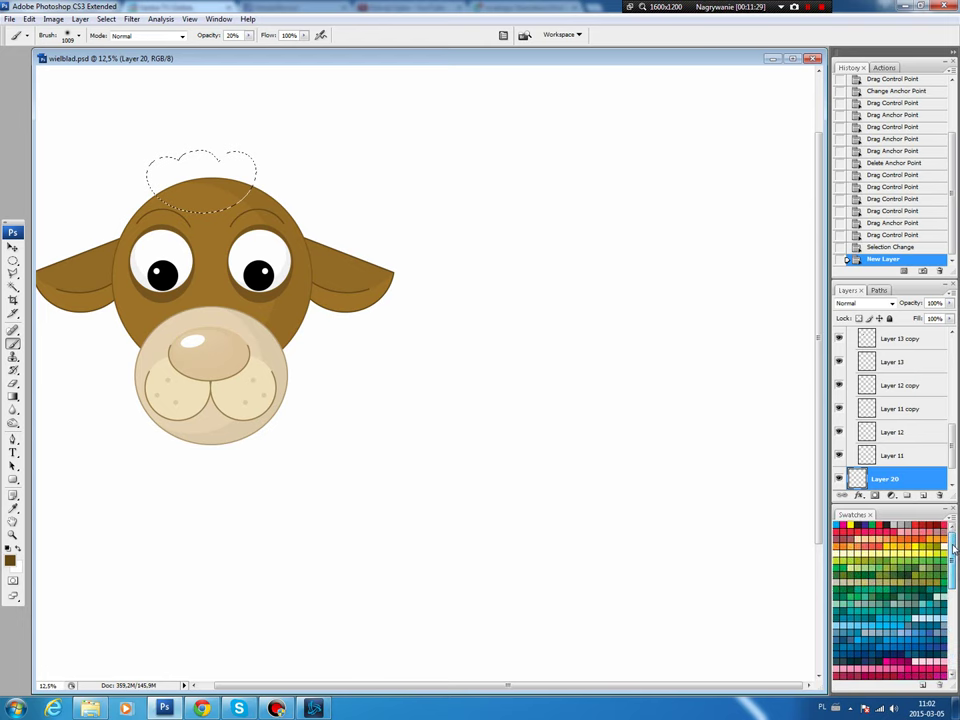
left_click_drag(954, 546, 954, 600)
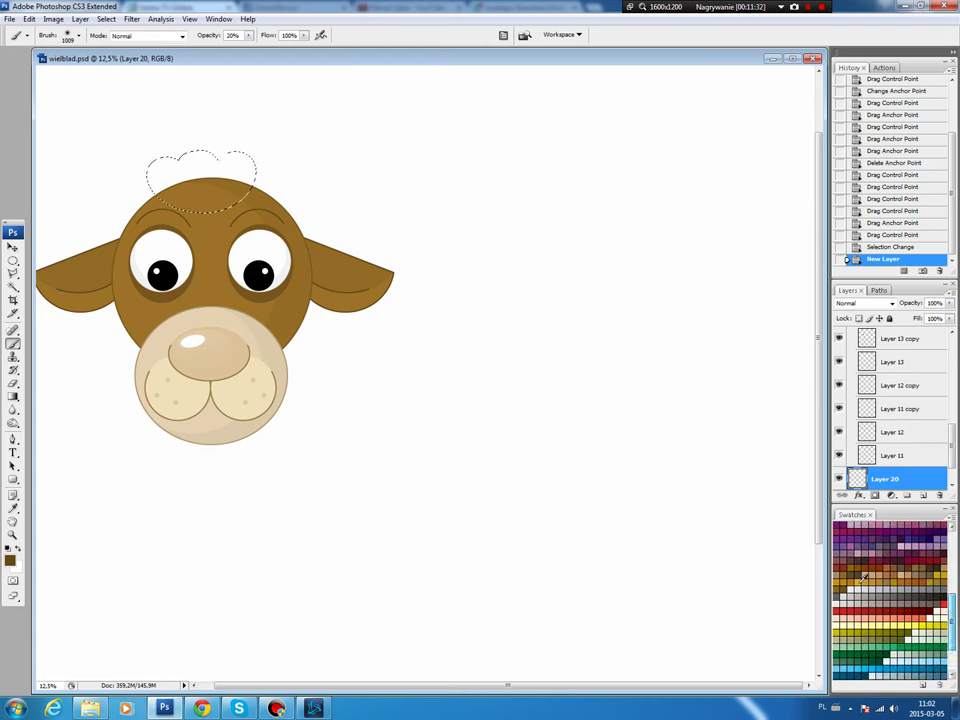
key("alt+BackSpace")
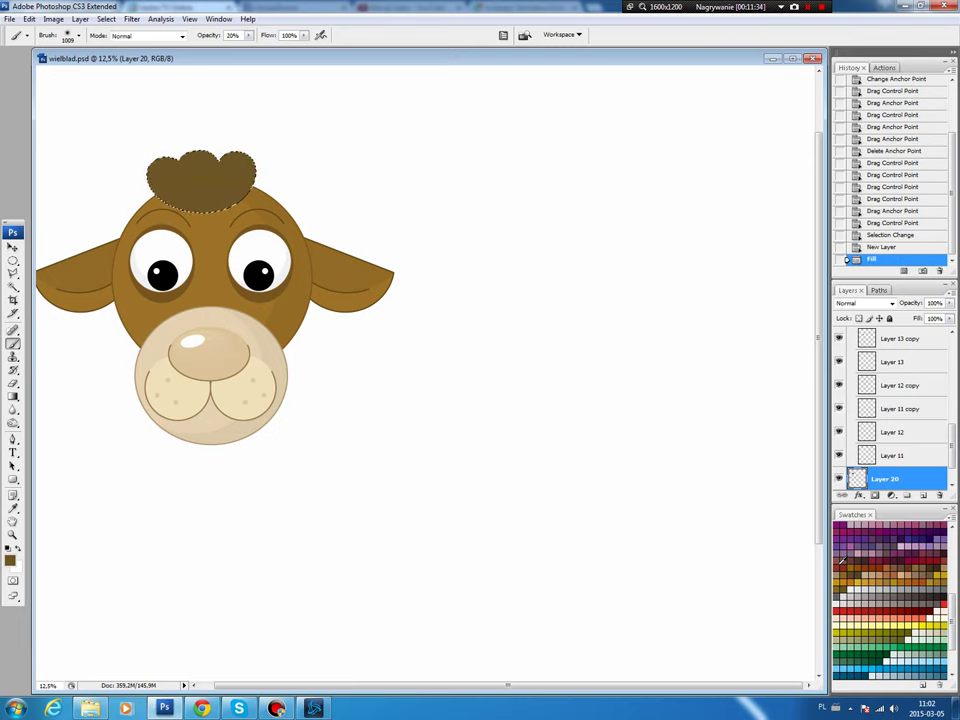
key("ctrl+d")
key("v")
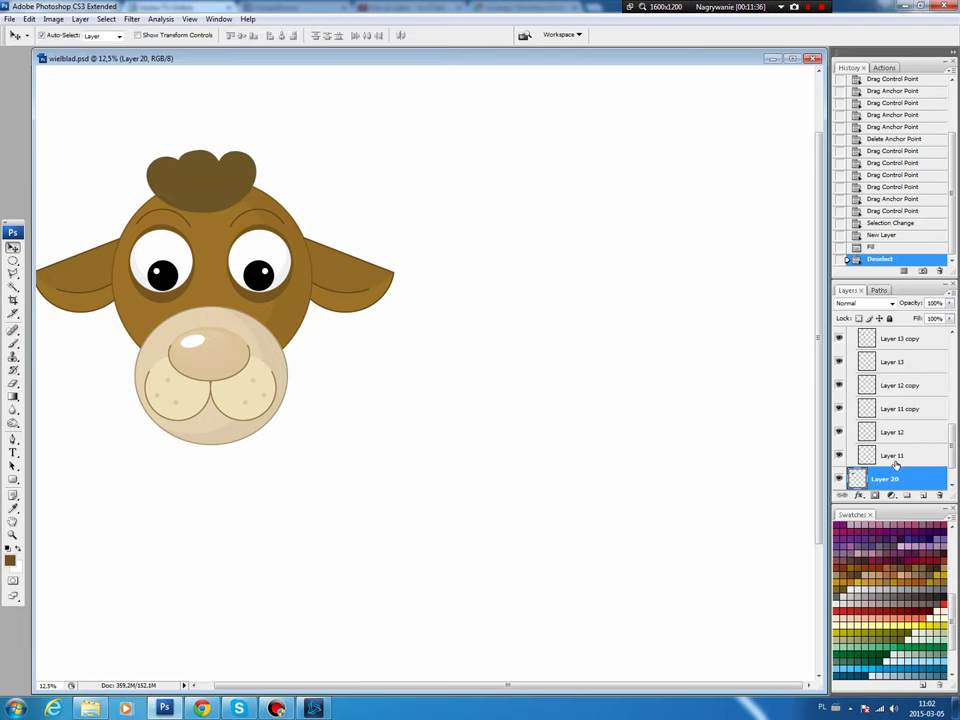
mouse_move(888, 480)
left_mouse_down()
mouse_move(896, 362)
mouse_move(896, 385)
left_mouse_up()
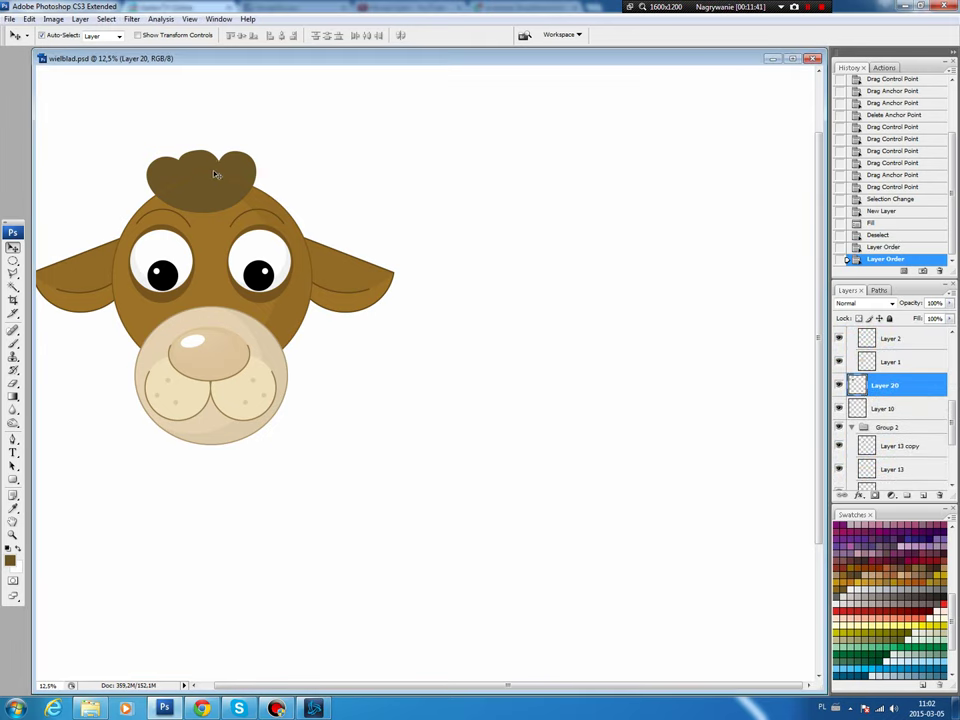
Fill an oval inner curl on the tuft with dark brown.
key("m")
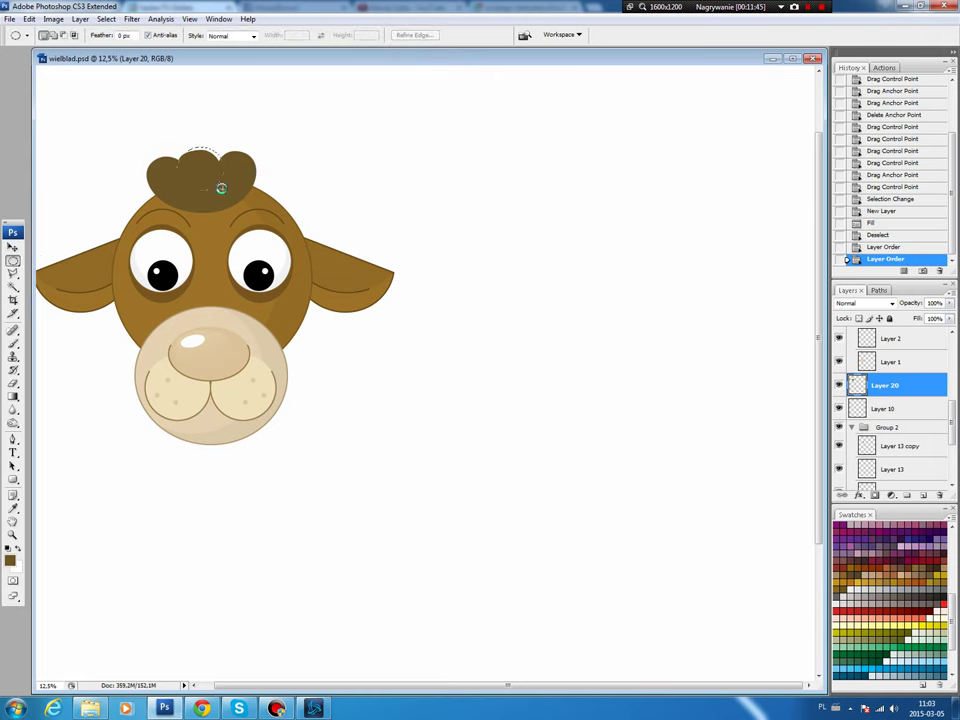
mouse_move(176, 148)
left_mouse_down()
mouse_move(221, 187)
mouse_move(212, 175)
left_mouse_up()
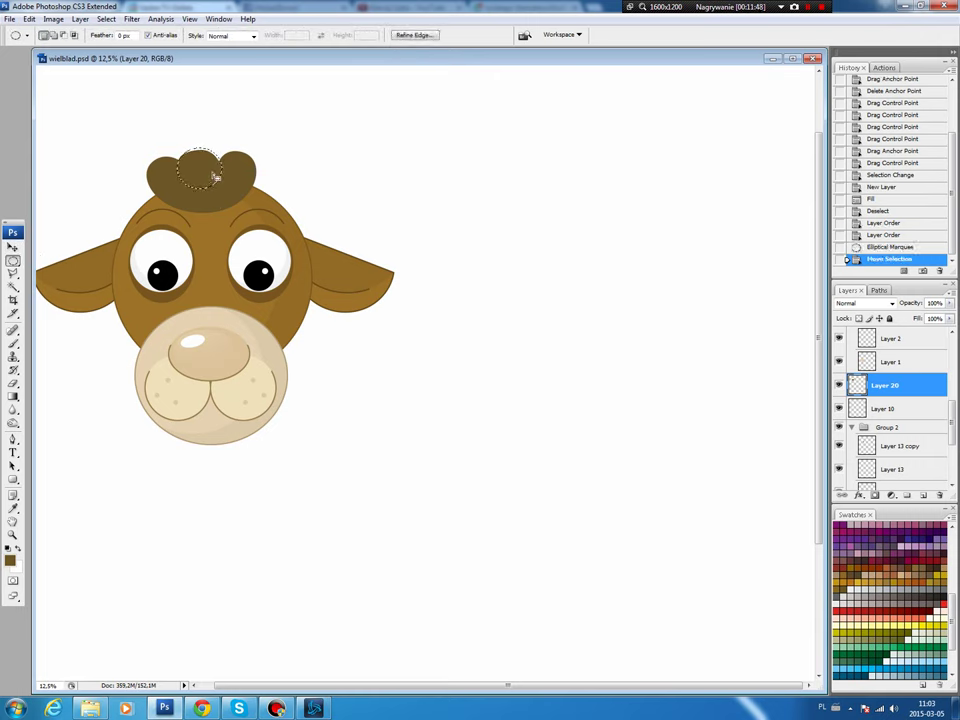
key("alt+BackSpace")
key("ctrl+d")
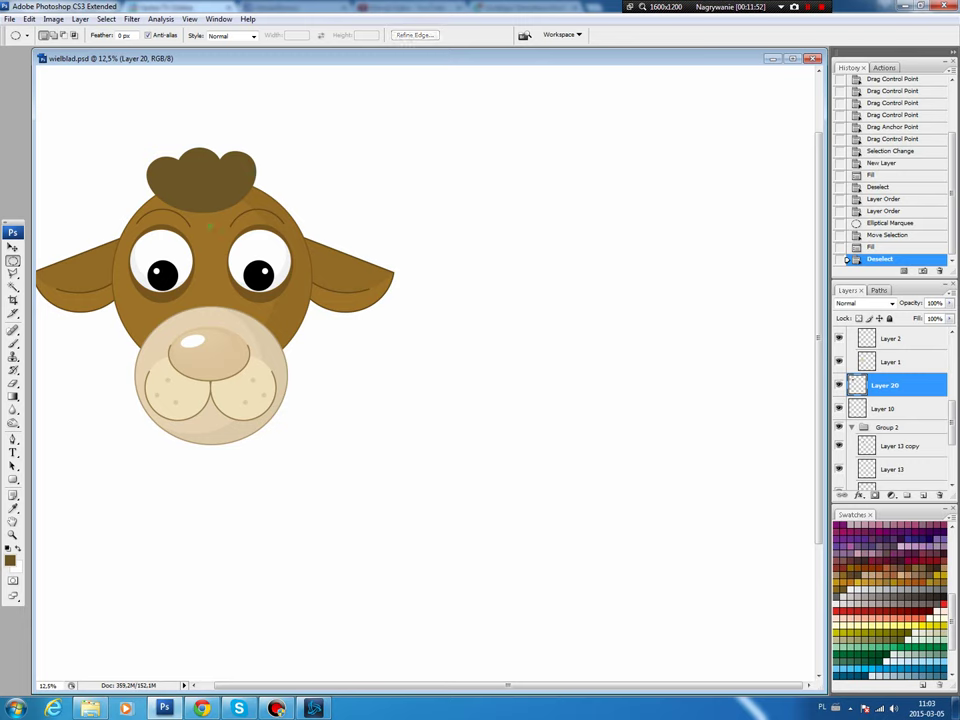
Shift the tuft's upper part with Hue/Saturation (Hue +3, Saturation +15).
left_click_drag(140, 114, 238, 192)
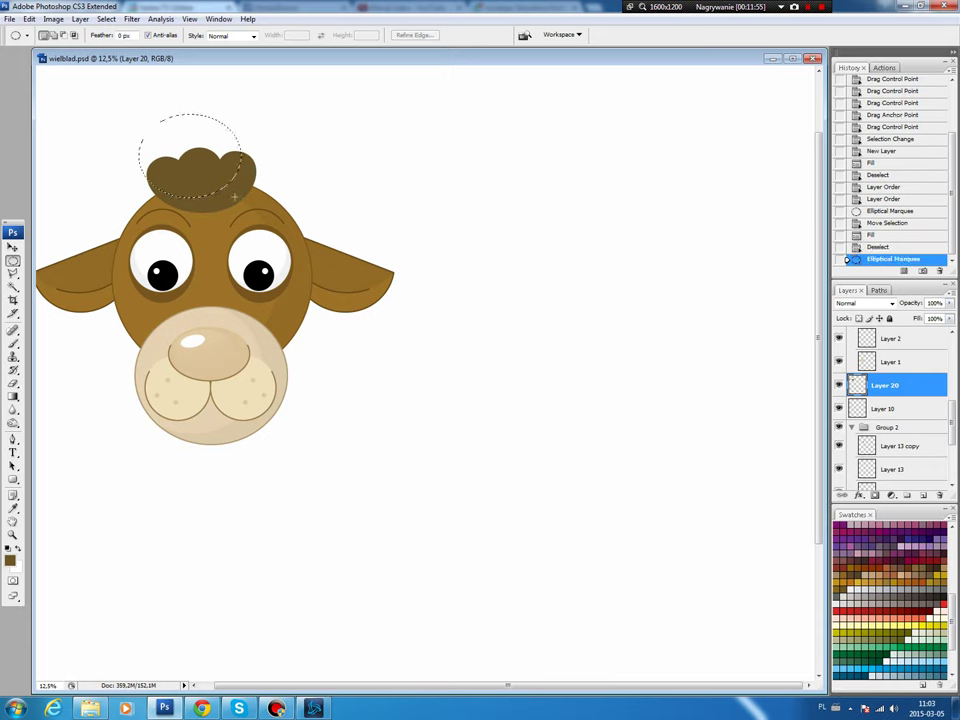
key("ctrl+u")
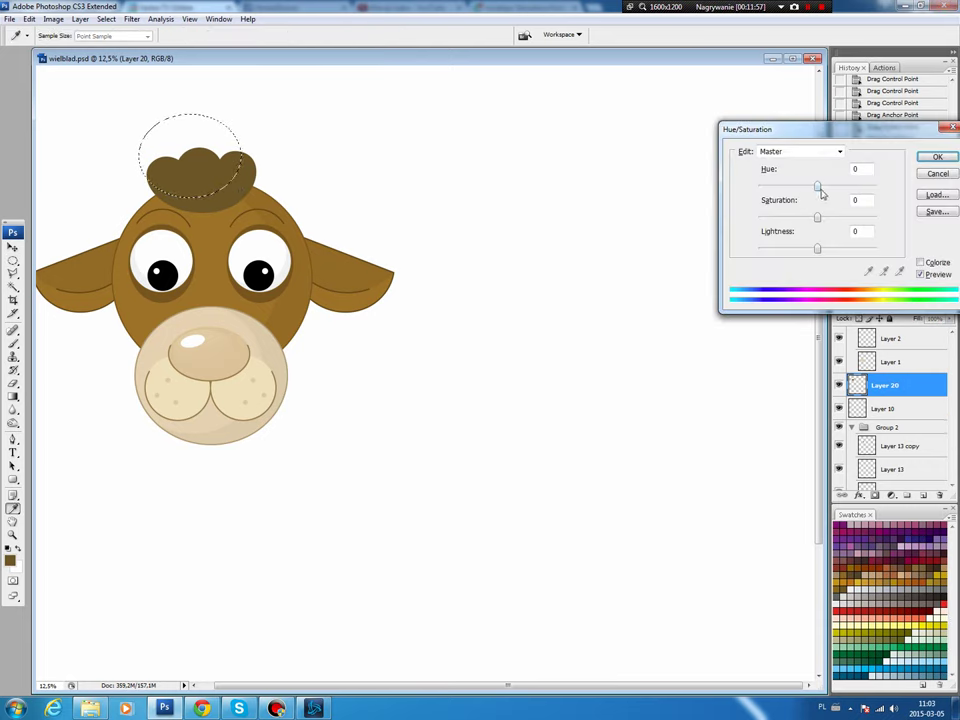
mouse_move(817, 187)
left_mouse_down()
mouse_move(826, 219)
mouse_move(818, 250)
left_mouse_up()
left_click(940, 156)
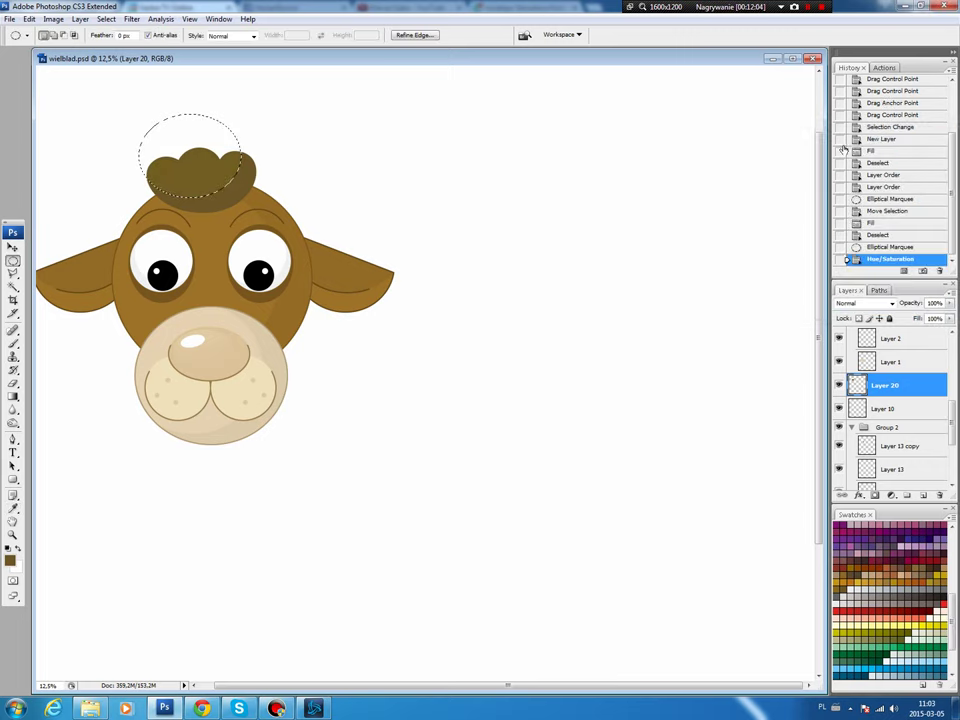
key("ctrl+d")
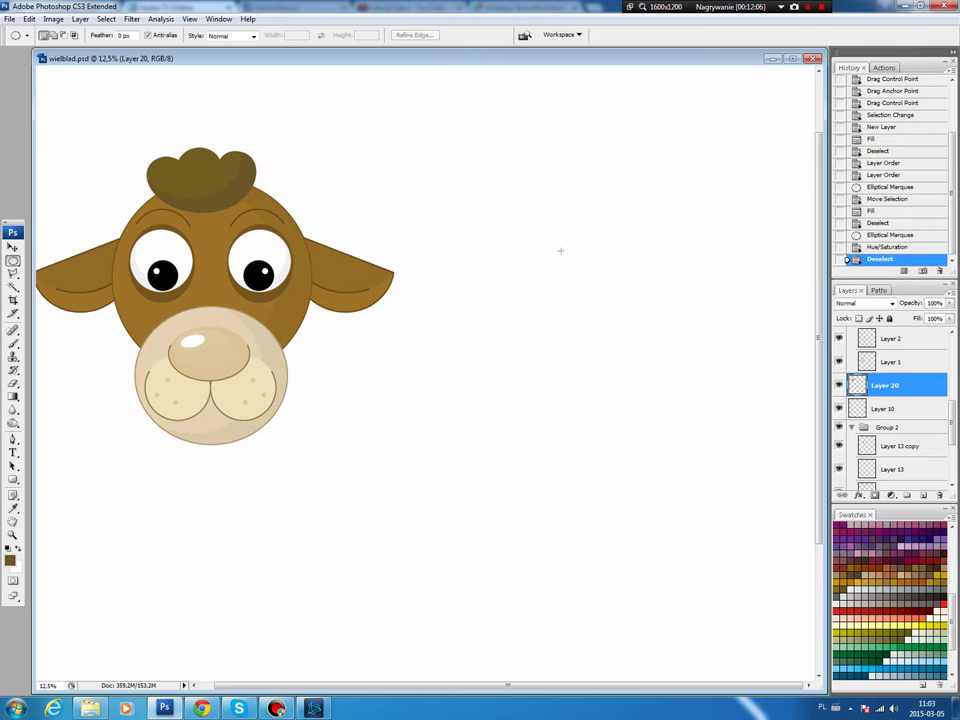
Stroke the tuft outline in dark brown #4b3a14 on new Layer 21.
left_click(857, 385, "ctrl")
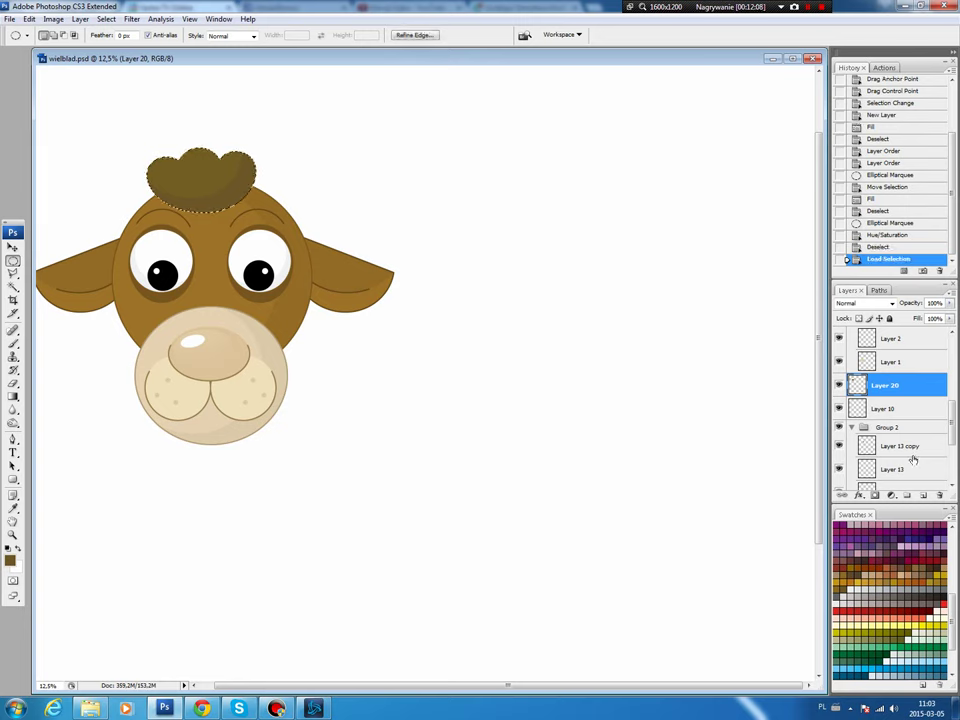
left_click(922, 499)
key("b")
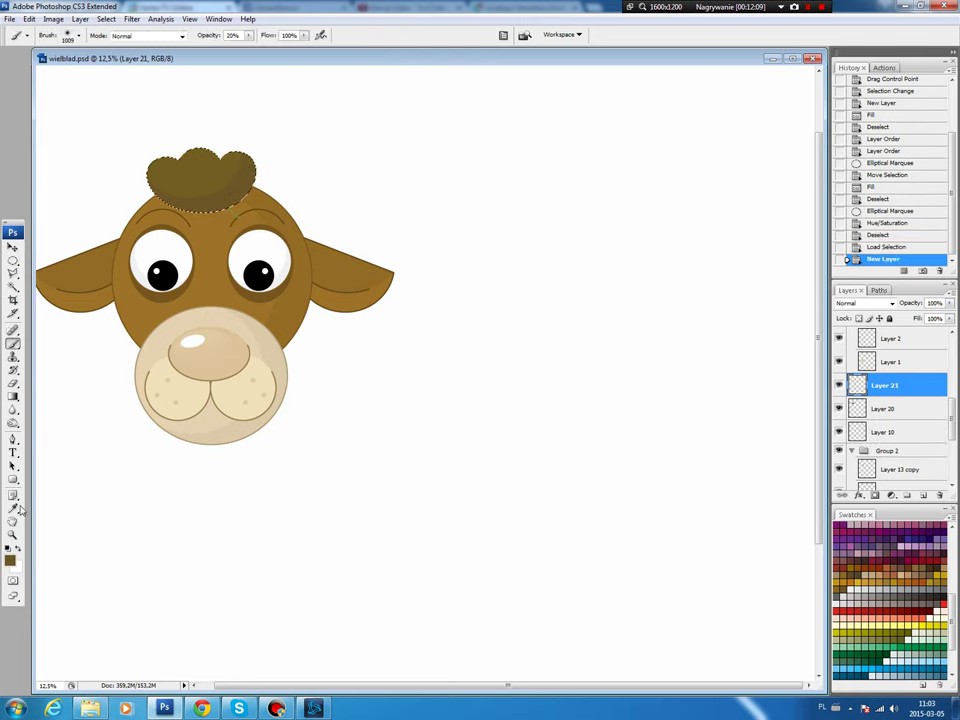
left_click(10, 562)
left_click(589, 589)
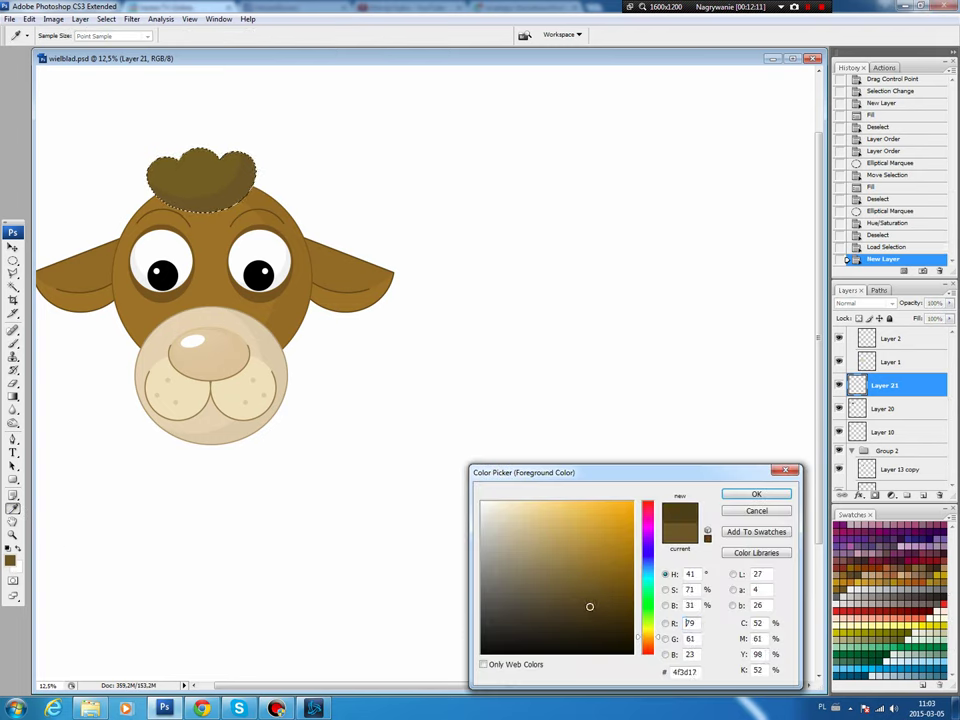
left_click(757, 494)
left_click(30, 19)
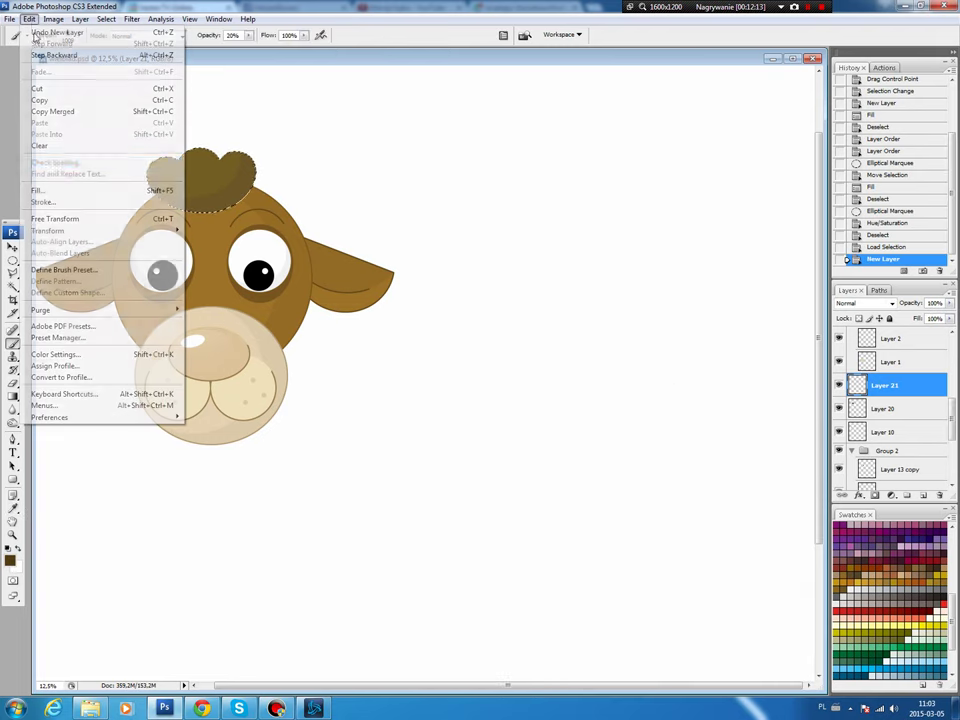
left_click(54, 205)
left_click(552, 197)
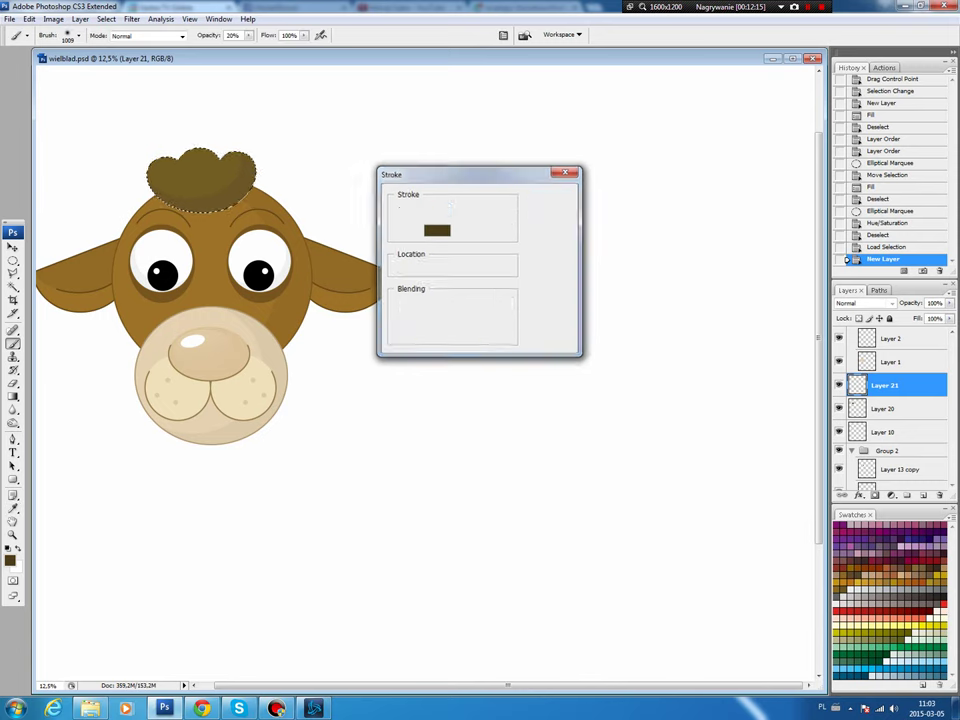
key("ctrl+d")
Link Layers 20 and 21, then rotate the tuft slightly and move it up-left.
key("v")
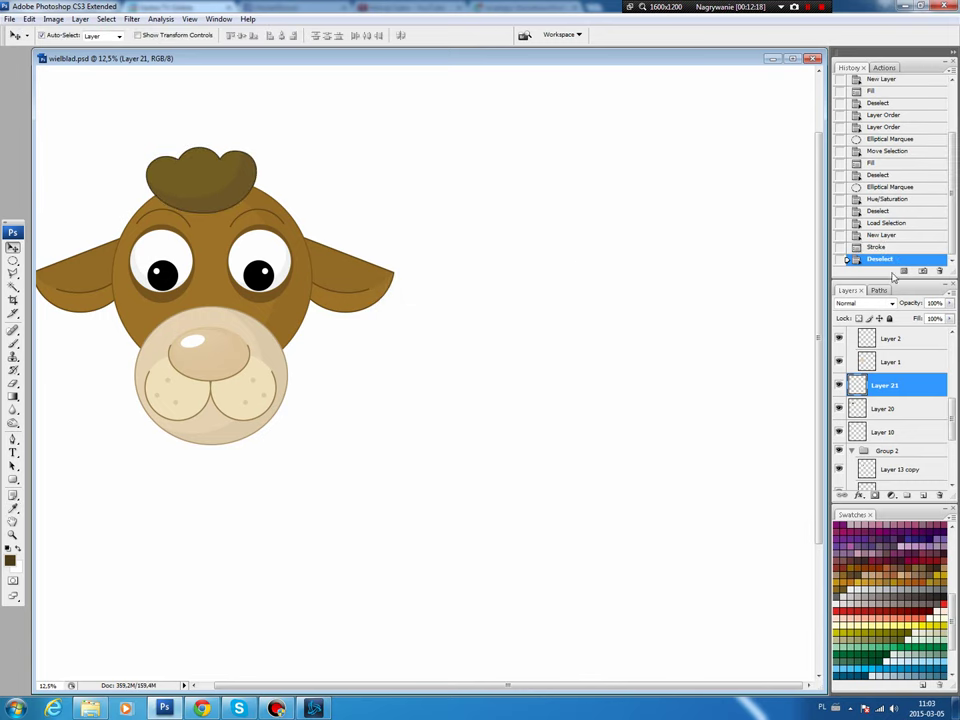
left_click(885, 408, "shift")
left_click(858, 495)
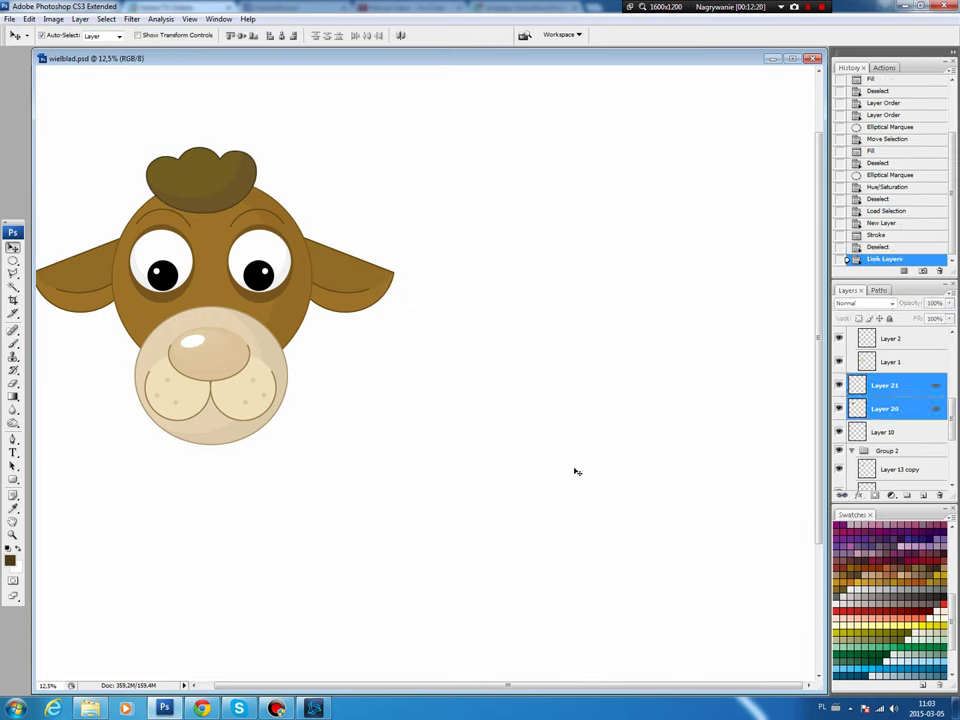
key("ctrl+t")
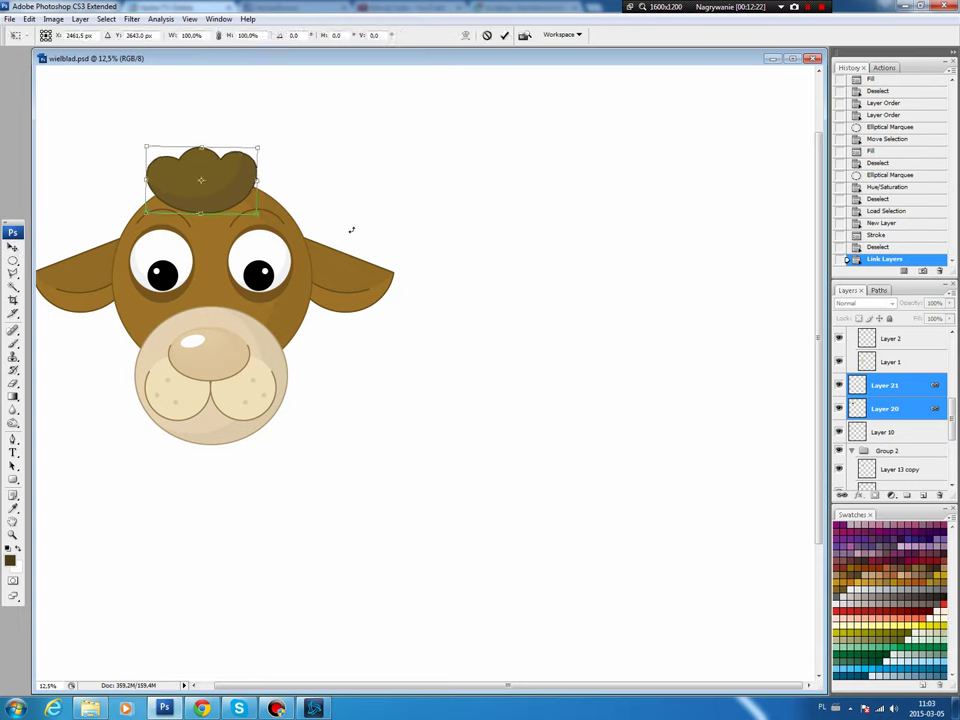
mouse_move(349, 227)
left_mouse_down()
mouse_move(340, 250)
mouse_move(350, 226)
left_mouse_up()
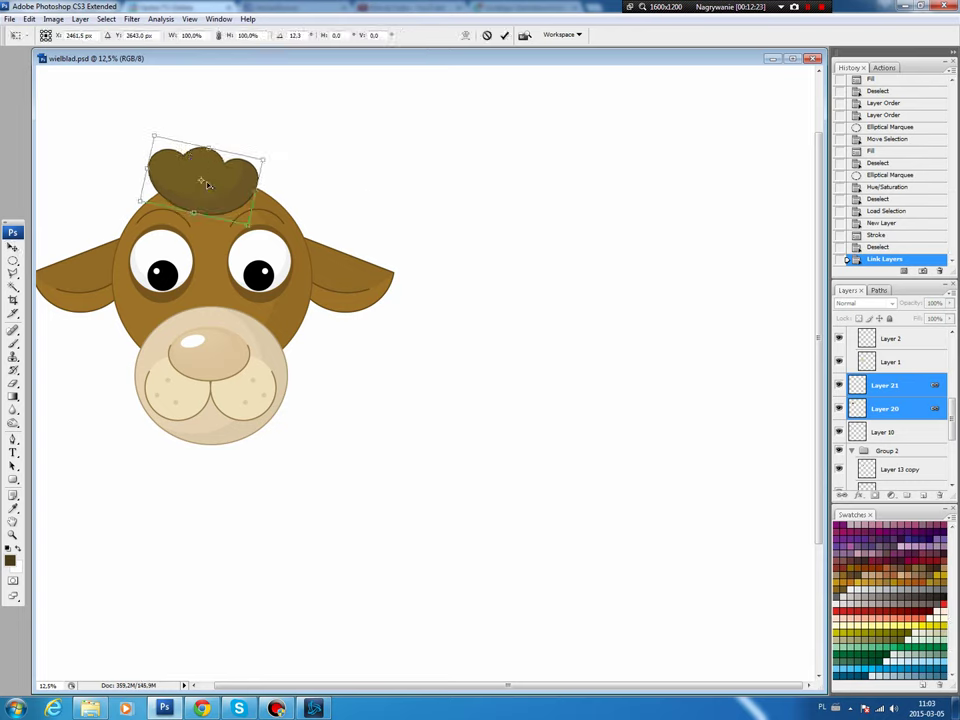
left_click_drag(227, 209, 211, 182)
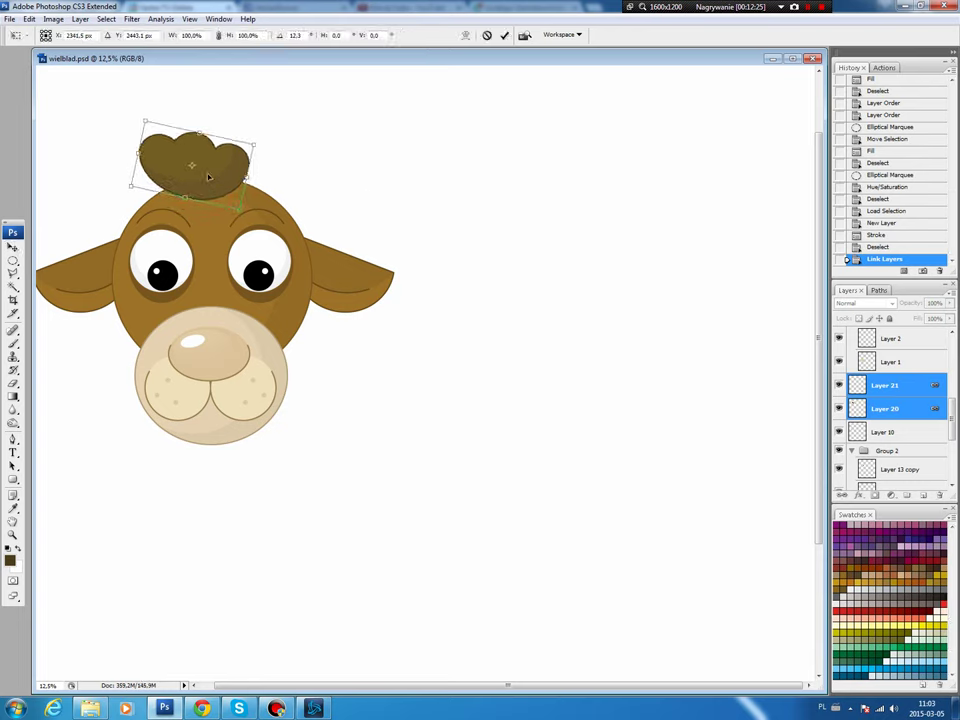
key("Return")
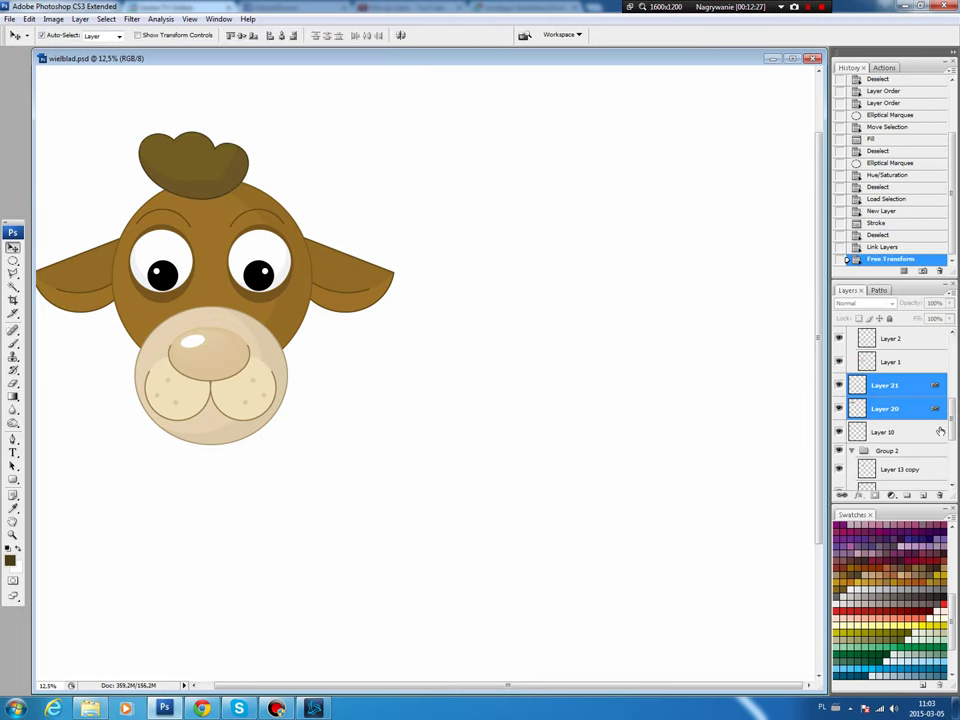
On the Background layer, start a pen path from below the eye to the nose and front leg.
scroll(942, 463, "down", 1)
scroll(942, 463, "down", 5)
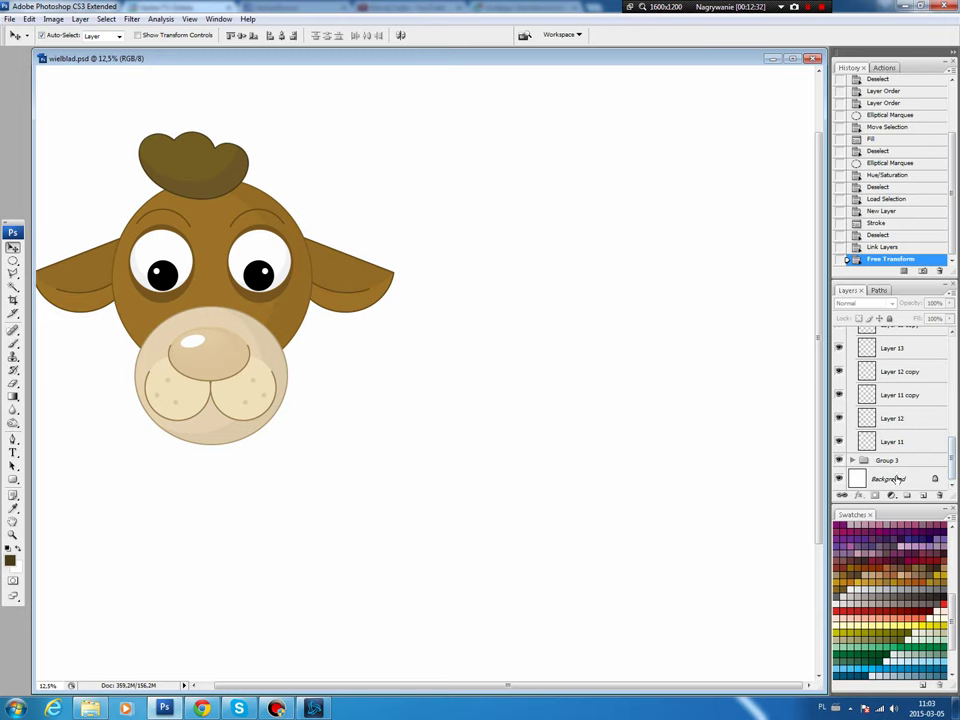
left_click(899, 478)
key("p")
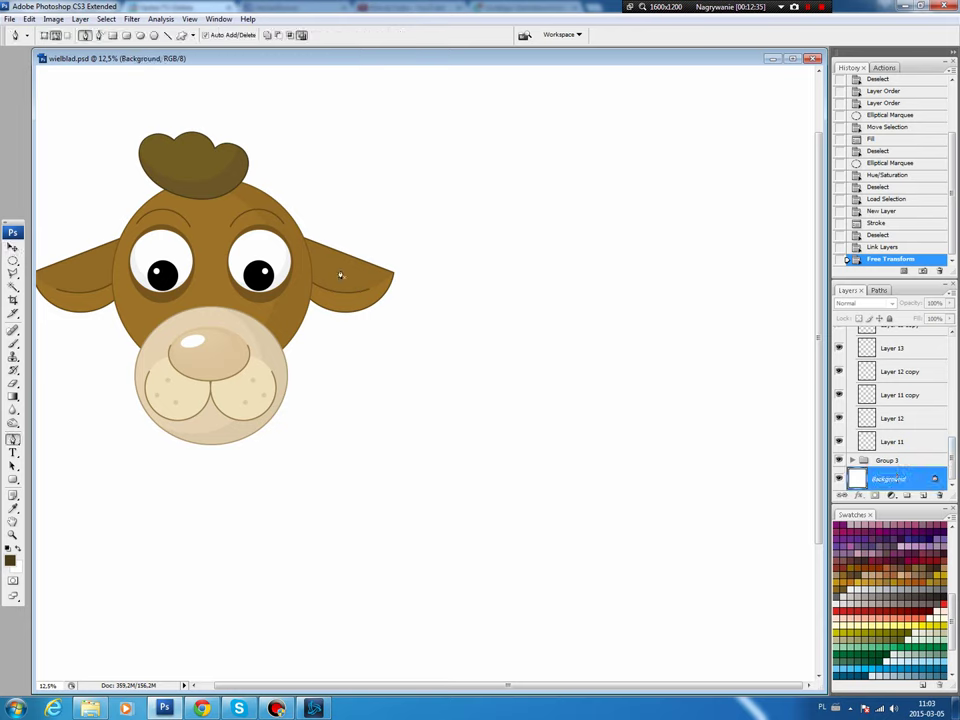
left_click(283, 288)
left_click(187, 355)
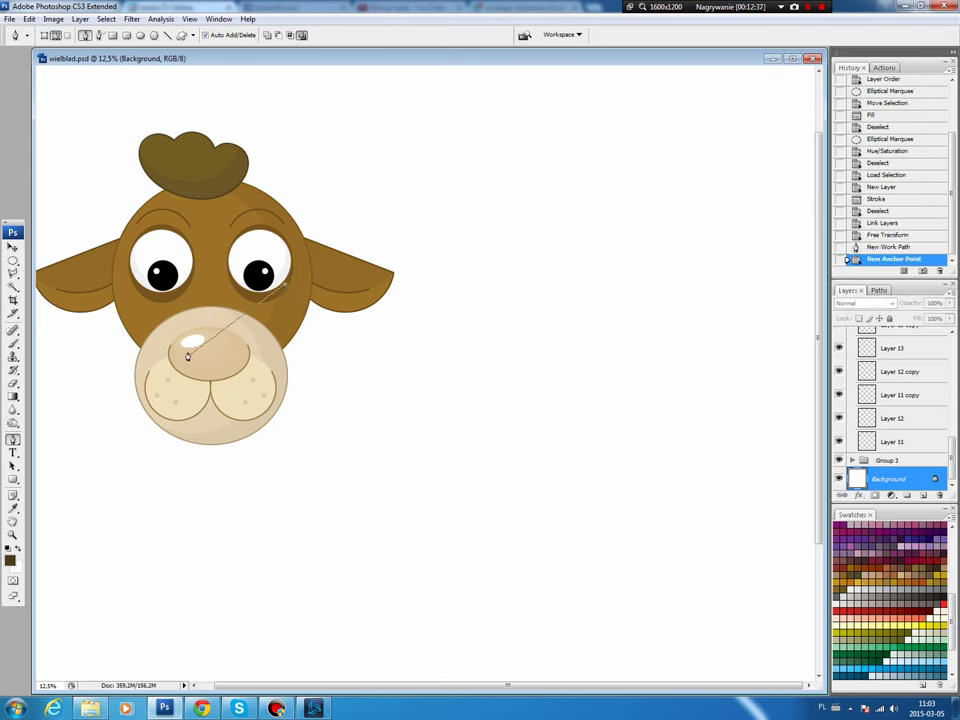
left_click(315, 565)
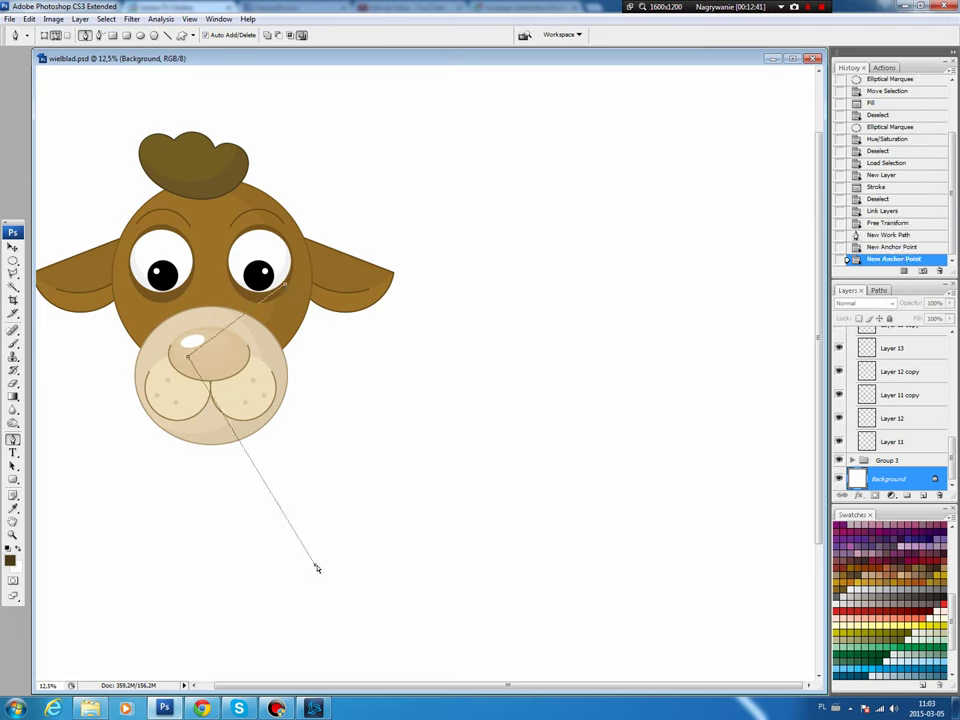
left_click_drag(316, 567, 244, 493)
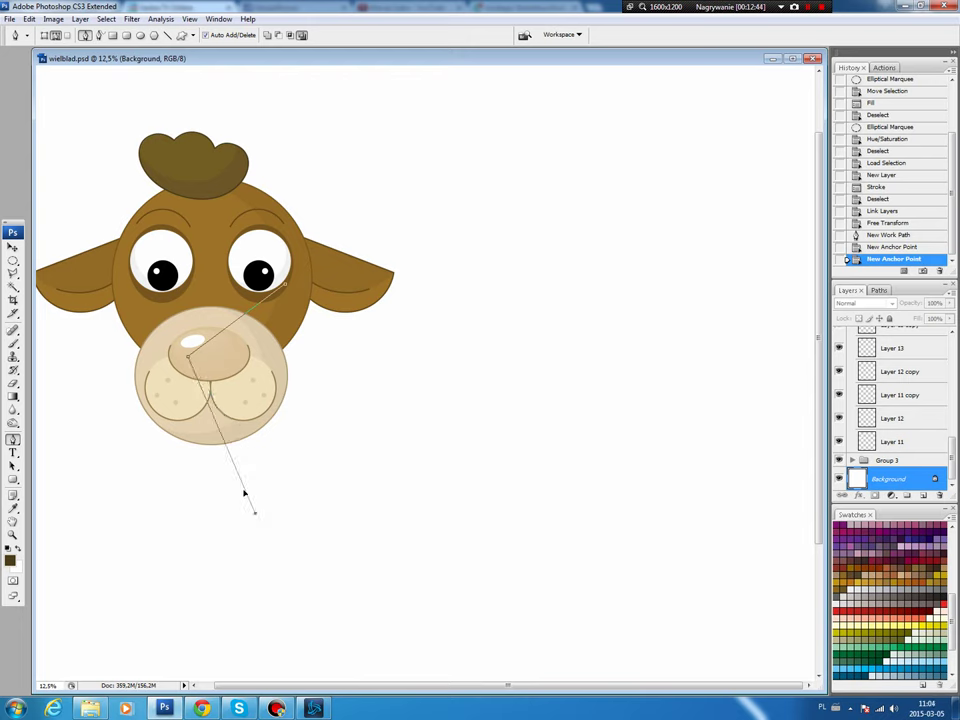
left_click_drag(244, 493, 264, 507)
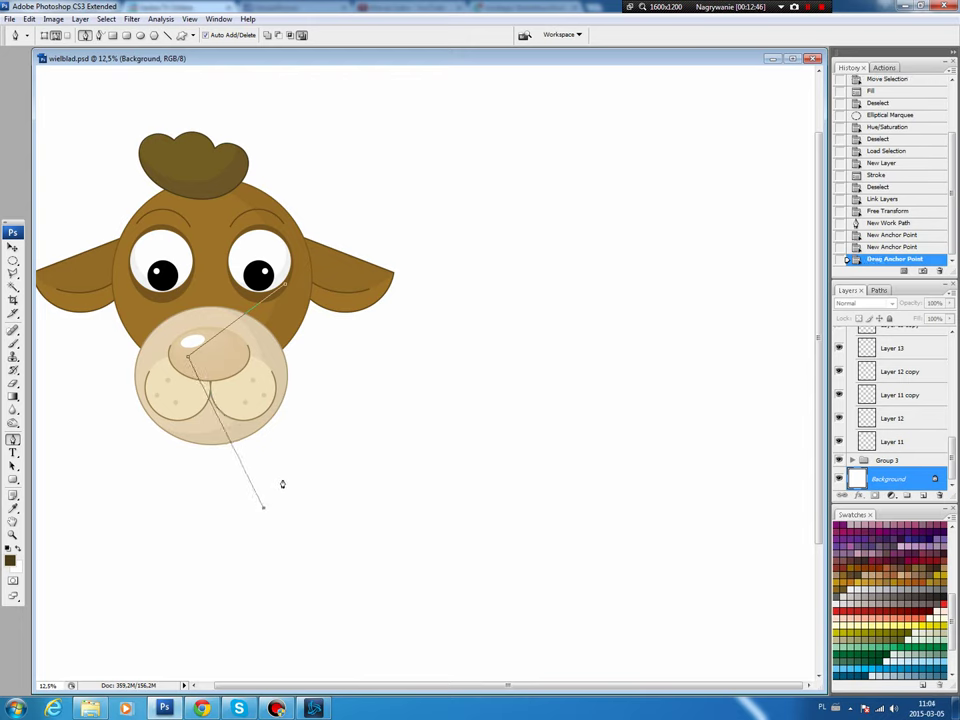
Add the zigzag leg points and back corners, closing the path at its start.
left_click(284, 482)
left_click(304, 545)
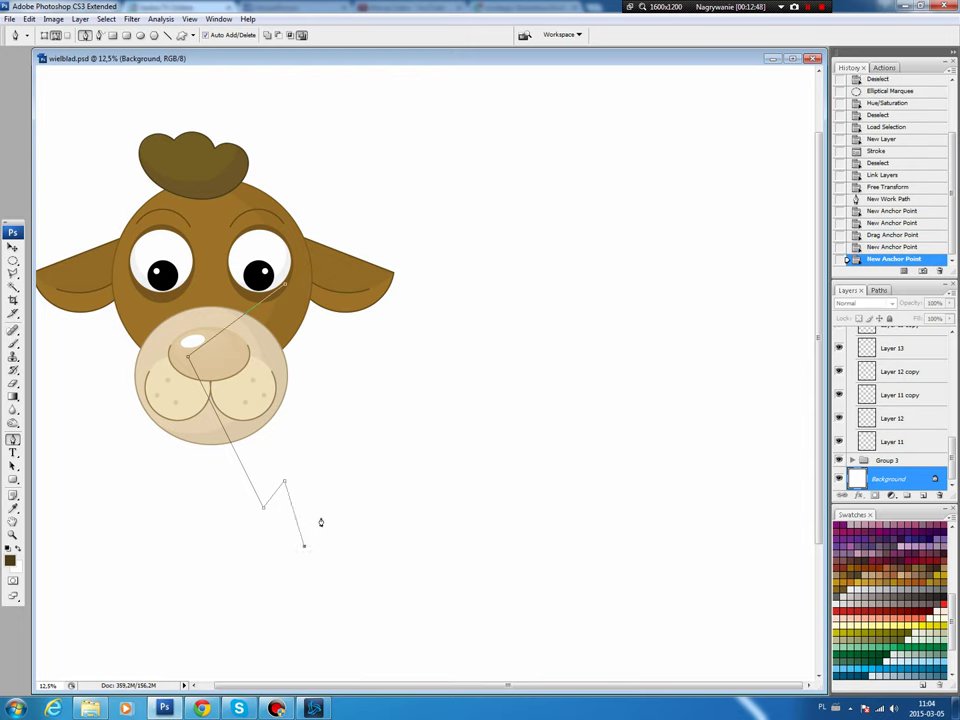
left_click(327, 517)
left_click(360, 572)
left_click(379, 530)
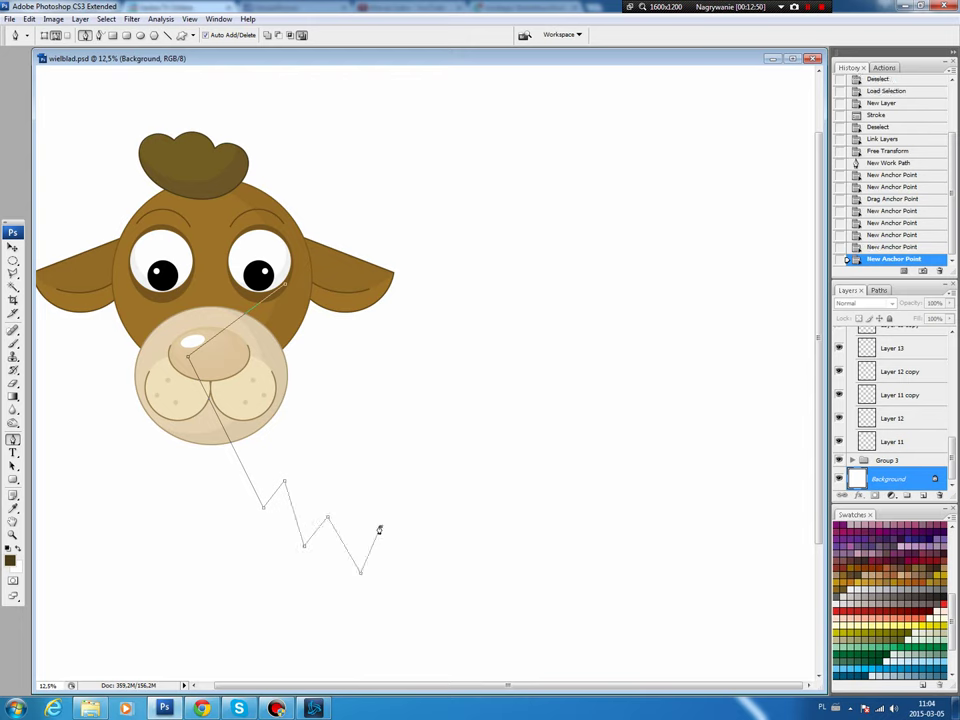
left_click(433, 585)
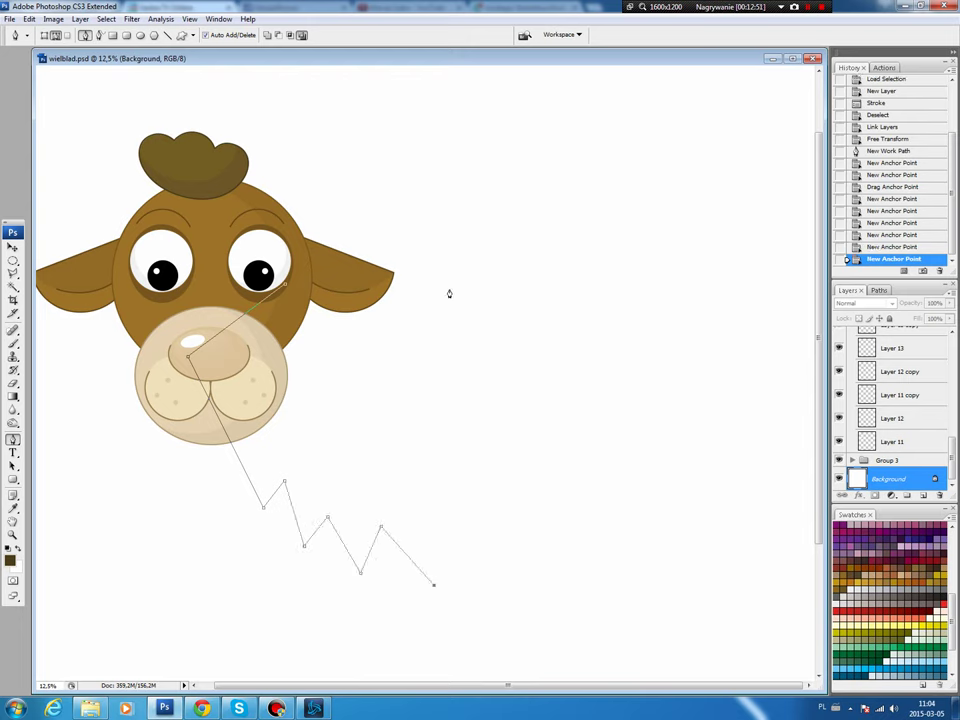
left_click(417, 367)
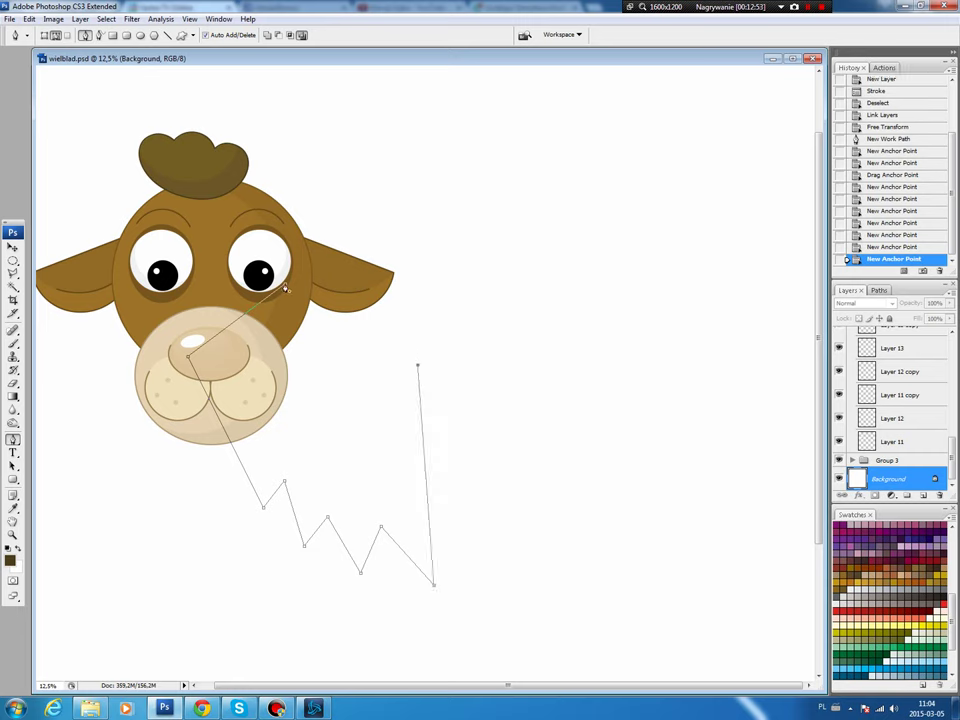
left_click(285, 289)
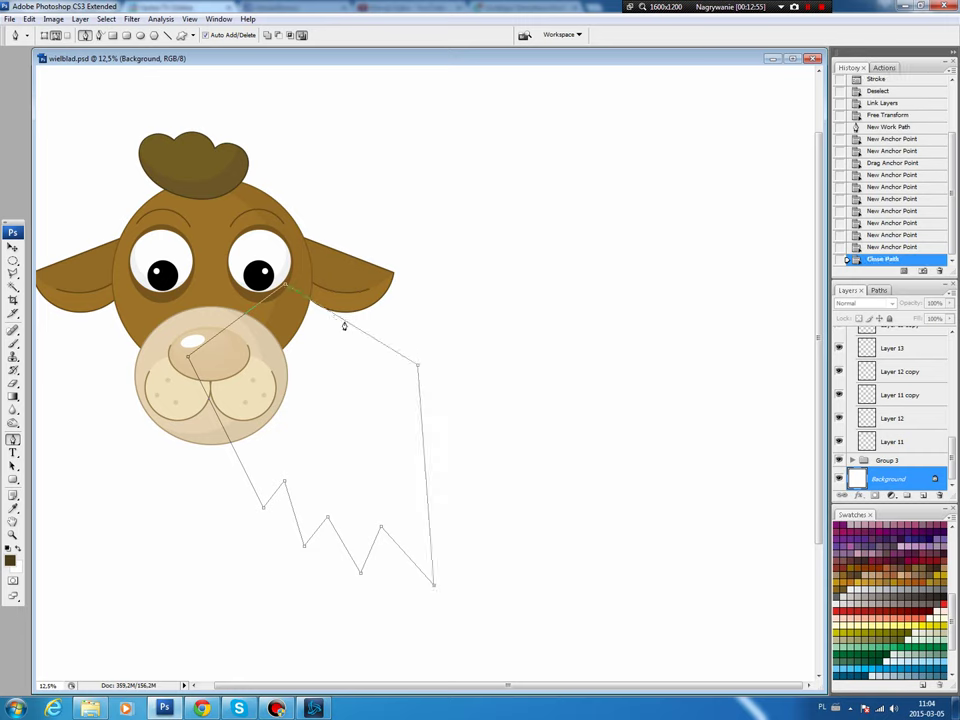
Curve the body path's top edge into the back and round the line from the nose.
mouse_move(343, 325)
left_mouse_down()
mouse_move(368, 380)
mouse_move(379, 381)
mouse_move(425, 360)
mouse_move(429, 330)
left_mouse_up()
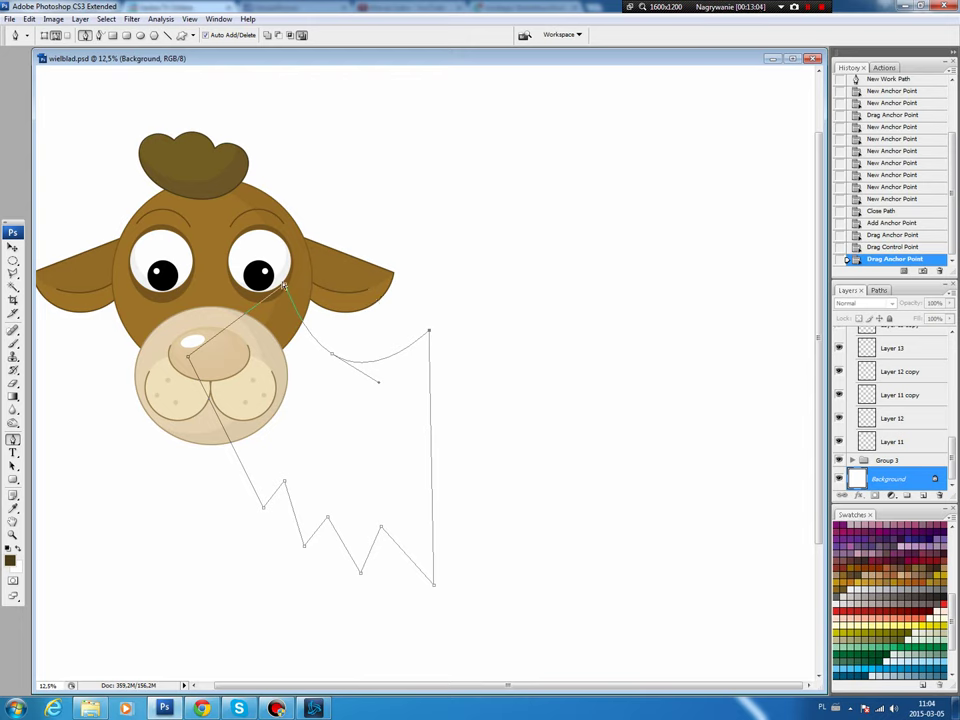
left_click_drag(283, 287, 300, 333)
left_click_drag(430, 334, 432, 309)
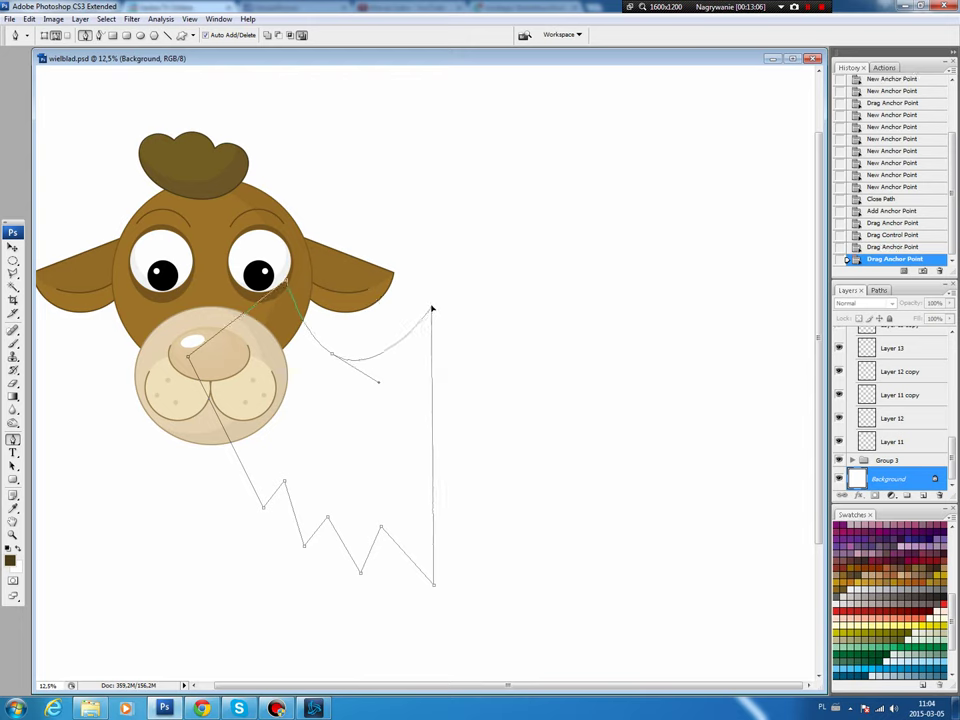
left_click_drag(332, 353, 389, 381)
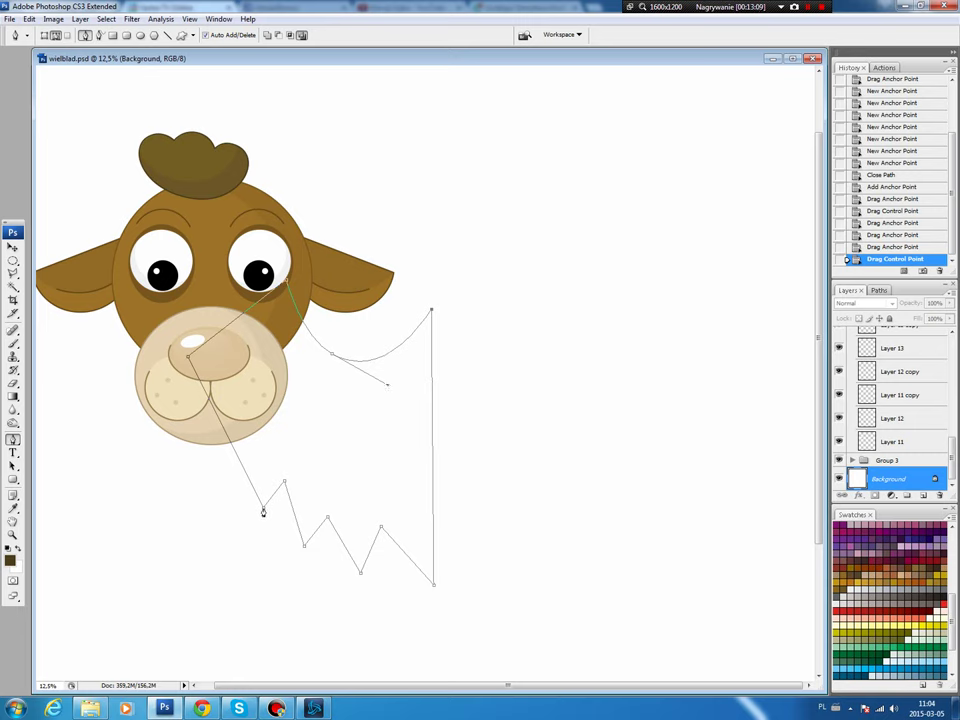
left_click_drag(263, 508, 210, 508)
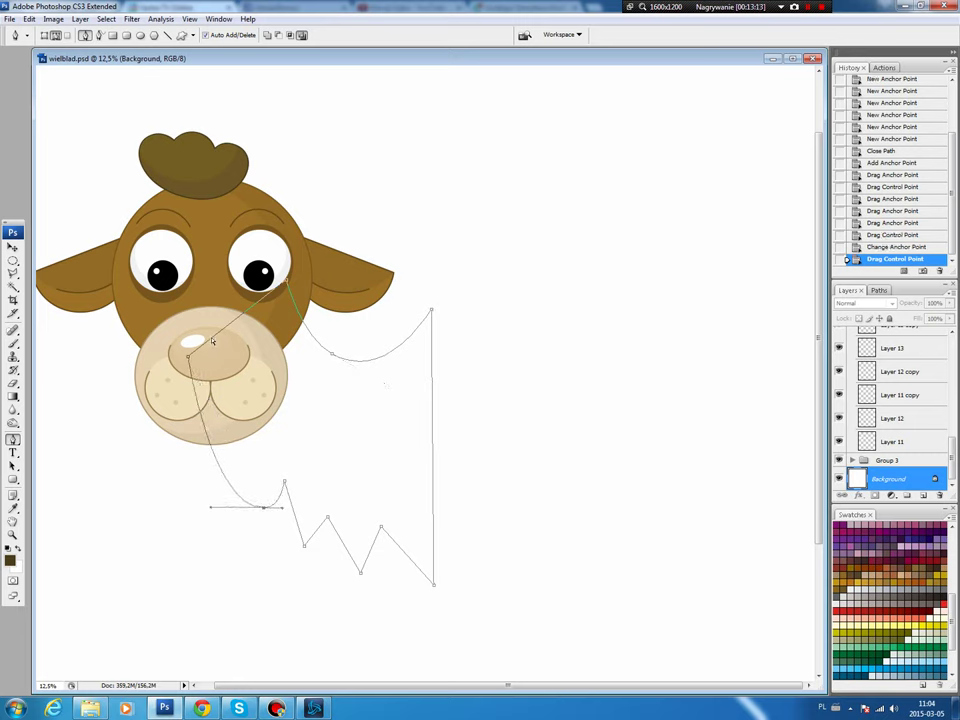
left_click_drag(188, 358, 219, 363)
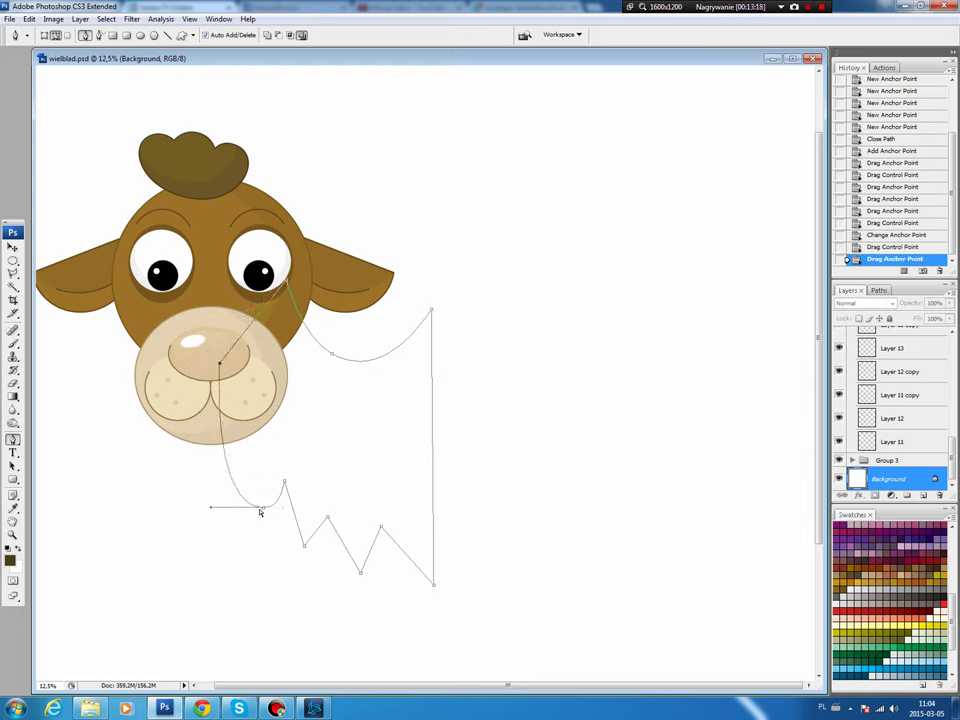
Round the leg corners into loops, including the knees and bottom-right body corner.
left_click_drag(263, 511, 259, 506)
left_click(259, 502)
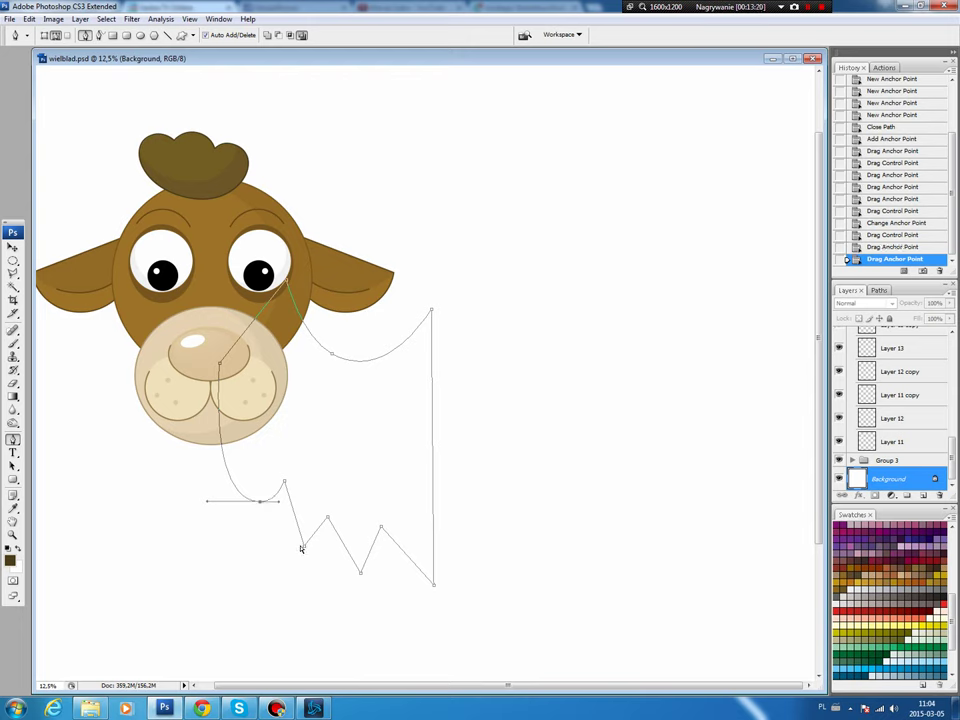
mouse_move(305, 548)
left_mouse_down()
mouse_move(277, 543)
mouse_move(308, 544)
left_mouse_up()
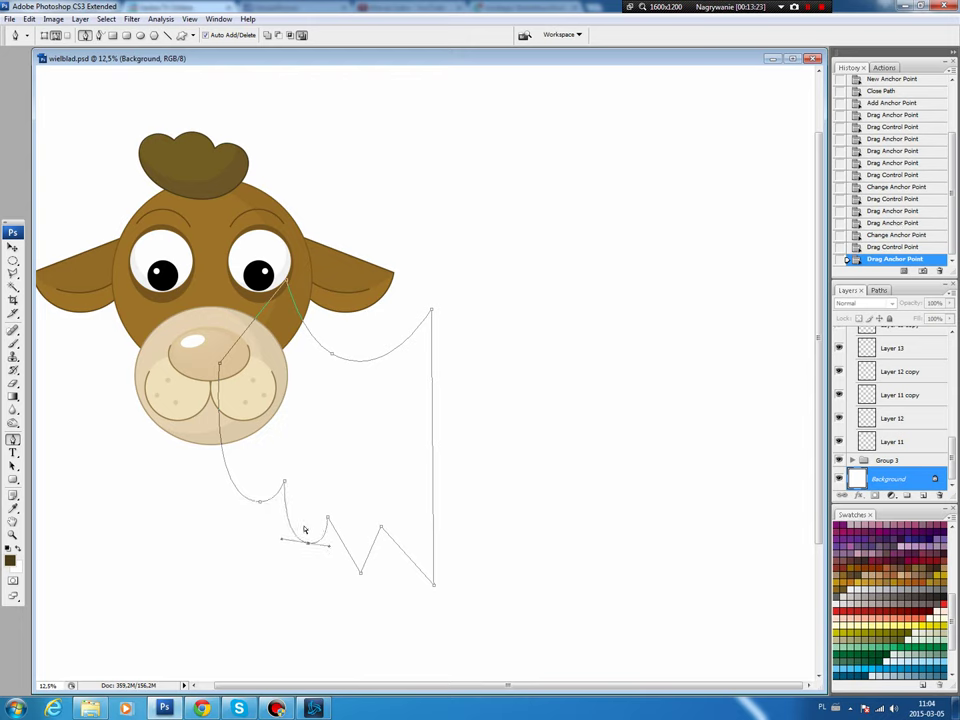
left_click_drag(284, 486, 281, 488)
mouse_move(308, 544)
left_mouse_down()
mouse_move(274, 543)
mouse_move(282, 512)
left_mouse_up()
left_click(283, 510)
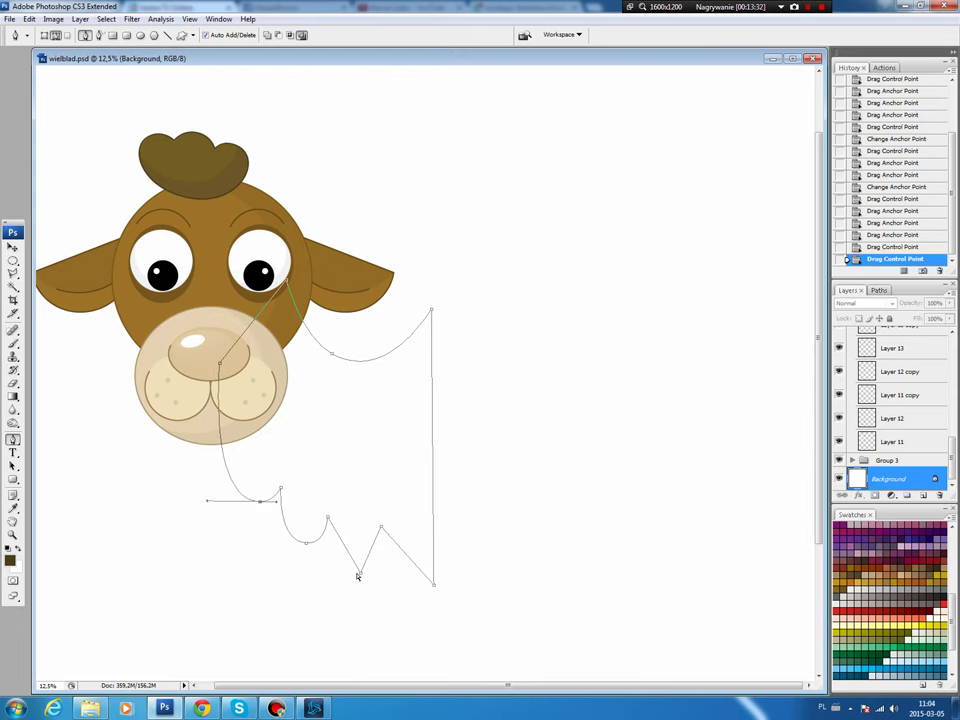
mouse_move(361, 574)
left_mouse_down()
mouse_move(396, 577)
mouse_move(356, 573)
mouse_move(388, 571)
left_mouse_up()
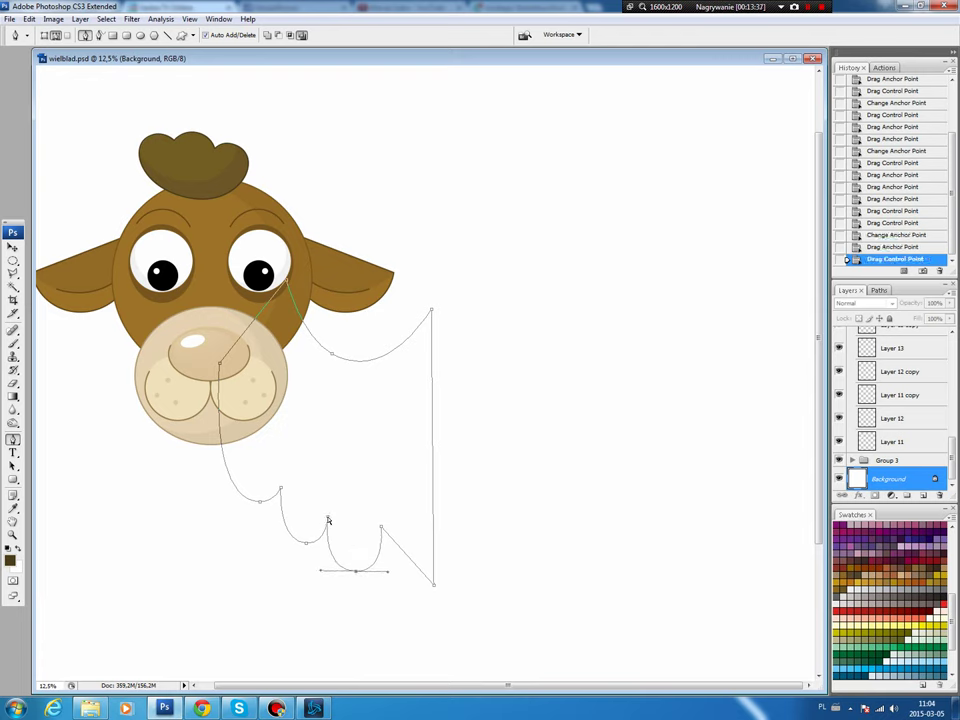
left_click_drag(328, 521, 326, 525)
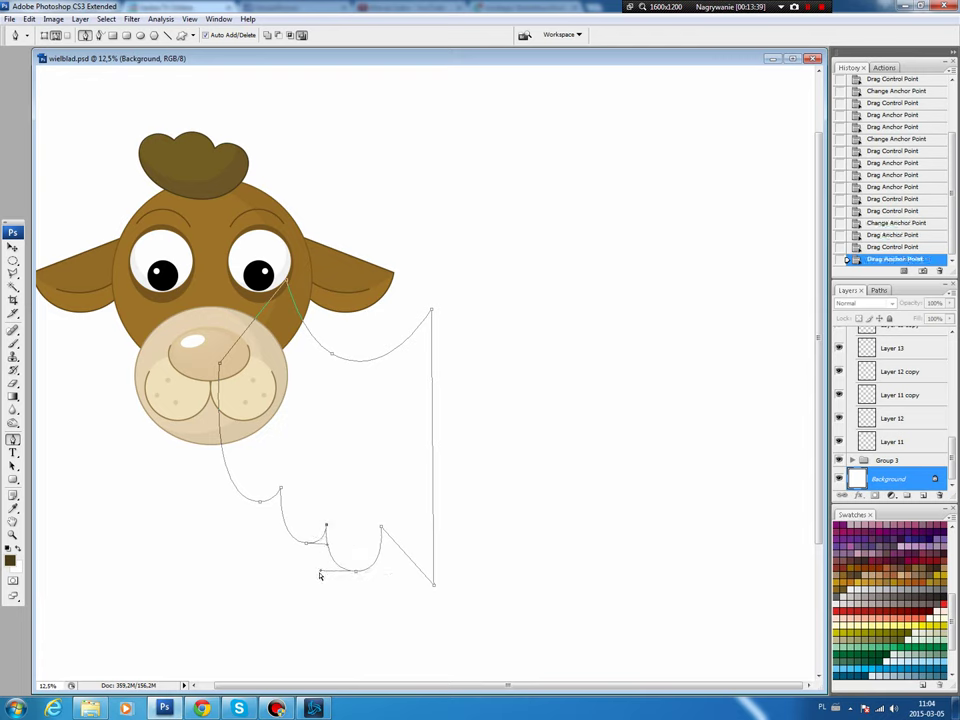
left_click_drag(320, 575, 323, 564)
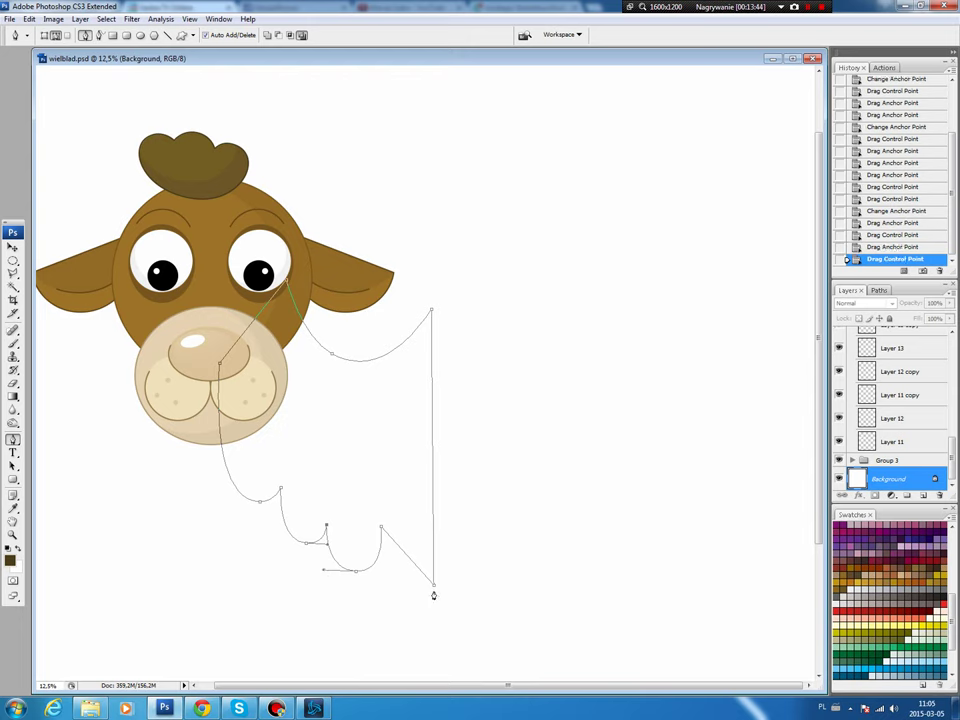
mouse_move(434, 586)
left_mouse_down()
mouse_move(474, 589)
mouse_move(418, 580)
left_mouse_up()
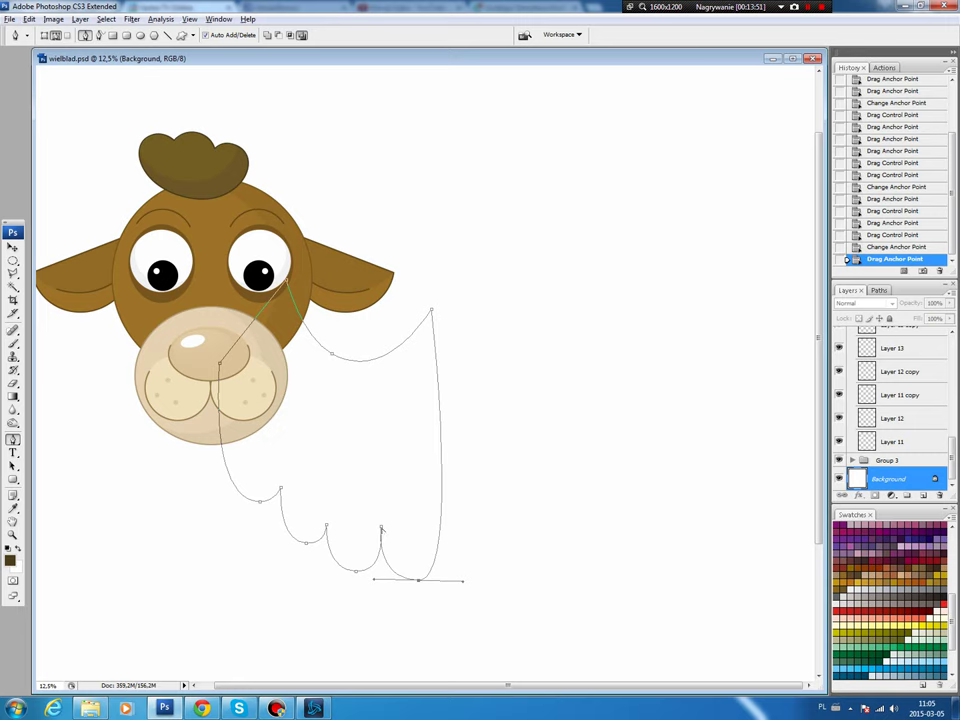
left_click_drag(381, 529, 321, 519)
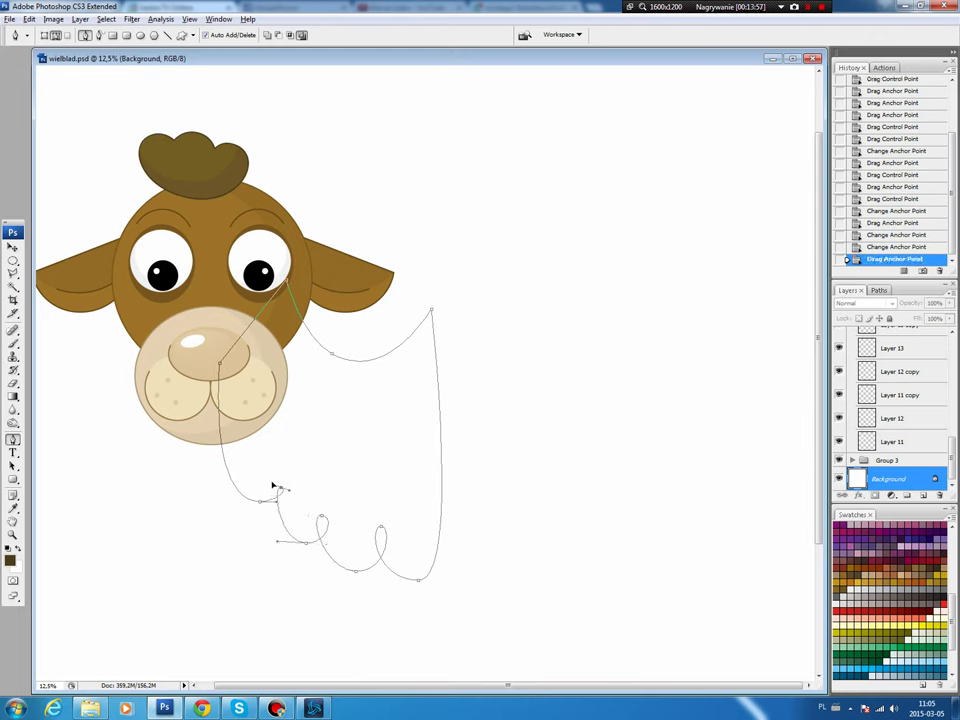
Adjust the knee loops, nose point, back dip and muzzle-to-hump curve anchors.
left_click_drag(279, 489, 277, 472)
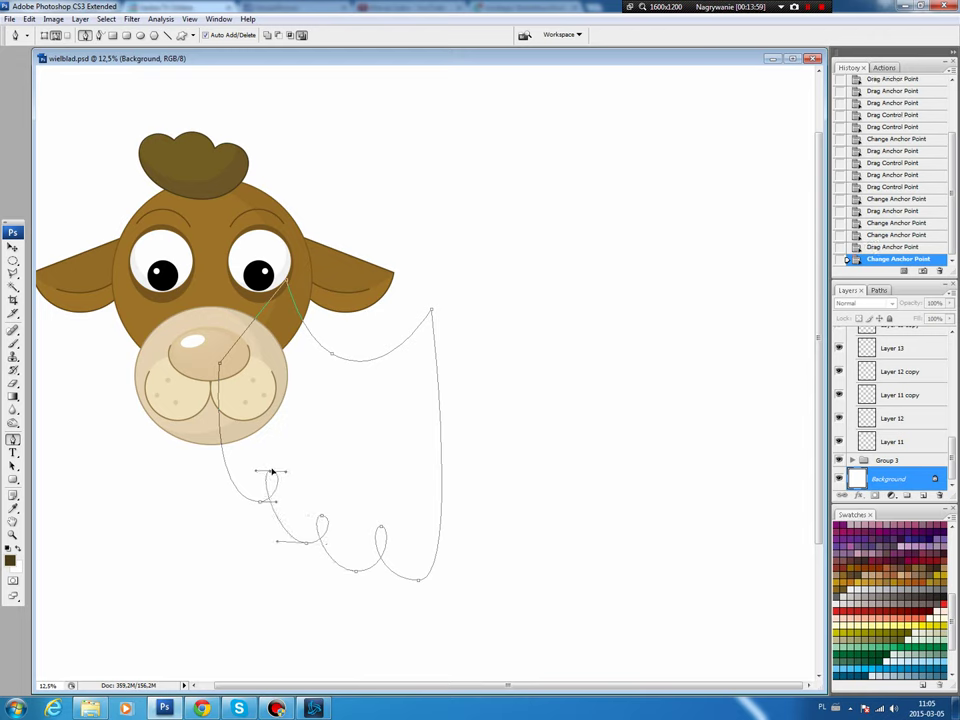
left_click_drag(419, 578, 465, 568)
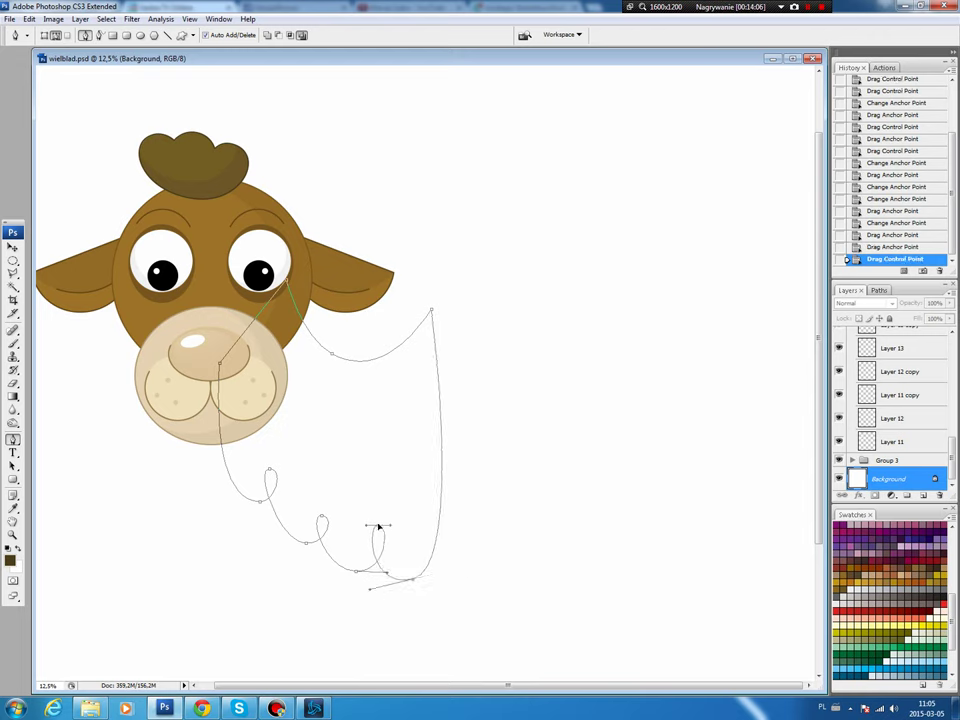
left_click_drag(321, 517, 320, 508)
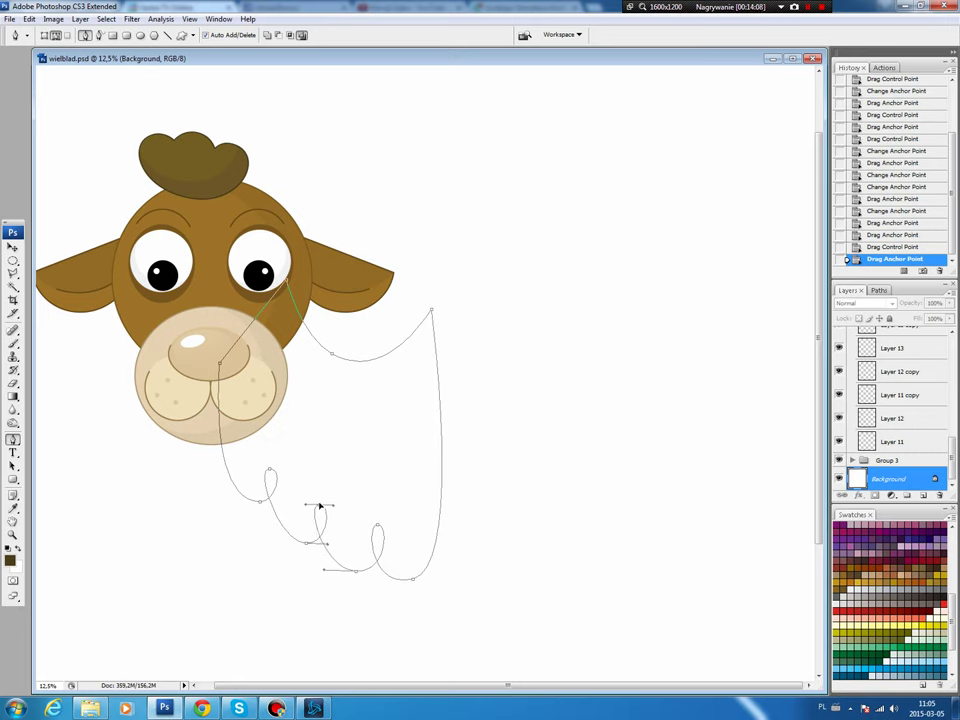
left_click_drag(355, 571, 353, 572)
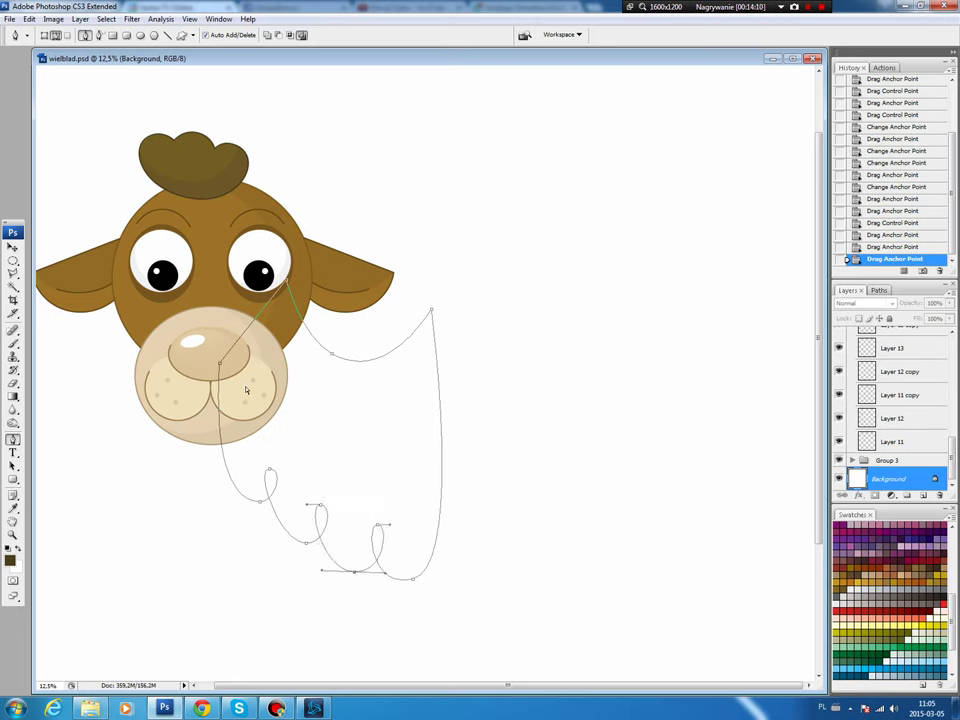
left_click_drag(222, 368, 223, 362)
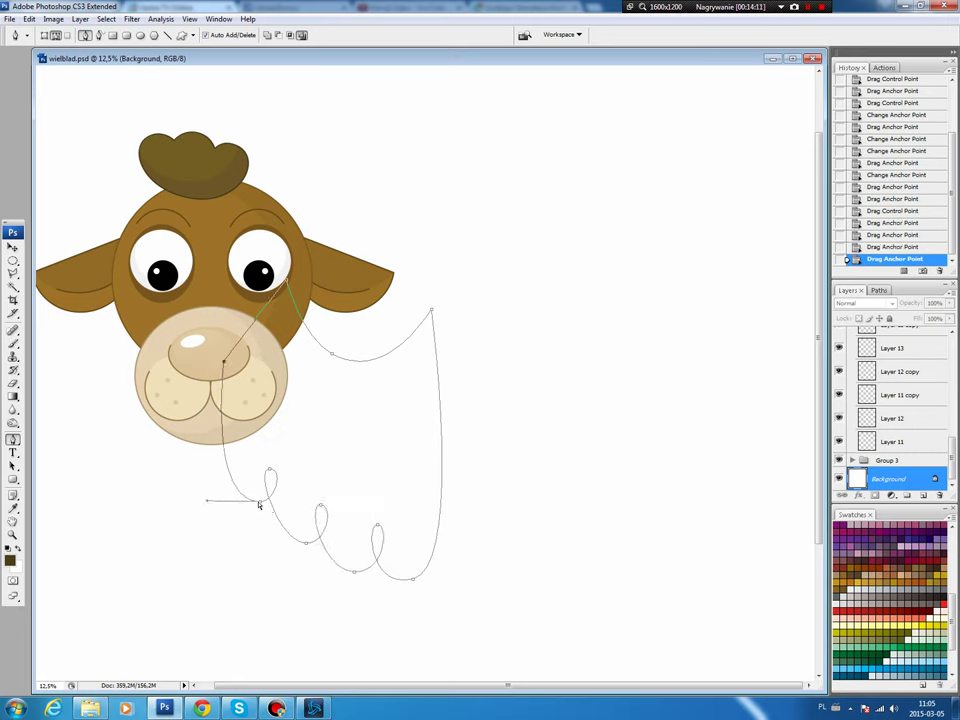
left_click_drag(258, 505, 265, 512)
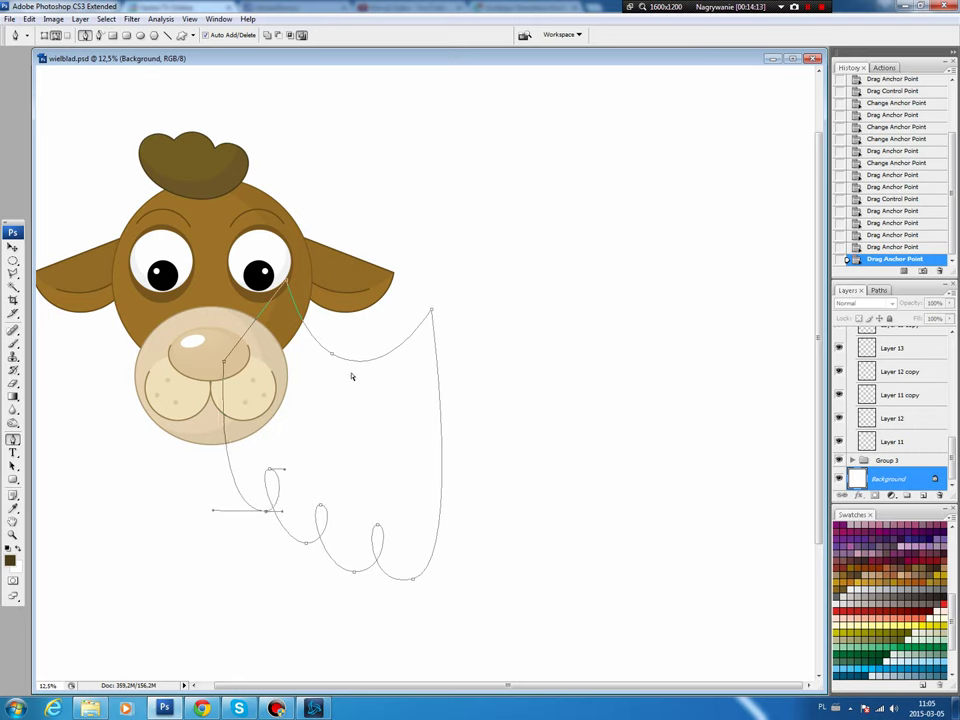
mouse_move(334, 356)
left_mouse_down()
mouse_move(331, 385)
mouse_move(286, 366)
left_mouse_up()
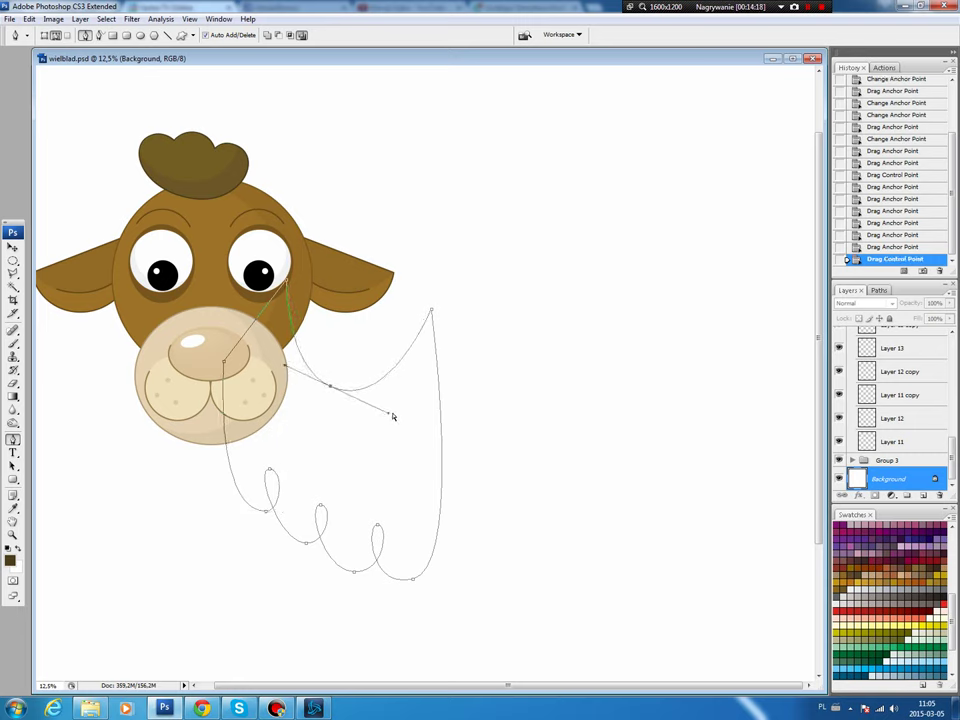
left_click_drag(392, 413, 400, 416)
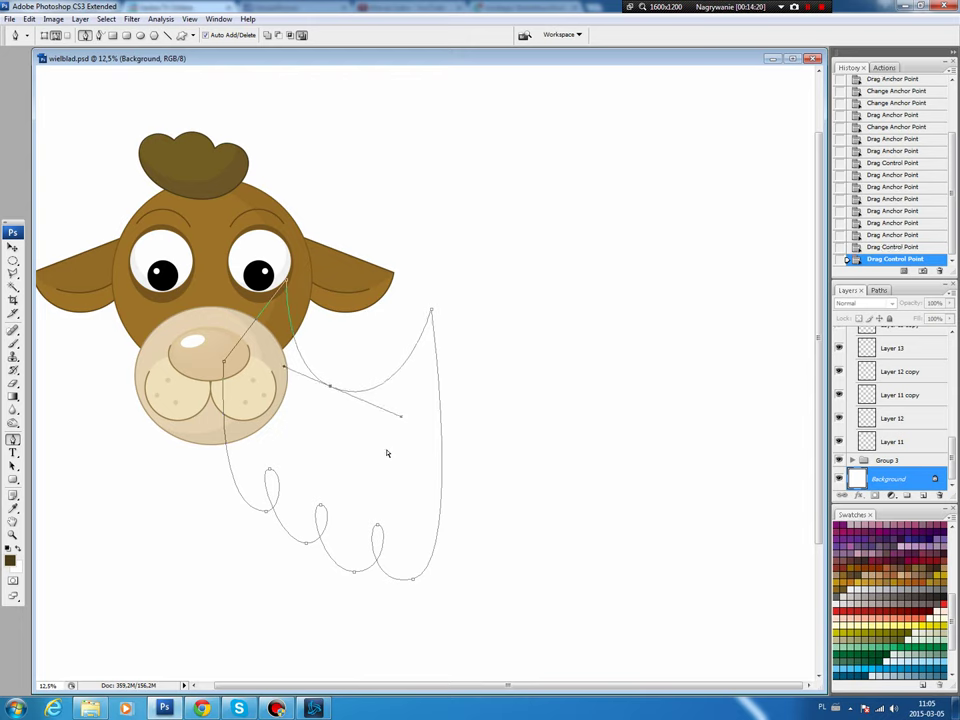
mouse_move(319, 512)
left_mouse_down()
mouse_move(268, 514)
mouse_move(278, 520)
left_mouse_up()
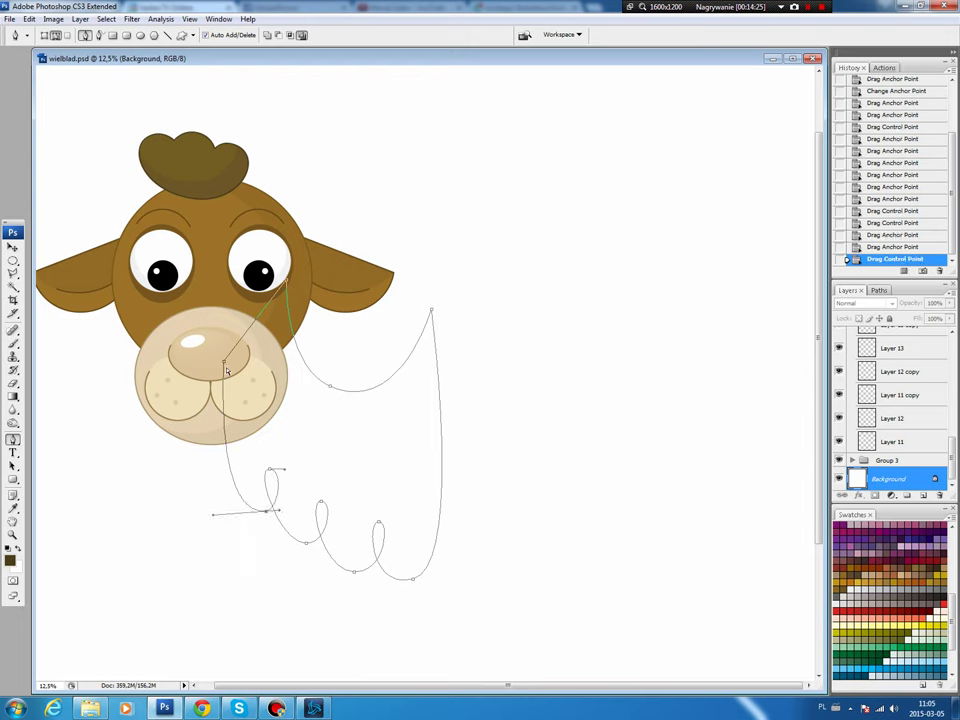
left_click_drag(224, 366, 222, 363)
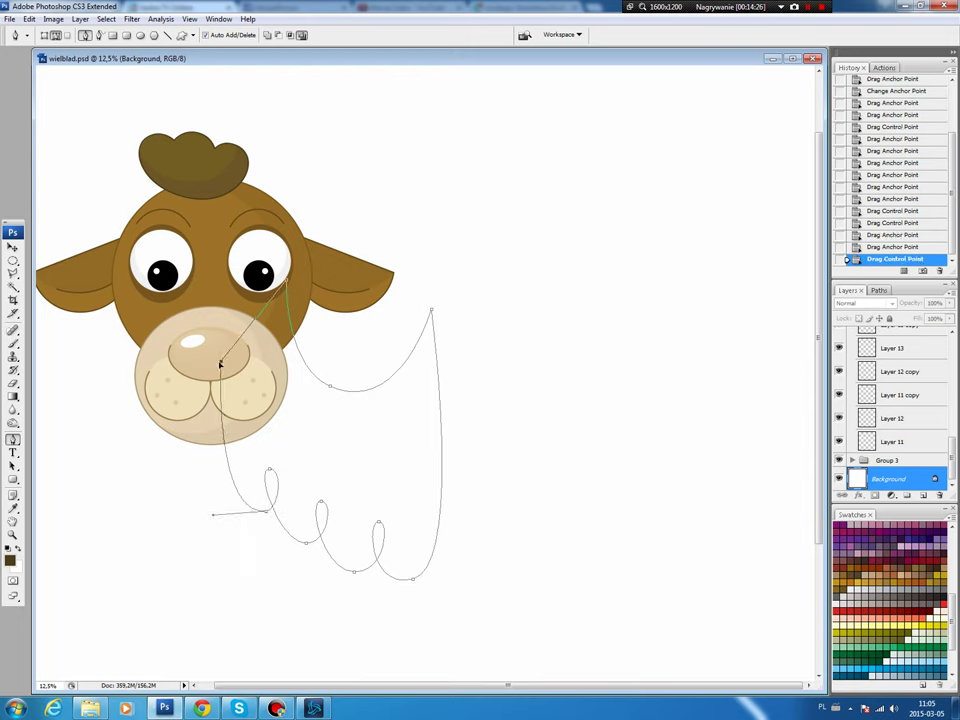
Stroke the body path selection in brown on new Layer 22, then deselect.
left_click(879, 290)
left_click(847, 306, "ctrl")
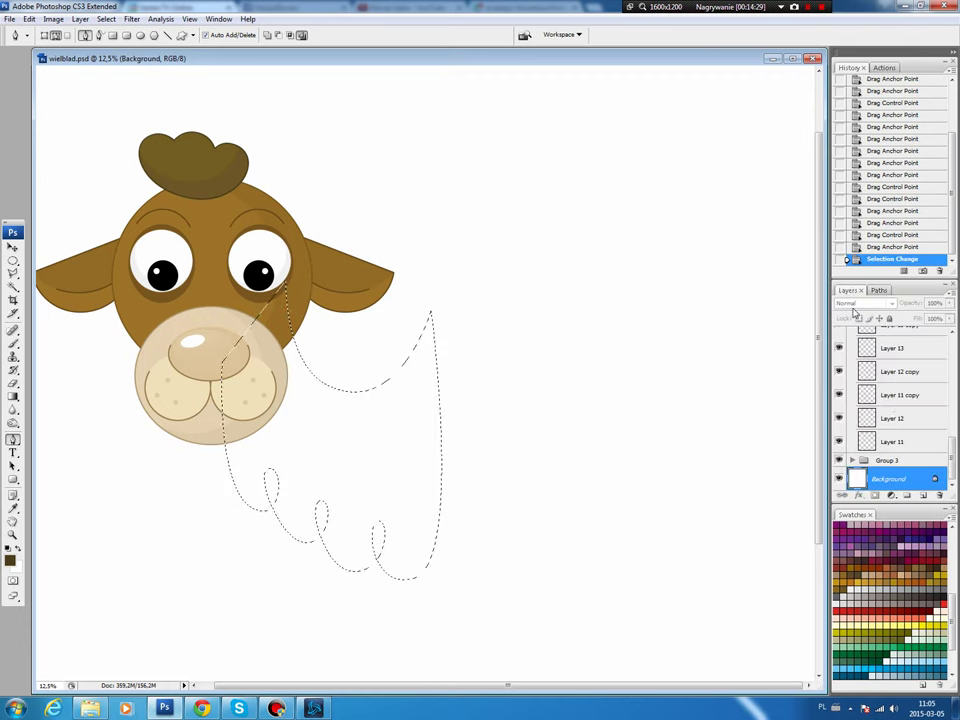
left_click(923, 495)
key("b")
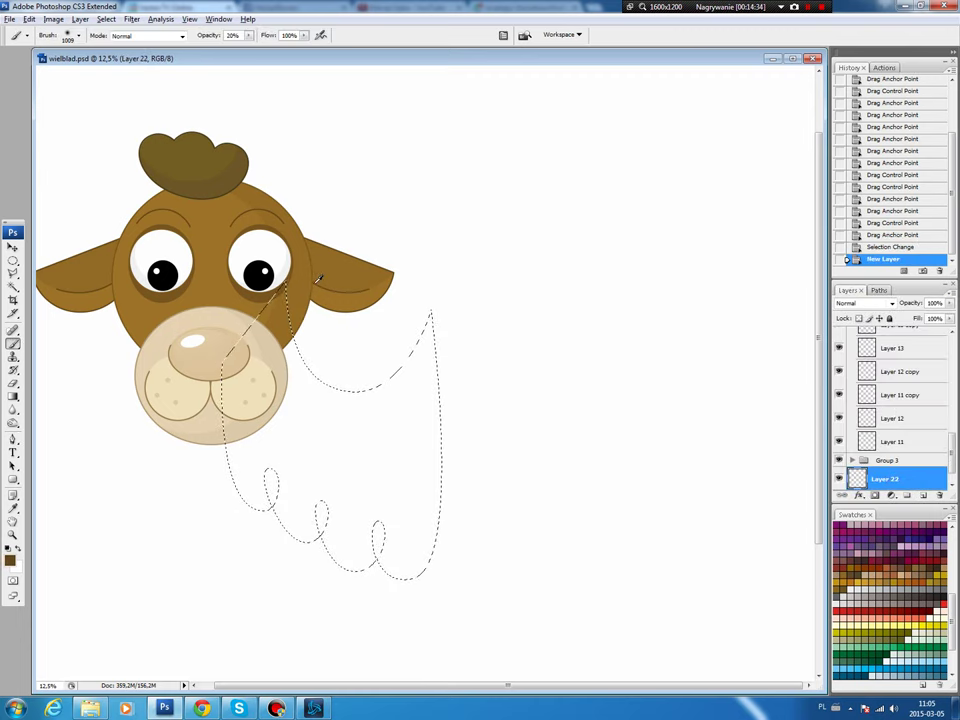
left_click(29, 19)
left_click(45, 150)
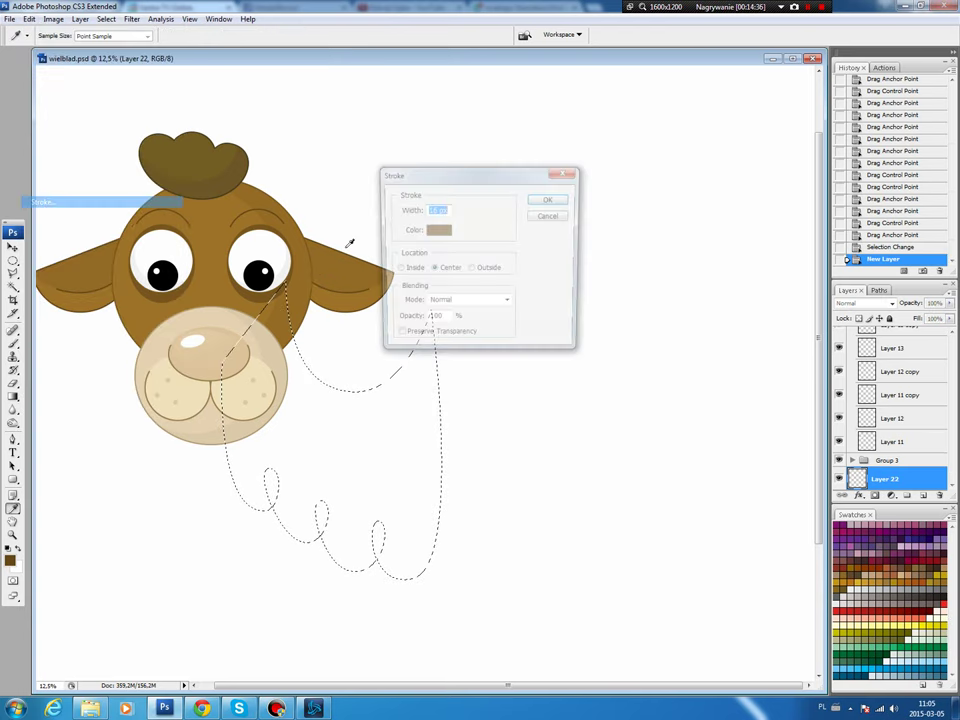
left_click(547, 199)
key("ctrl+d")
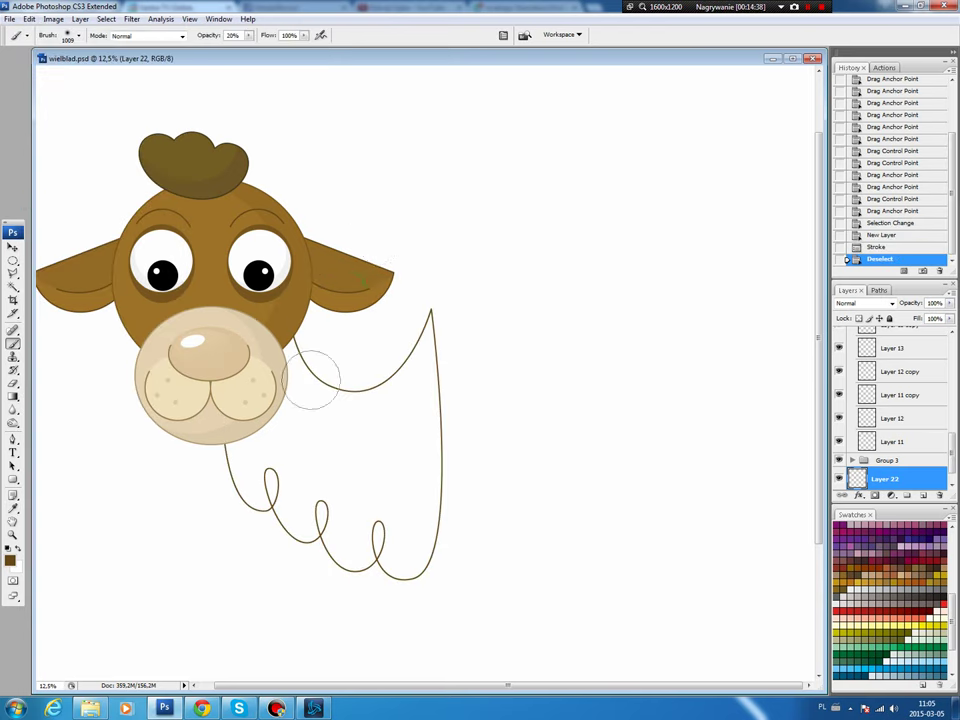
Make a Magic Wand selection inside the body, then deselect it.
key("w")
left_click(296, 425)
key("ctrl+d")
Fill the body interior brown on new Layer 23, expanding the selection by 5 pixels.
left_click(291, 431)
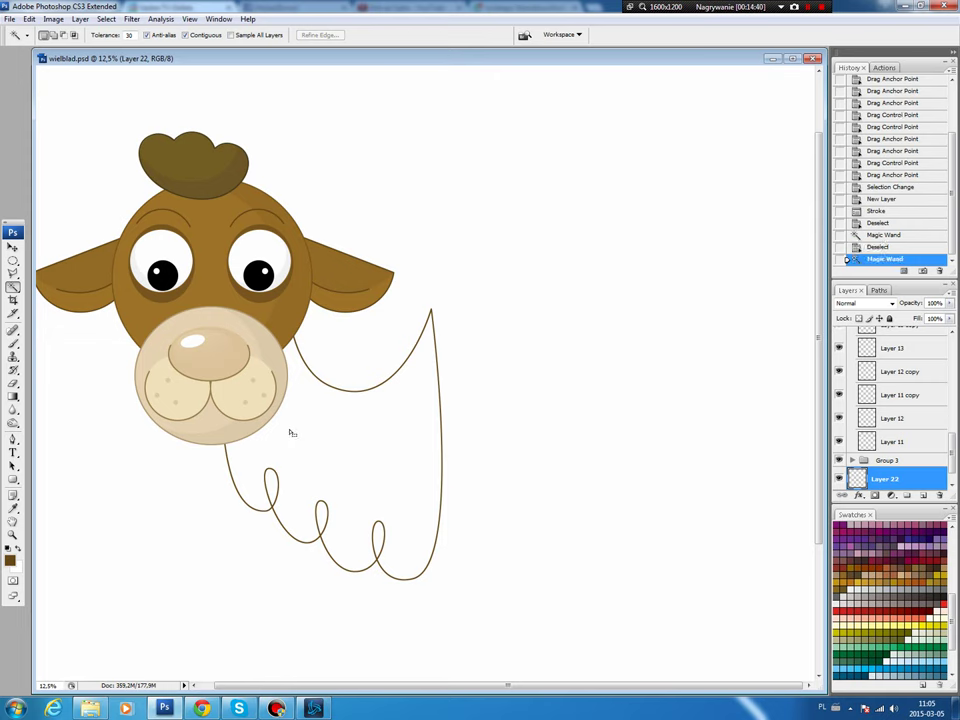
scroll(893, 470, "down", 1)
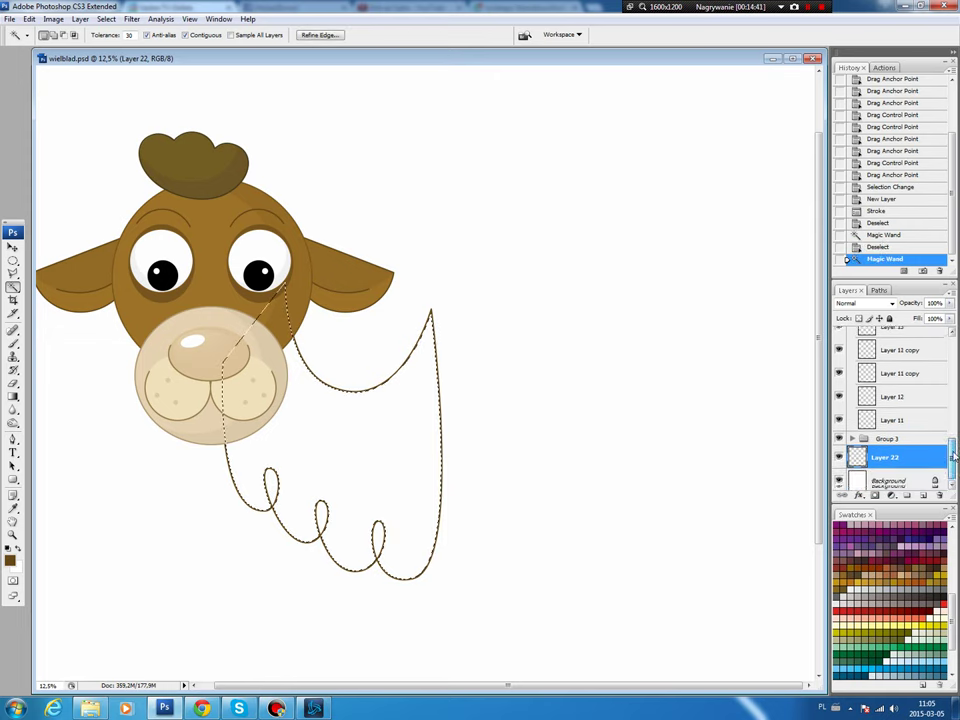
left_click(889, 478)
key("ctrl+shift+alt+n")
left_click(106, 19)
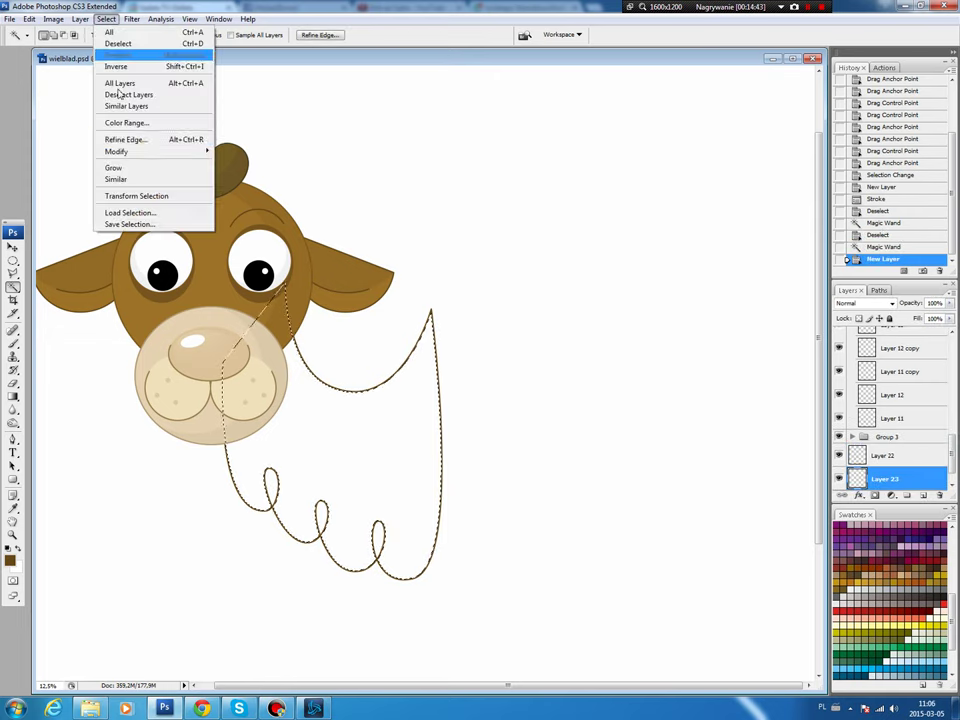
left_click(263, 175)
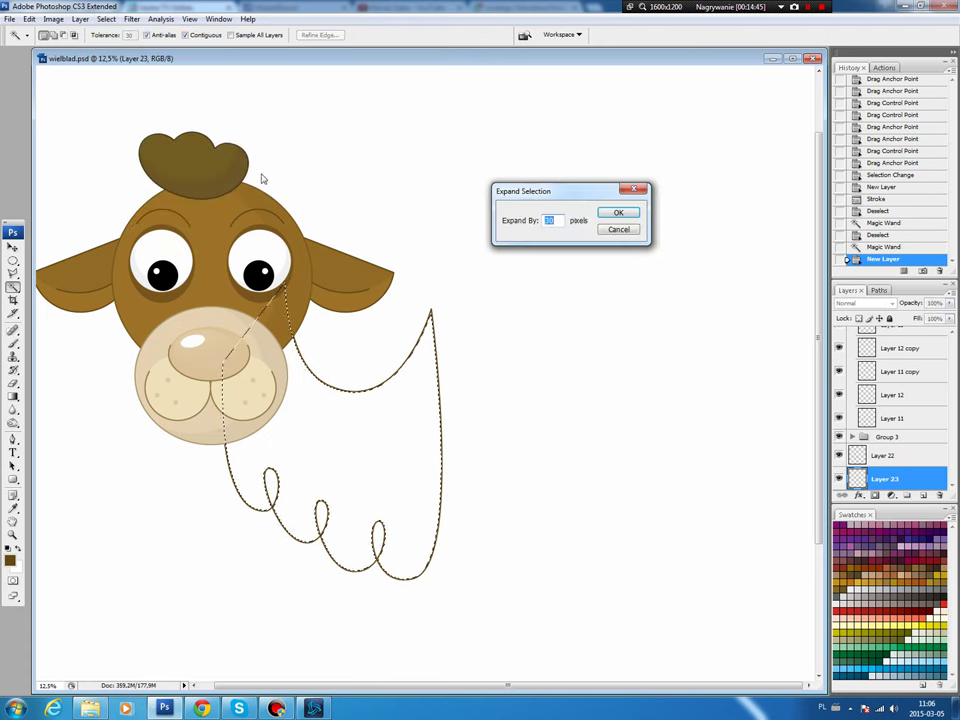
type("5")
left_click(617, 212)
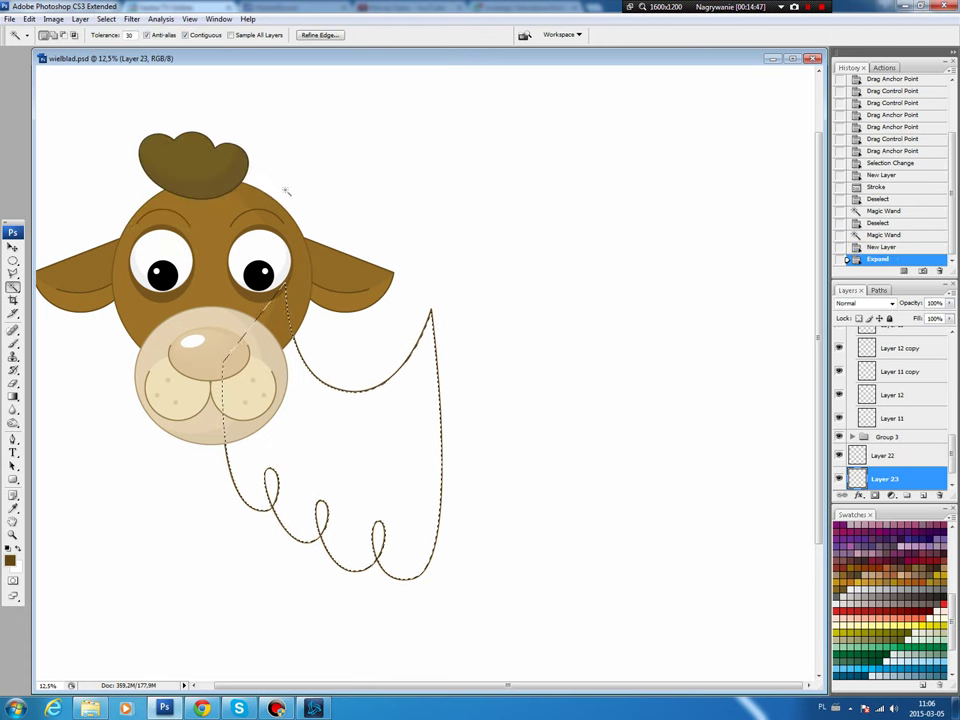
key("b")
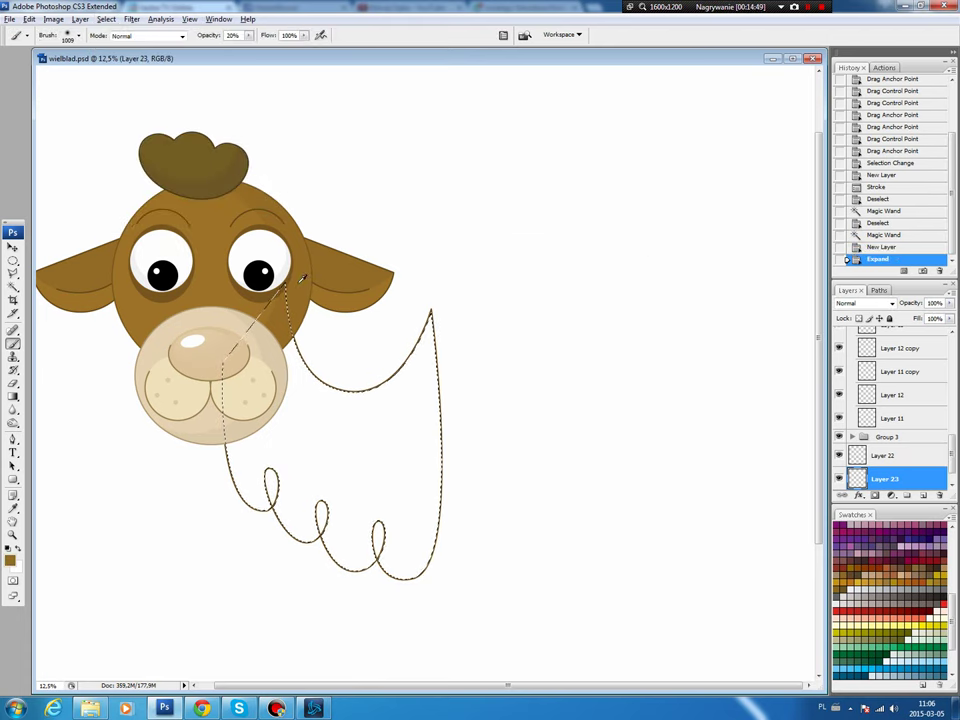
key("alt+BackSpace")
key("ctrl+d")
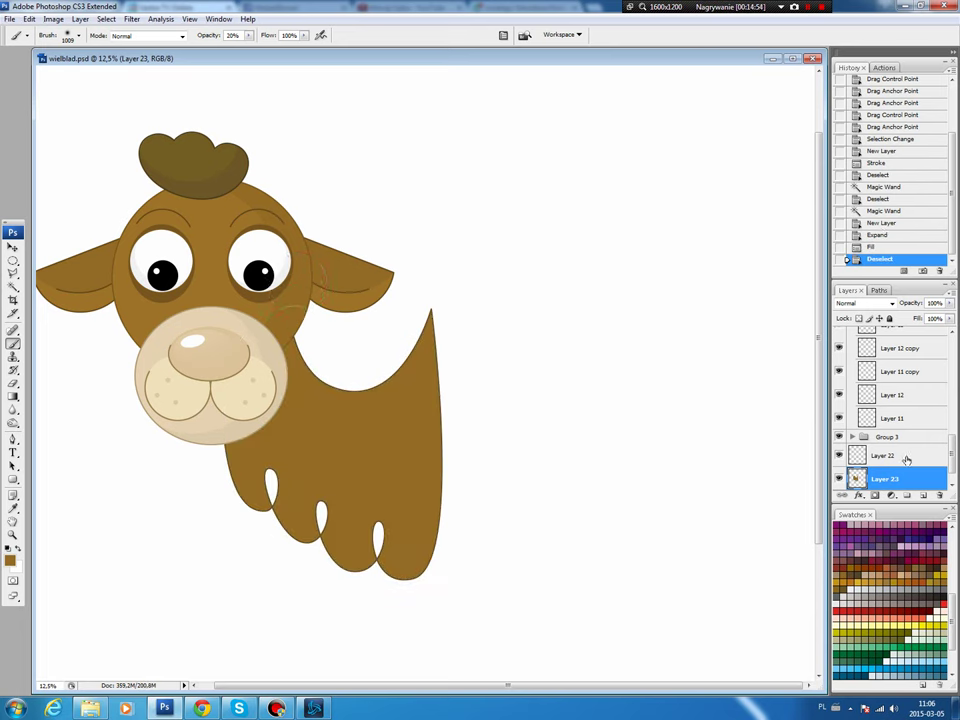
Select the three white gaps between the legs with the Magic Wand.
left_click(906, 456)
key("w")
left_click(270, 485)
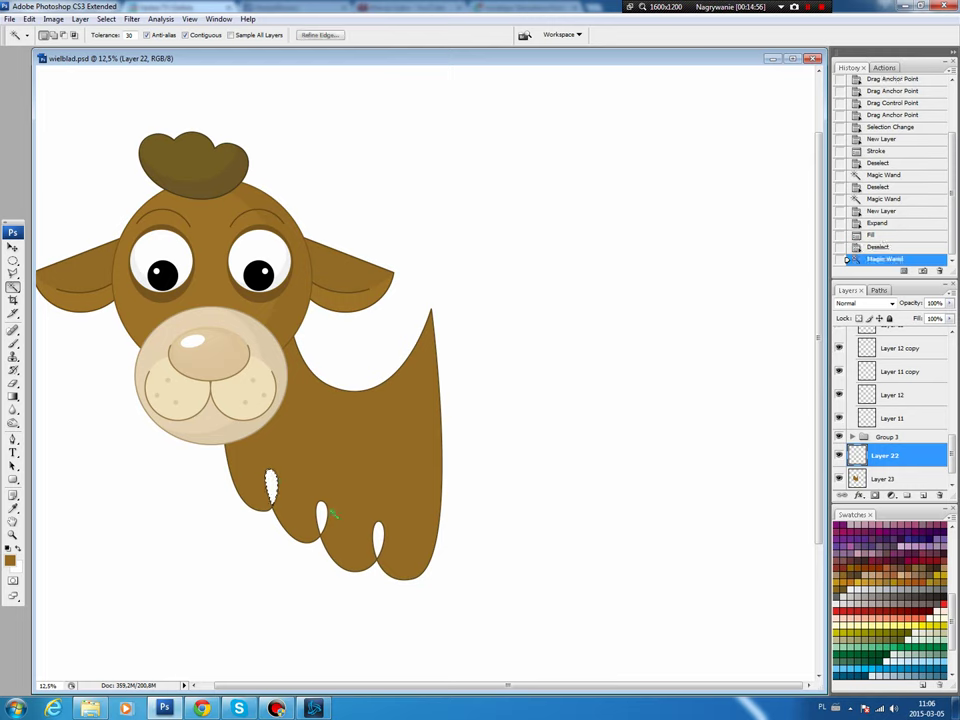
left_click(321, 515, "shift")
left_click(383, 531, "shift")
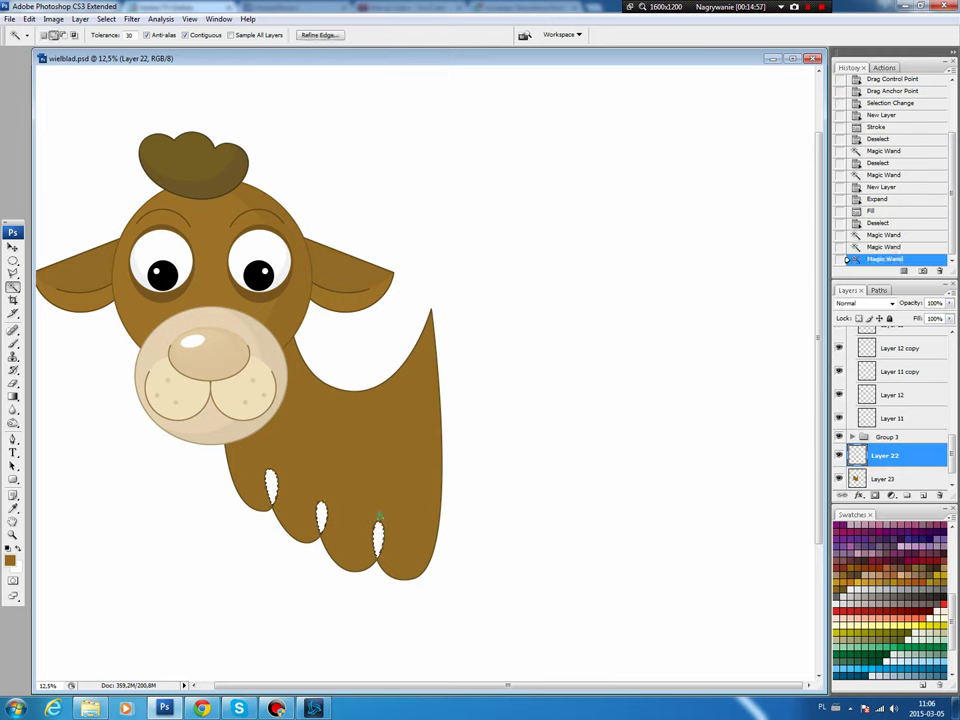
Expand the leg-gap selection and fill it brown on new Layer 24.
left_click(920, 480)
left_click(921, 497)
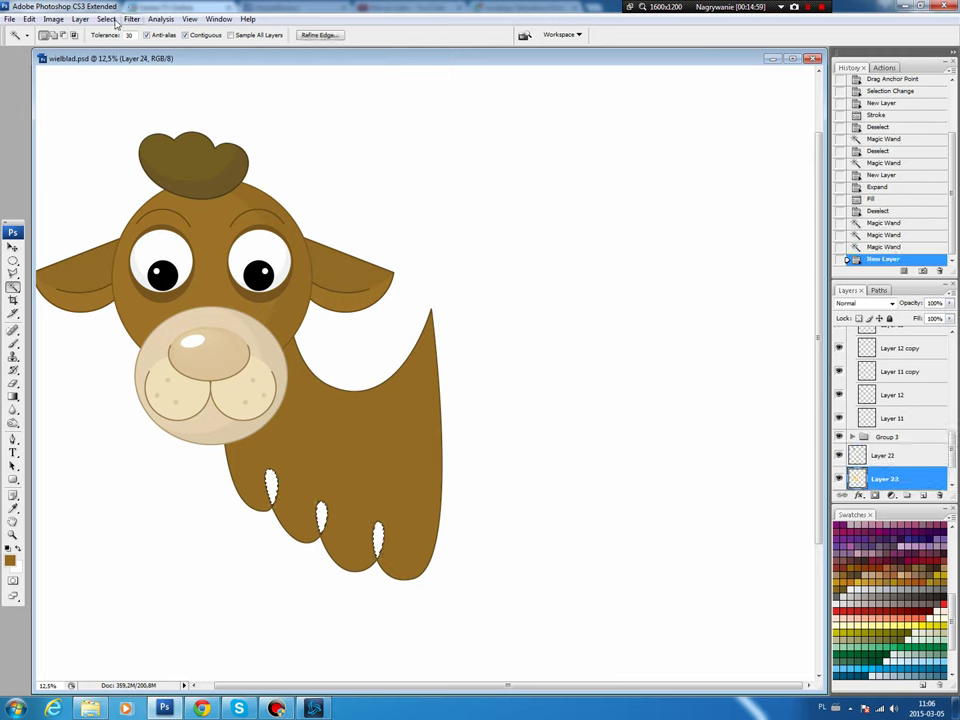
left_click(106, 19)
mouse_move(150, 151)
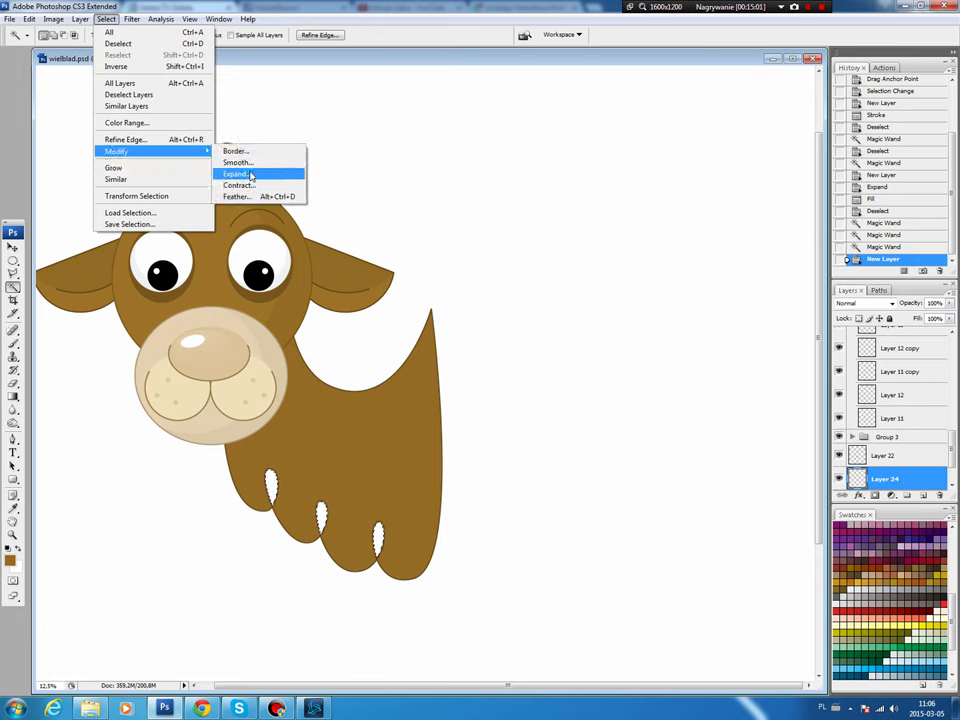
left_click(251, 176)
left_click(633, 215)
key("b")
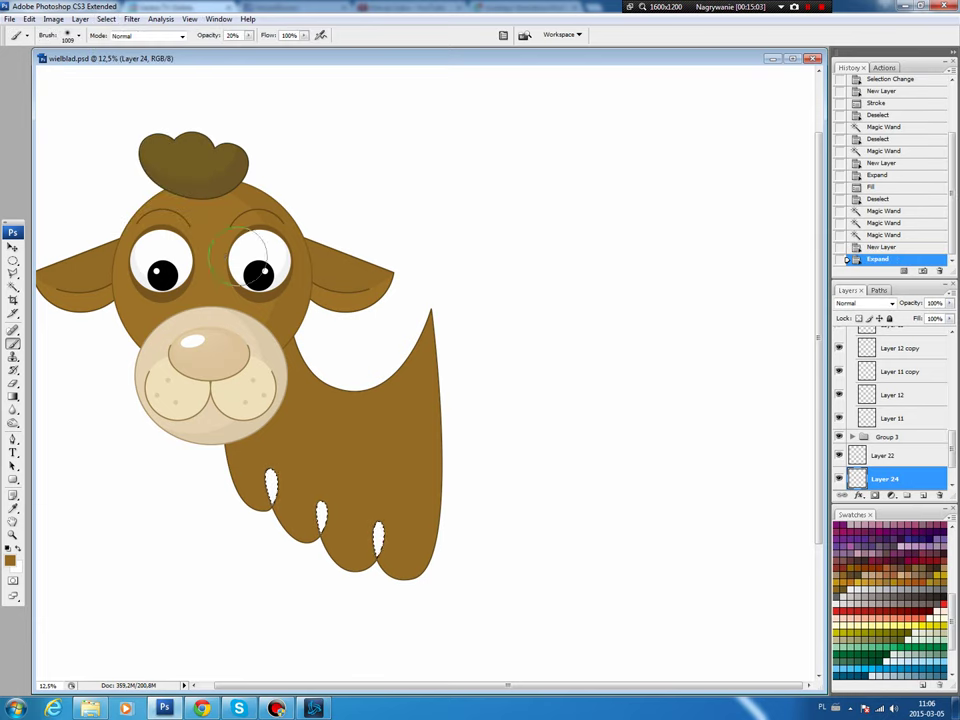
key("alt+BackSpace")
key("ctrl+d")
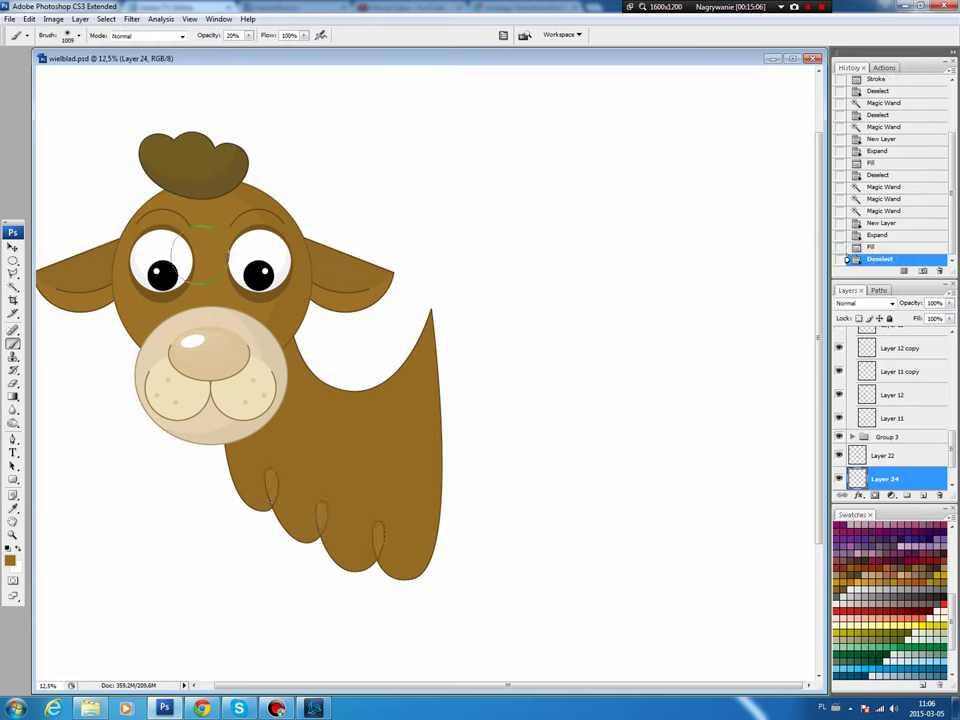
key("v")
left_click(325, 426, "ctrl")
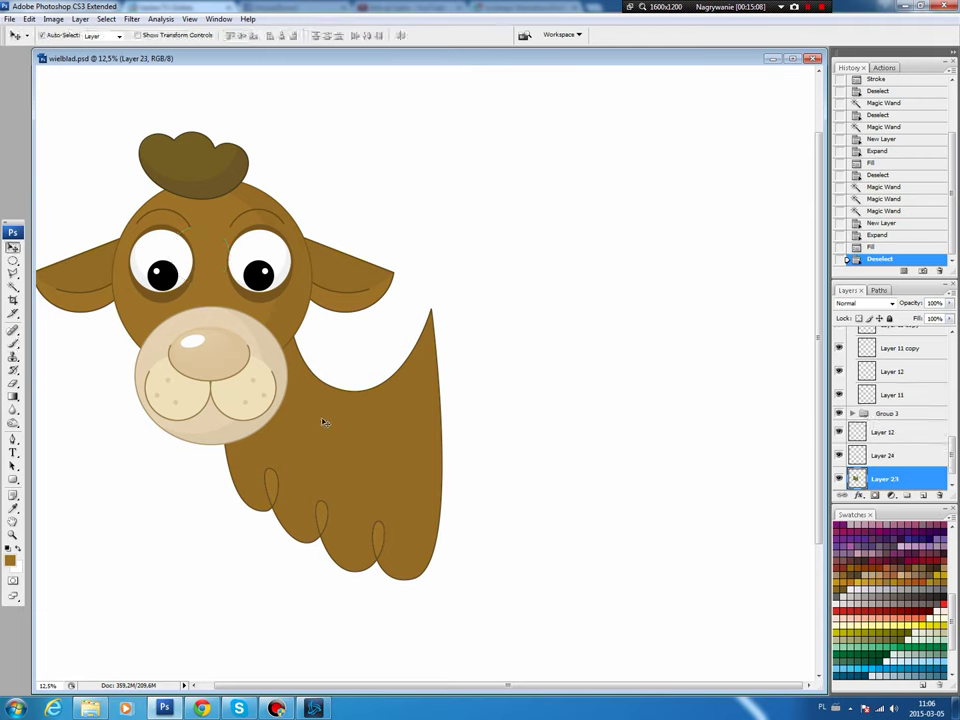
Darken an oval over the neck and hump by lowering Hue/Saturation Lightness.
key("m")
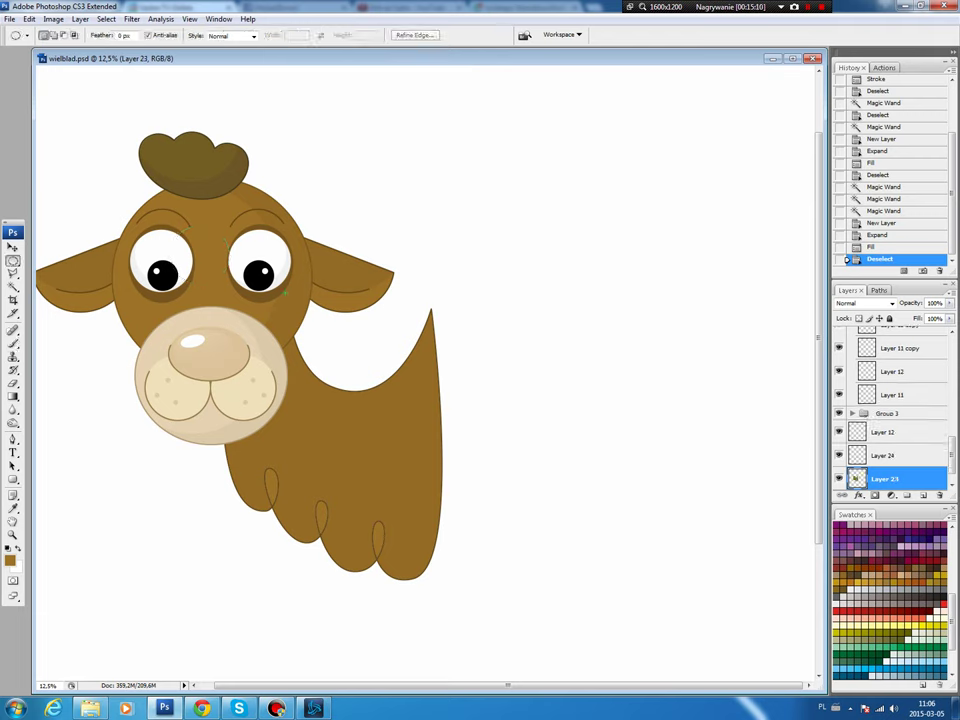
left_click_drag(240, 174, 438, 463)
left_click_drag(438, 463, 432, 451)
key("ctrl+u")
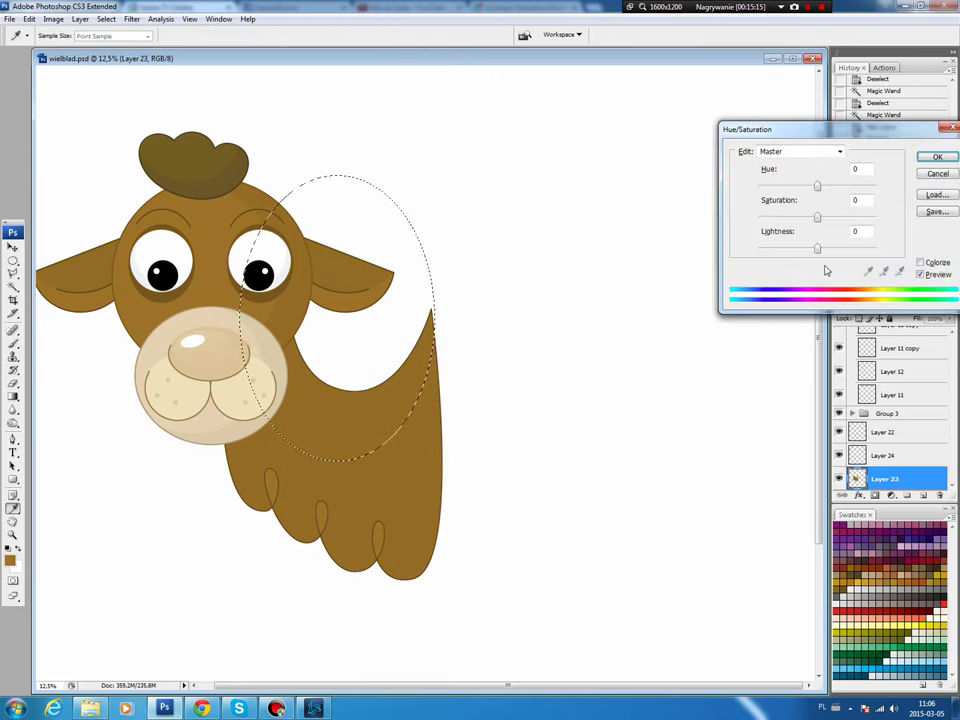
left_click_drag(817, 250, 813, 250)
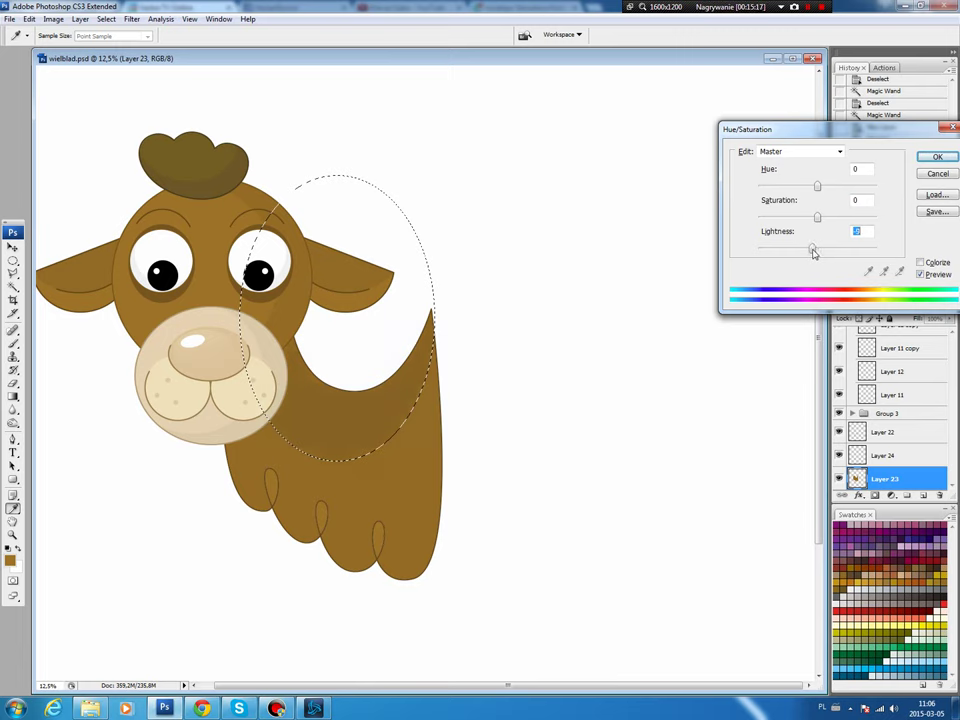
left_click(936, 157)
key("ctrl+d")
Draw a closed pen path from the muzzle around the leg bottoms and lower body.
key("v")
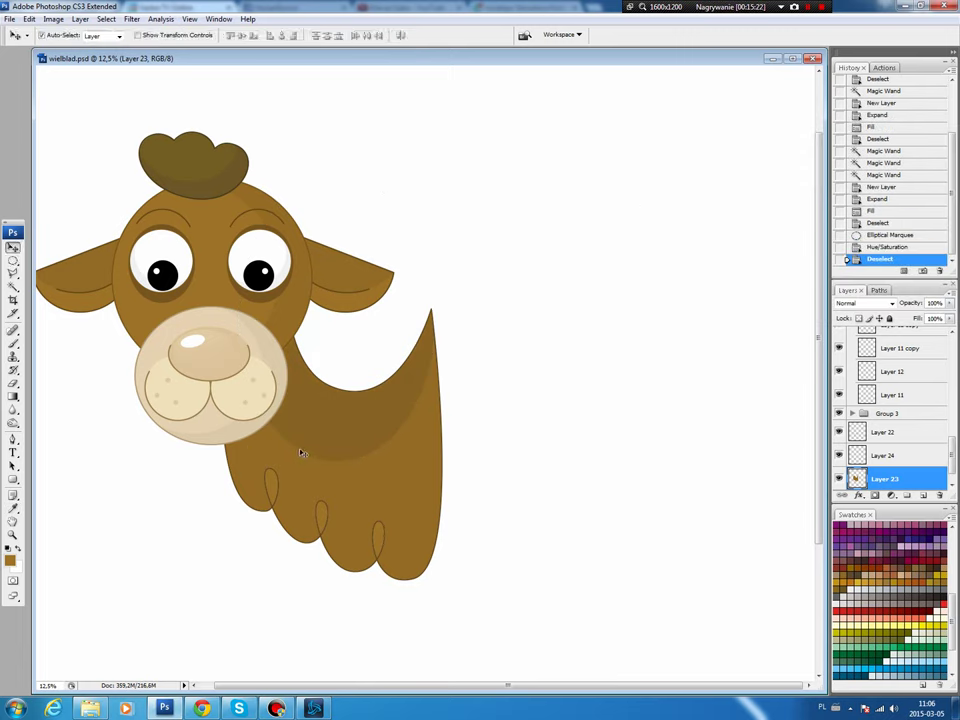
key("p")
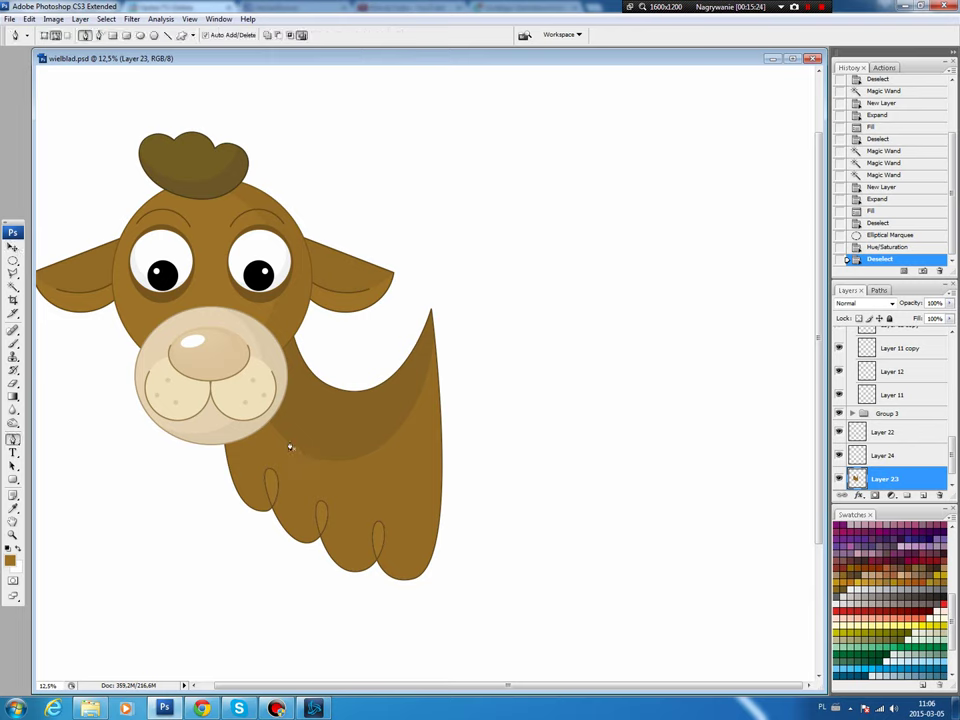
left_click(228, 399)
left_click(257, 494)
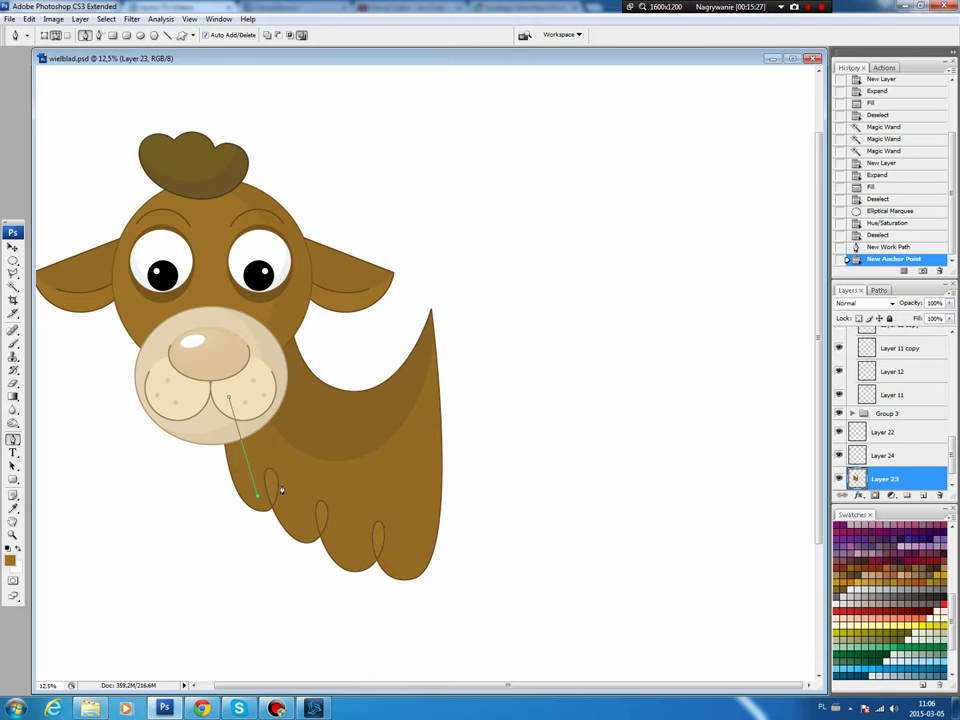
left_click(272, 476)
left_click(303, 527)
left_click(322, 508)
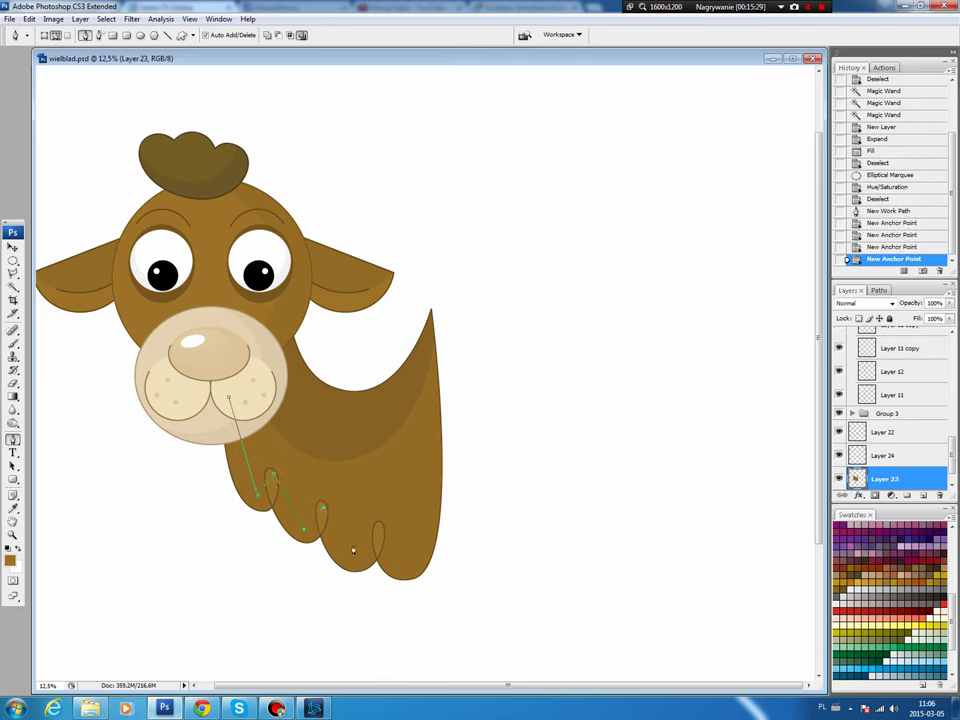
left_click(378, 527)
left_click(403, 565)
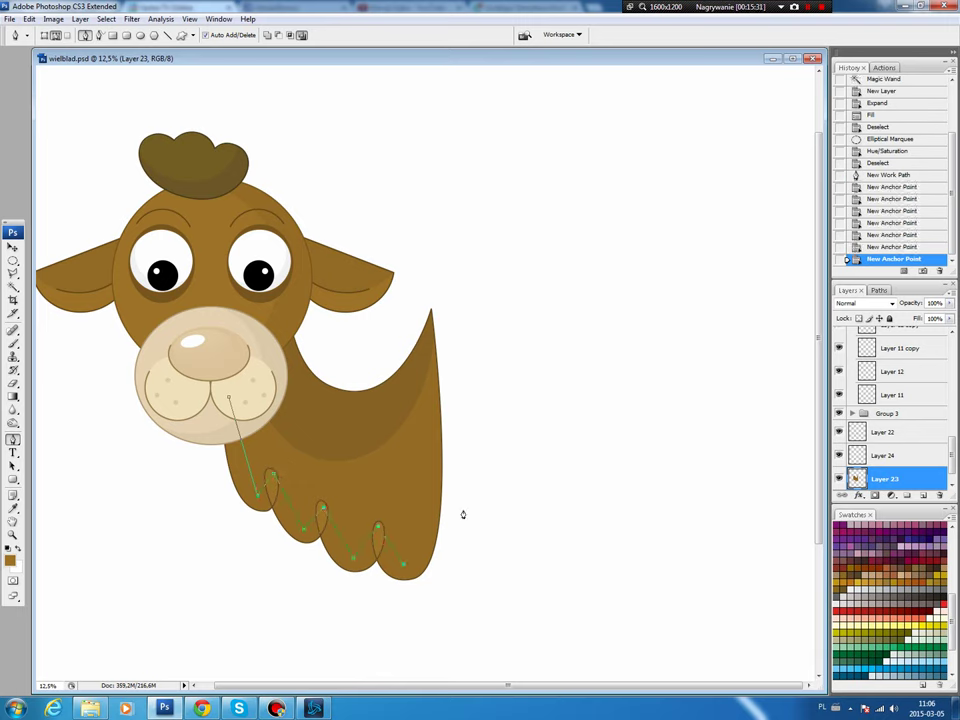
left_click(468, 505)
left_click(452, 600)
left_click(174, 588)
left_click(165, 438)
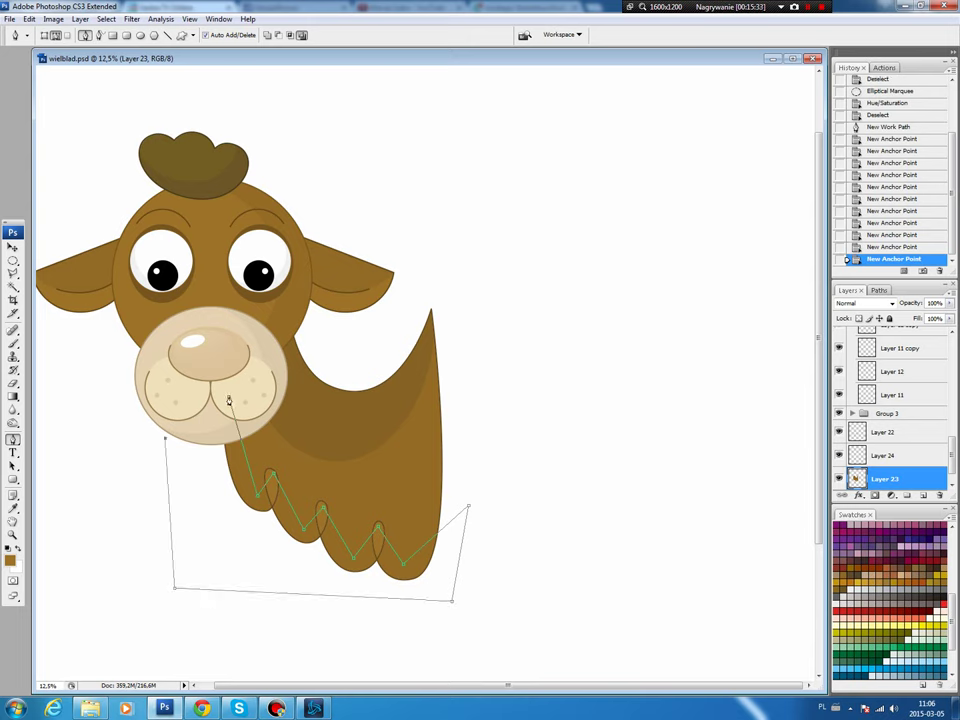
left_click(228, 400)
Adjust the path's points so it follows the curves of the leg bottoms.
left_click_drag(228, 400, 215, 348)
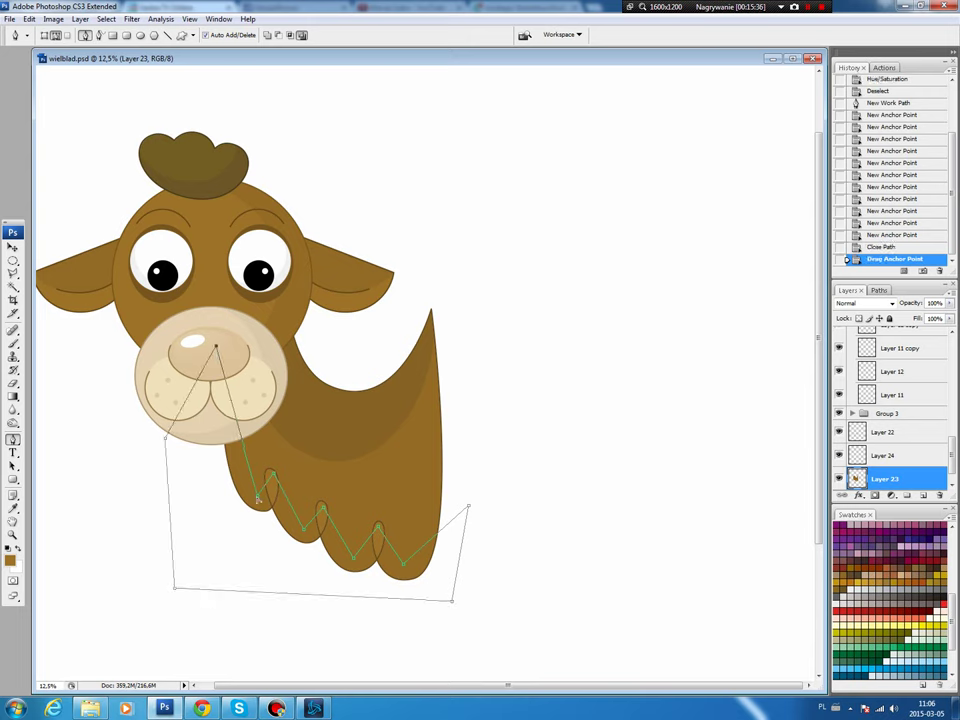
left_click_drag(258, 497, 229, 496)
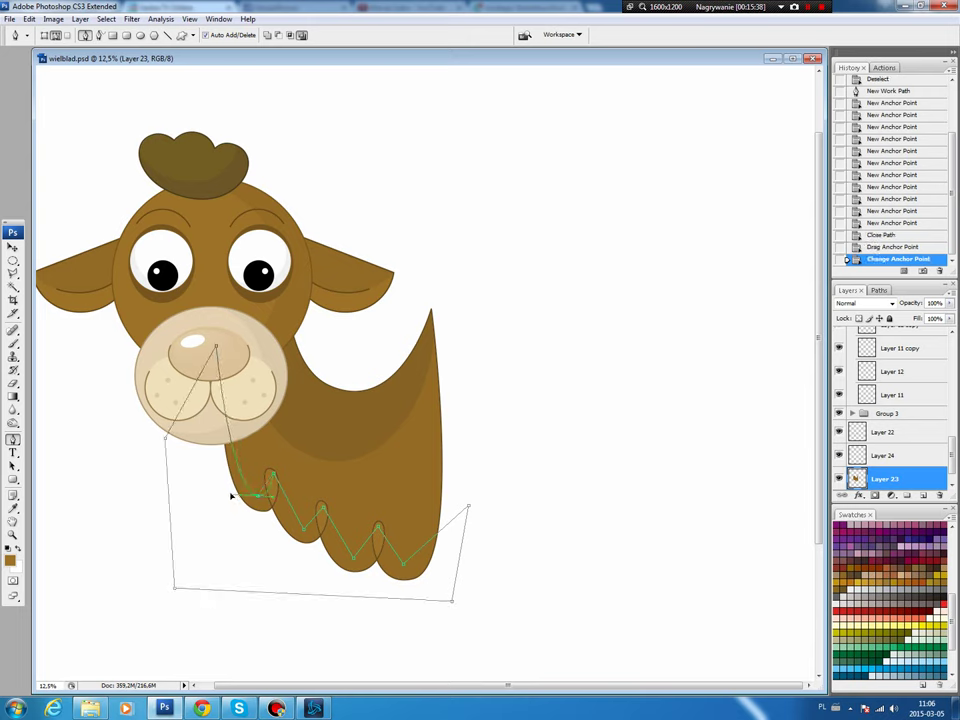
left_click_drag(302, 528, 280, 527)
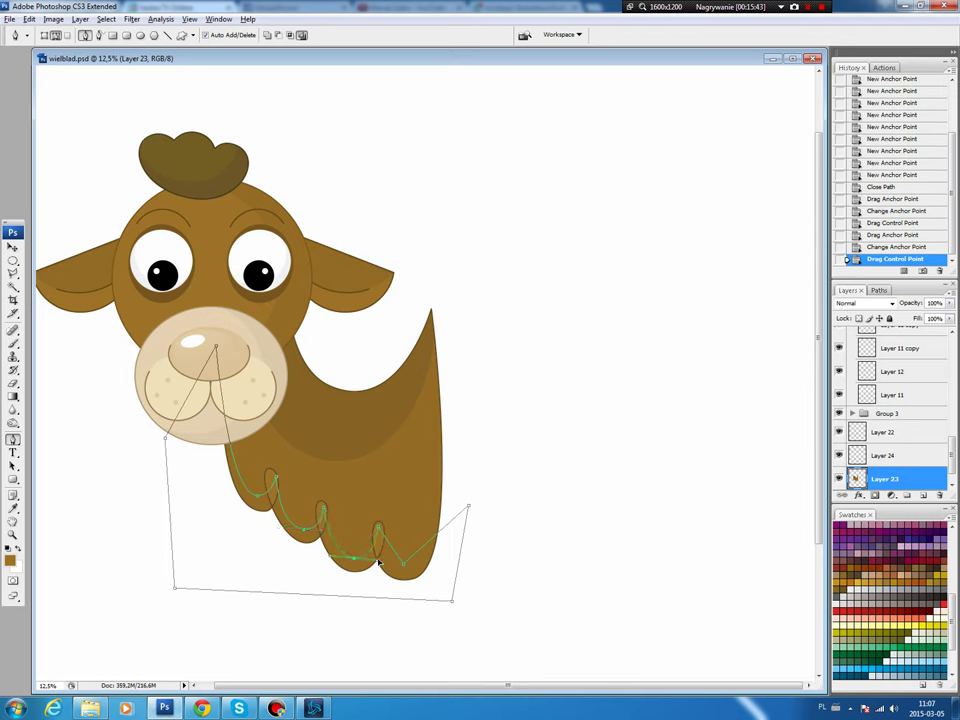
mouse_move(354, 559)
left_mouse_down()
mouse_move(362, 562)
mouse_move(305, 522)
left_mouse_up()
left_click_drag(407, 569, 424, 567)
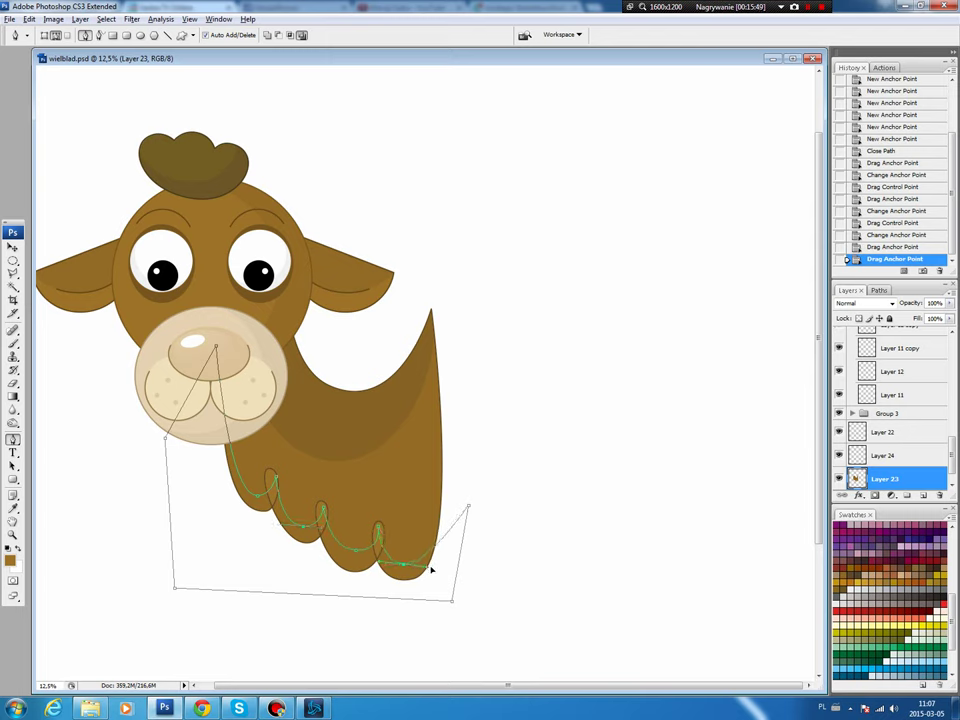
left_click_drag(432, 571, 418, 562)
left_click_drag(358, 553, 360, 549)
Load the path as a selection and apply Hue/Saturation with Hue +7 and slight Lightness, then deselect.
left_click(877, 290)
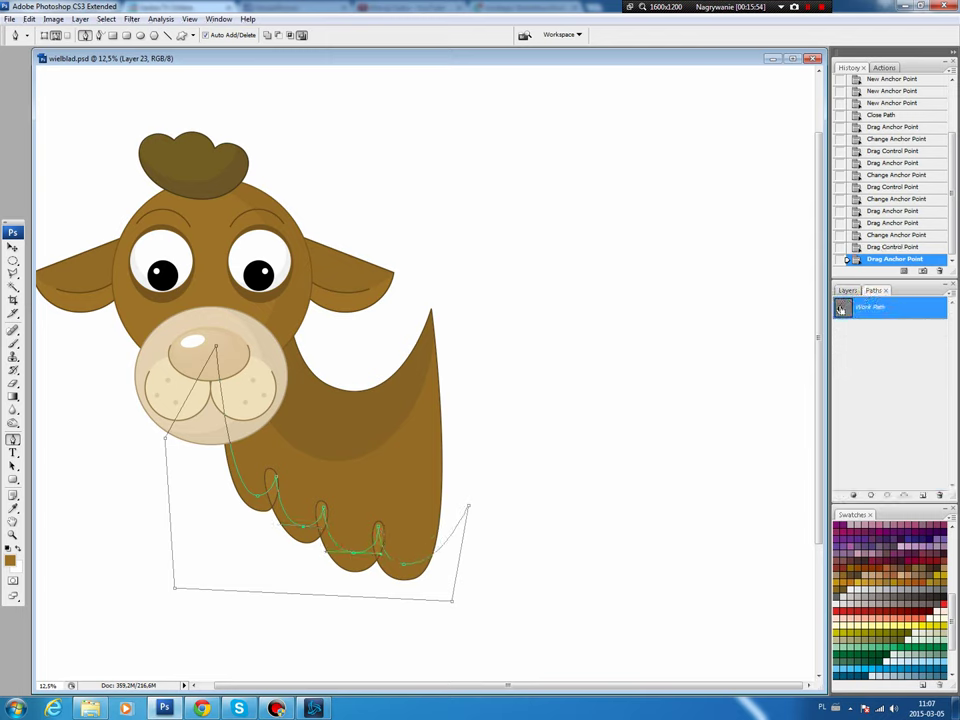
key("ctrl+Return")
key("ctrl+u")
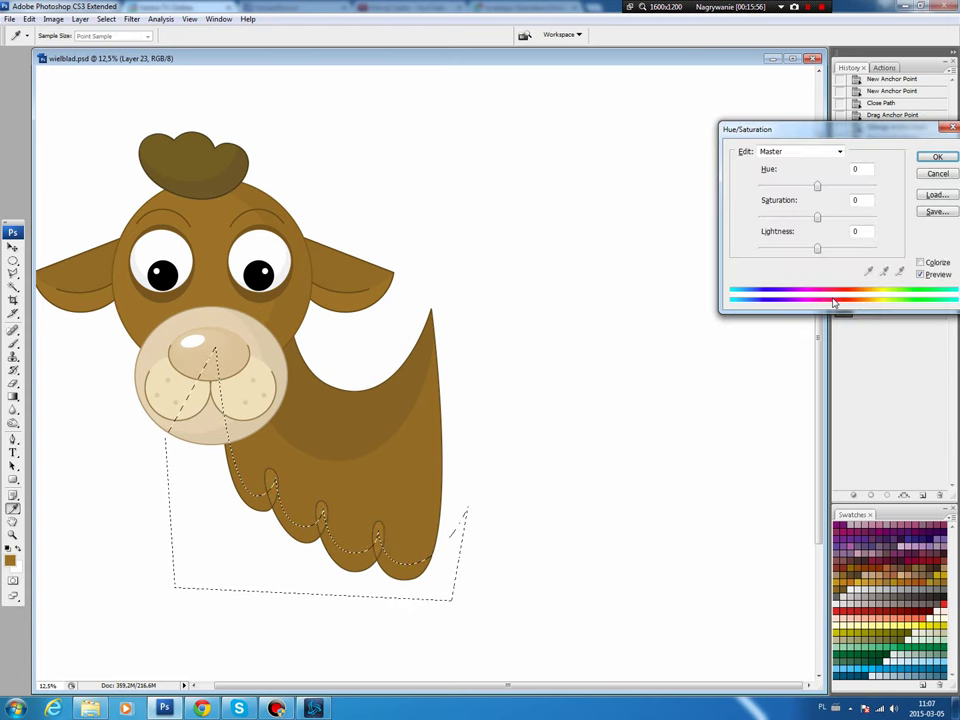
left_click_drag(817, 250, 820, 250)
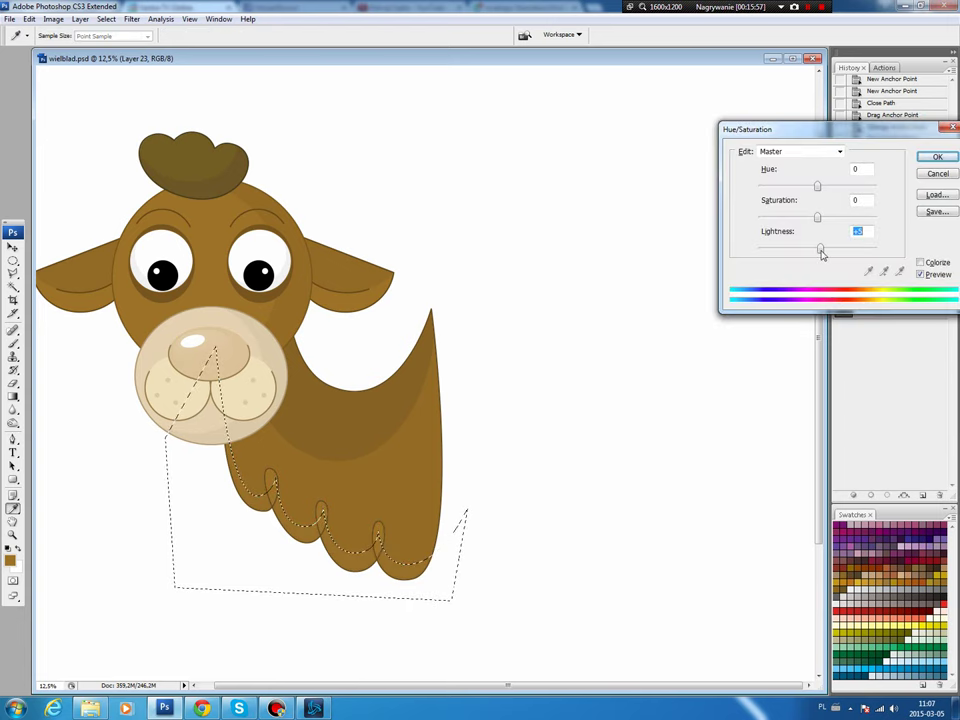
left_click_drag(817, 187, 822, 190)
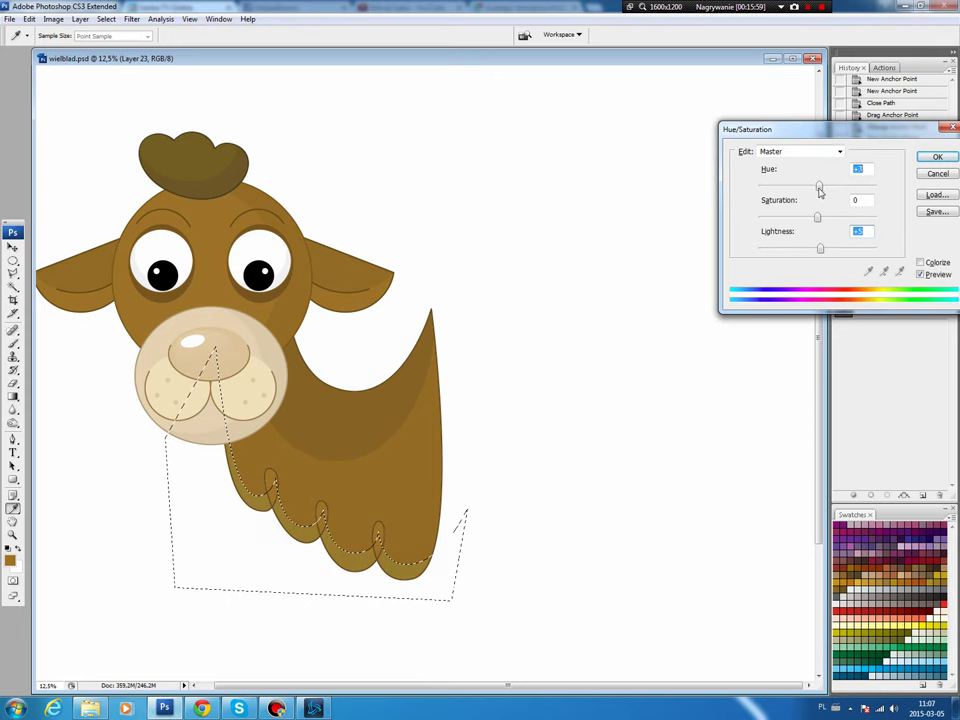
left_click(937, 157)
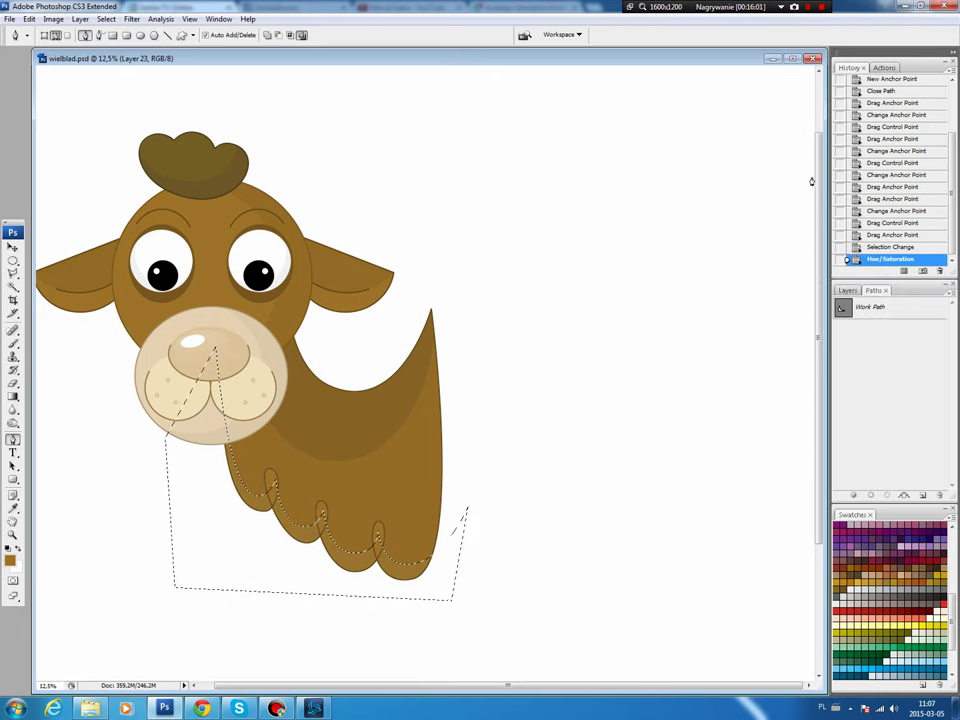
key("ctrl+d")
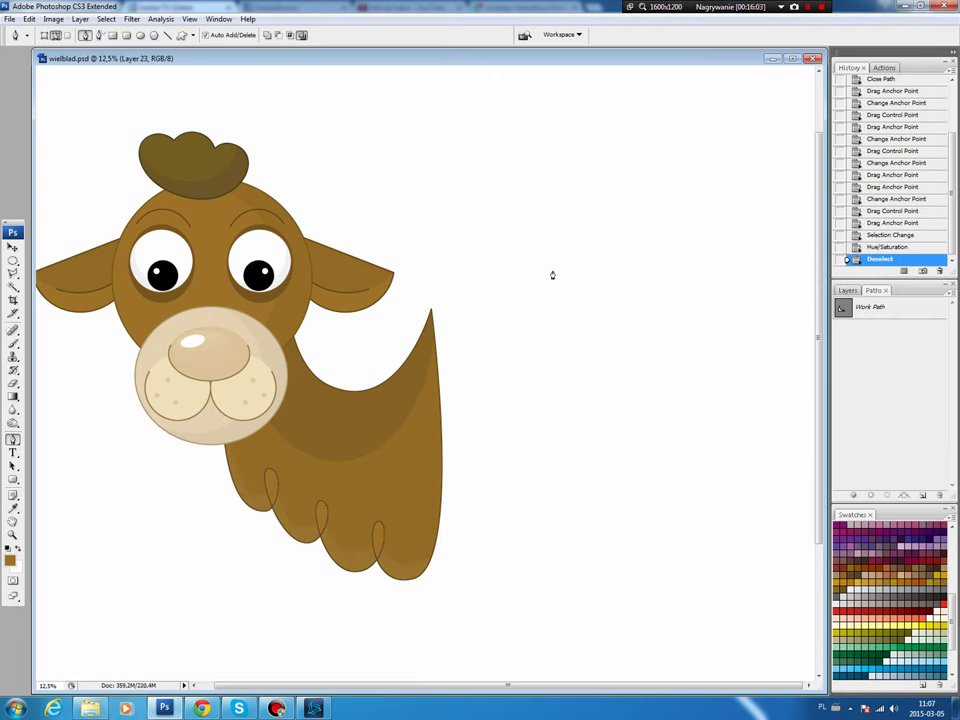
With the Background layer selected, draw a large circular selection right of the camel's body.
key("v")
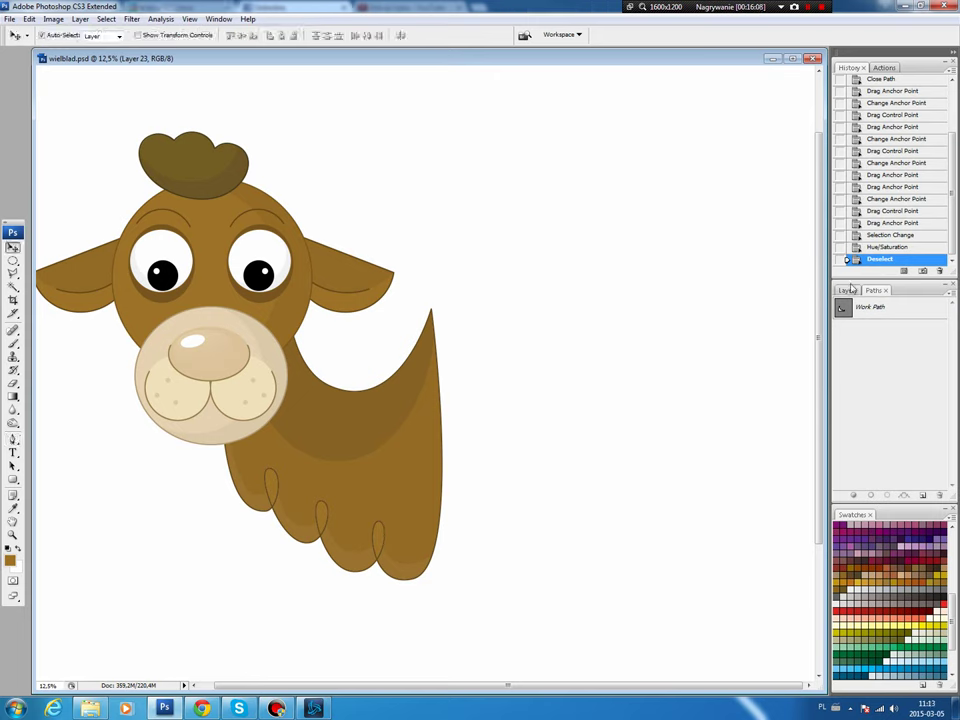
left_click(848, 290)
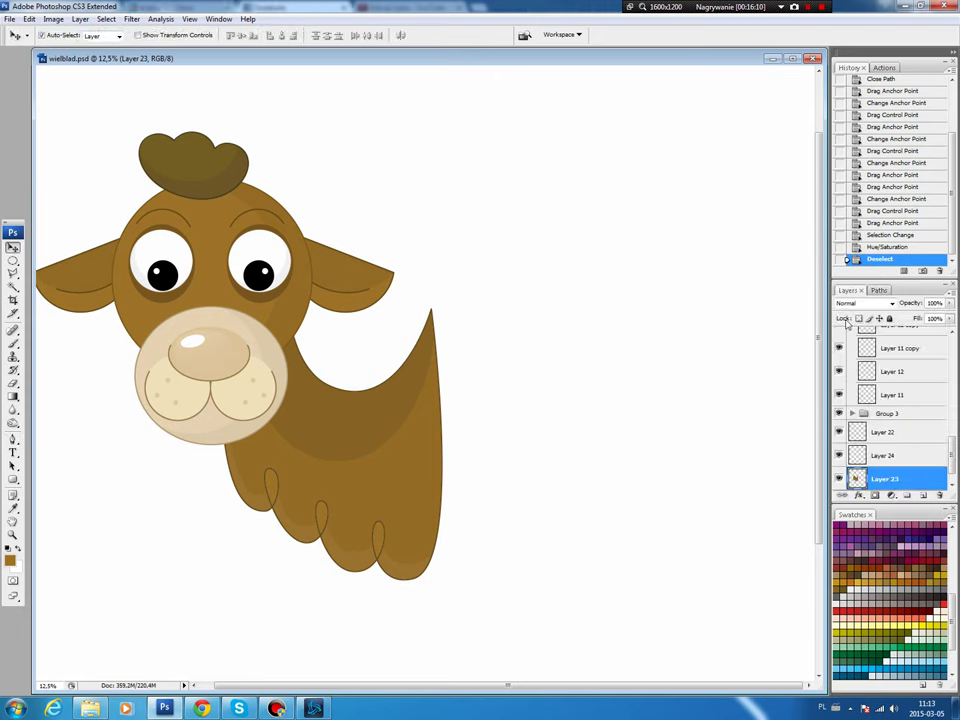
scroll(953, 447, "down", 1)
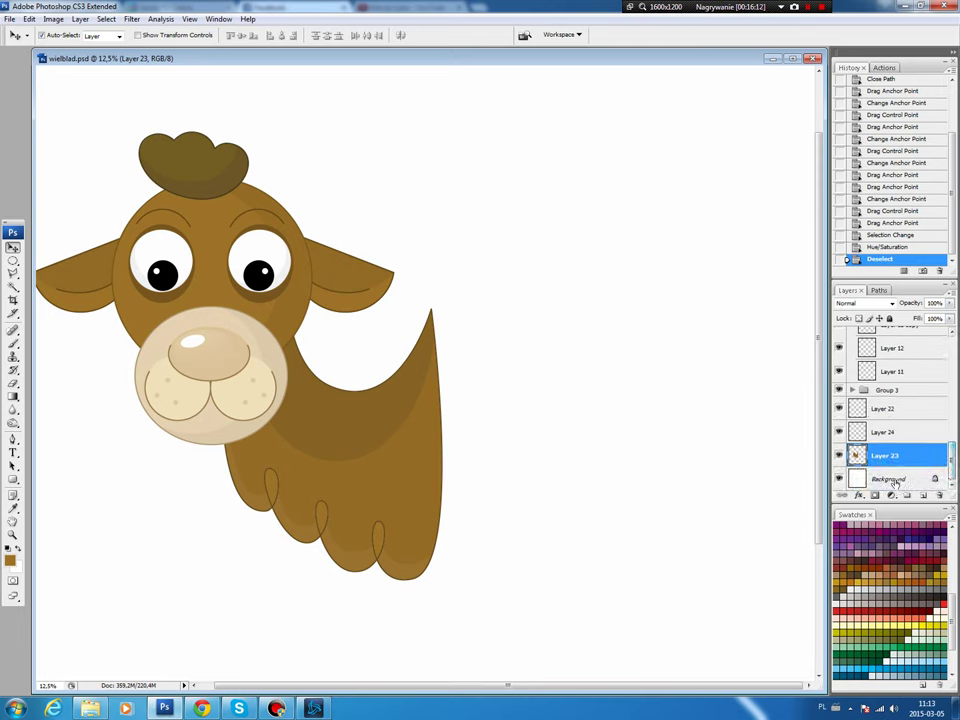
left_click(895, 479)
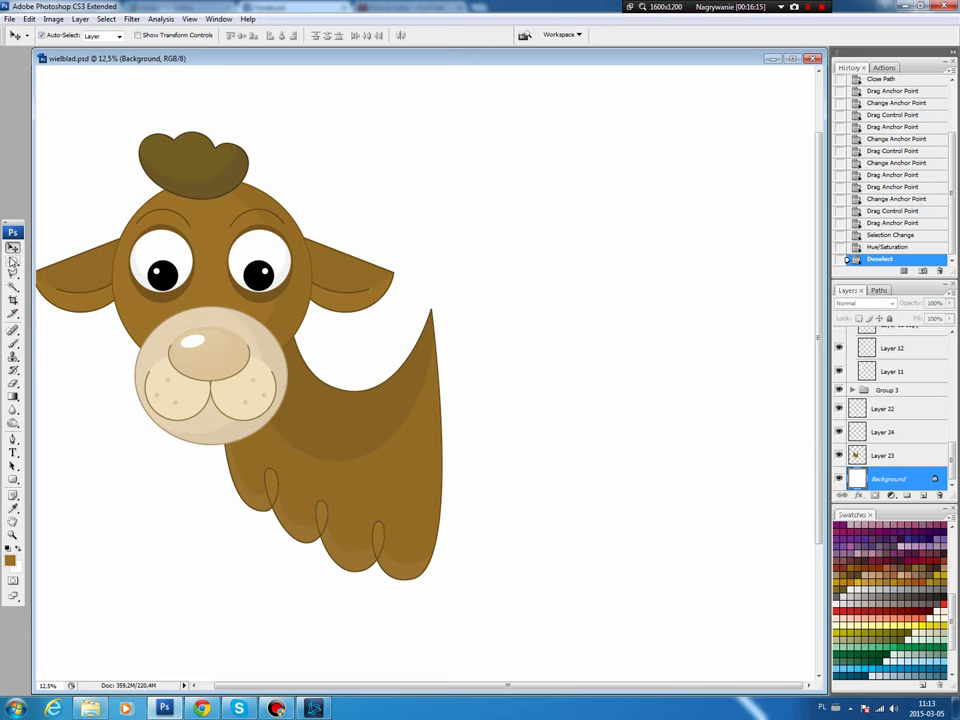
left_click(13, 260)
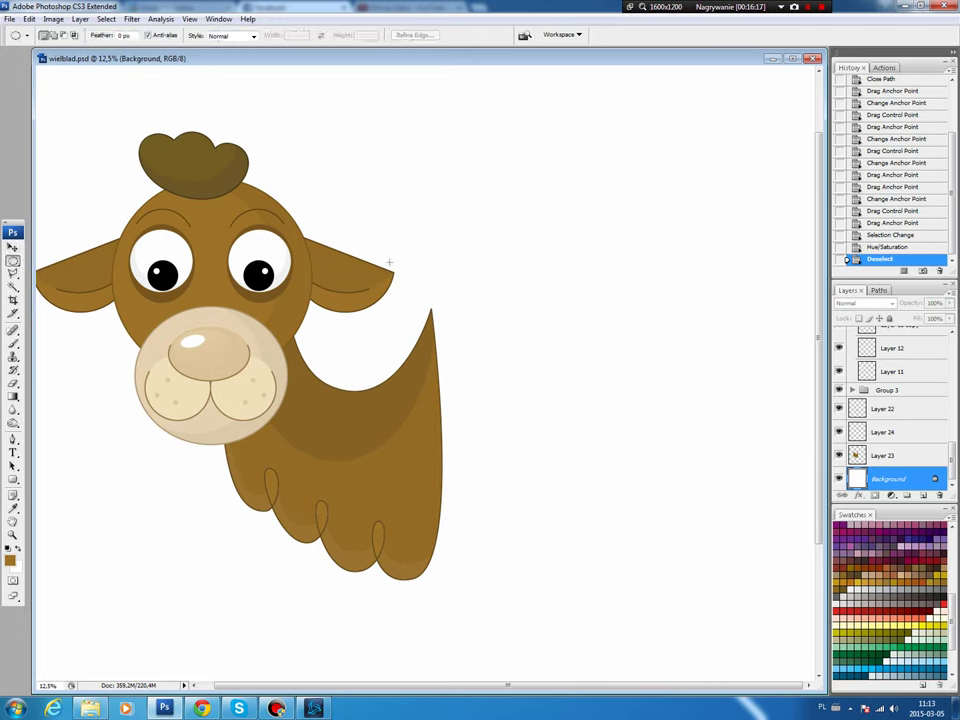
mouse_move(391, 243)
left_mouse_down()
mouse_move(697, 591)
mouse_move(707, 583)
left_mouse_up()
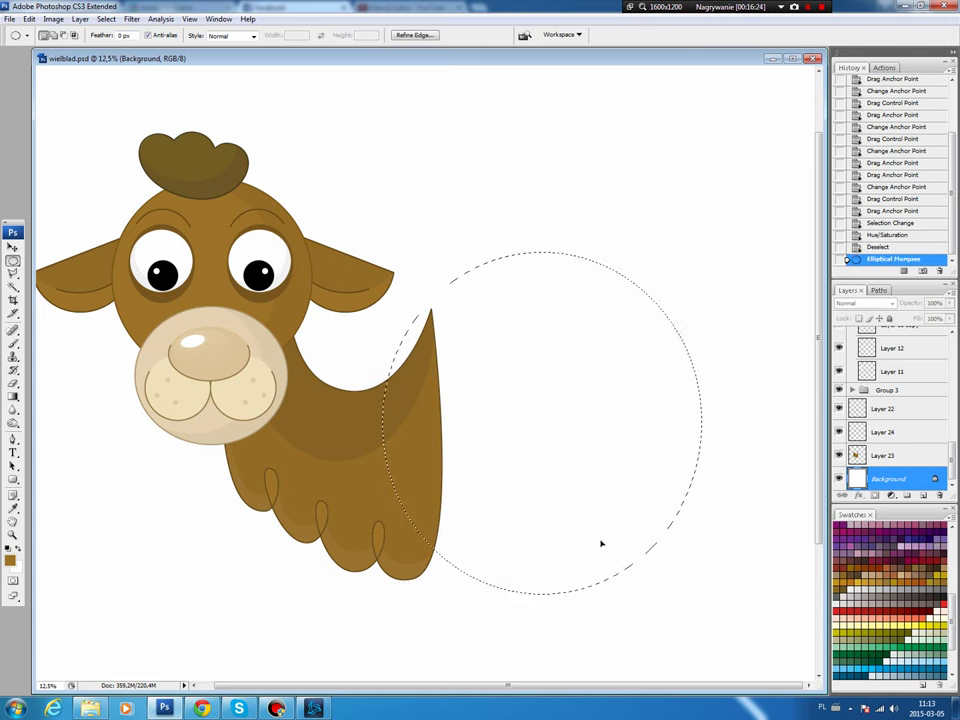
left_click_drag(604, 554, 603, 549)
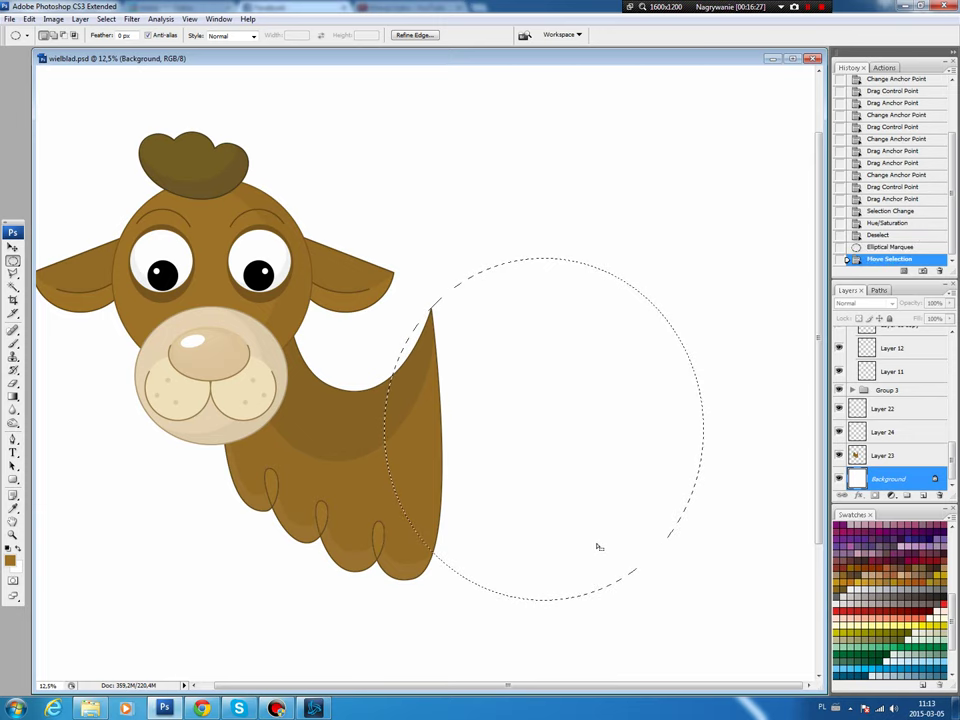
Fill the circle with the foreground brown on a new layer and deselect.
left_click(923, 495)
key("b")
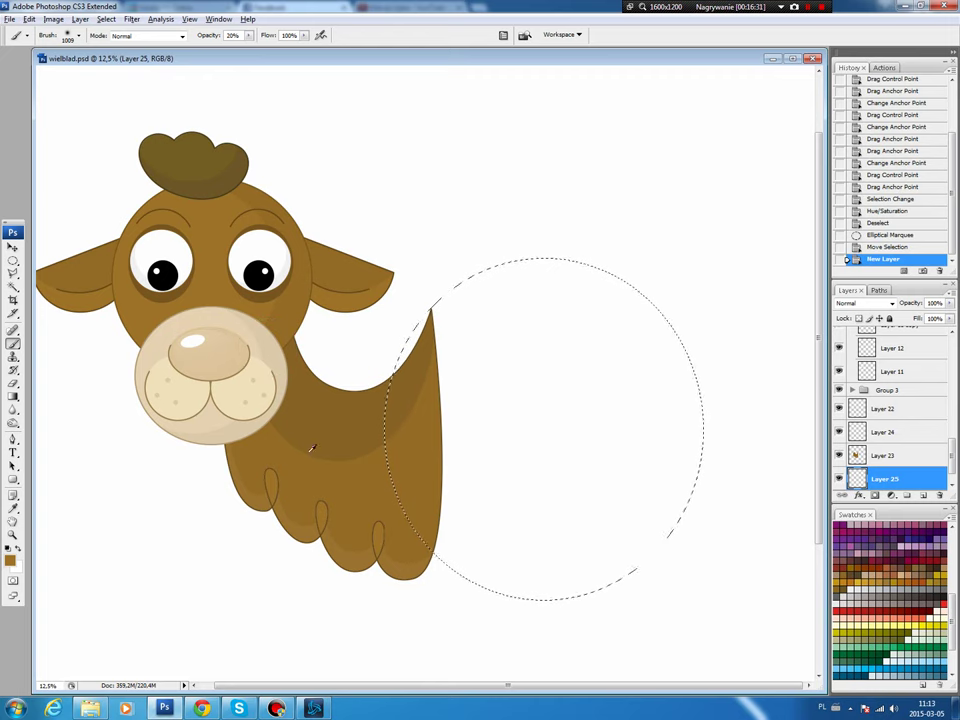
key("alt+BackSpace")
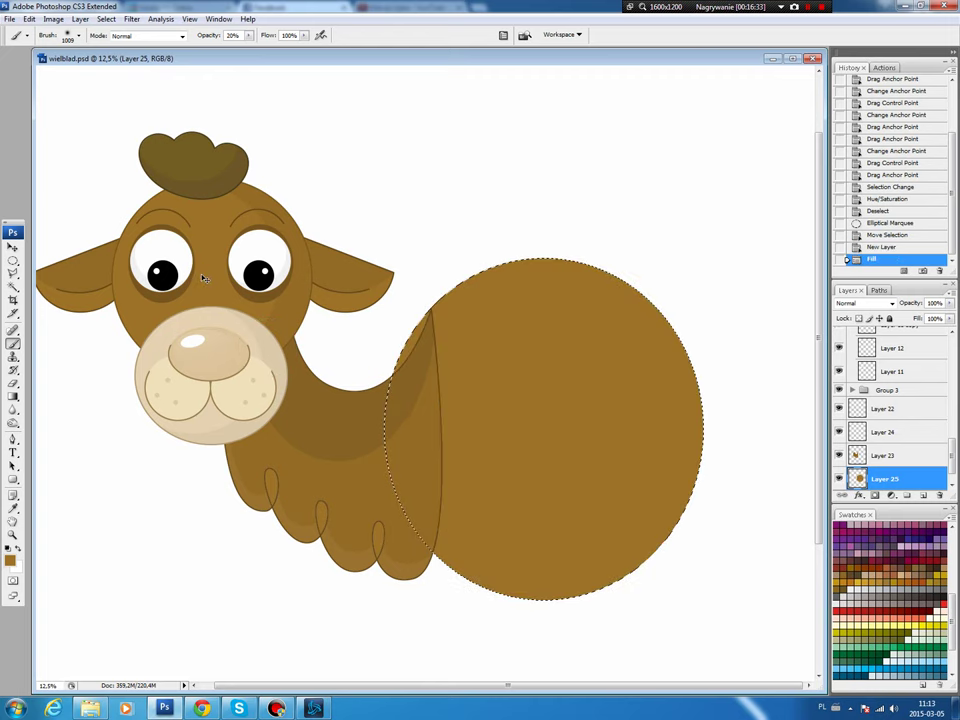
key("ctrl+d")
key("v")
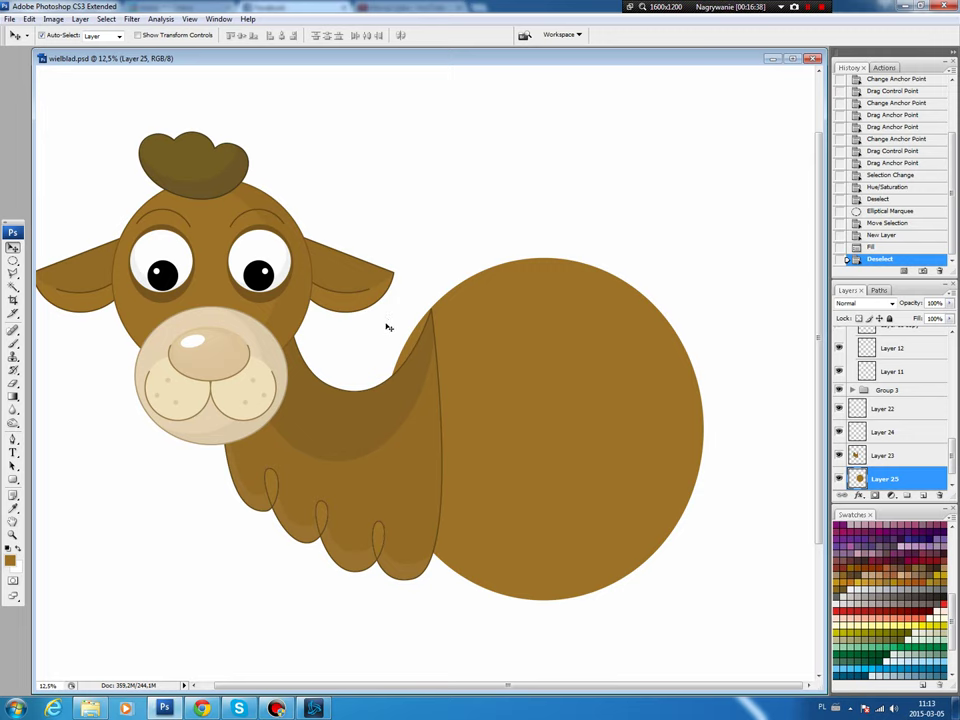
key("ctrl+t")
Squash the brown circle shorter by raising its bottom and lowering its top.
left_click_drag(544, 604, 543, 571)
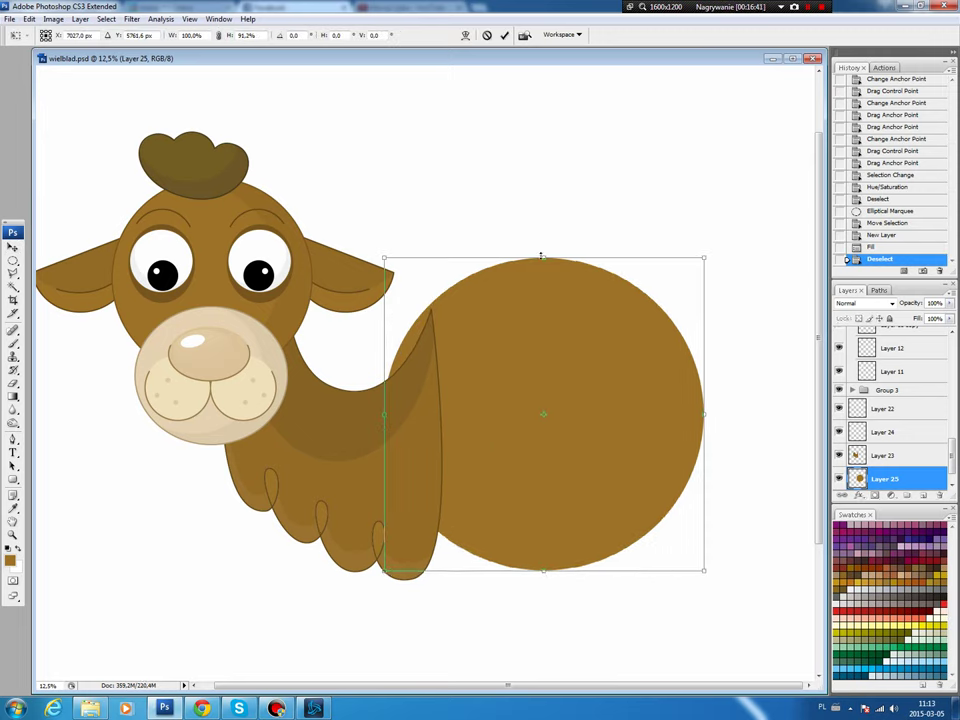
left_click_drag(544, 259, 543, 264)
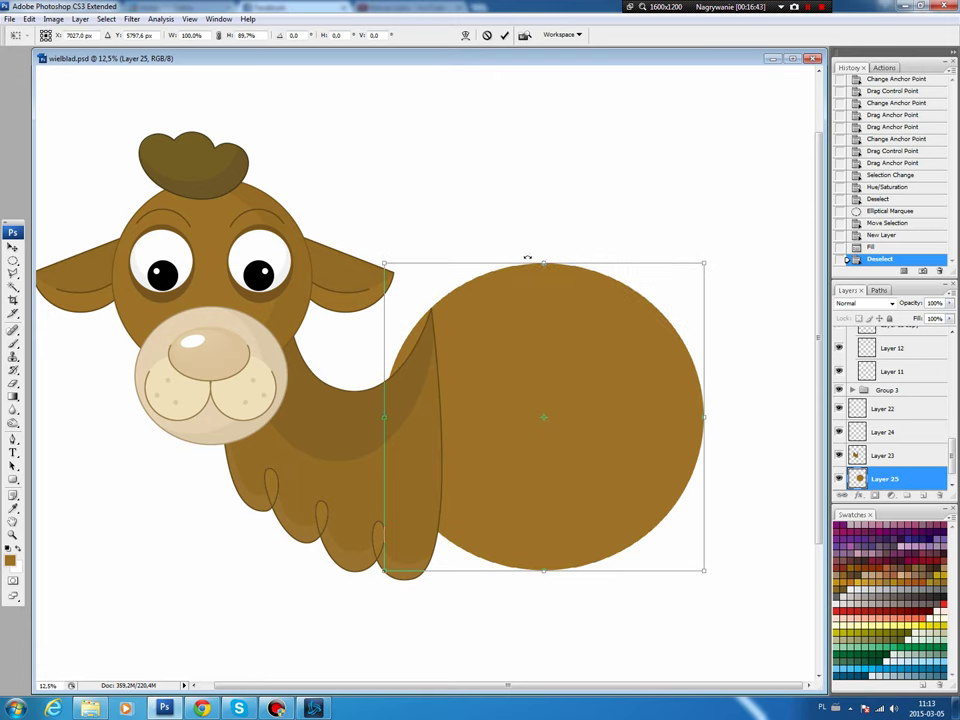
key("Return")
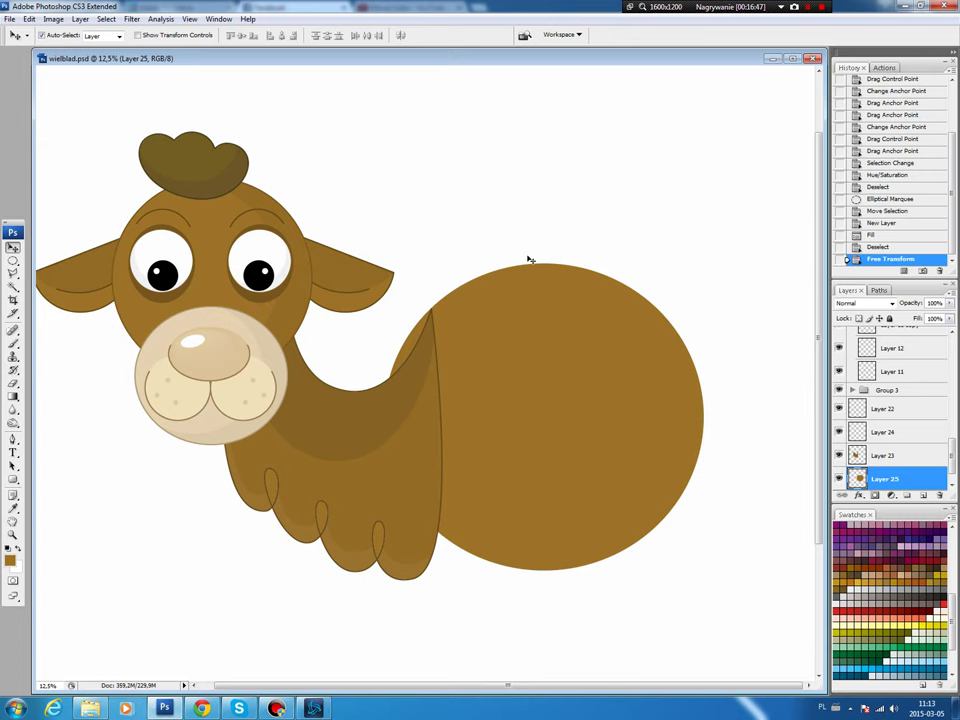
Cut off the circle's top and the part over the neck and legs with rectangular selections.
key("m")
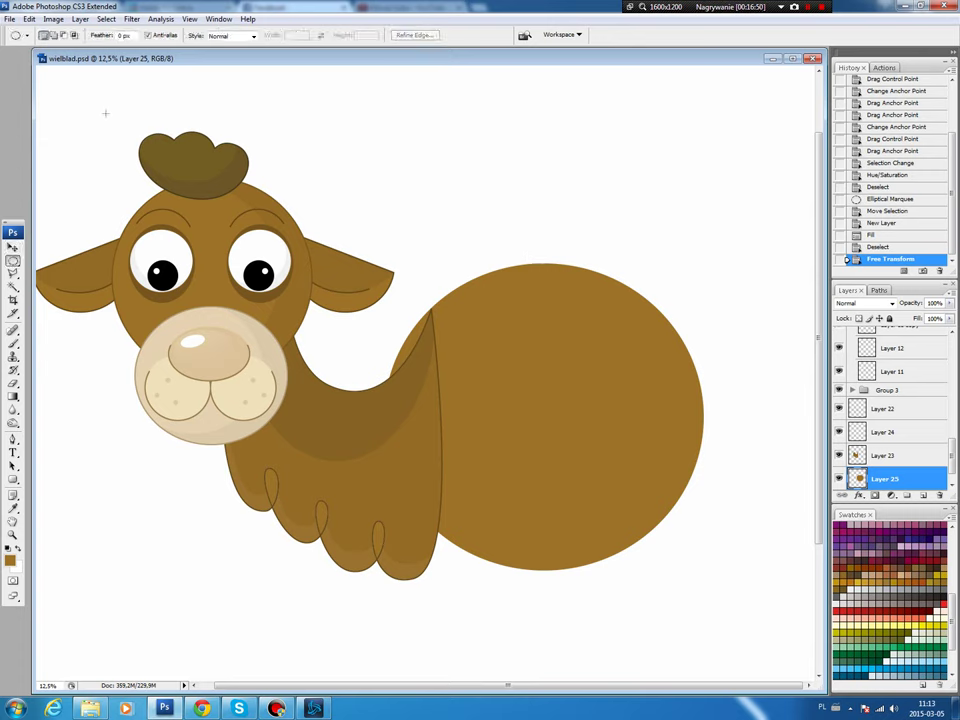
right_click(15, 261)
left_click(65, 258)
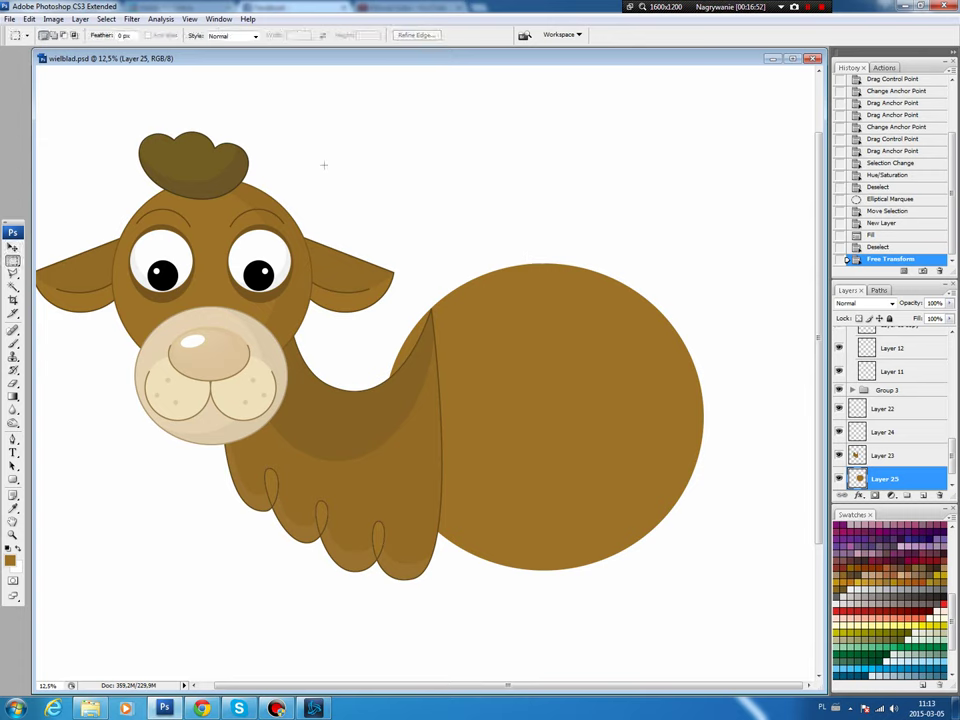
left_click_drag(335, 175, 722, 308)
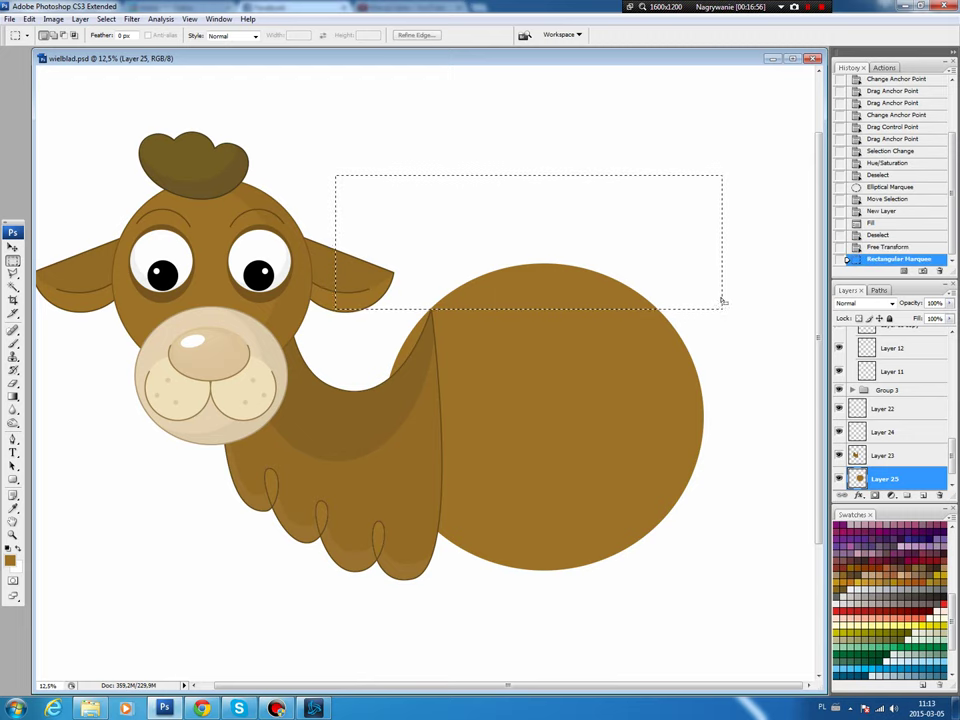
key("Delete")
key("ctrl+d")
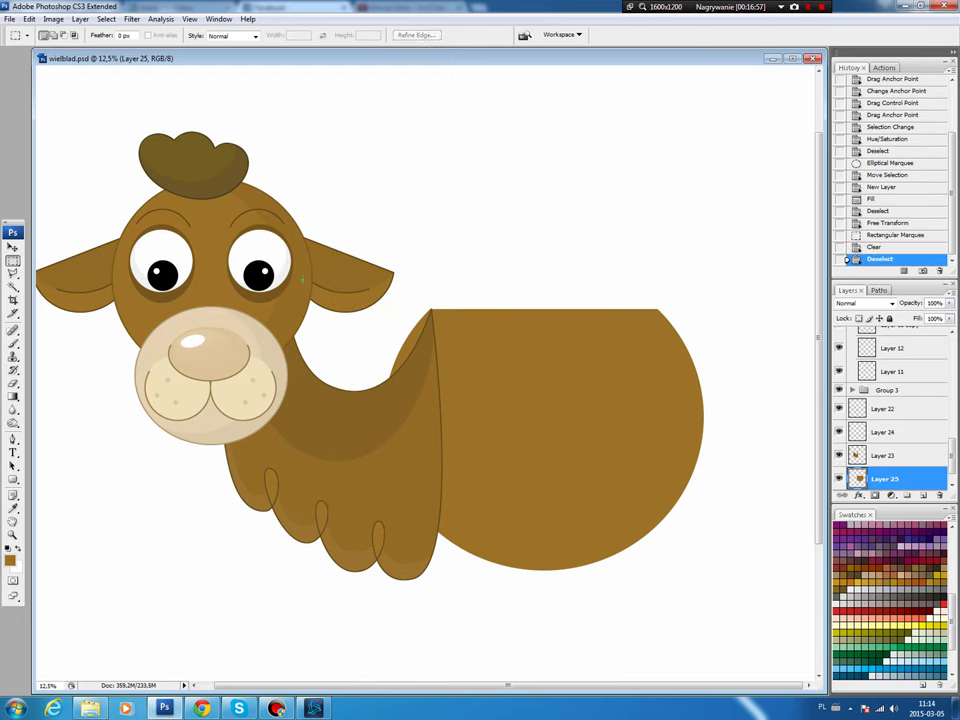
left_click_drag(249, 219, 431, 615)
key("Delete")
key("ctrl+d")
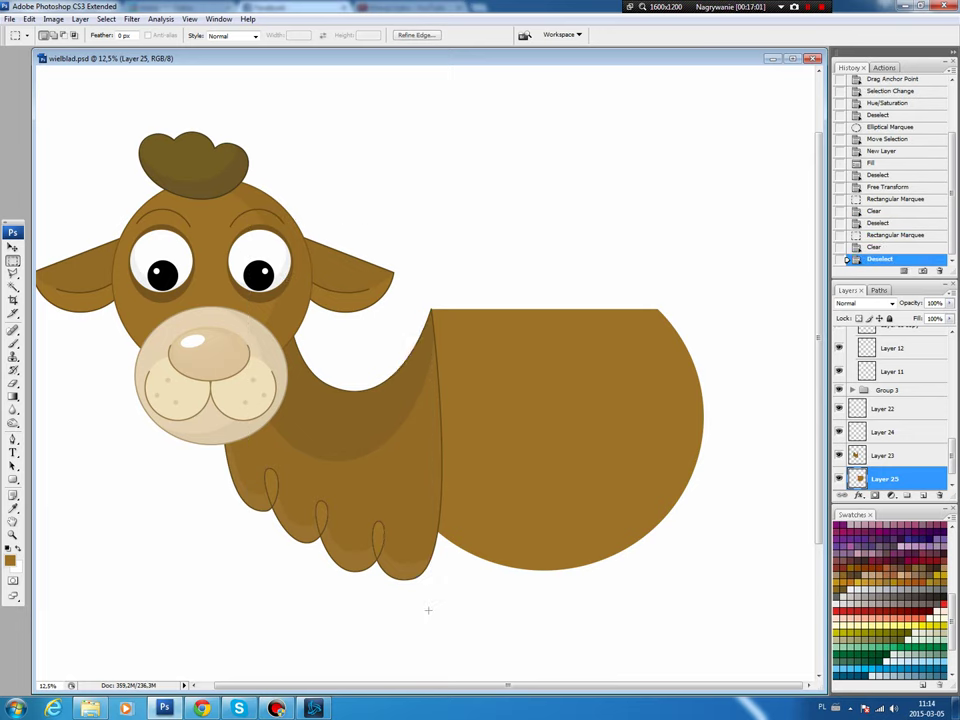
Narrow the hump body to about 96% width and flatten it to about 96% height.
key("v")
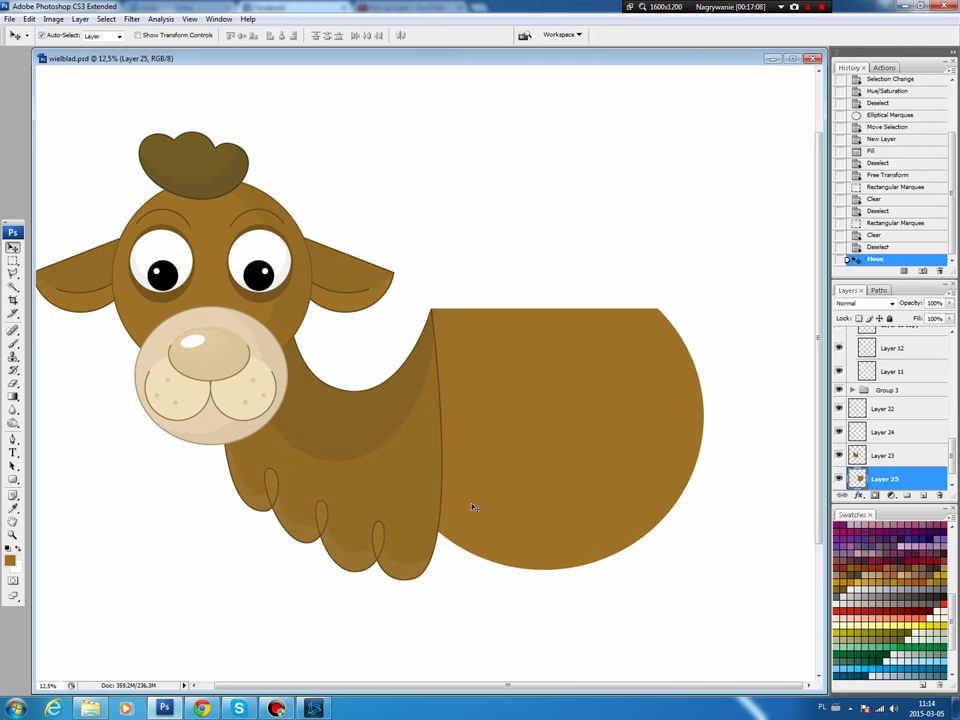
key("ctrl+t")
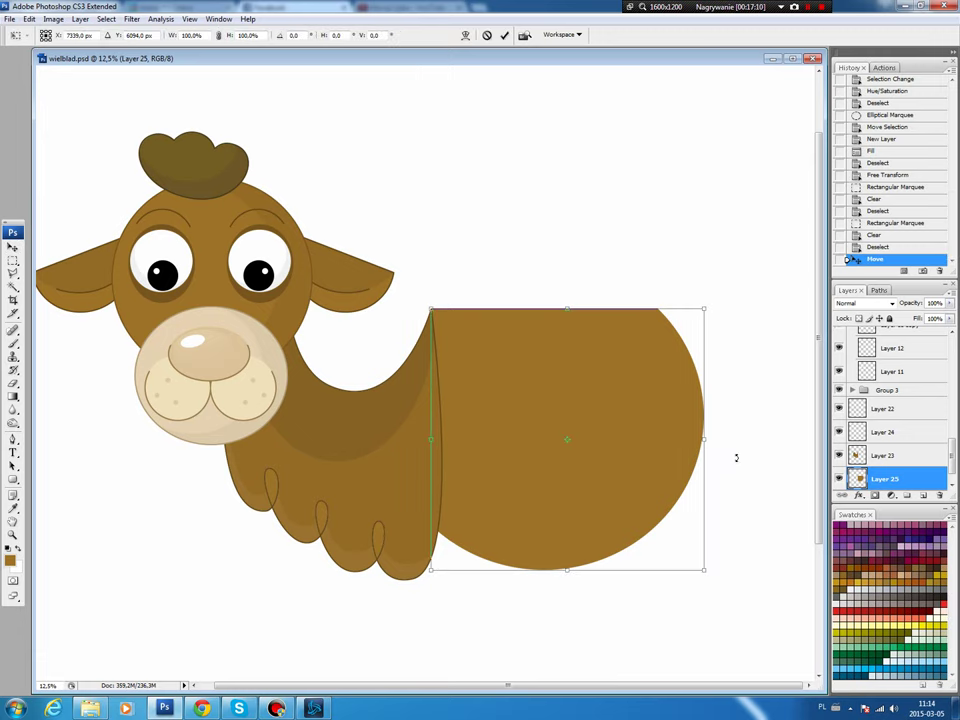
left_click_drag(707, 440, 693, 440)
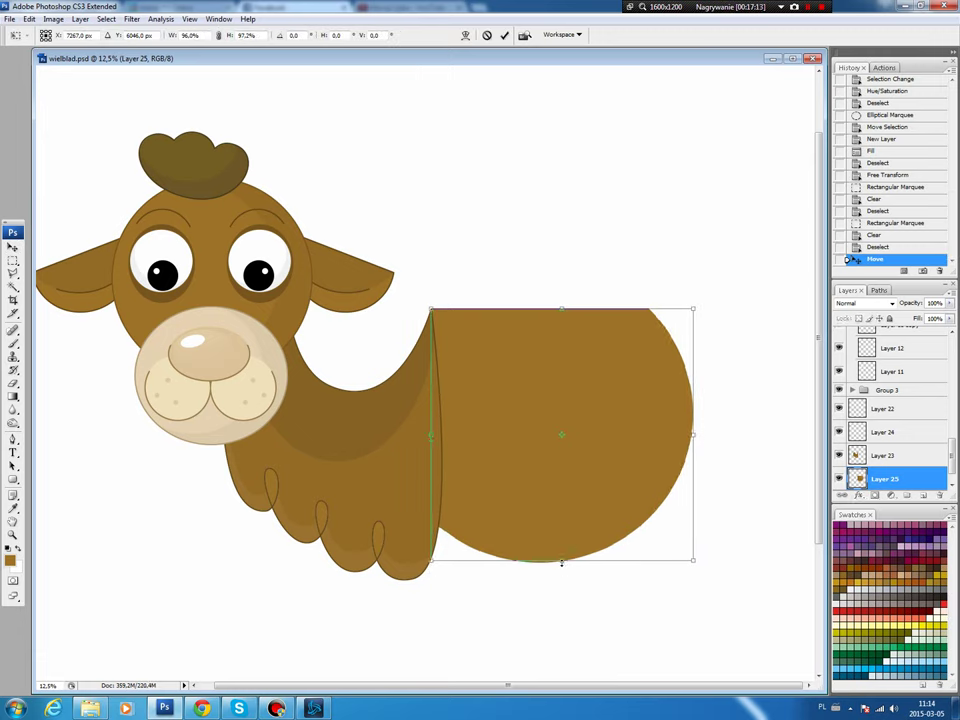
left_click_drag(561, 573, 561, 543)
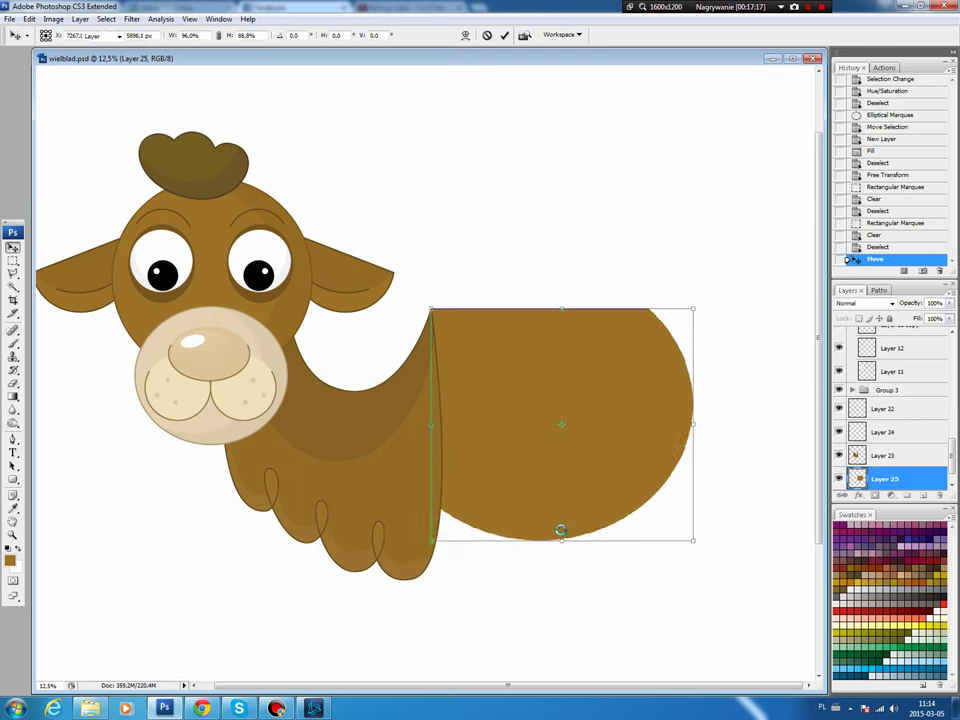
key("Return")
key("m")
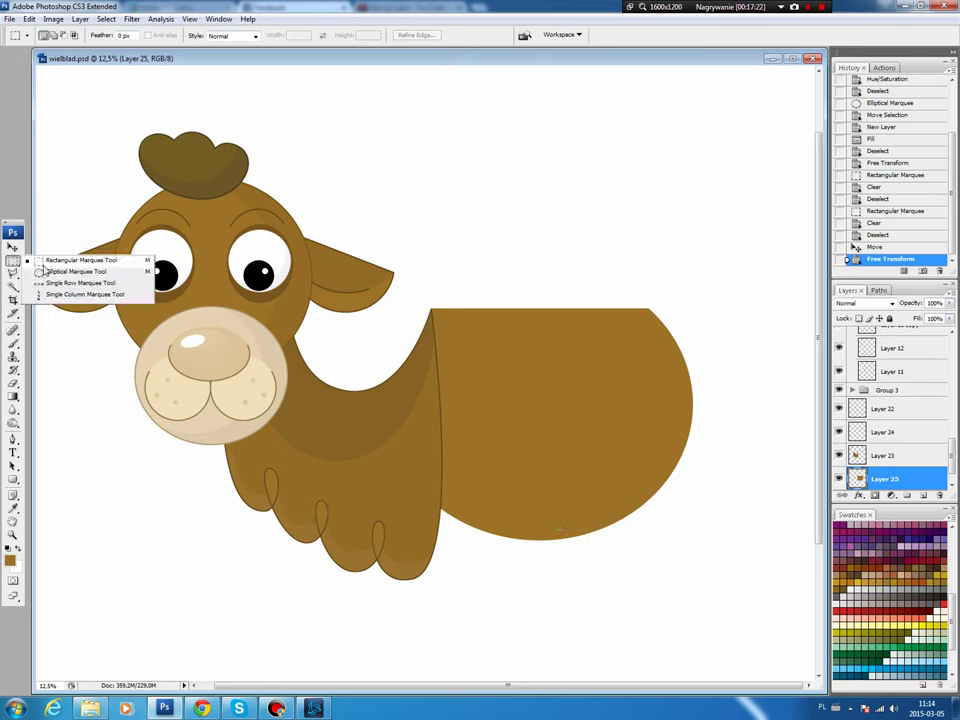
Darken the hump body outside an inverted oval selection with Hue/Saturation Lightness -7.
left_click_drag(13, 260, 60, 271)
left_click_drag(608, 474, 658, 493)
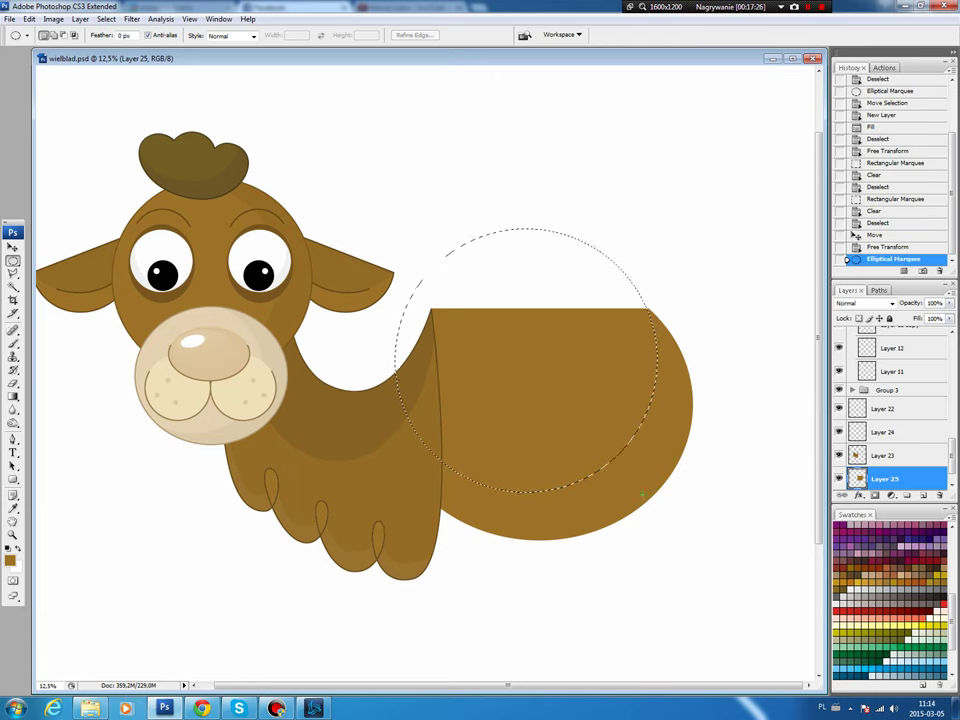
left_click(106, 19)
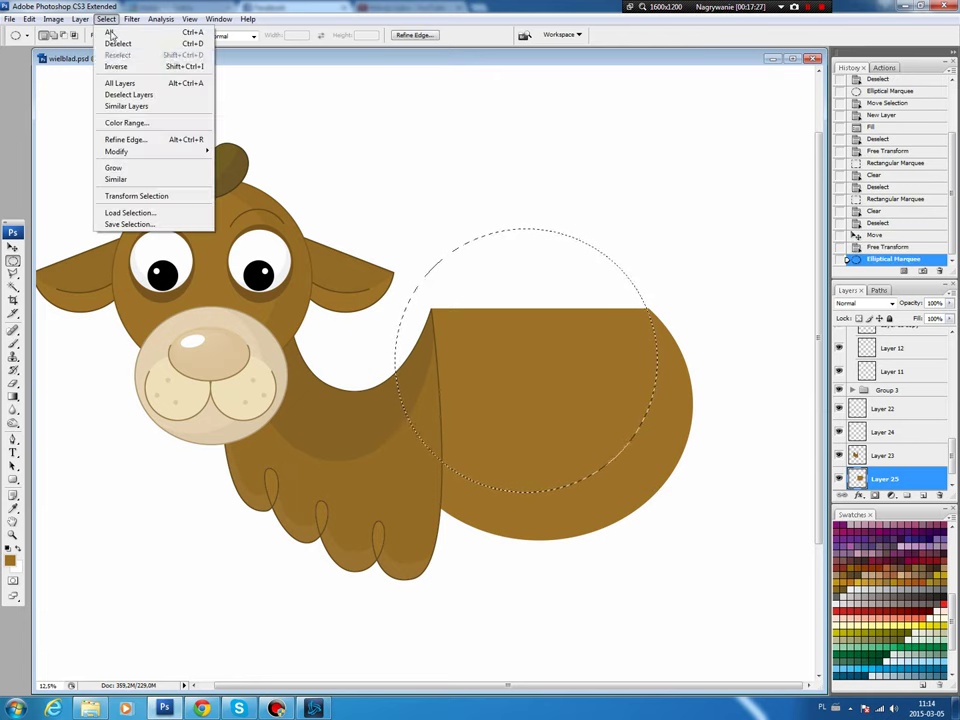
left_click(113, 66)
key("ctrl+u")
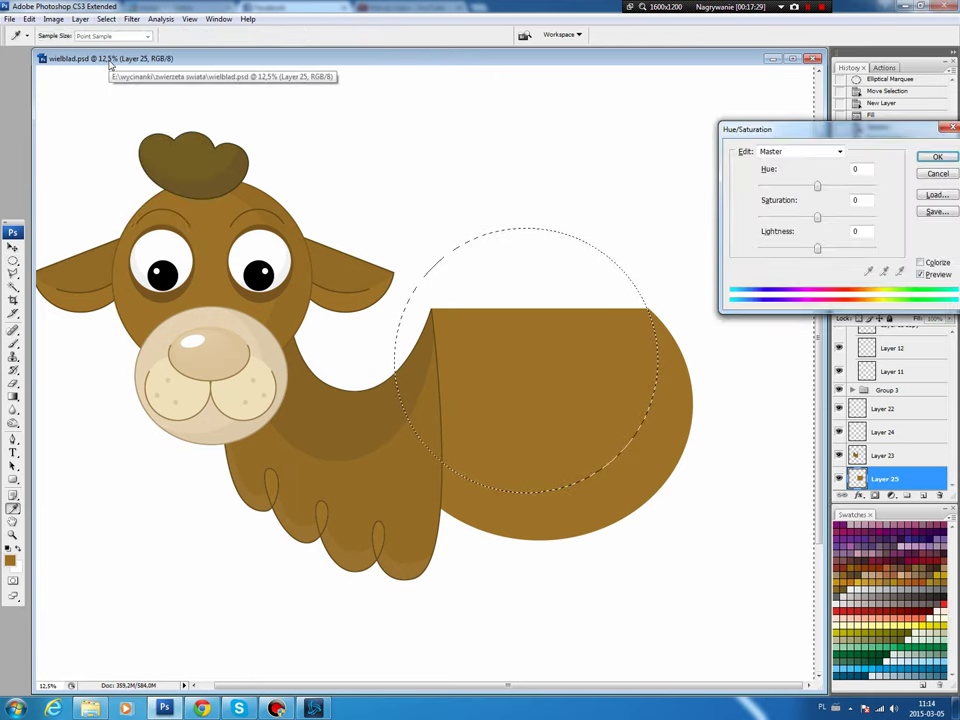
left_click(817, 249)
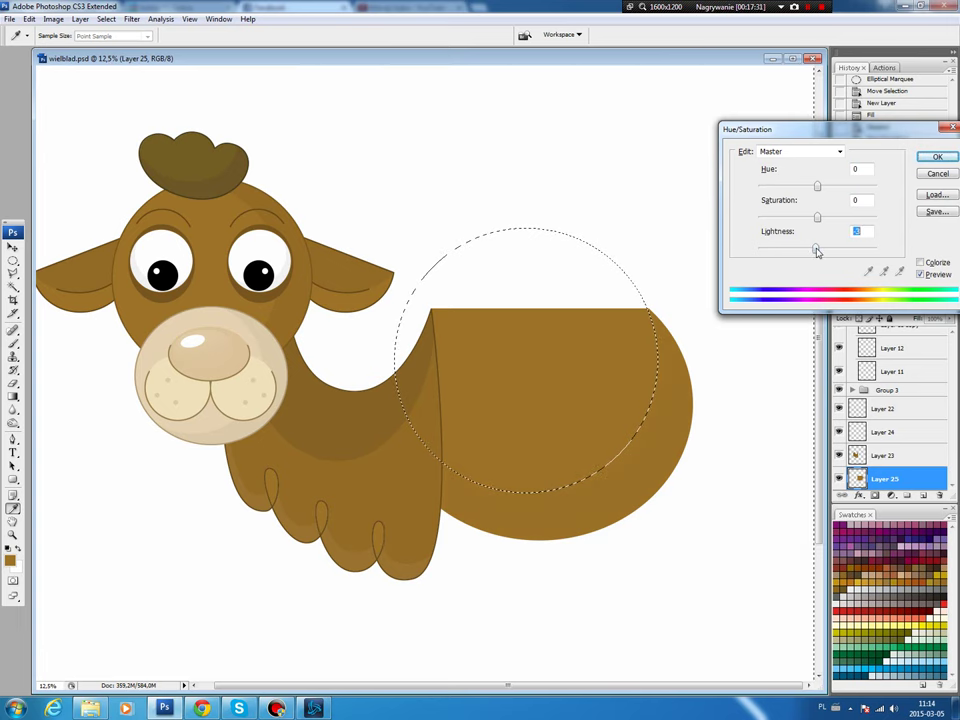
left_click(937, 157)
key("ctrl+d")
key("b")
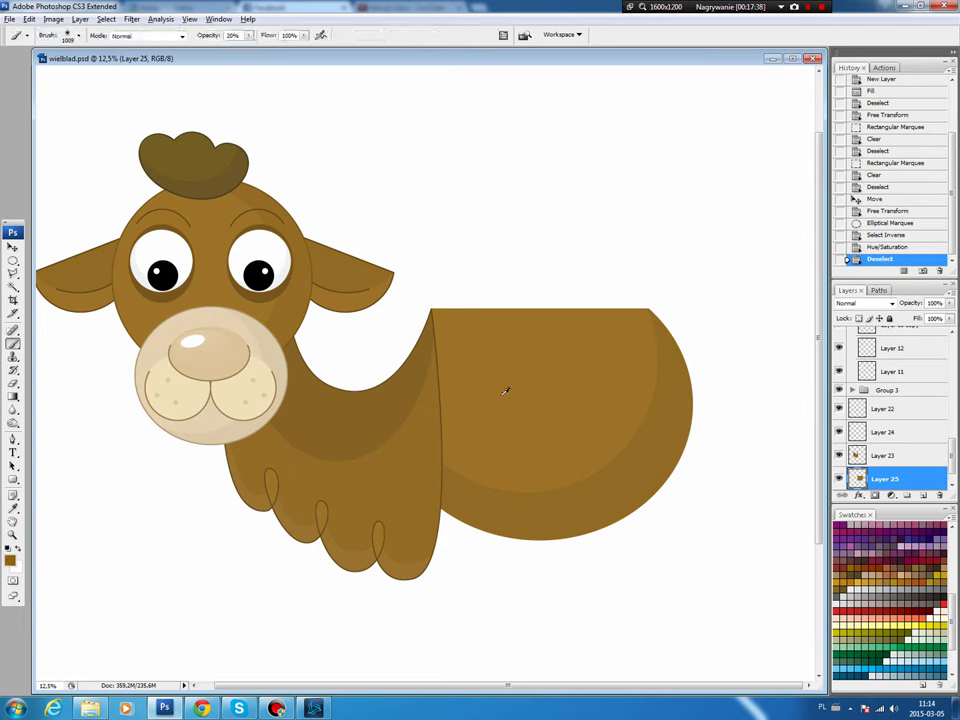
Stroke an outline around the hump body's shape on a new layer.
left_click(857, 478, "ctrl")
key("ctrl+shift+alt+n")
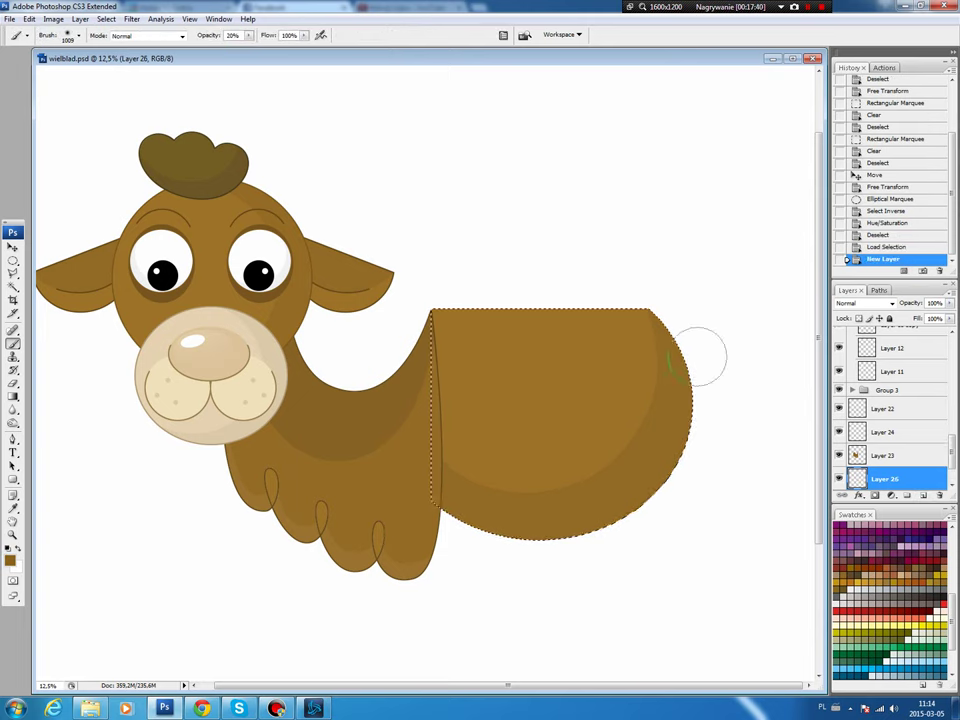
left_click(30, 19)
left_click(50, 199)
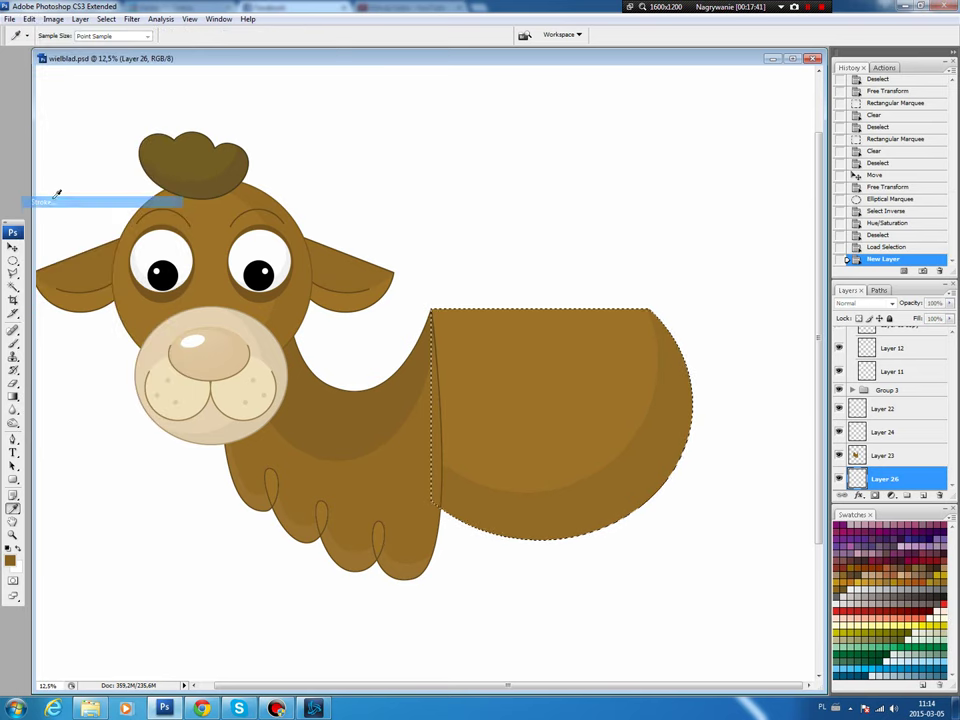
key("Return")
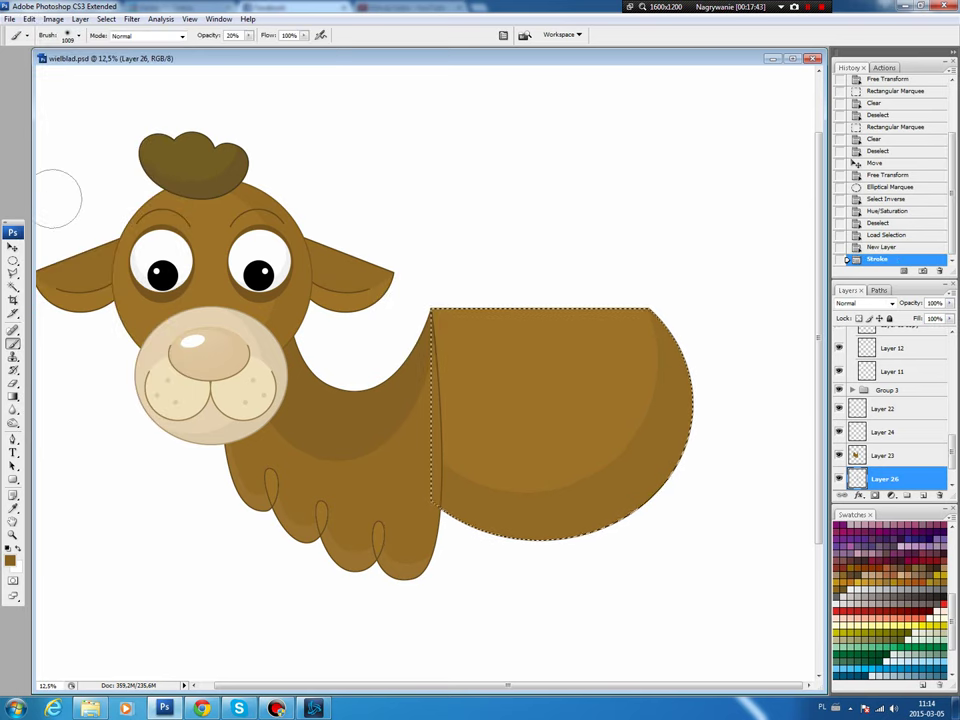
key("ctrl+d")
Darken the body outline slightly using Hue/Saturation Lightness.
key("i")
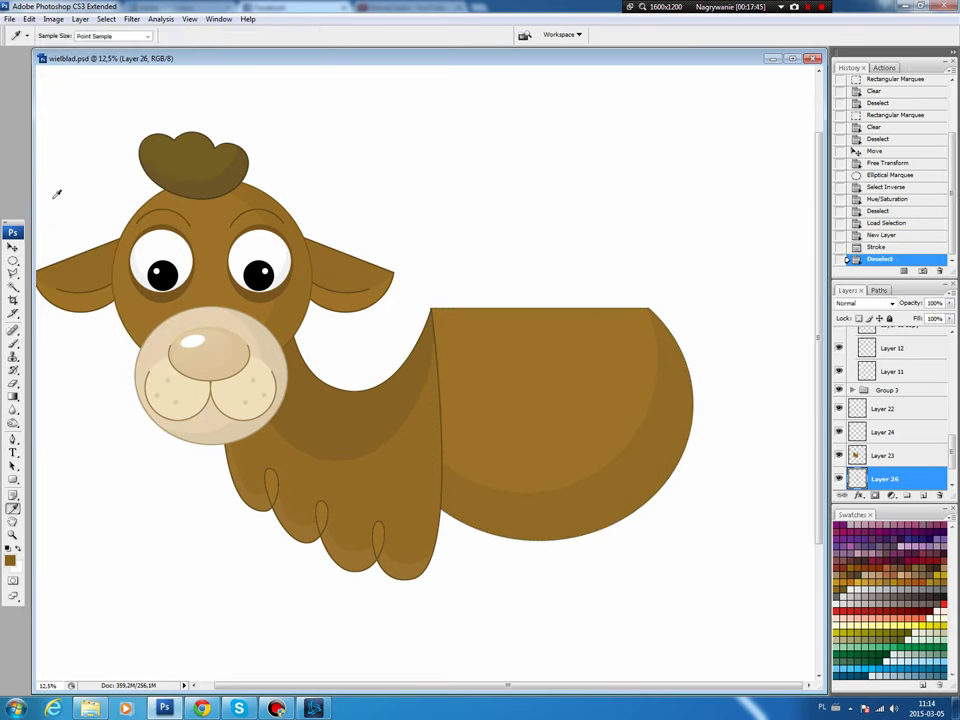
key("ctrl+u")
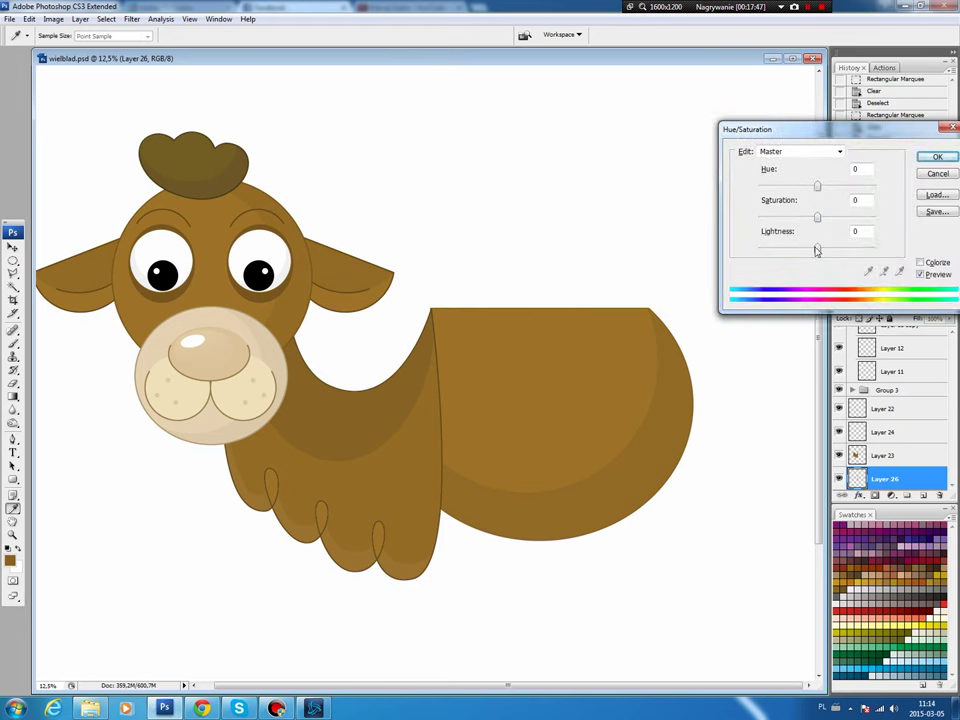
left_click_drag(817, 250, 811, 249)
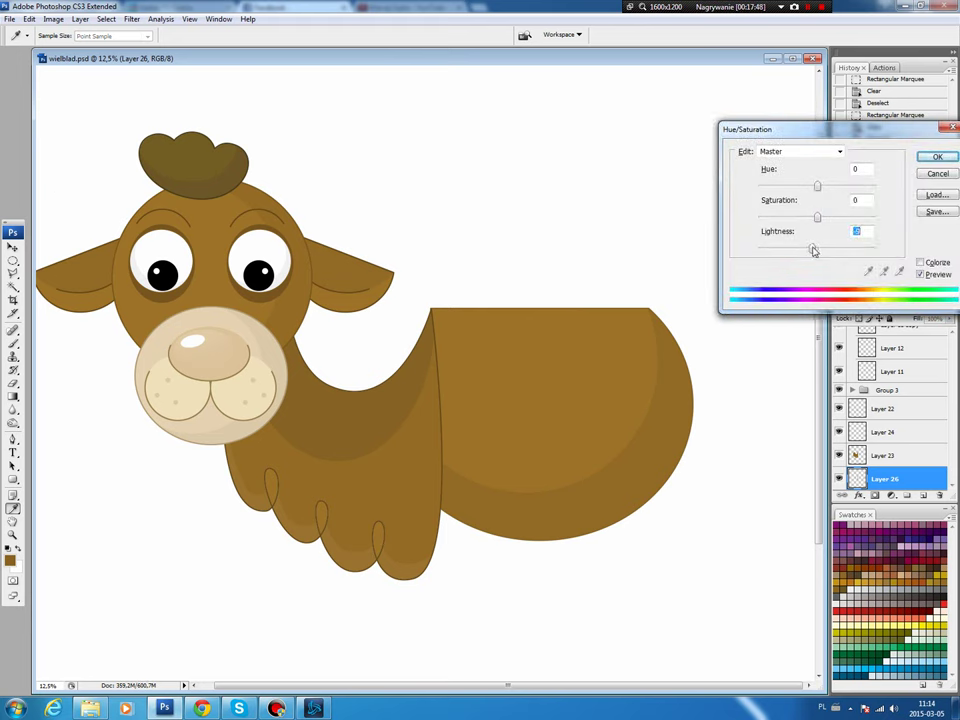
left_click(937, 157)
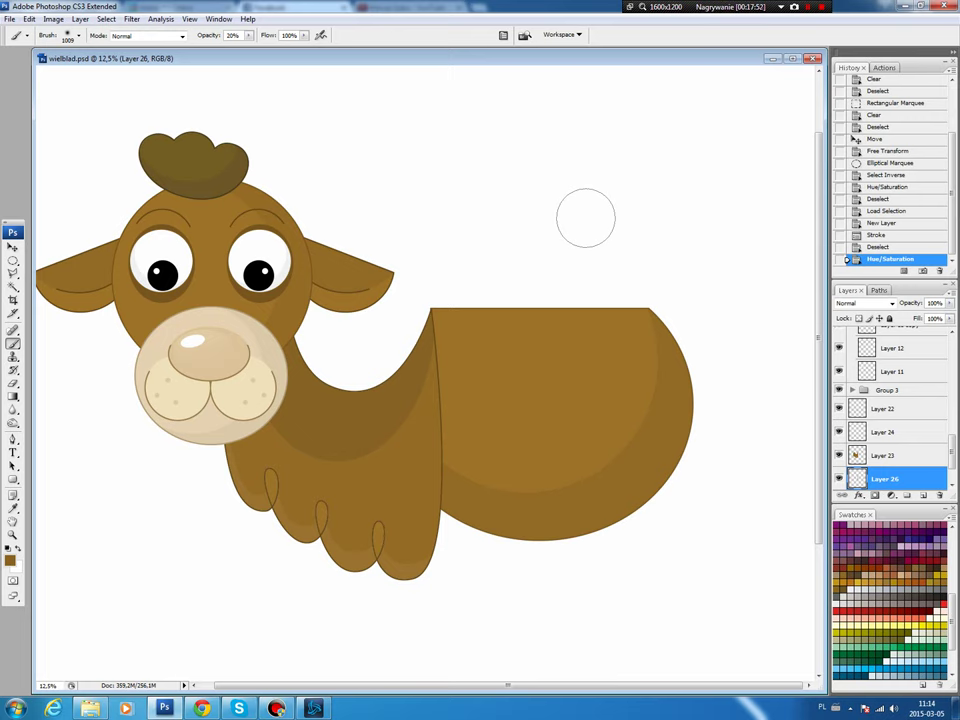
key("v")
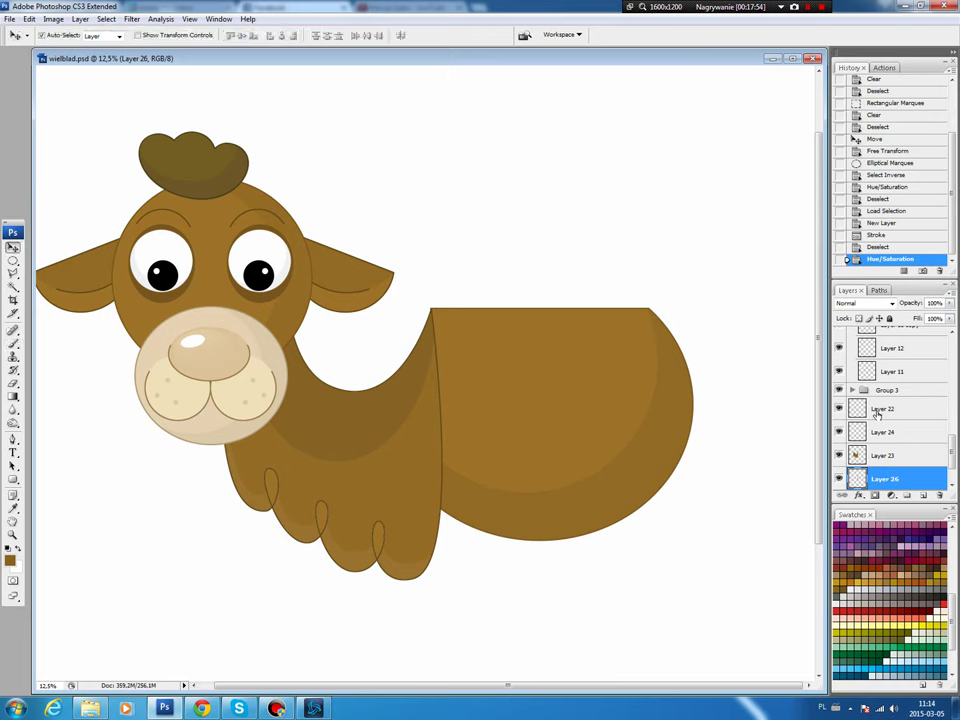
left_click(880, 410)
Fill a tall rectangle below the hump body with brown on a new layer as a leg.
mouse_move(13, 261)
left_mouse_down()
mouse_move(55, 270)
mouse_move(70, 260)
left_mouse_up()
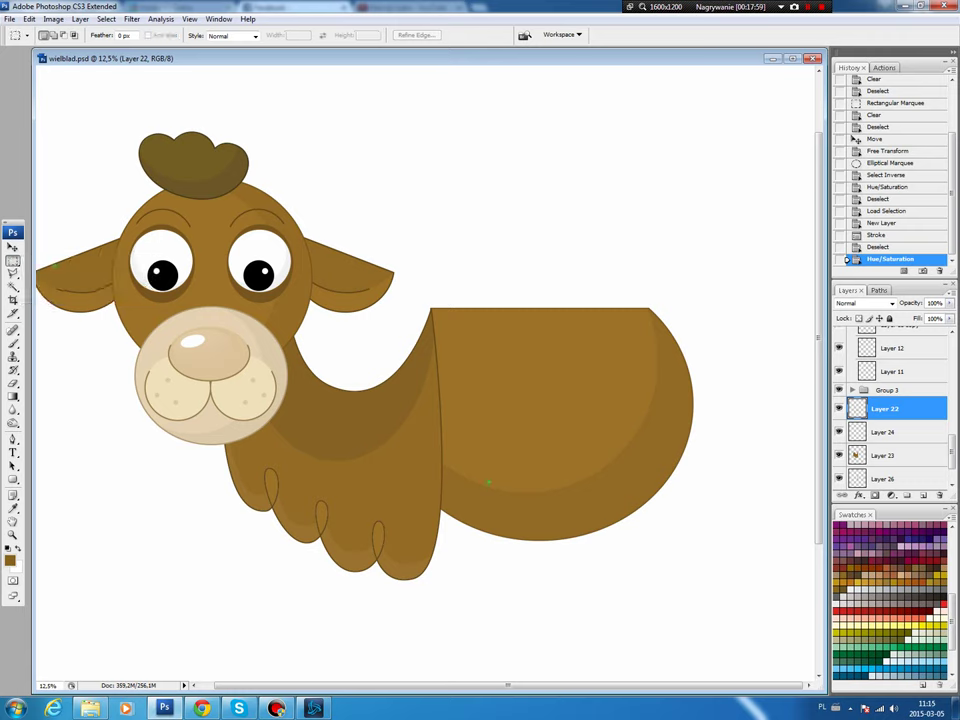
left_click_drag(522, 548, 537, 626)
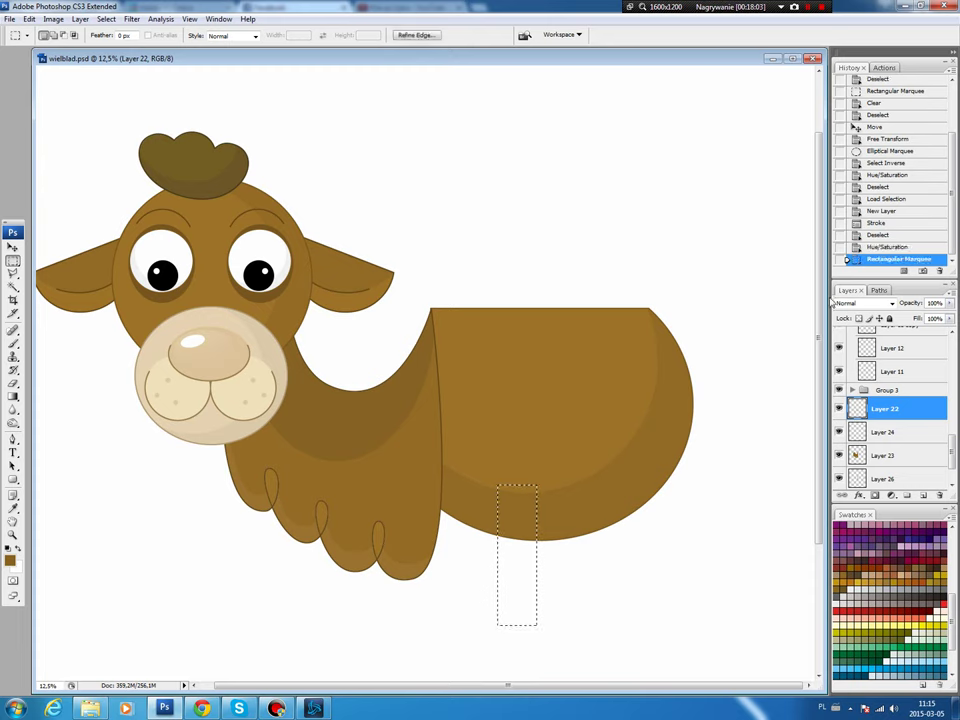
key("ctrl+shift+alt+n")
key("b")
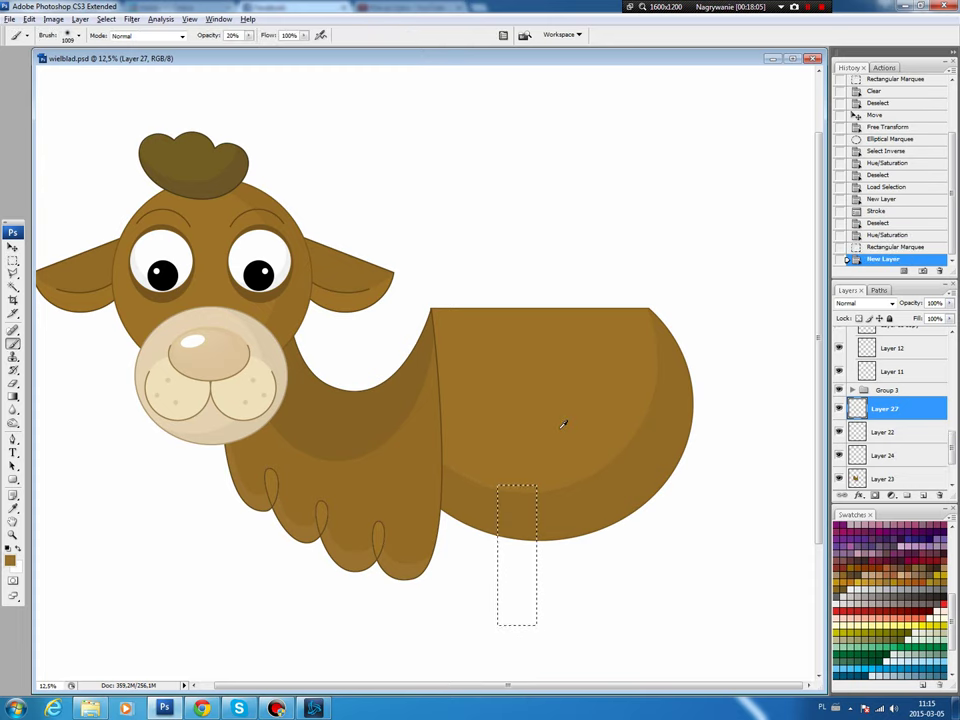
key("alt+BackSpace")
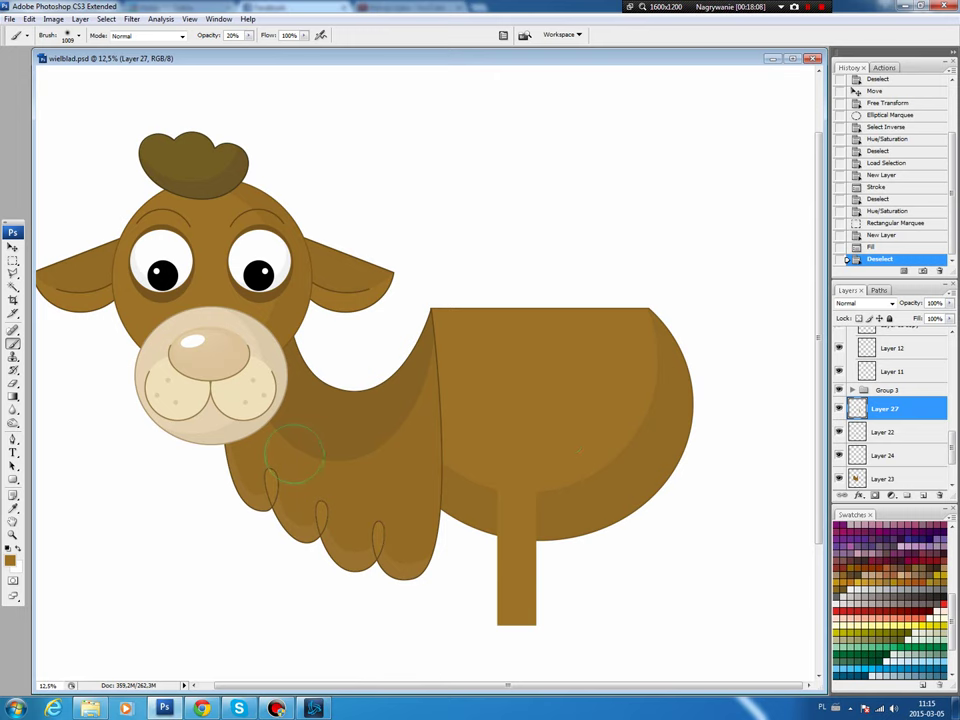
Taper the leg with a perspective transform so its bottom widens into a trapezoid.
key("v")
left_click(29, 19)
mouse_move(48, 230)
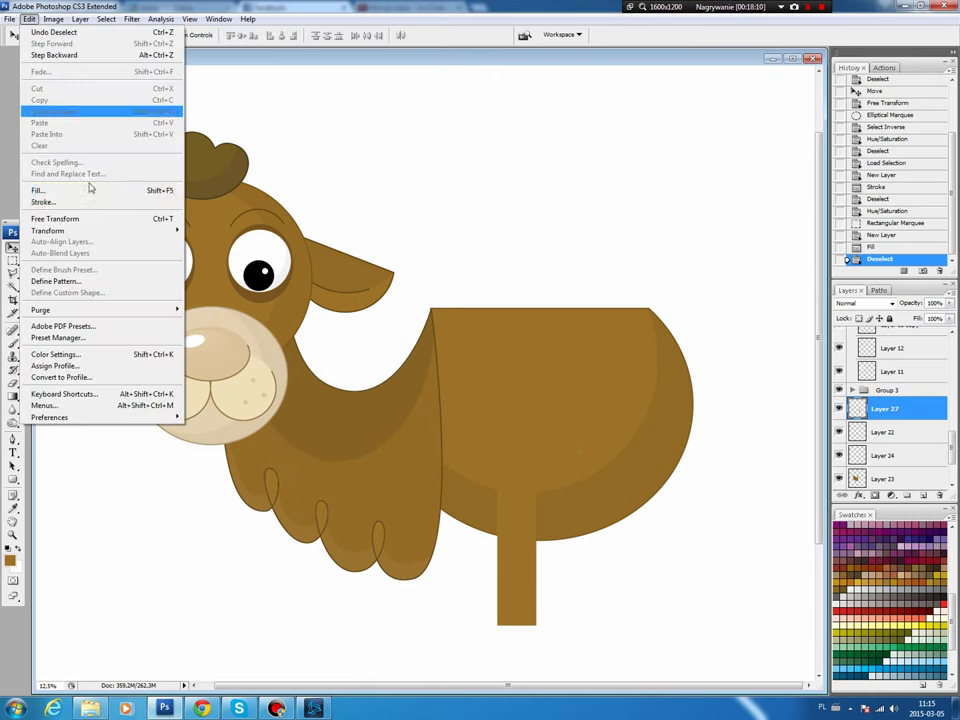
left_click(211, 292)
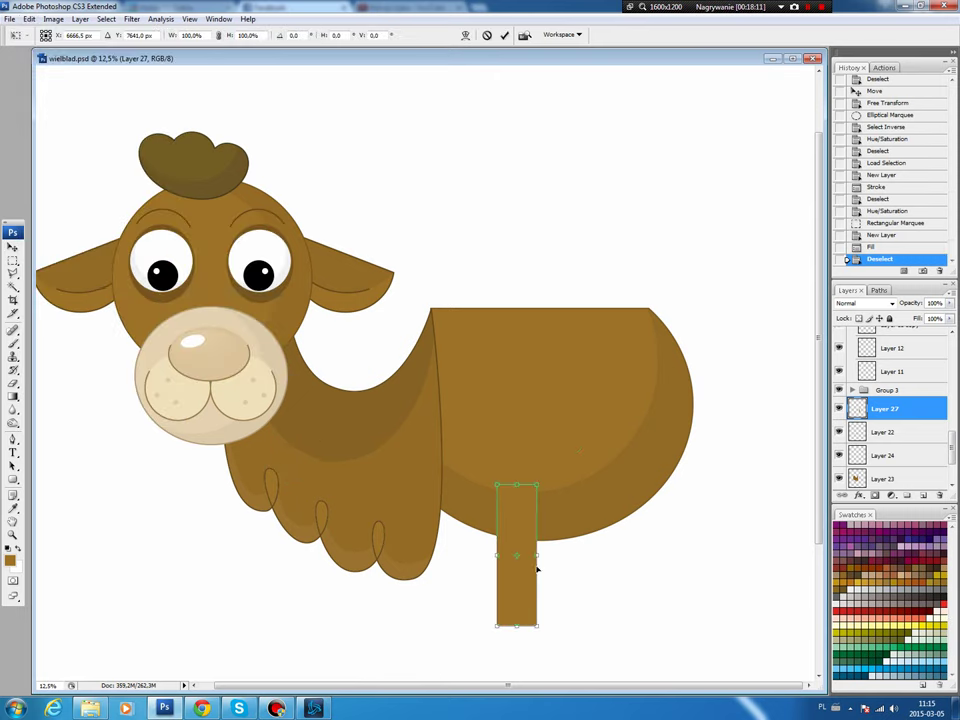
left_click_drag(497, 625, 490, 627)
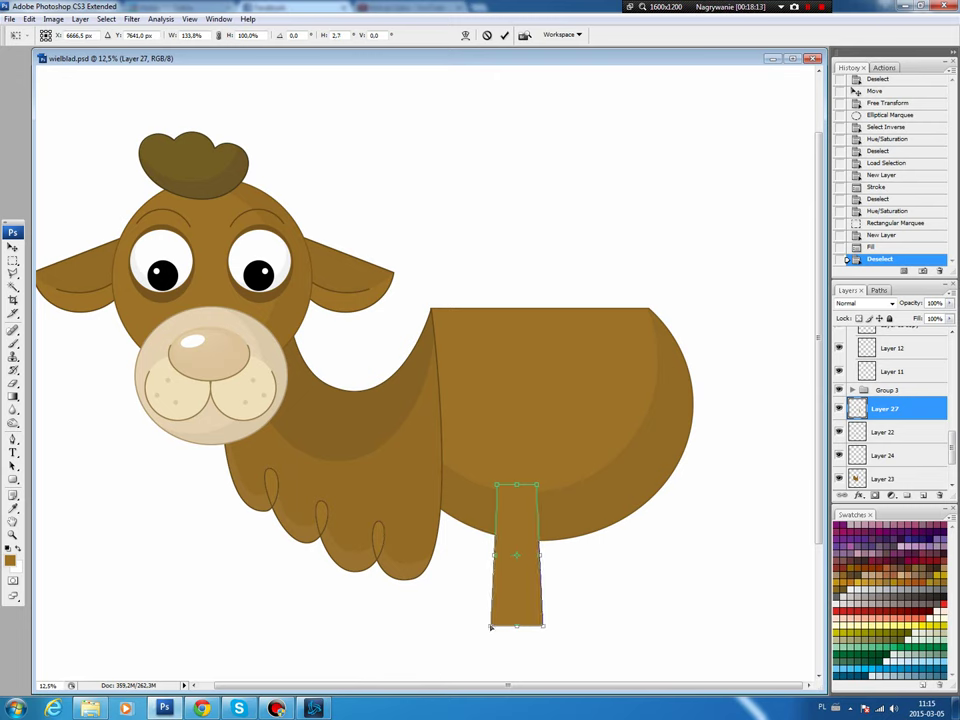
key("Return")
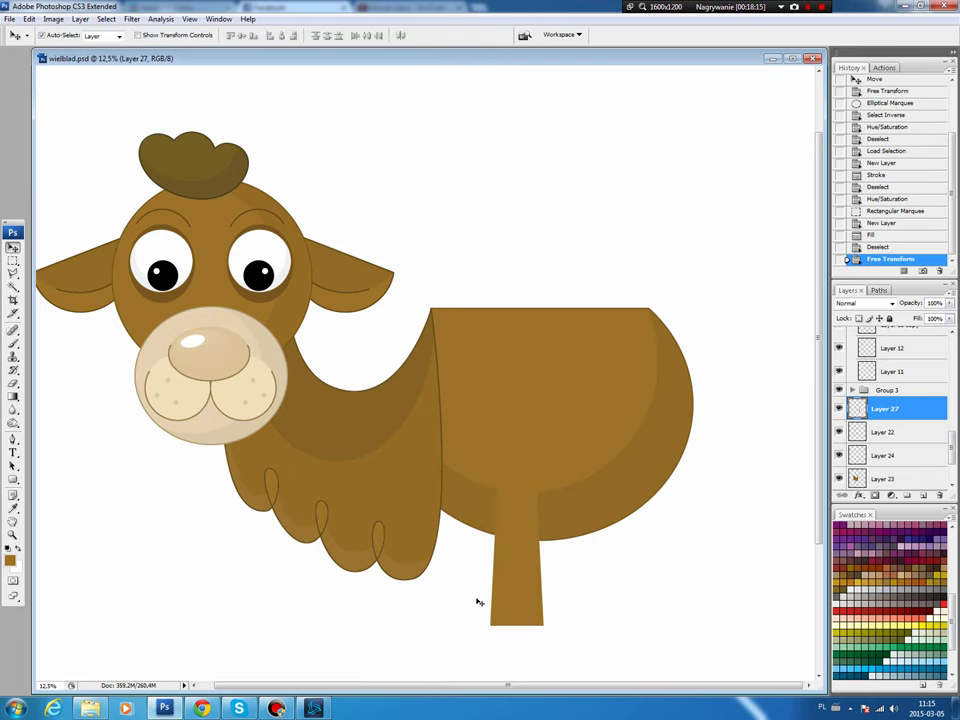
Darken a thin triangular strip down the leg with Hue/Saturation, then deselect.
key("p")
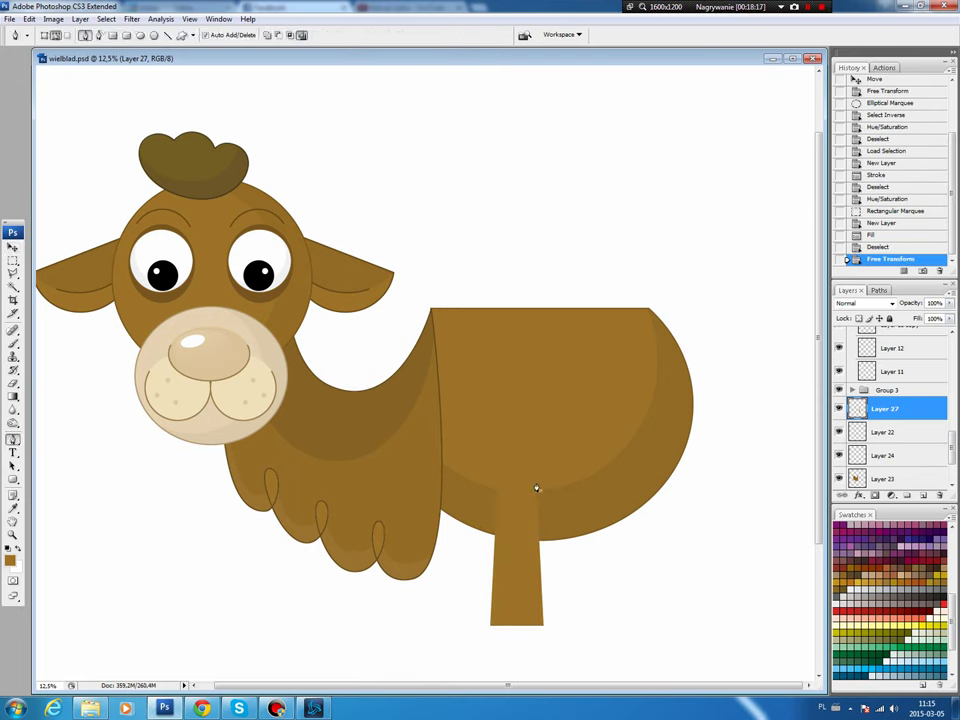
left_click(536, 486)
left_click(517, 635)
left_click(570, 638)
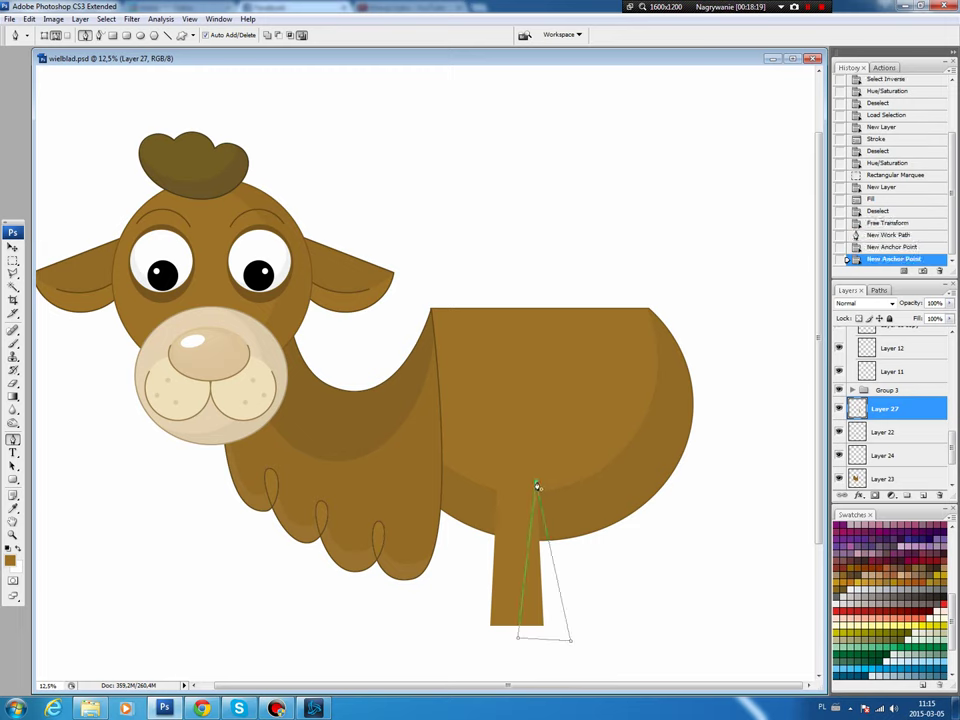
left_click(536, 486)
left_click(876, 290)
left_click(843, 308, "ctrl")
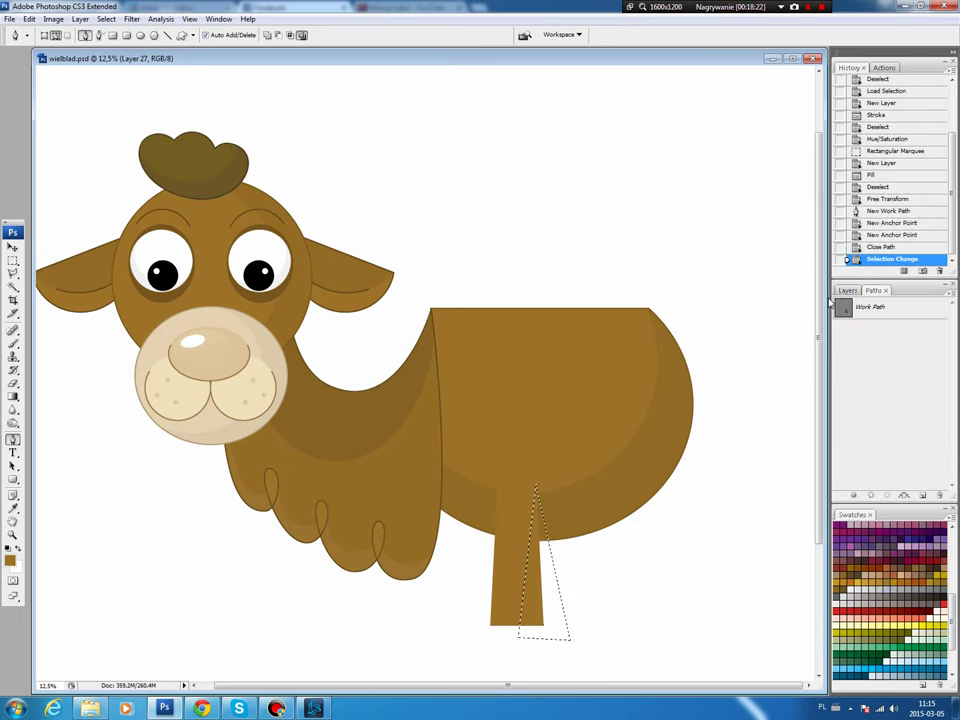
key("ctrl+u")
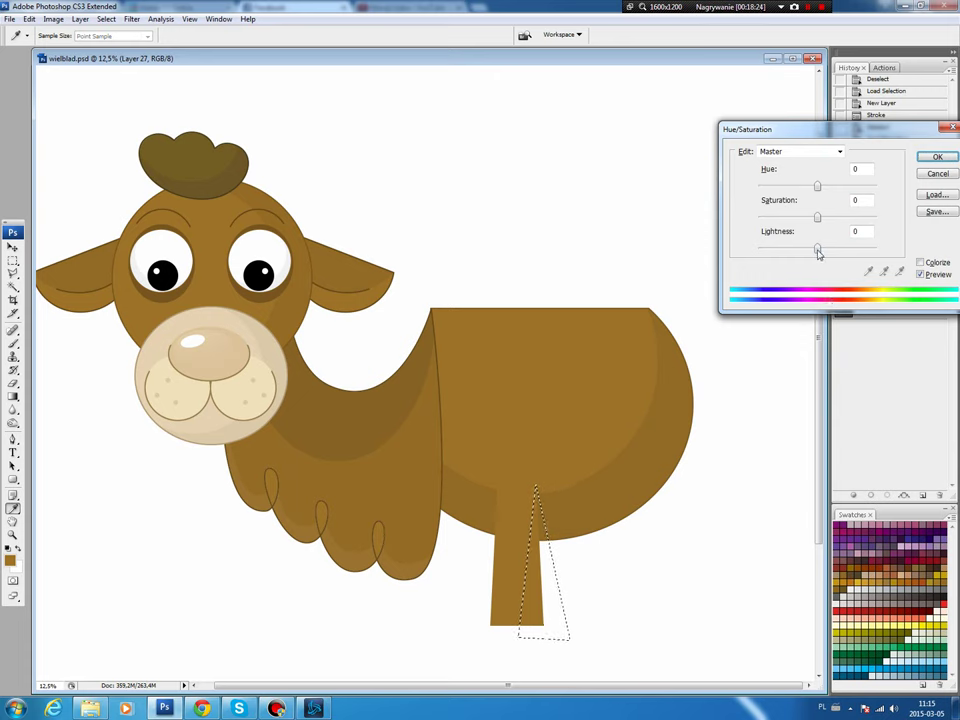
left_click_drag(818, 250, 816, 250)
key("Return")
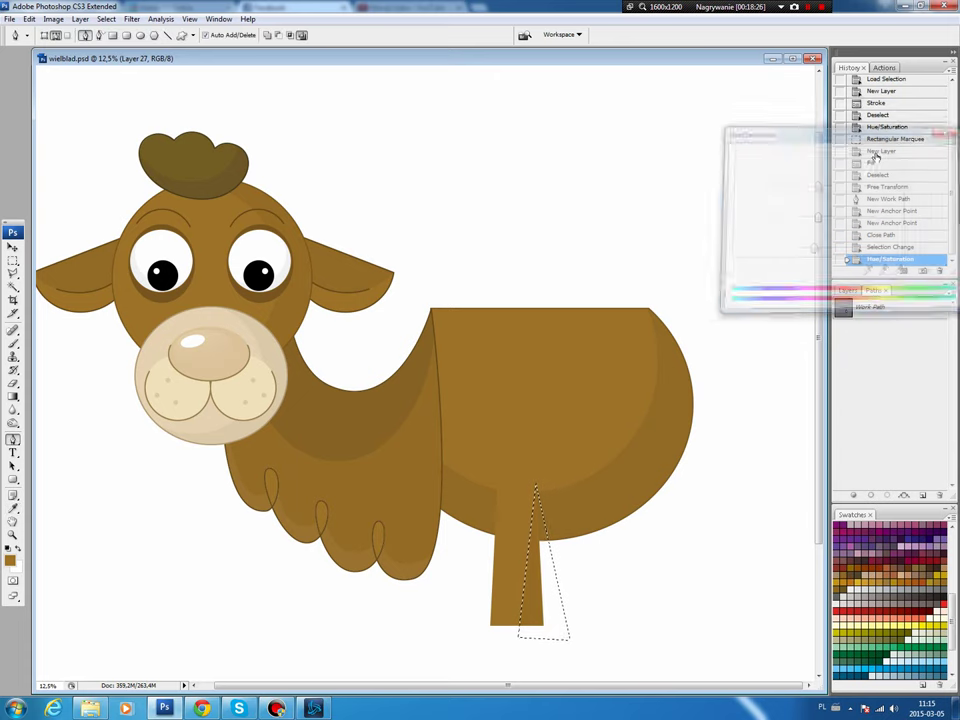
key("ctrl+d")
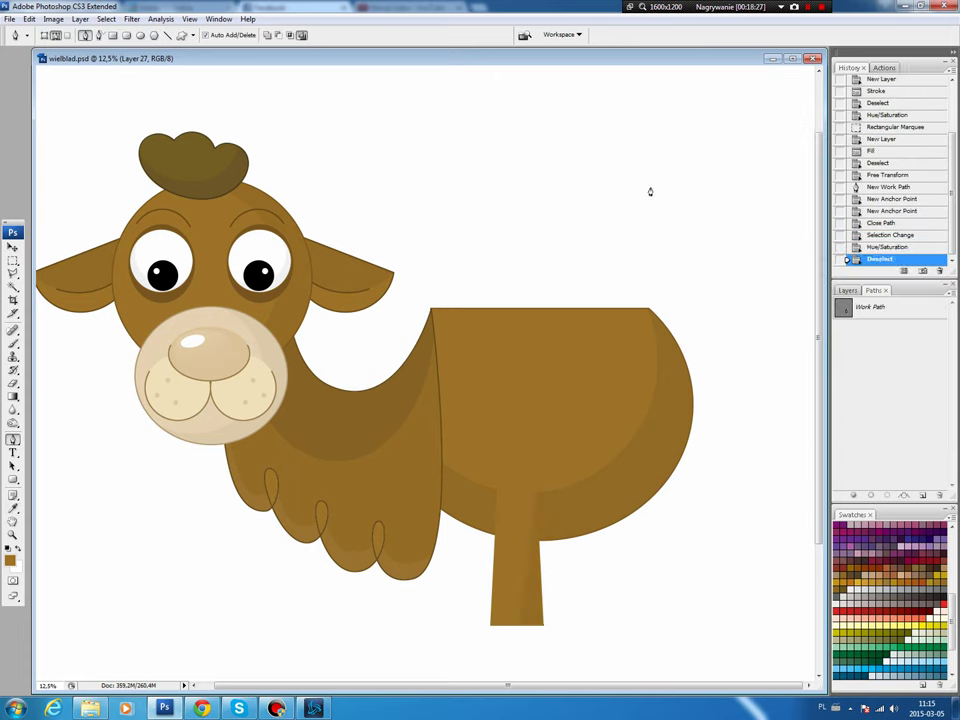
left_click(847, 290)
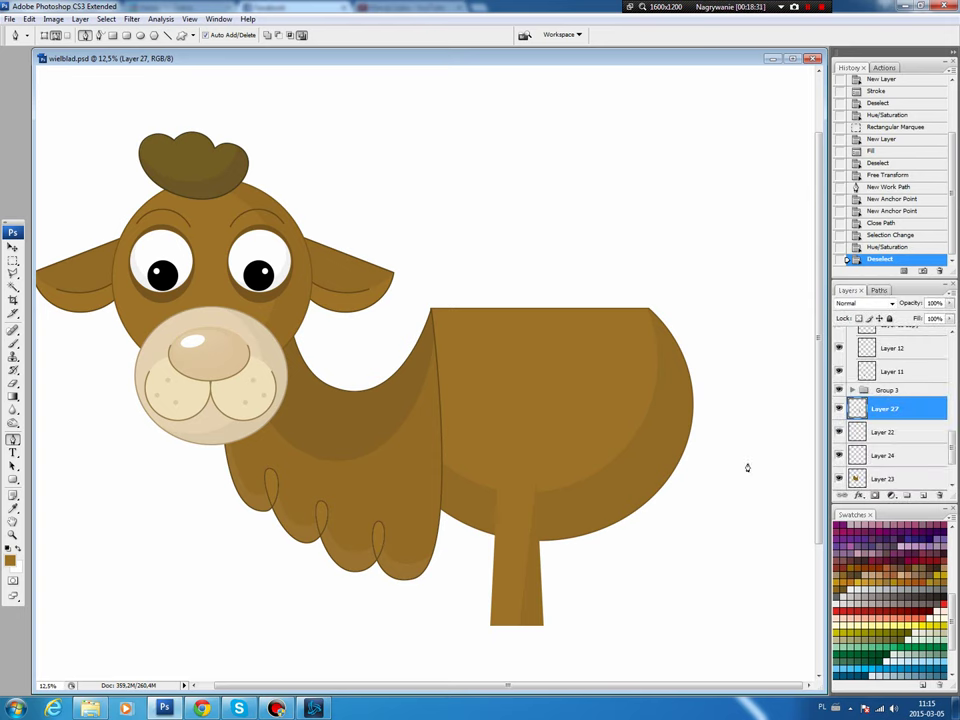
Darken Layer 26 with Hue/Saturation Lightness -25.
key("b")
key("v")
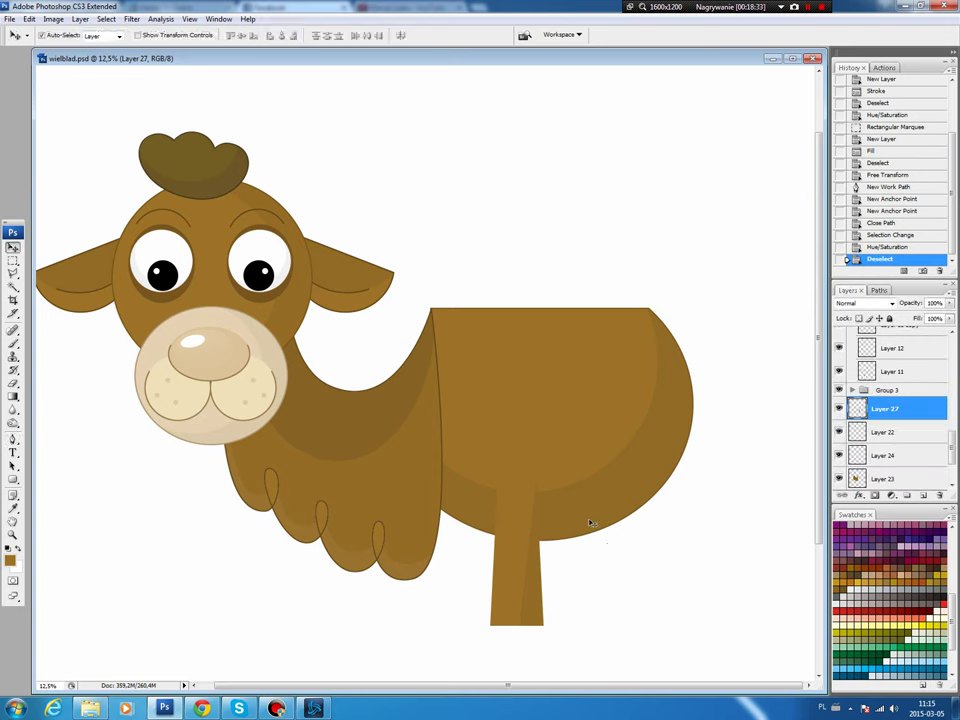
left_click(591, 520)
left_click(838, 479)
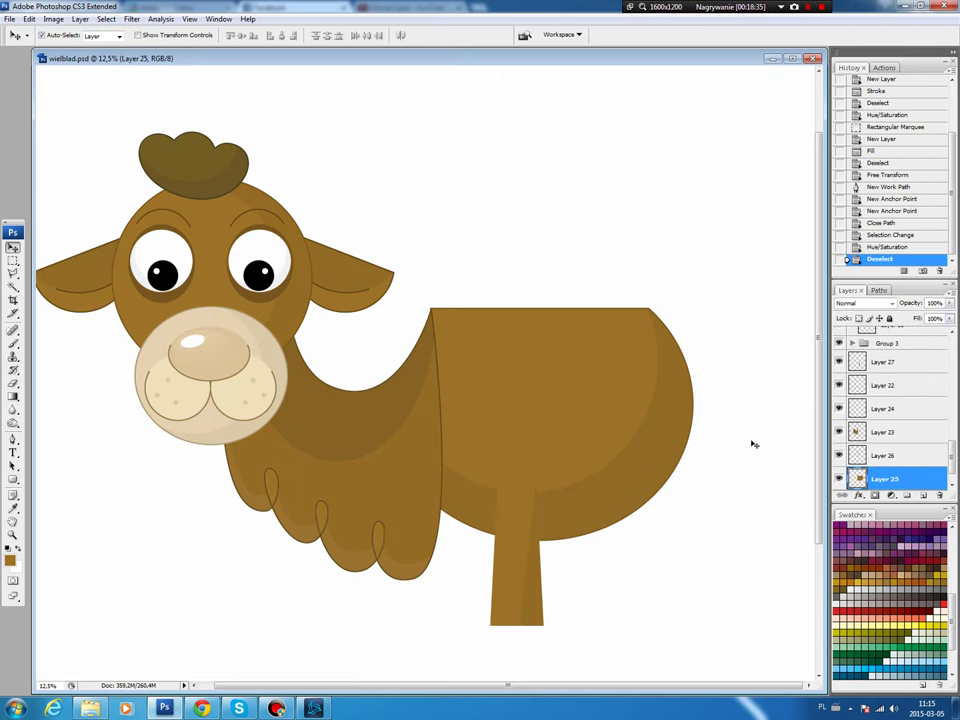
left_click(686, 359)
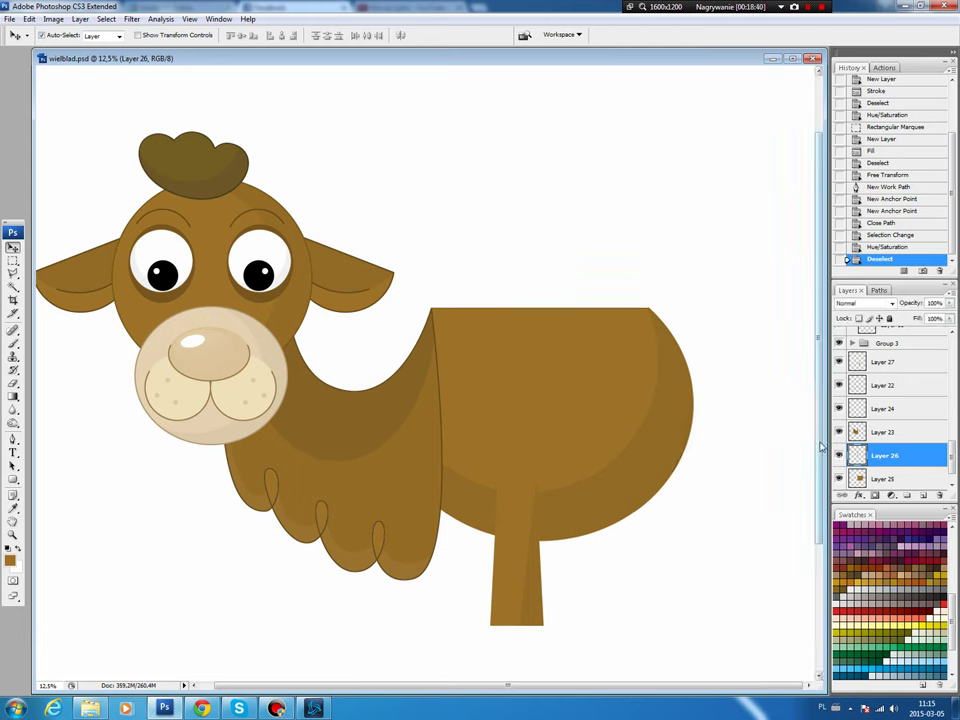
key("ctrl+u")
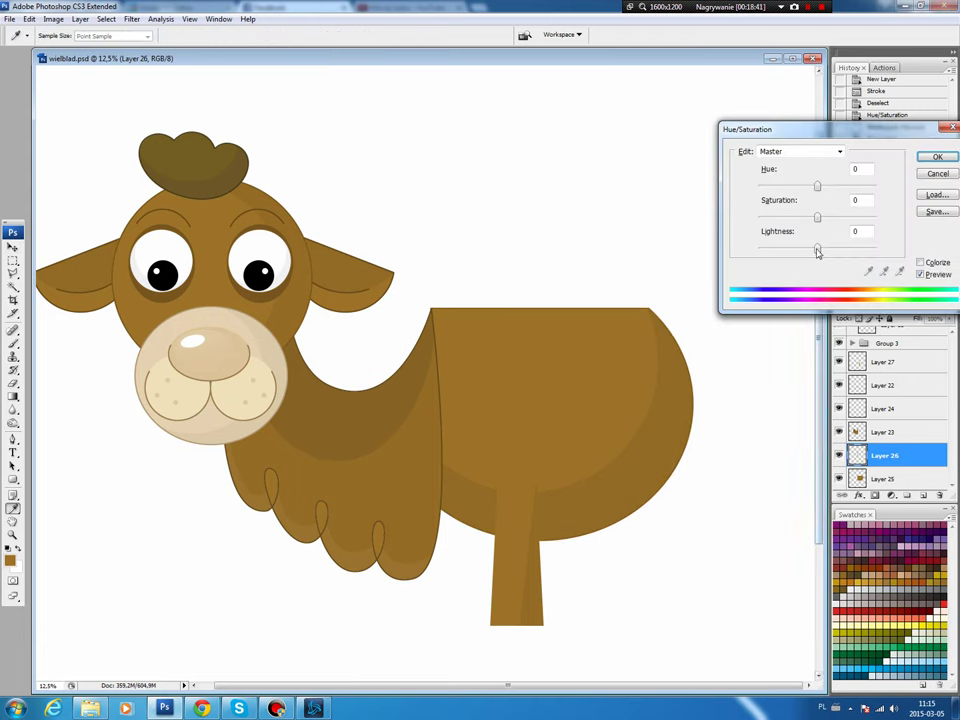
left_click_drag(817, 248, 803, 251)
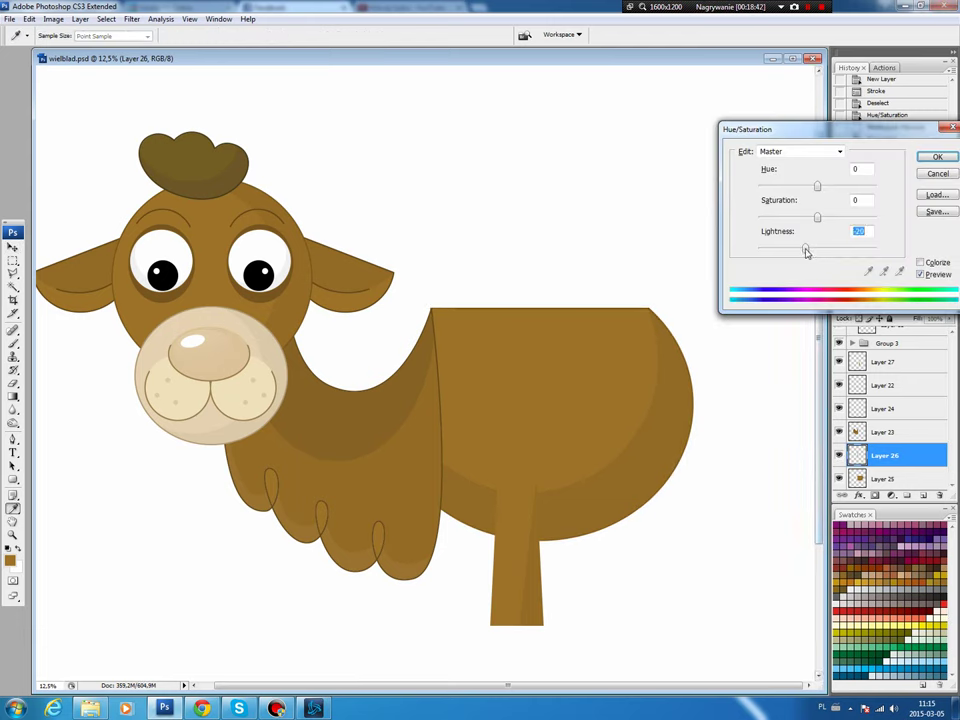
left_click(937, 157)
Load Layer 27's front leg shape as a selection.
key("b")
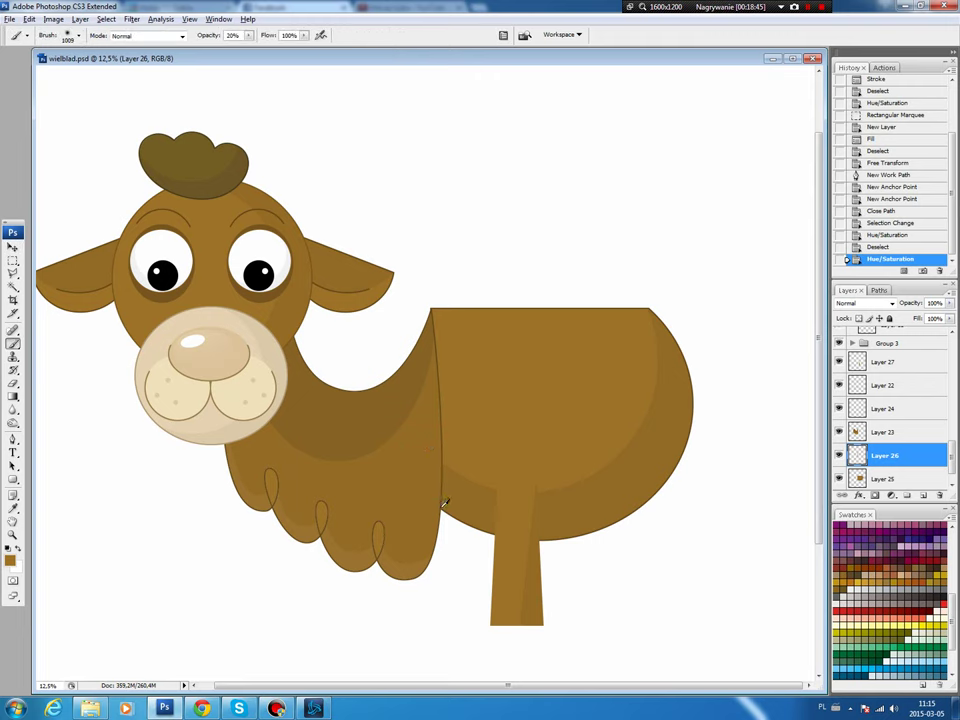
key("v")
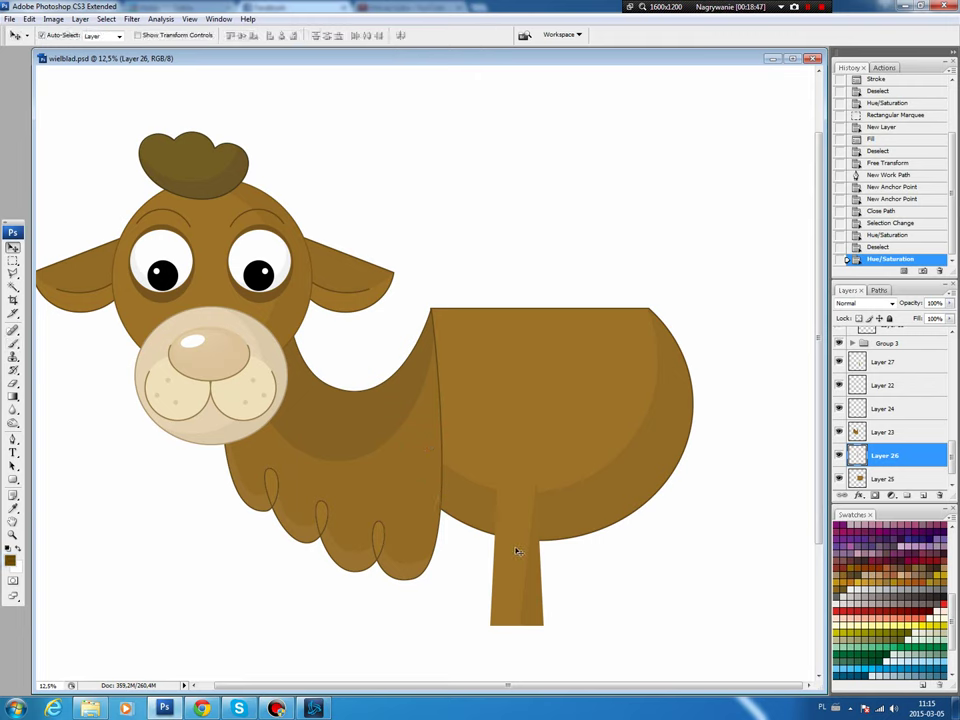
left_click(885, 362)
left_click(857, 362, "ctrl")
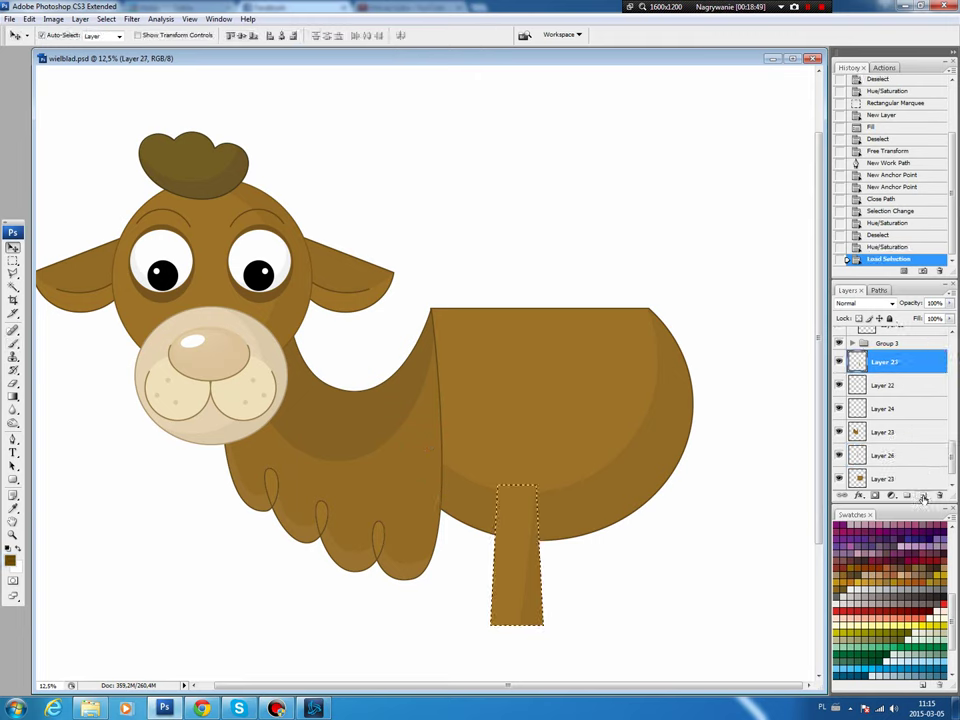
Stroke a dark outline around the leg selection on a new layer.
left_click(923, 495)
left_click(31, 20)
left_click(45, 310)
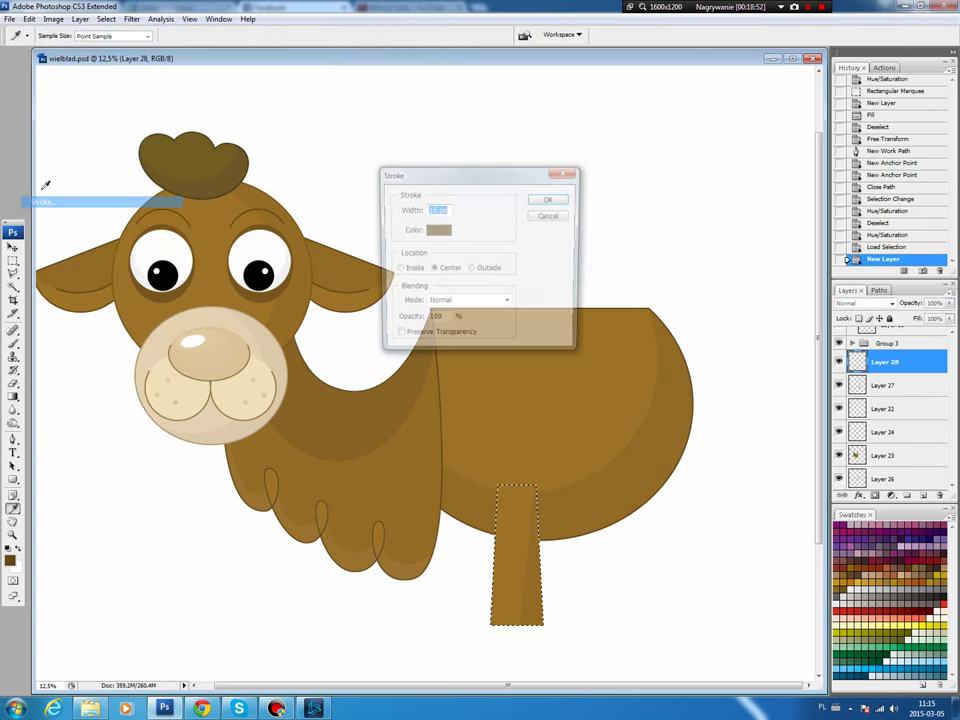
key("Return")
key("ctrl+d")
Delete the outline's top edge where the leg joins the body.
key("m")
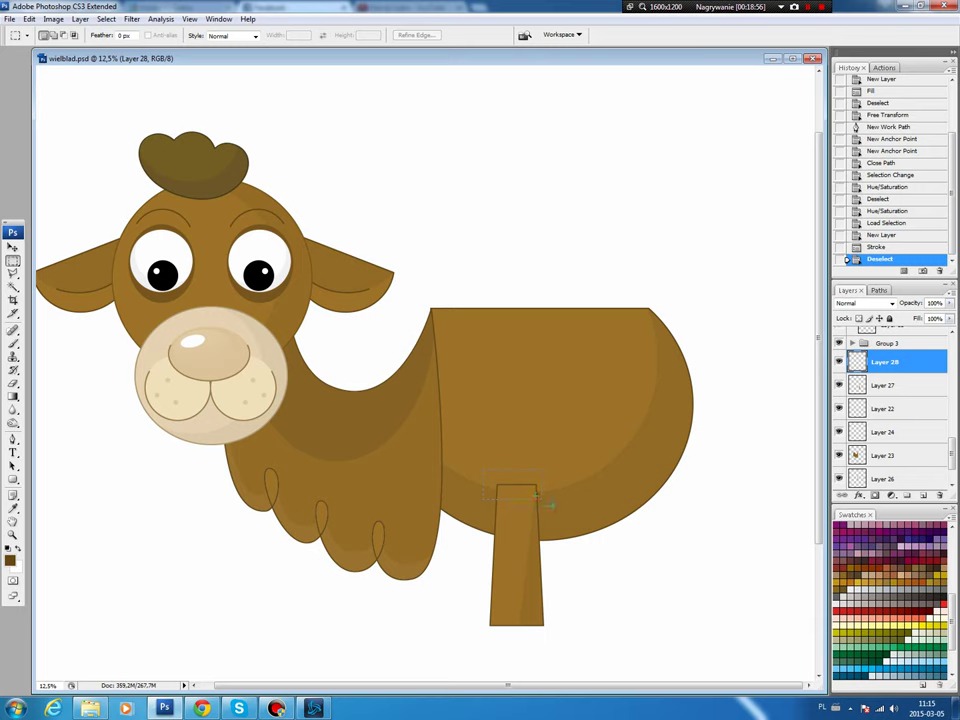
left_click_drag(548, 497, 548, 497)
key("Delete")
key("ctrl+d")
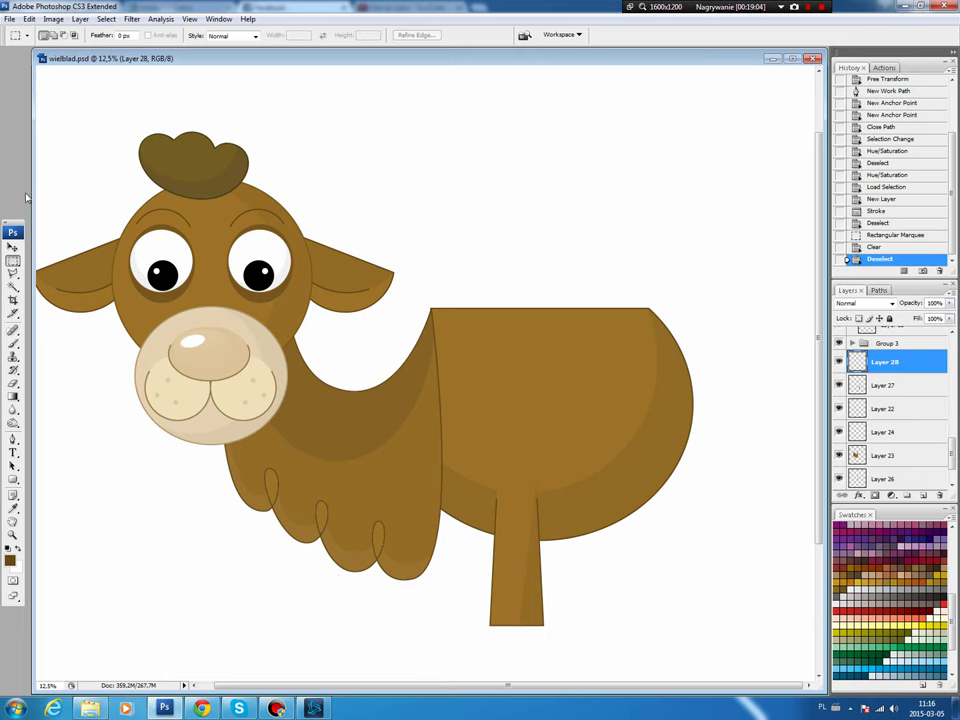
left_click_drag(13, 262, 60, 271)
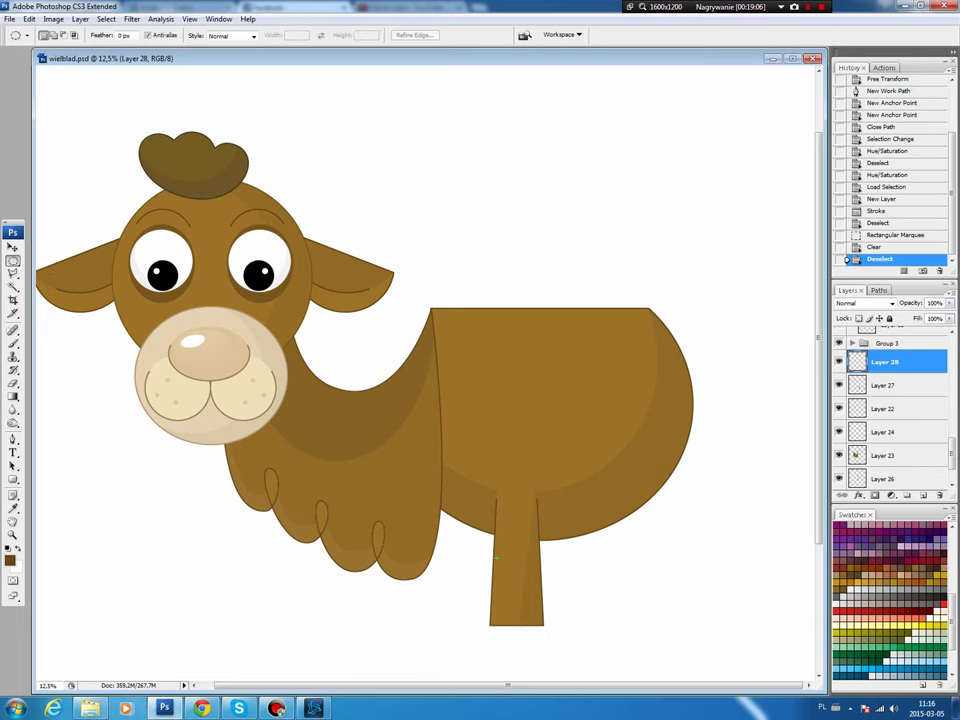
Fill a small circular knee on the leg with brown on a new layer.
mouse_move(490, 552)
left_mouse_down()
mouse_move(516, 562)
mouse_move(480, 569)
left_mouse_up()
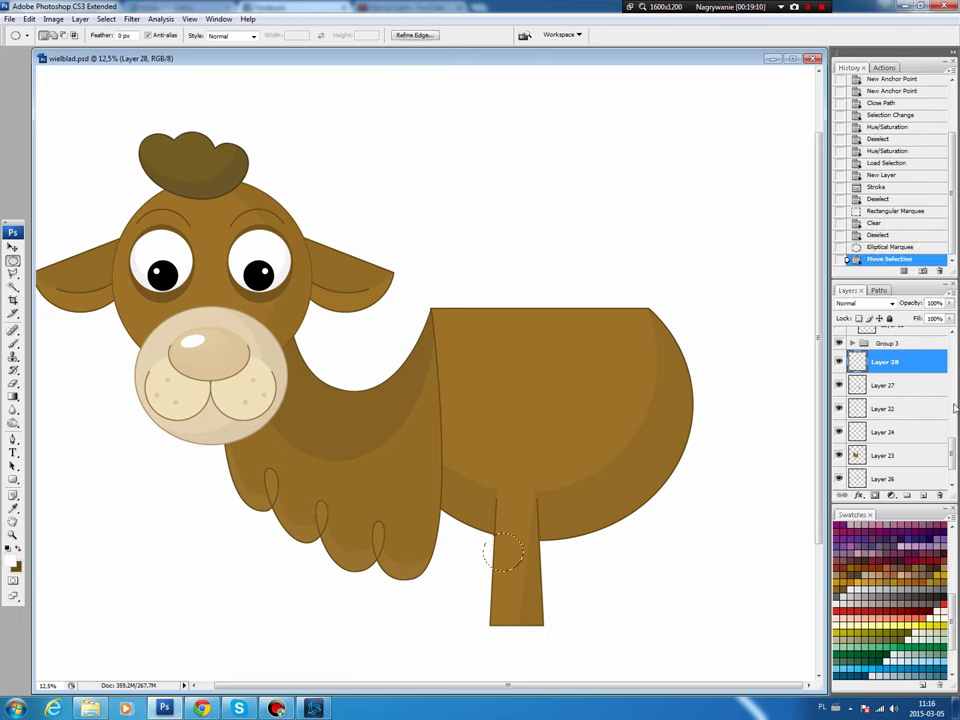
key("ctrl+shift+alt+n")
key("b")
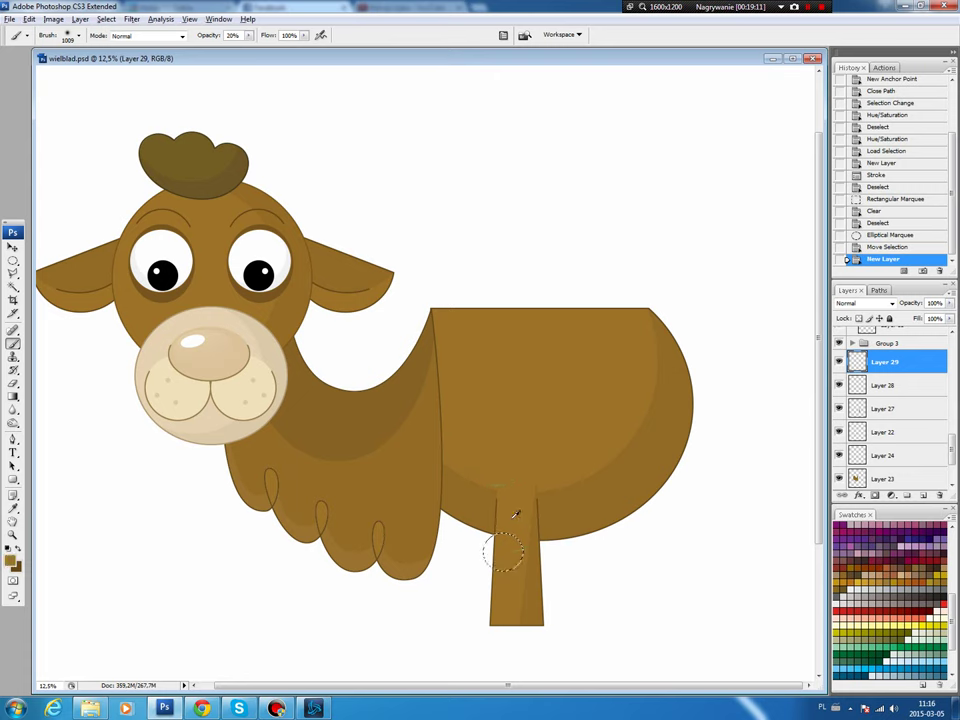
key("alt+BackSpace")
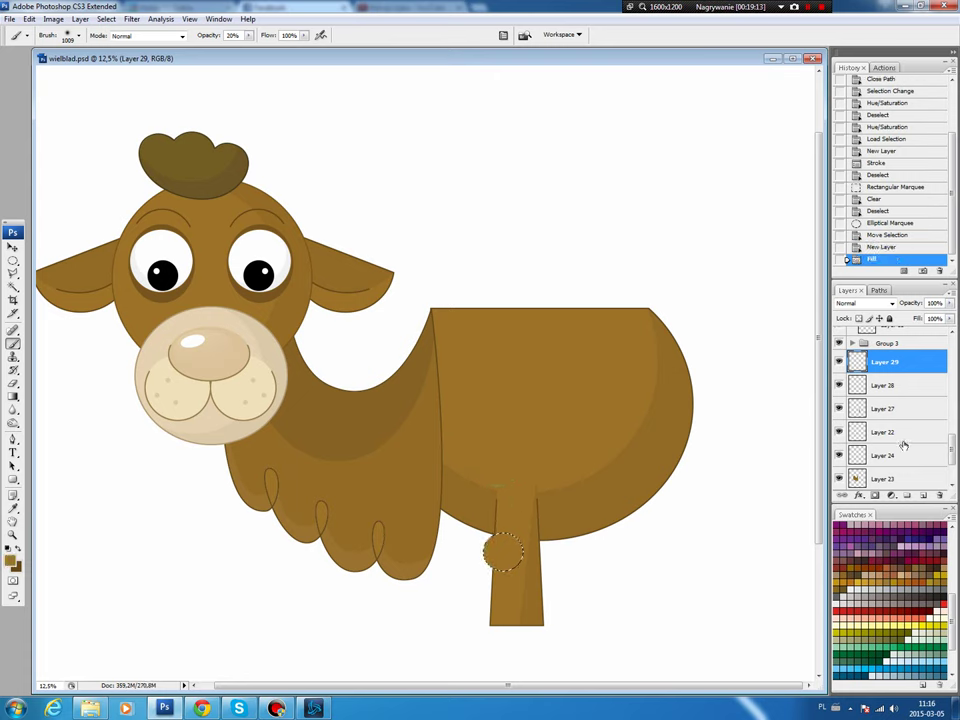
Stroke a dark outline around the knee on another new layer.
key("ctrl+shift+alt+n")
left_click(29, 19)
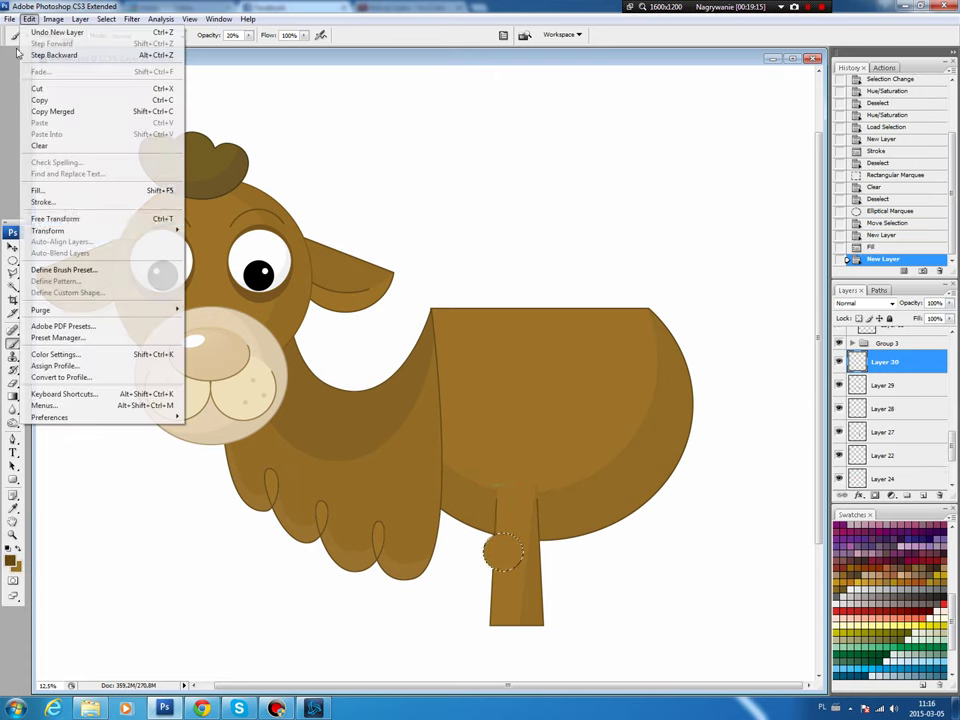
left_click(40, 155)
left_click(551, 199)
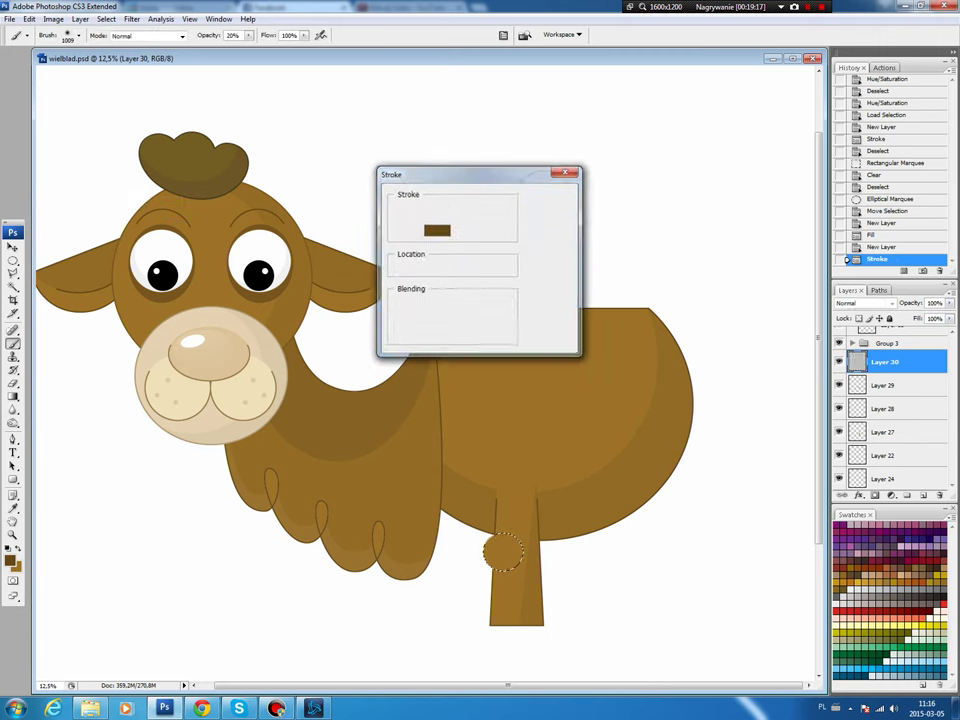
key("ctrl+d")
Erase the upper part of the knee outline with a polygonal selection.
key("m")
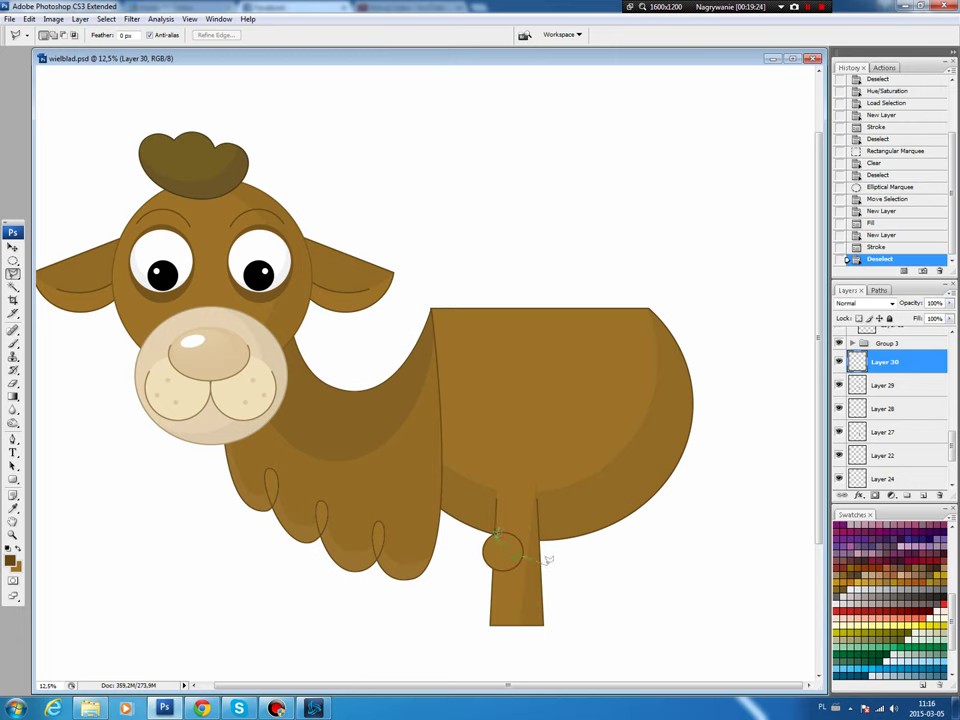
left_click(497, 522)
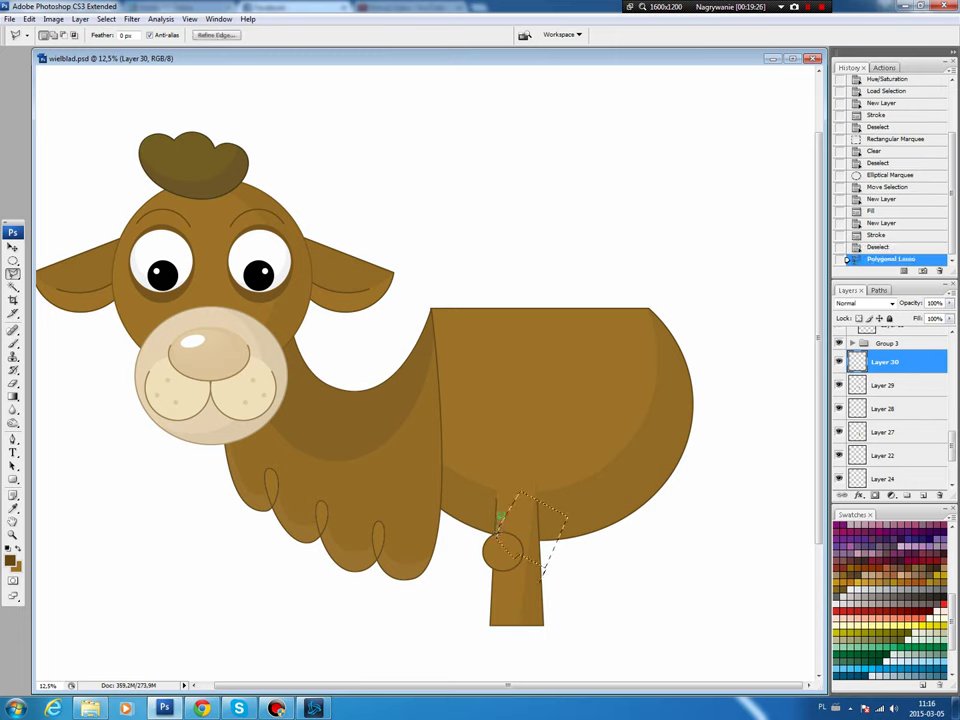
key("Delete")
key("ctrl+d")
Darken the knee fill on Layer 29 outside an oval using Hue/Saturation lightness.
key("v")
left_click(501, 560)
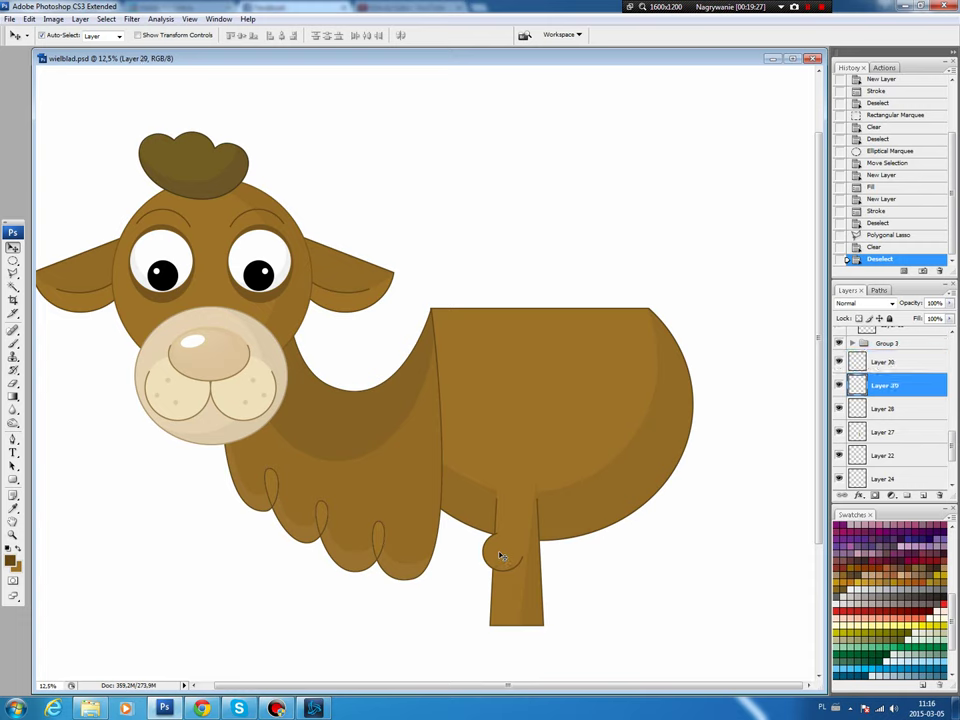
key("m")
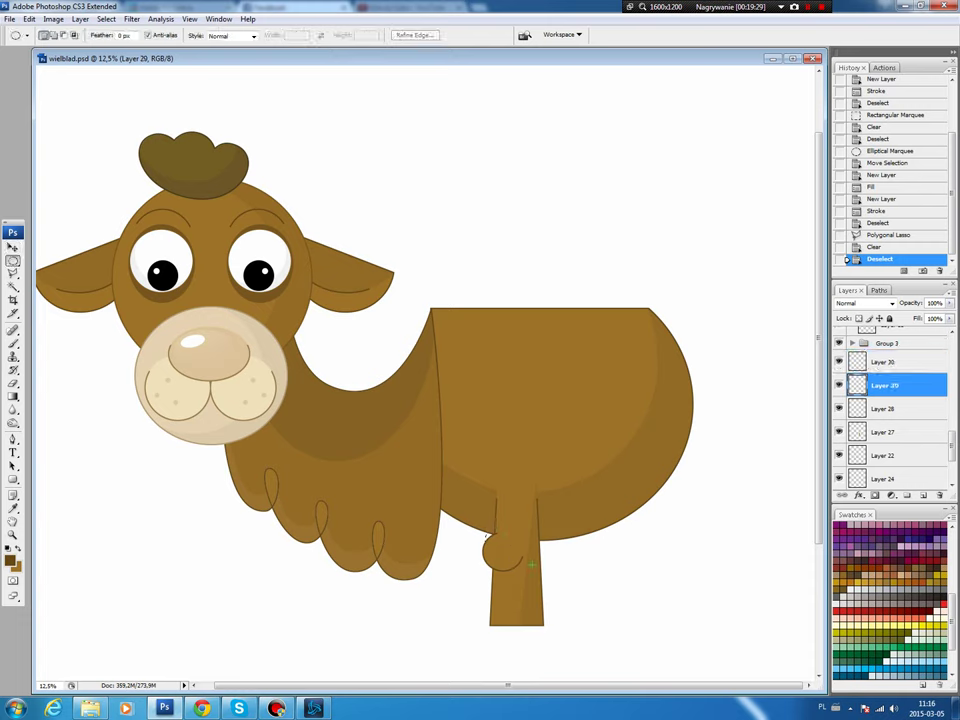
left_click_drag(531, 565, 484, 518)
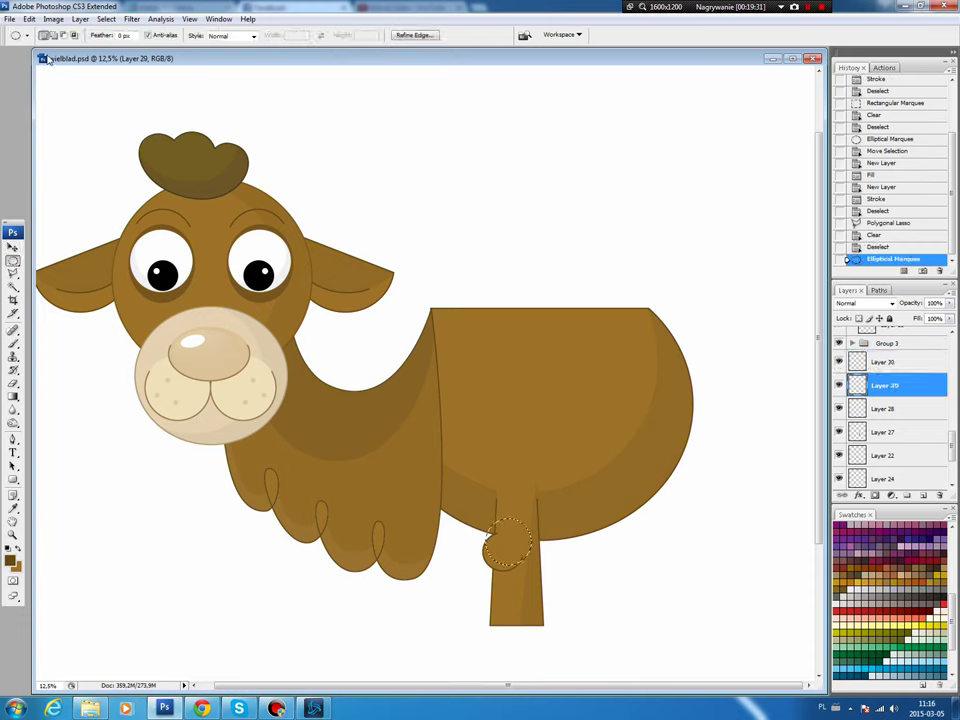
left_click(104, 19)
left_click(110, 64)
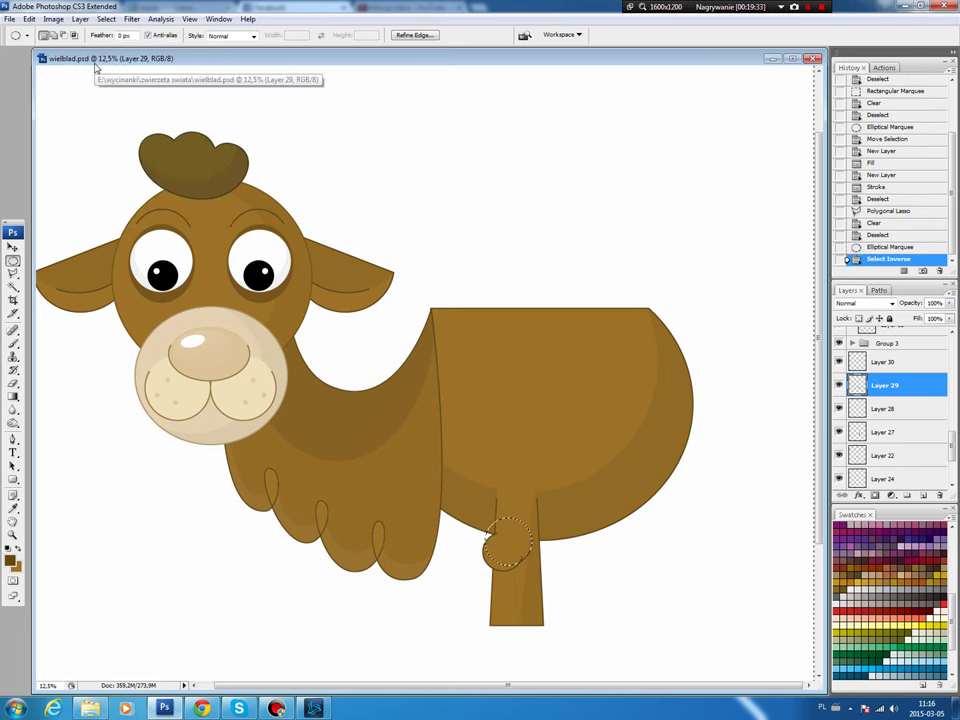
key("ctrl+u")
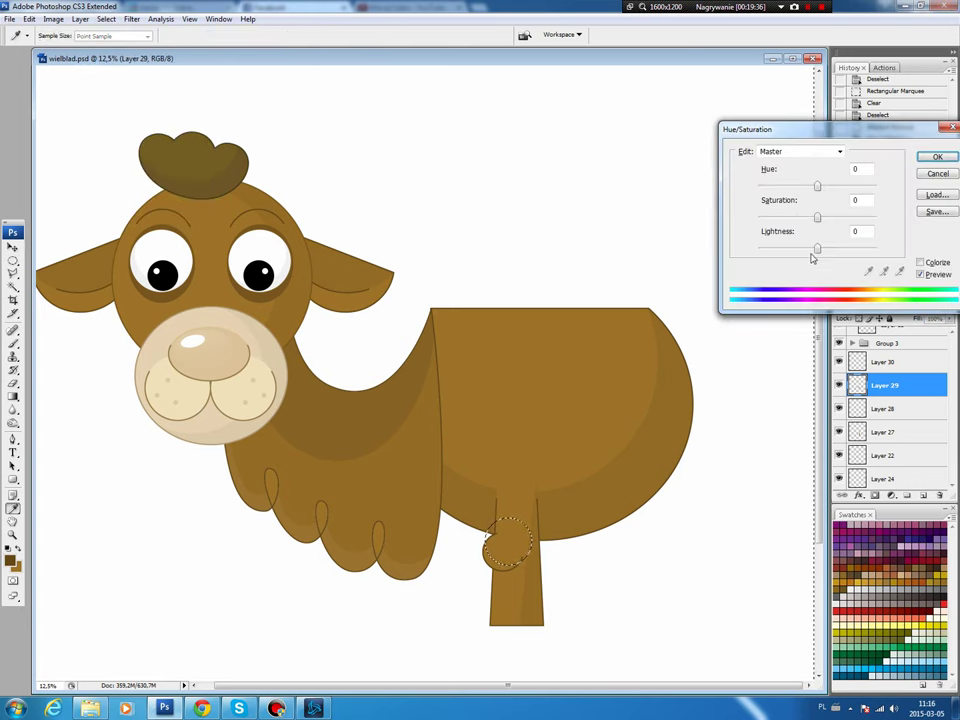
left_click(815, 250)
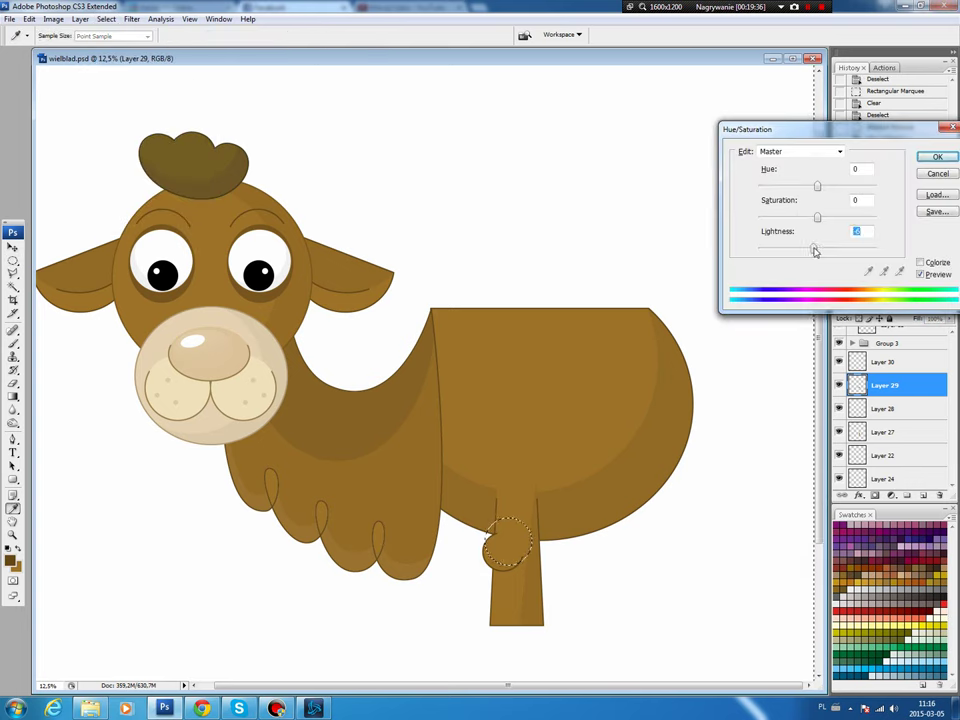
left_click(938, 157)
key("ctrl+d")
Nudge the knee fill and outline slightly right and down into place.
key("v")
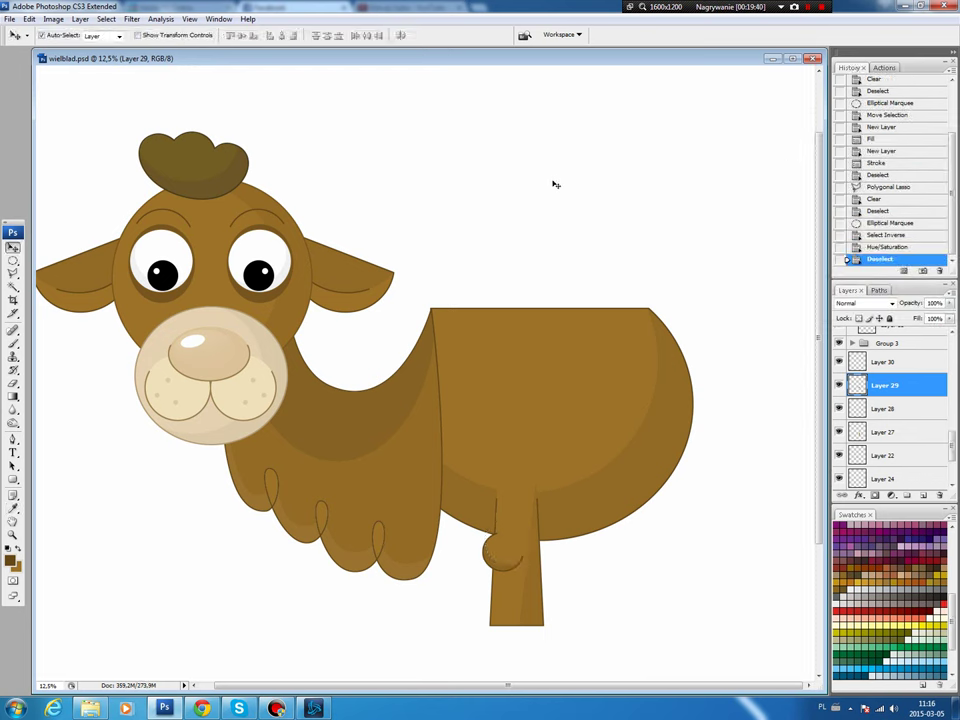
left_click(905, 361, "shift")
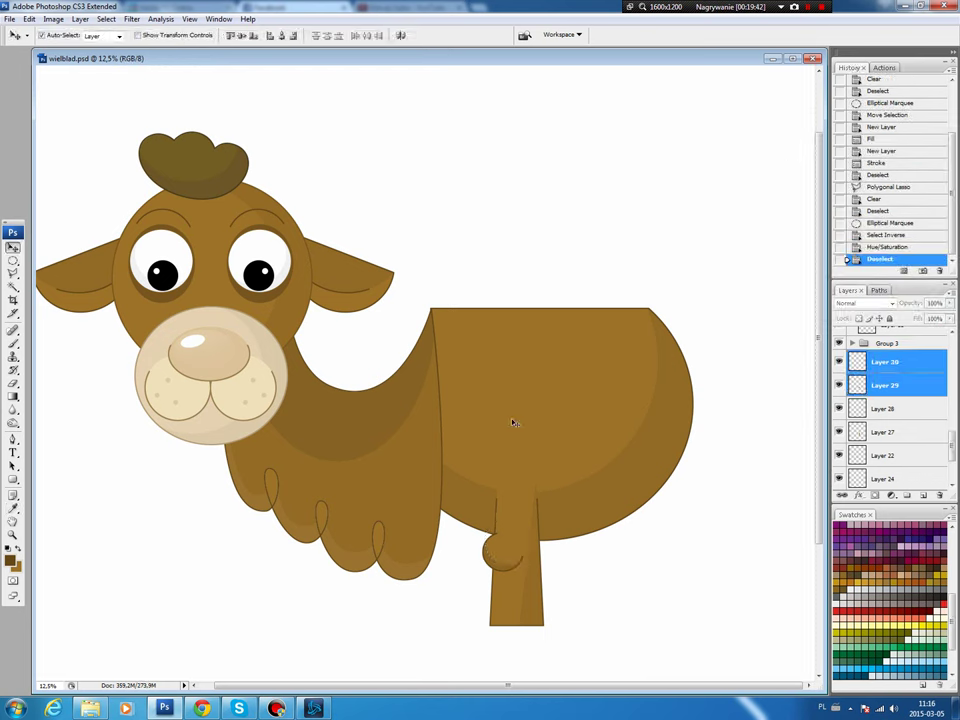
key("Right")
key("Right")
key("Down")
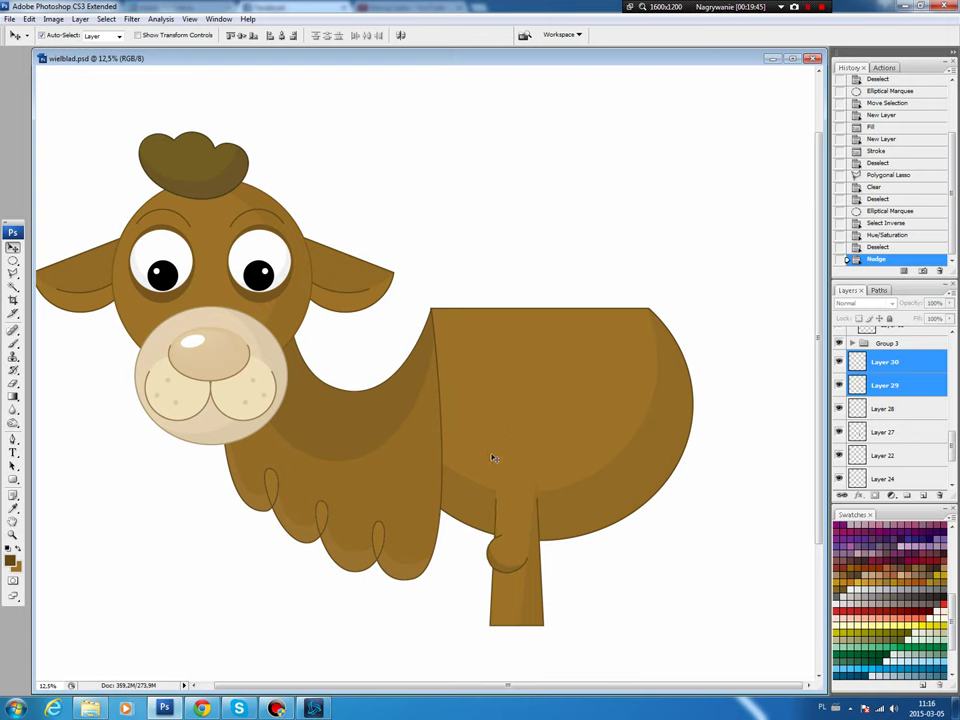
left_click(893, 363)
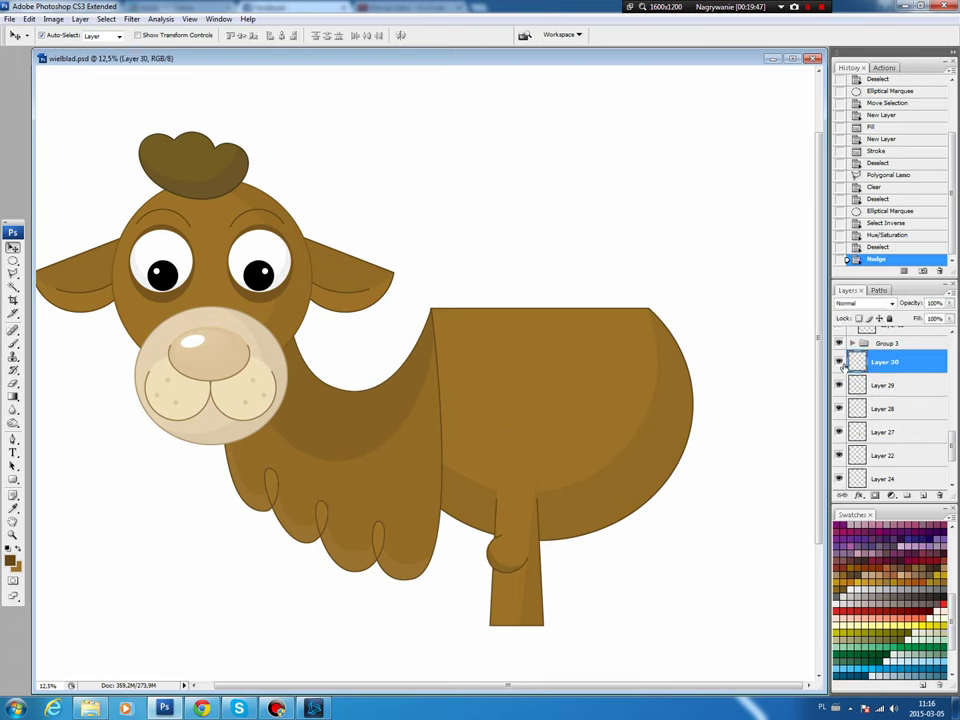
key("Down")
key("Down")
Lasso and delete the part of Layer 30's knee spilling over the leg.
key("l")
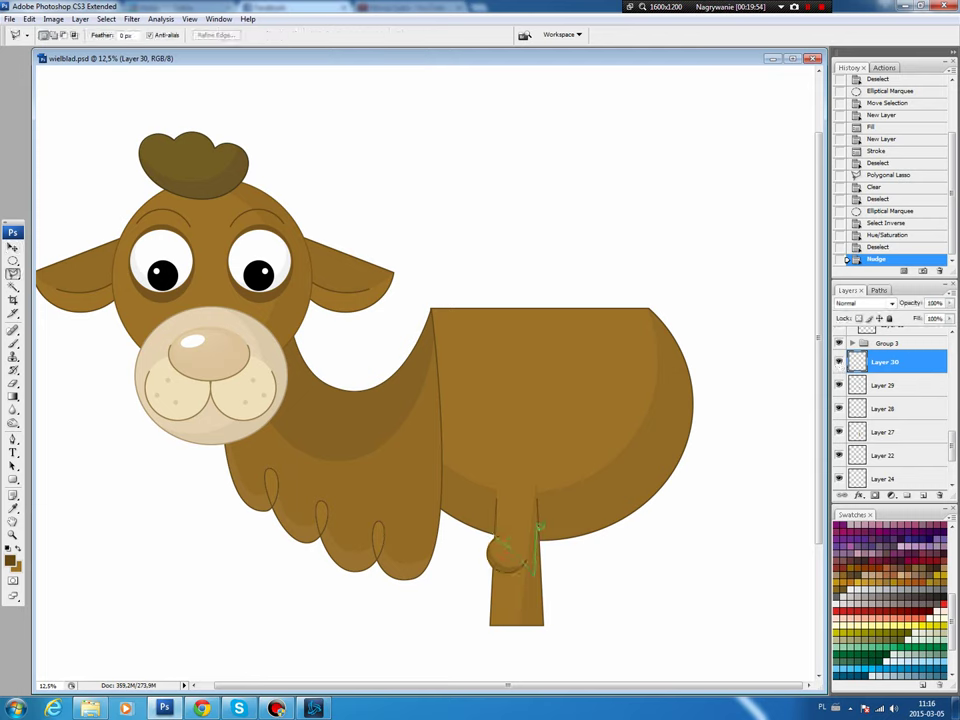
left_click(491, 522)
key("Delete")
key("ctrl+d")
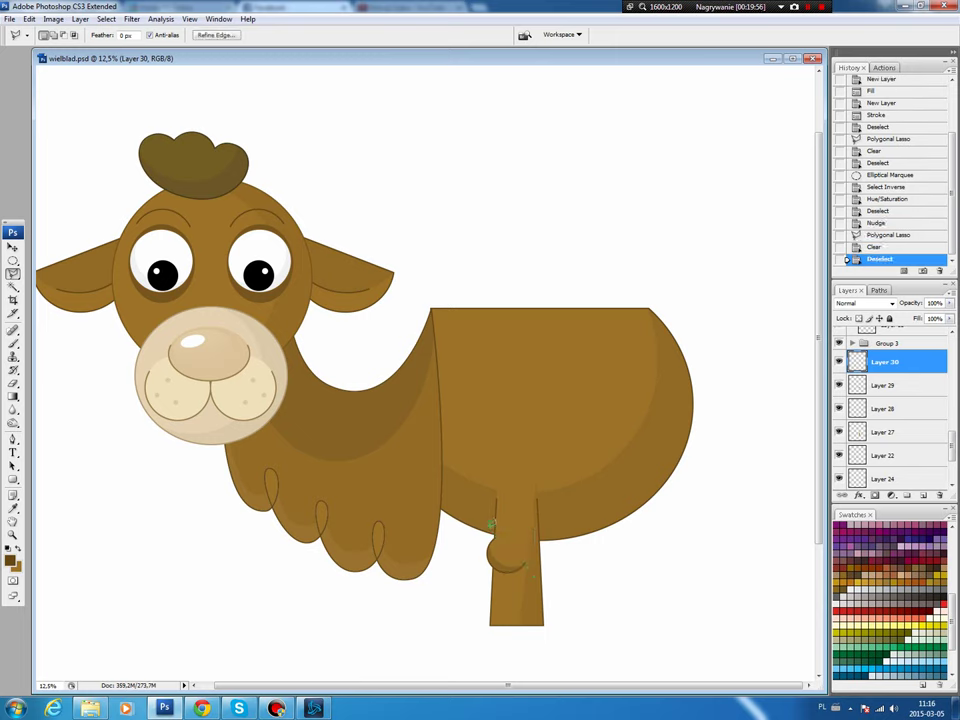
key("v")
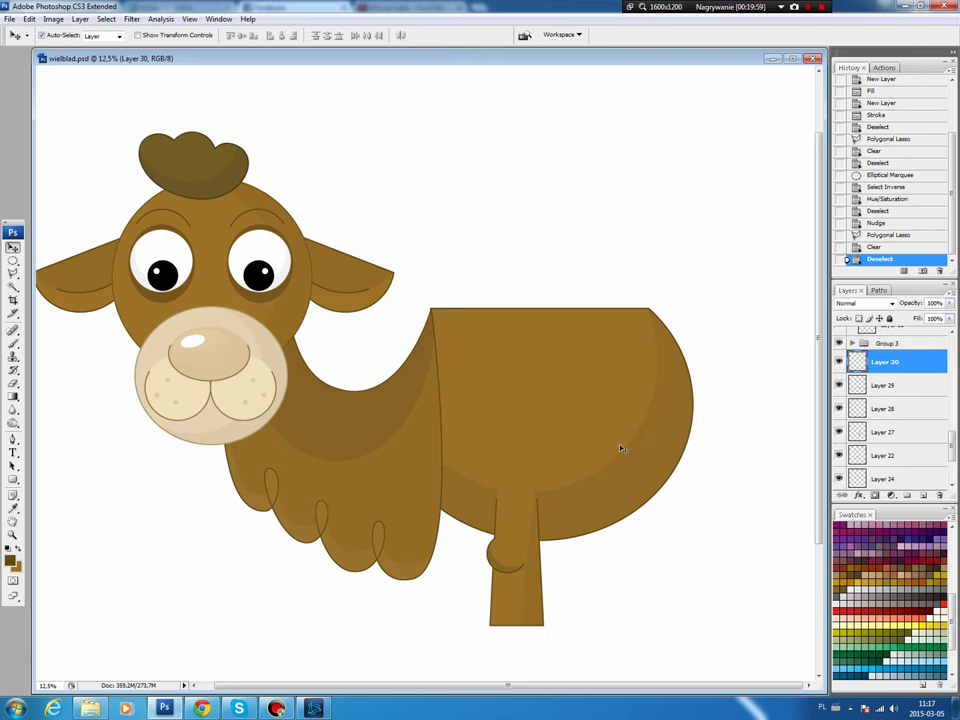
Fill an oval below the front leg with dark brown on a new layer.
key("m")
left_click_drag(441, 597, 542, 657)
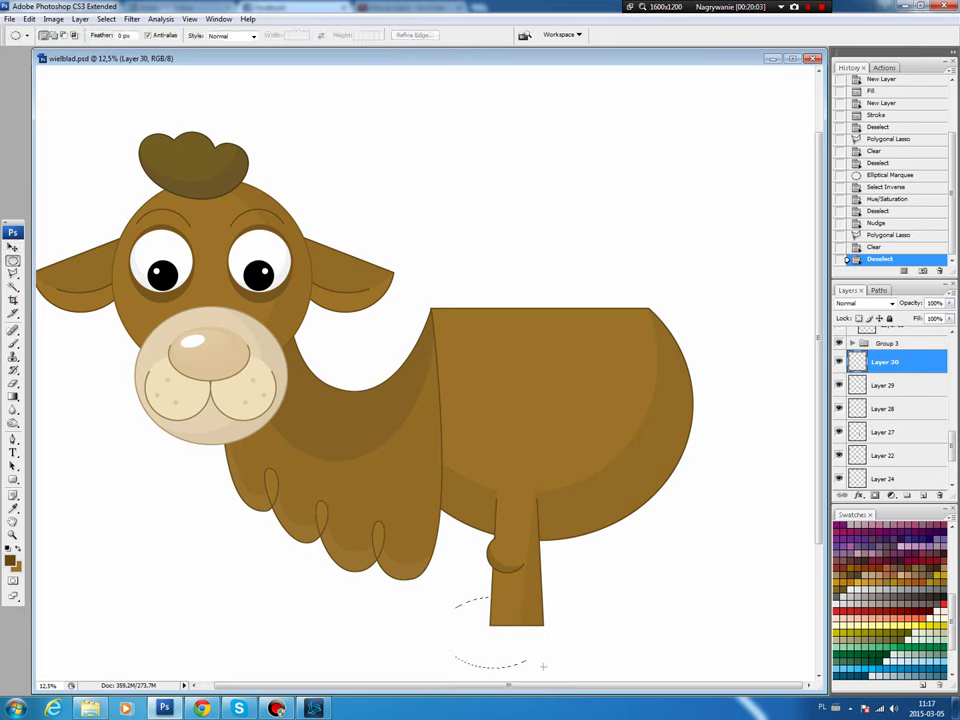
left_click_drag(542, 657, 543, 666)
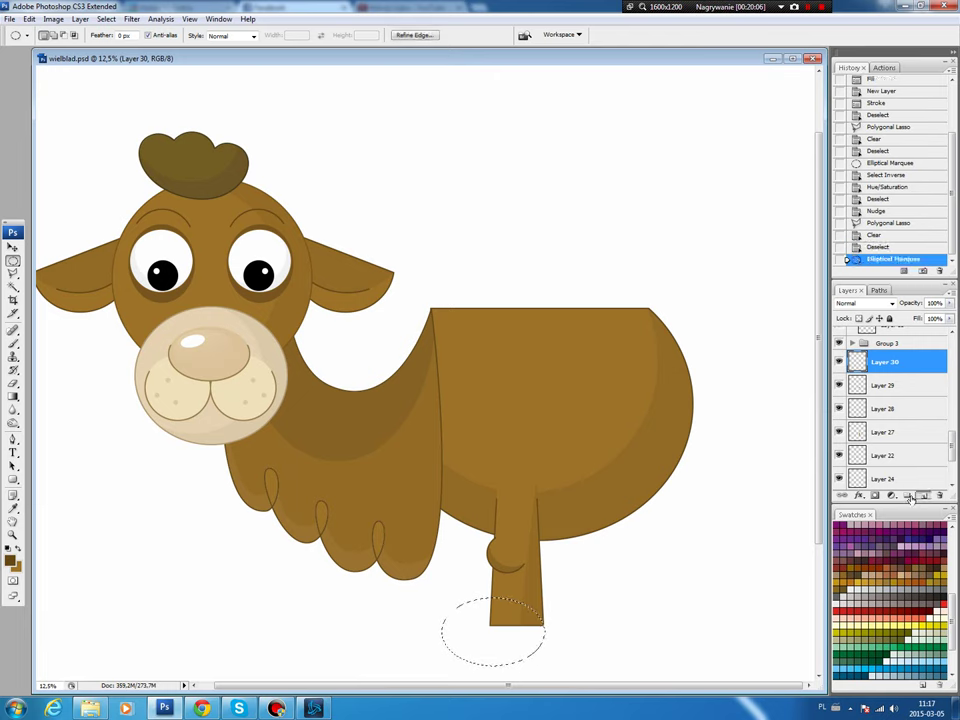
left_click(923, 495)
key("b")
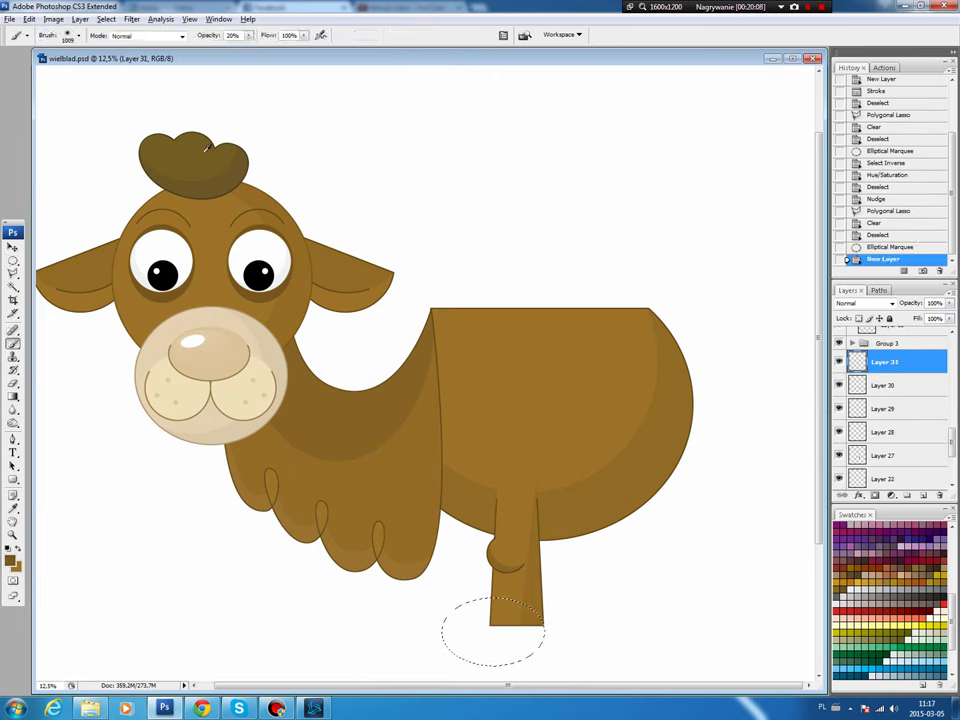
key("alt+BackSpace")
key("ctrl+d")
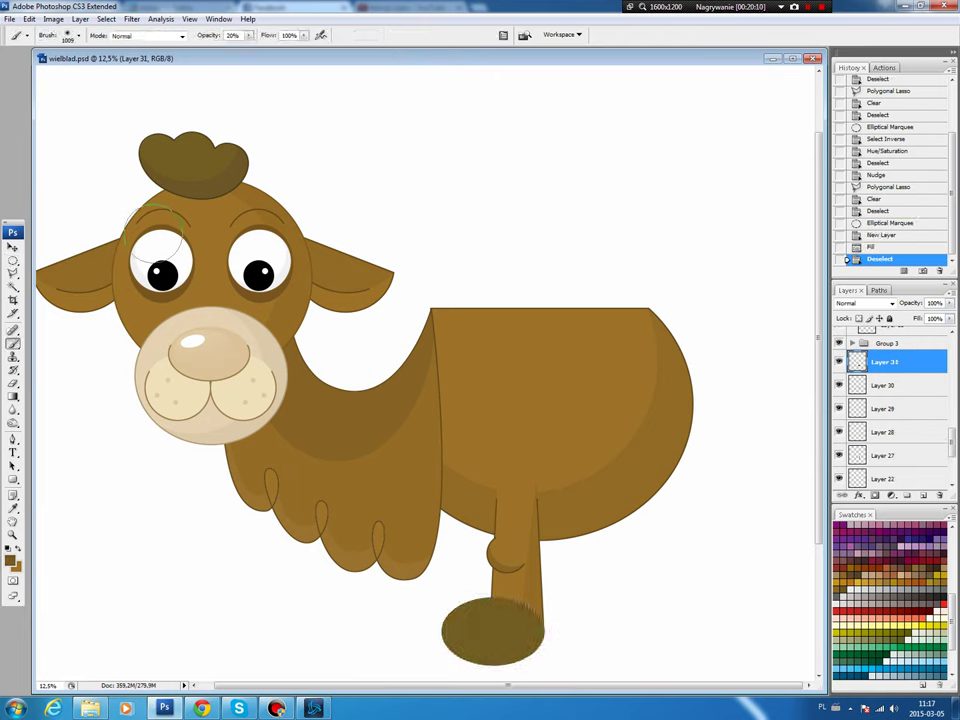
Delete the oval's lower half to make a half-oval hoof and nudge it up.
key("m")
left_click_drag(13, 260, 62, 263)
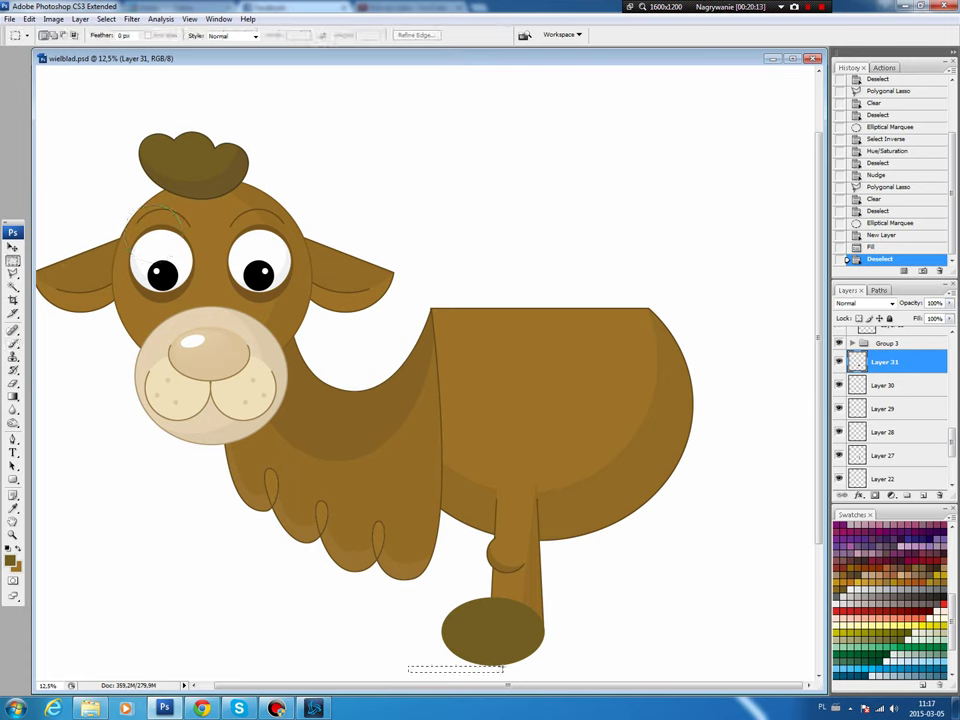
left_click_drag(503, 665, 596, 637)
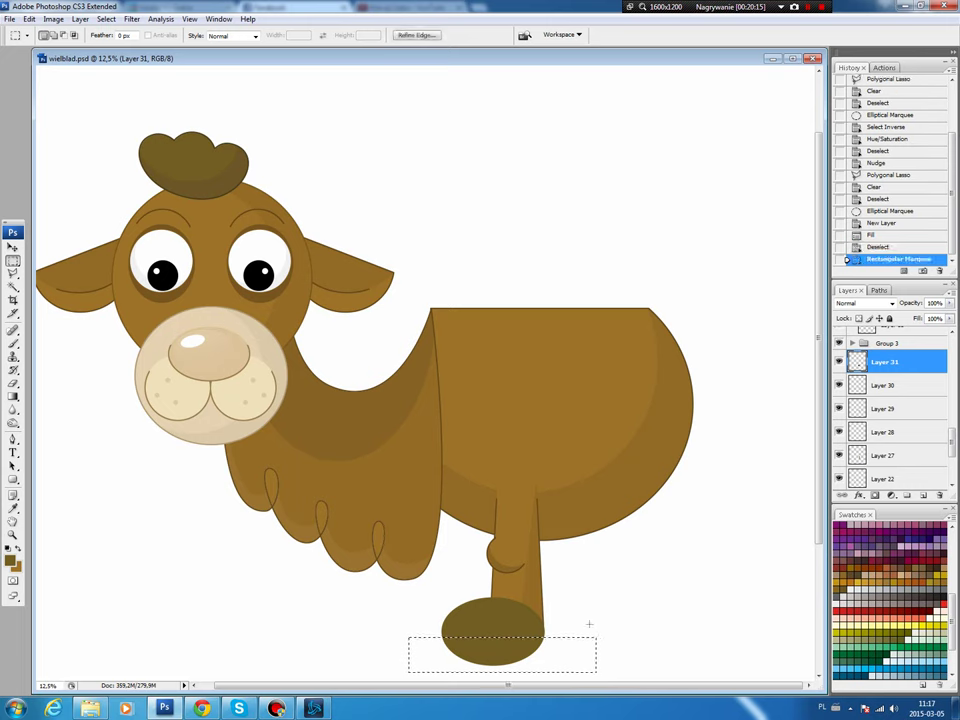
key("Delete")
key("ctrl+d")
key("v")
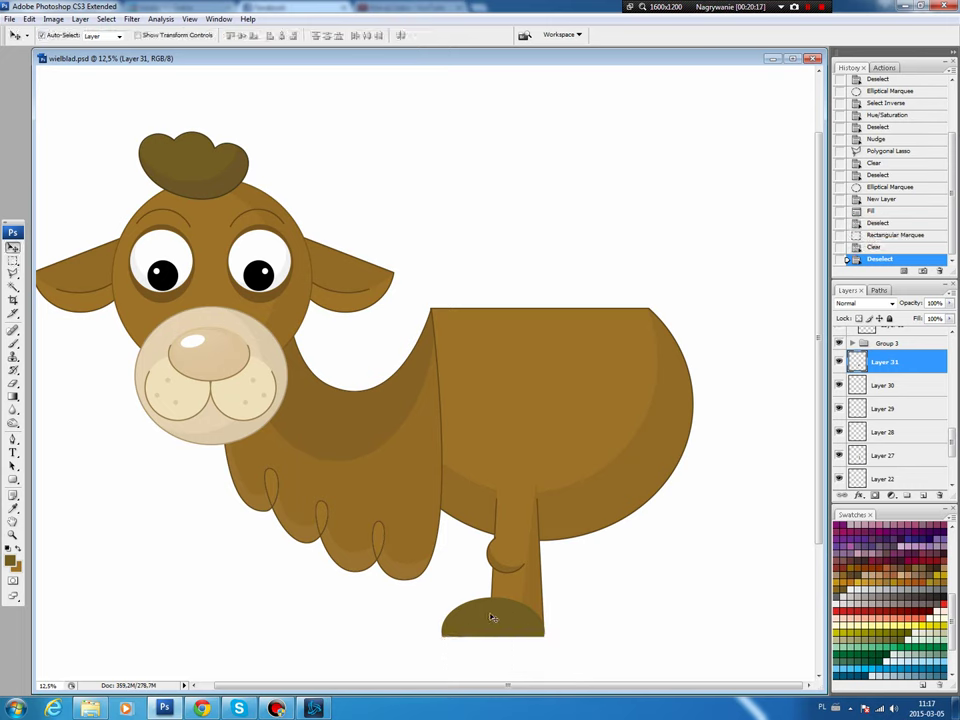
left_click_drag(491, 617, 491, 614)
Select an oval over the back part of the hoof.
key("m")
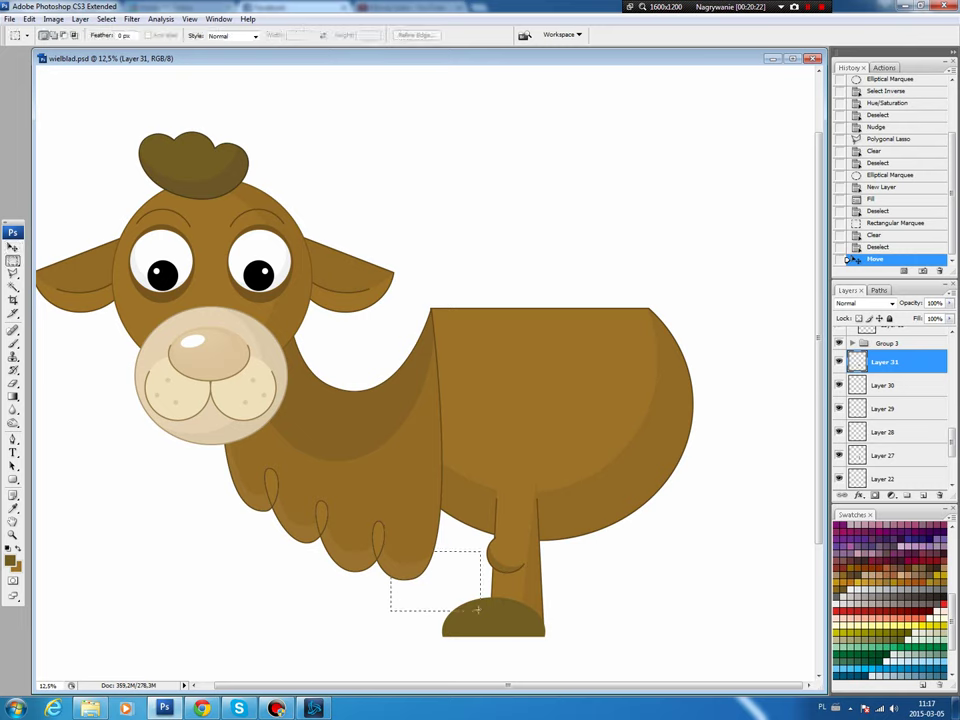
key("ctrl+d")
left_click(13, 262)
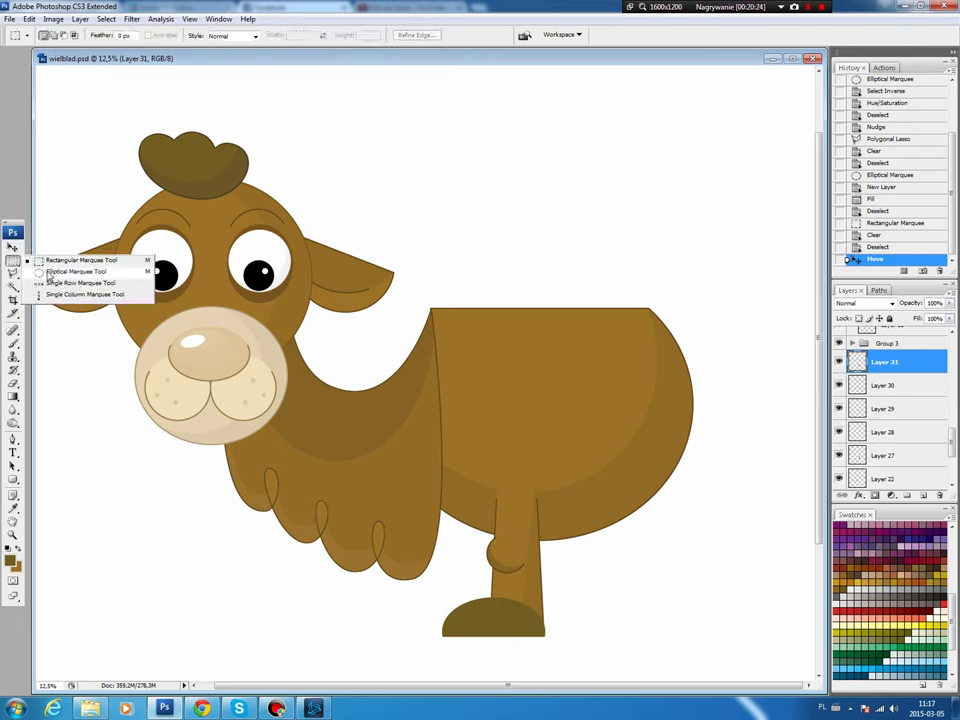
left_click(80, 272)
mouse_move(398, 560)
left_mouse_down()
mouse_move(496, 628)
mouse_move(503, 609)
left_mouse_up()
Lighten the selected back part of the hoof with Hue/Saturation lightness +15.
key("ctrl+u")
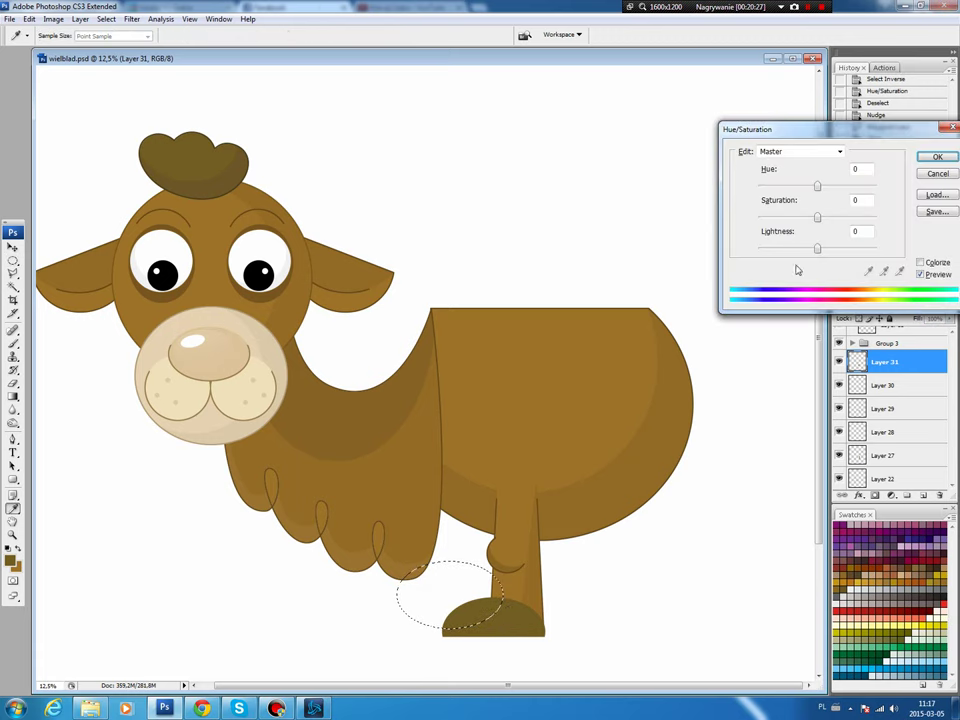
left_click_drag(818, 248, 827, 252)
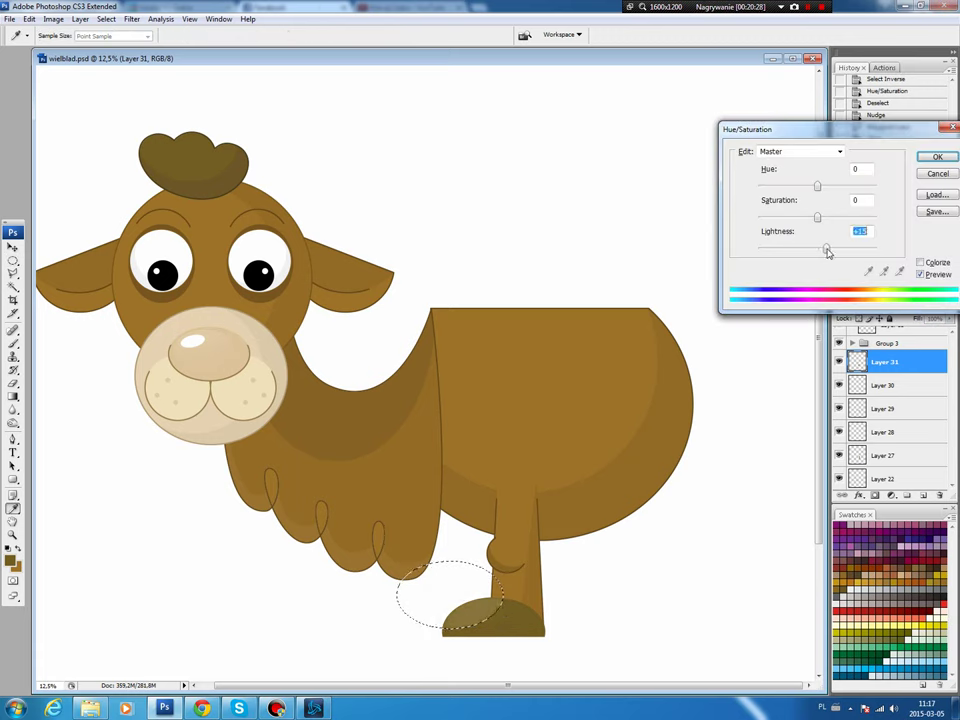
left_click(937, 157)
key("ctrl+d")
Stroke the hoof's outline in dark brown on a new Layer 32.
key("i")
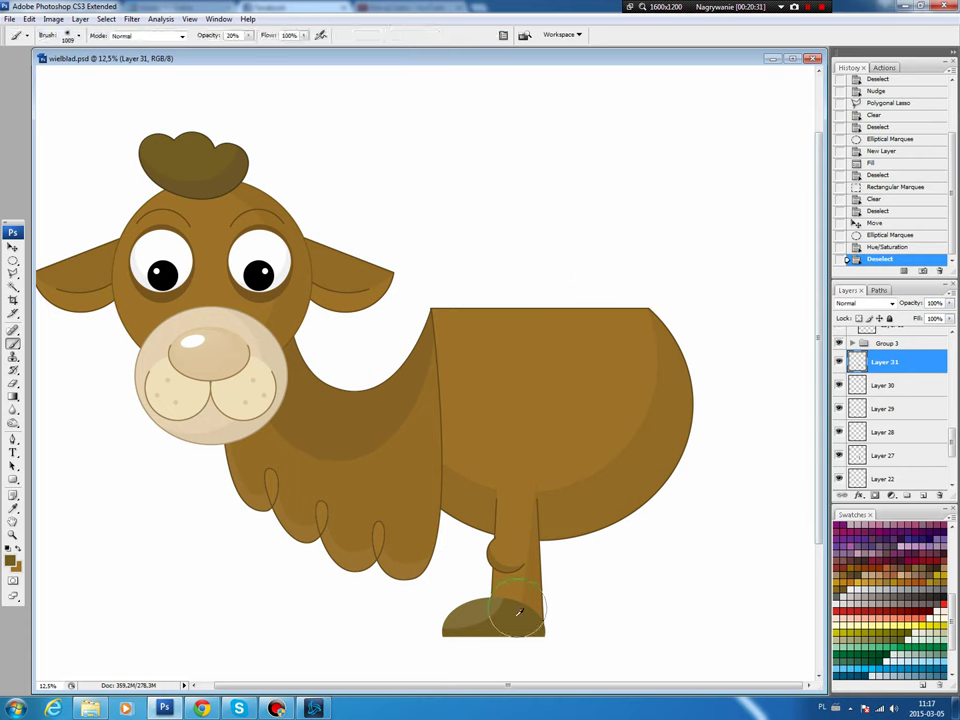
left_click(11, 561)
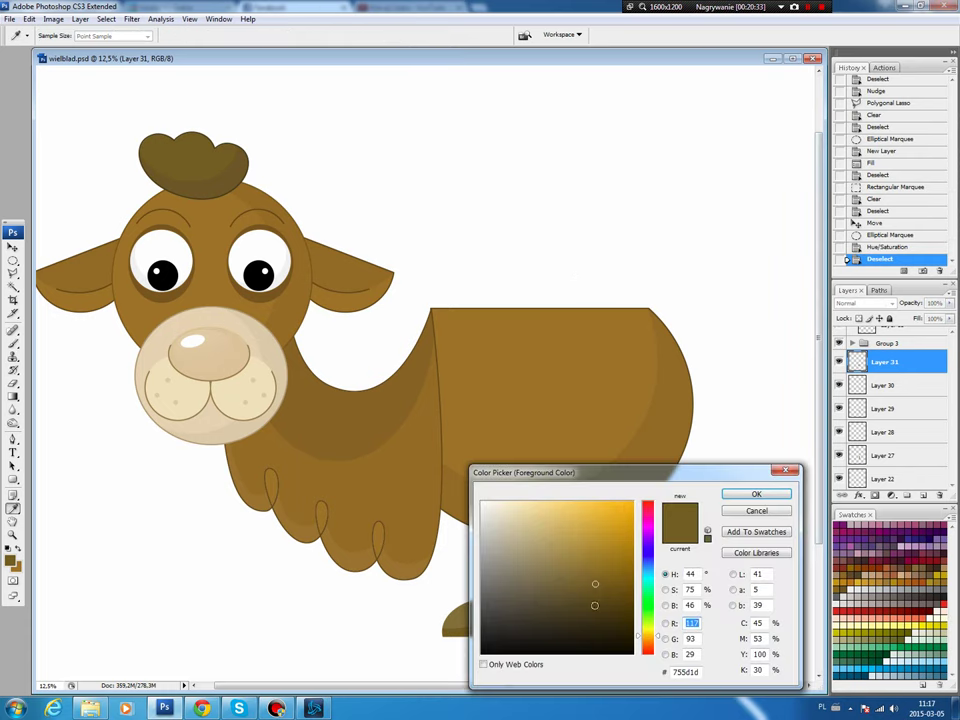
left_click(756, 494)
key("b")
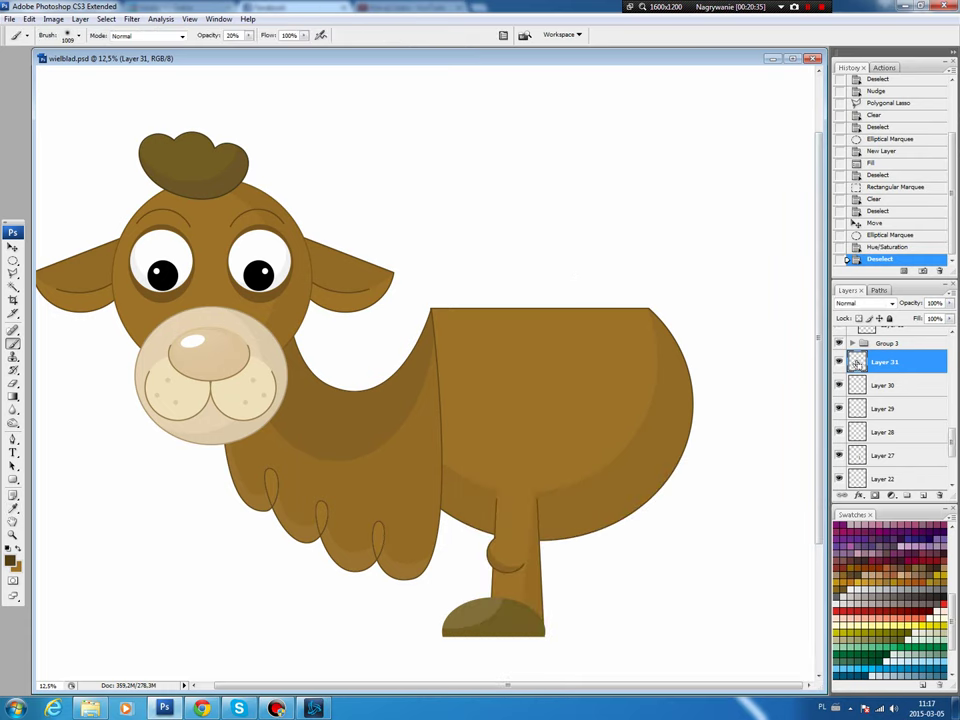
left_click(858, 432, "ctrl")
left_click(924, 495)
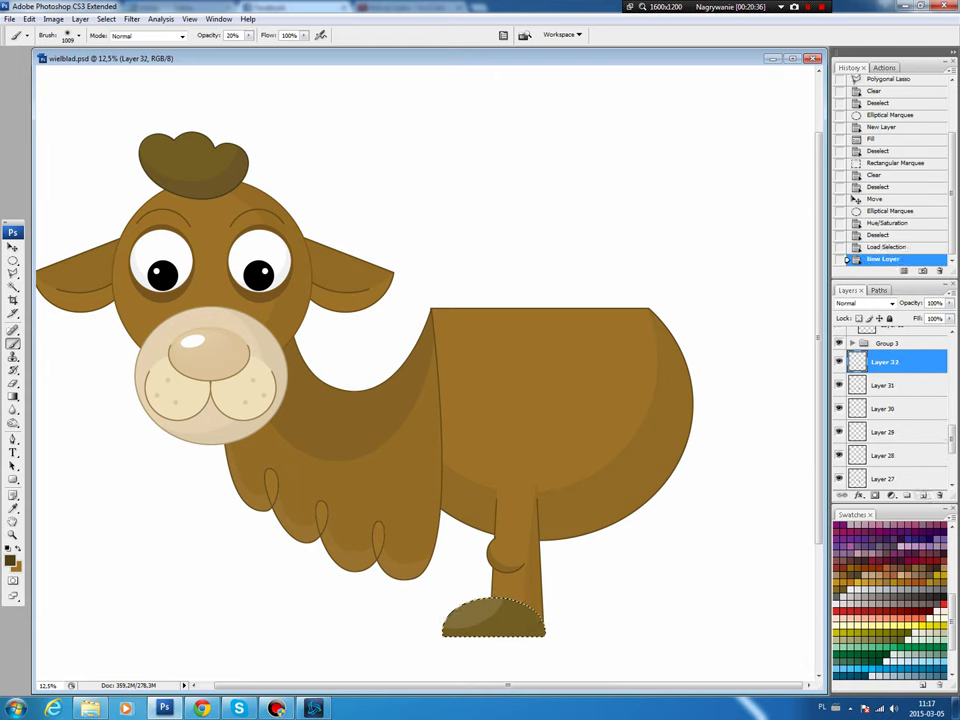
left_click(29, 19)
left_click(42, 201)
key("Return")
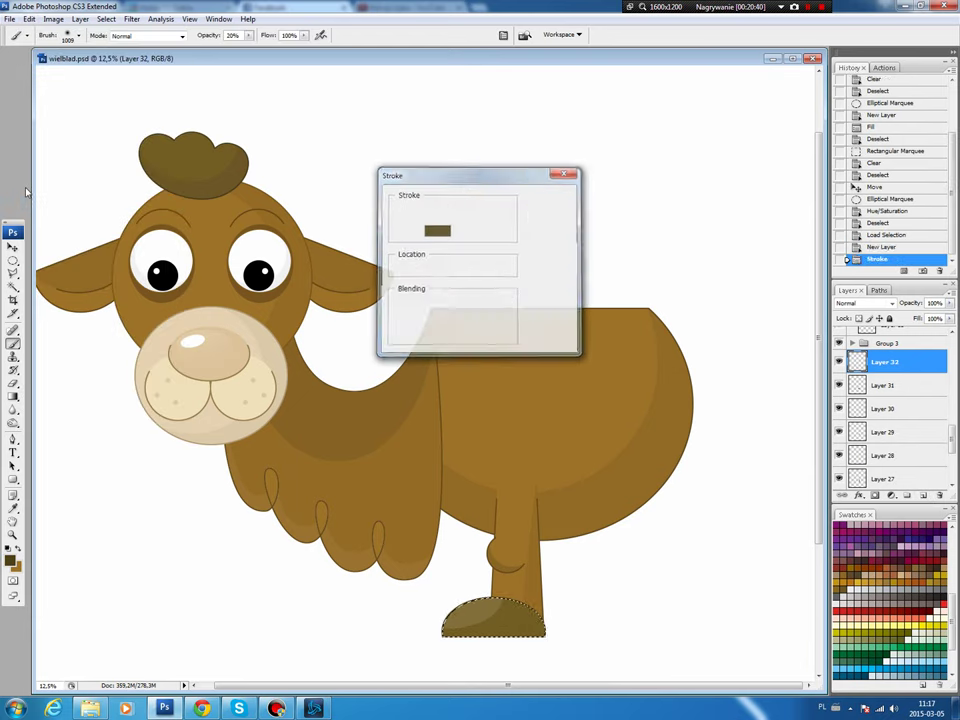
key("ctrl+d")
key("v")
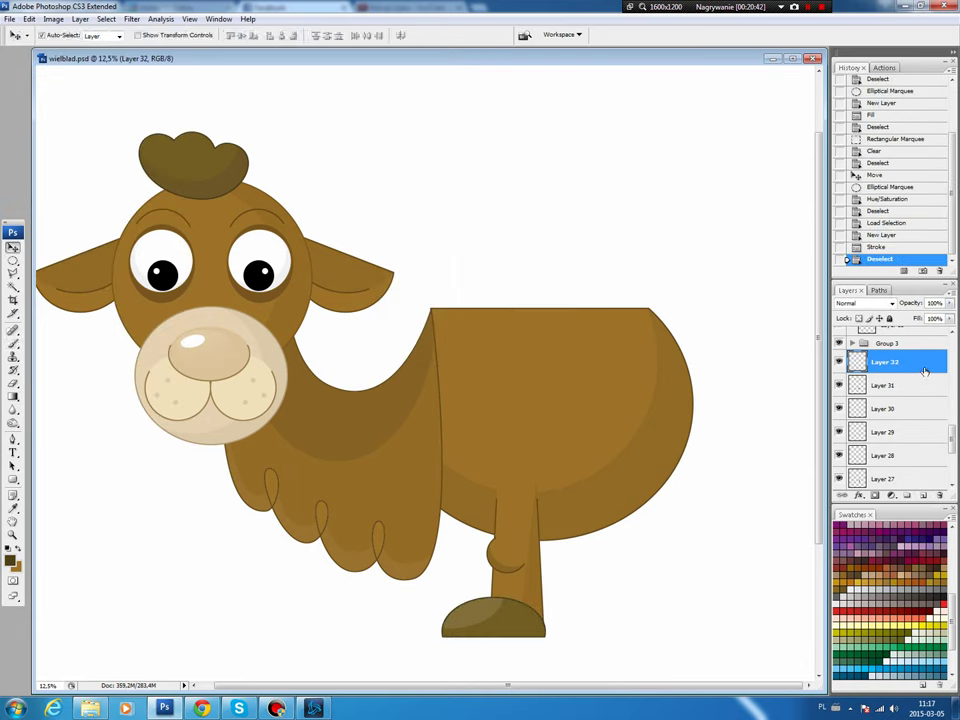
left_click(914, 386, "shift")
Duplicate the linked hoof layers and place the copy behind, shifted left.
left_click(842, 495)
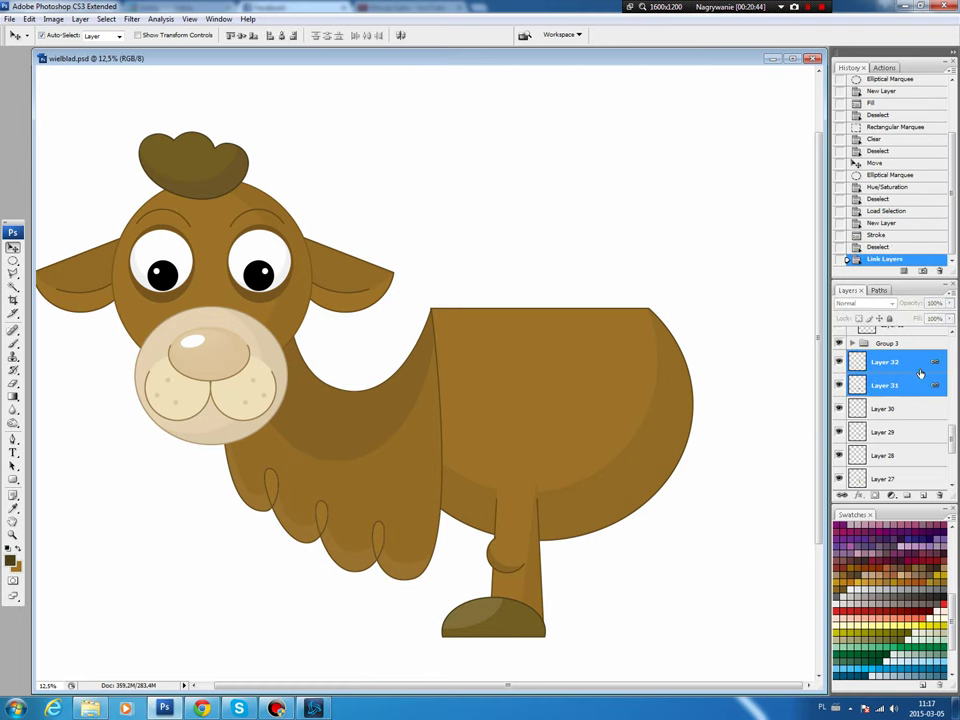
left_click_drag(920, 374, 923, 495)
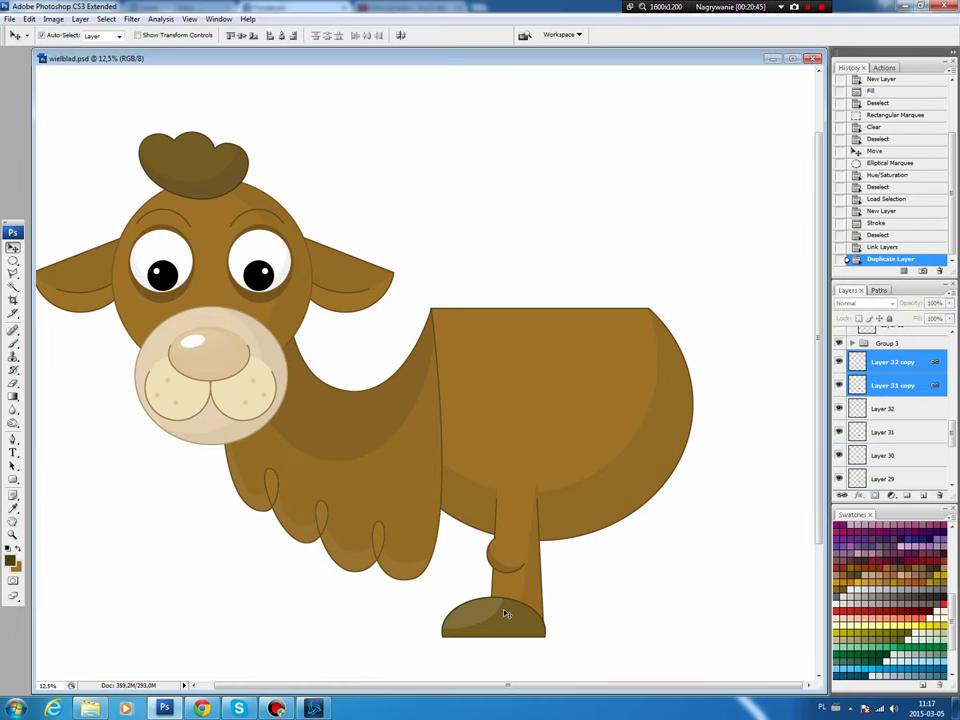
left_click_drag(507, 613, 492, 613)
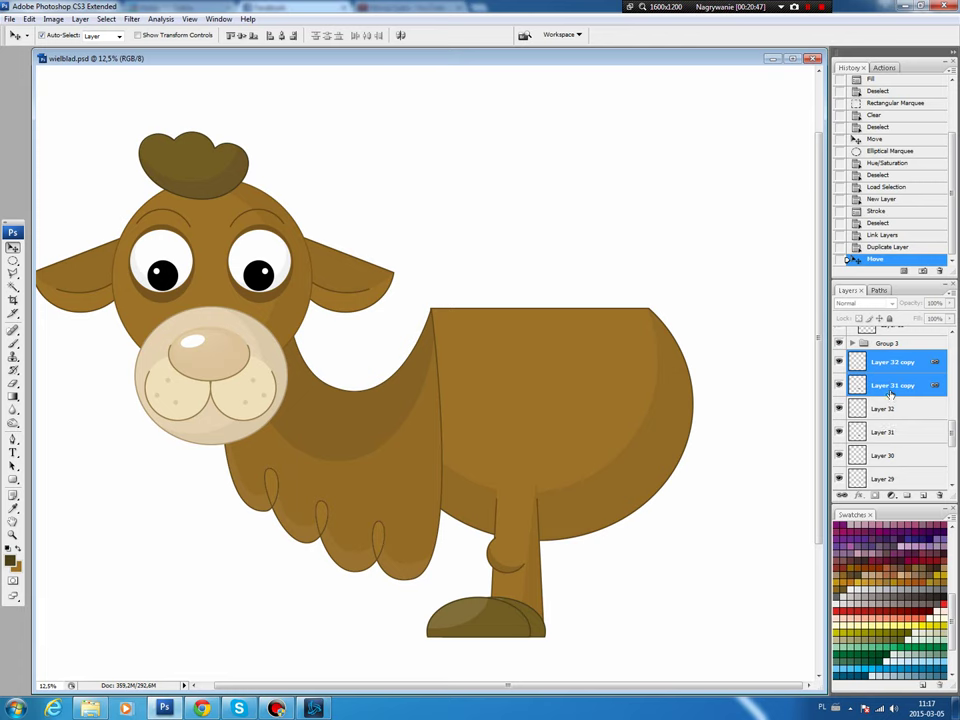
left_click_drag(890, 395, 890, 443)
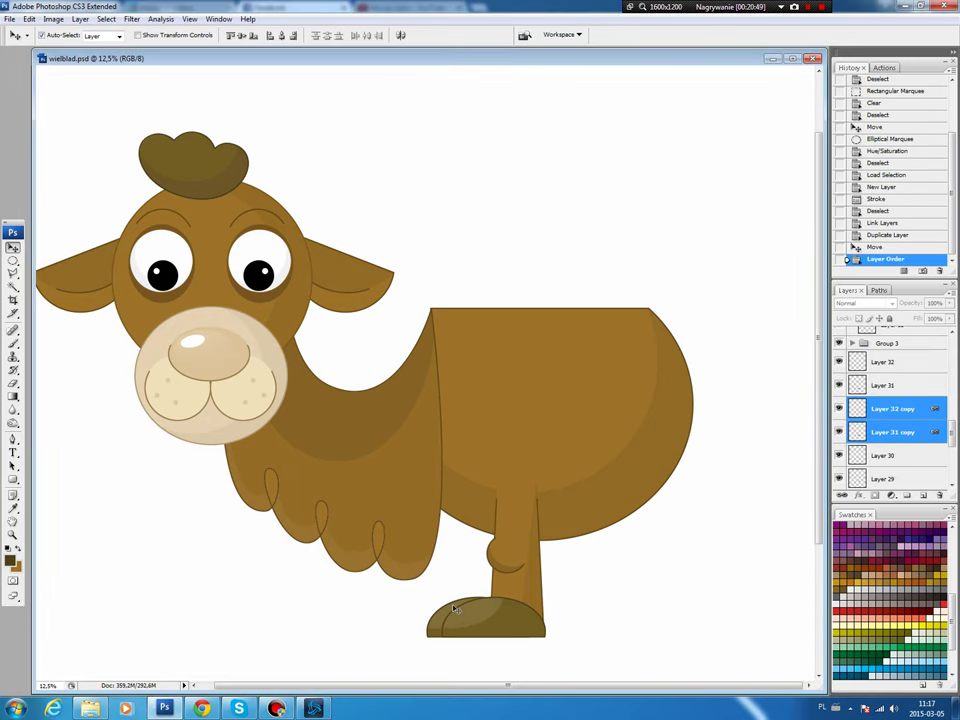
left_click_drag(453, 609, 449, 612)
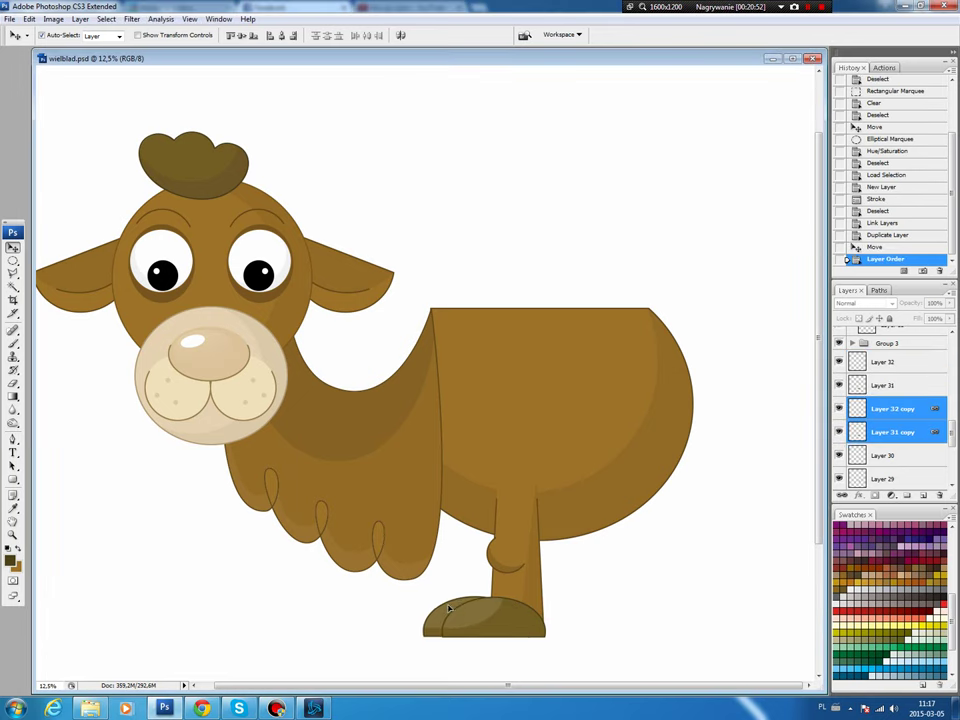
Merge the hoof copies and darken them with Hue/Saturation lightness -20.
right_click(907, 413)
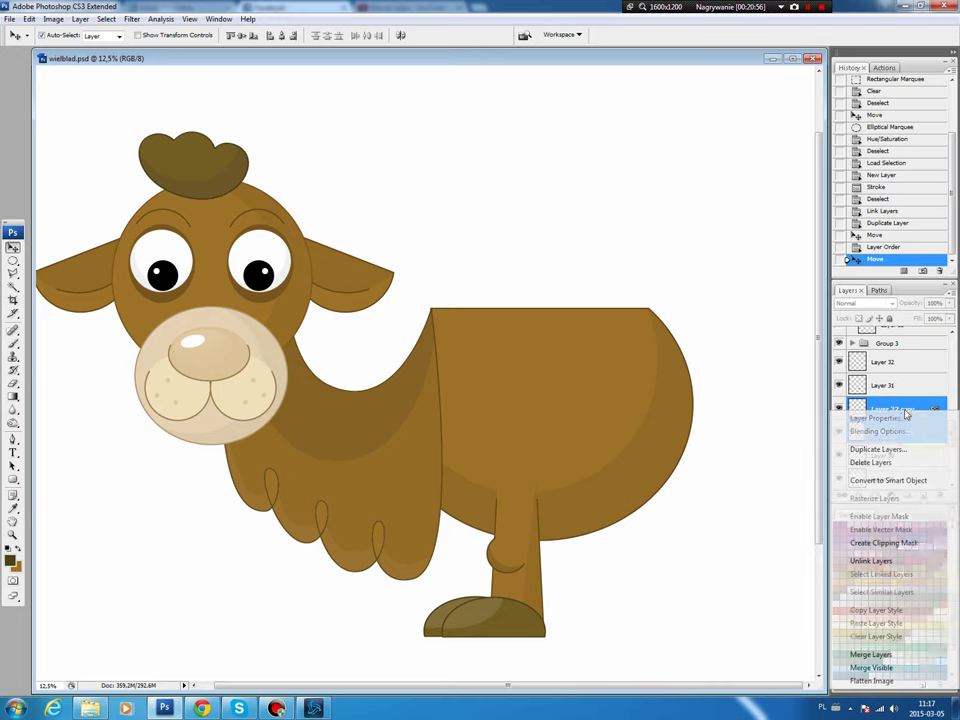
left_click(868, 646)
key("ctrl+u")
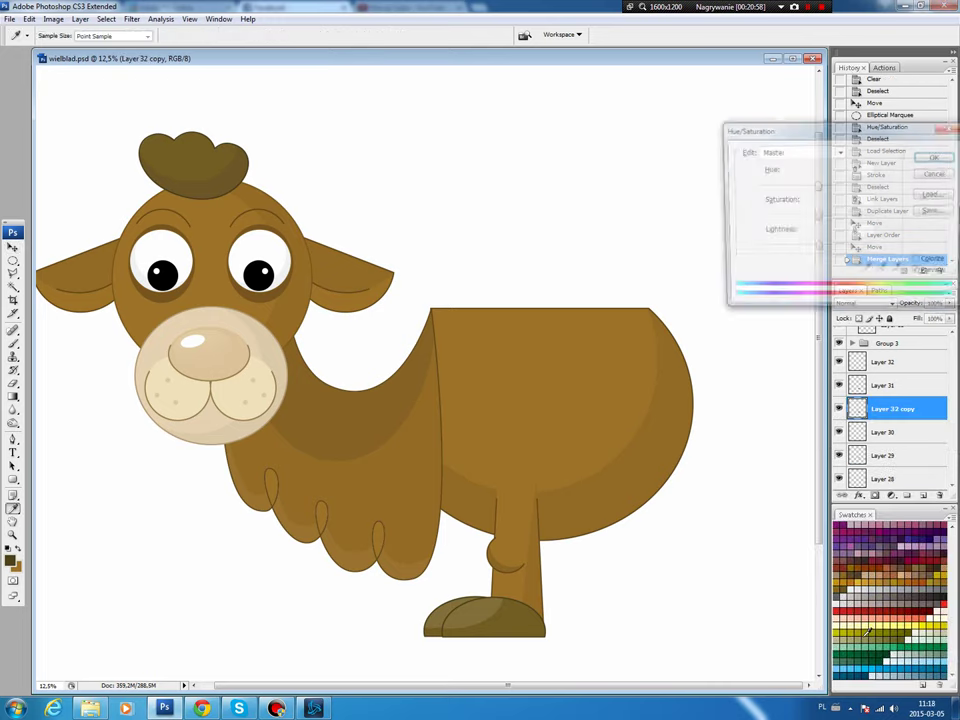
left_click_drag(818, 250, 807, 251)
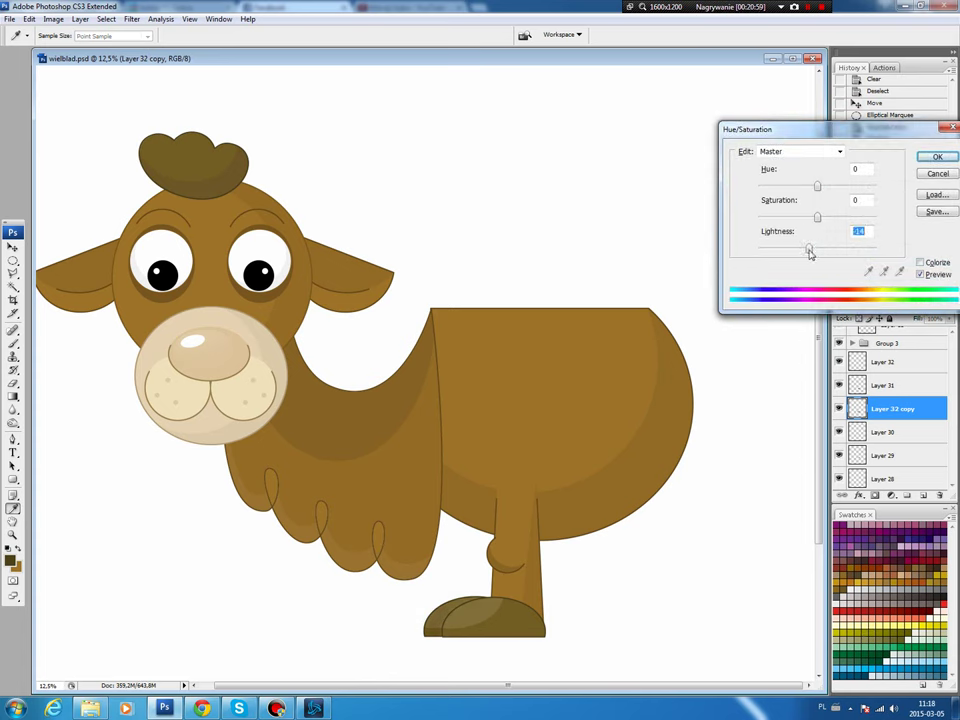
key("Return")
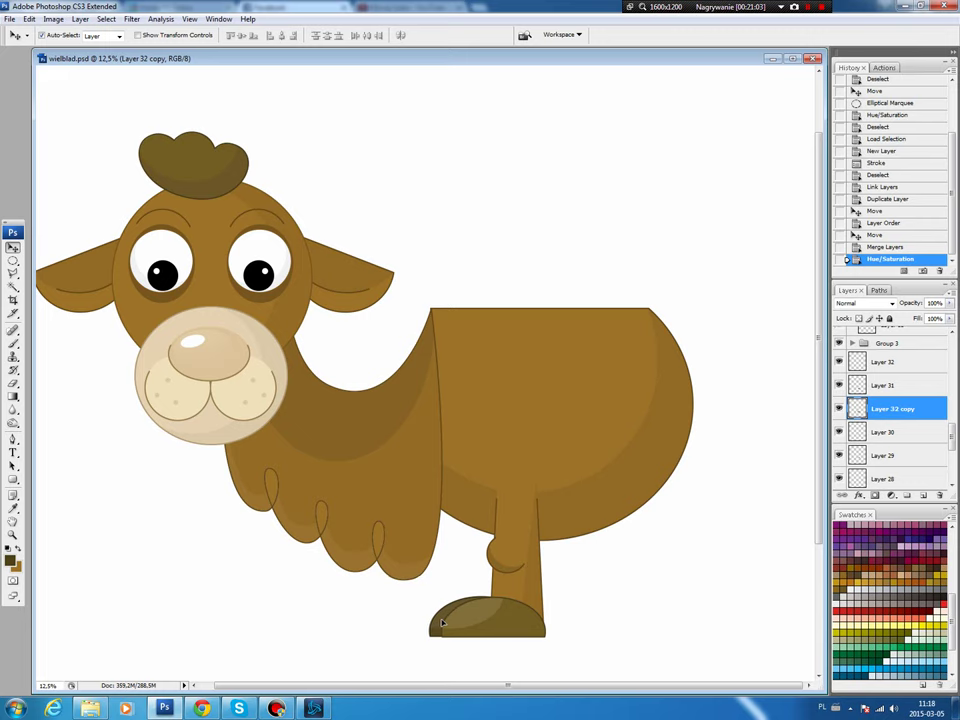
key("Up")
Link front-leg Layers 27–32 and group them into Group 4.
left_click(897, 365, "shift")
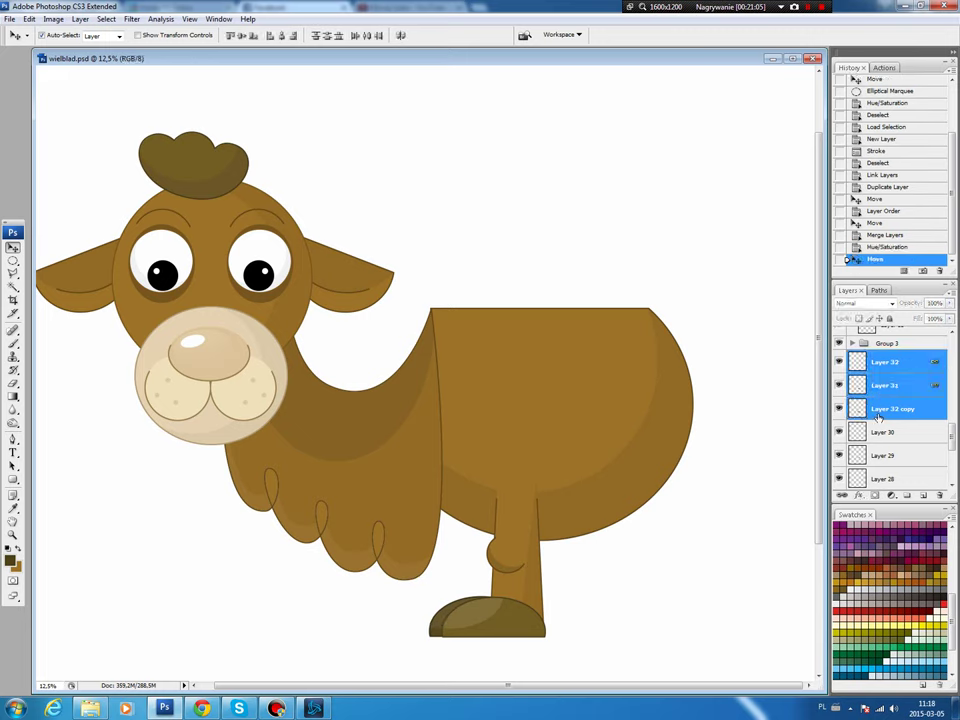
left_click(857, 431, "ctrl")
scroll(866, 452, "down", 1)
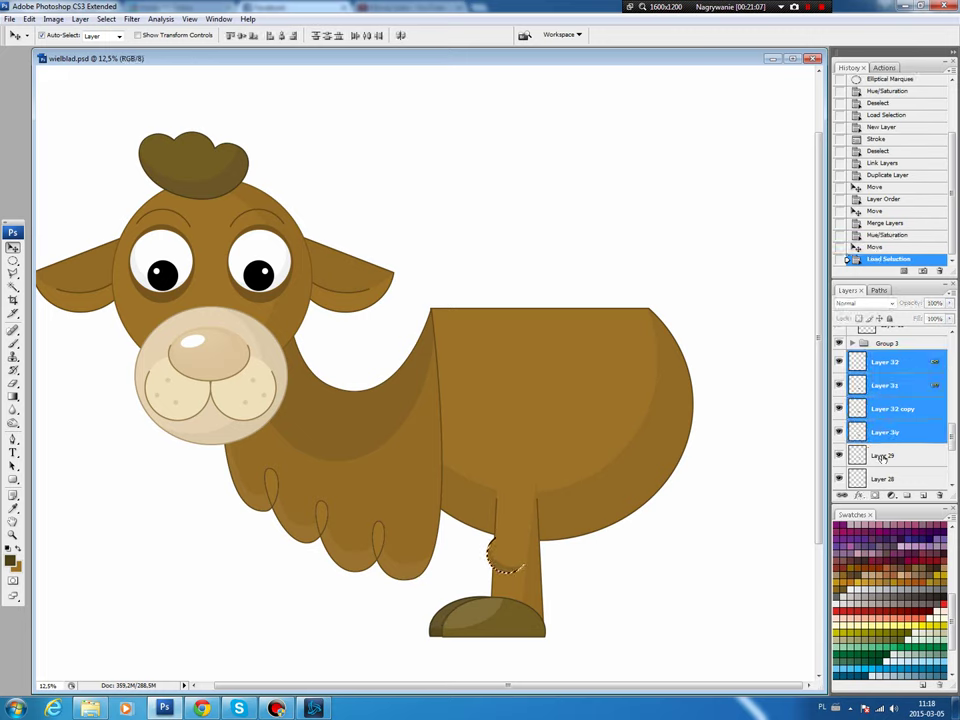
left_click(866, 454, "shift")
scroll(866, 455, "down", 1)
left_click(866, 454, "shift")
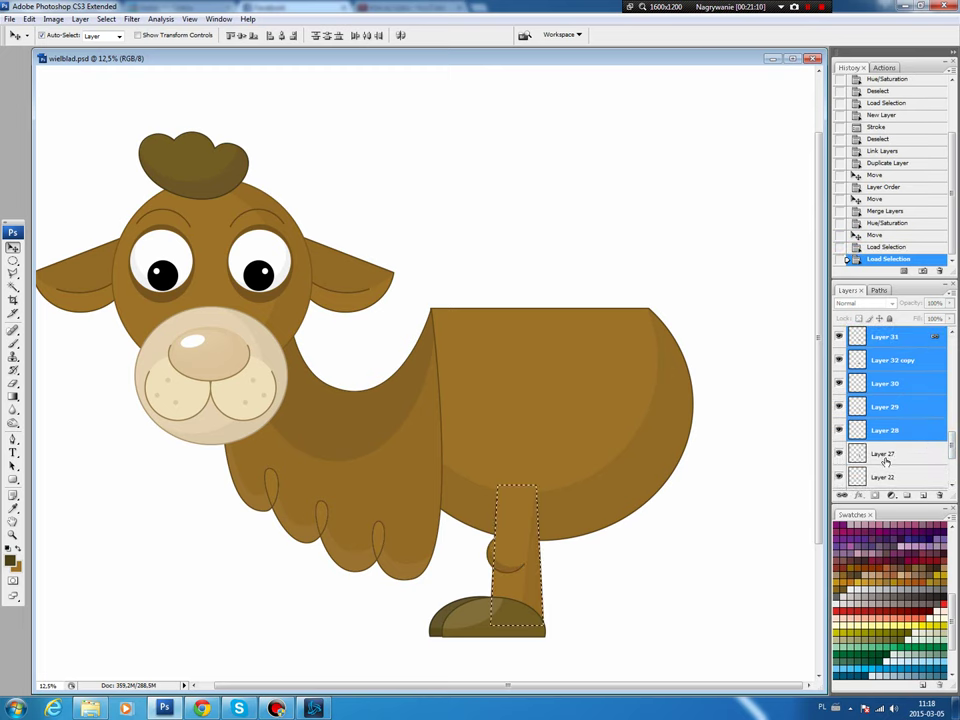
left_click(857, 454, "ctrl+shift")
left_click(858, 495)
key("ctrl+d")
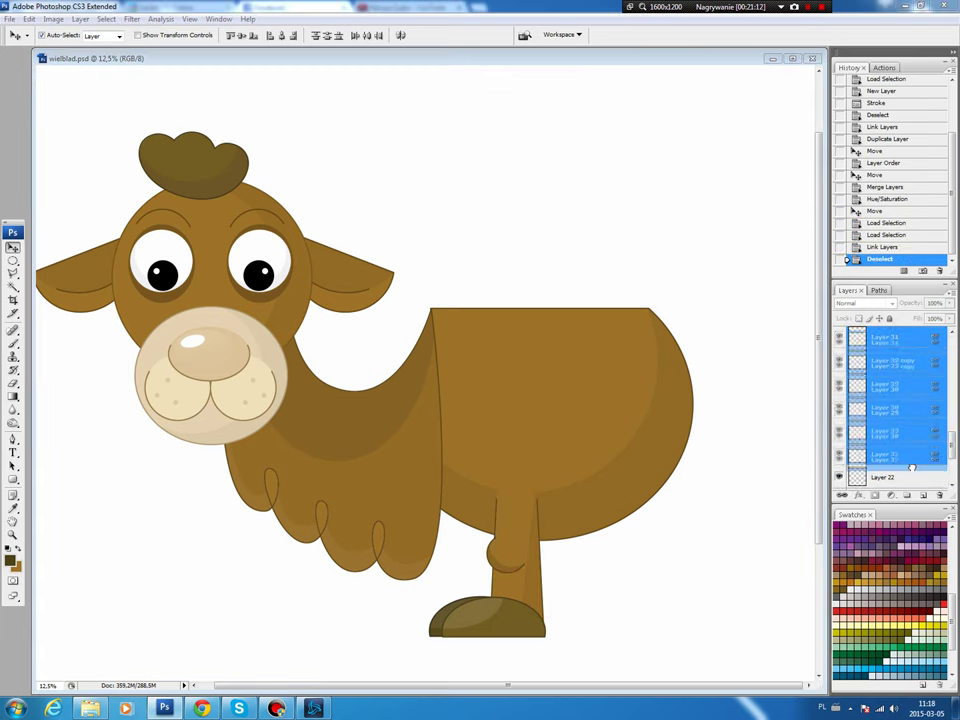
key("ctrl+g")
left_click_drag(522, 580, 527, 580)
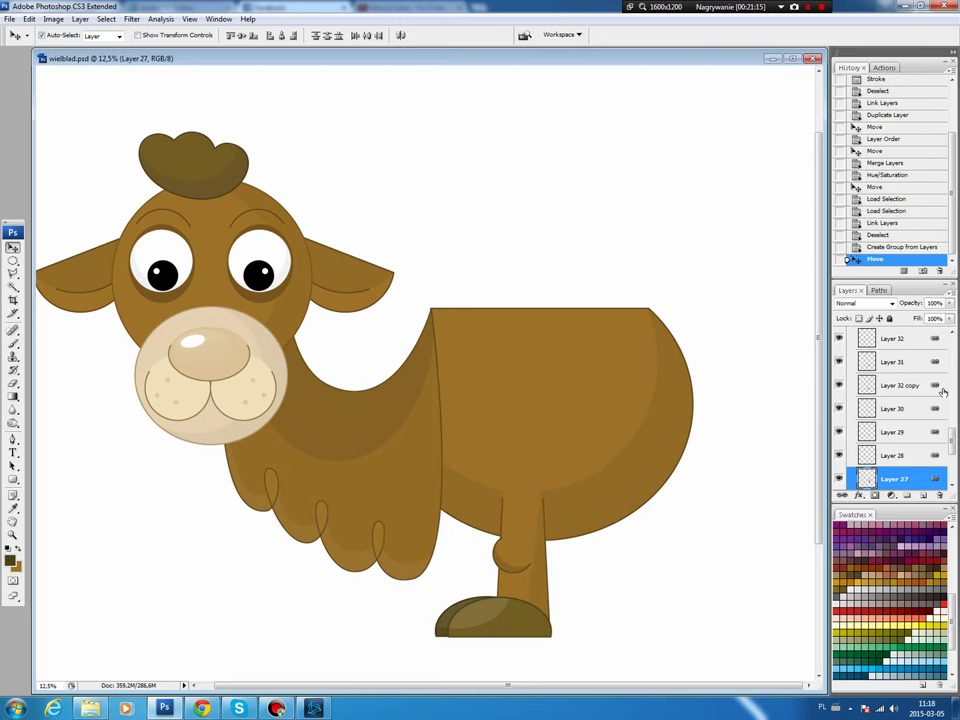
Duplicate Group 4, move the copy right and stack it behind the front leg.
scroll(850, 402, "up", 2)
left_click(888, 400)
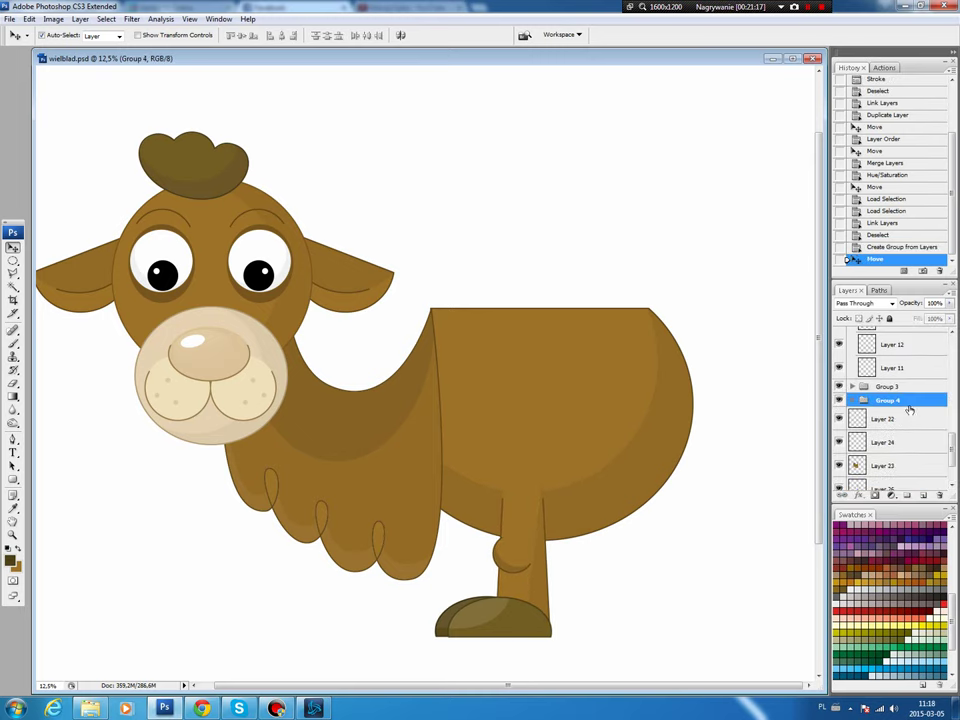
left_click_drag(910, 405, 923, 495)
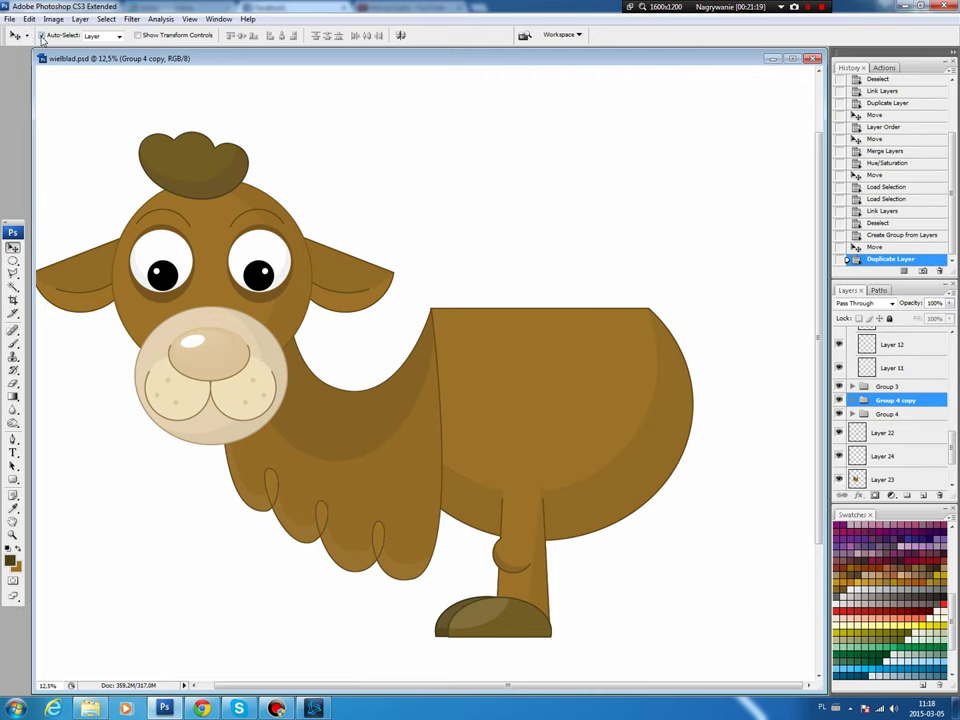
left_click_drag(508, 556, 622, 584)
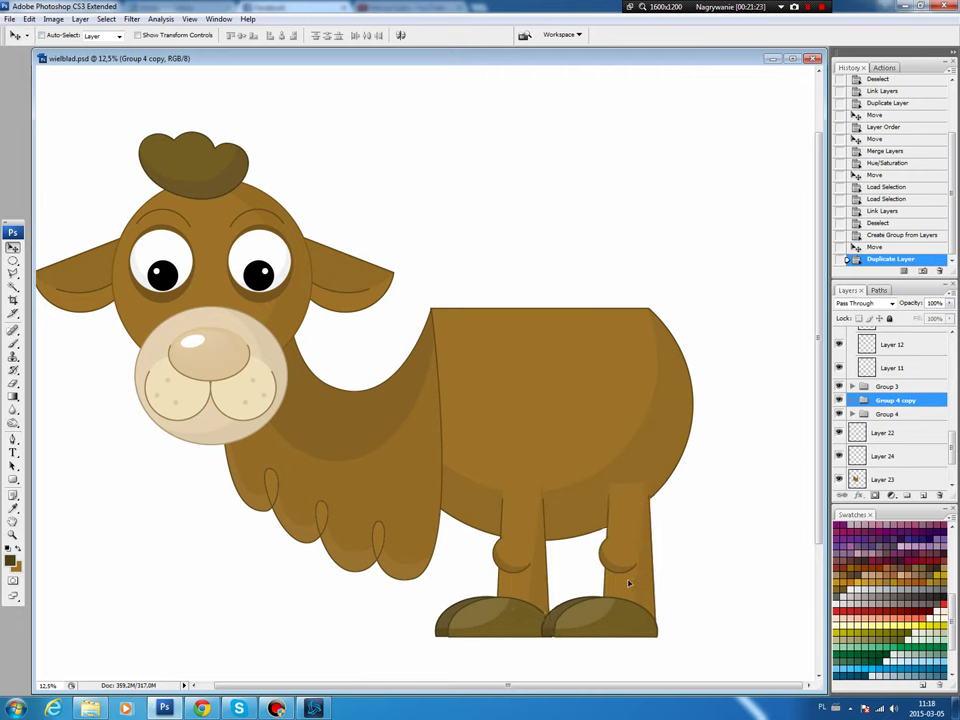
left_click_drag(622, 584, 622, 582)
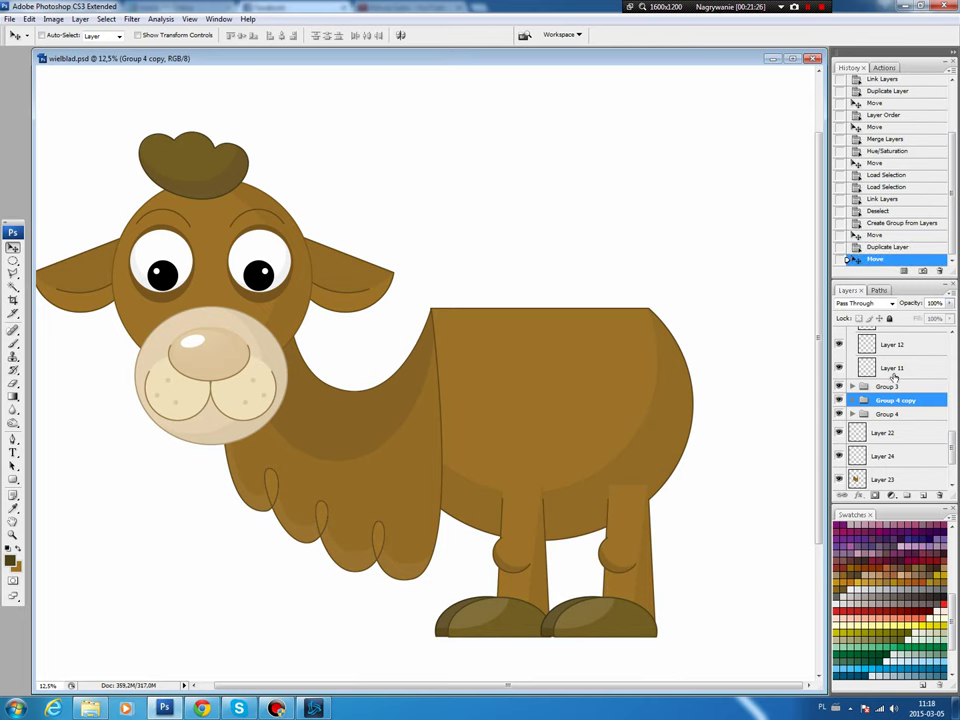
left_click_drag(905, 403, 914, 427)
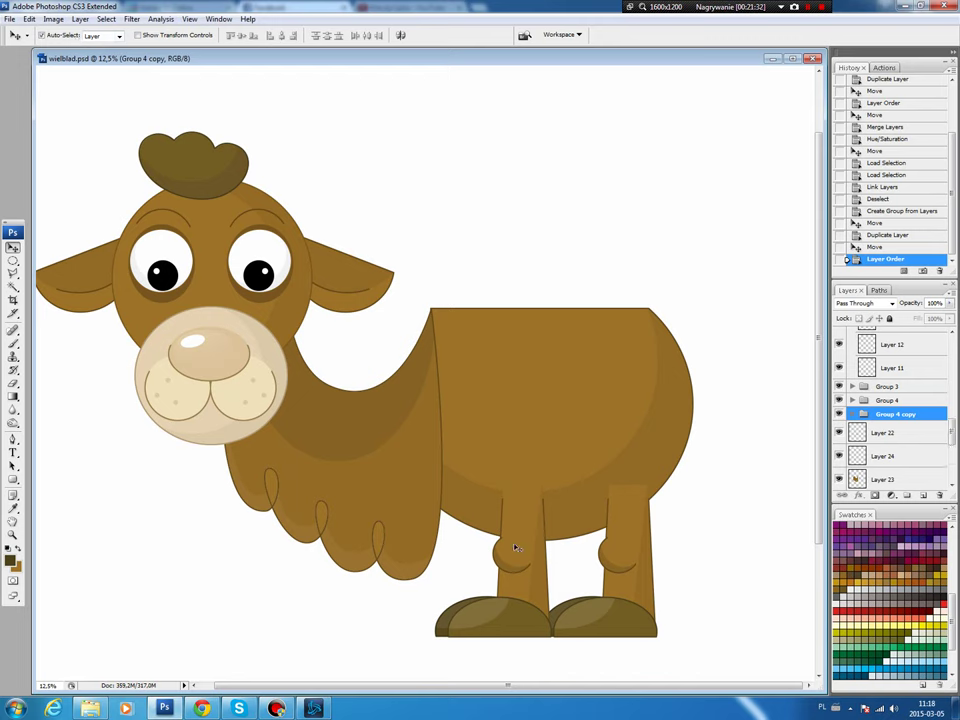
left_click_drag(514, 551, 506, 553)
Rotate the rear leg's copied layers about -6.9° and shift them slightly left.
scroll(890, 420, "down", 5)
left_click(900, 479)
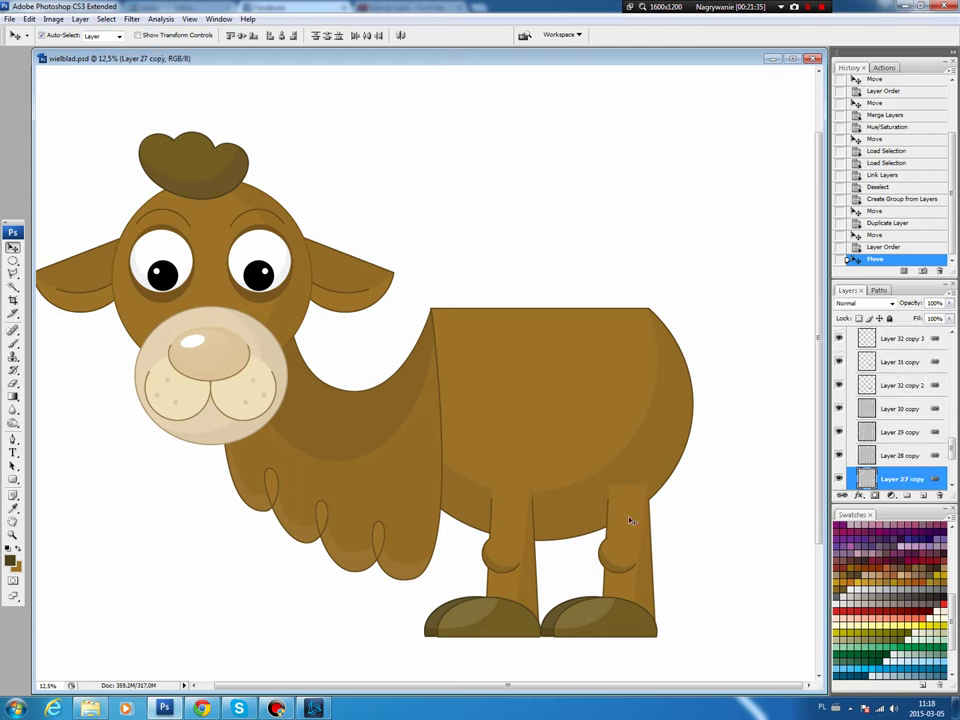
left_click(900, 455, "shift")
left_click(900, 432, "shift")
left_click(903, 410, "shift")
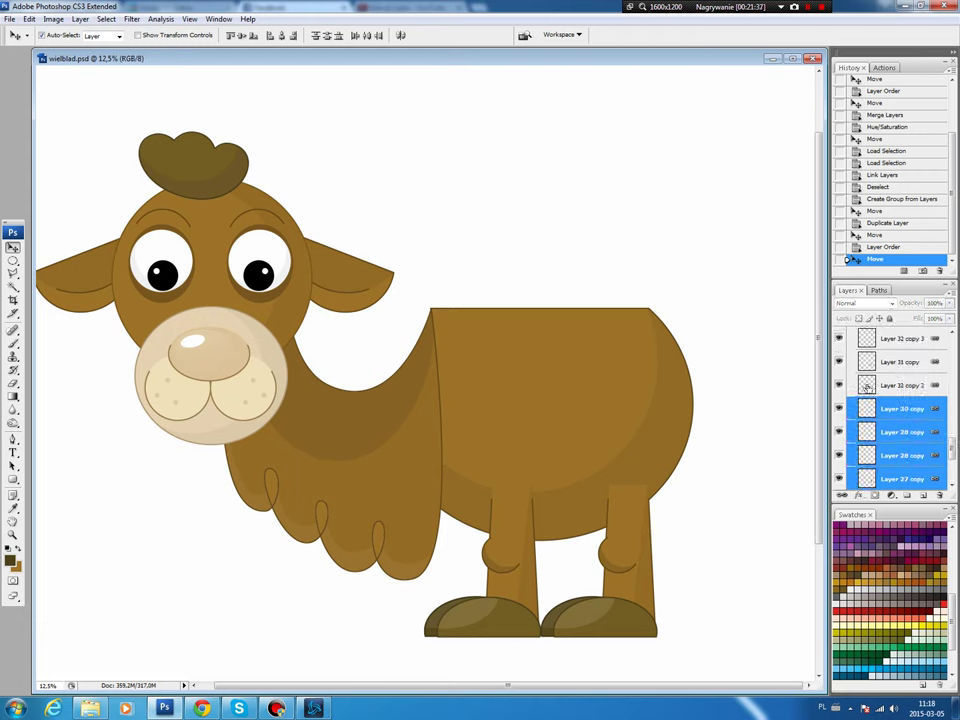
left_click(866, 408, "ctrl")
left_click(842, 495)
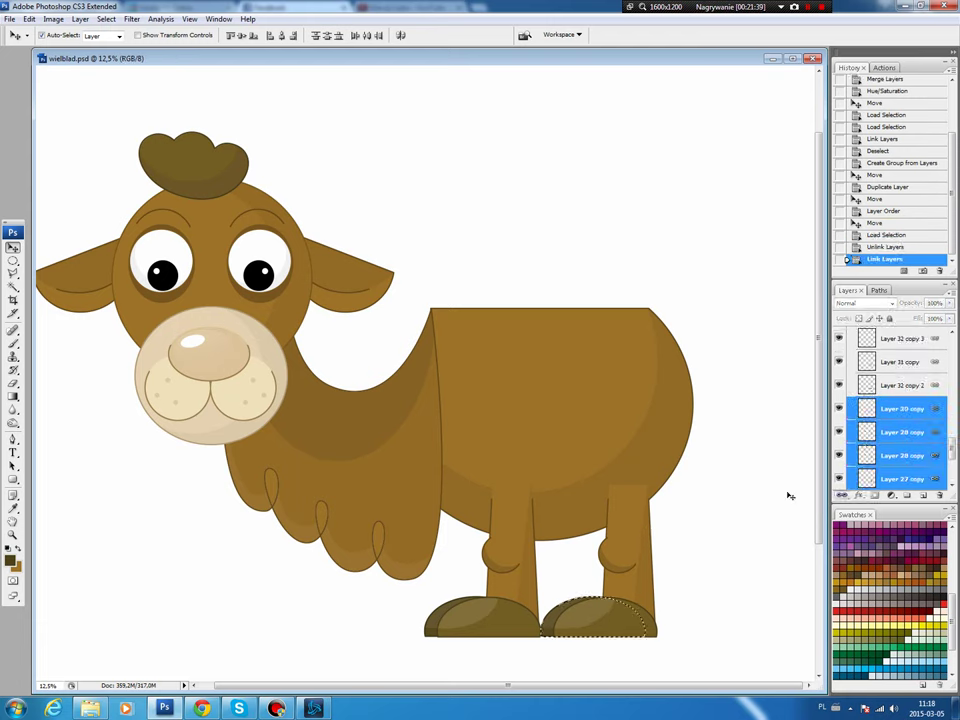
key("ctrl+d")
key("ctrl+t")
left_click_drag(663, 431, 634, 456)
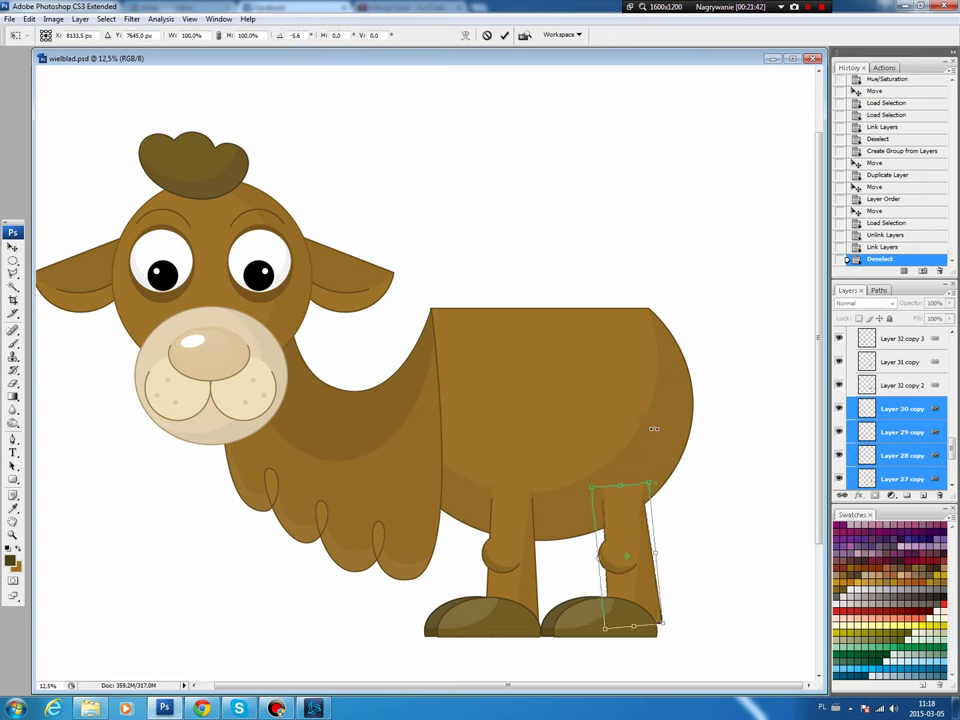
left_click_drag(625, 511, 616, 511)
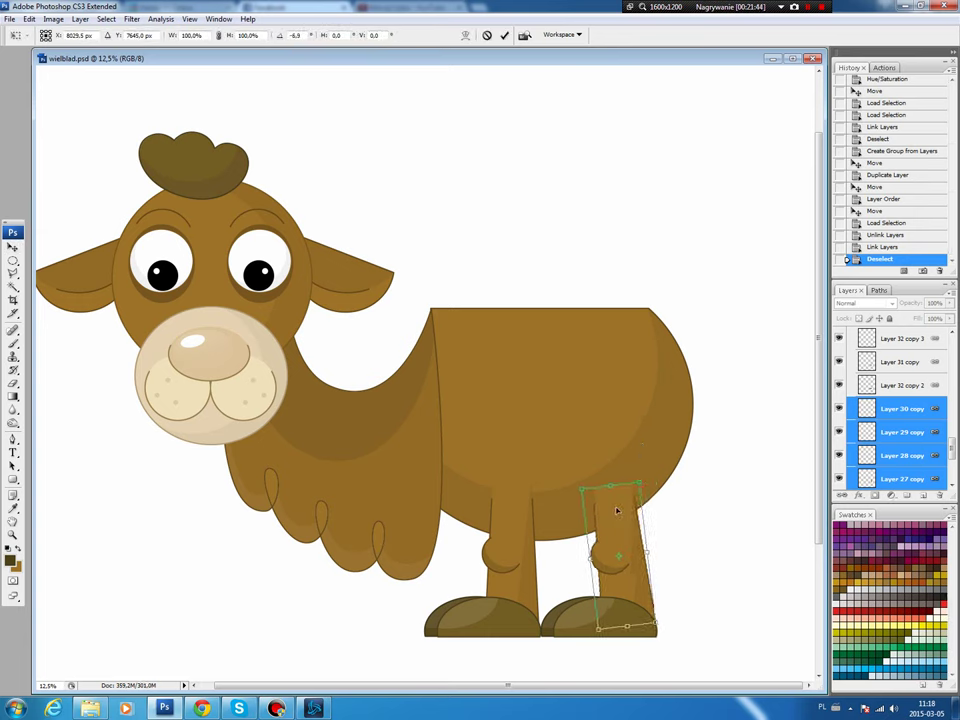
key("Return")
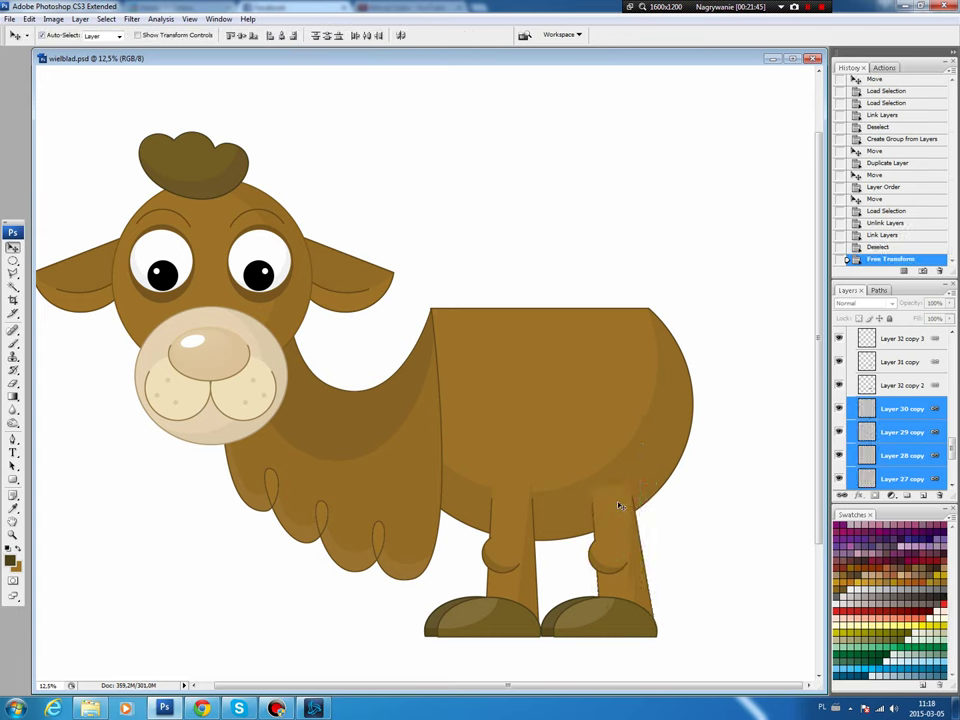
Shade the top of Layer 27 copy with a body-brown gradient.
left_click(913, 487)
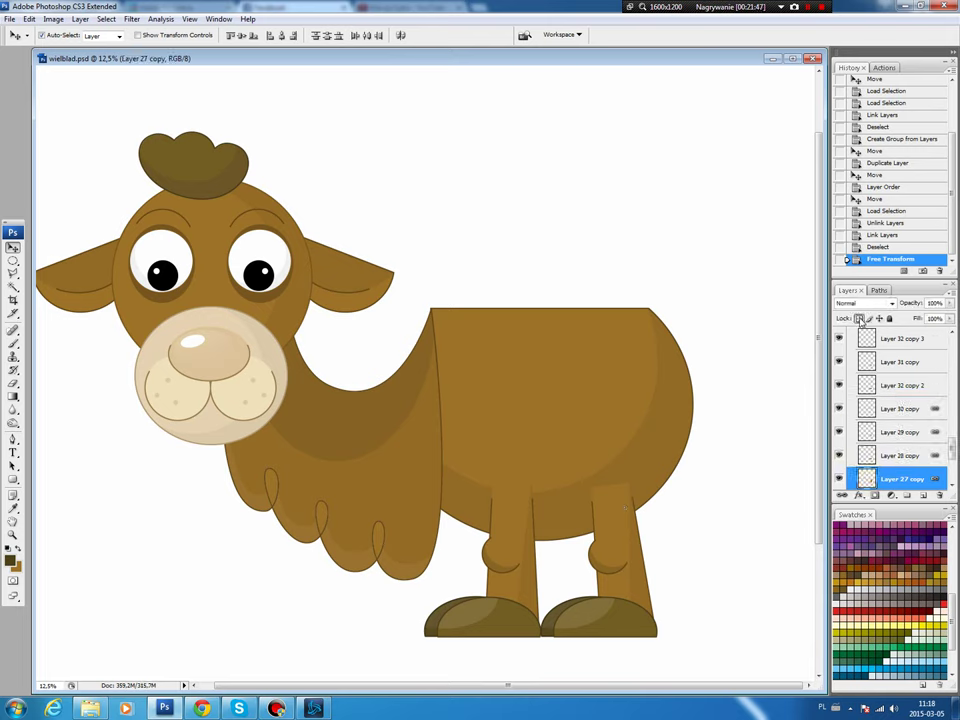
key("b")
left_click(634, 465, "alt")
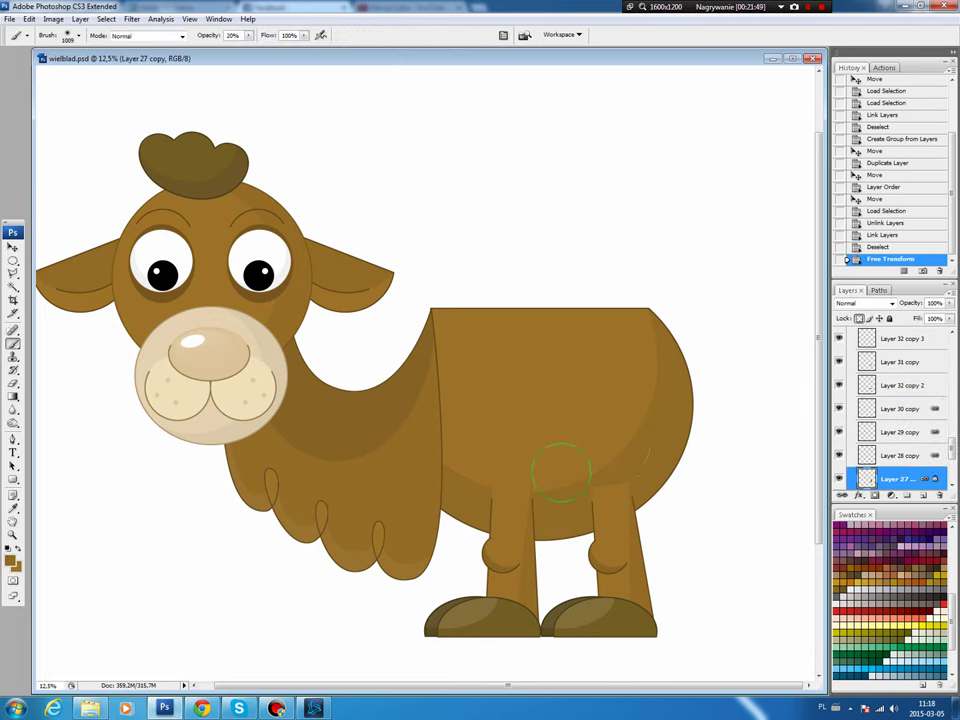
key("g")
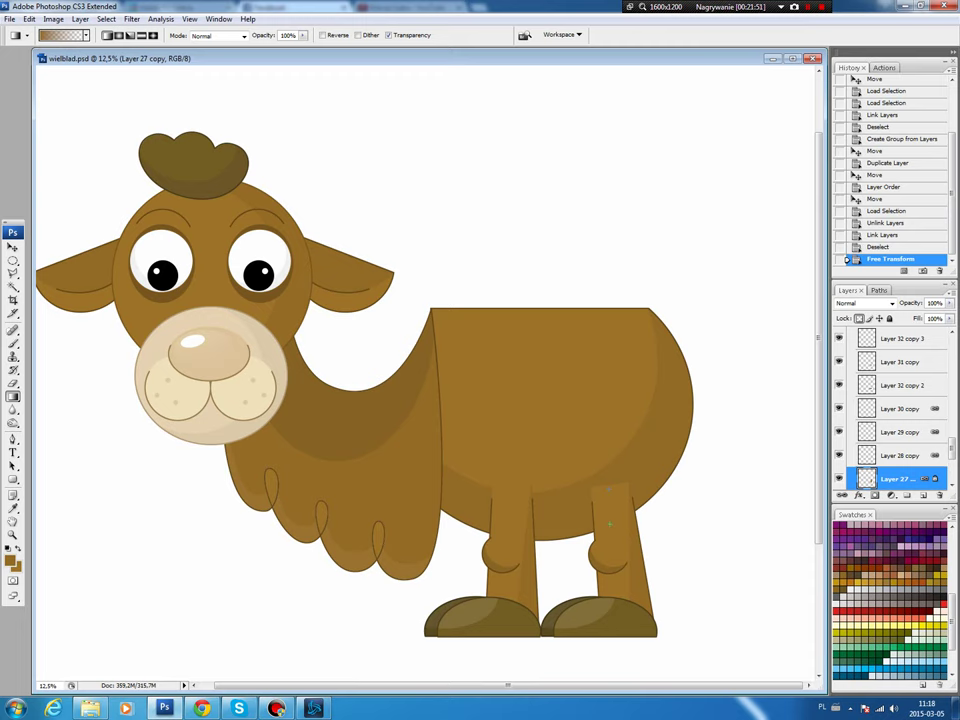
left_click_drag(616, 541, 617, 540)
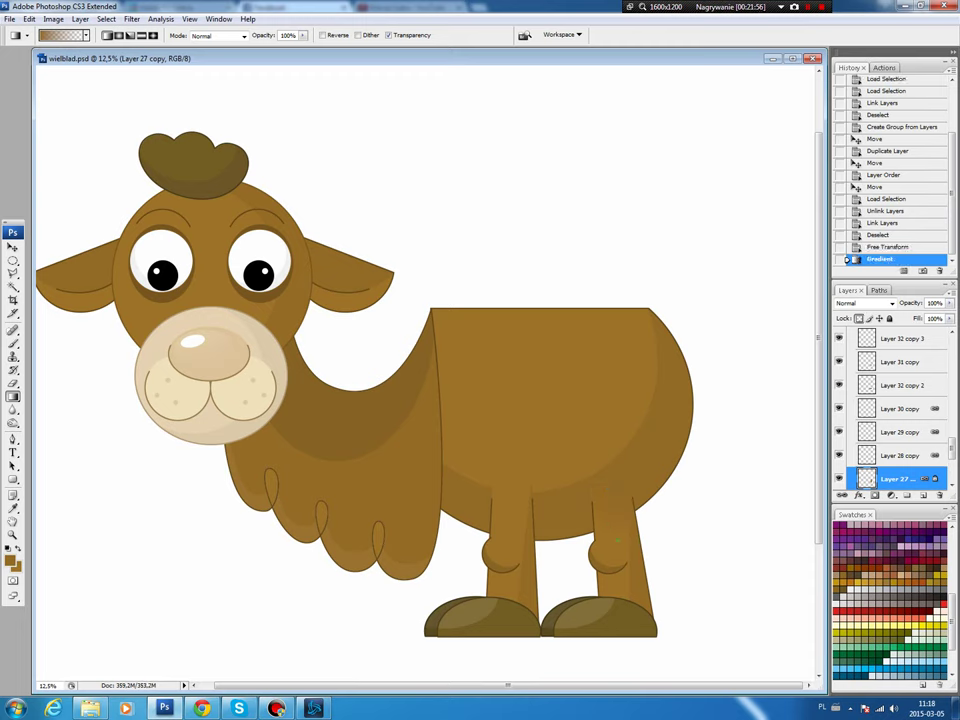
Select front-leg Layers 27–30 and start a Free Transform on them.
key("v")
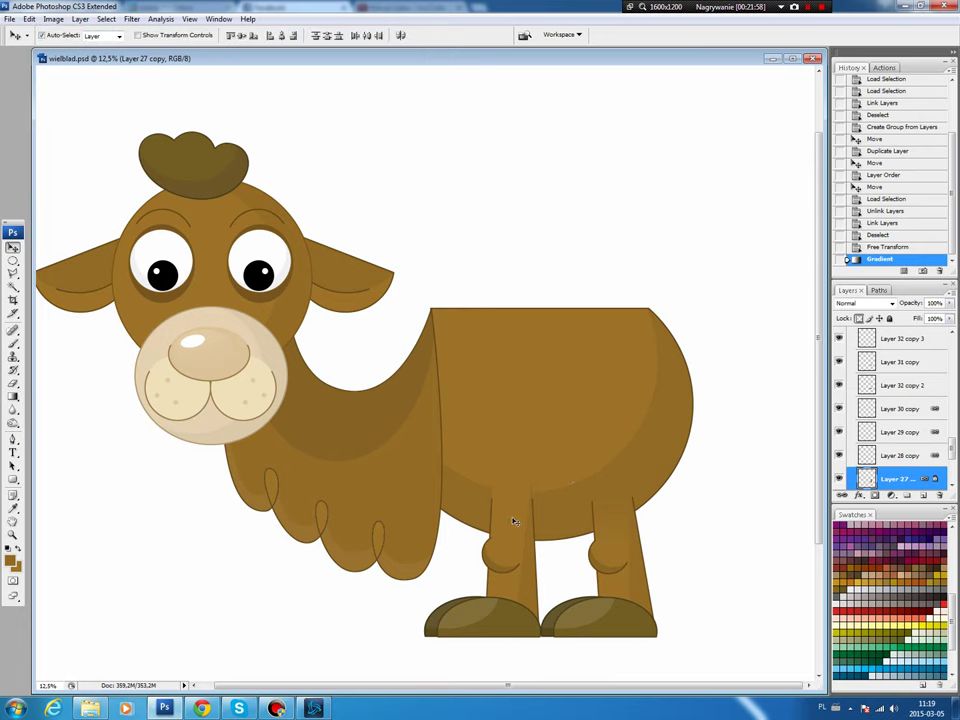
left_click(514, 521)
scroll(952, 400, "up", 5)
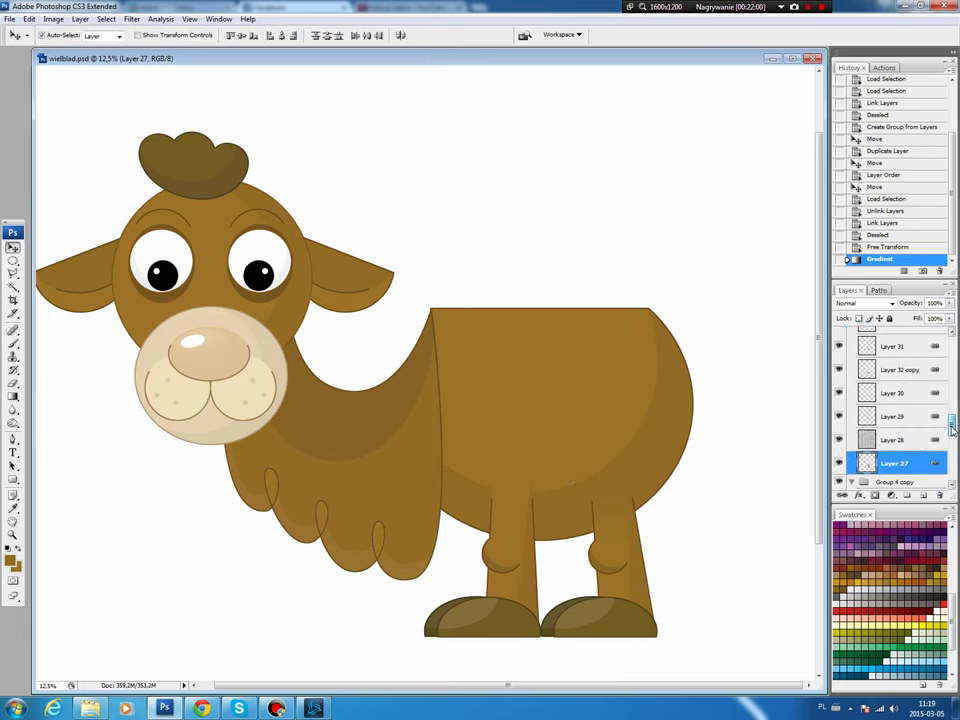
left_click(895, 440, "shift")
left_click(866, 417, "ctrl")
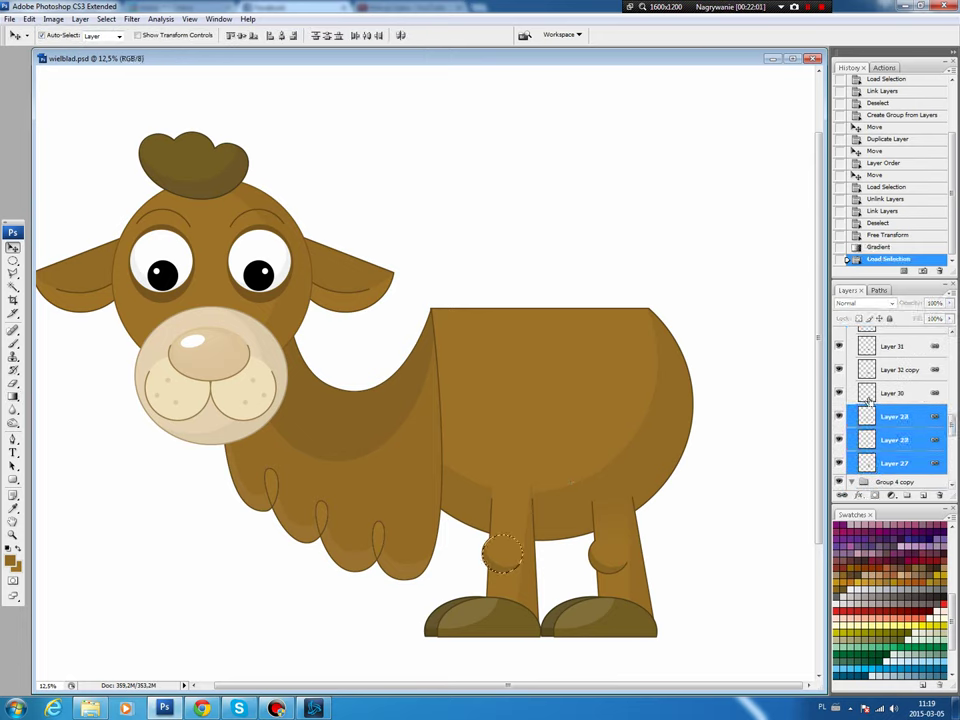
left_click(866, 417, "ctrl")
left_click(893, 394, "shift")
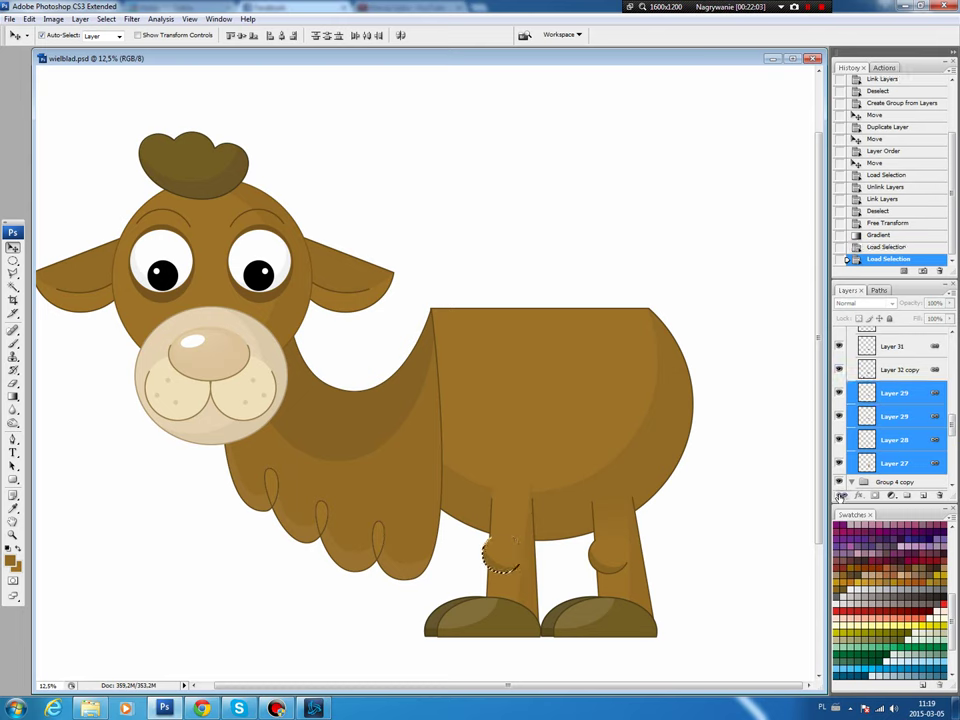
key("ctrl+d")
key("ctrl+t")
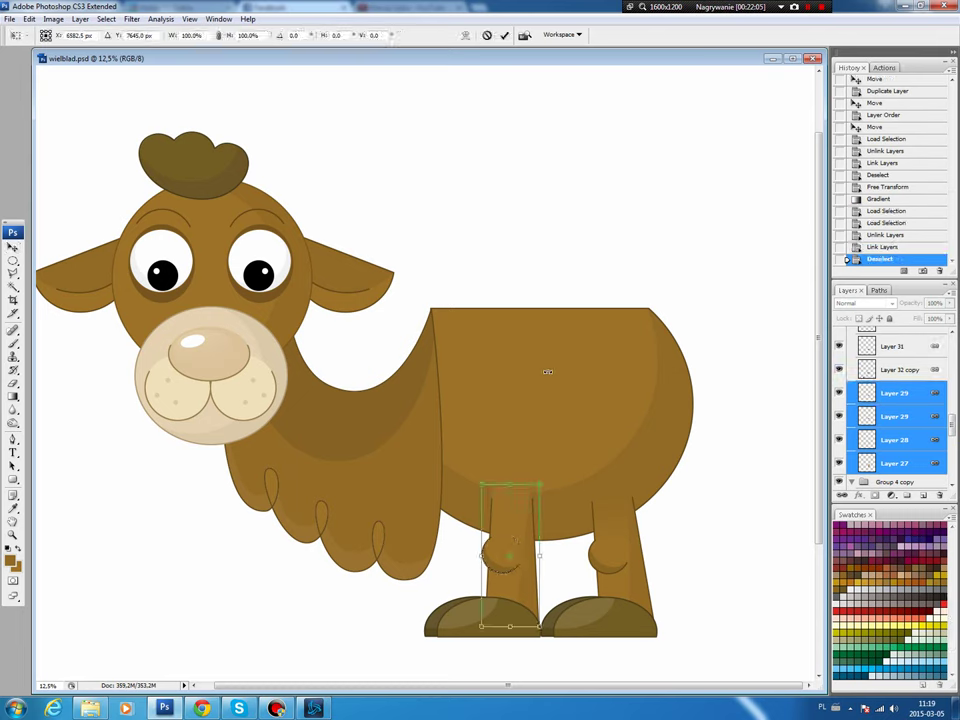
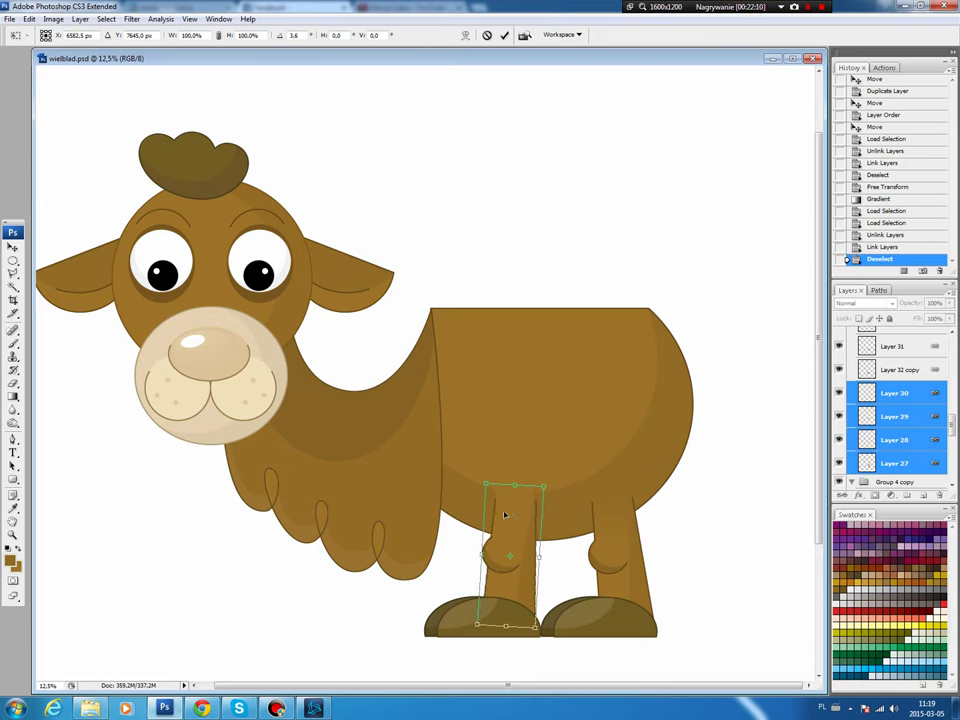
Shift the copied leg slightly right and up, then duplicate, unlink and nudge it right.
left_click_drag(505, 515, 508, 512)
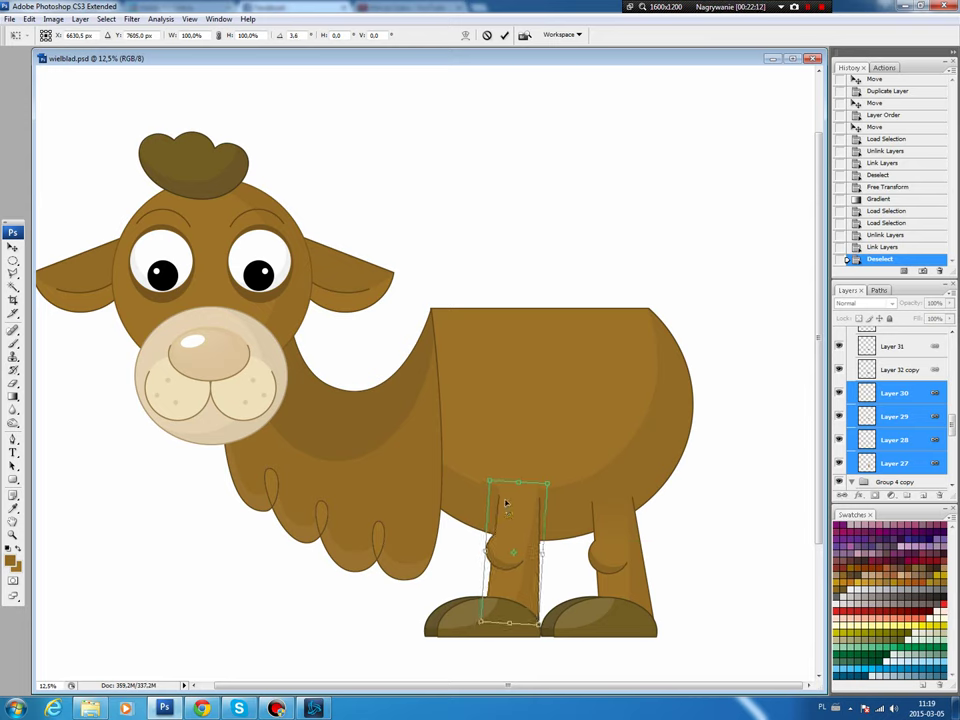
key("Return")
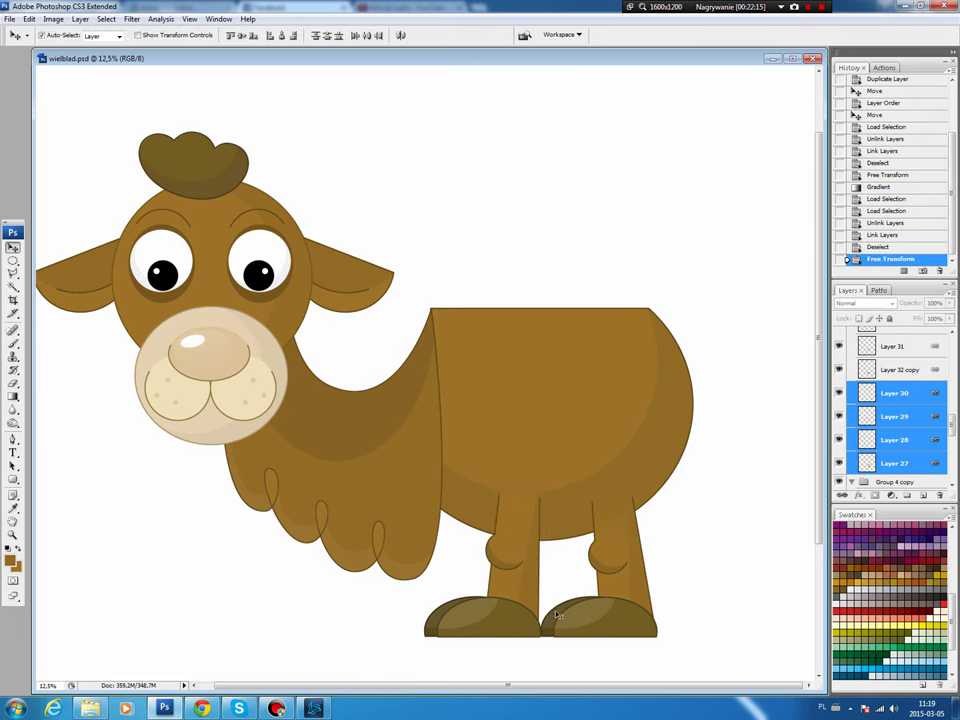
key("ctrl+j")
left_click(858, 495)
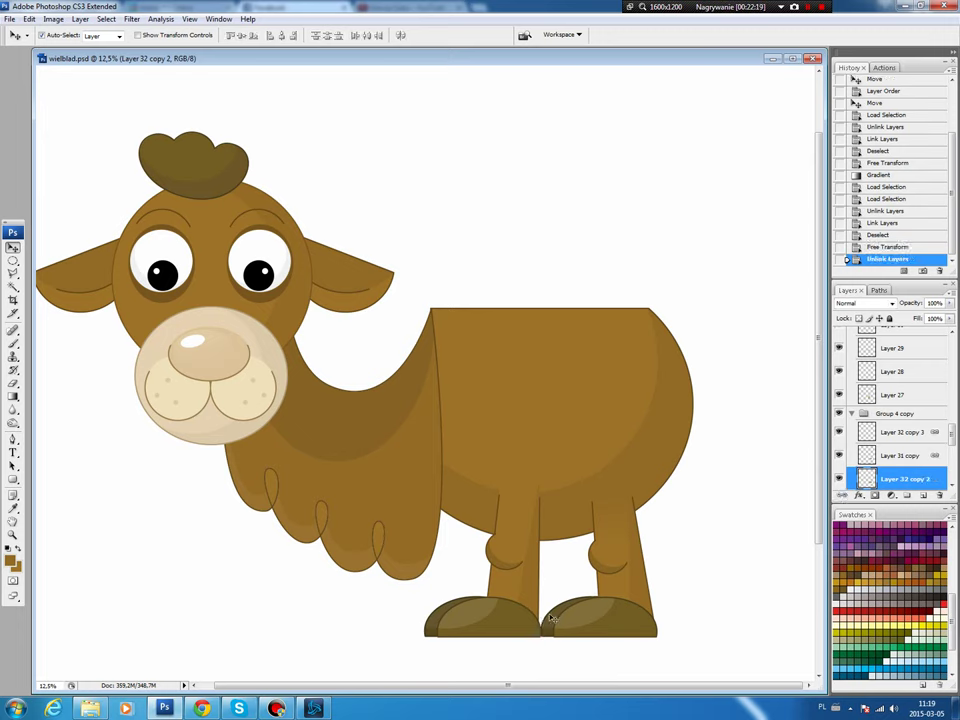
key("Right")
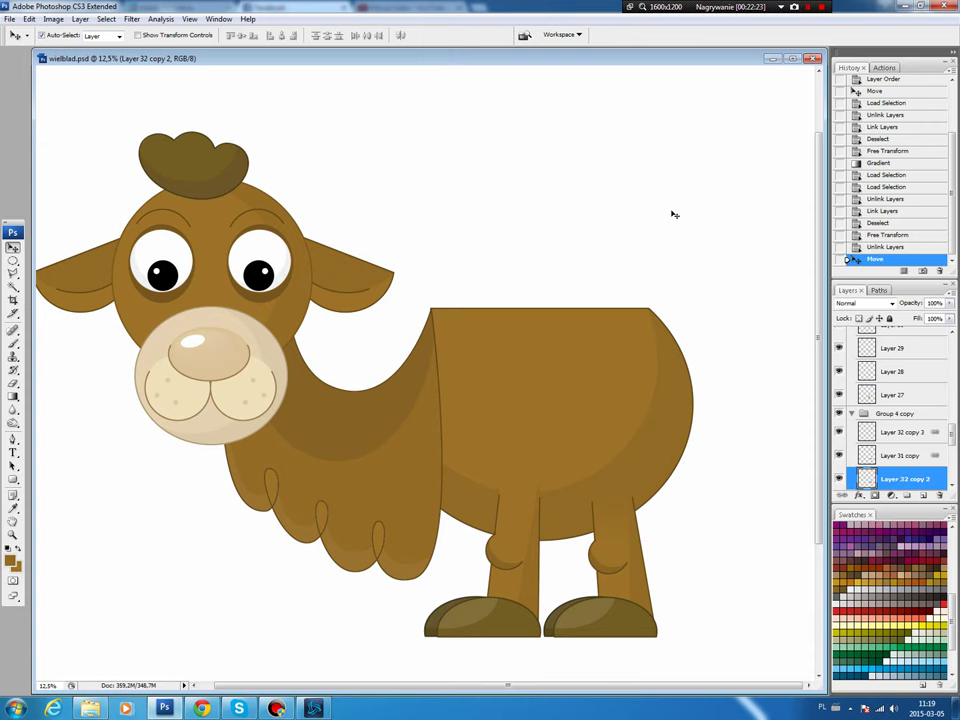
Check the neck shading by toggling Layers 22 and 26, leaving Layer 26 active.
left_click(575, 328)
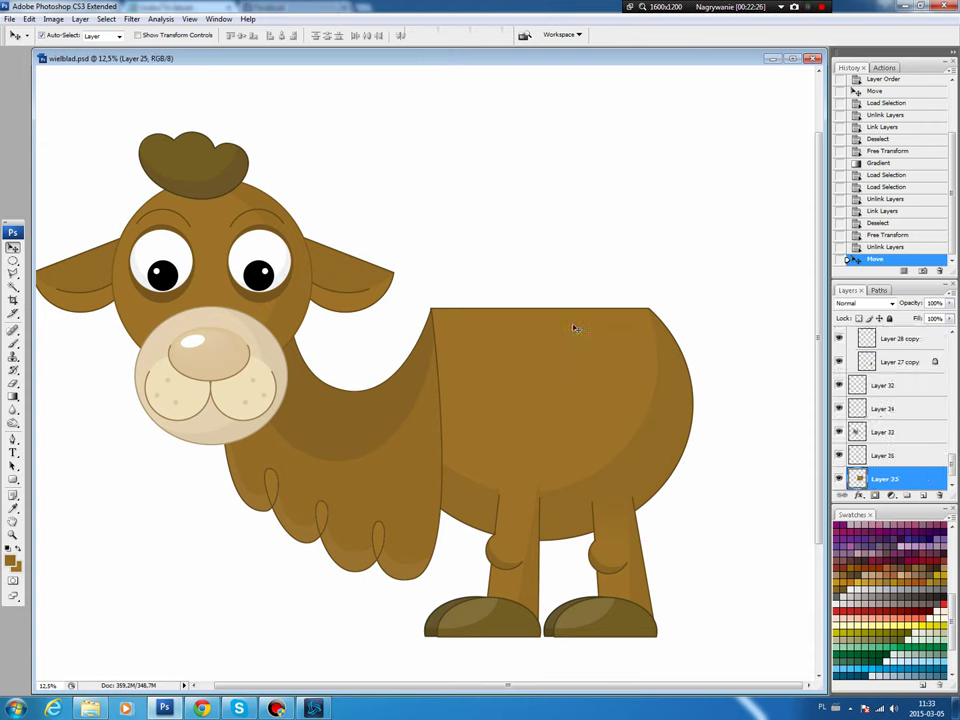
left_click(839, 386)
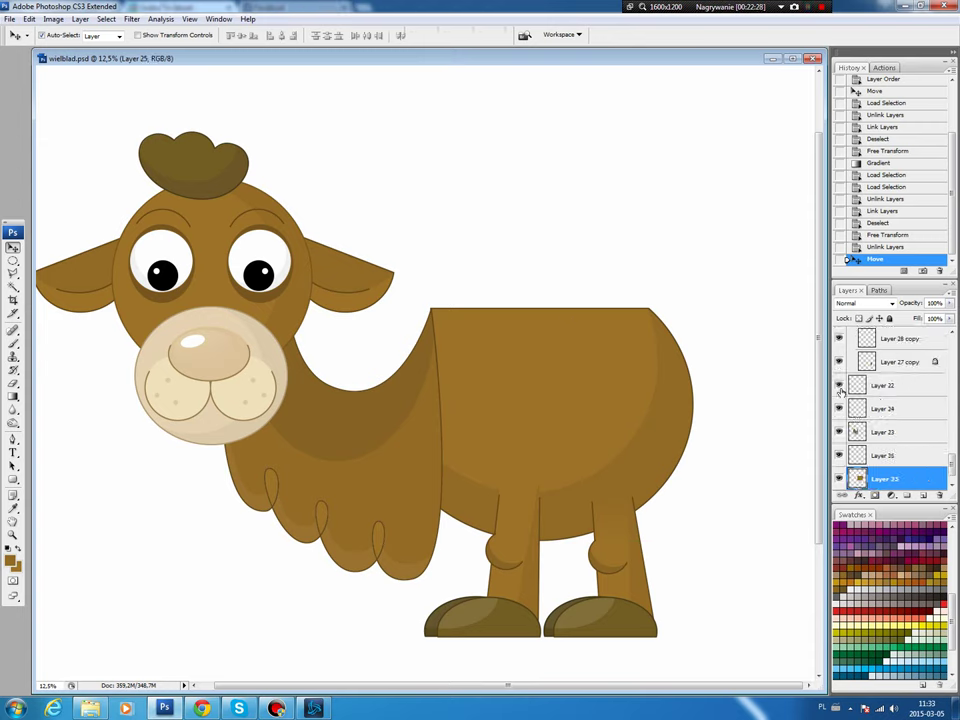
left_click(839, 456)
left_click(887, 458)
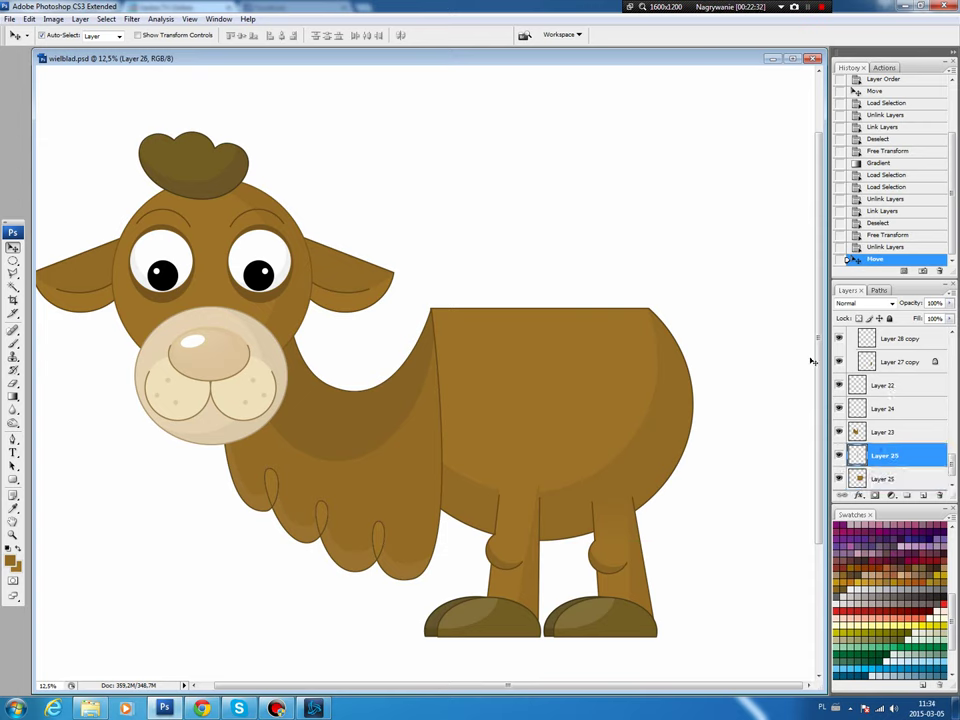
key("p")
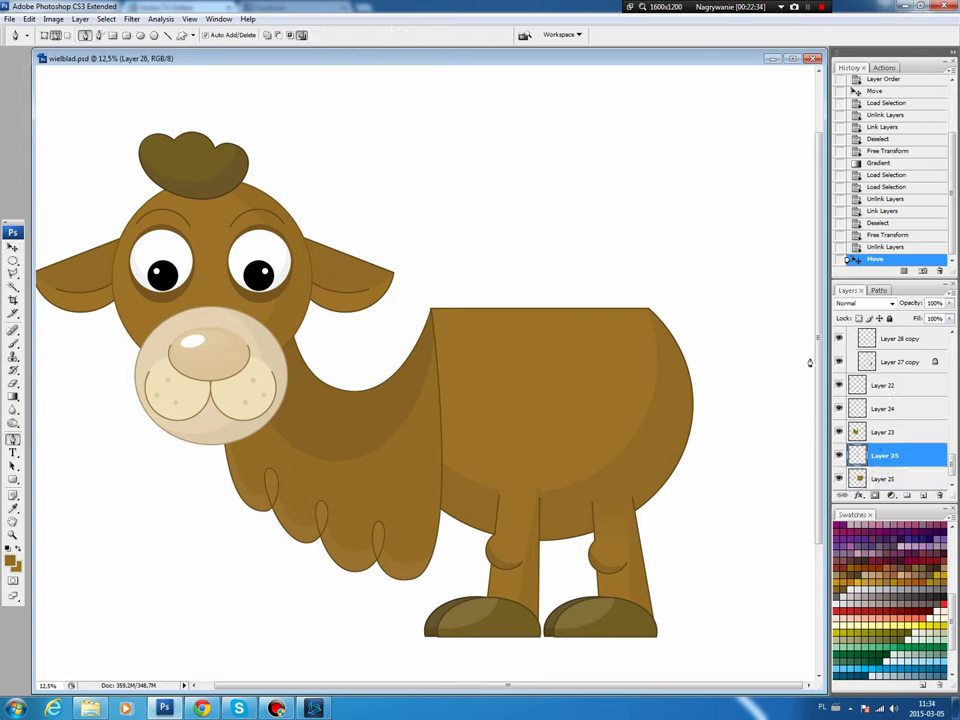
Draw a closed three-point hump outline above the camel's back.
left_click(431, 312)
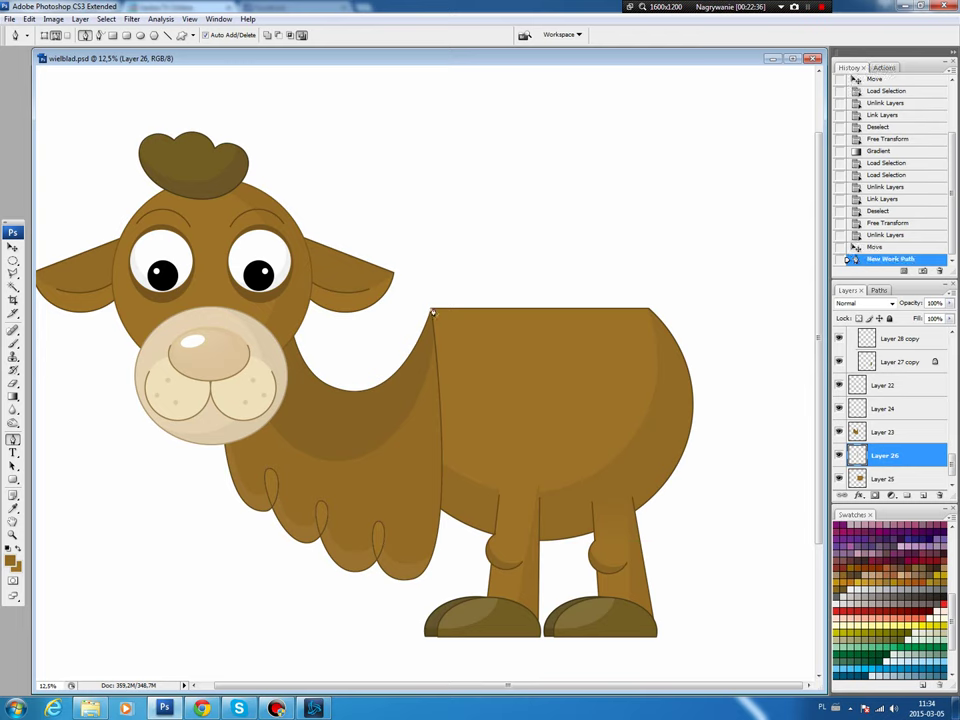
left_click(528, 212)
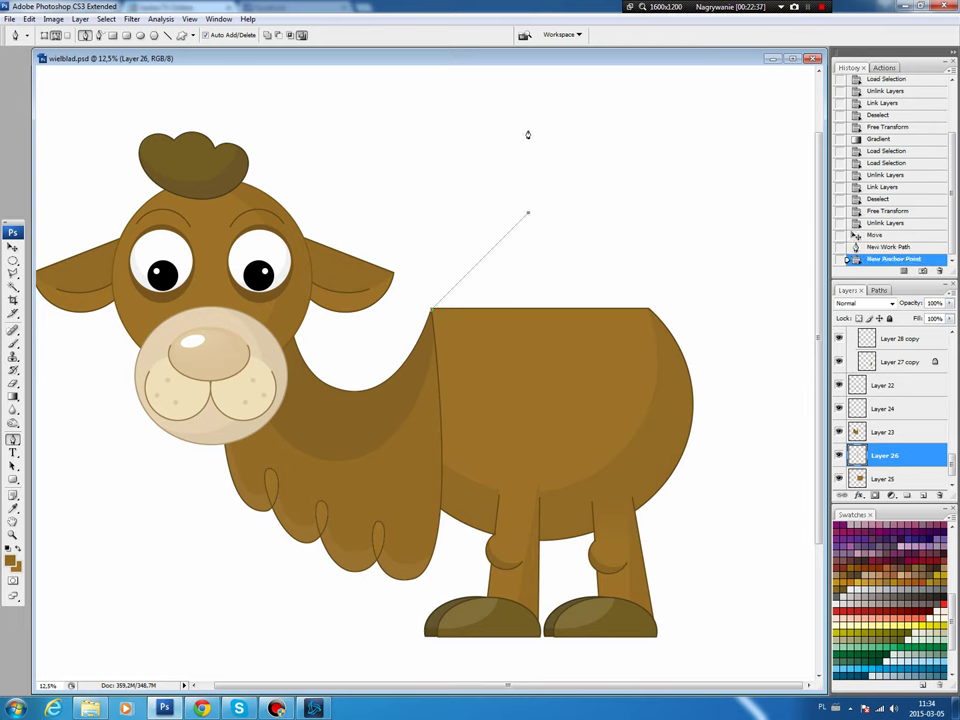
left_click(648, 311)
left_click(432, 313)
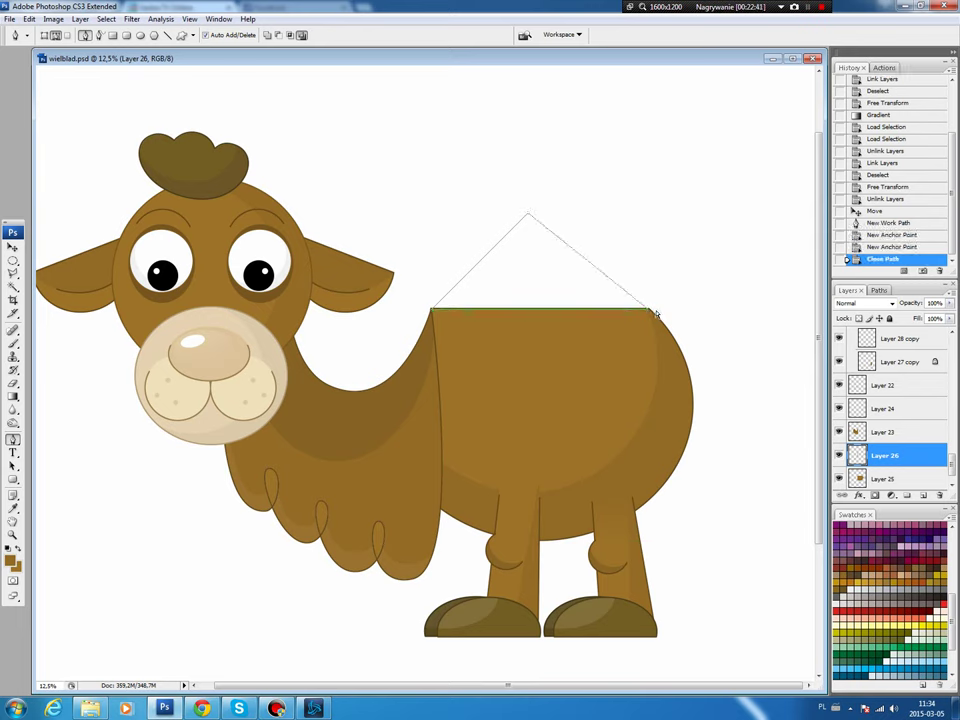
Round the hump outline into a tall arch and load the Work Path as a selection.
mouse_move(528, 212)
left_mouse_down()
mouse_move(536, 119)
mouse_move(640, 117)
mouse_move(632, 114)
left_mouse_up()
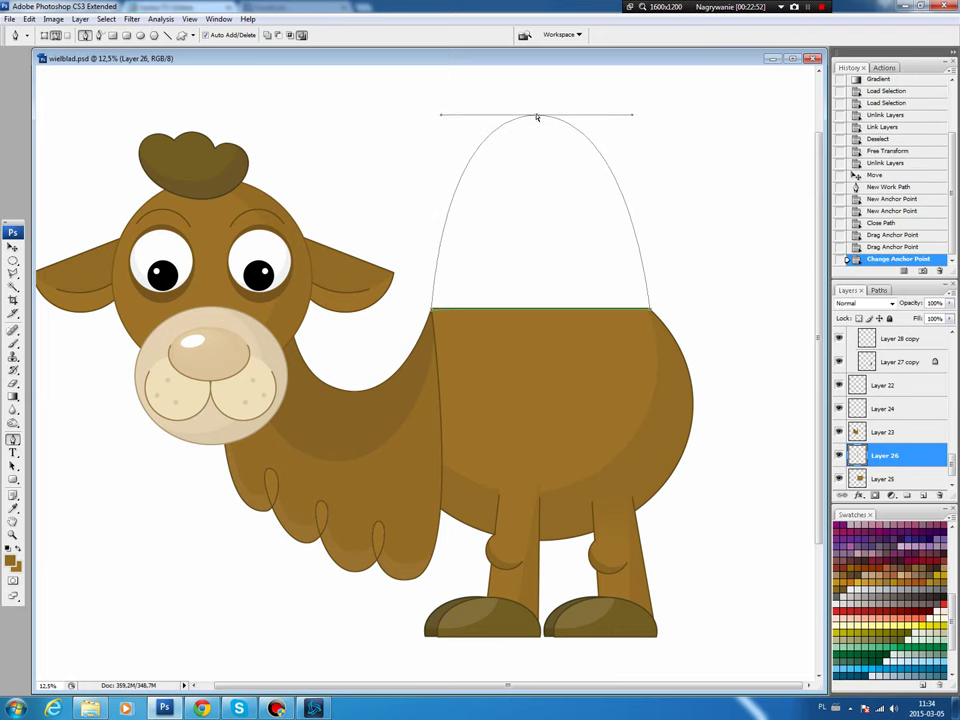
left_click_drag(536, 117, 539, 124)
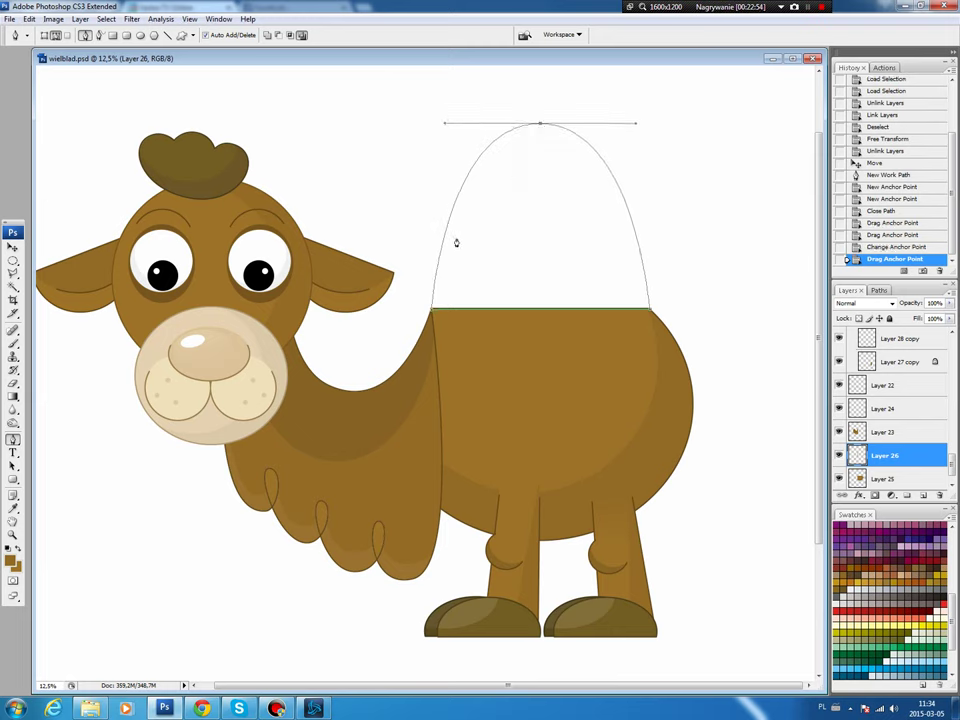
left_click_drag(435, 259, 440, 260)
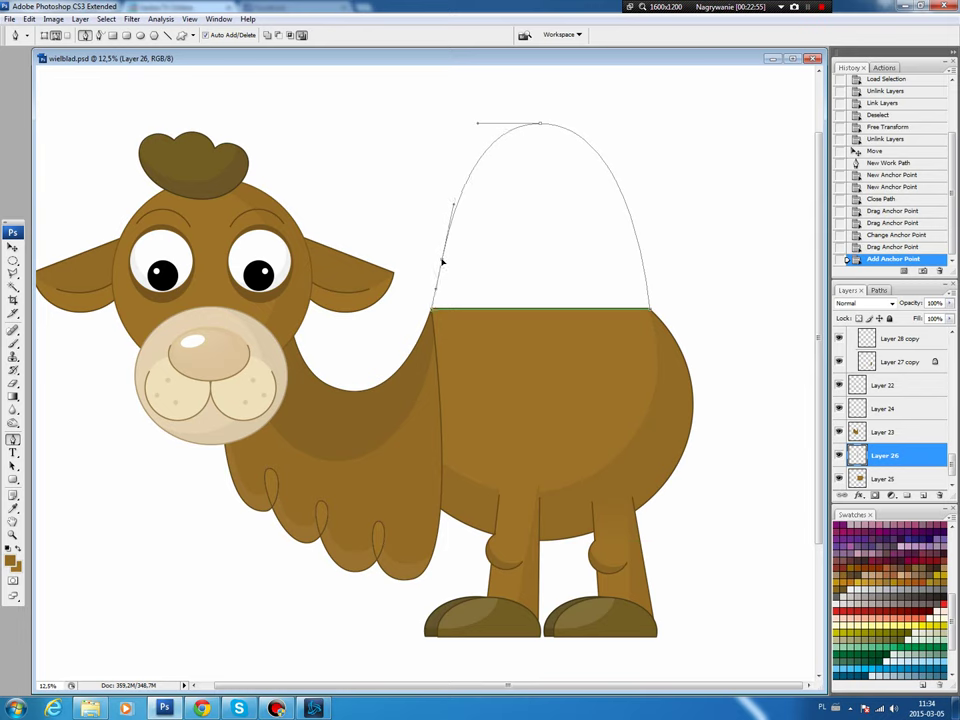
left_click(632, 240)
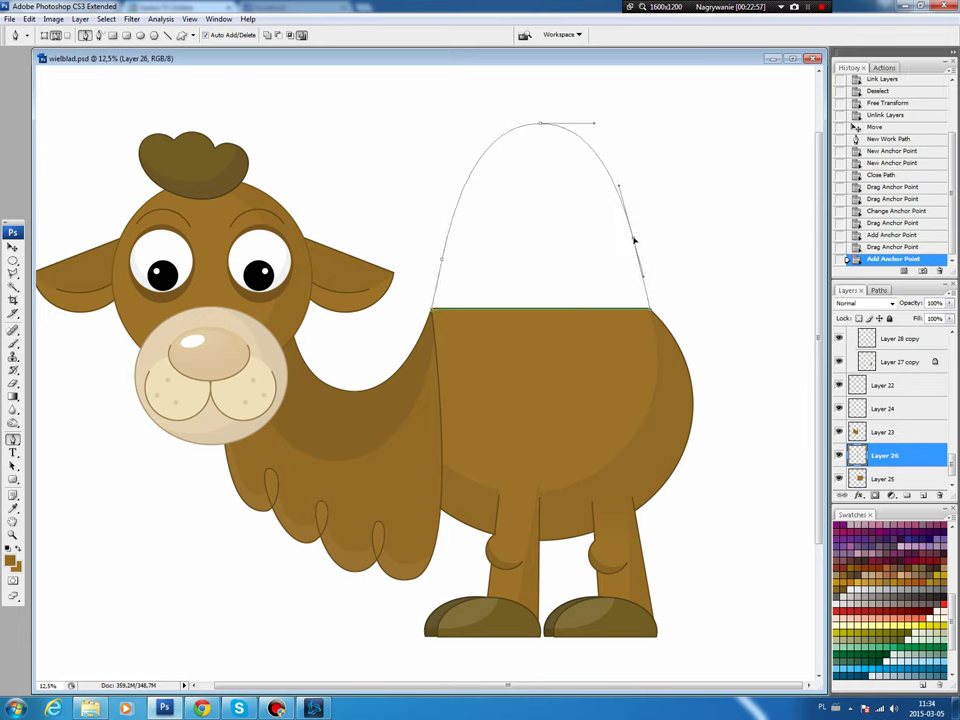
left_click(446, 262)
left_click_drag(542, 125, 538, 137)
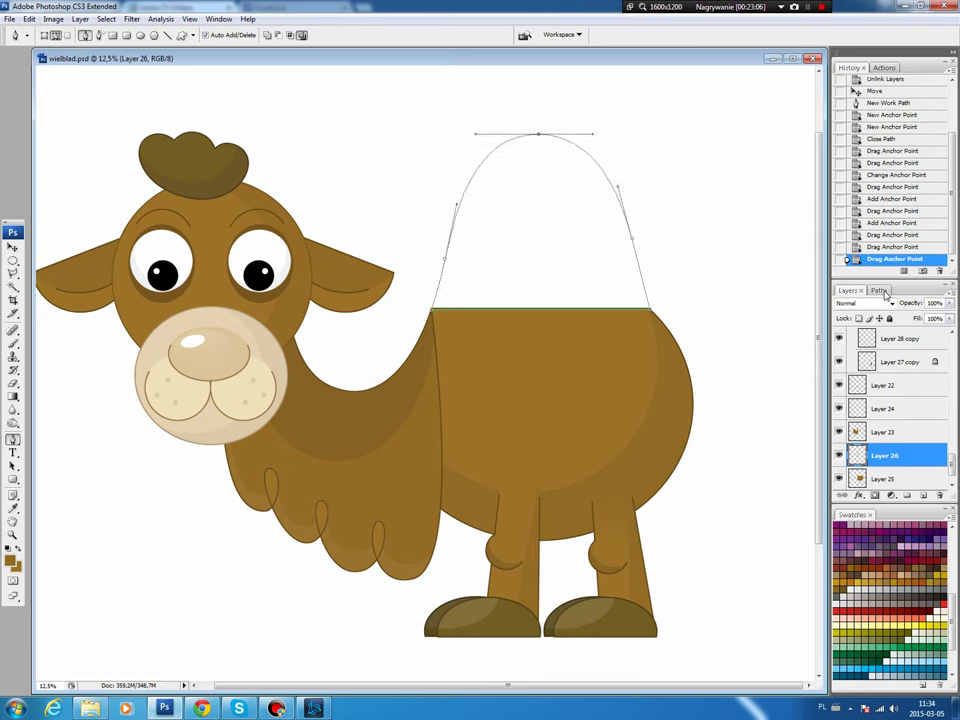
left_click(870, 292)
left_click(887, 495)
Fill the hump selection with the body's brown on a new layer.
left_click(847, 290)
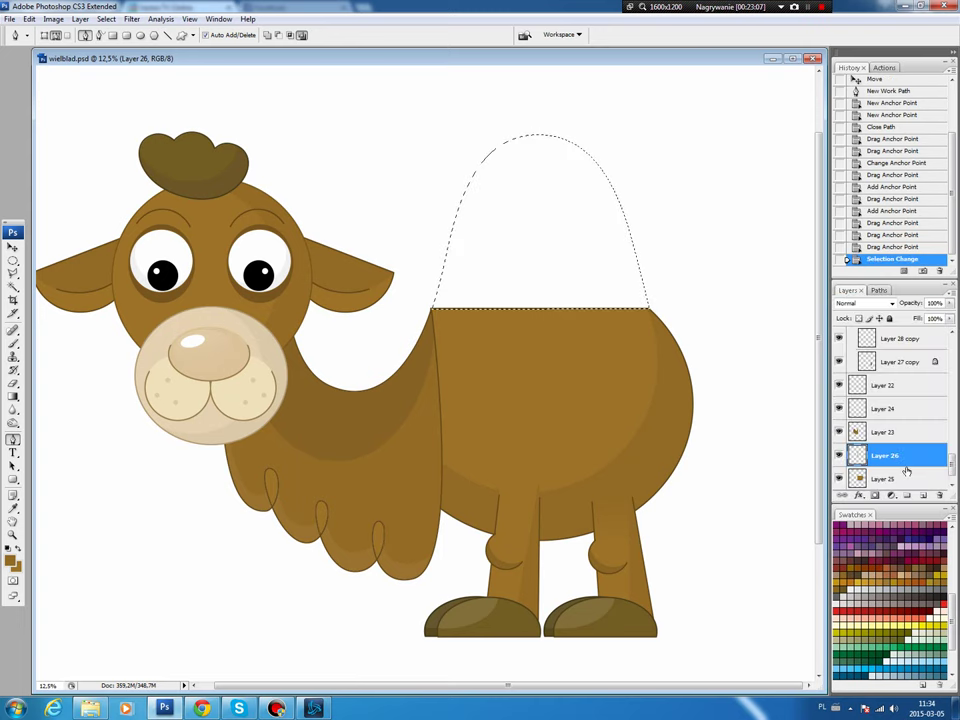
left_click(924, 497)
key("b")
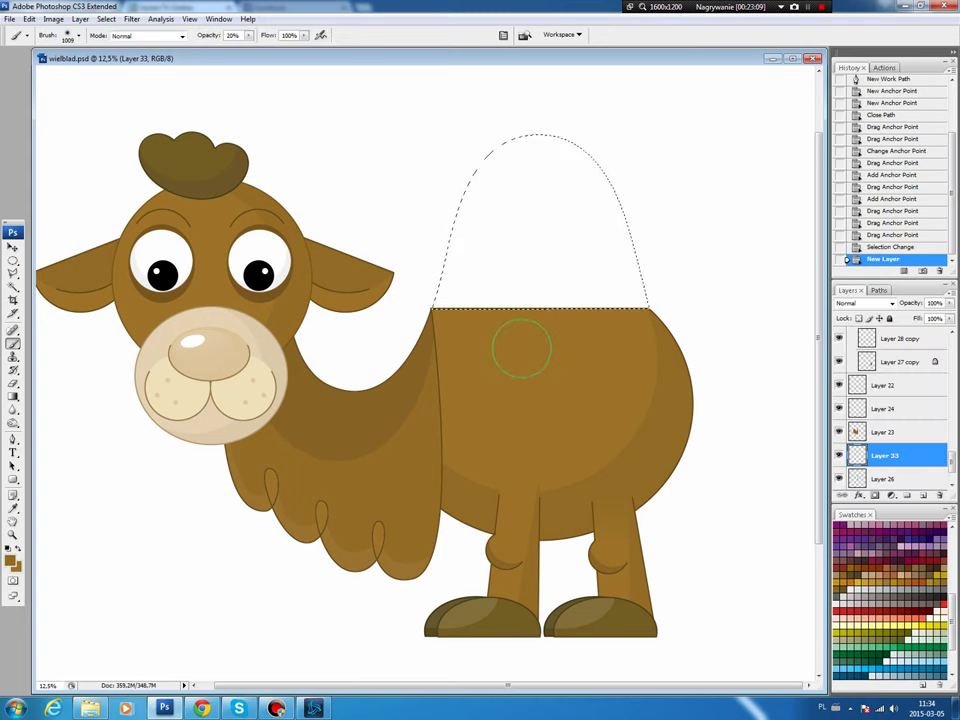
key("alt+BackSpace")
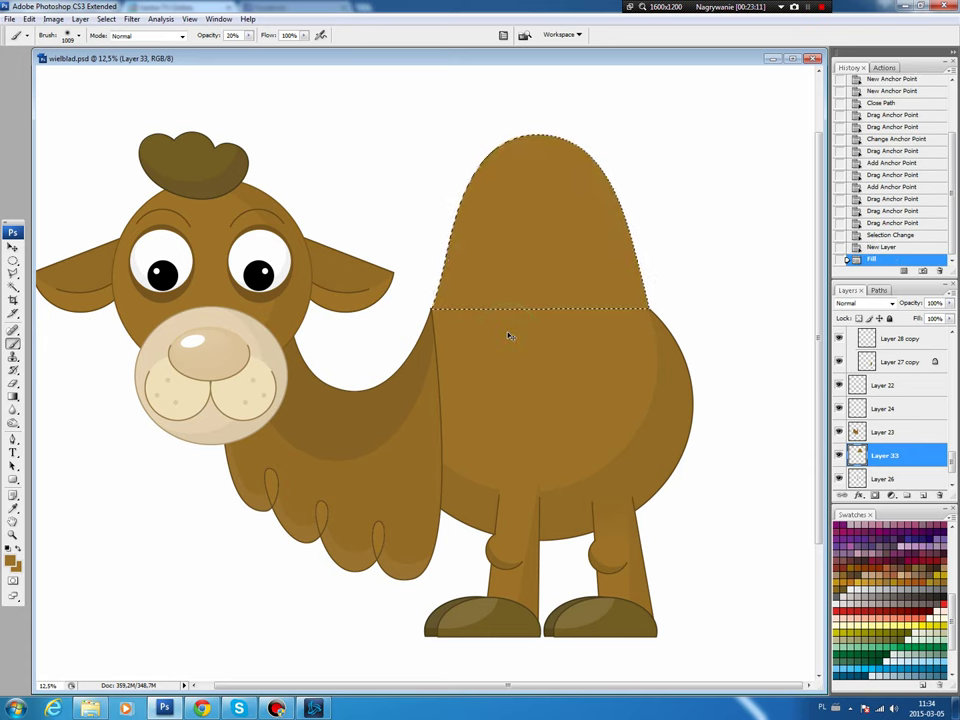
key("ctrl+d")
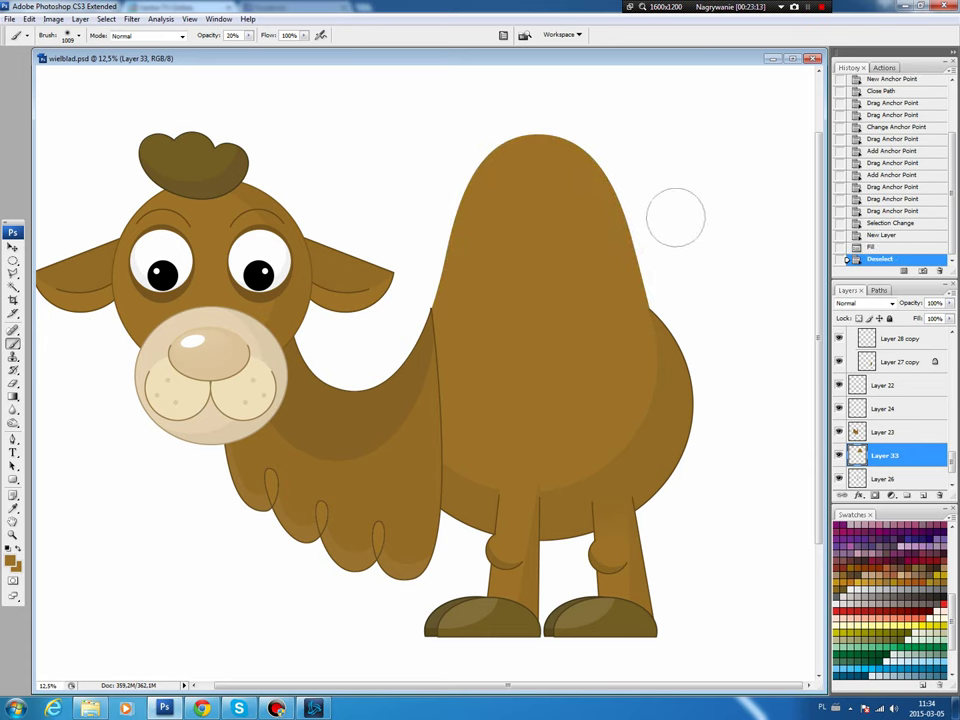
Stroke a dark outline around the hump on its own new layer.
left_click(857, 455, "ctrl")
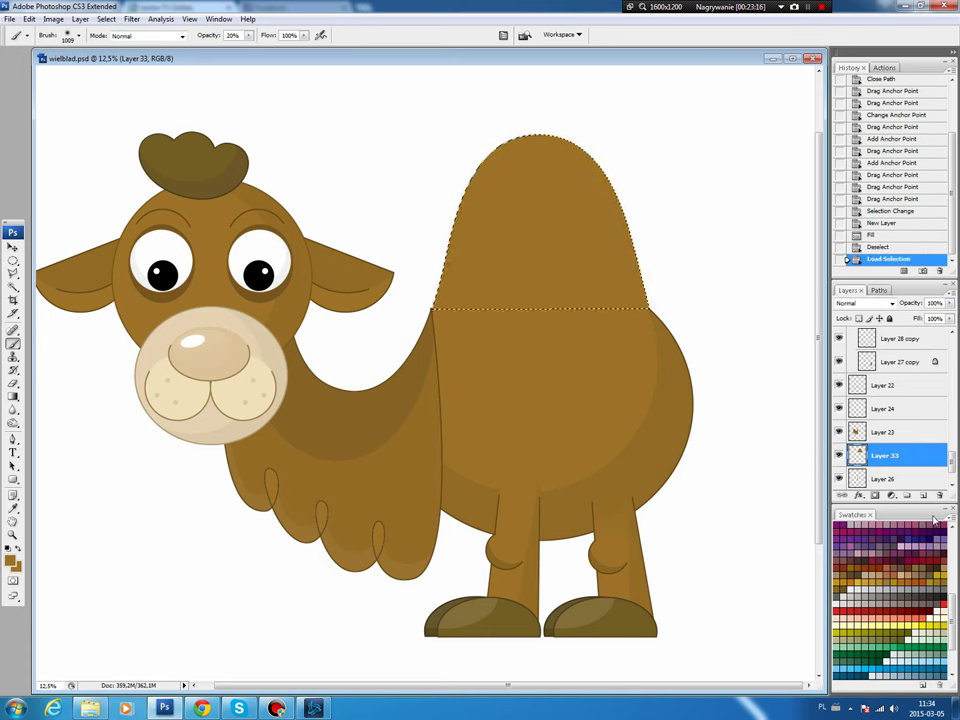
left_click(924, 495)
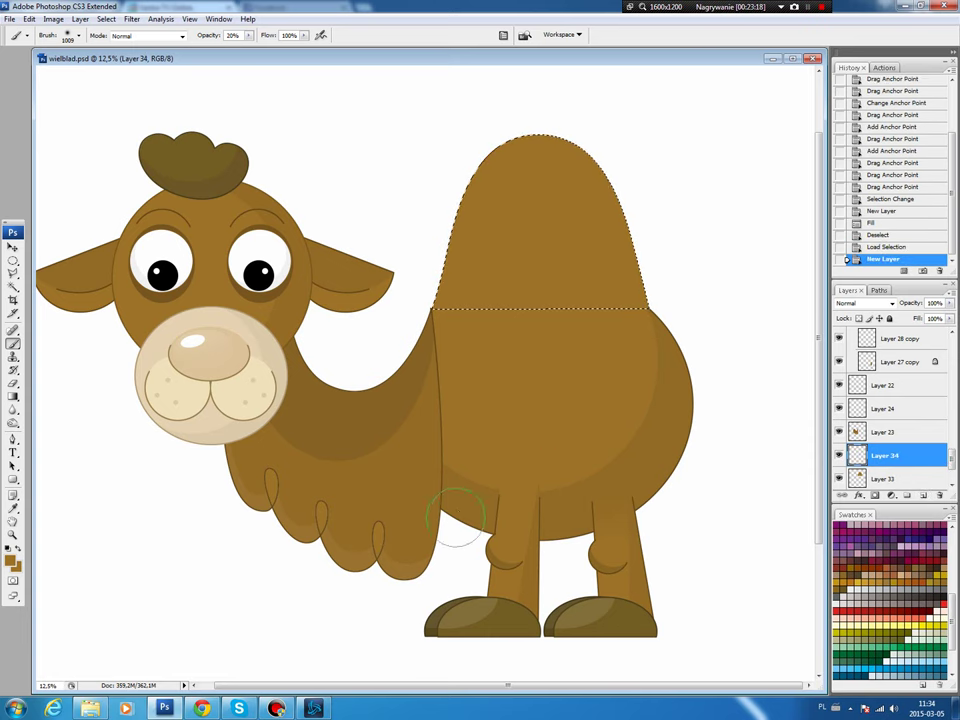
left_click(29, 19)
left_click(33, 198)
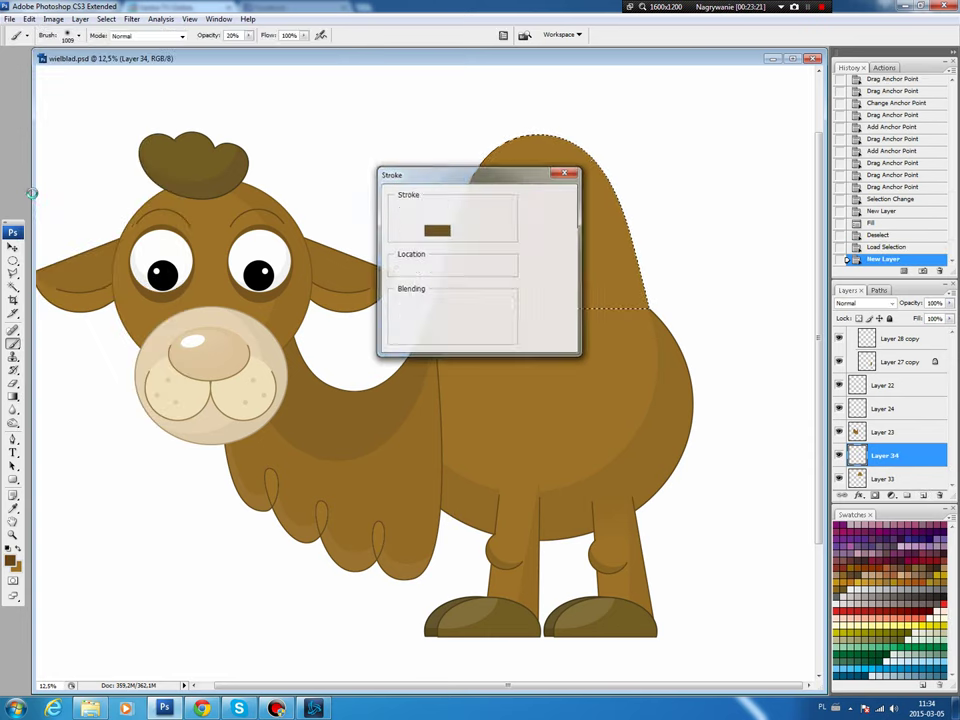
key("Return")
key("ctrl+d")
Erase the outline along the hump's base where it meets the back.
key("m")
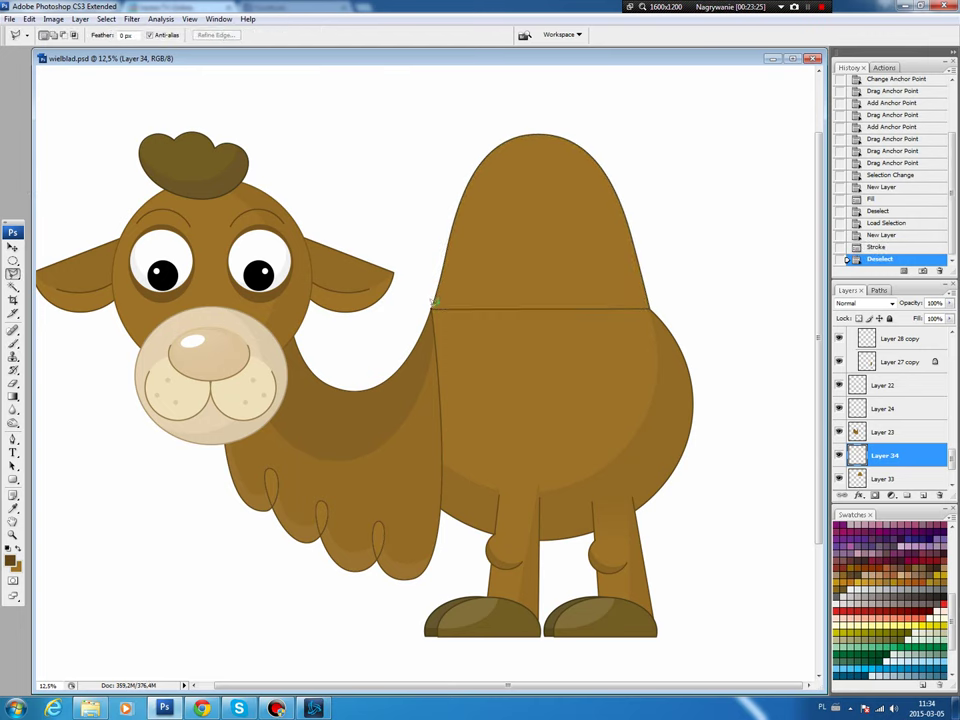
left_click(431, 305)
left_click(527, 347)
left_click(444, 296)
key("Delete")
key("ctrl+d")
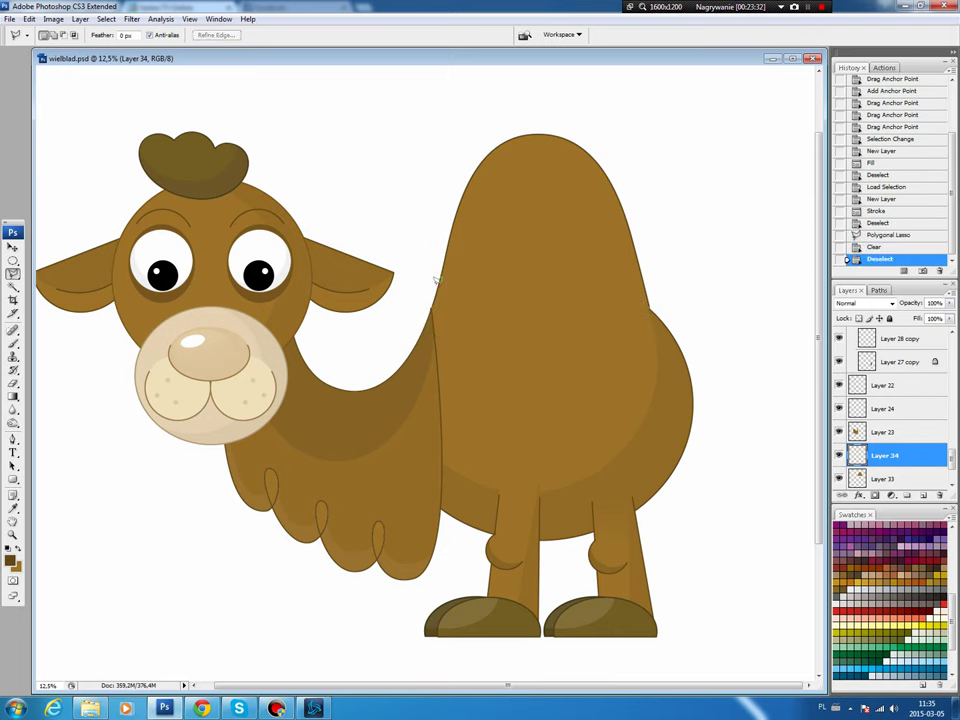
Nudge the hump layers down and slightly lower the lightness of Layer 33.
key("v")
left_click(898, 469, "shift")
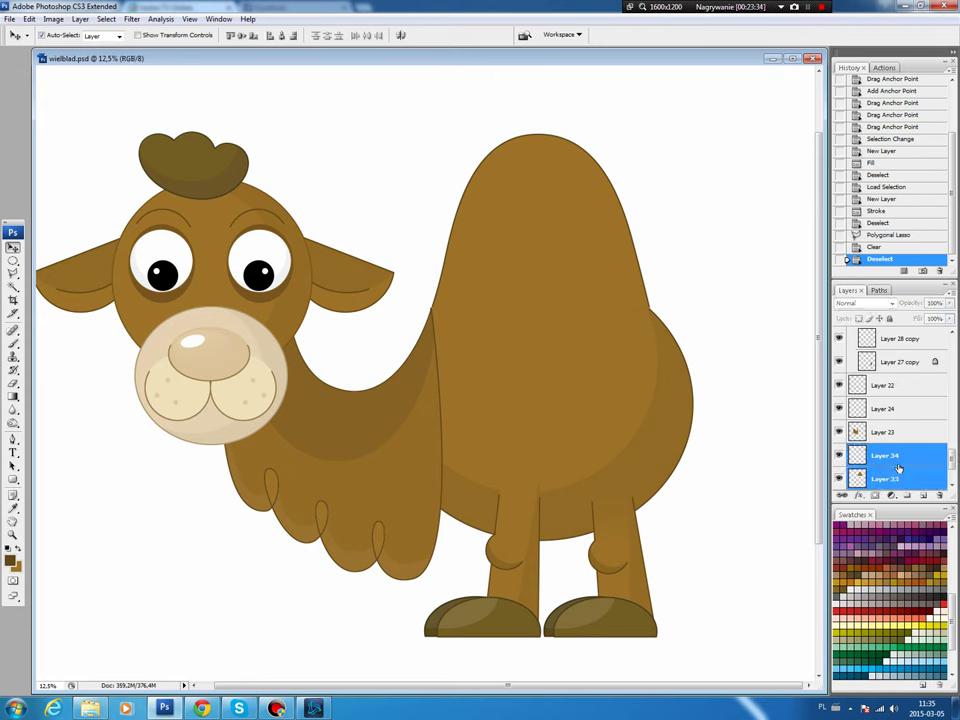
key("Down")
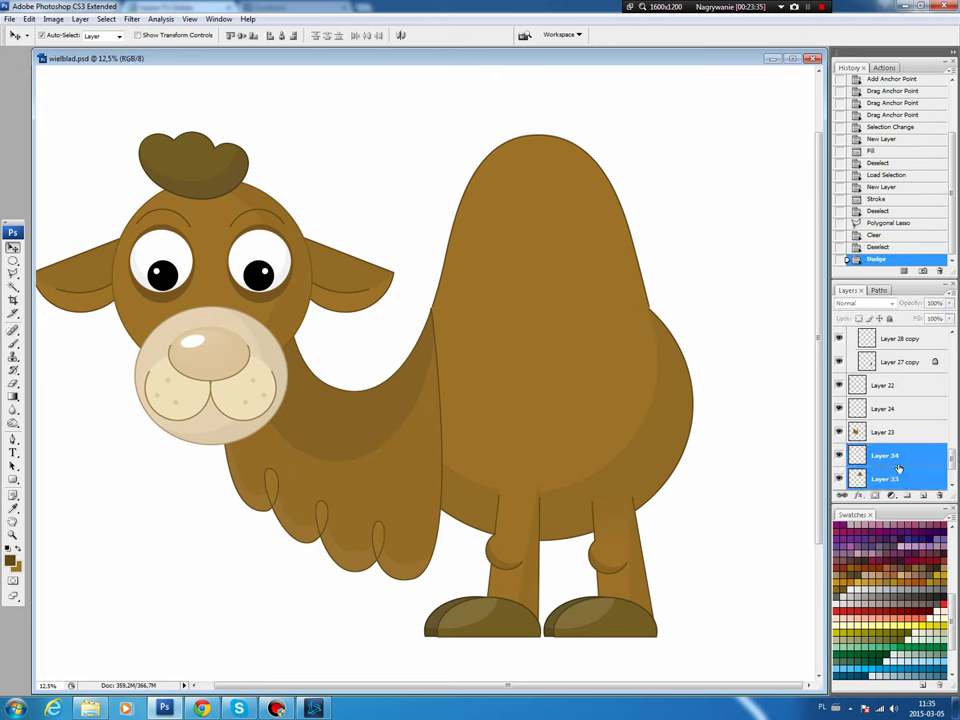
left_click(866, 474)
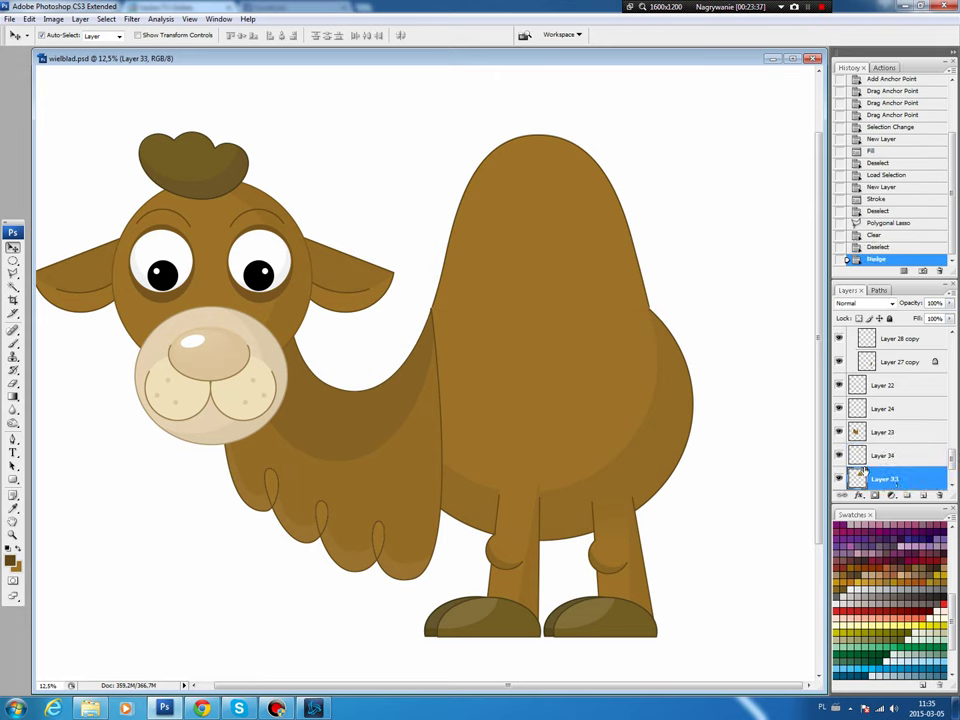
key("ctrl+u")
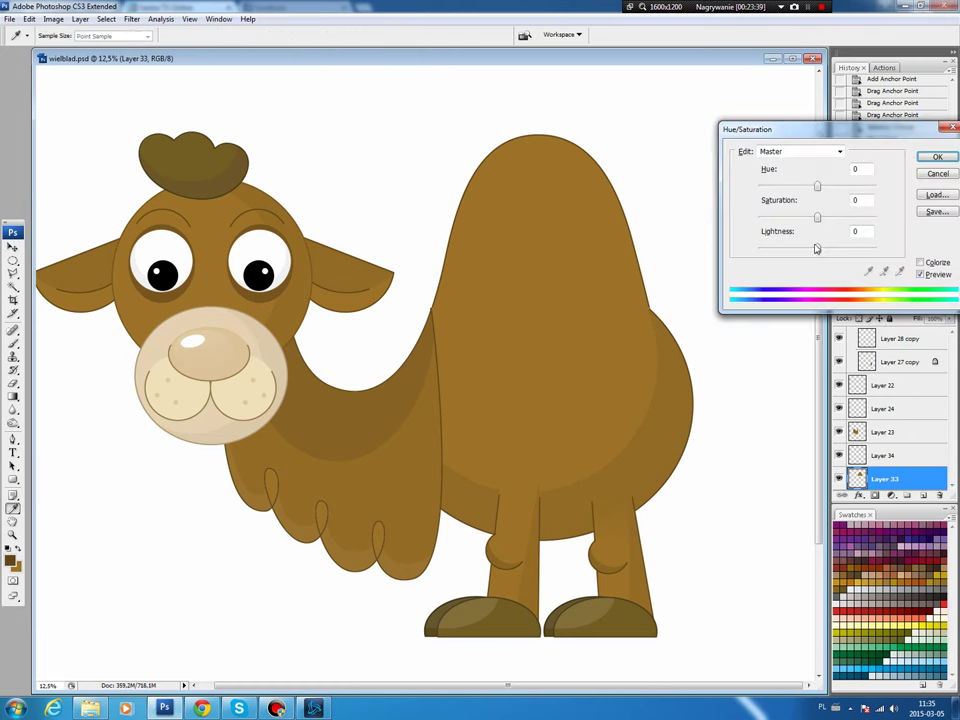
left_click_drag(816, 249, 818, 252)
key("Return")
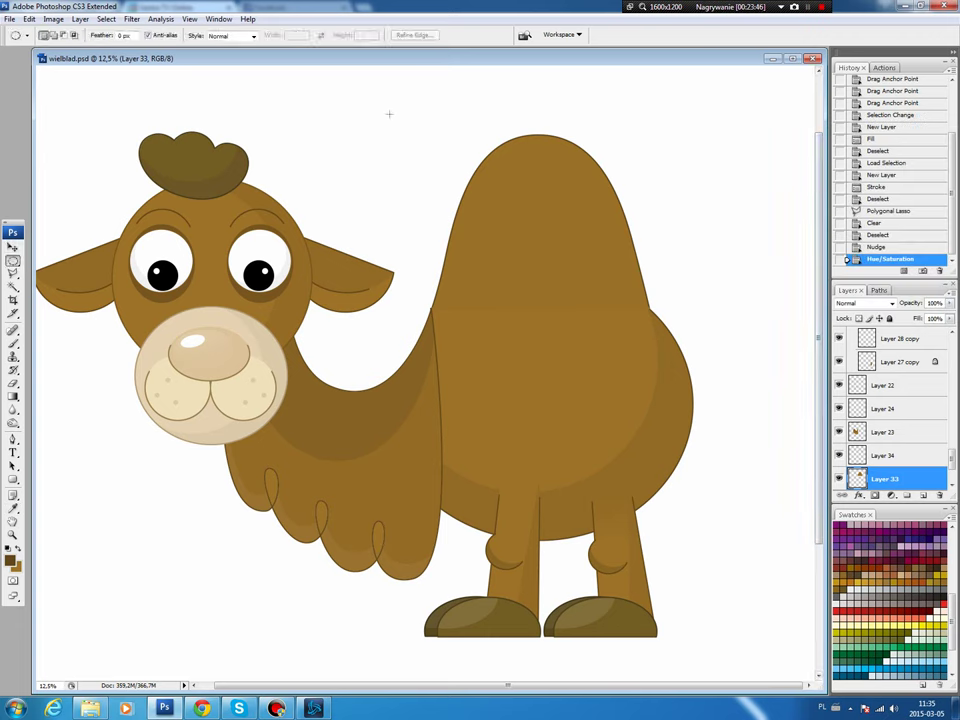
Lower the lightness everywhere outside an oval over the hump top to shade it.
left_click_drag(389, 114, 597, 352)
left_click_drag(597, 352, 594, 366)
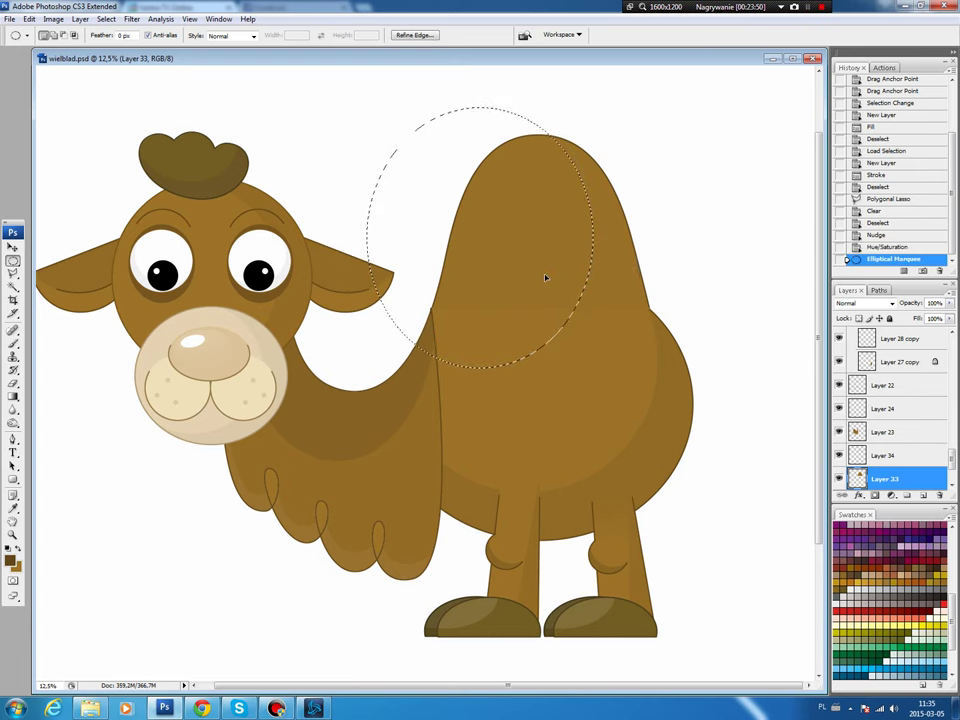
left_click_drag(547, 278, 551, 280)
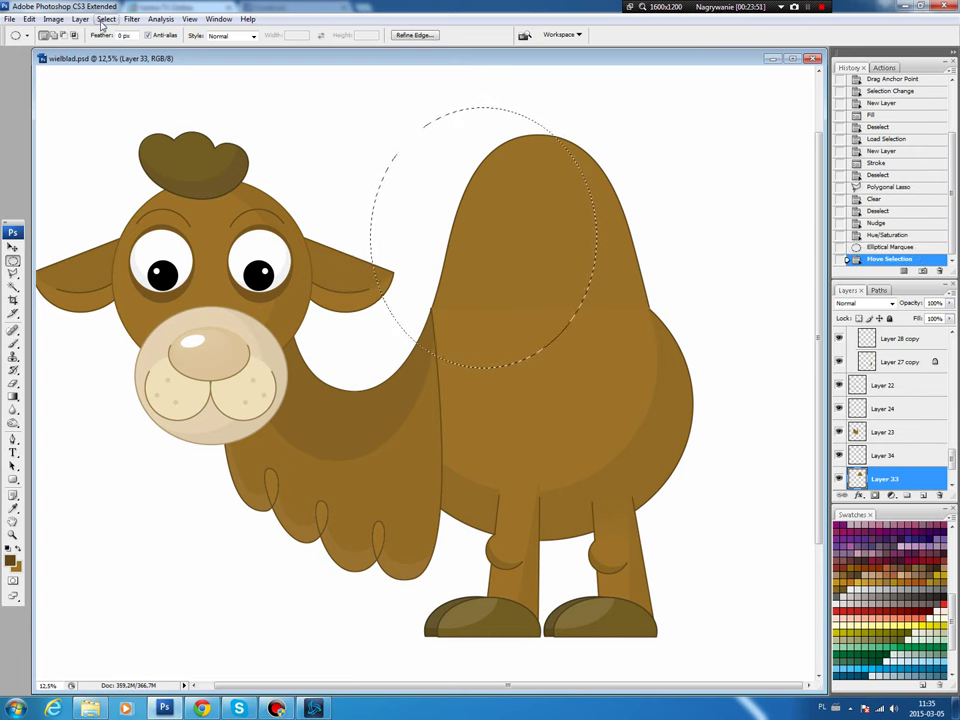
left_click(105, 19)
left_click(108, 63)
key("i")
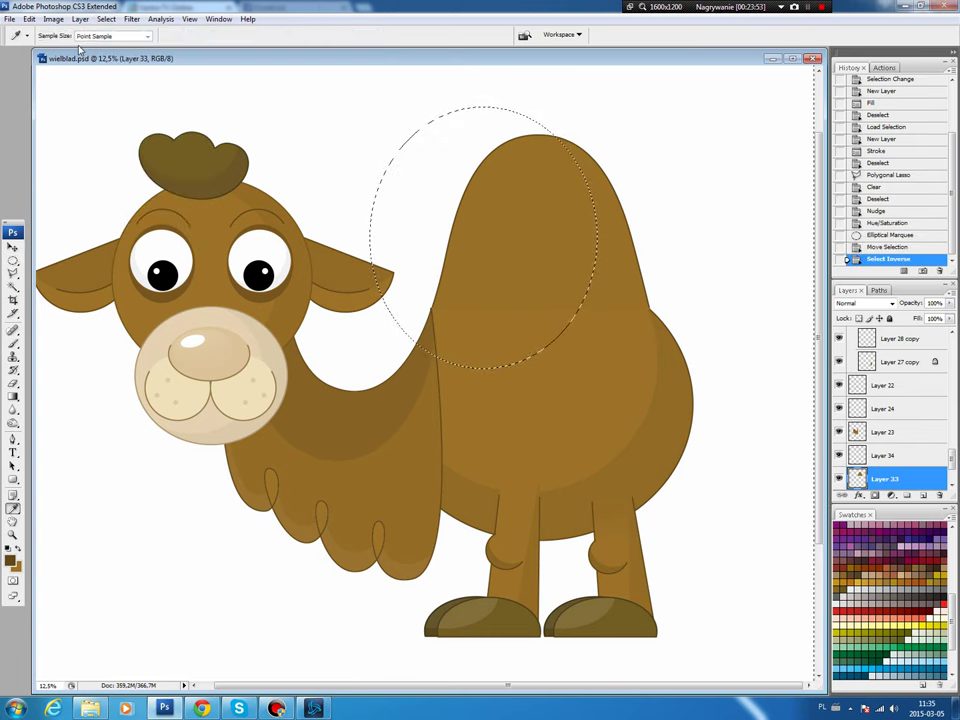
key("ctrl+u")
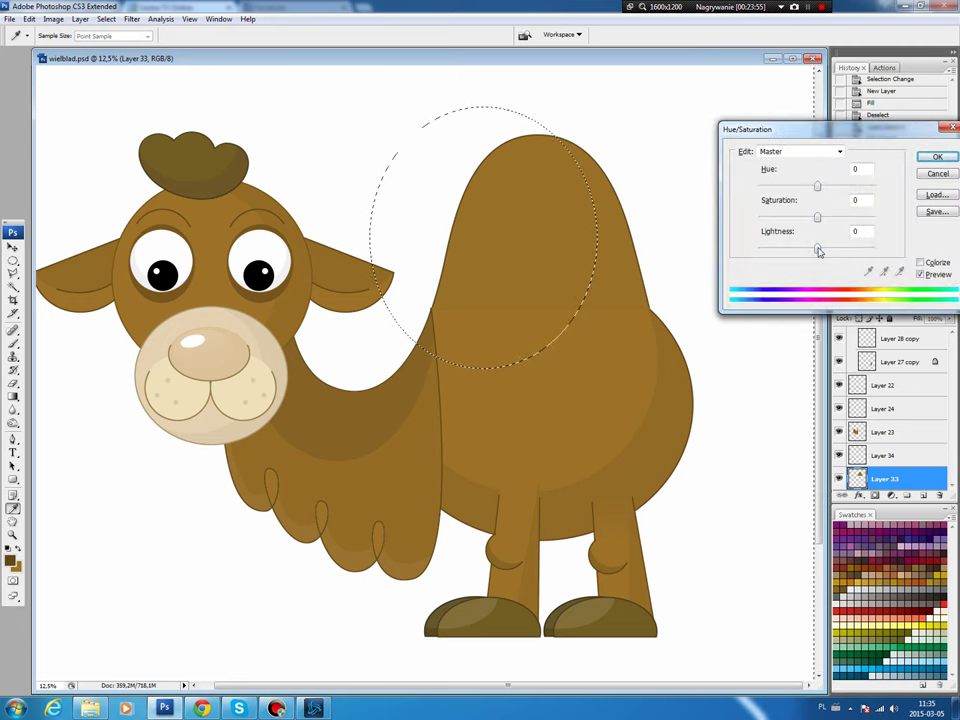
left_click_drag(818, 251, 816, 252)
left_click(938, 157)
key("ctrl+d")
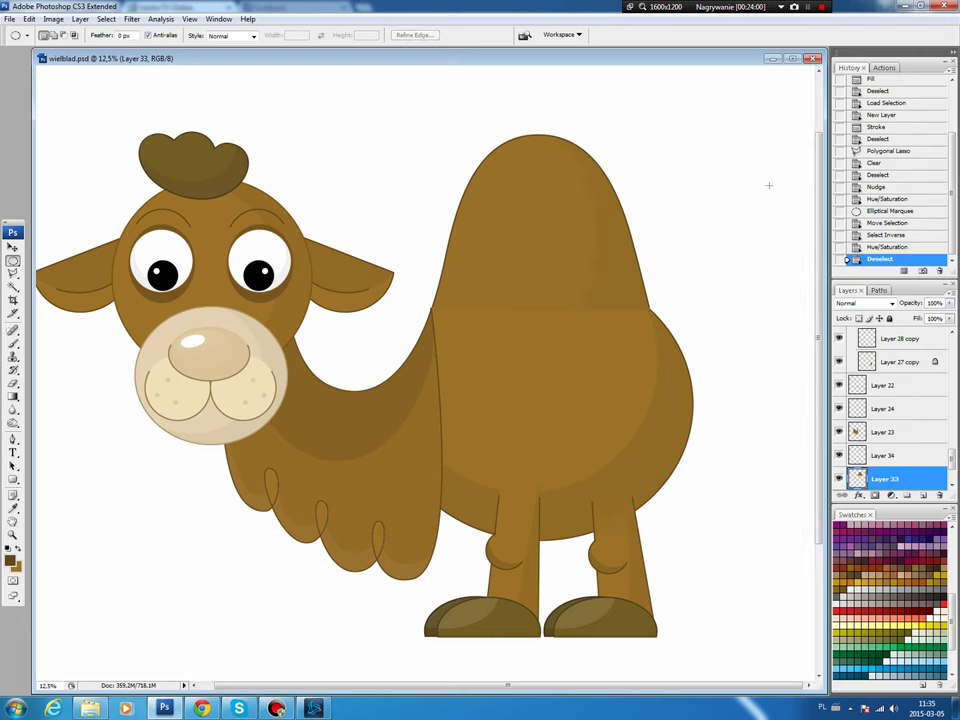
key("v")
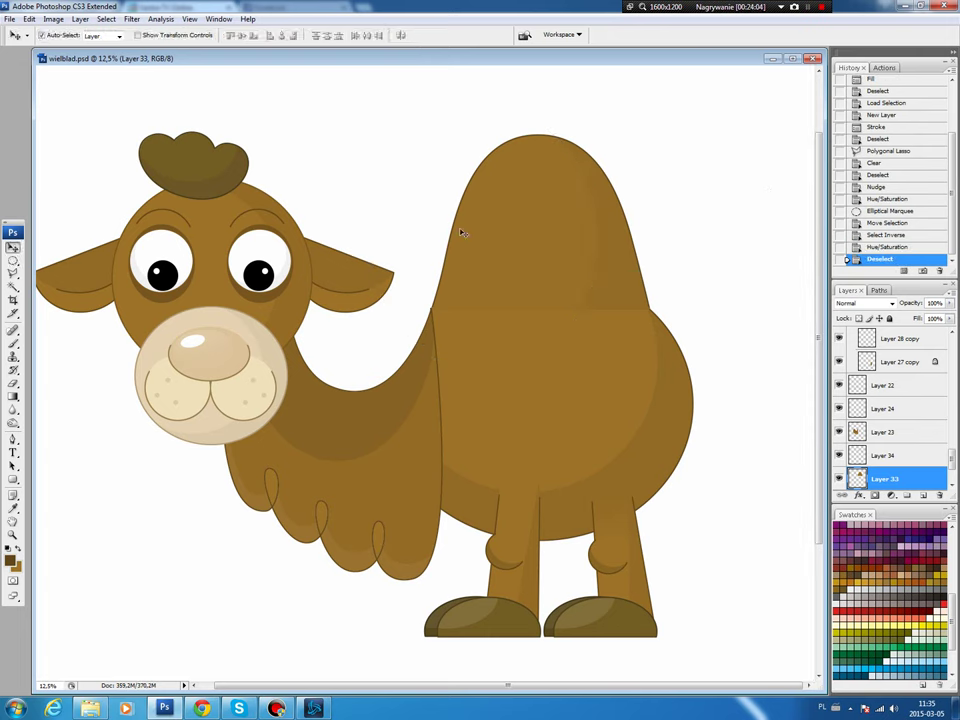
On Layer 34, draw a closed pen path with scalloped points over the hump top.
left_click(893, 457)
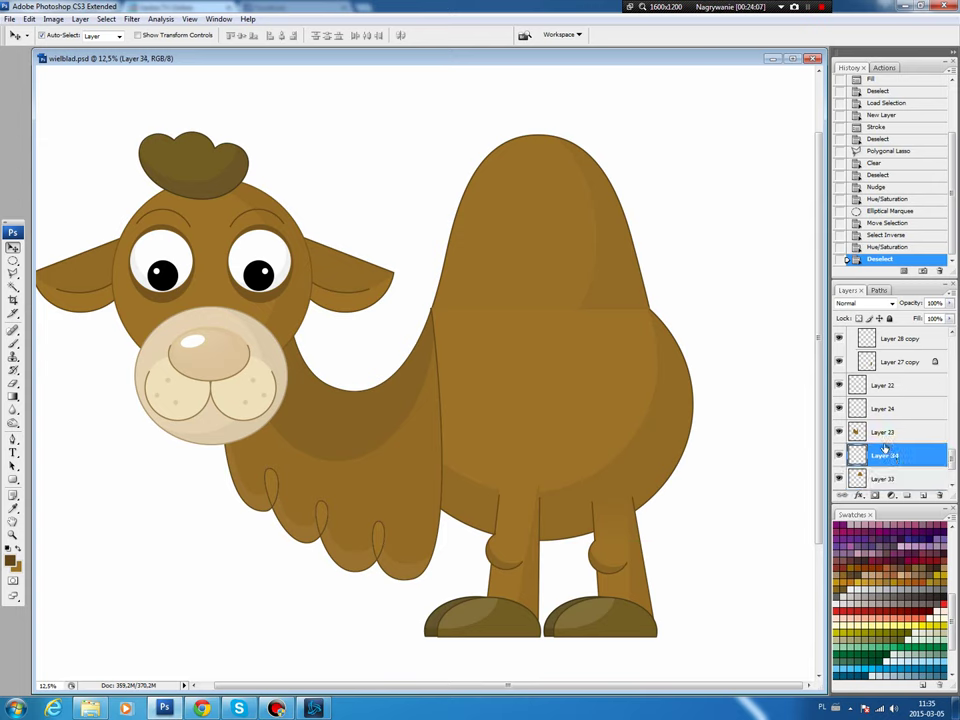
key("p")
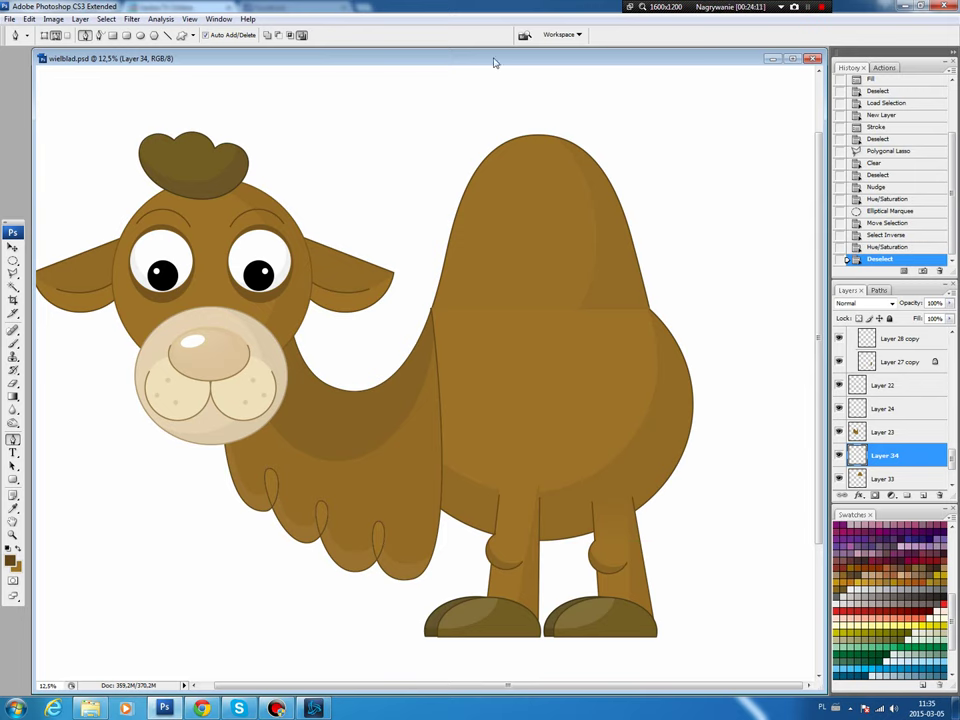
left_click(533, 105)
left_click(444, 172)
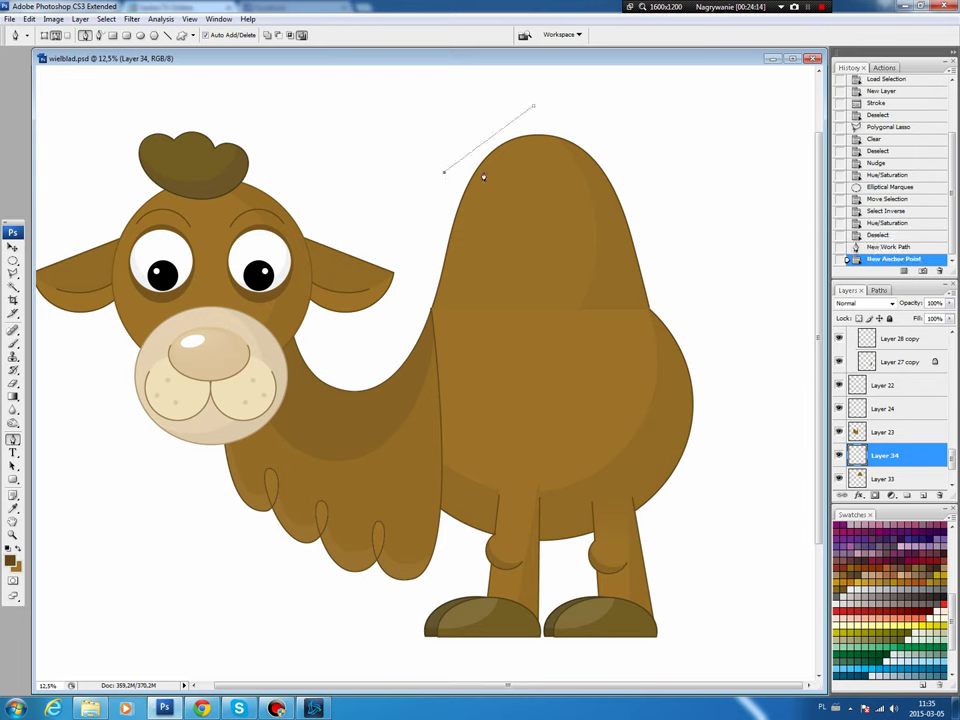
left_click(510, 185)
left_click(528, 168)
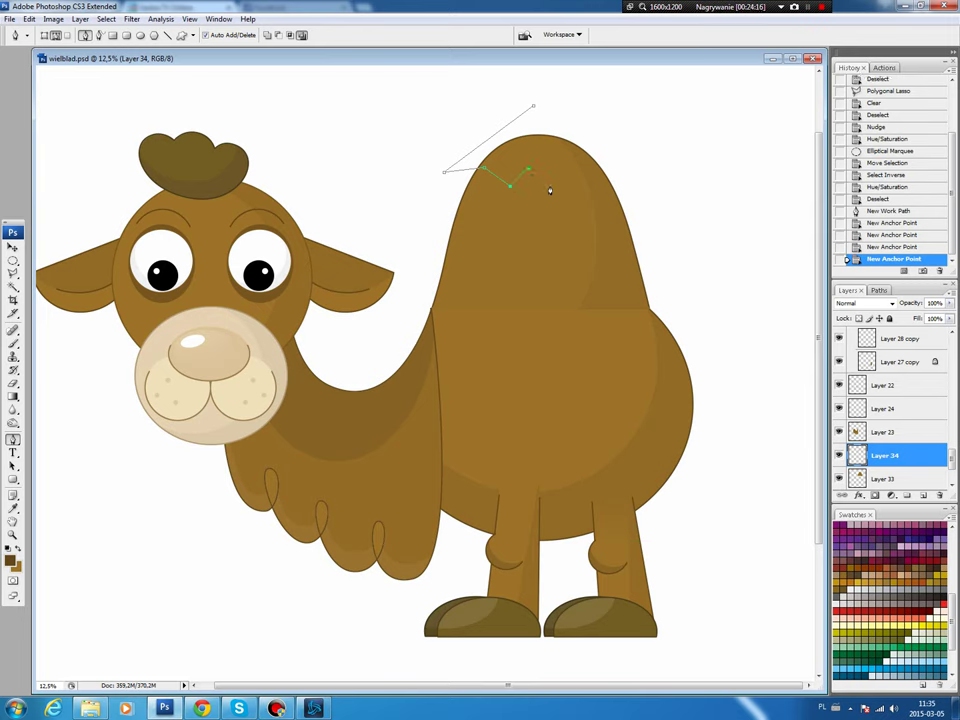
left_click(565, 188)
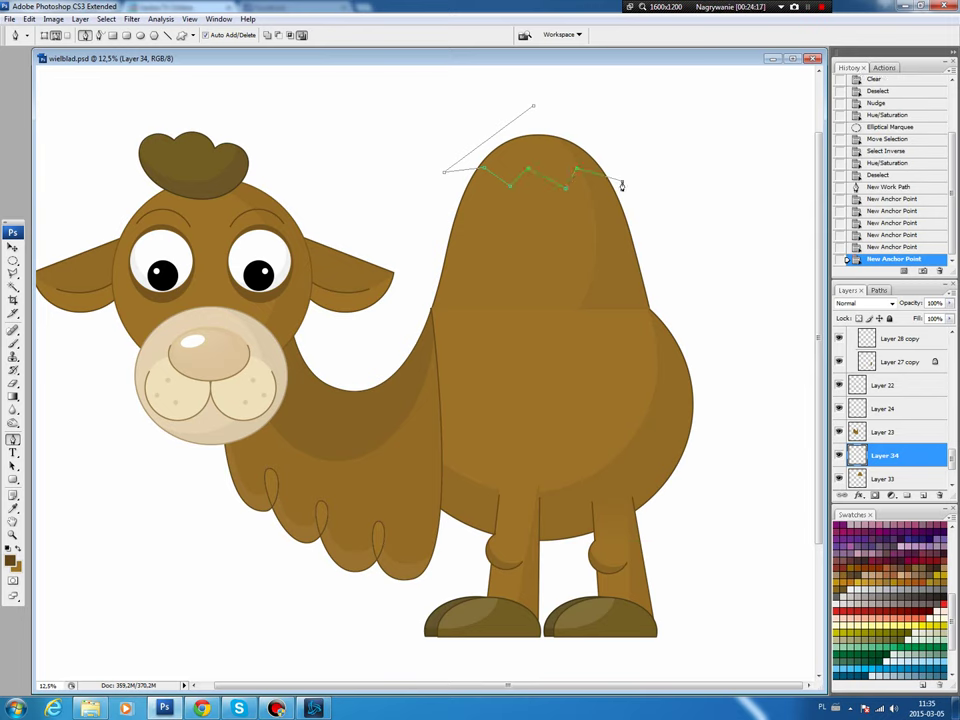
left_click(621, 183)
left_click(533, 106)
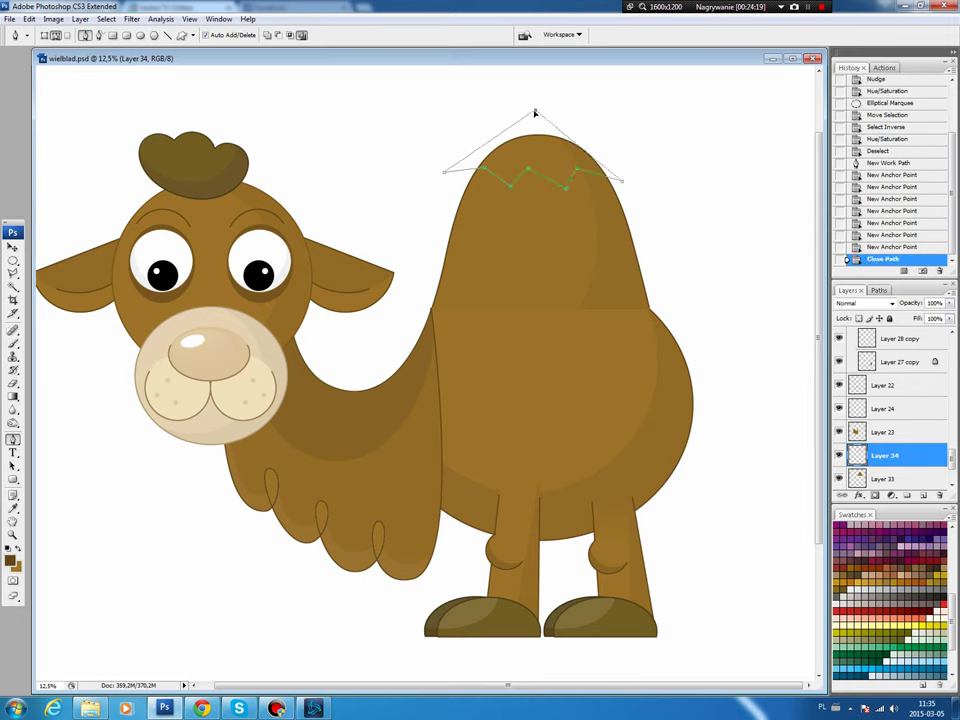
Round the path's top into a dome and curve its ends and scallops.
left_click_drag(535, 110, 466, 110)
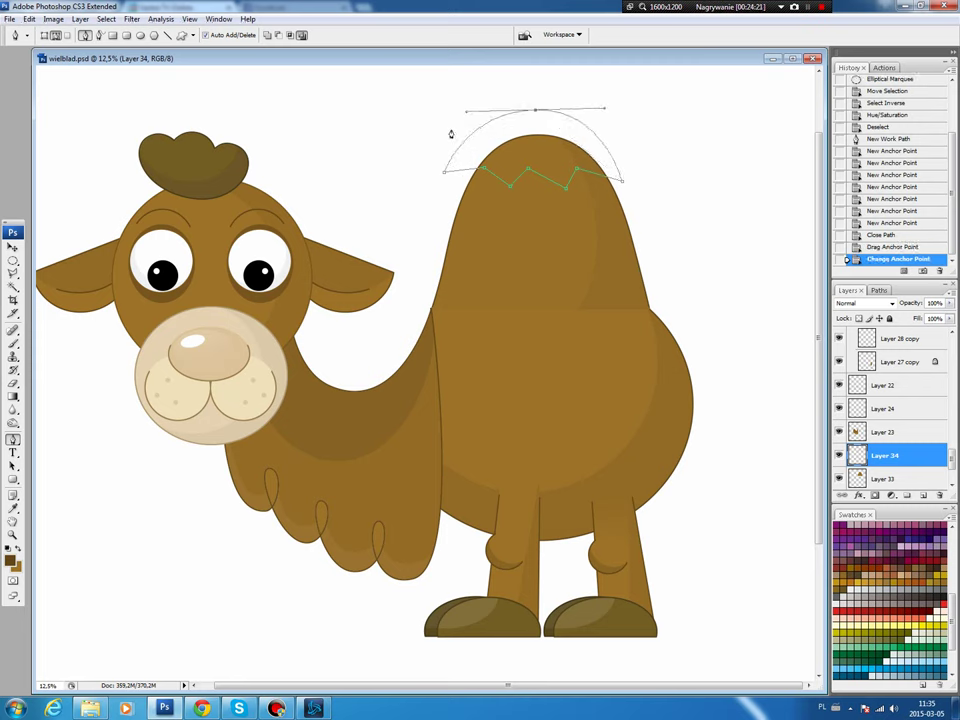
left_click_drag(447, 175, 470, 188)
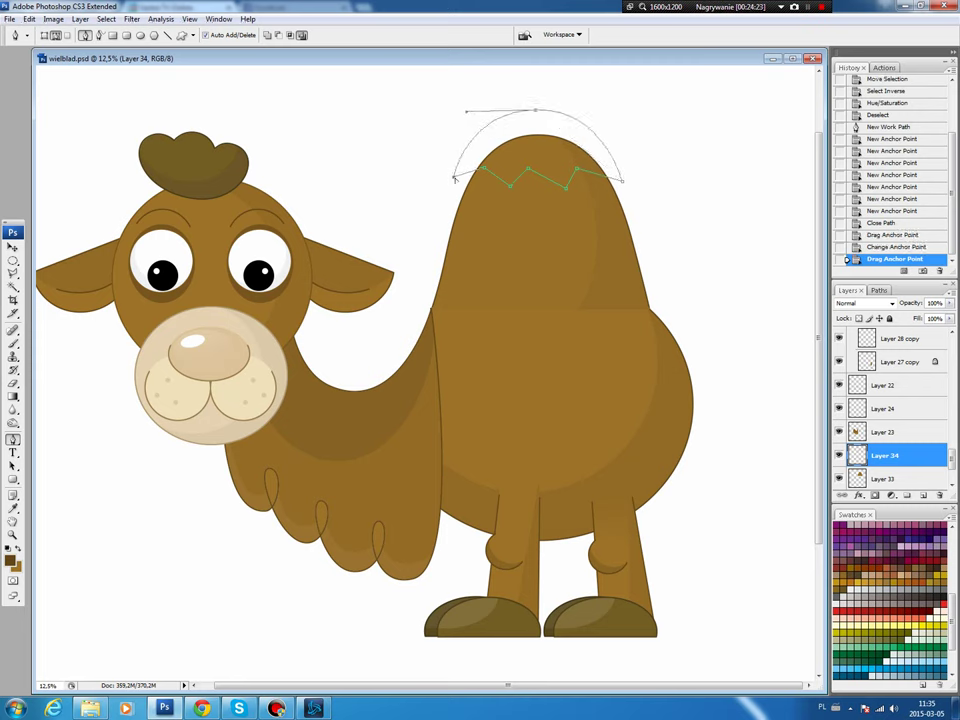
left_click(606, 188, "alt")
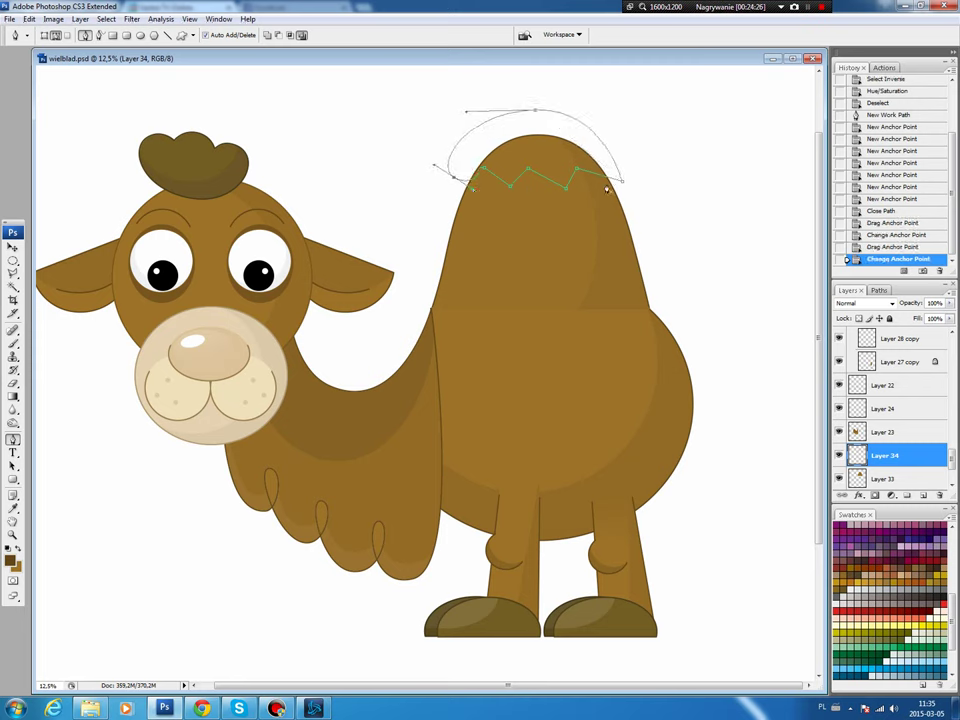
mouse_move(620, 181)
left_mouse_down()
mouse_move(641, 167)
mouse_move(578, 167)
left_mouse_up()
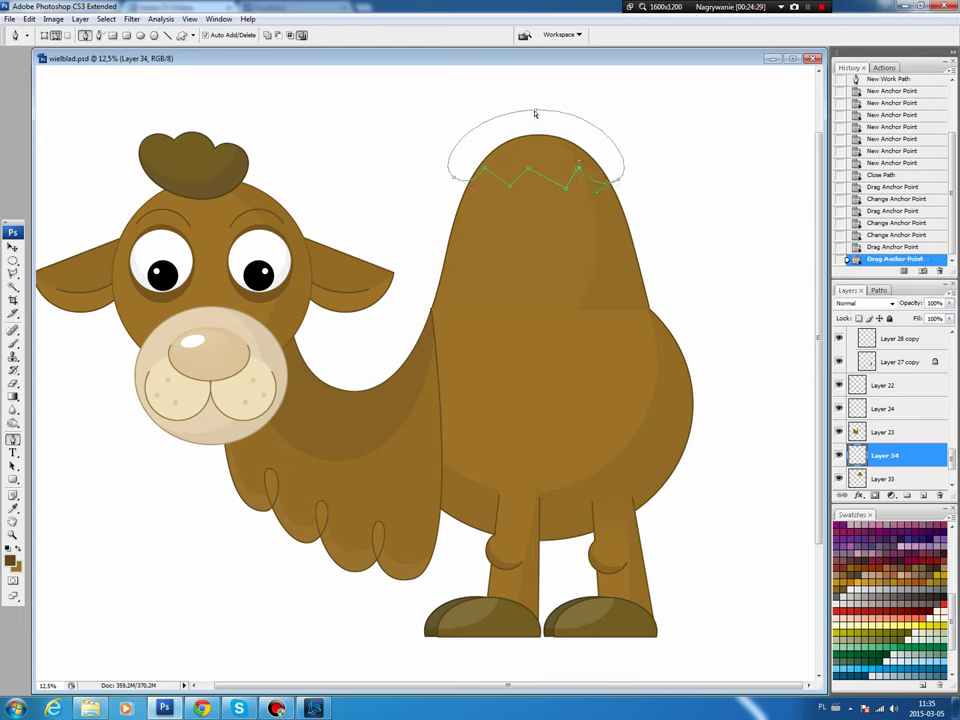
left_click_drag(535, 114, 535, 119)
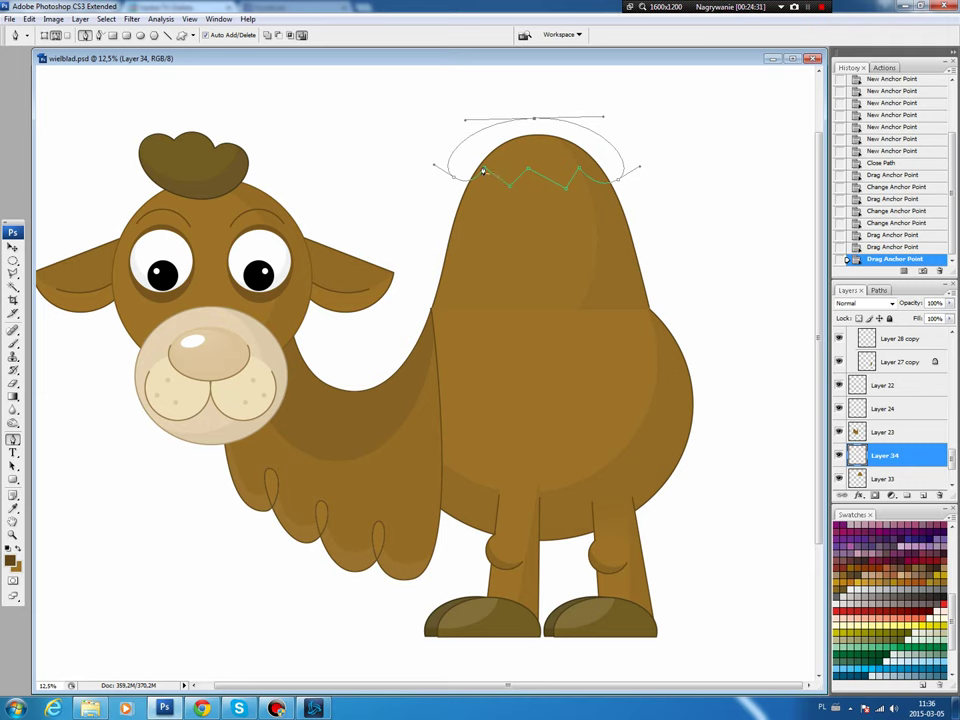
mouse_move(482, 171)
left_mouse_down()
mouse_move(527, 191)
mouse_move(484, 194)
mouse_move(492, 188)
left_mouse_up()
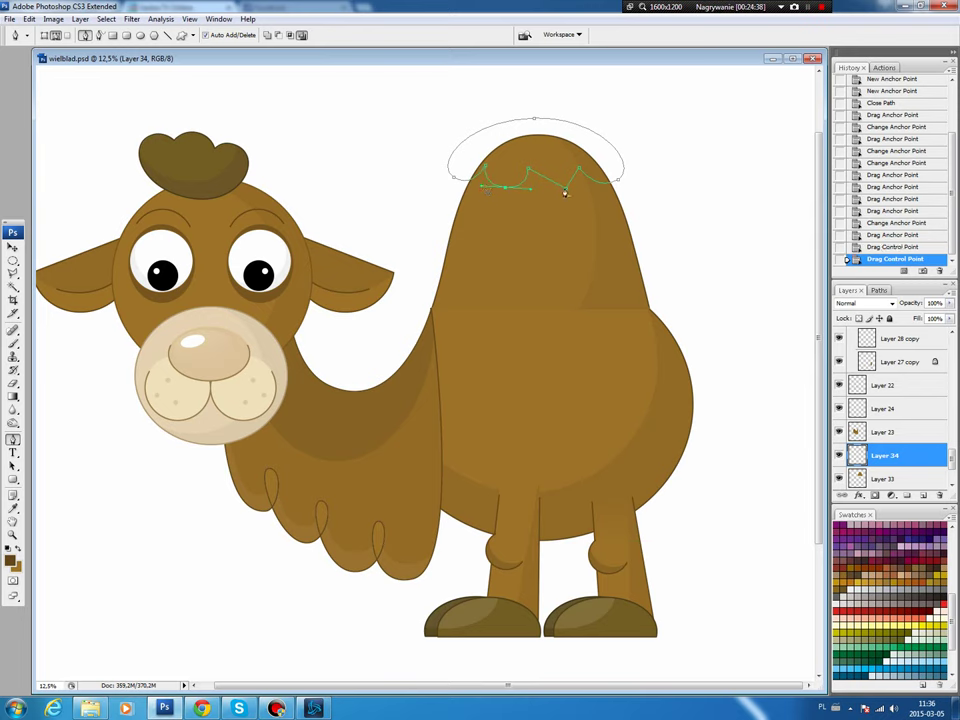
mouse_move(559, 189)
left_mouse_down()
mouse_move(536, 197)
mouse_move(564, 188)
left_mouse_up()
left_click(543, 192)
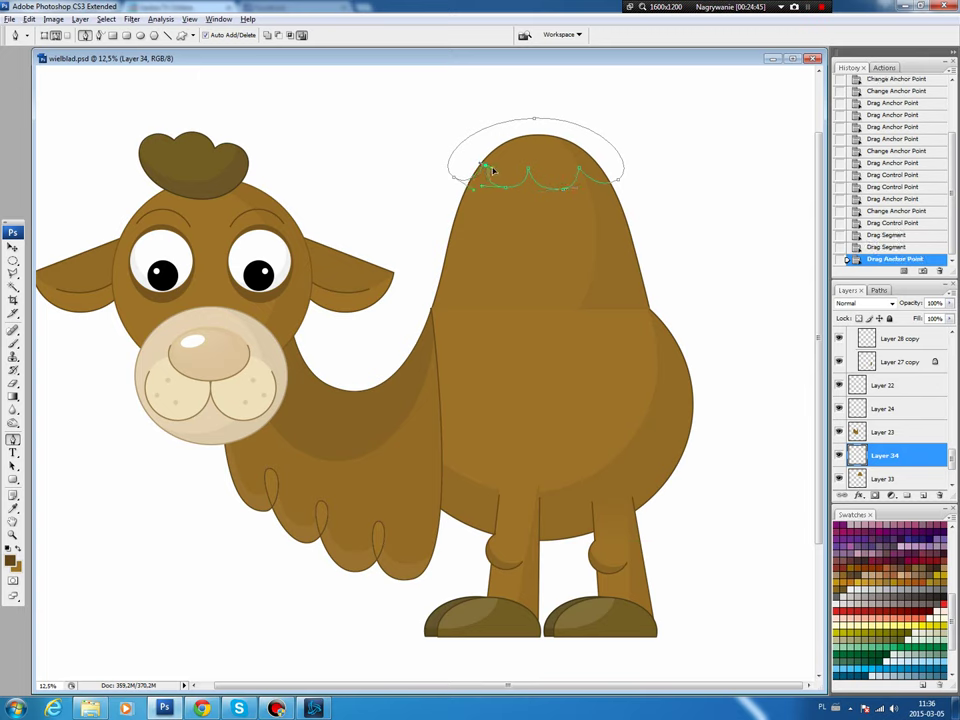
Refine the scallop cusps and the path's left and right ends.
left_click(481, 166)
left_click(482, 166)
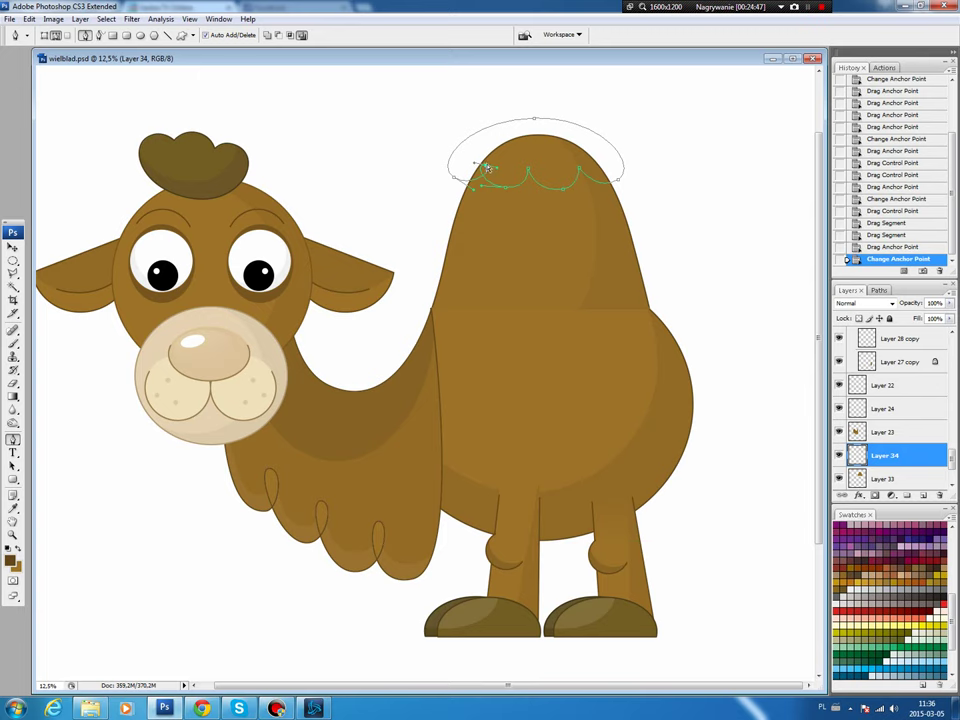
left_click_drag(527, 174, 517, 172)
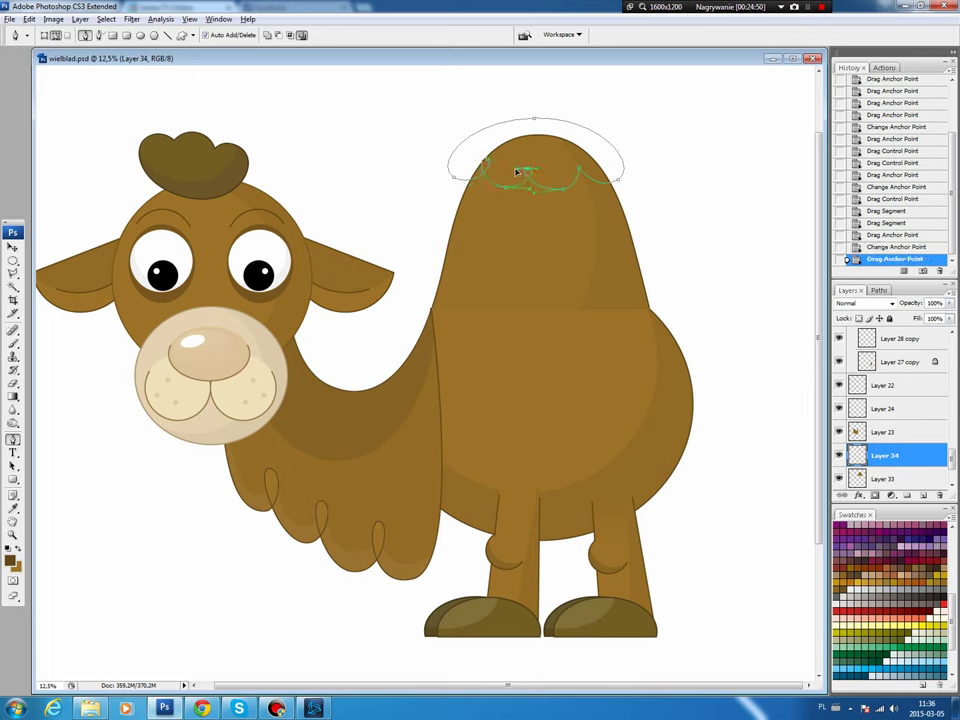
left_click(531, 163)
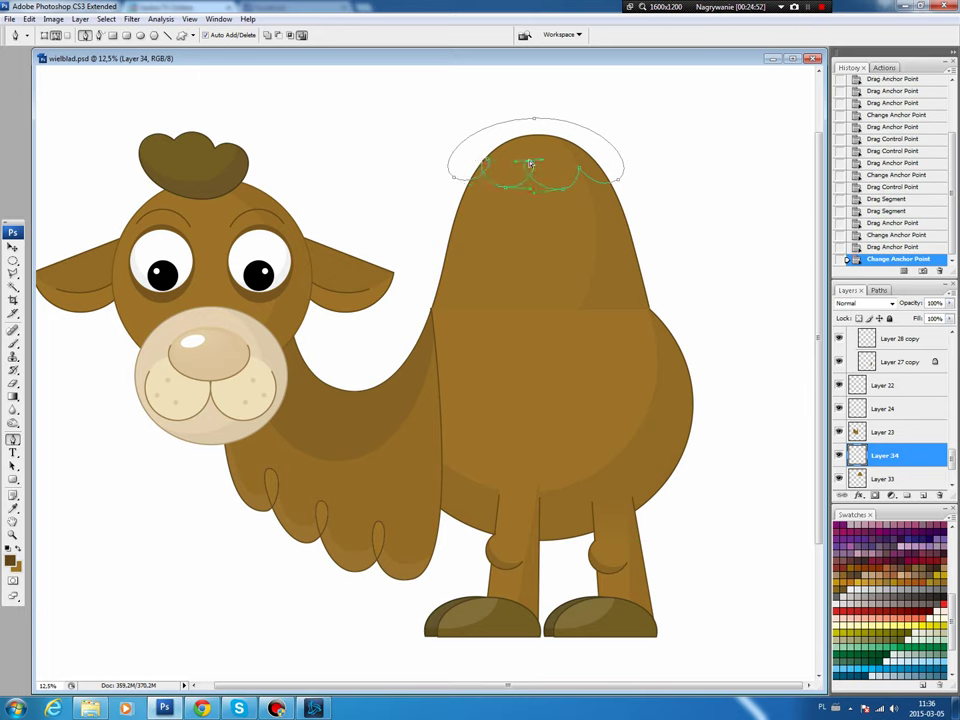
mouse_move(531, 163)
left_mouse_down()
mouse_move(566, 166)
mouse_move(461, 182)
left_mouse_up()
left_click(488, 165)
left_click(463, 182)
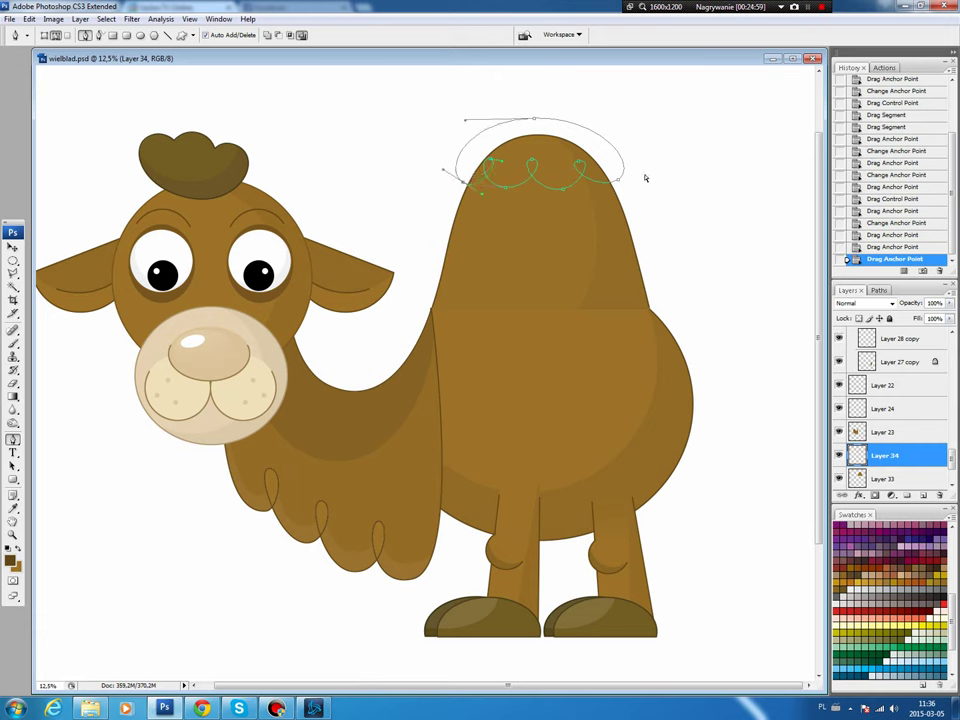
left_click_drag(618, 182, 588, 158)
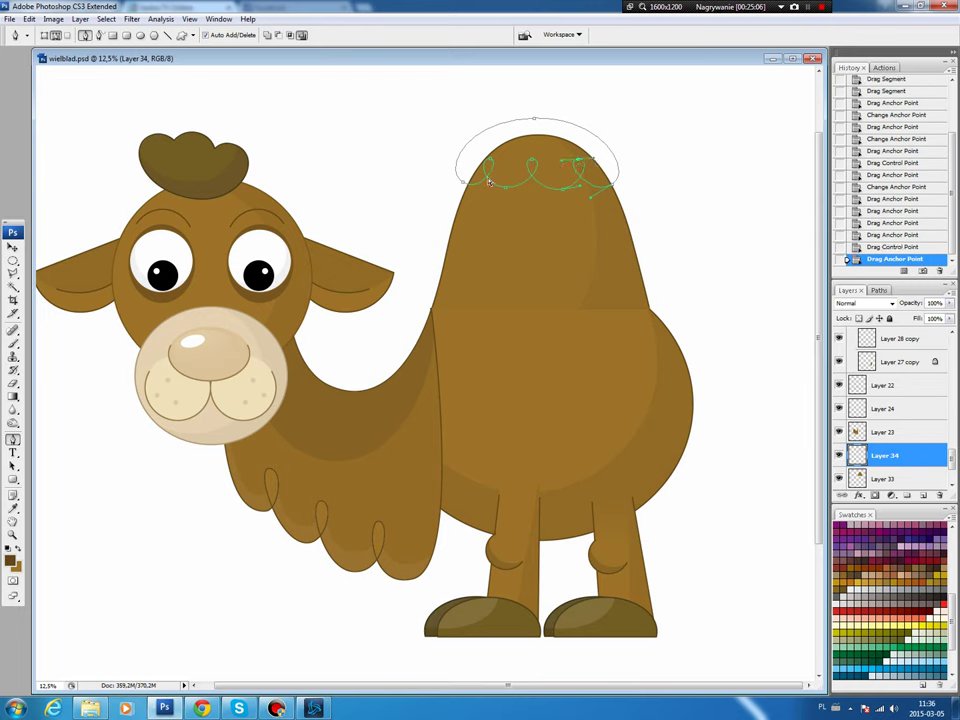
left_click(464, 184)
left_click_drag(464, 184, 462, 181)
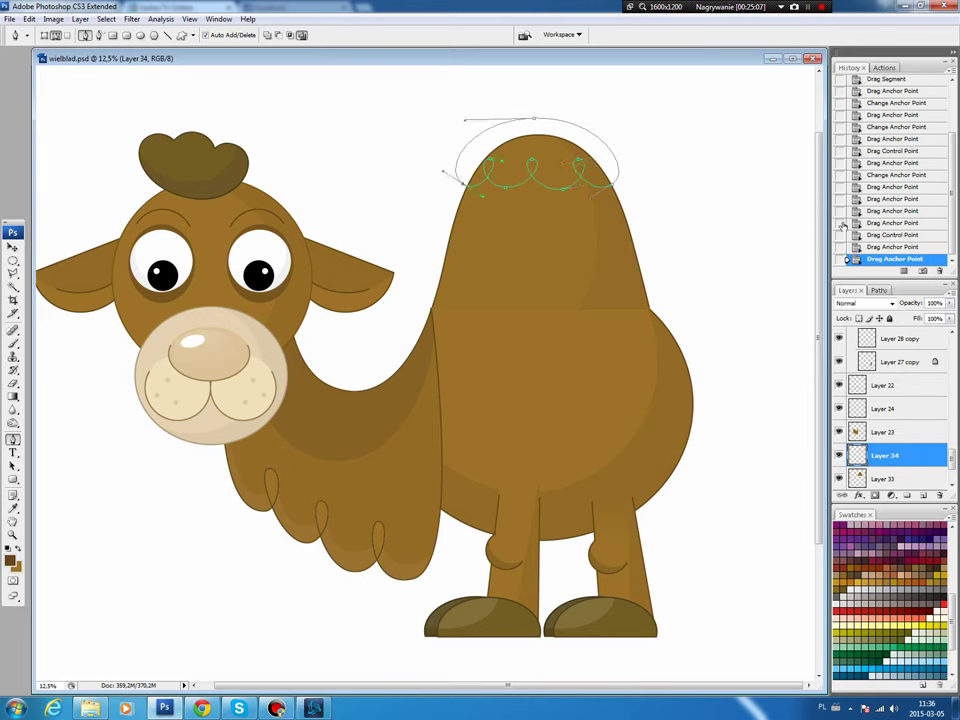
left_click(874, 290)
Stroke a dark outline around the hump cap selection on a new layer.
left_click(843, 307, "ctrl")
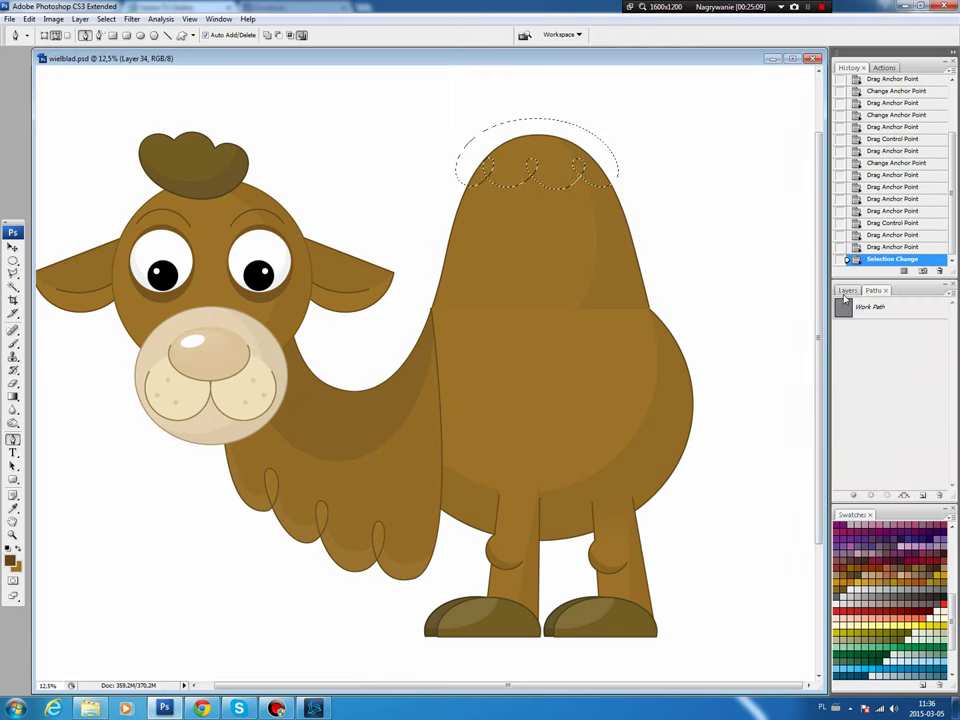
left_click(924, 497)
key("b")
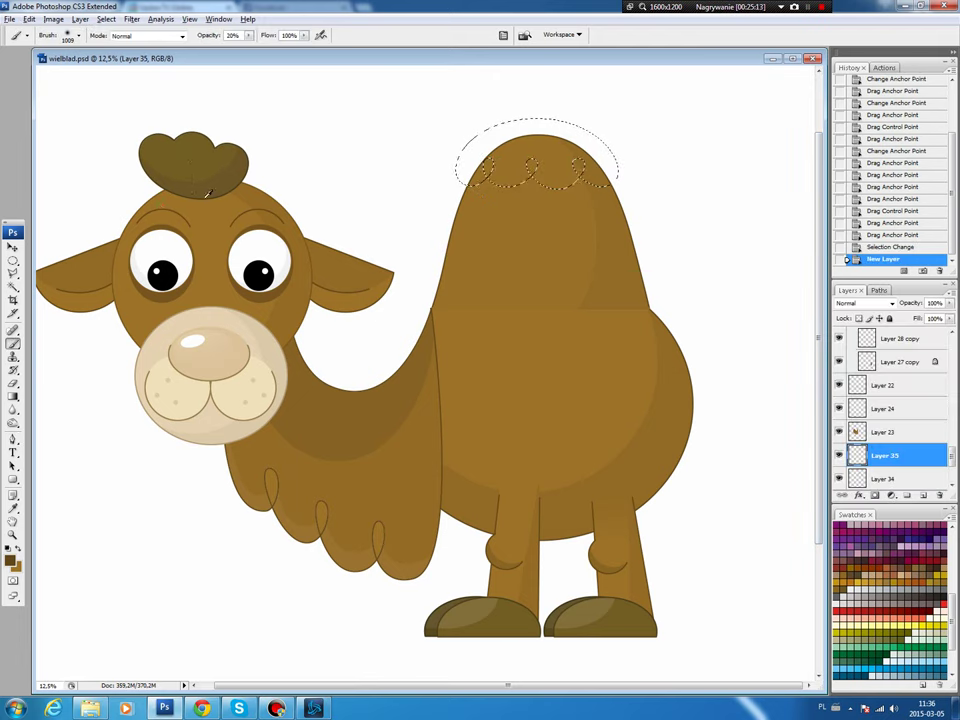
left_click(29, 19)
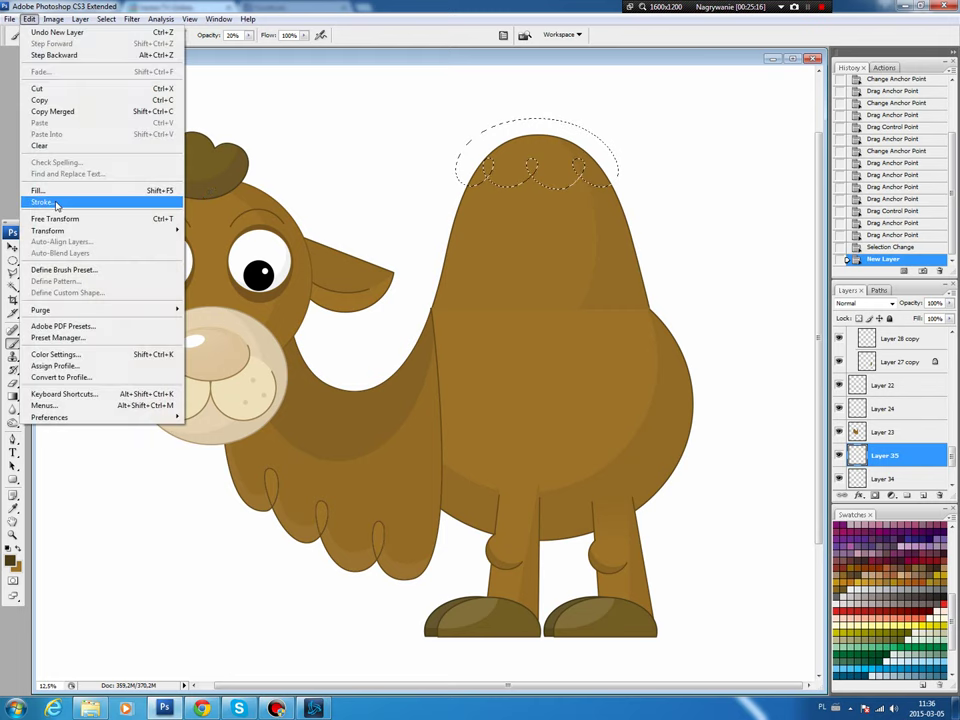
left_click(58, 206)
left_click(550, 201)
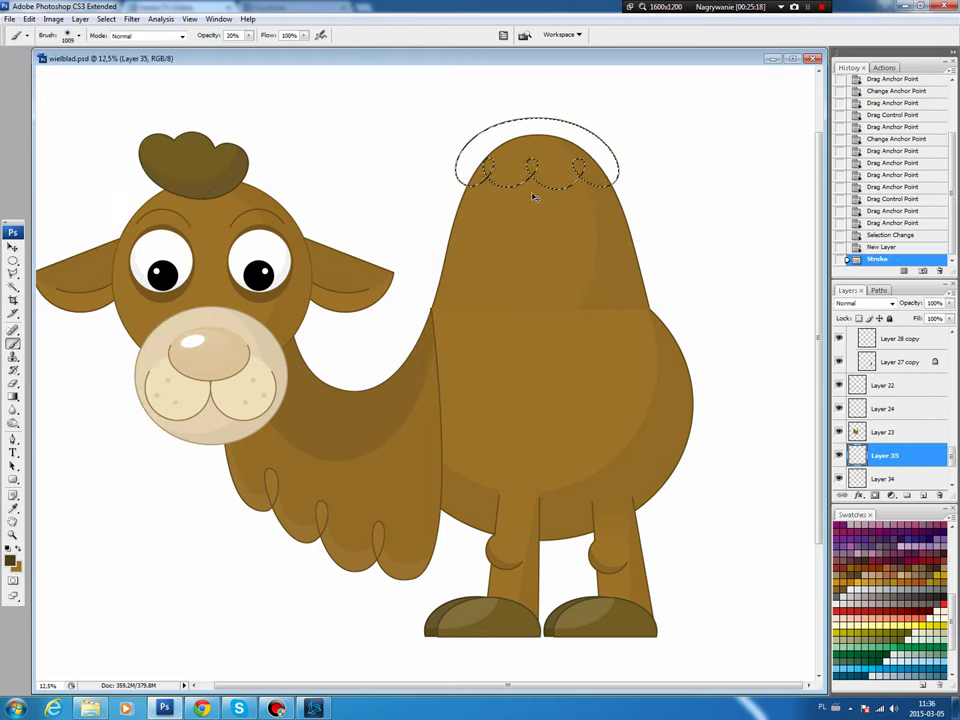
key("ctrl+d")
Magic Wand the cap, expand the selection and fill it dark brown on a new layer.
key("w")
left_click(518, 143)
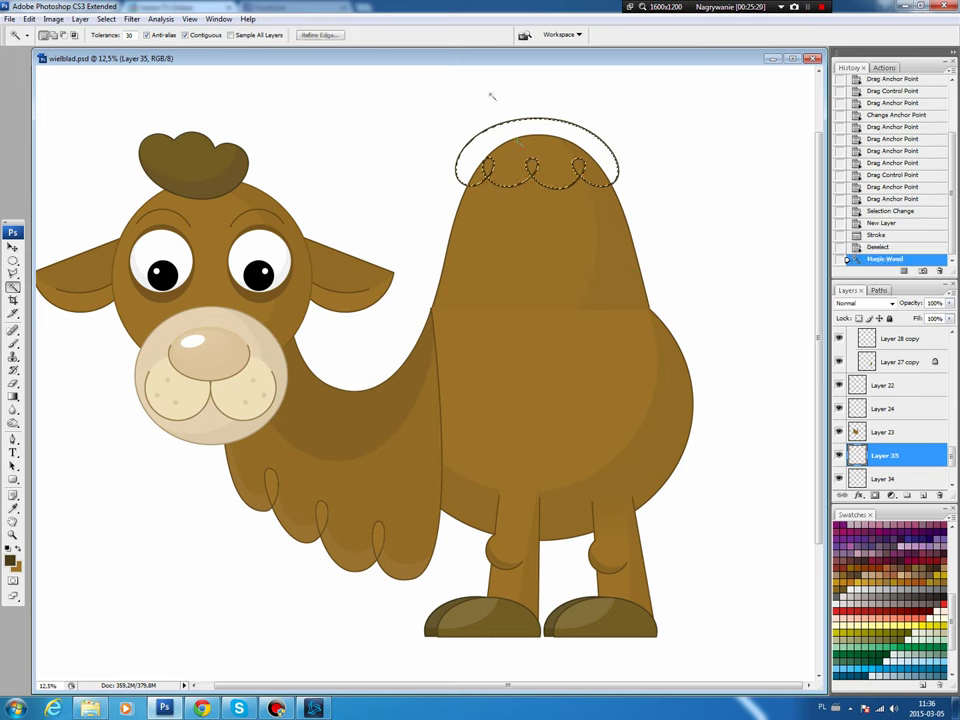
left_click(921, 478)
left_click(925, 496)
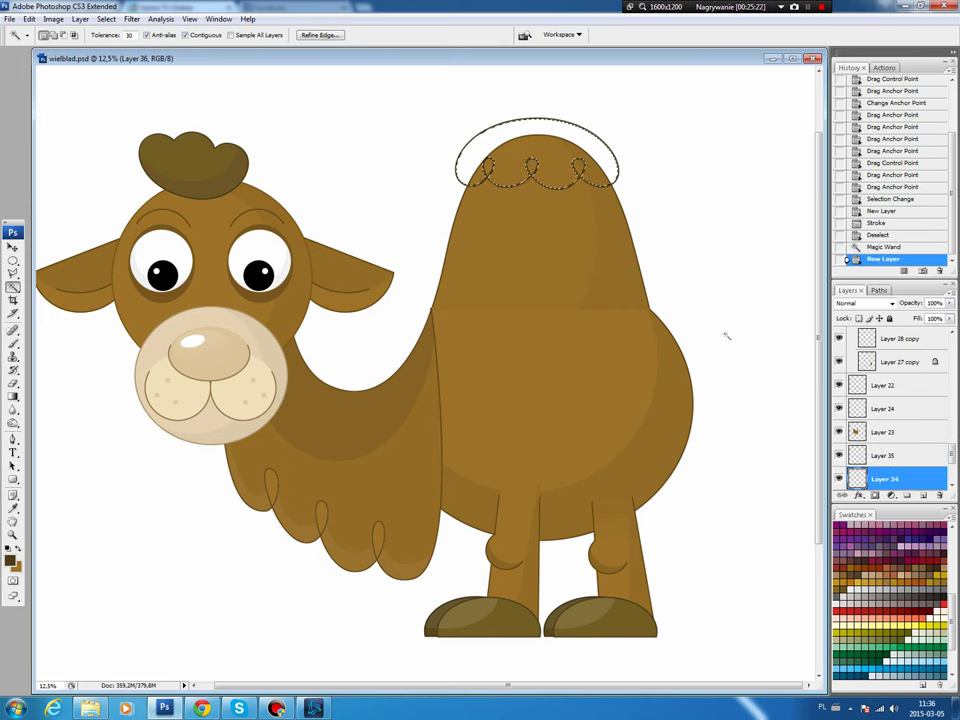
left_click(106, 19)
mouse_move(150, 151)
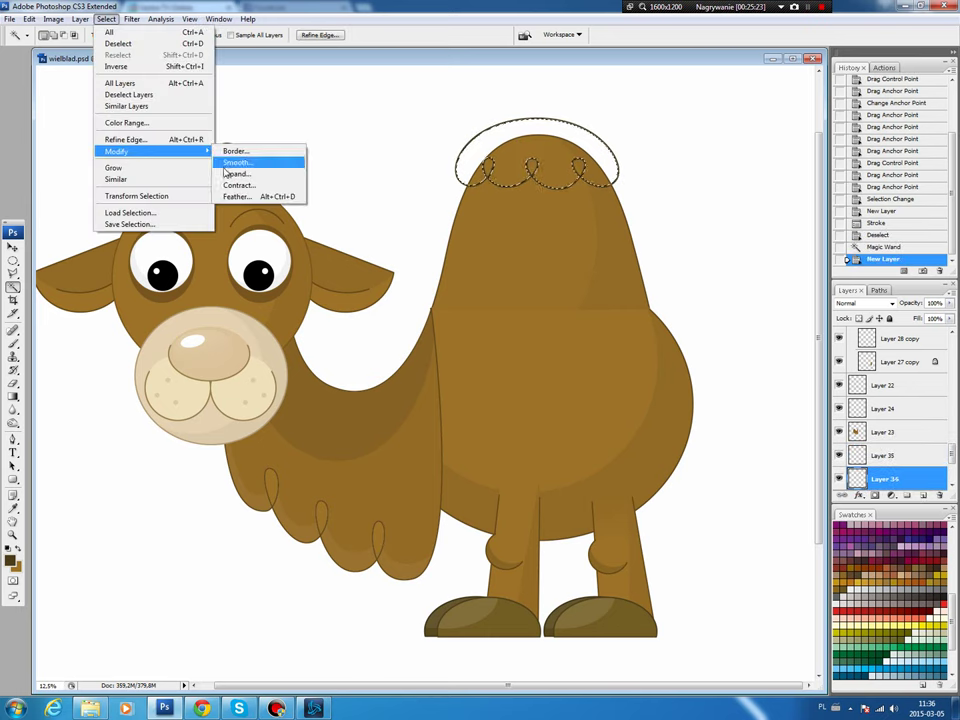
left_click(275, 174)
key("b")
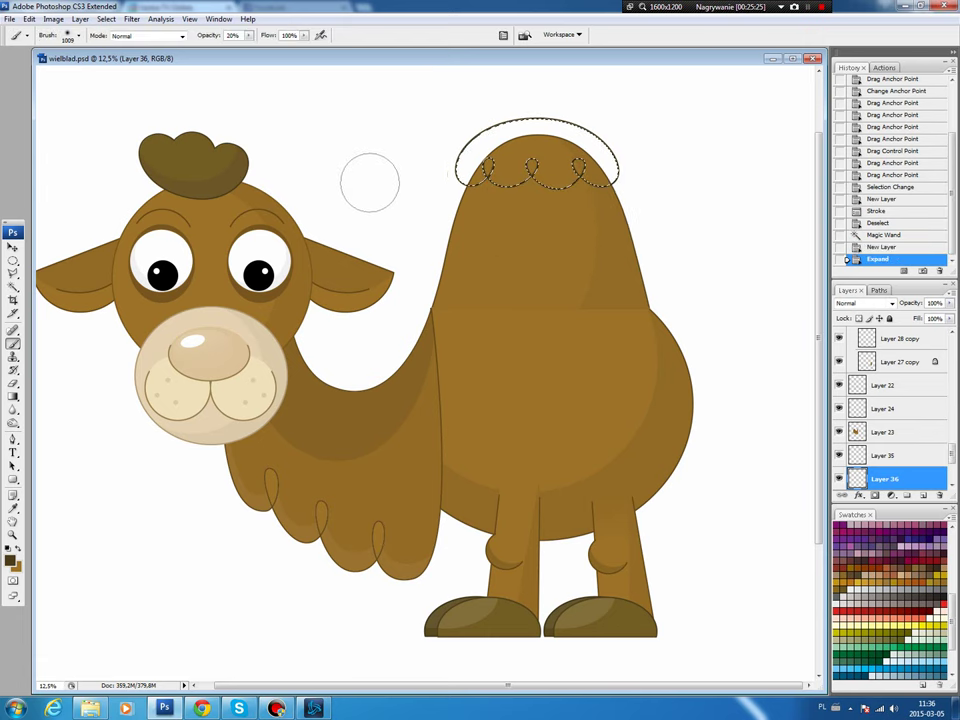
key("alt+BackSpace")
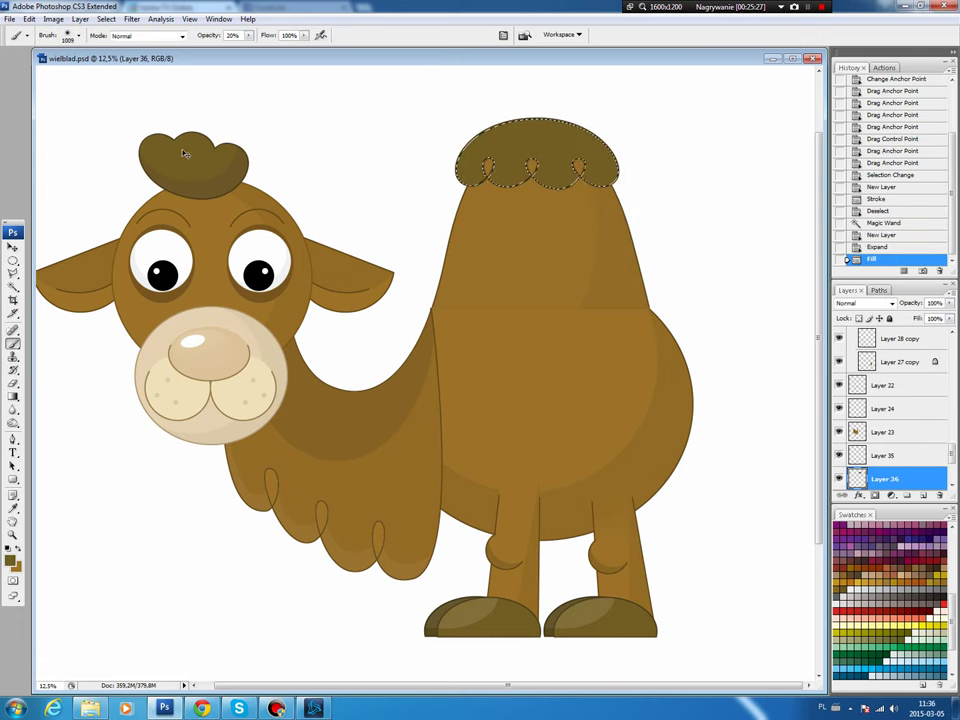
key("ctrl+d")
Darken the cap outside an elliptical highlight at its upper left by lowering lightness.
key("m")
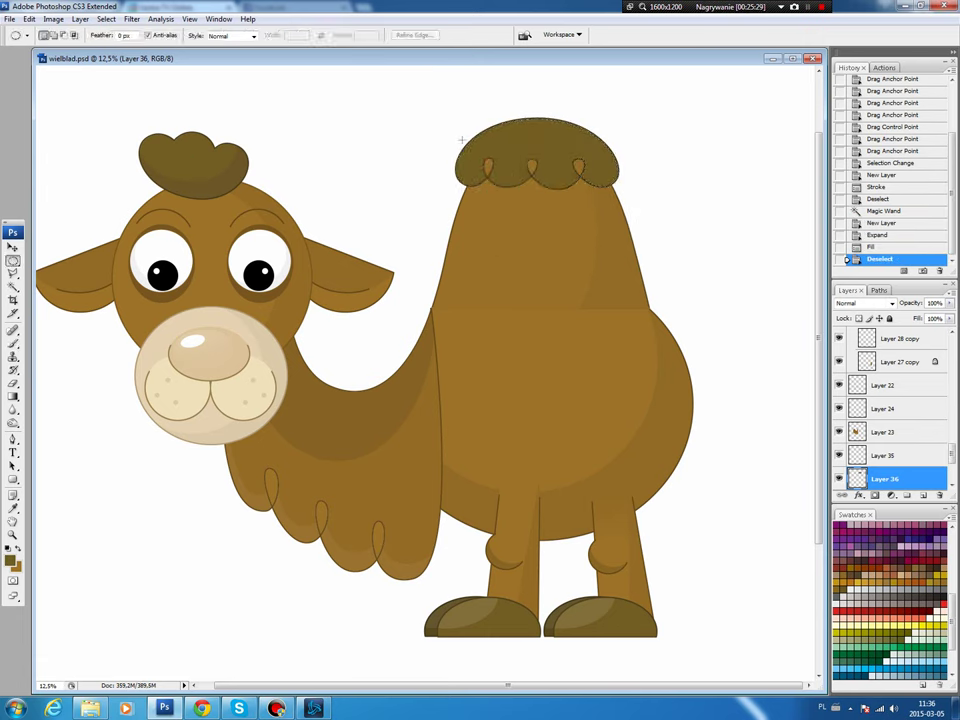
mouse_move(524, 148)
left_mouse_down()
mouse_move(581, 196)
mouse_move(567, 210)
left_mouse_up()
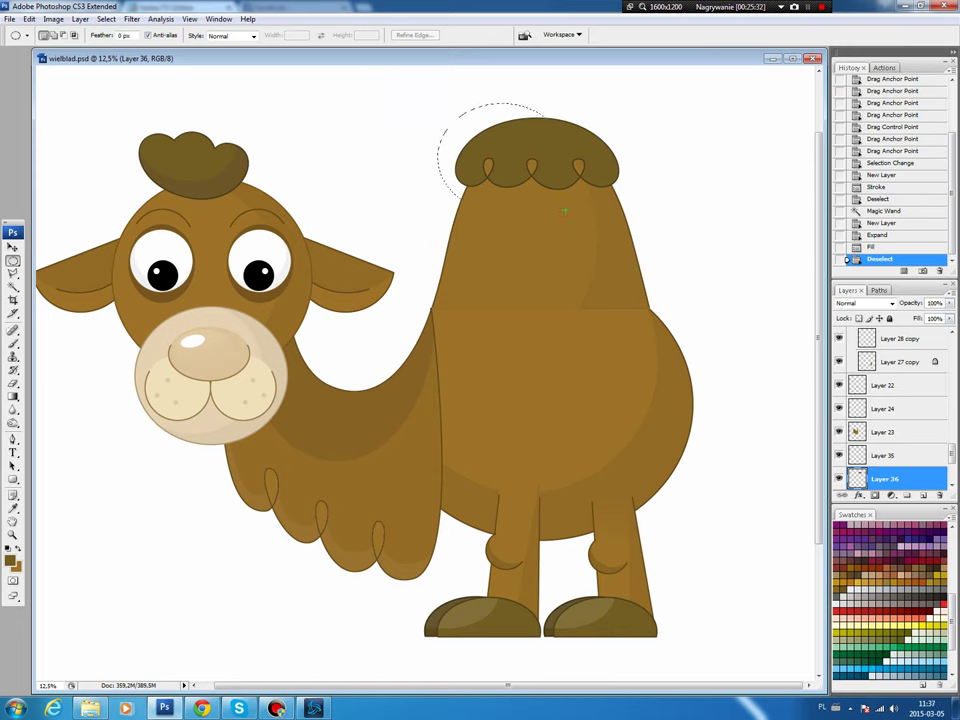
left_click(106, 19)
left_click(118, 66)
key("ctrl+u")
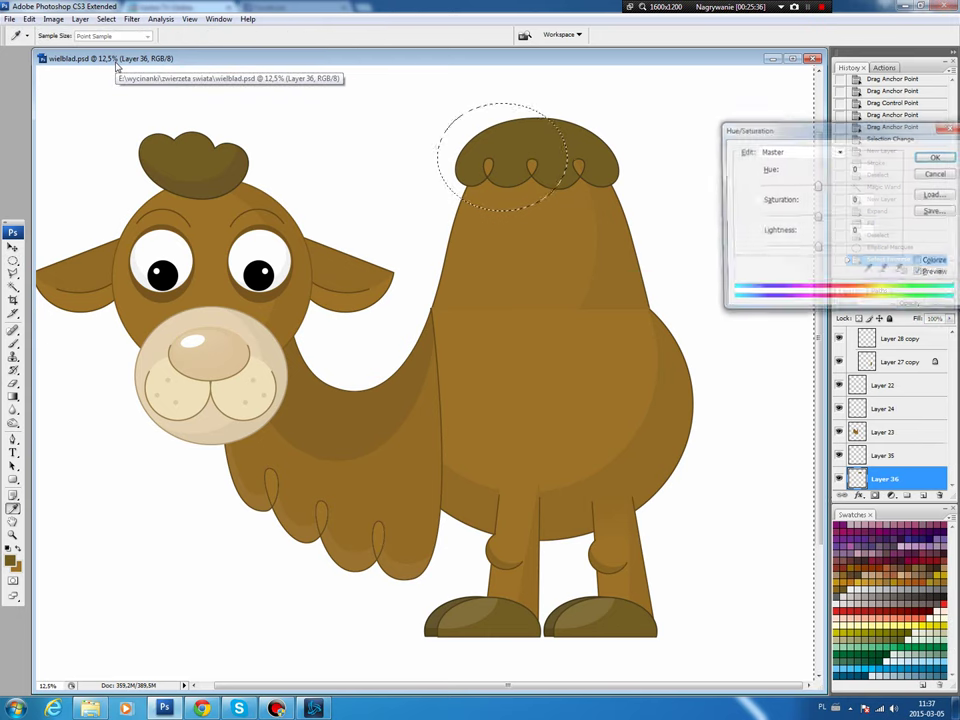
left_click_drag(817, 249, 813, 251)
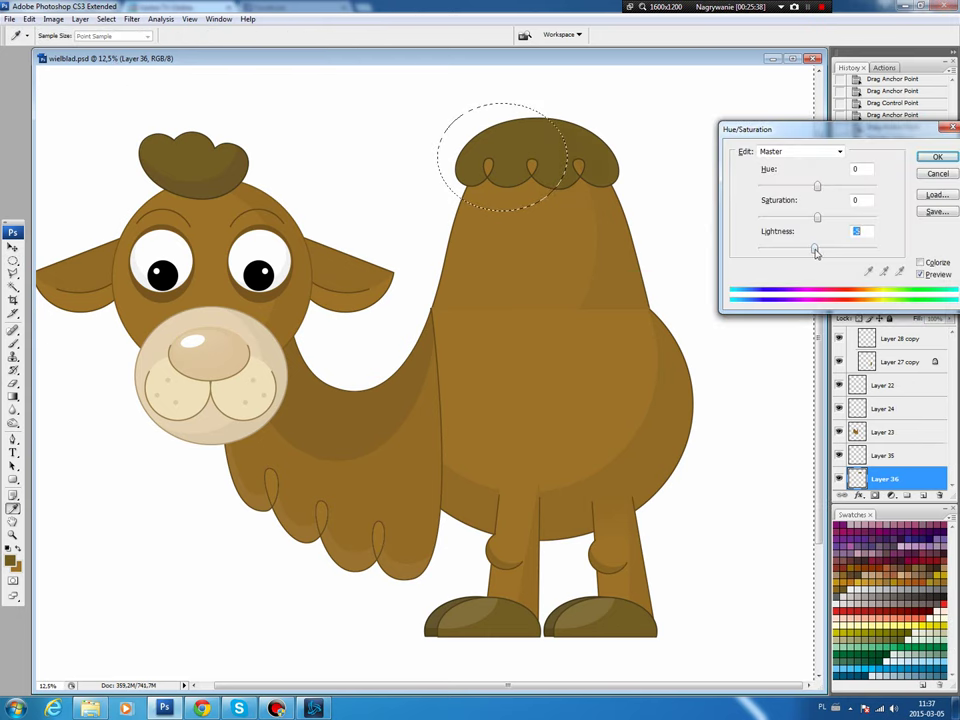
key("Return")
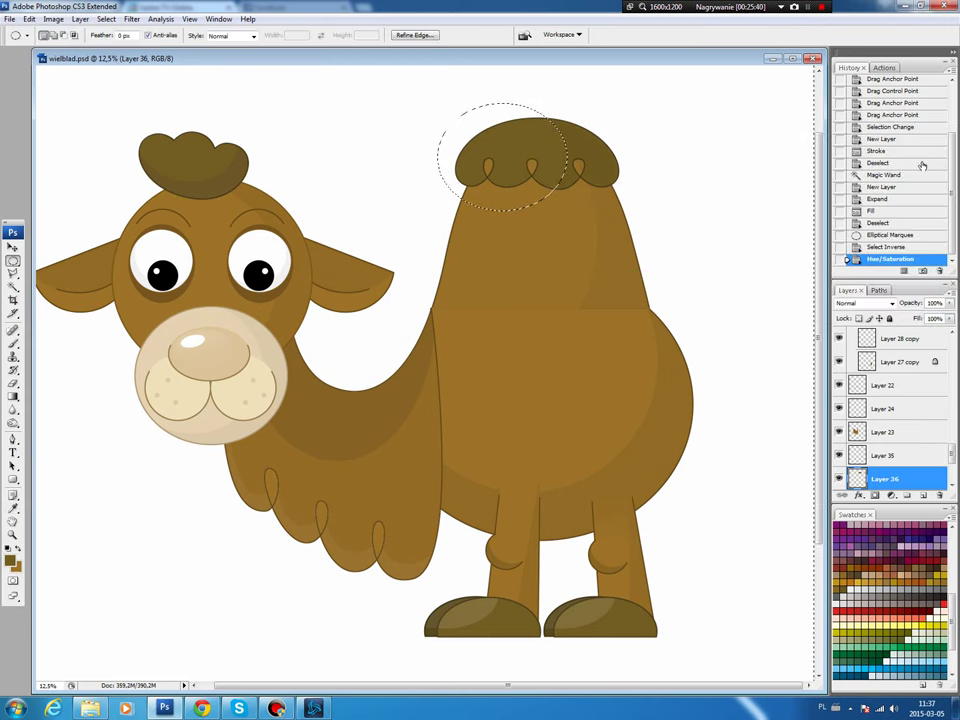
key("ctrl+d")
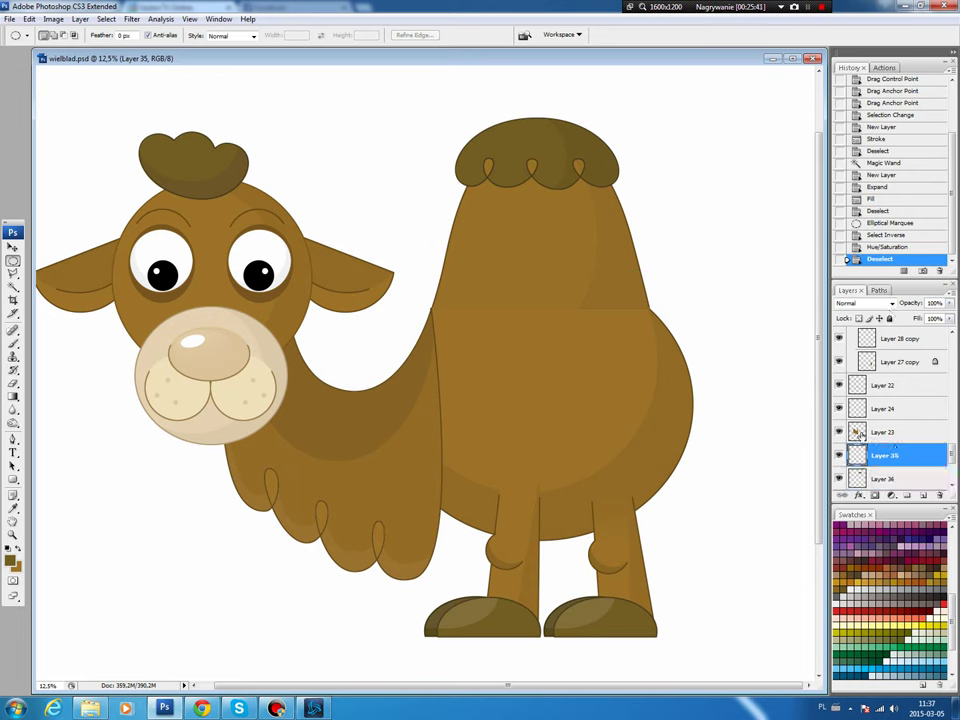
Select the three tufts with the Magic Wand, add a new layer and expand the selection.
left_click(885, 455)
key("w")
left_click(488, 165)
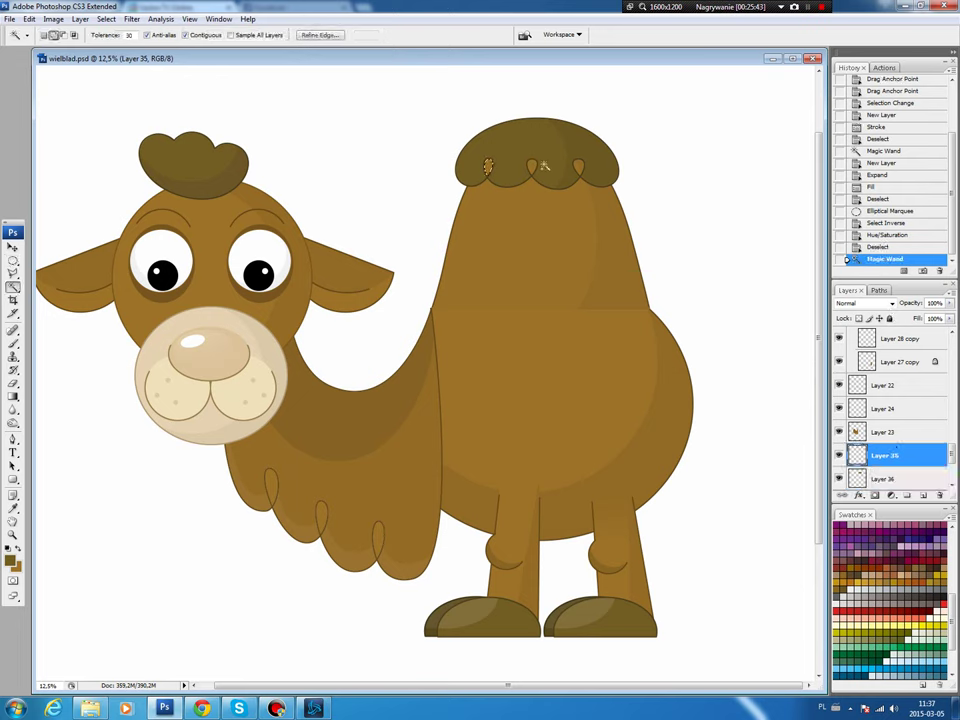
left_click(532, 165, "shift")
left_click(579, 162, "shift")
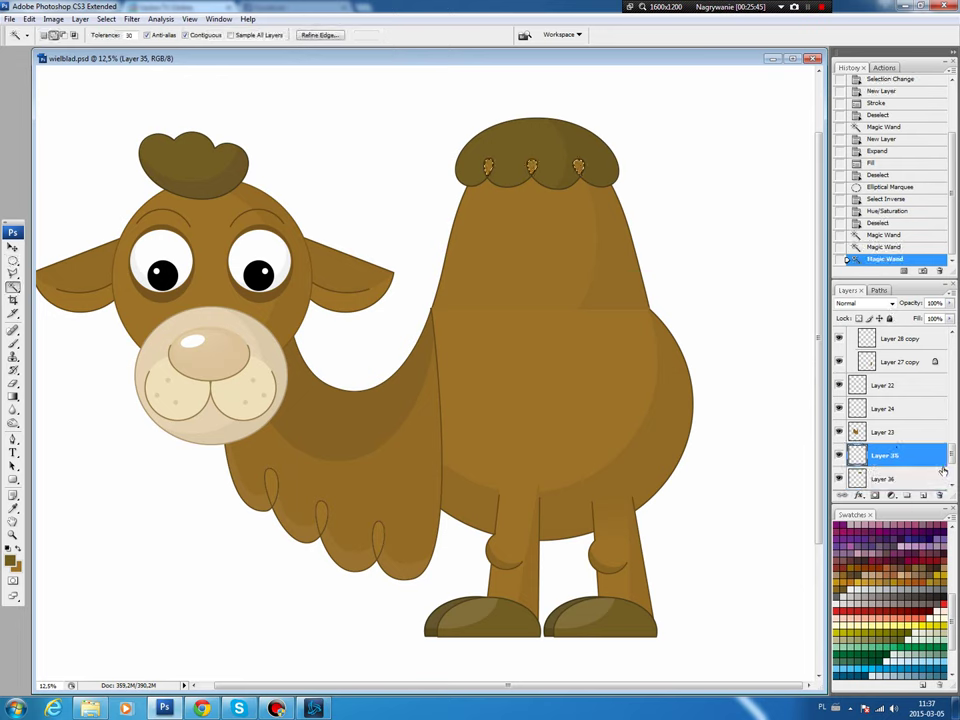
left_click(922, 496)
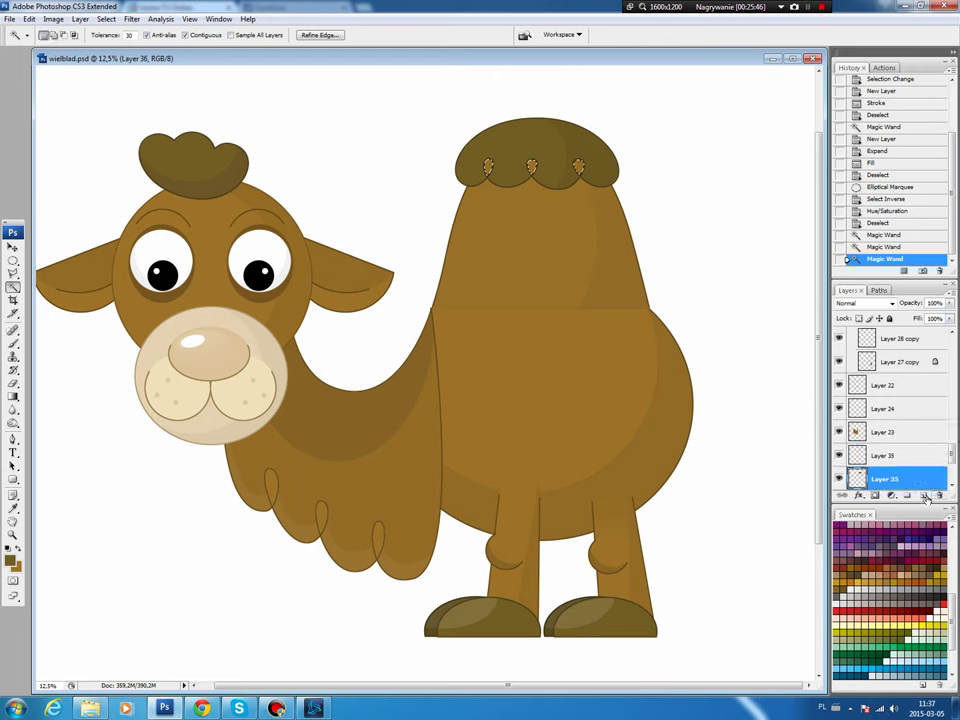
left_click(106, 19)
mouse_move(117, 151)
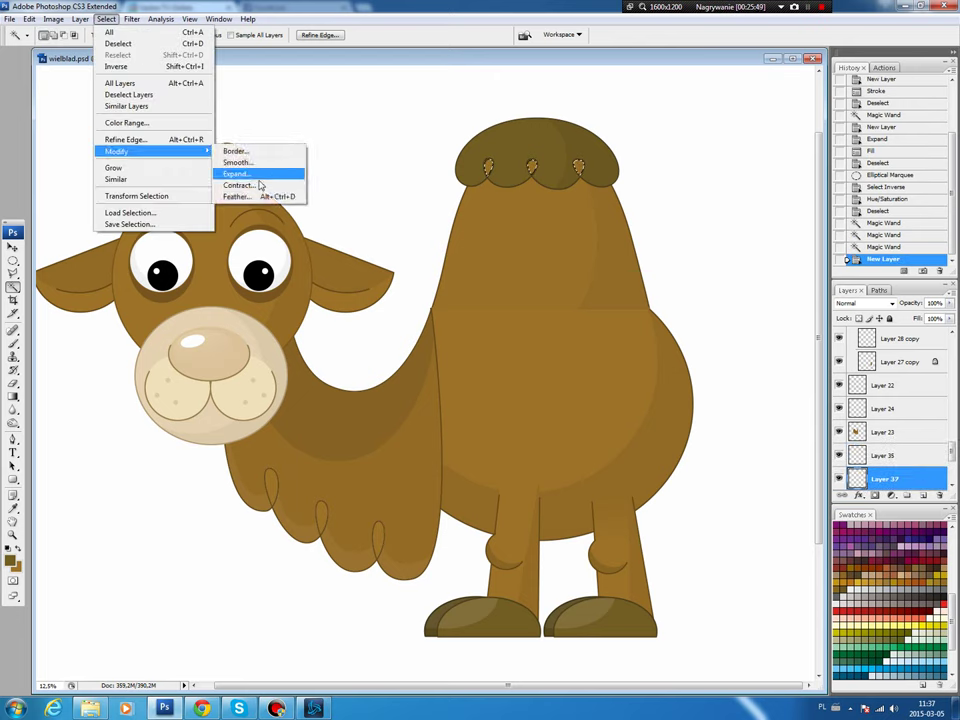
left_click(252, 175)
left_click(614, 216)
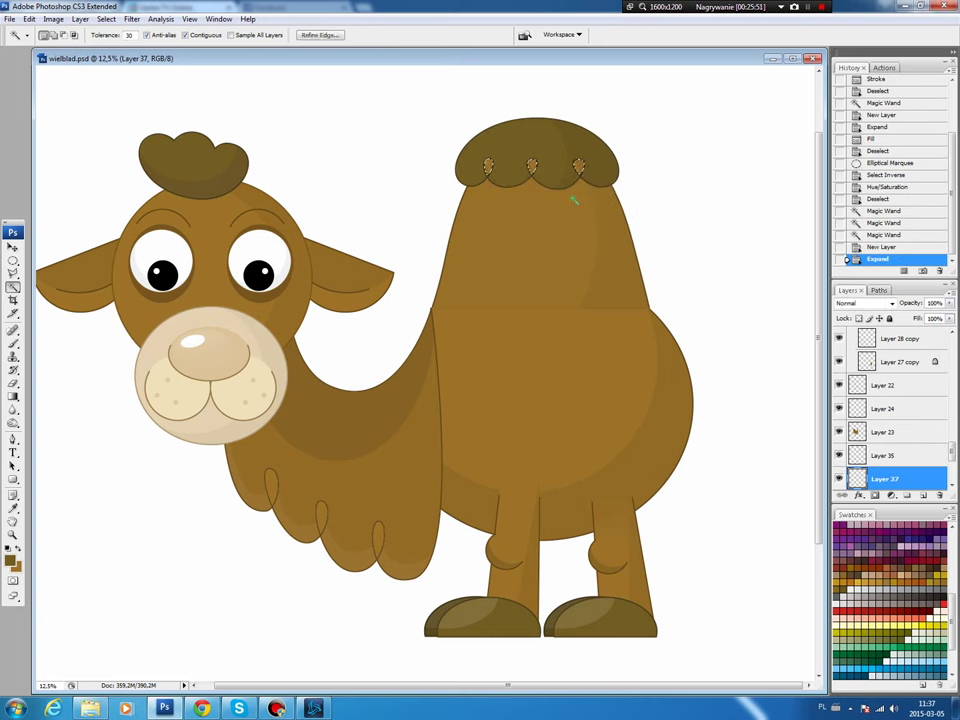
Fill the tufts with dark brown foreground colour and deselect.
key("b")
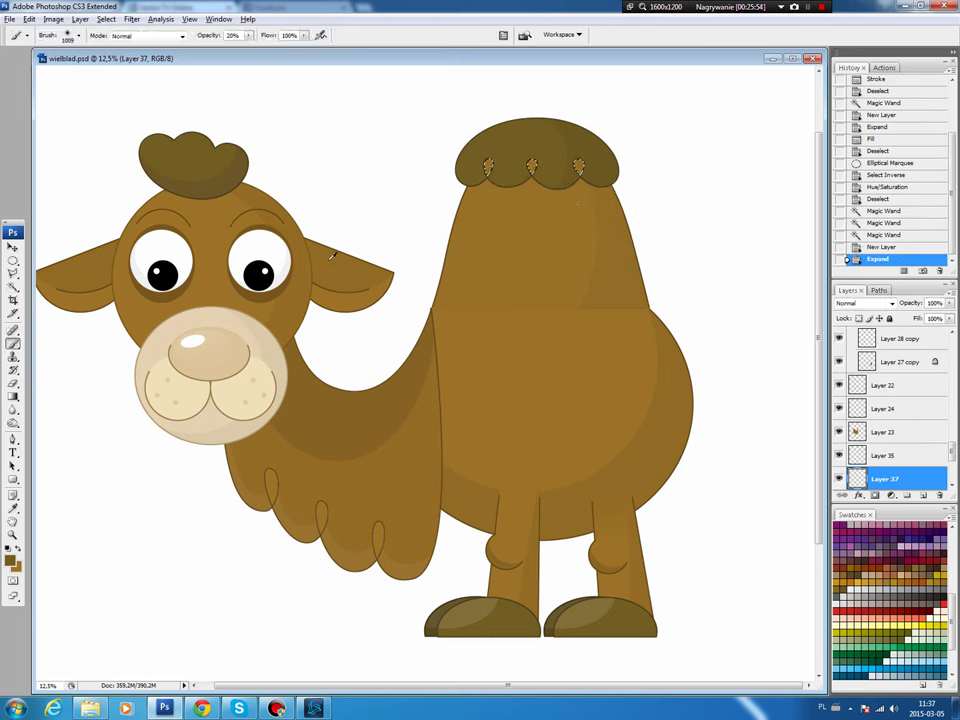
left_click(10, 559)
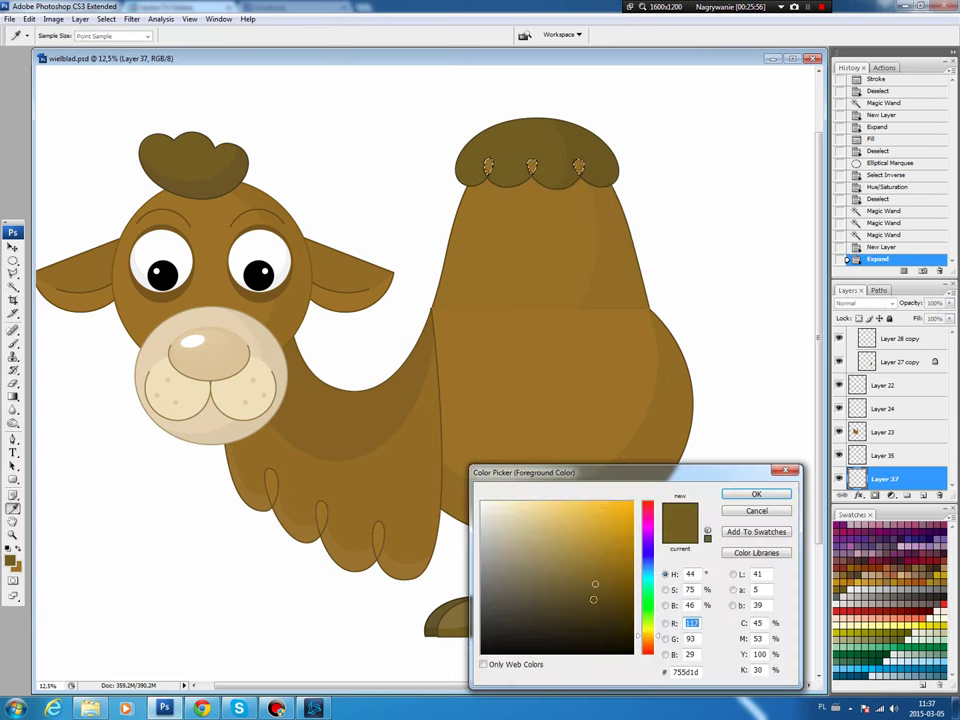
left_click(756, 494)
key("alt+BackSpace")
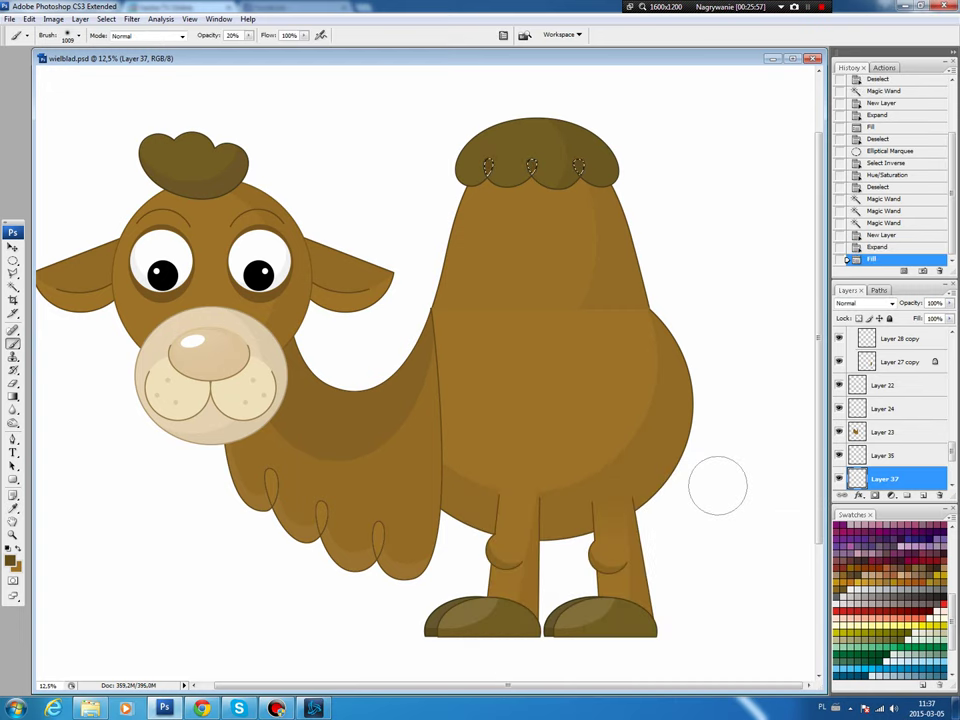
key("ctrl+d")
key("v")
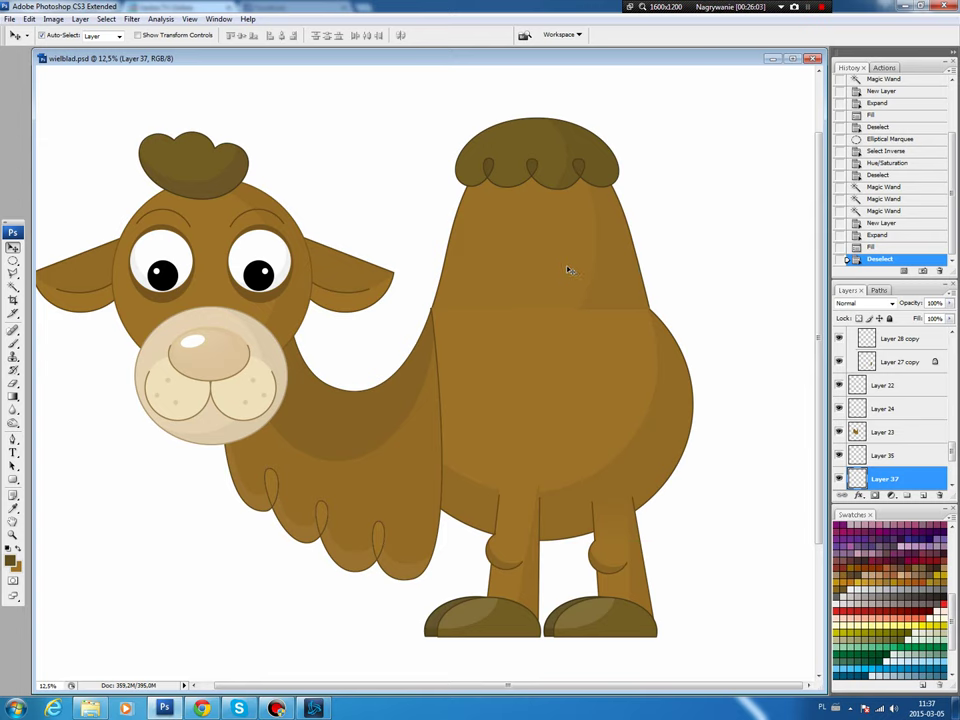
On Layer 26, draw a closed three-point path from the rump down and right.
left_click(678, 347)
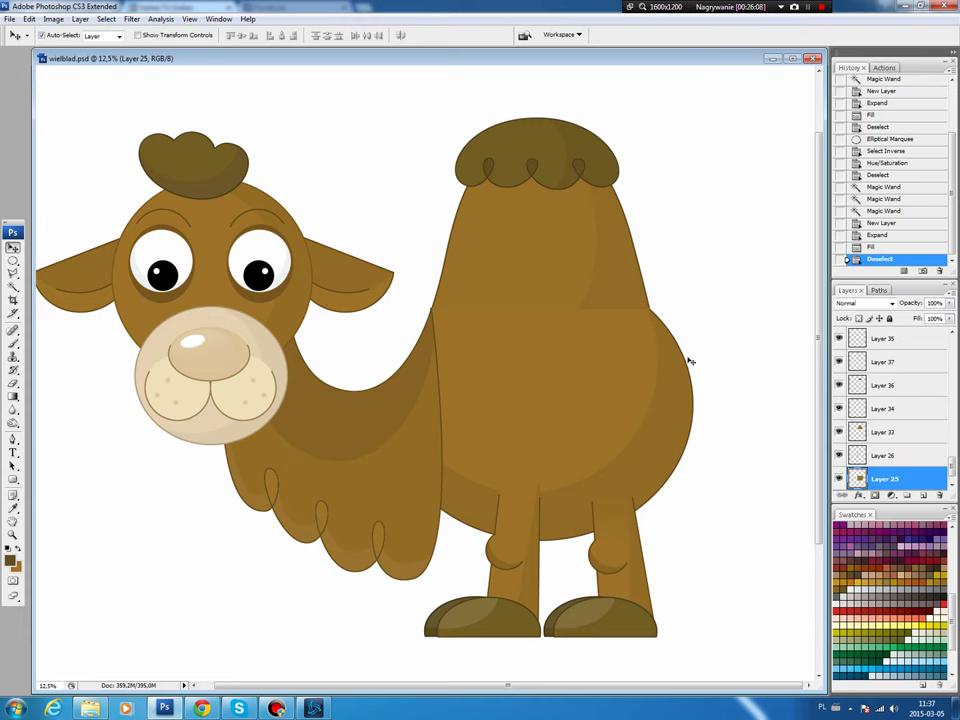
left_click(895, 457)
key("p")
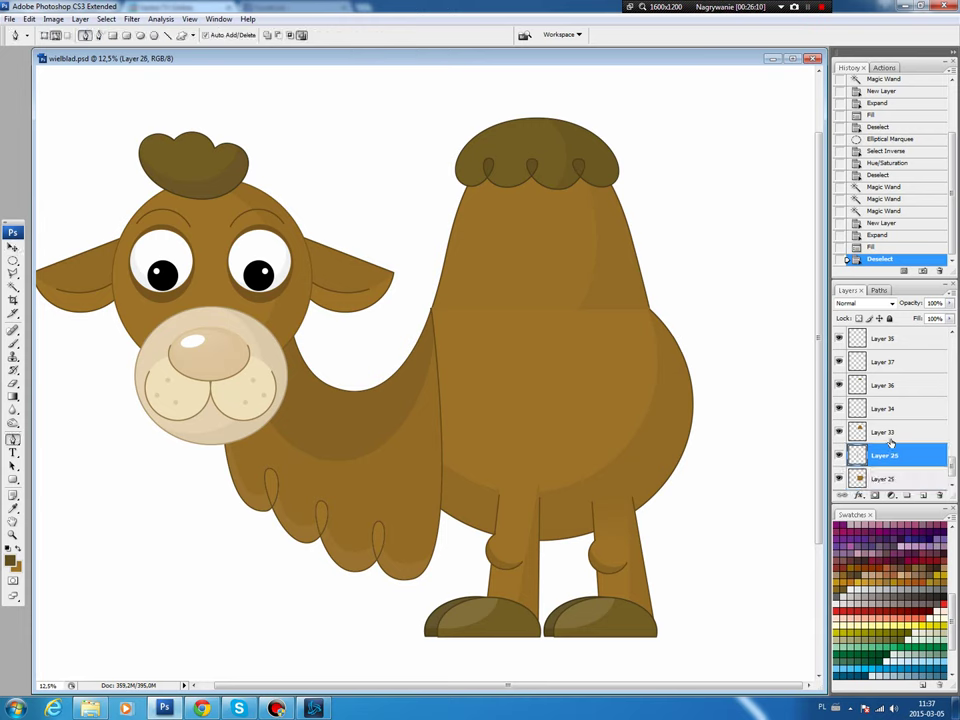
left_click(649, 313)
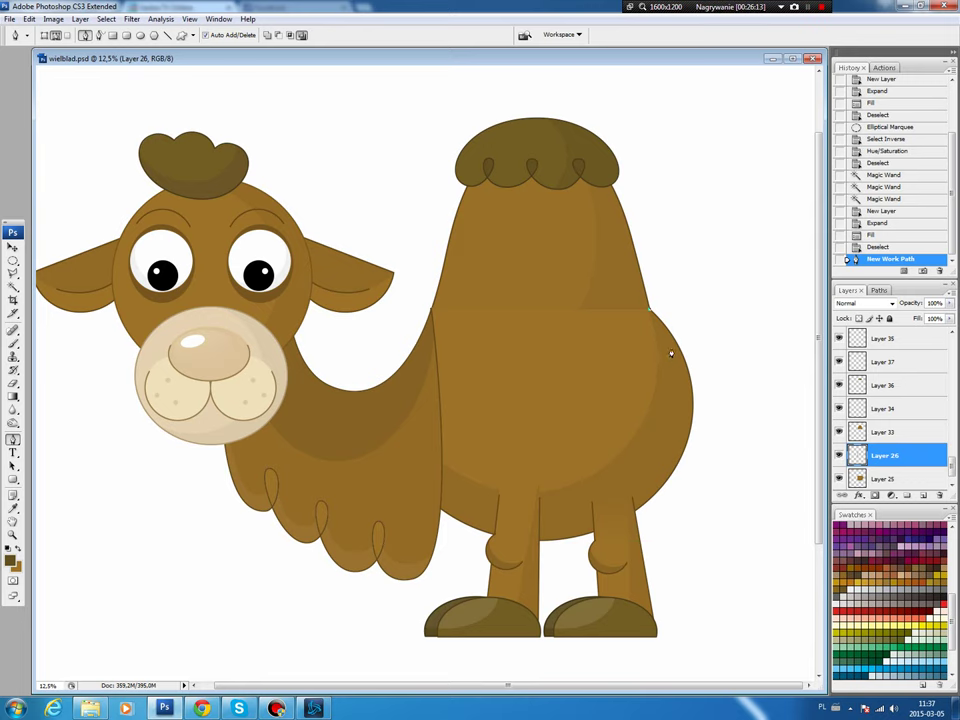
left_click(670, 349)
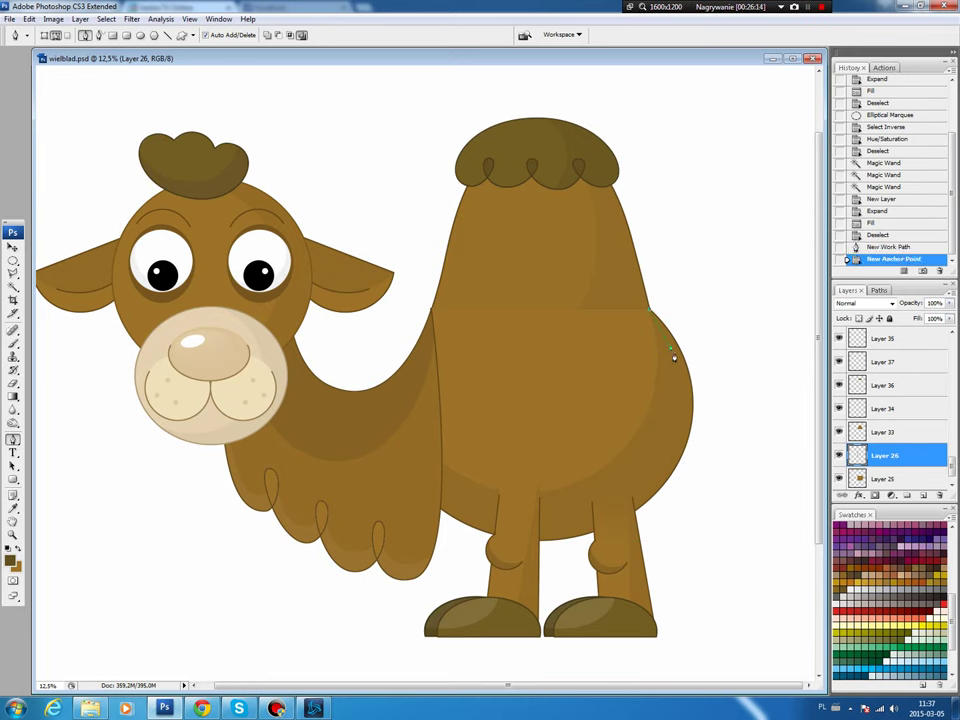
left_click(770, 451)
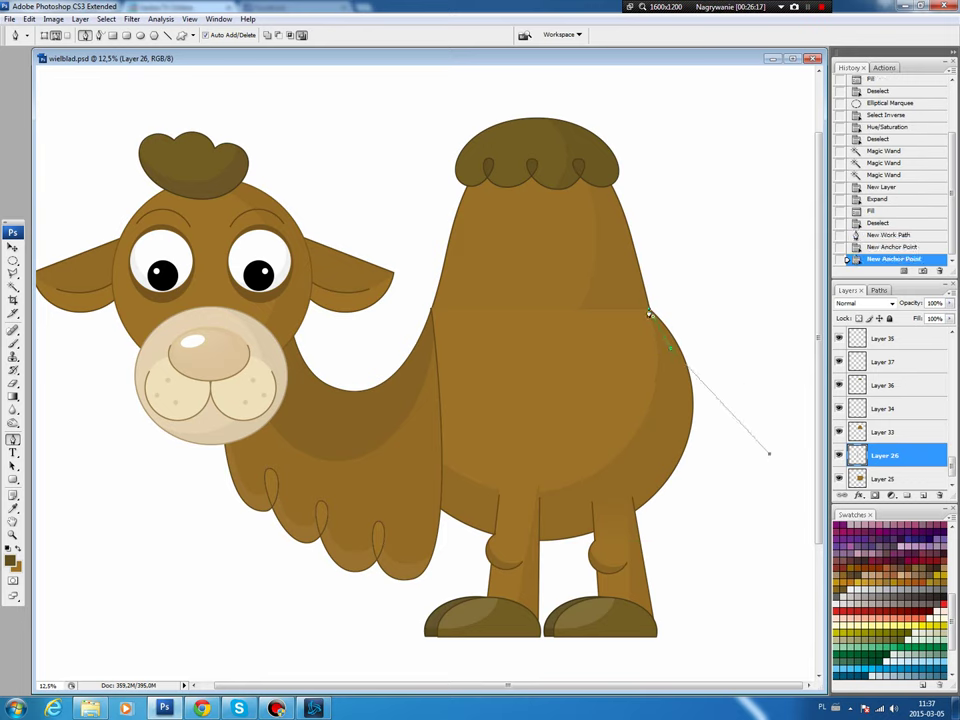
left_click(649, 313)
Bend the path into a curved crescent tail, then bring up the saved paths.
mouse_move(705, 380)
left_mouse_down()
mouse_move(737, 352)
mouse_move(702, 318)
left_mouse_up()
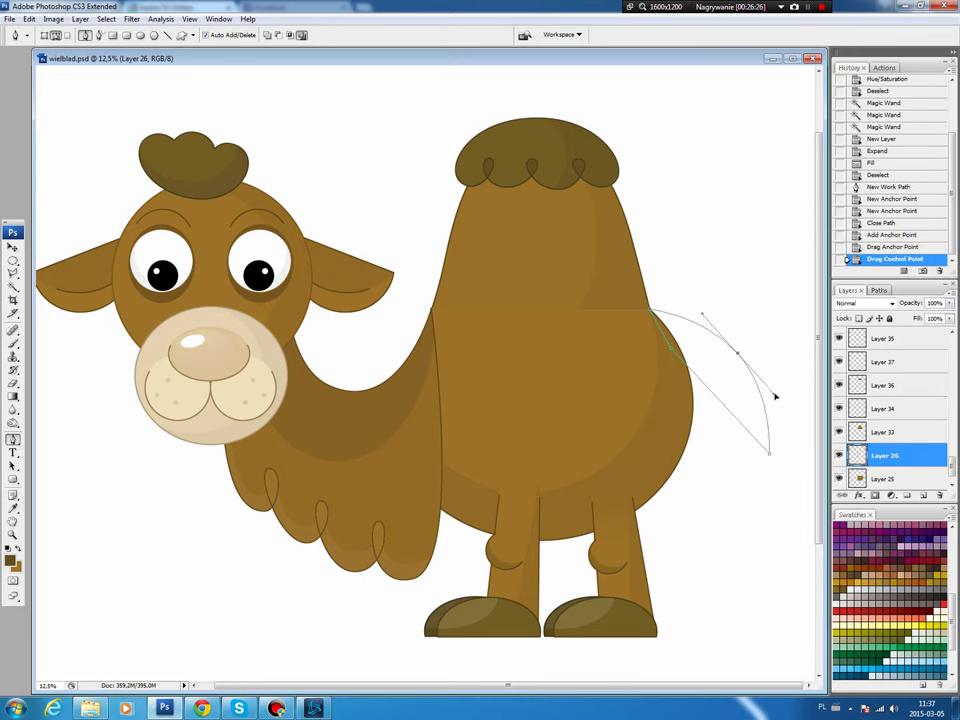
left_click_drag(773, 394, 777, 398)
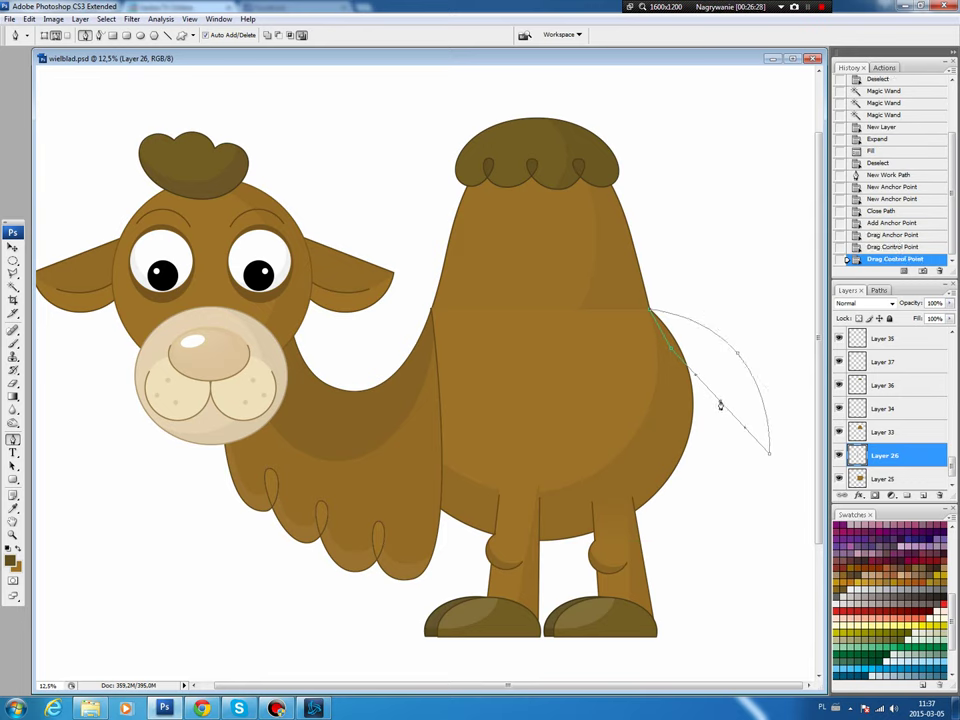
left_click(729, 394)
mouse_move(733, 387)
left_mouse_down()
mouse_move(702, 361)
mouse_move(738, 357)
left_mouse_up()
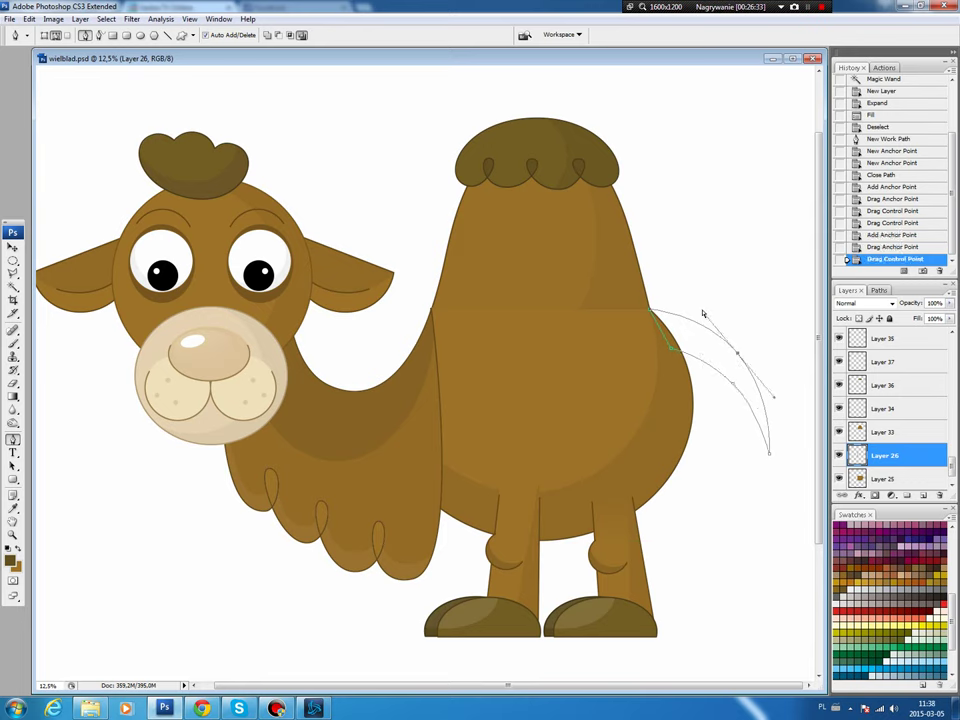
left_click_drag(702, 313, 700, 311)
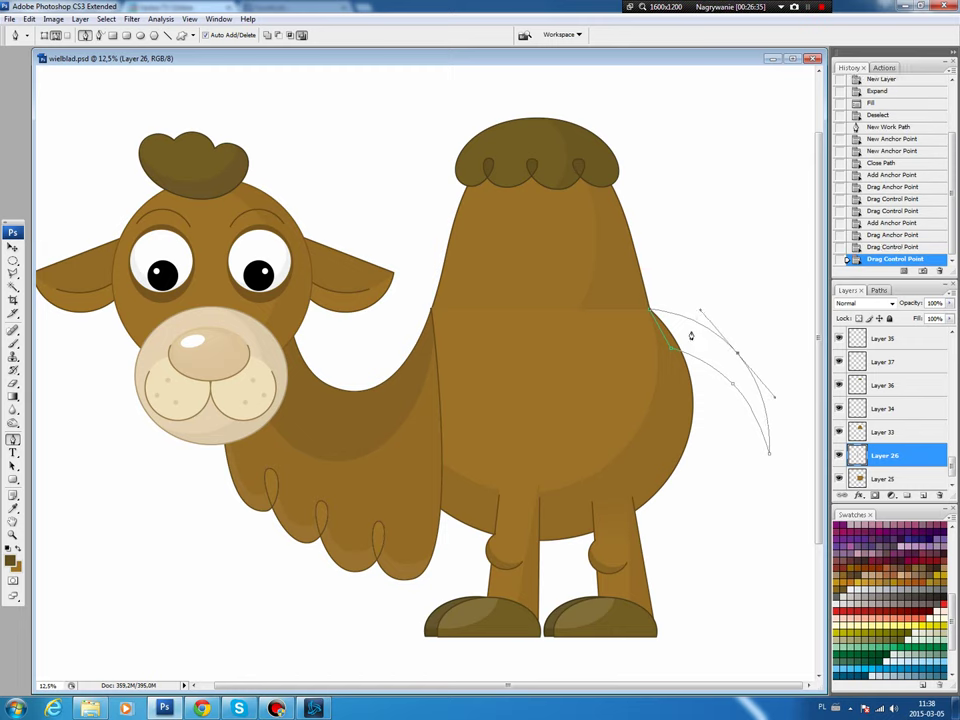
left_click(879, 290)
Fill the tail path selection with brown, then revert that fill in History.
left_click(857, 338, "ctrl")
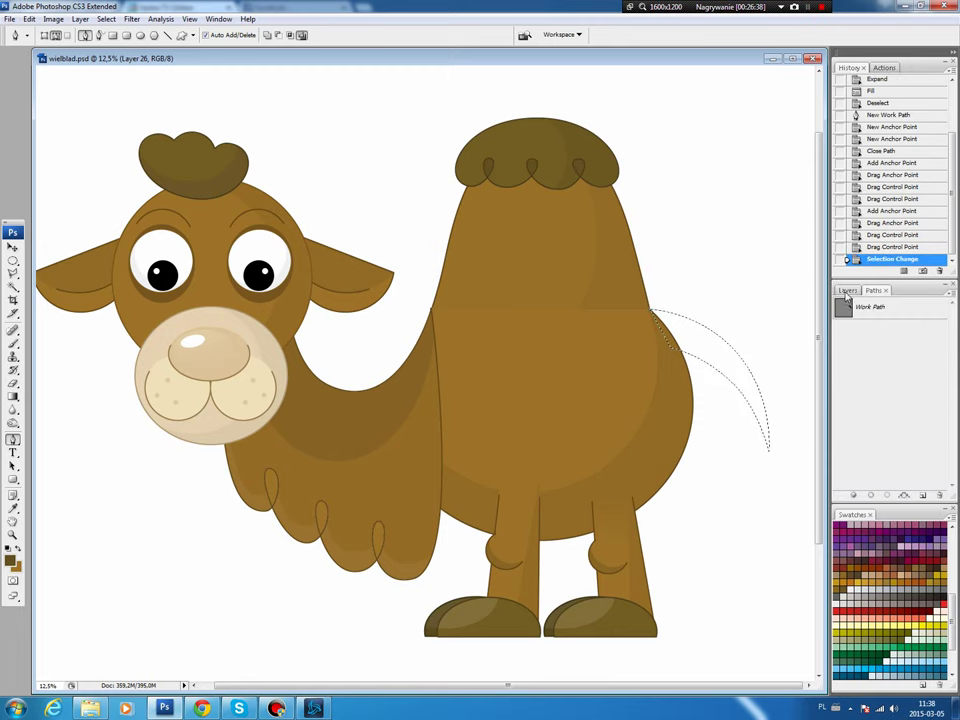
left_click(848, 290)
key("b")
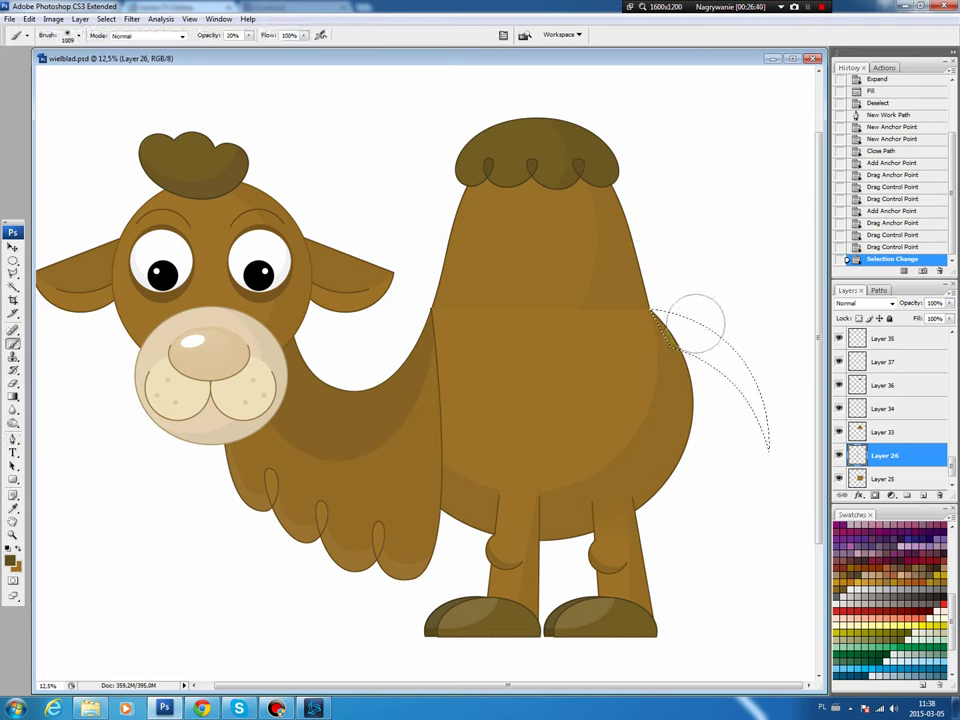
key("alt+BackSpace")
key("ctrl+d")
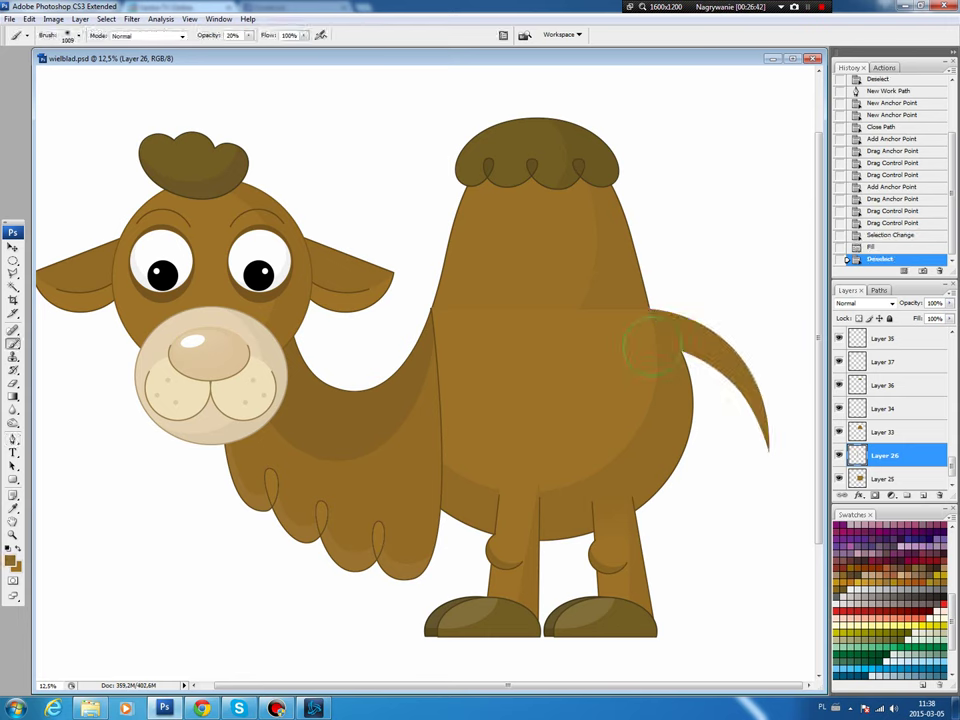
key("v")
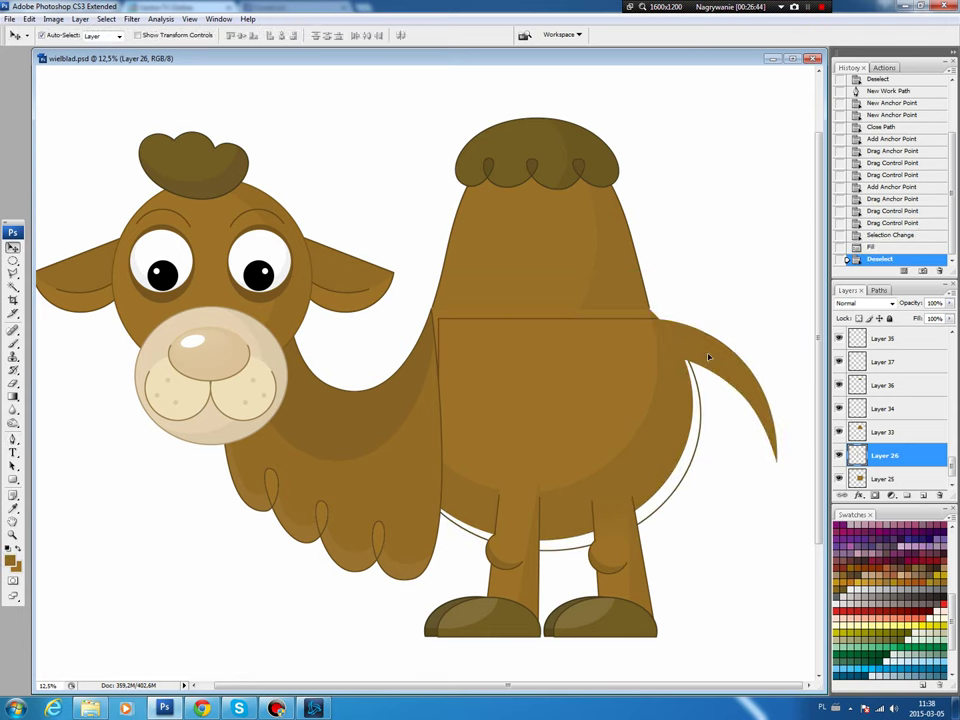
left_click(878, 235)
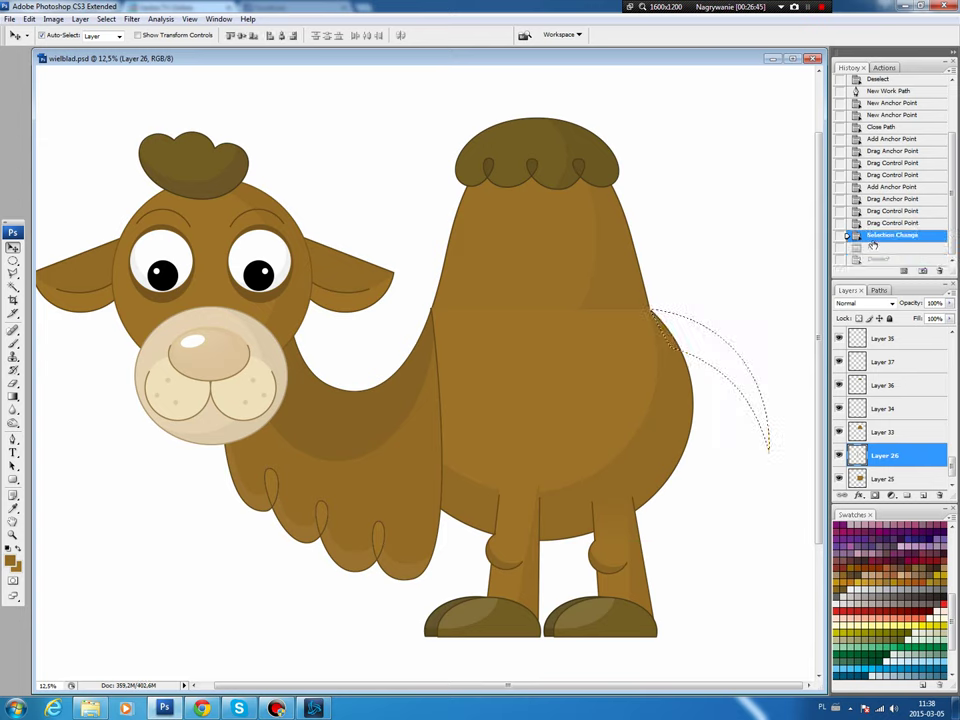
Fill the tail selection with brown on a new layer and shift it slightly down-right.
left_click(923, 496)
key("alt+BackSpace")
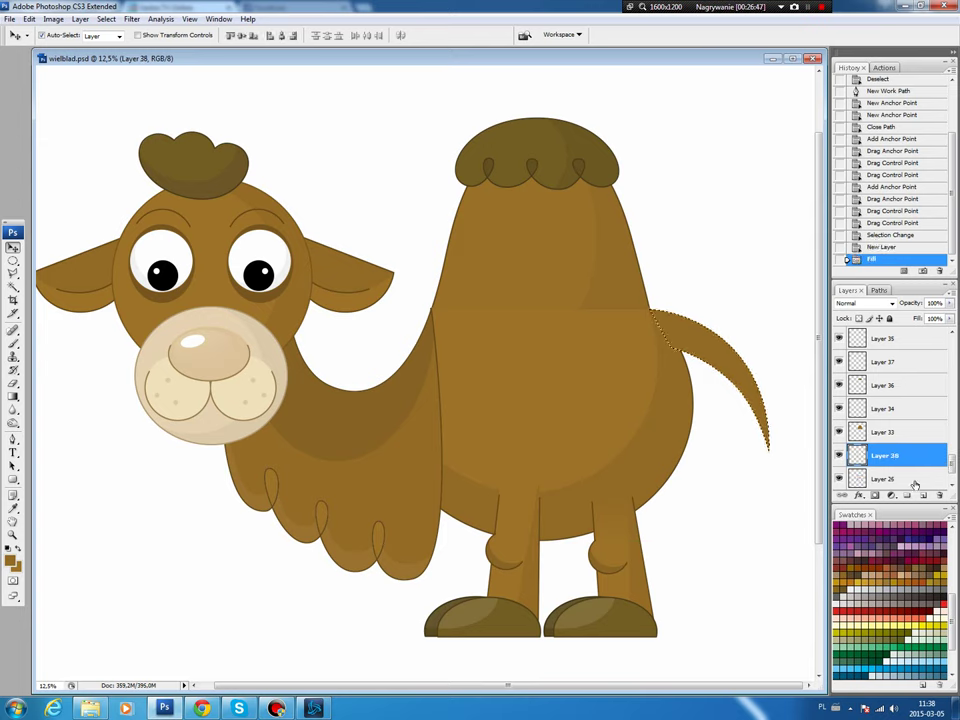
key("ctrl+d")
left_click_drag(694, 340, 696, 350)
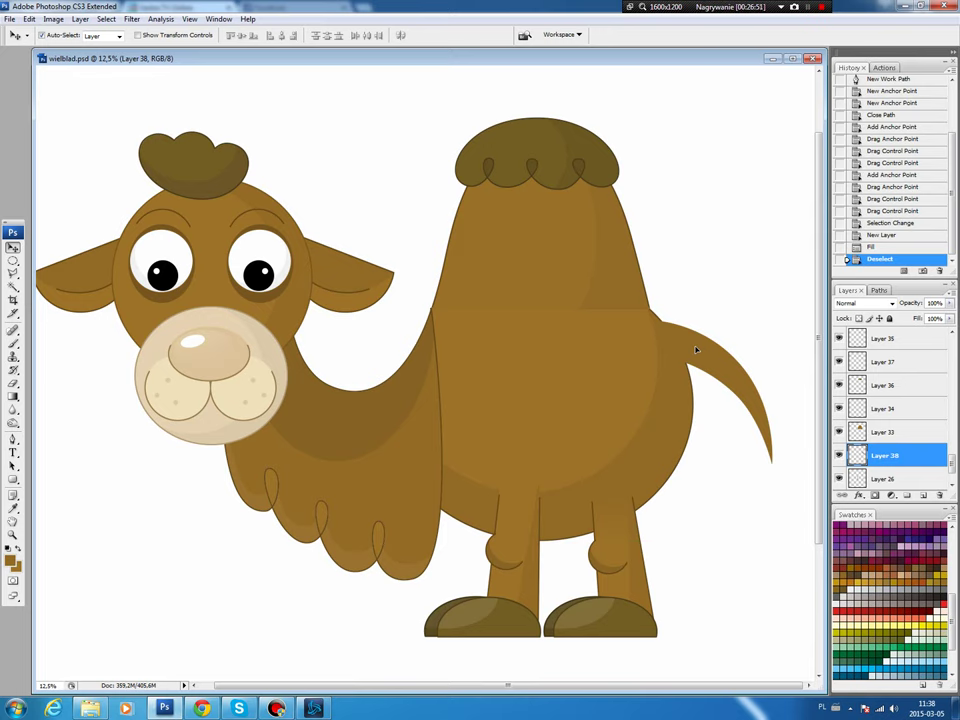
Rotate the tail with Free Transform so it hangs down against the rump.
key("ctrl+t")
left_click_drag(743, 289, 762, 313)
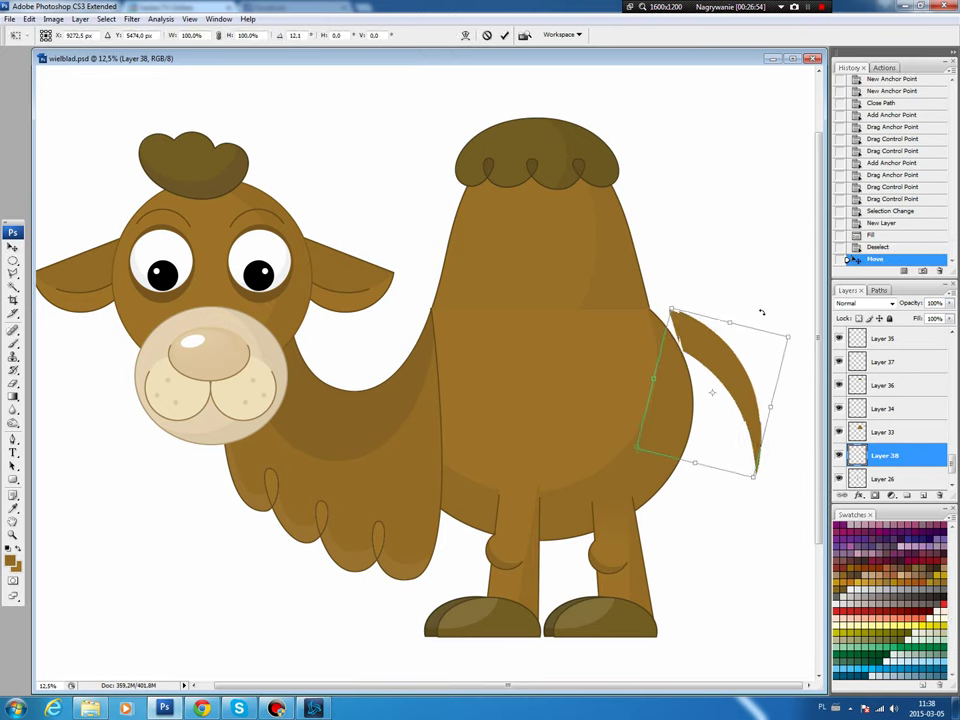
left_click_drag(735, 360, 724, 373)
key("Return")
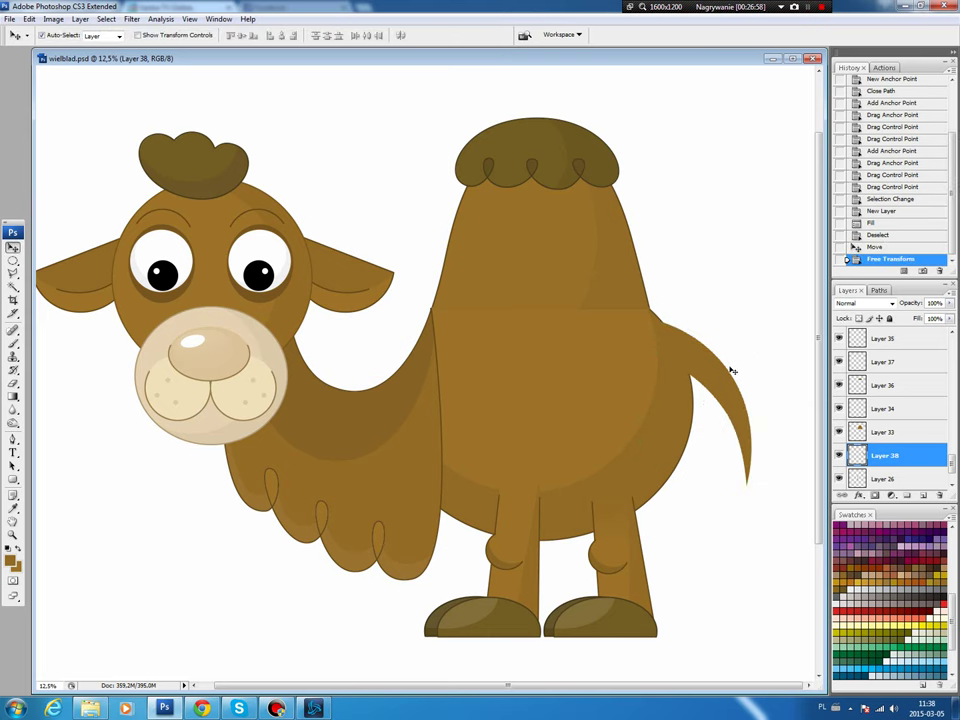
key("b")
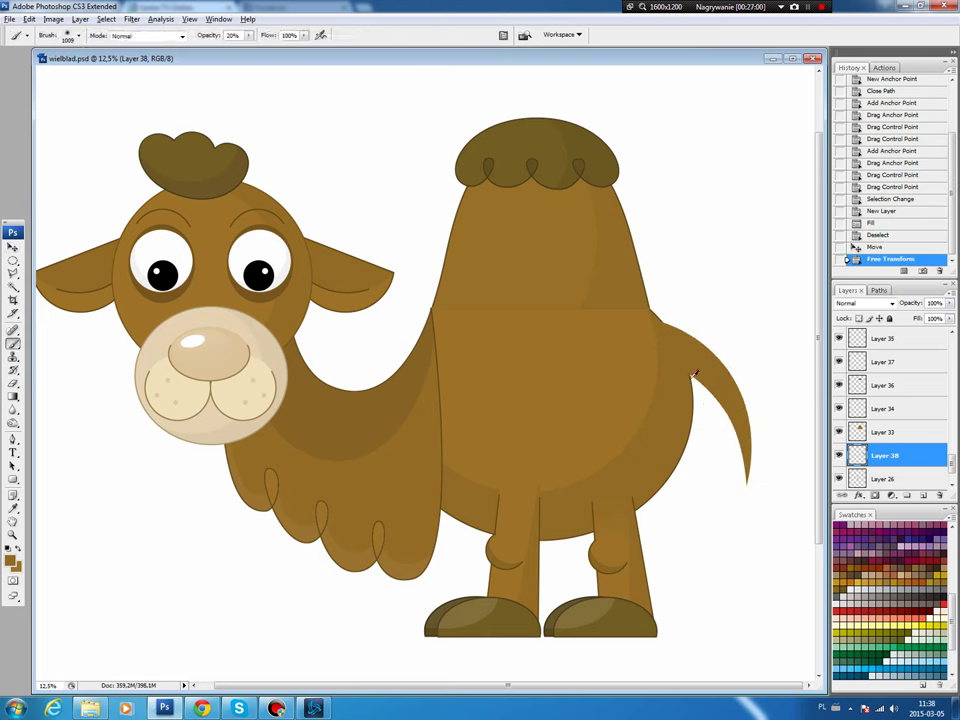
Stroke the loaded tail shape with a thin dark outline on a new layer.
left_click(857, 455, "ctrl")
left_click(924, 495)
left_click(29, 19)
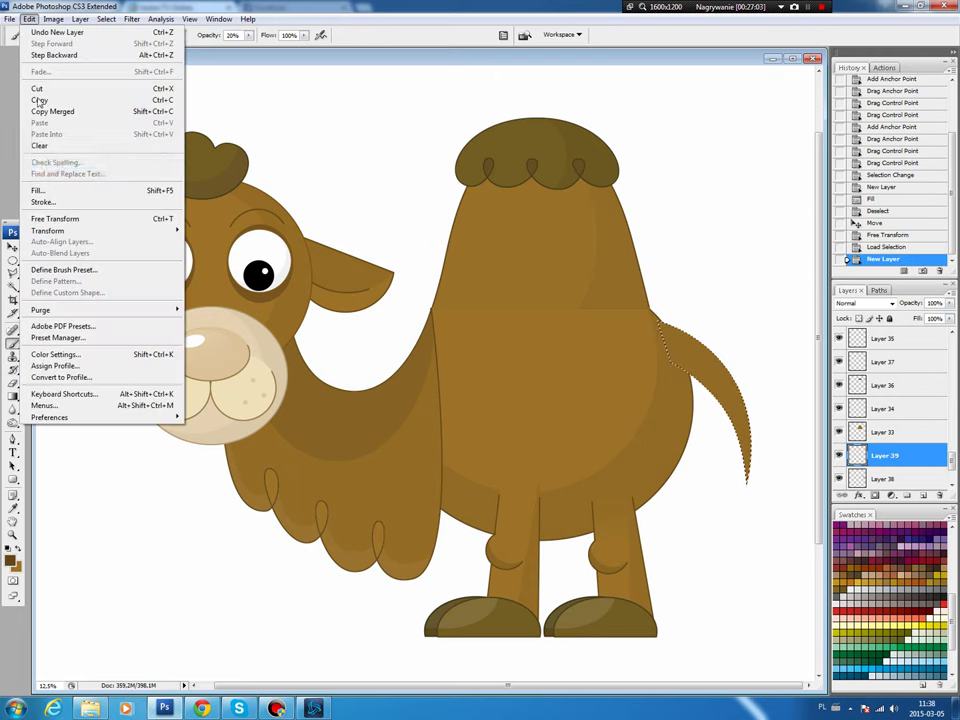
left_click(42, 201)
key("Return")
key("ctrl+d")
Delete the outline where the tail joins the body using a polygonal lasso selection.
key("l")
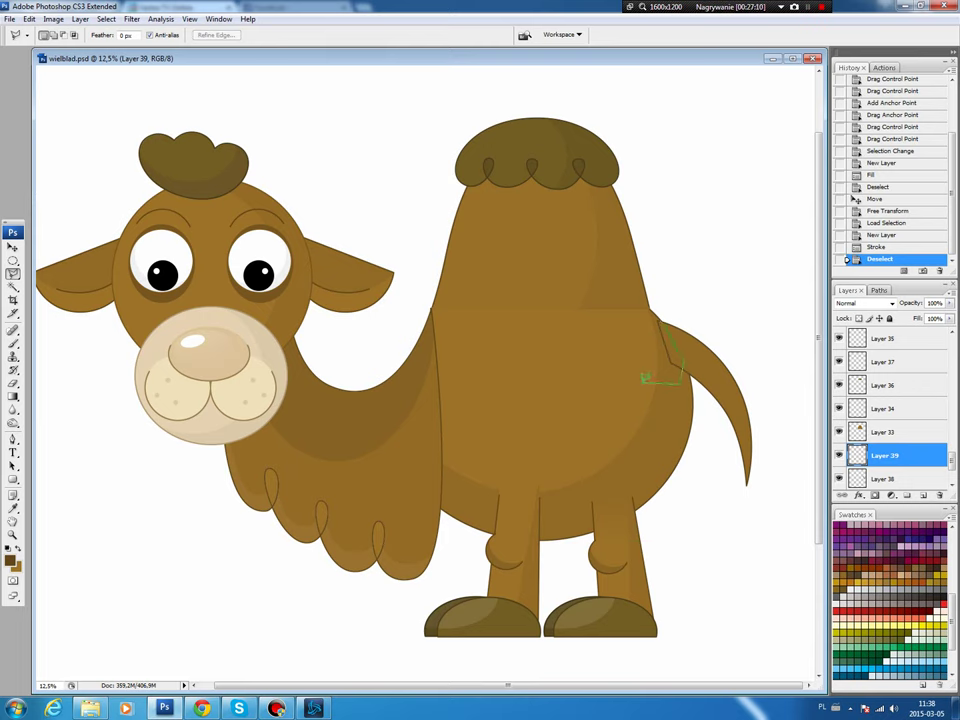
left_click(652, 312)
key("Delete")
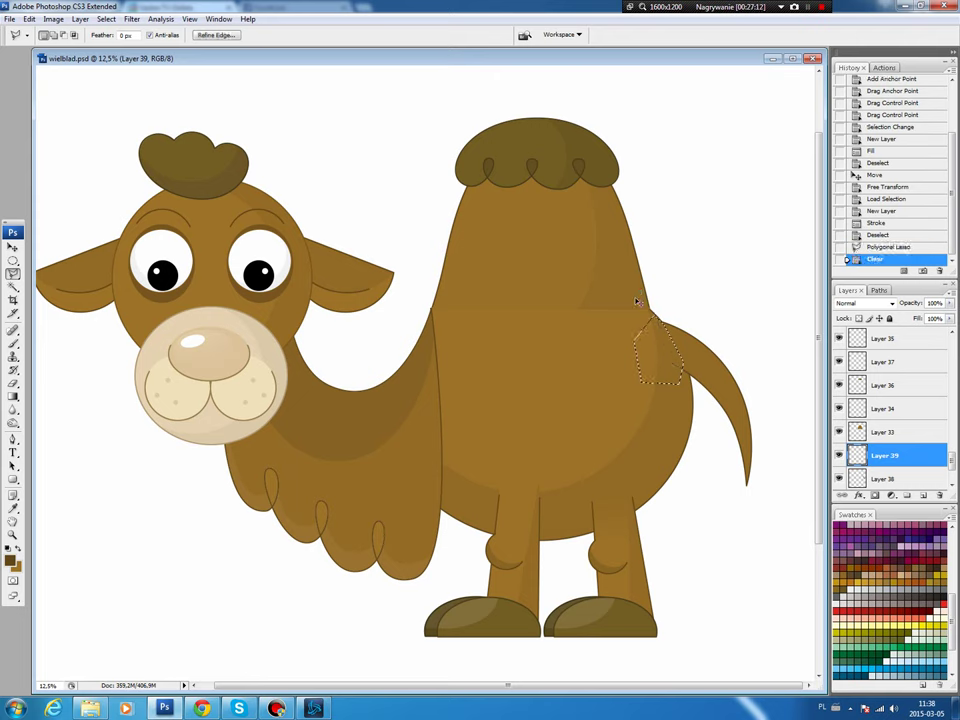
key("ctrl+d")
key("v")
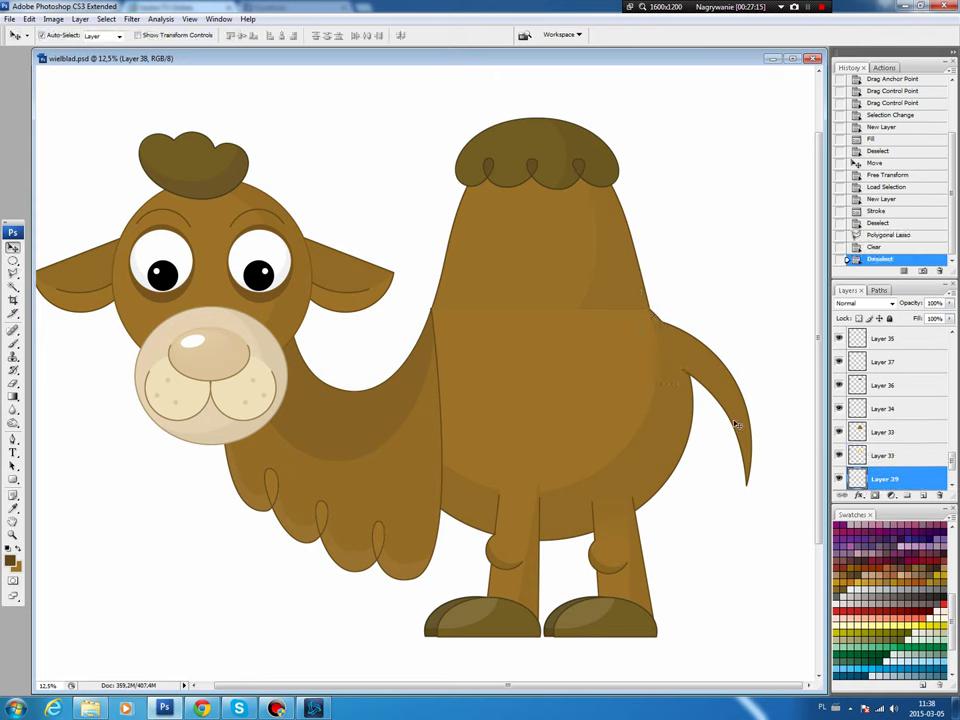
double_click(886, 455)
key("p")
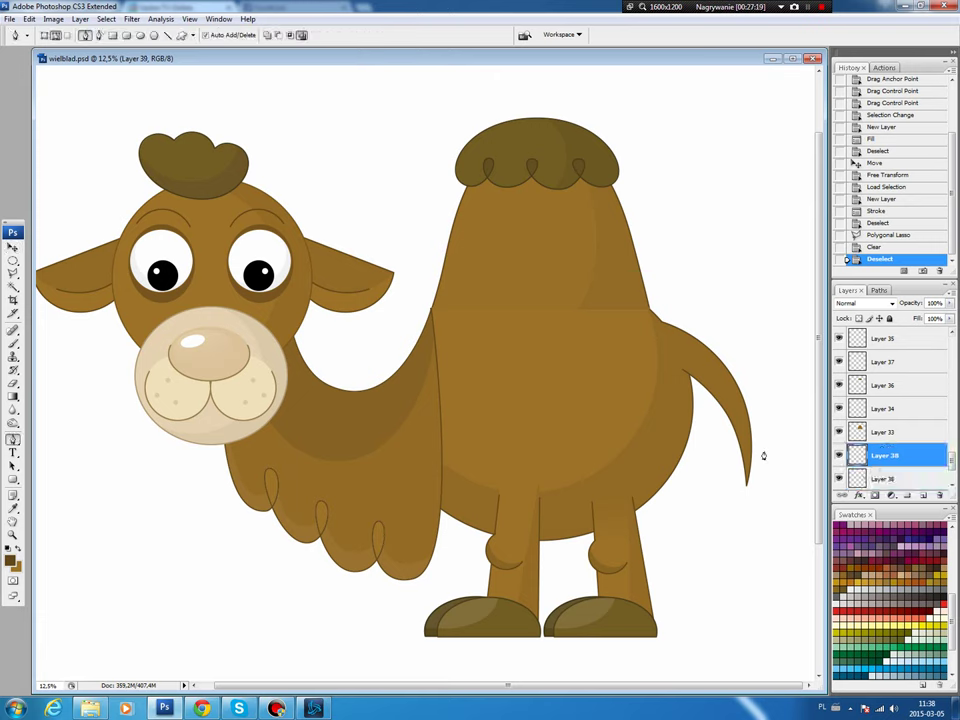
key("m")
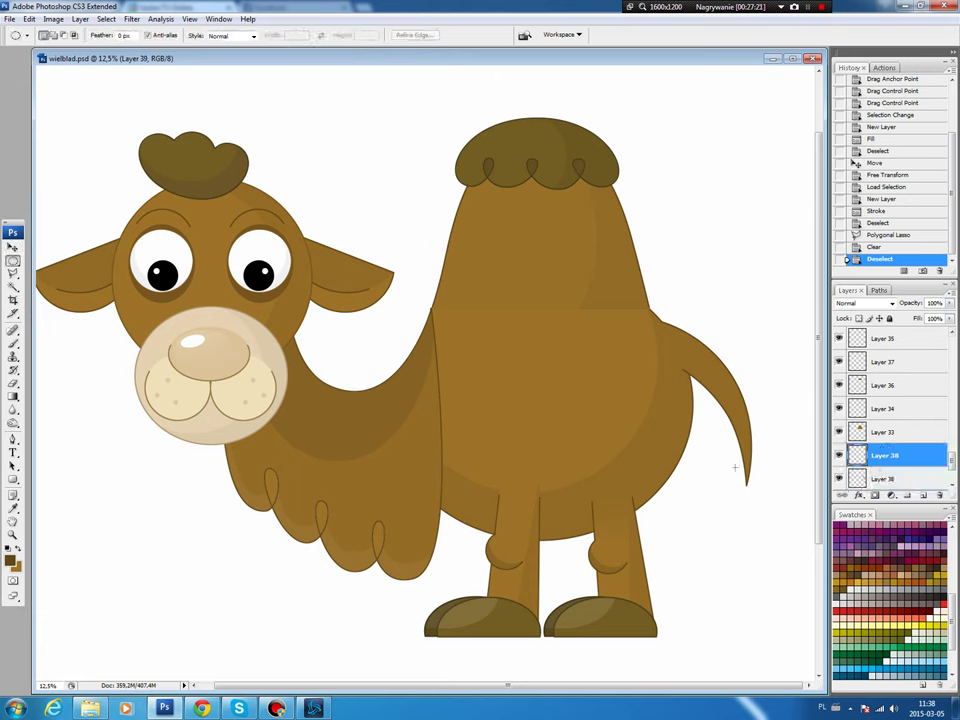
Fill an oval at the tail tip with dark brown on a new layer.
left_click_drag(753, 497, 753, 494)
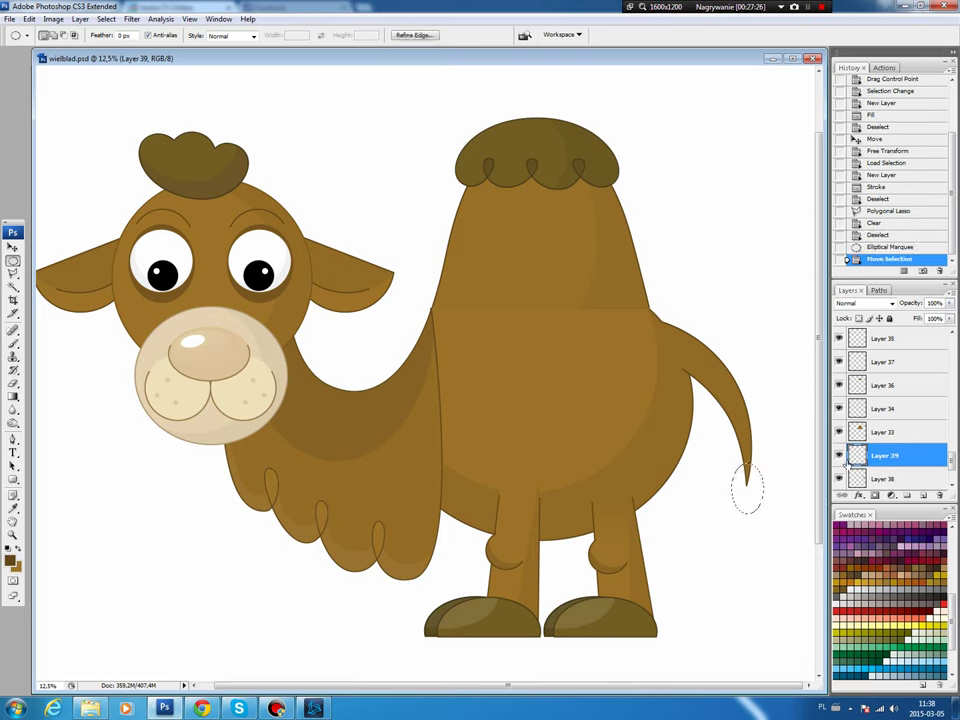
key("ctrl+shift+alt+n")
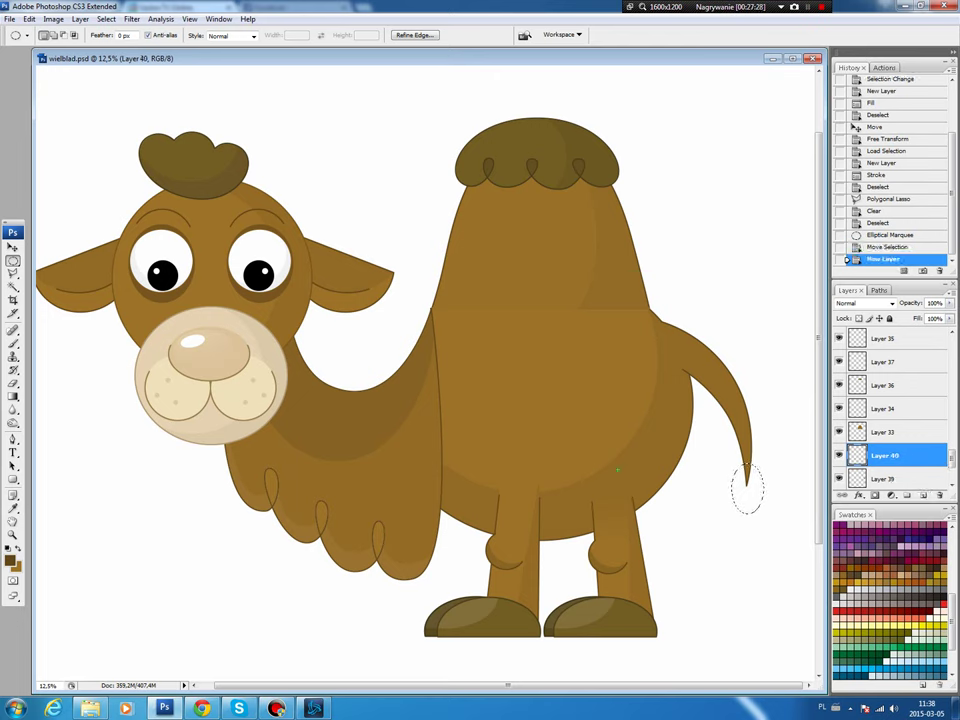
key("b")
key("alt+BackSpace")
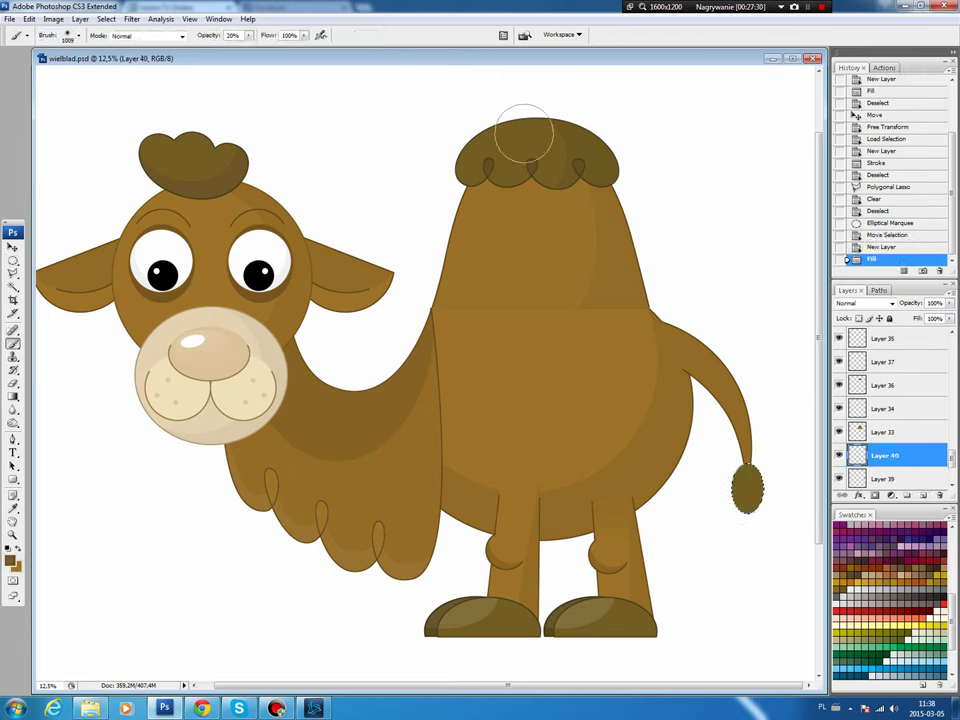
key("ctrl+d")
key("v")
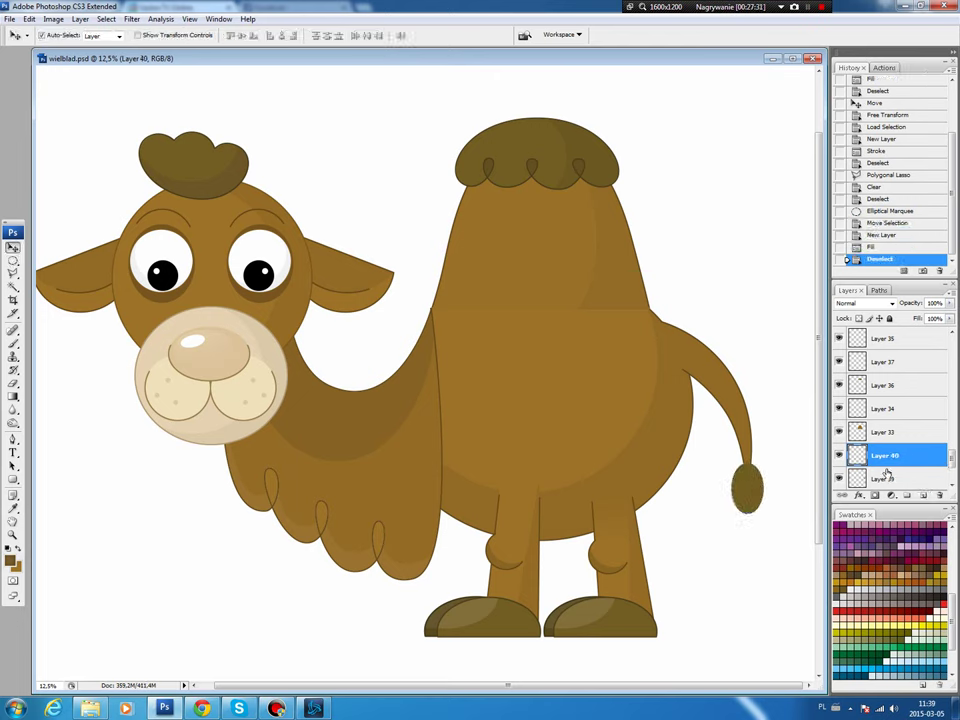
Move the tuft layer beneath the tail layers and nudge it onto the tail tip.
left_click_drag(888, 470, 833, 453)
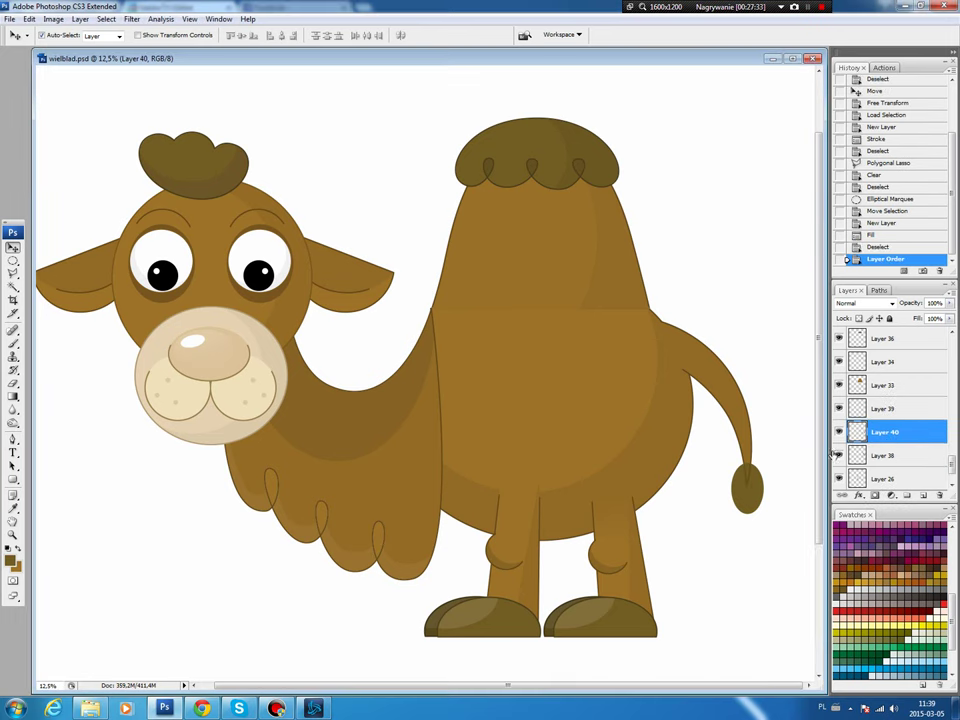
left_click_drag(916, 438, 857, 458)
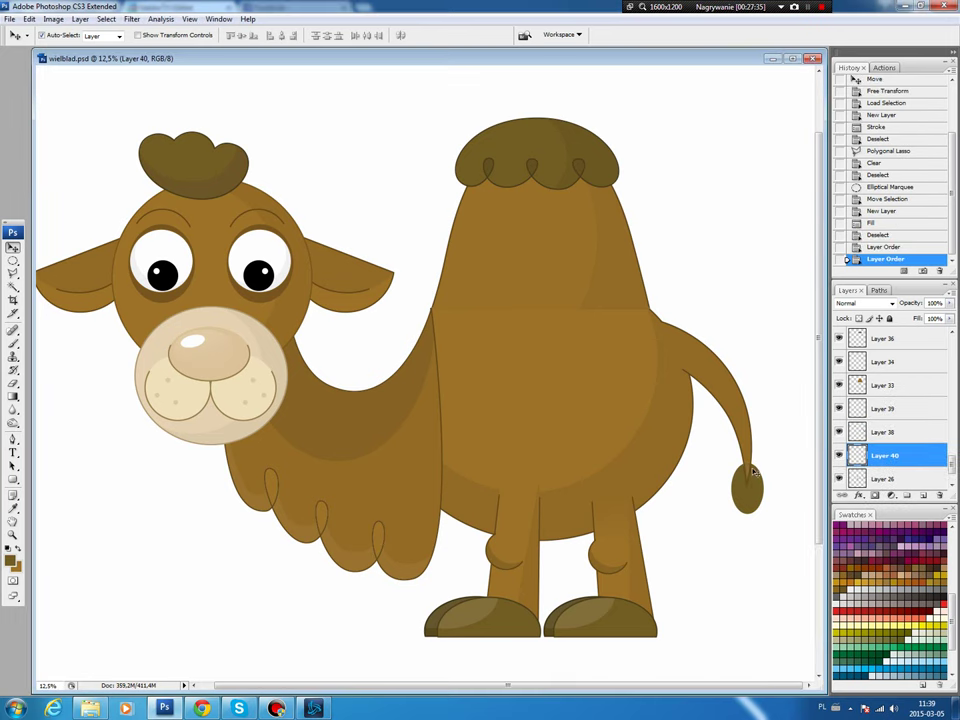
left_click_drag(747, 504, 740, 491)
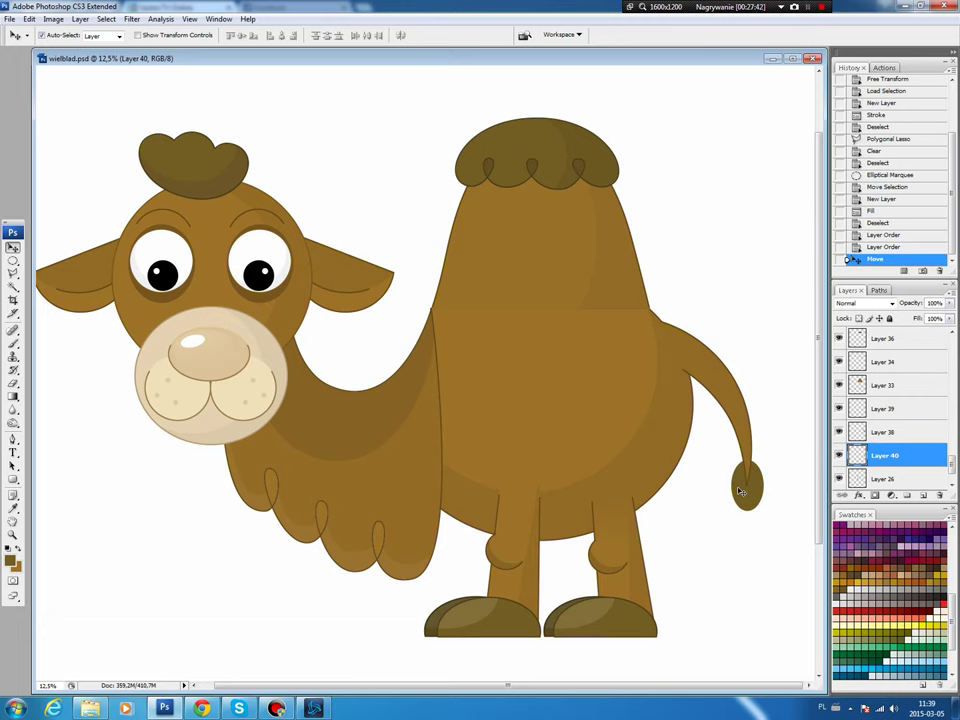
key("m")
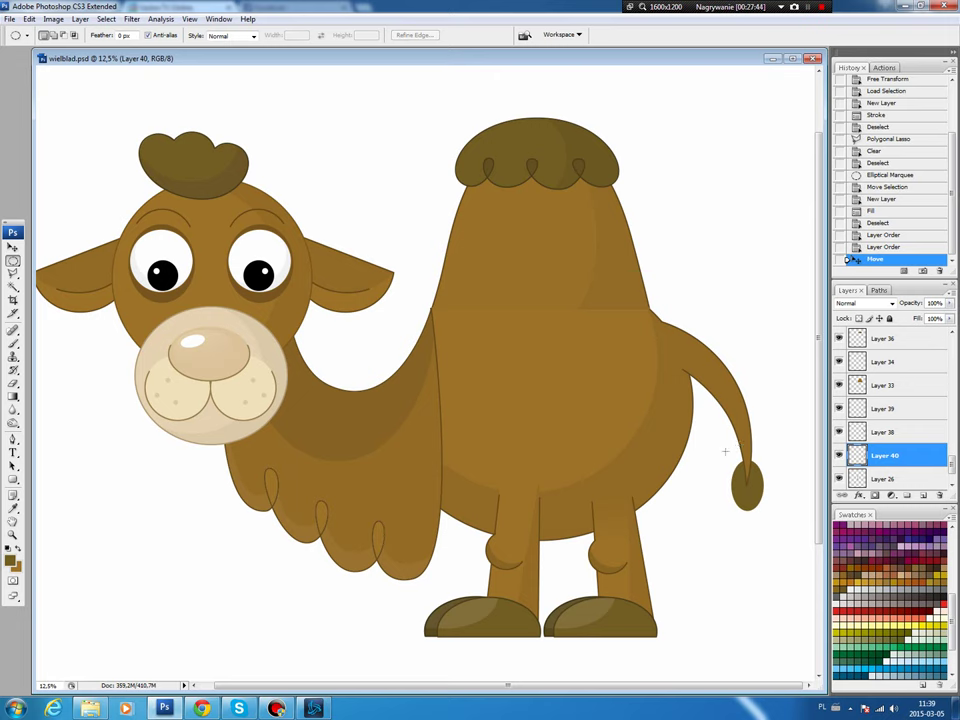
left_click_drag(723, 453, 761, 509)
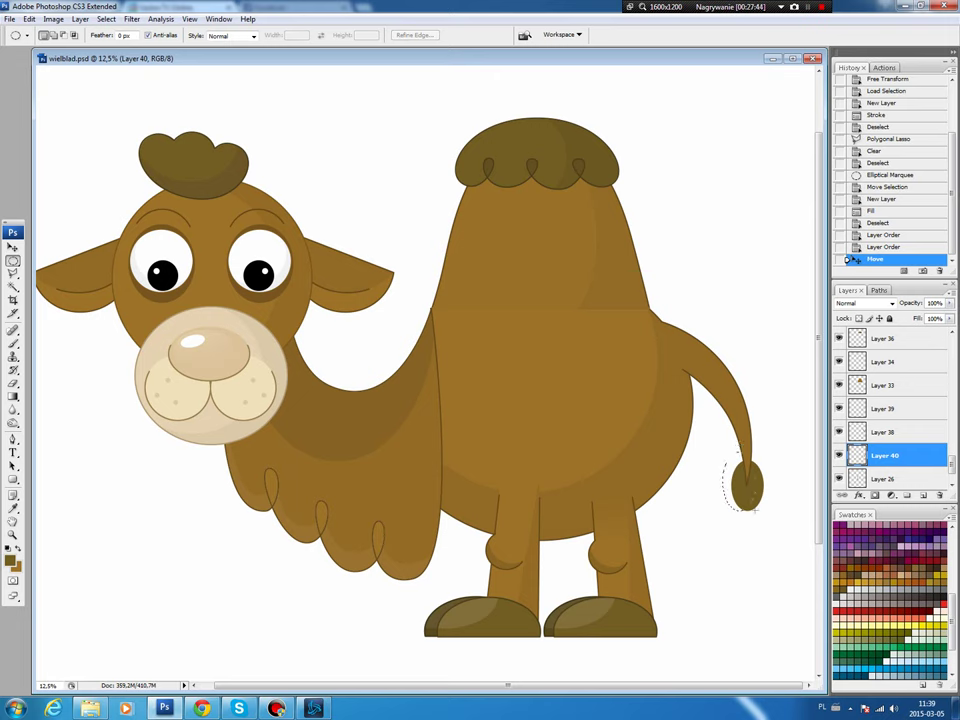
Invert the selection and lower the tuft's lightness with Hue/Saturation.
left_click(106, 19)
left_click(104, 64)
key("ctrl+u")
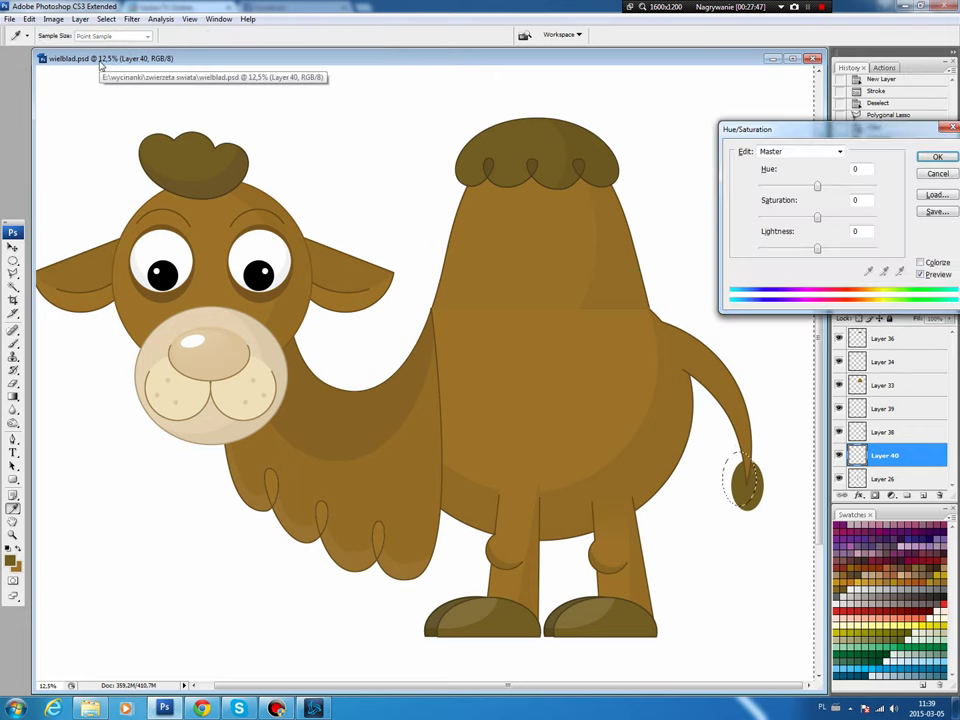
left_click(817, 250)
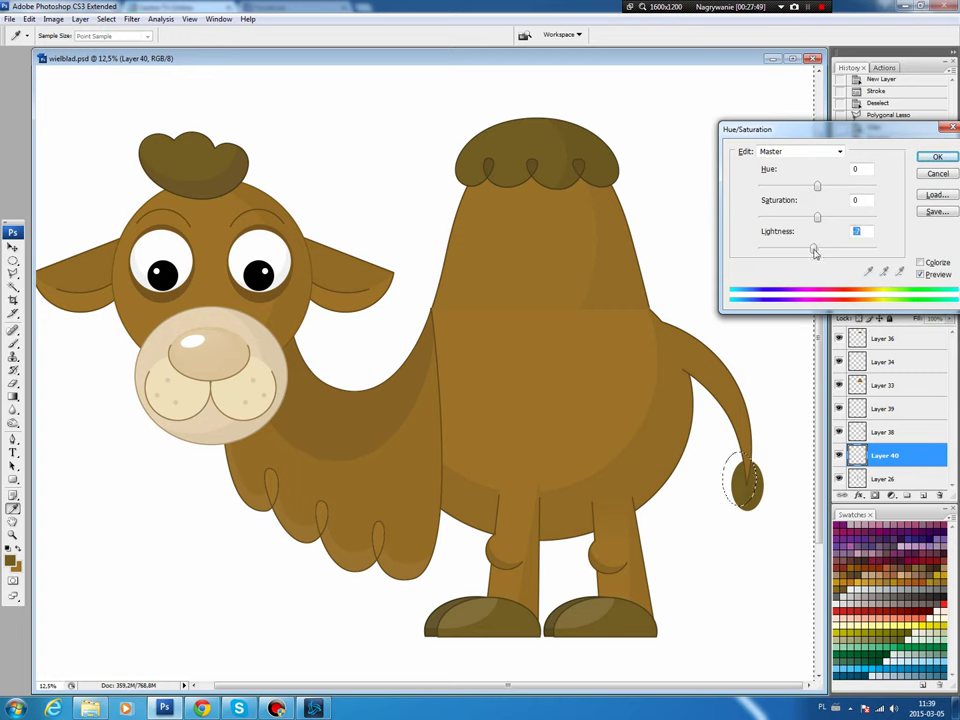
left_click(936, 157)
key("ctrl+d")
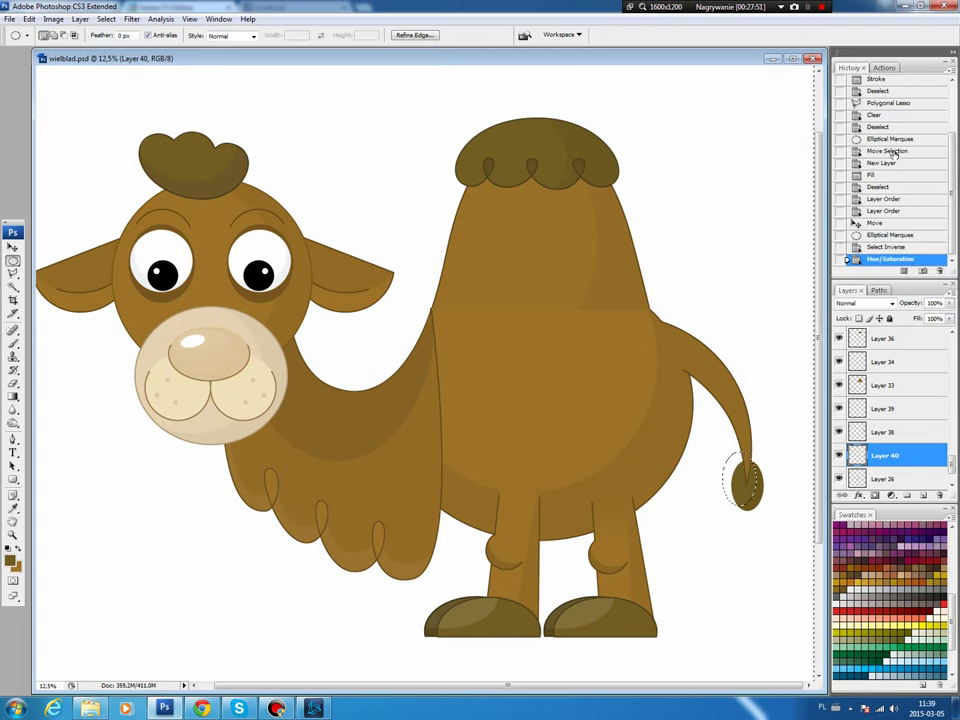
key("b")
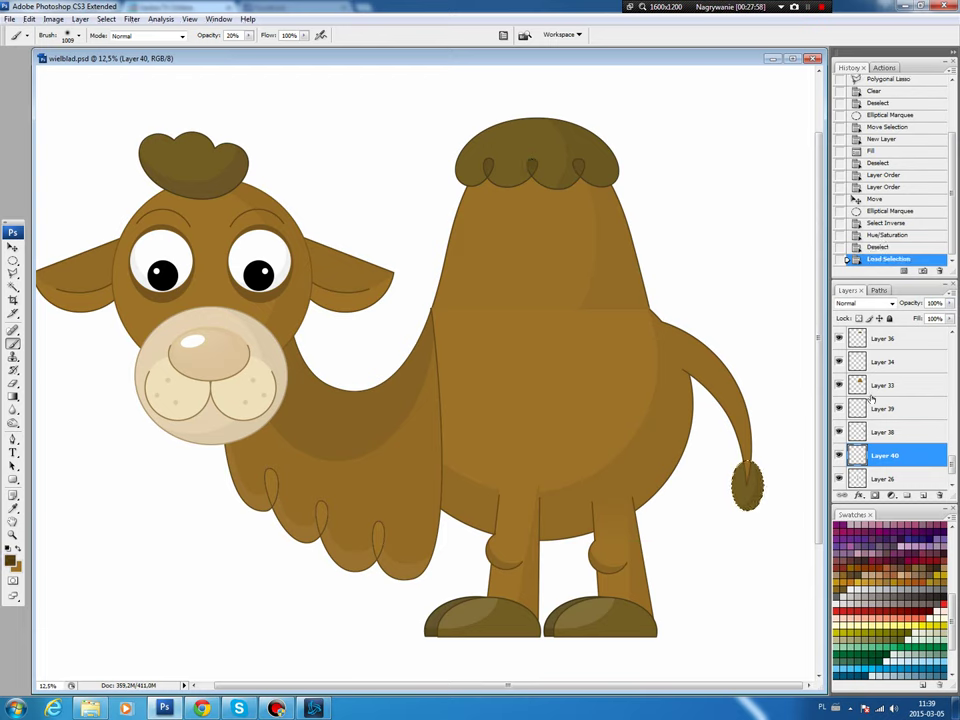
Stroke the tuft with a dark brown outline on a new layer, then pick the front leg.
left_click(857, 455, "ctrl")
key("ctrl+shift+alt+n")
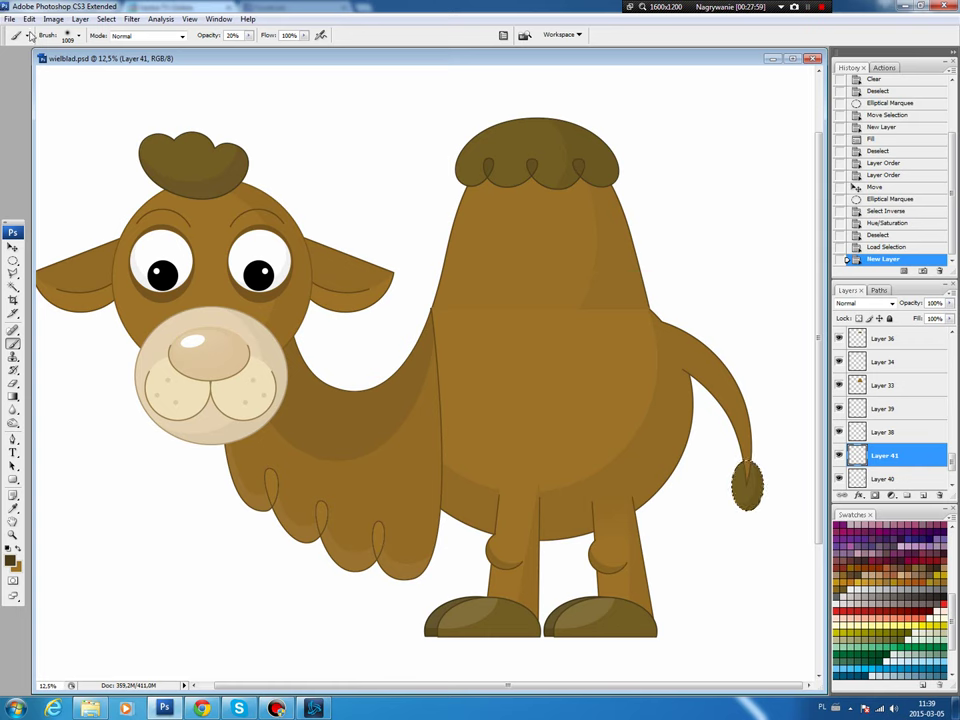
left_click(29, 18)
left_click(60, 203)
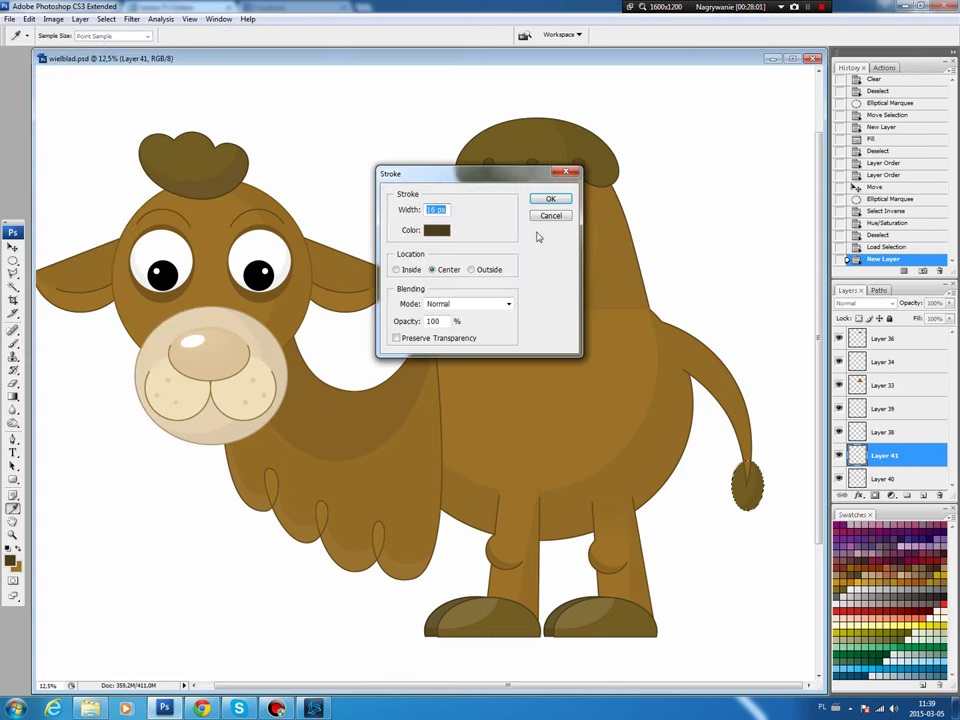
left_click(547, 199)
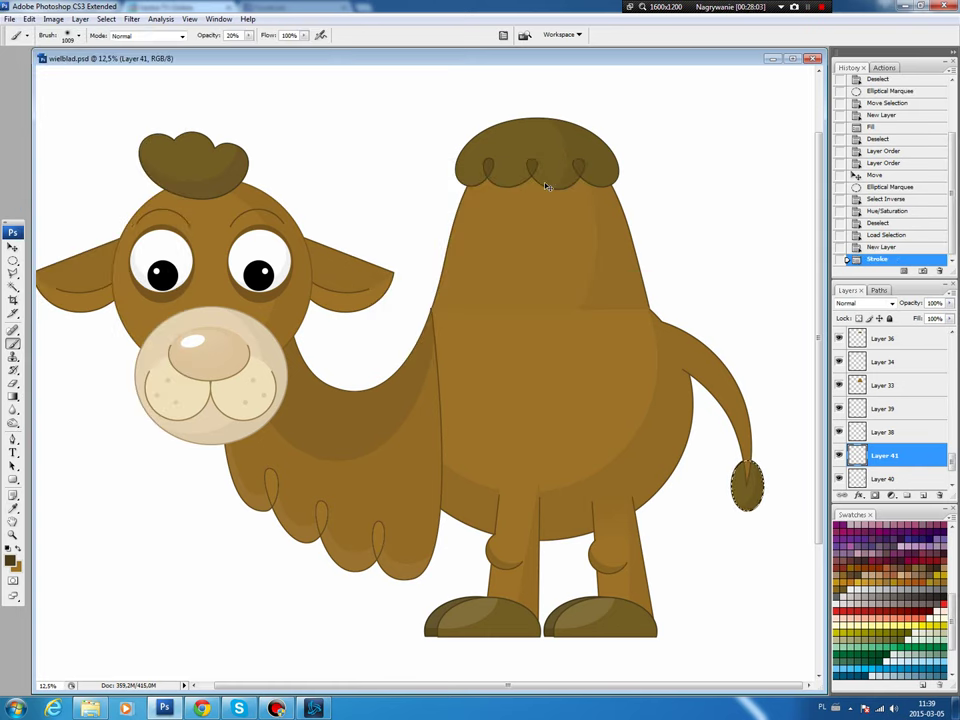
key("ctrl+d")
key("v")
left_click_drag(456, 324, 482, 327)
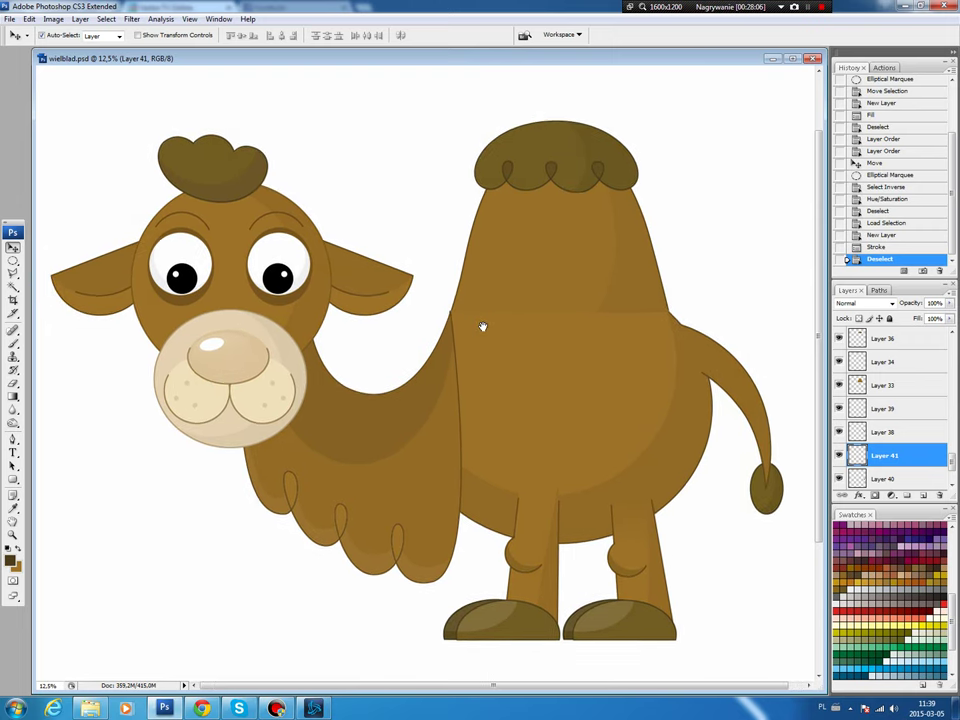
left_click(550, 553)
left_click_drag(947, 426, 841, 405)
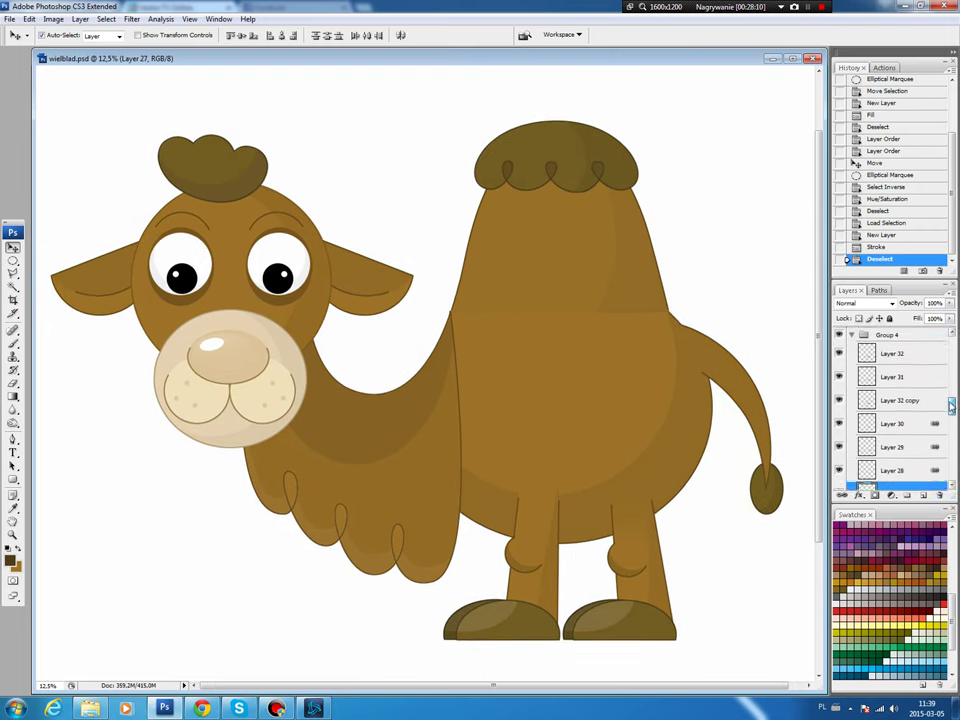
Duplicate front leg Group 4, shift it left, merge it and move it lower in the stack.
left_click(851, 401)
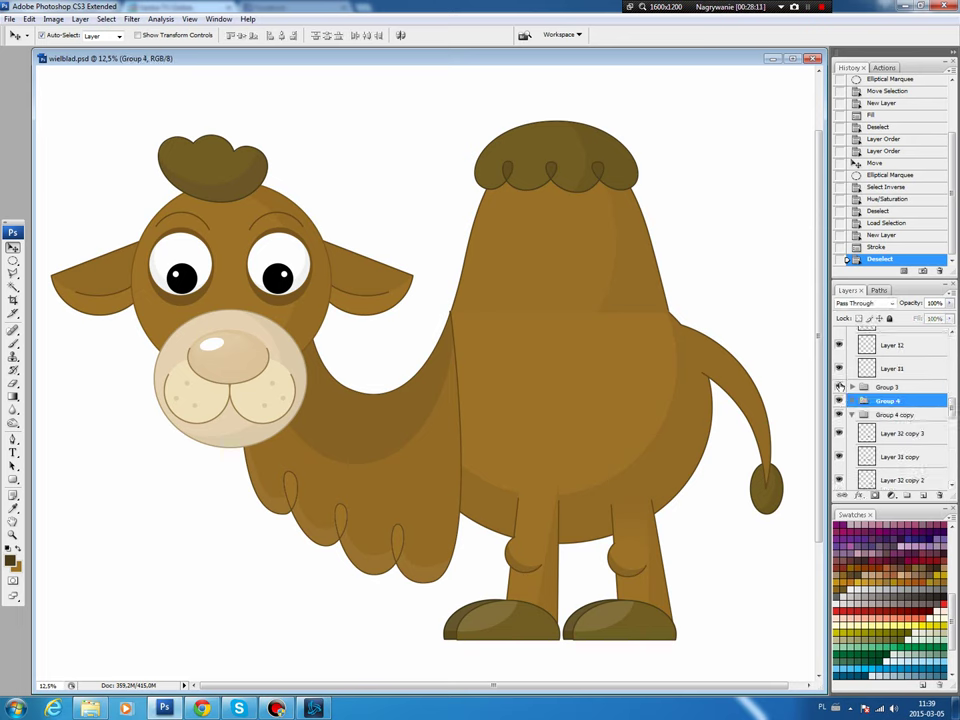
key("ctrl+j")
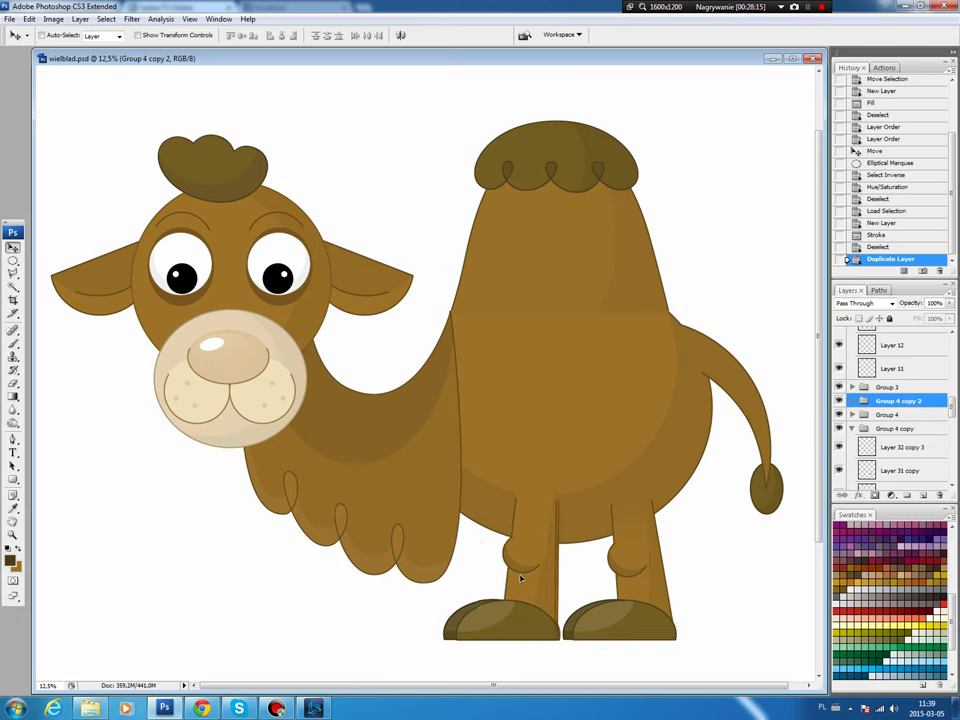
left_click_drag(521, 574, 470, 574)
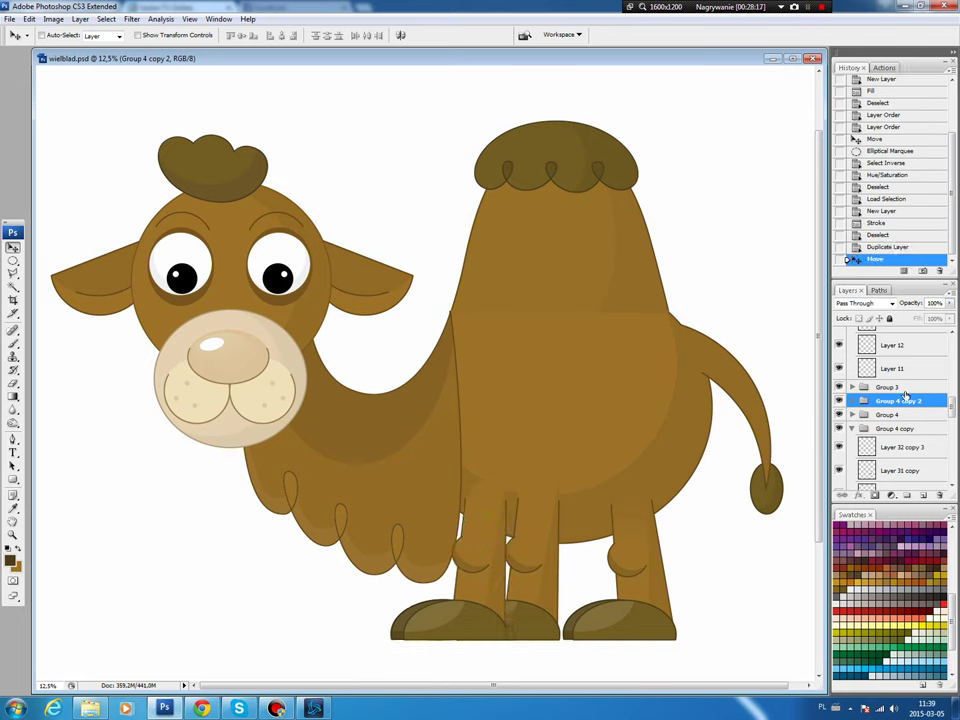
right_click(906, 404)
left_click(891, 573)
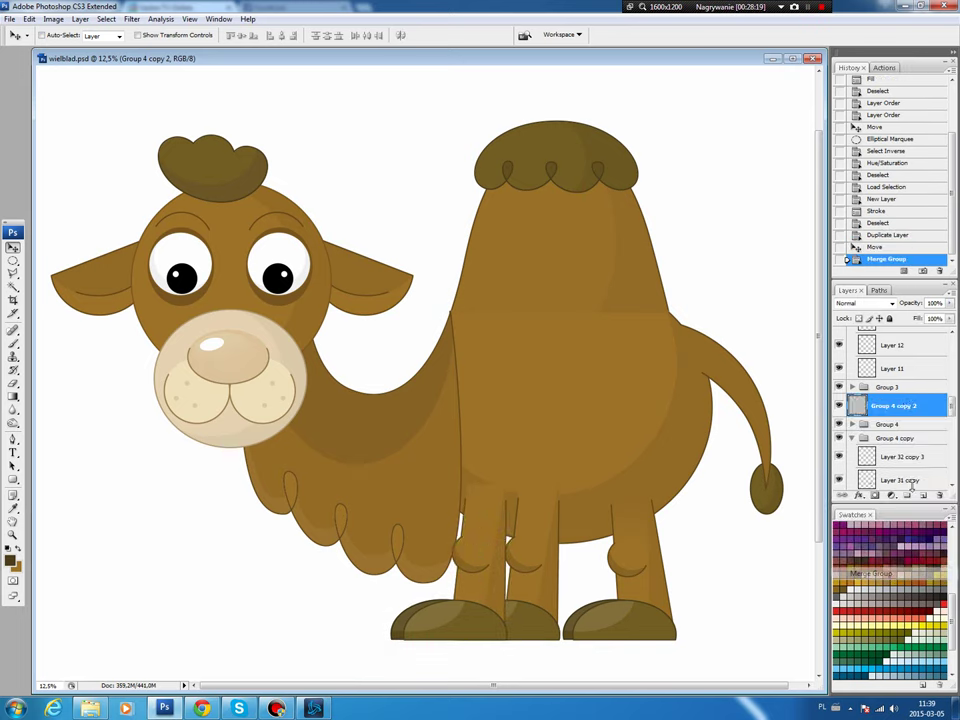
left_click_drag(908, 527, 905, 467)
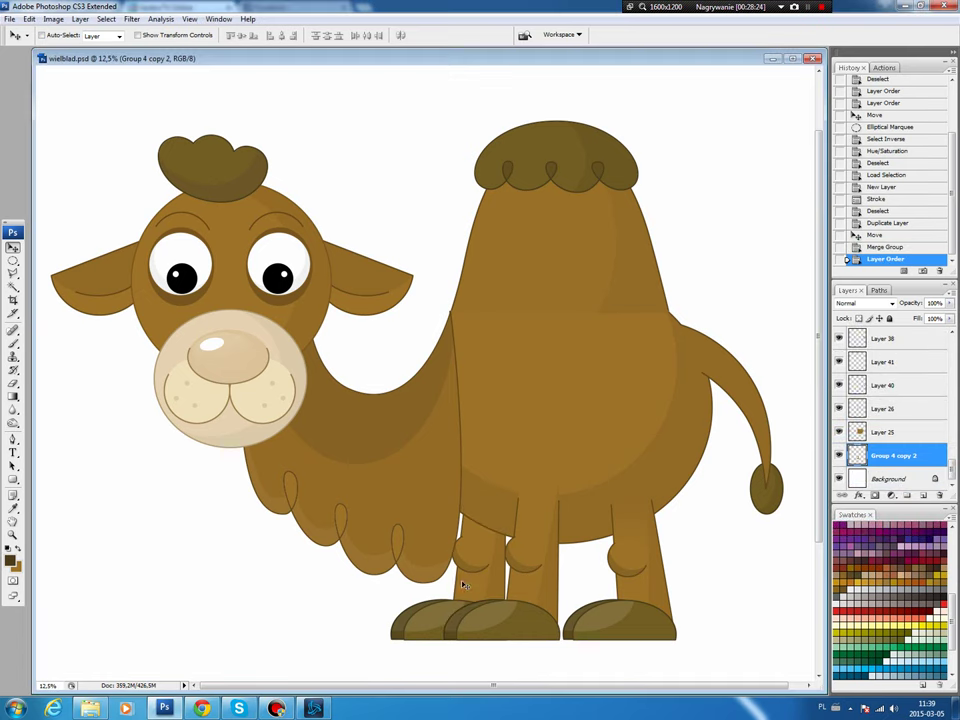
left_click_drag(463, 592, 482, 586)
Darken the leg copy with Hue/Saturation lightness -9, then duplicate the rear leg group.
key("ctrl+u")
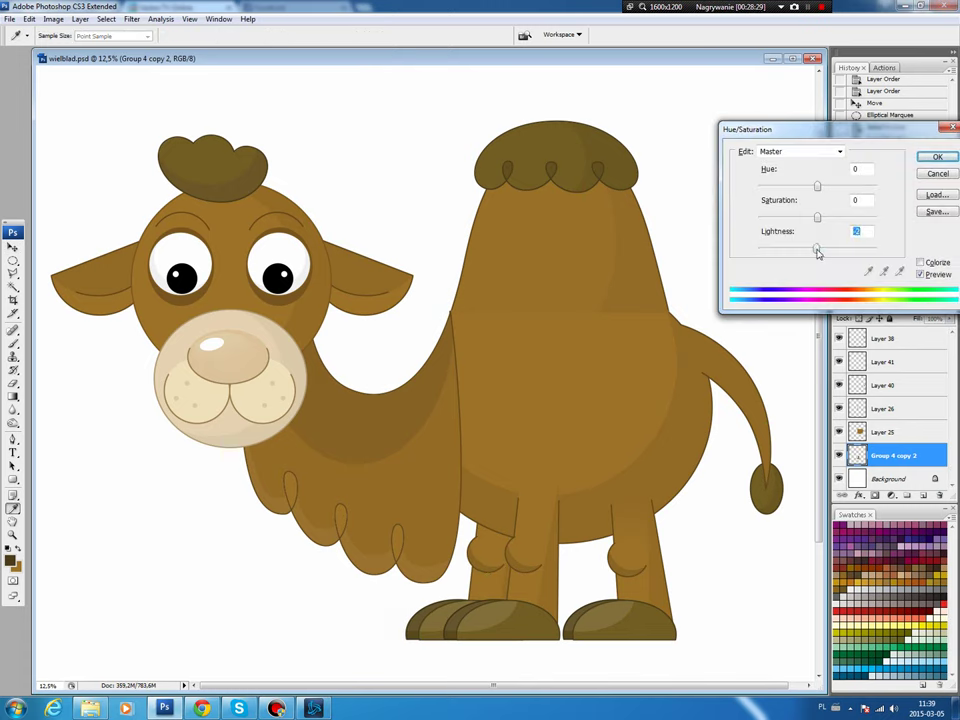
left_click_drag(817, 250, 811, 219)
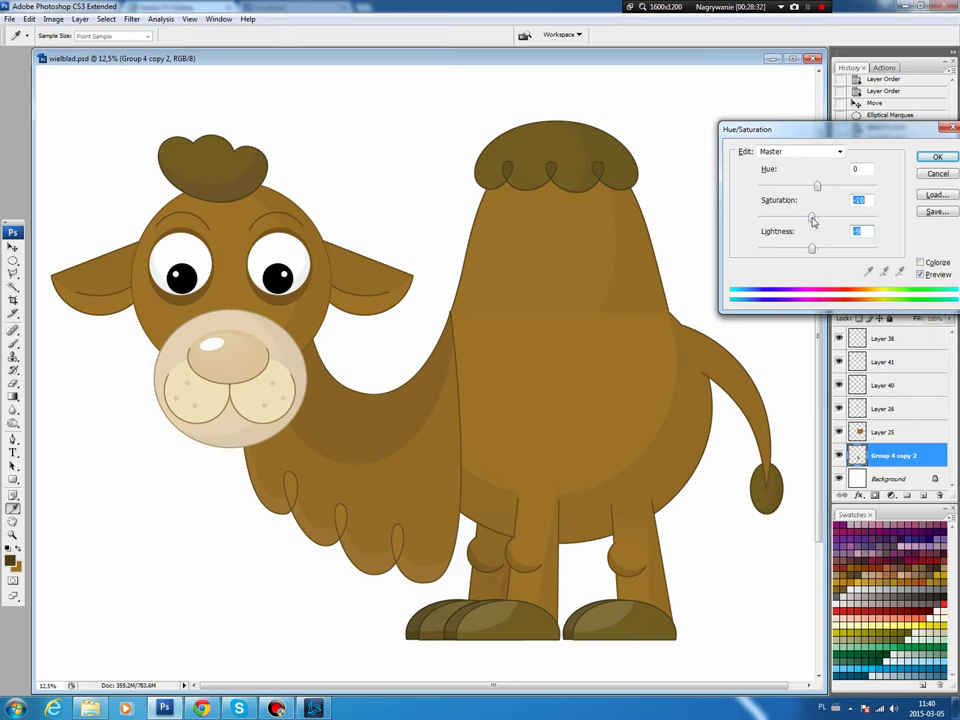
left_click(937, 157)
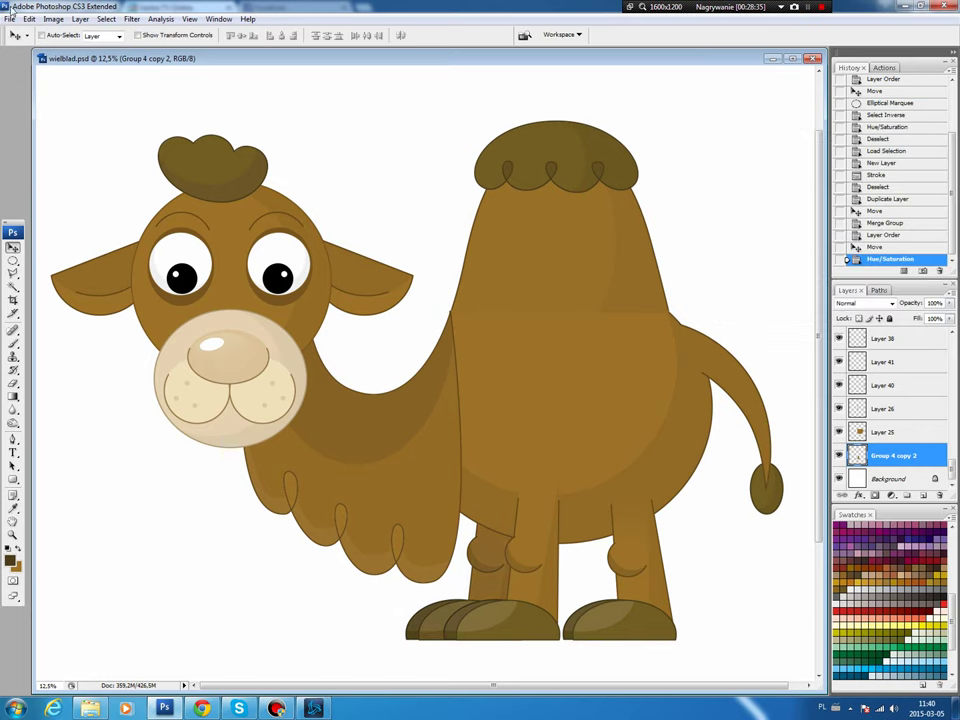
left_click(643, 542)
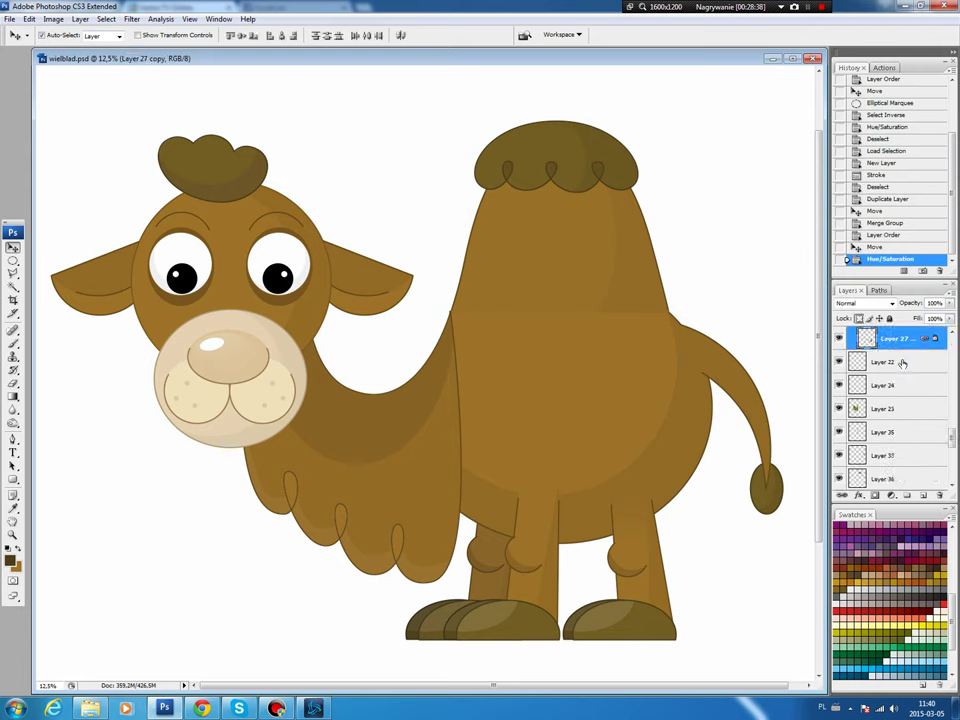
mouse_move(952, 470)
left_mouse_down()
mouse_move(952, 415)
mouse_move(866, 398)
mouse_move(923, 495)
left_mouse_up()
left_click(851, 381)
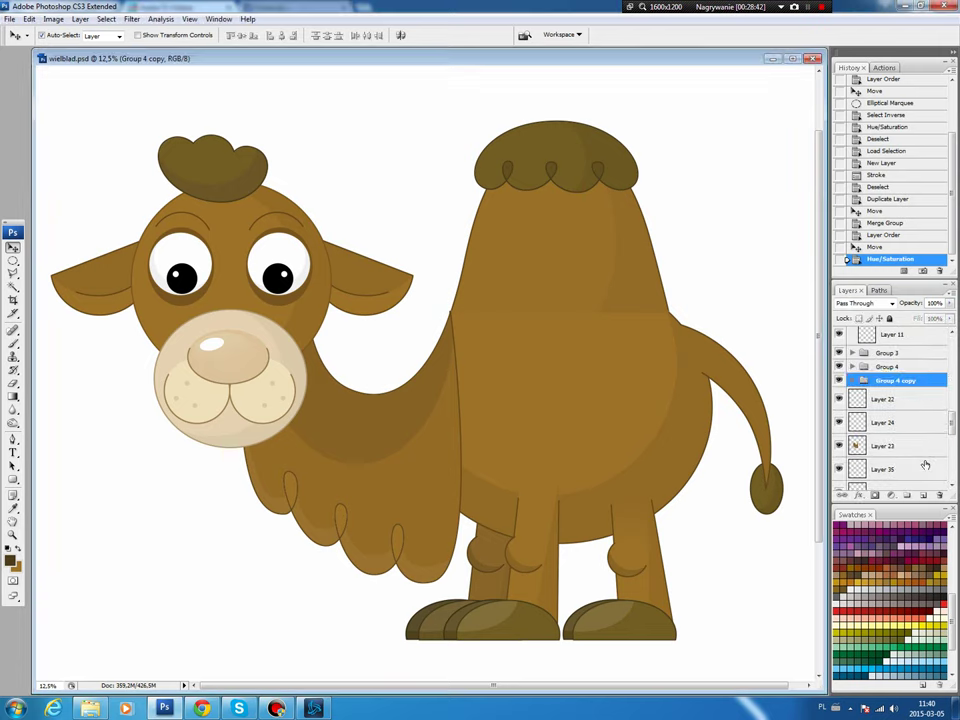
Merge the rear leg copy group and place it behind the body in the layer stack.
right_click(928, 383)
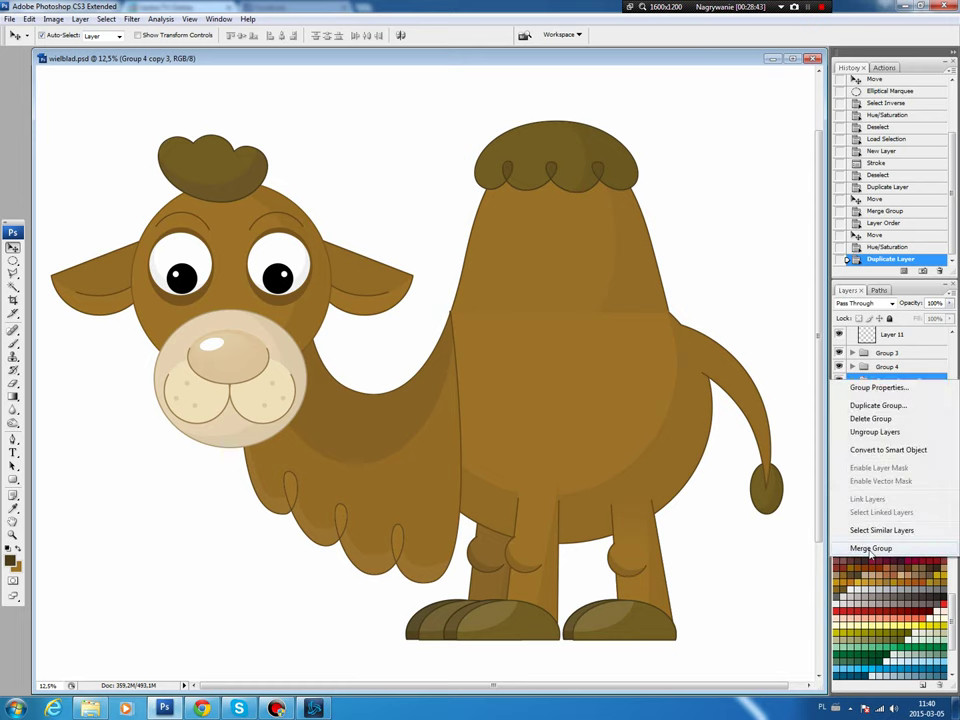
left_click(818, 671)
left_click_drag(640, 571, 610, 568)
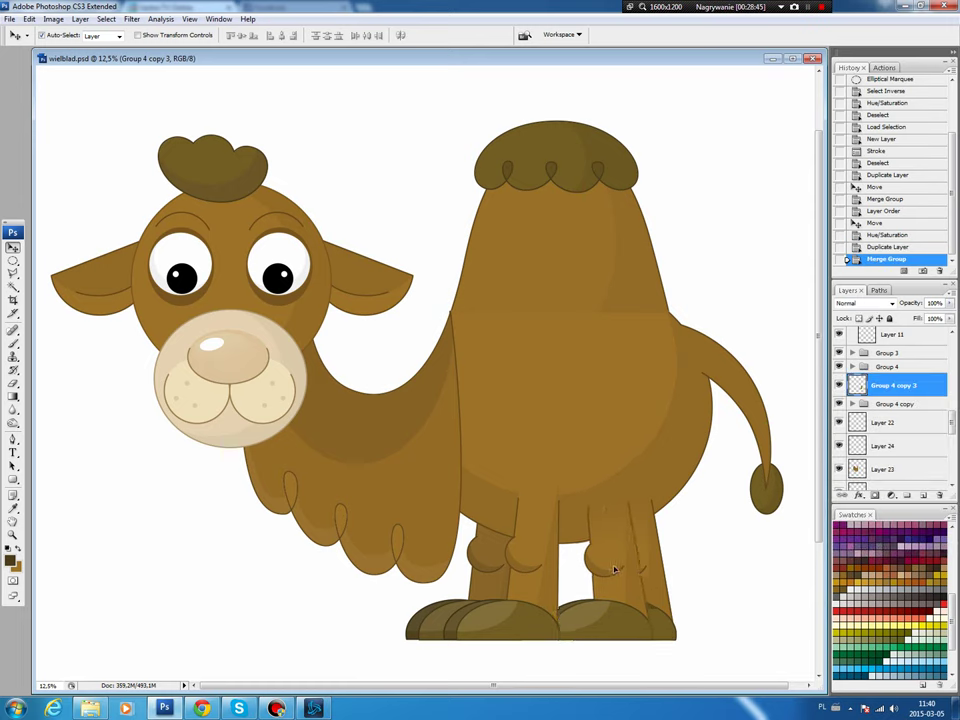
mouse_move(910, 390)
left_mouse_down()
mouse_move(895, 513)
mouse_move(888, 483)
left_mouse_up()
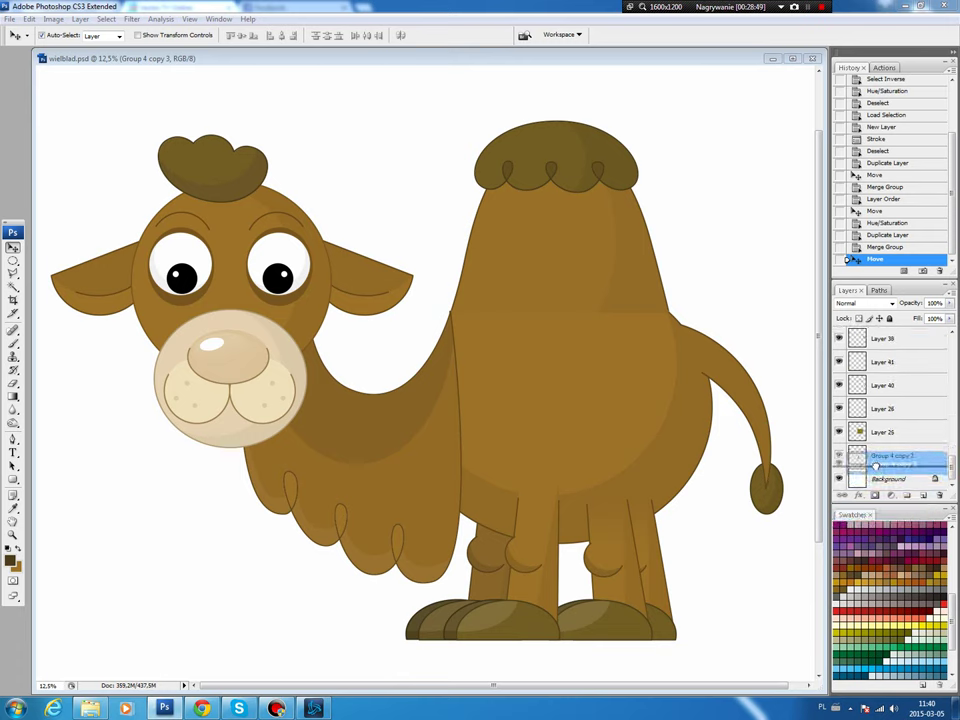
left_click_drag(888, 483, 890, 470)
Darken the rear leg copy to lightness -11 and shift it left into place.
key("ctrl+u")
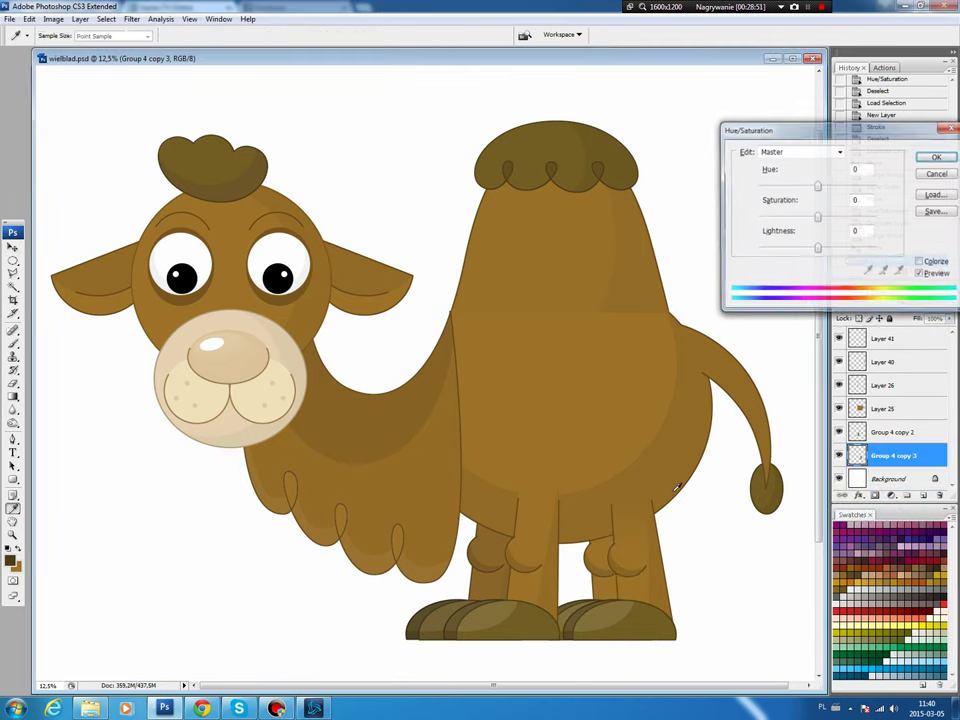
left_click_drag(818, 250, 814, 219)
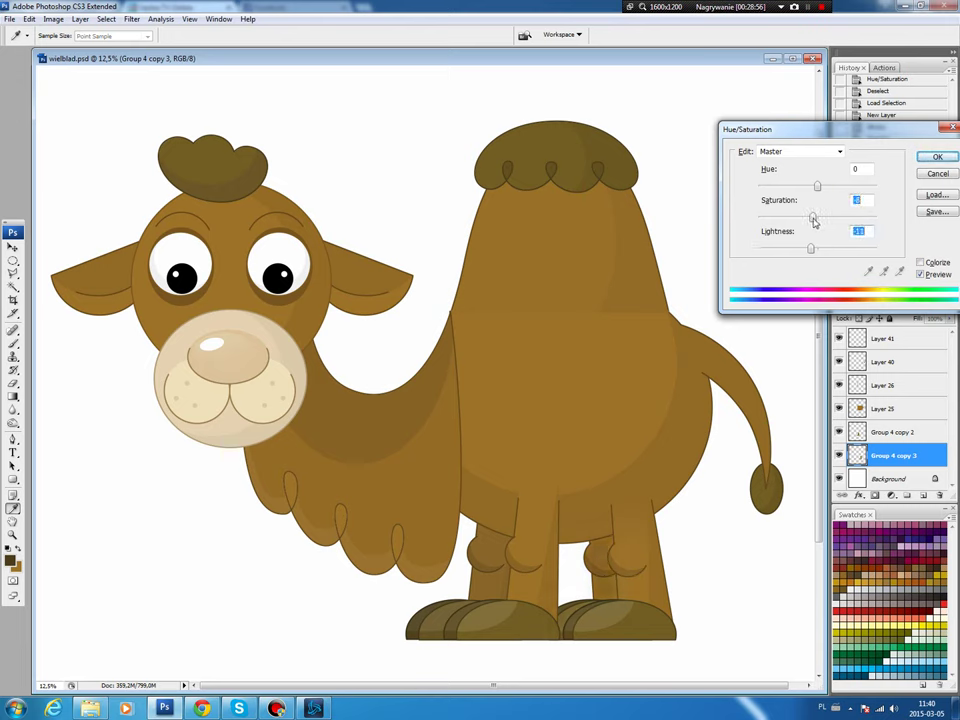
left_click(937, 157)
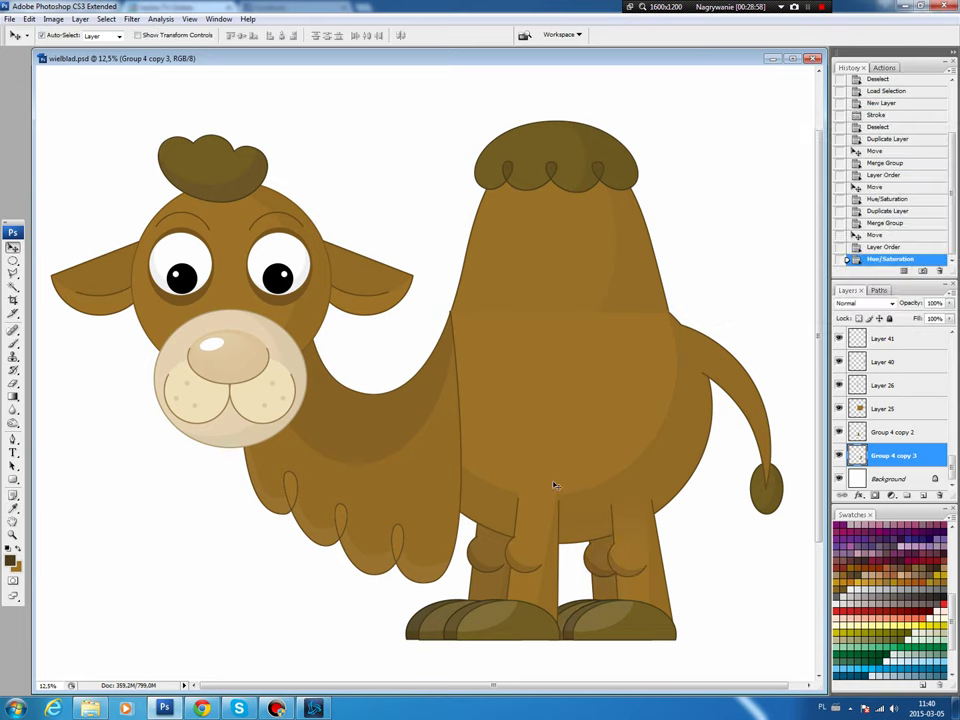
left_click_drag(597, 561, 574, 554)
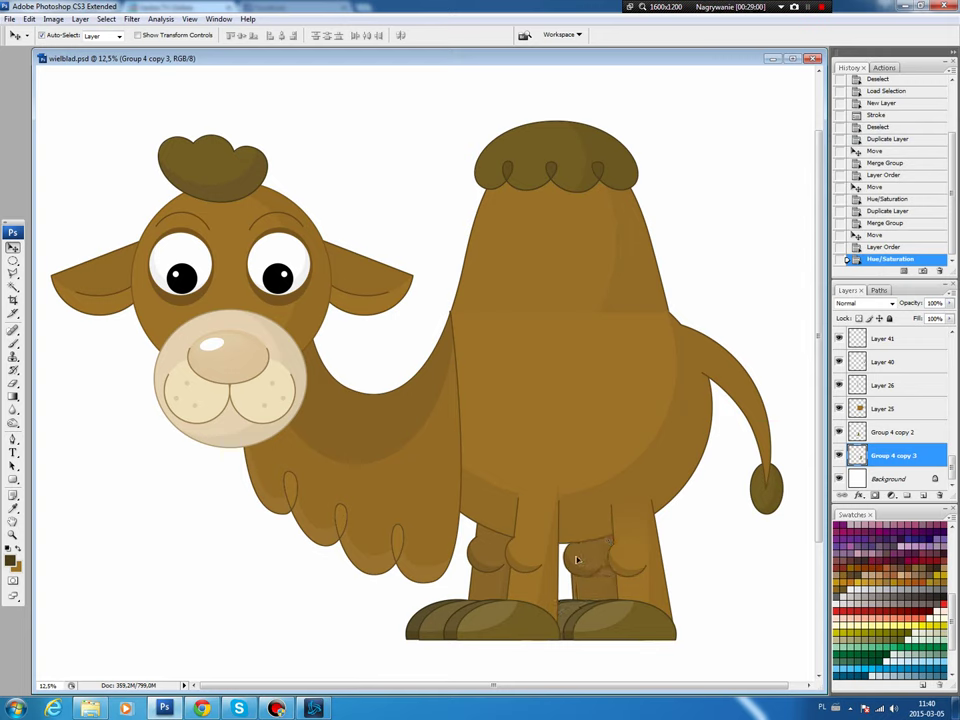
left_click_drag(585, 558, 591, 557)
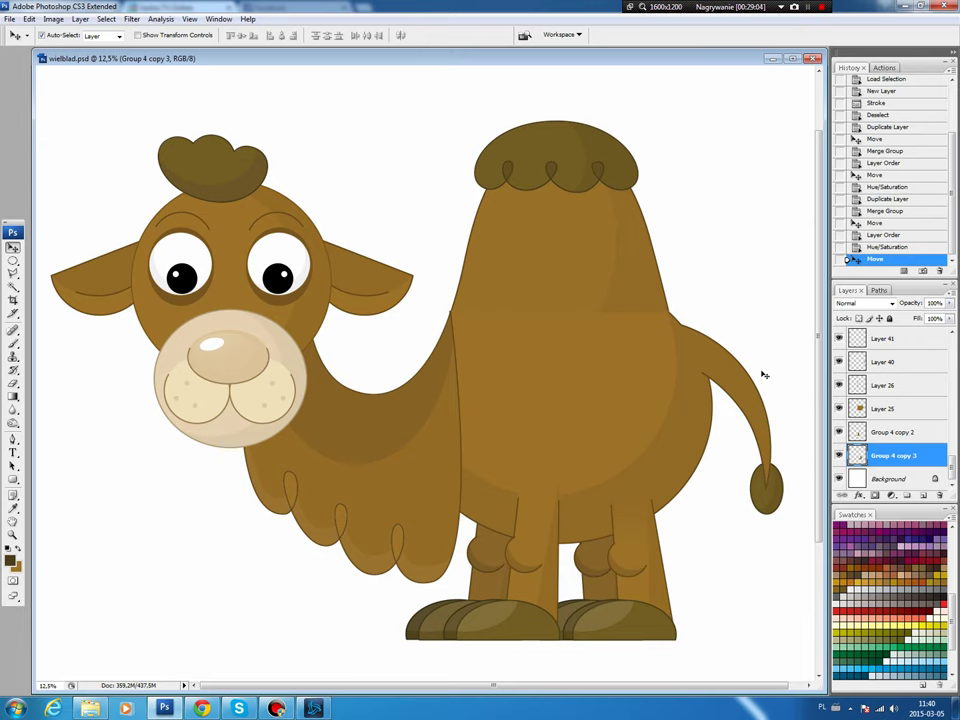
Fill the body selection with a lighter brown radial gradient on a new layer.
left_click(594, 399)
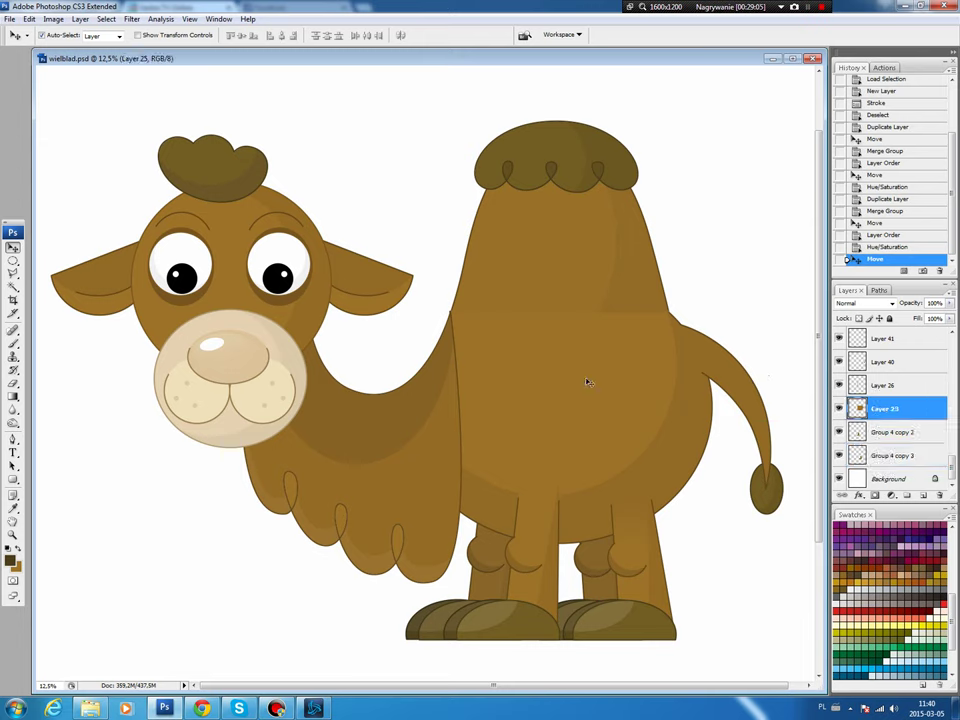
left_click(857, 408, "ctrl")
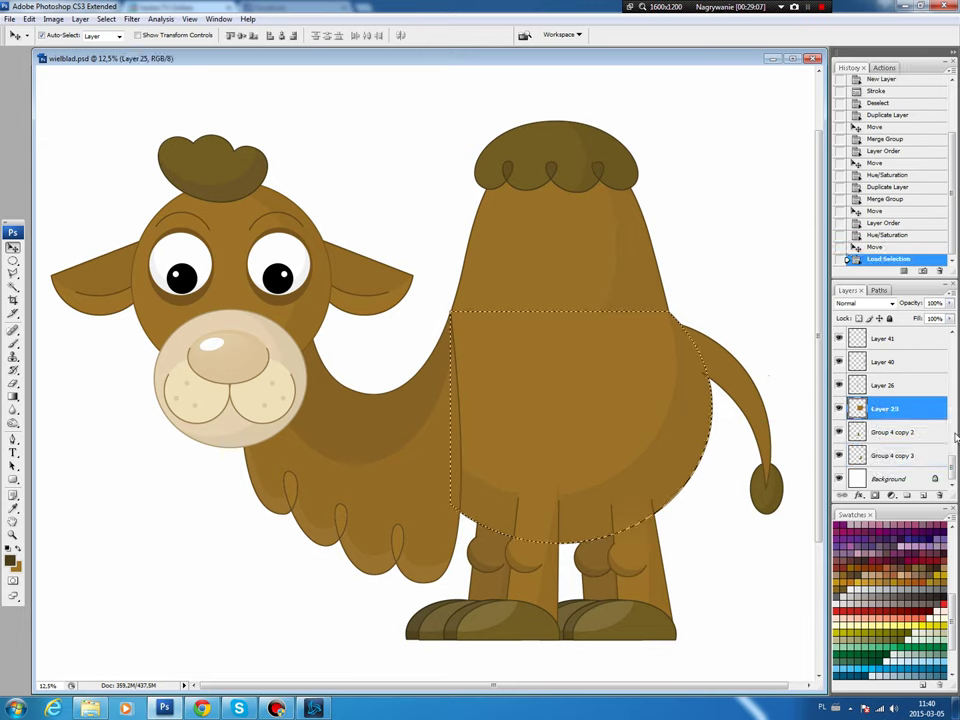
left_click(922, 495)
key("g")
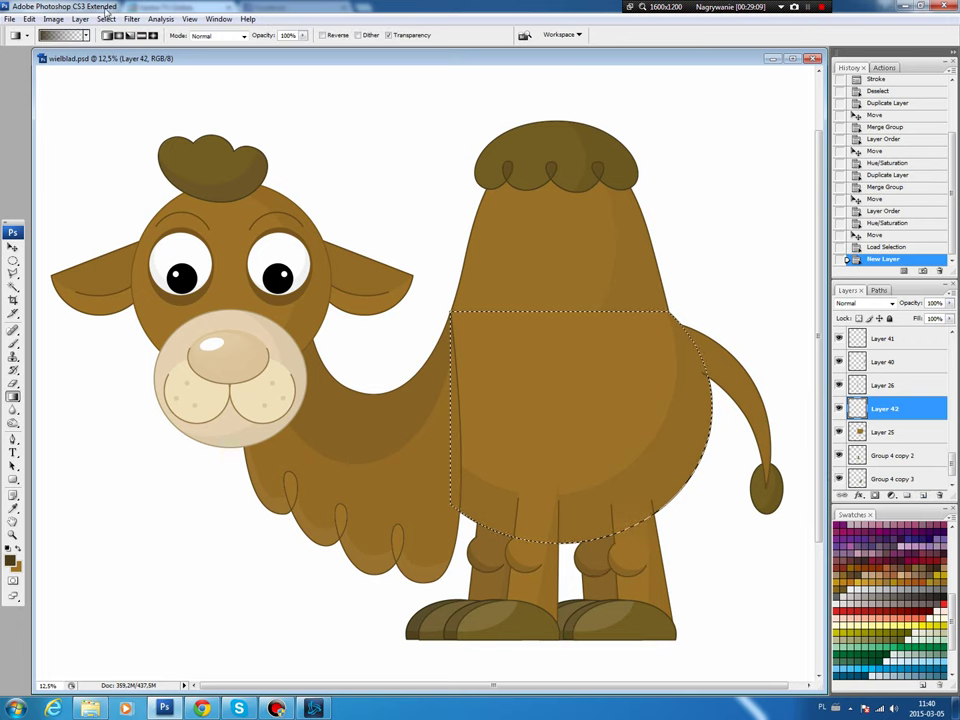
left_click(390, 403, "alt")
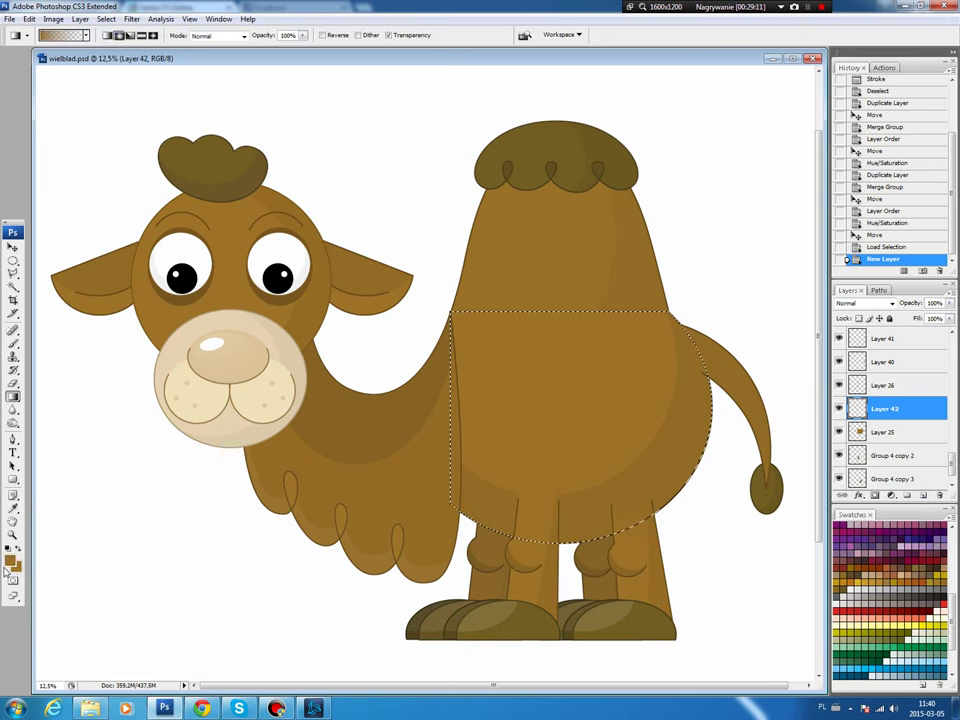
key("i")
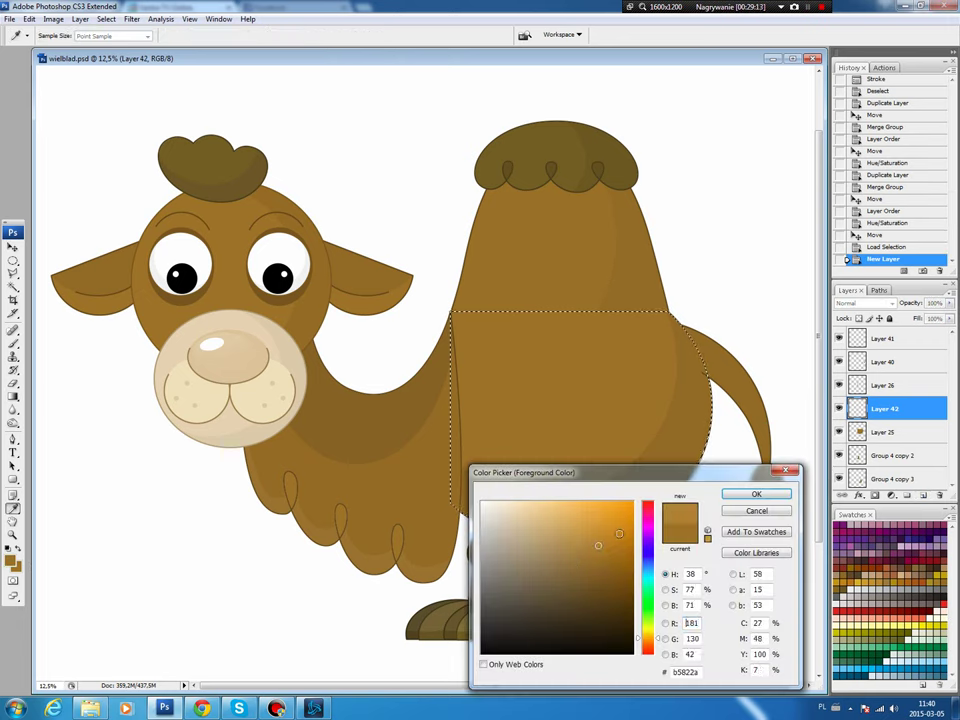
left_click(756, 494)
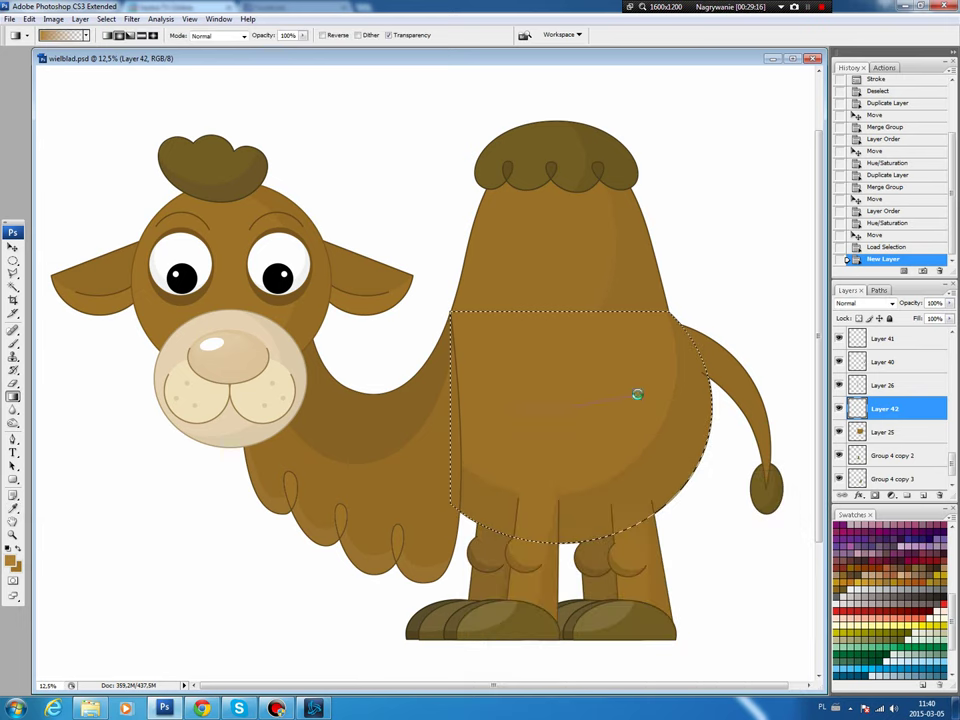
left_click_drag(622, 396, 621, 389)
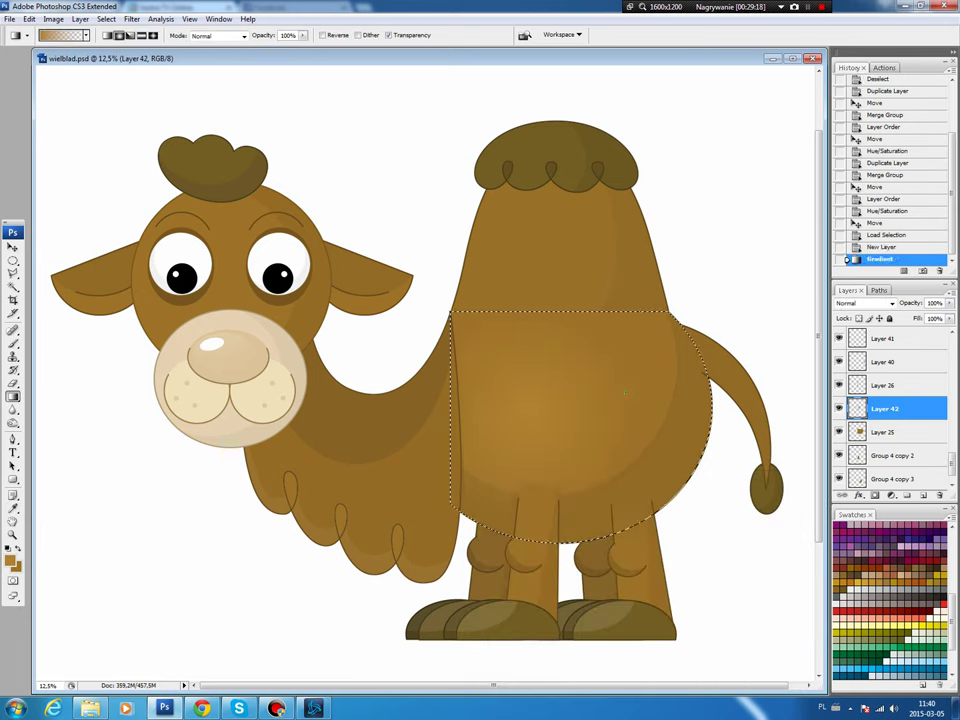
key("ctrl+d")
Paint subtle soft-brush shading on Layer 27, then load the Layer 33 hump selection.
key("v")
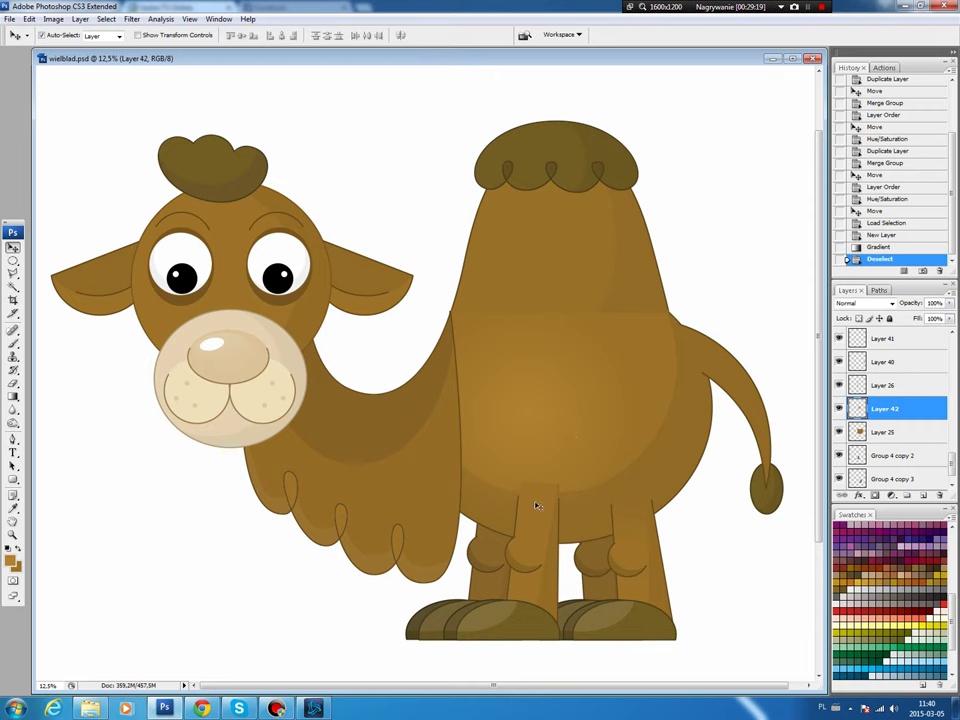
left_click(672, 186)
key("b")
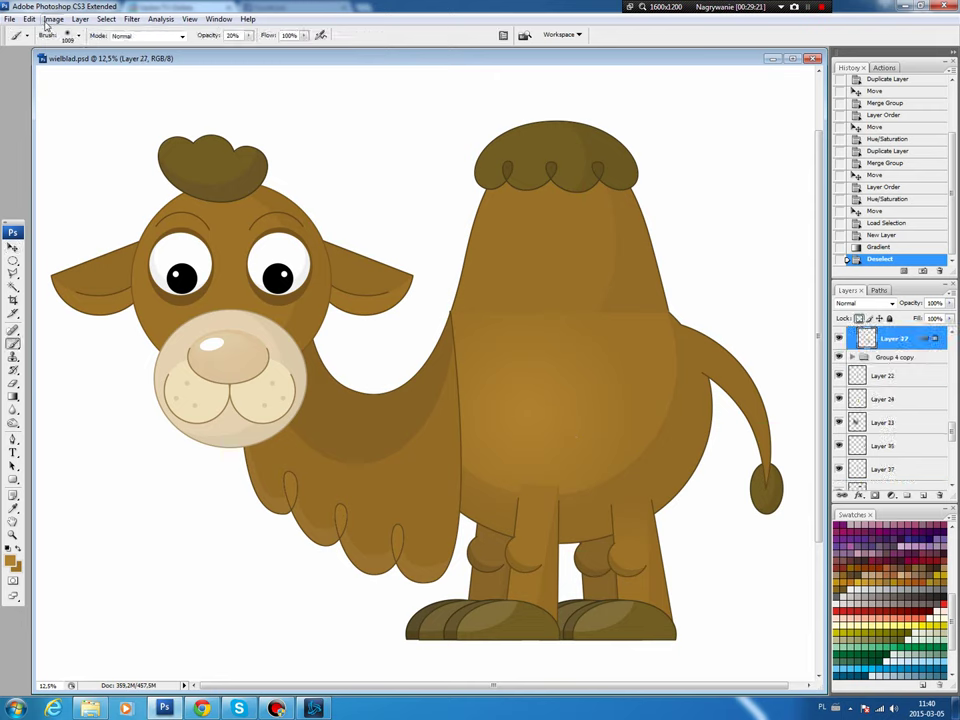
left_click_drag(536, 489, 525, 476)
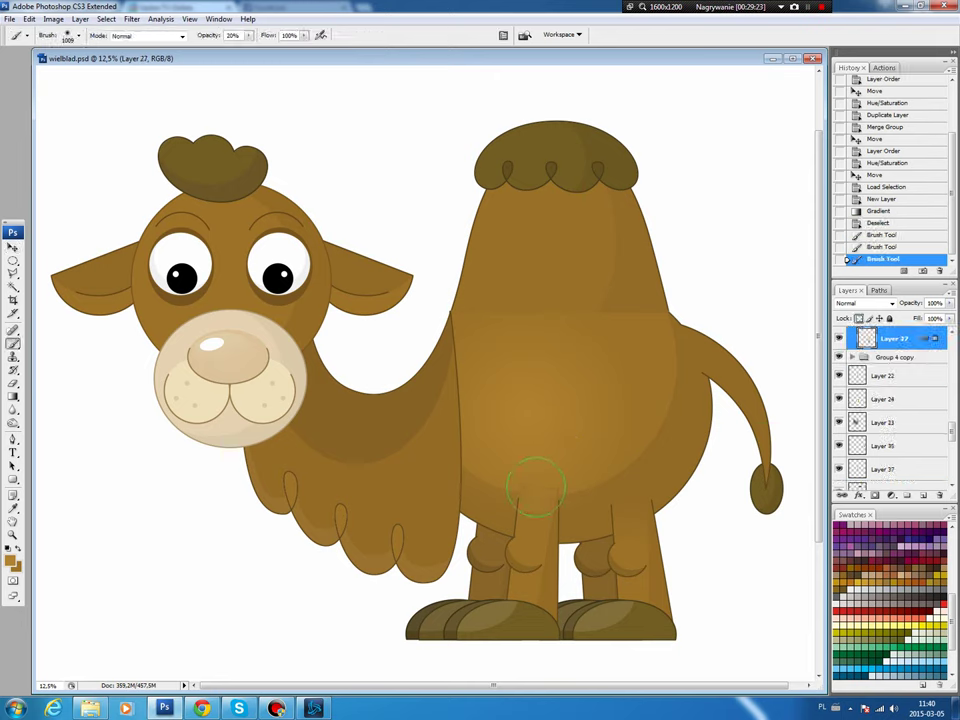
left_click_drag(645, 175, 617, 189)
key("v")
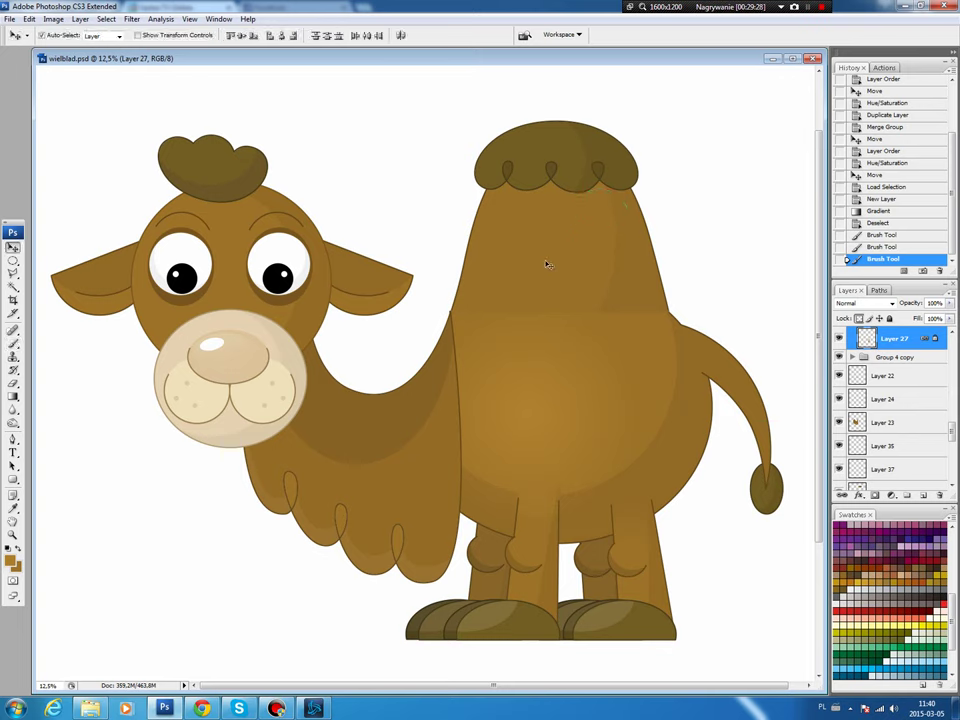
scroll(890, 420, "down", 3)
left_click(885, 479)
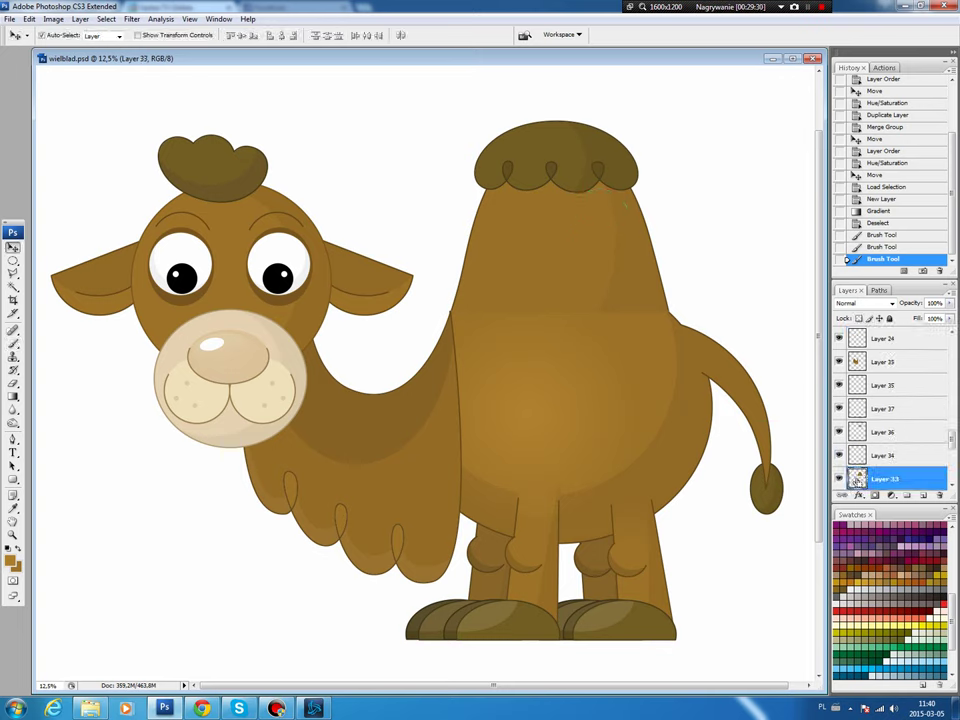
left_click(857, 479, "ctrl")
Draw a radial highlight gradient inside the hump selection on a new layer.
left_click(926, 496)
key("g")
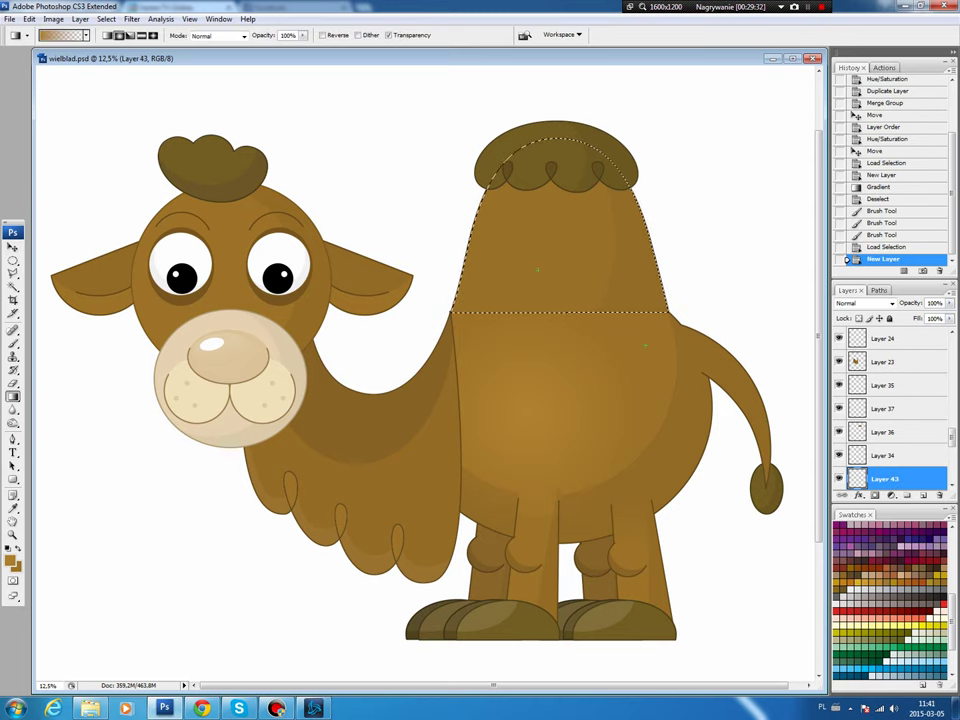
left_click_drag(538, 258, 645, 345)
left_click_drag(531, 261, 590, 196)
key("ctrl+z")
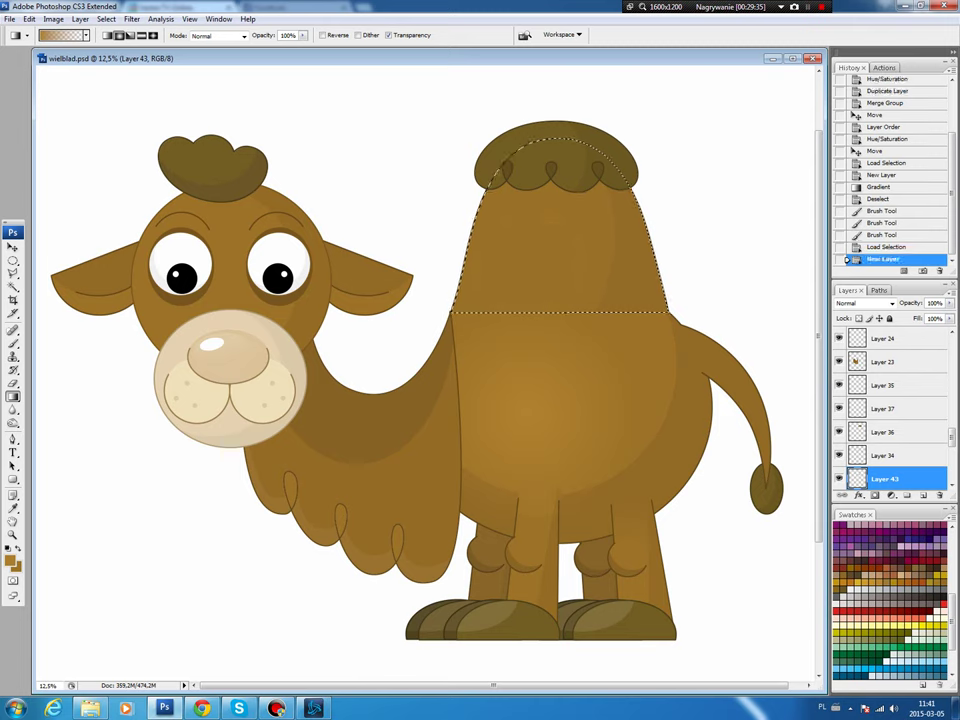
left_click_drag(546, 279, 590, 200)
key("ctrl+d")
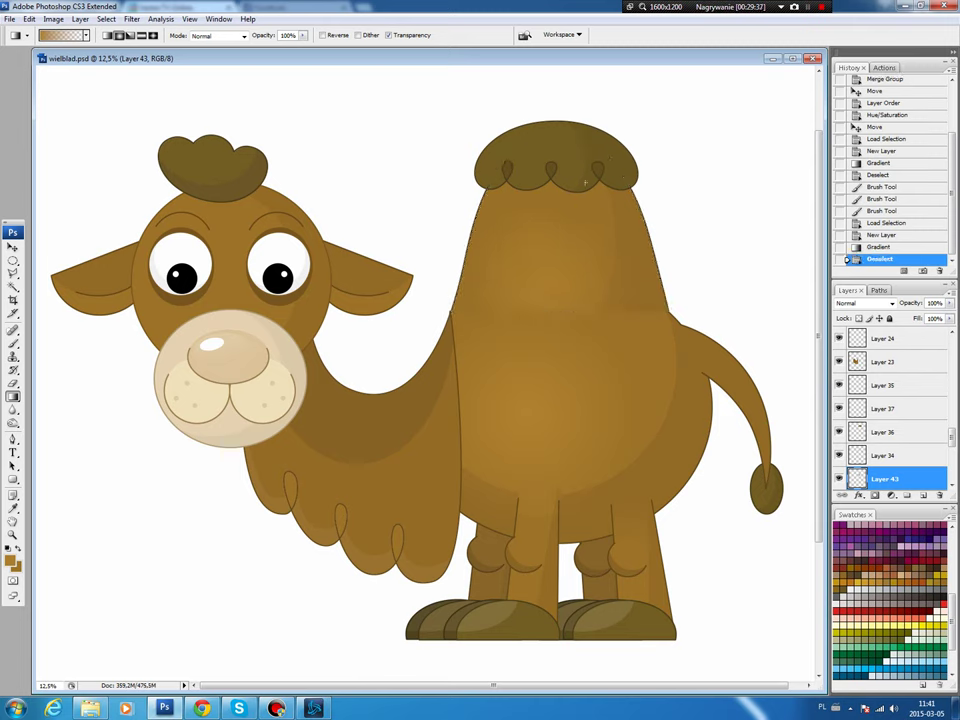
Softly erase the top of the hump highlight with a 494 px eraser.
key("e")
left_click(617, 279)
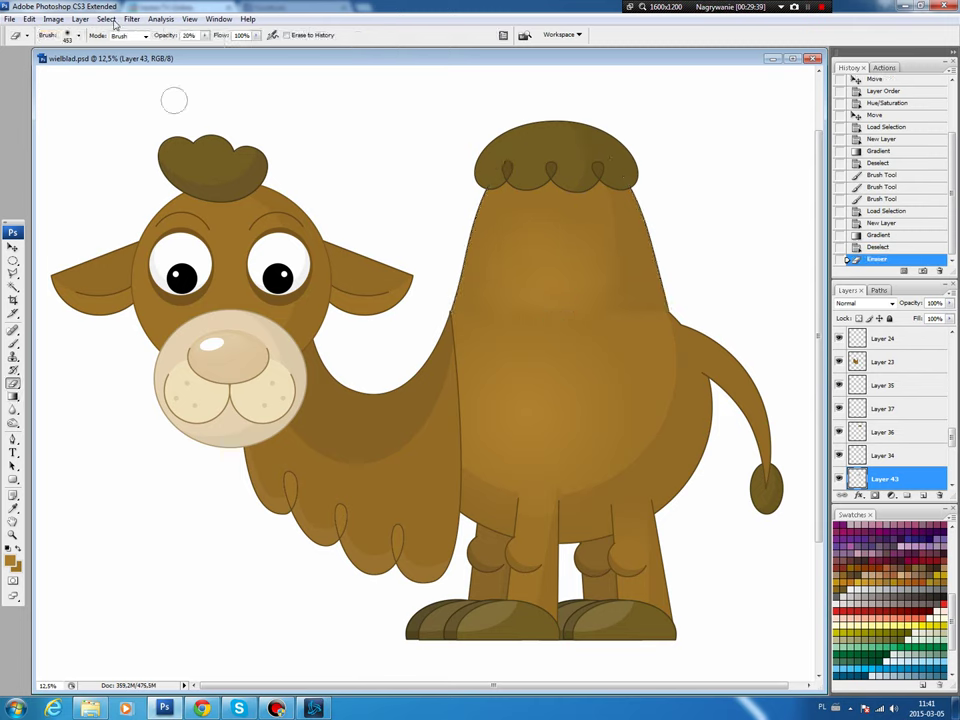
left_click(66, 36)
type("494")
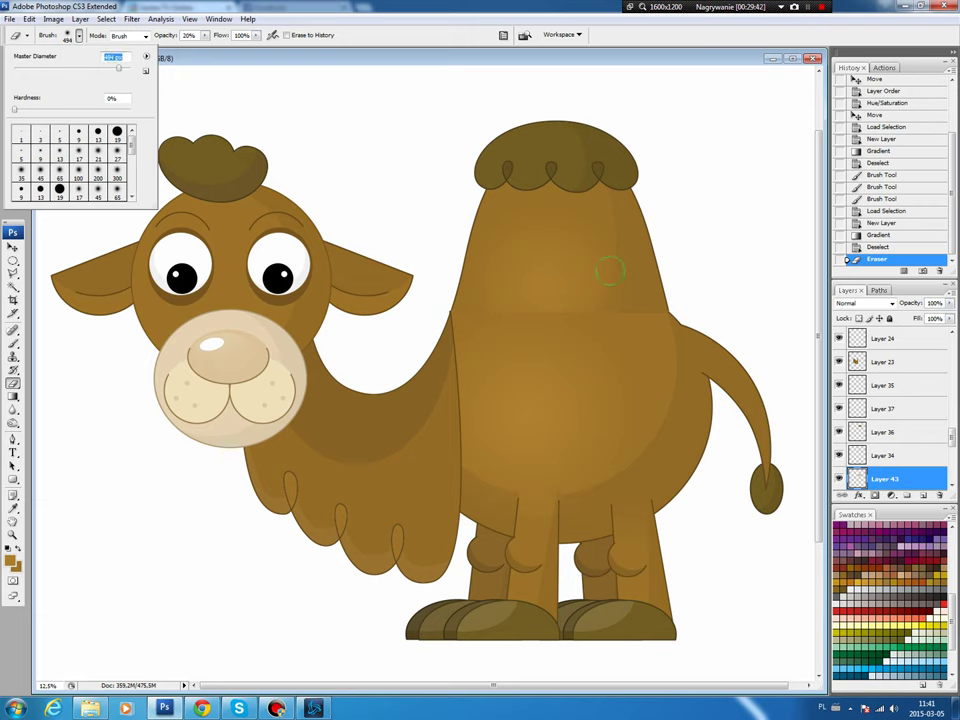
key("Return")
mouse_move(525, 321)
left_mouse_down()
mouse_move(491, 315)
mouse_move(560, 300)
left_mouse_up()
mouse_move(520, 290)
left_mouse_down()
mouse_move(580, 270)
mouse_move(596, 252)
mouse_move(551, 313)
left_mouse_up()
left_click(592, 246)
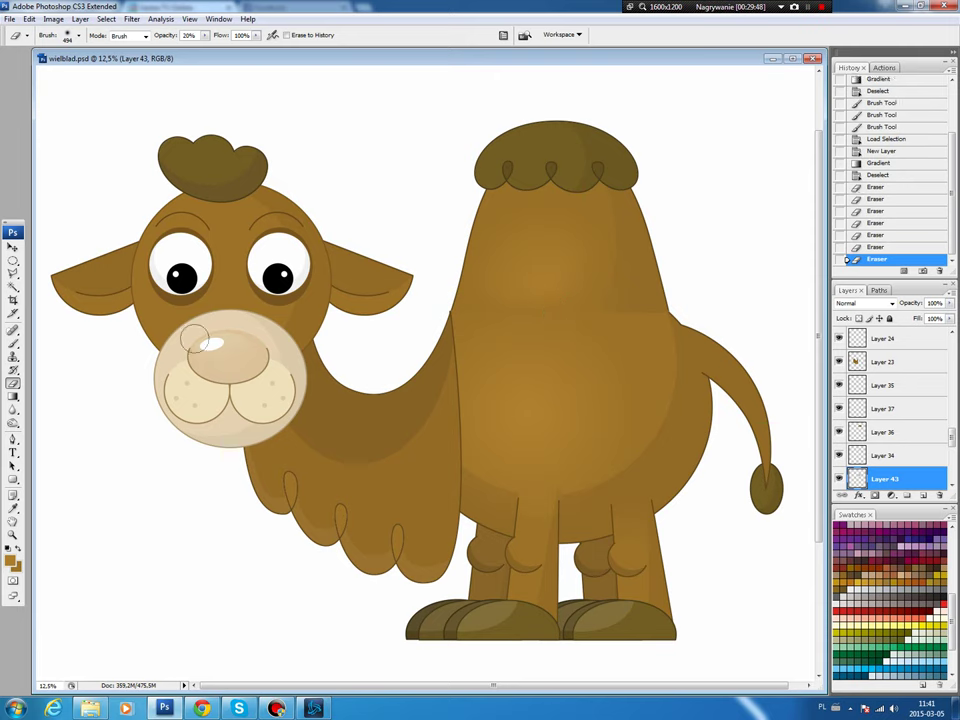
key("v")
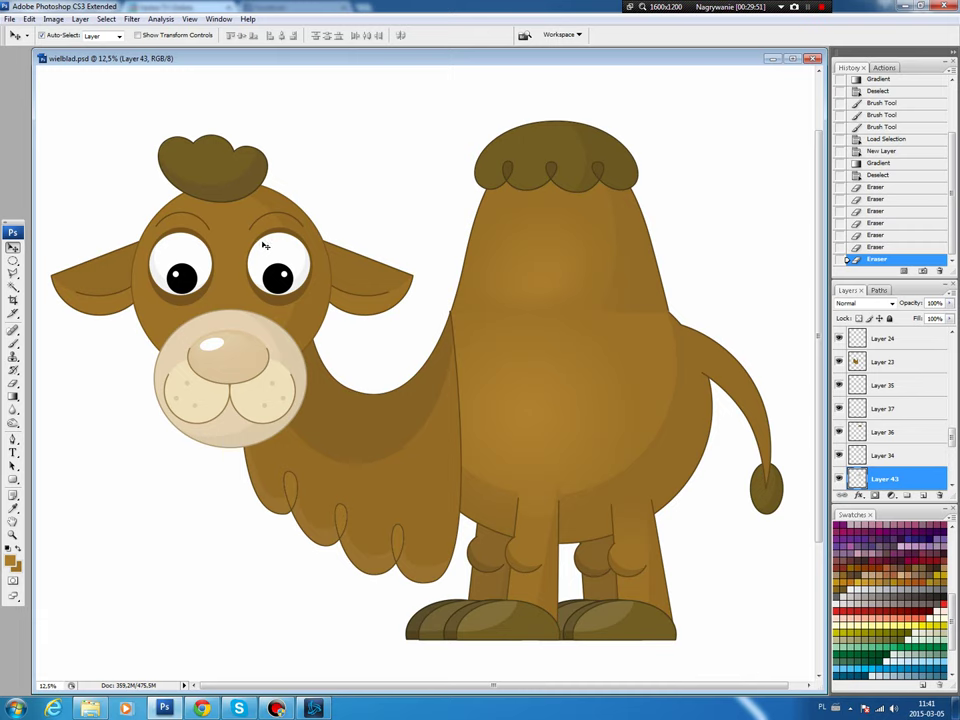
left_click(240, 298)
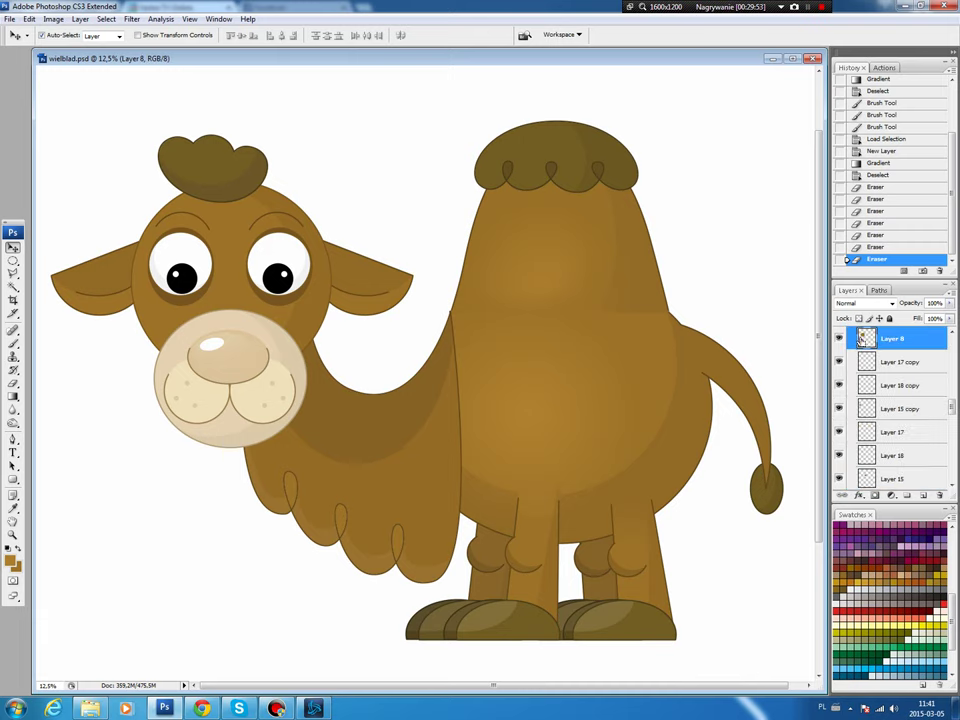
Load the Layer 8 head shape and sweep a radial gradient highlight over it on a new layer.
left_click(866, 338, "ctrl")
key("ctrl+shift+alt+n")
key("g")
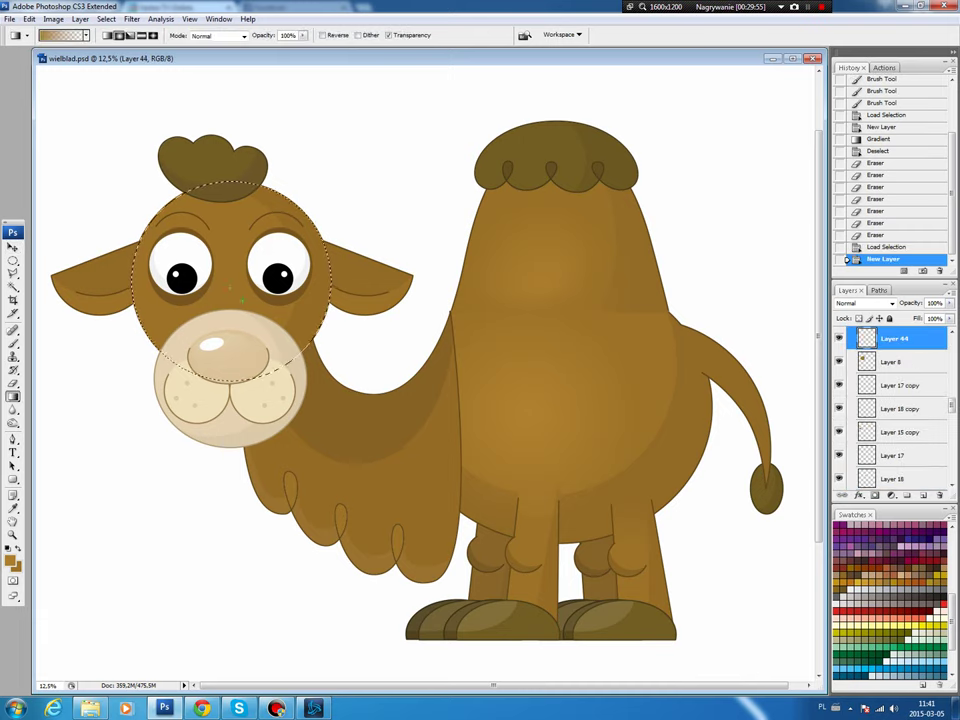
left_click_drag(165, 327, 203, 298)
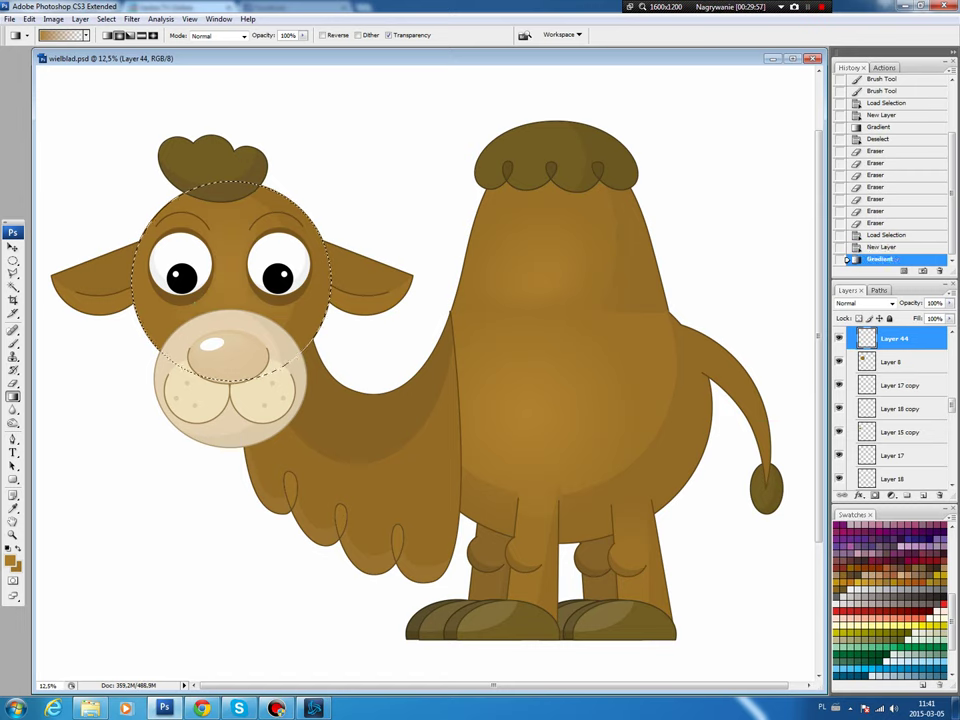
key("v")
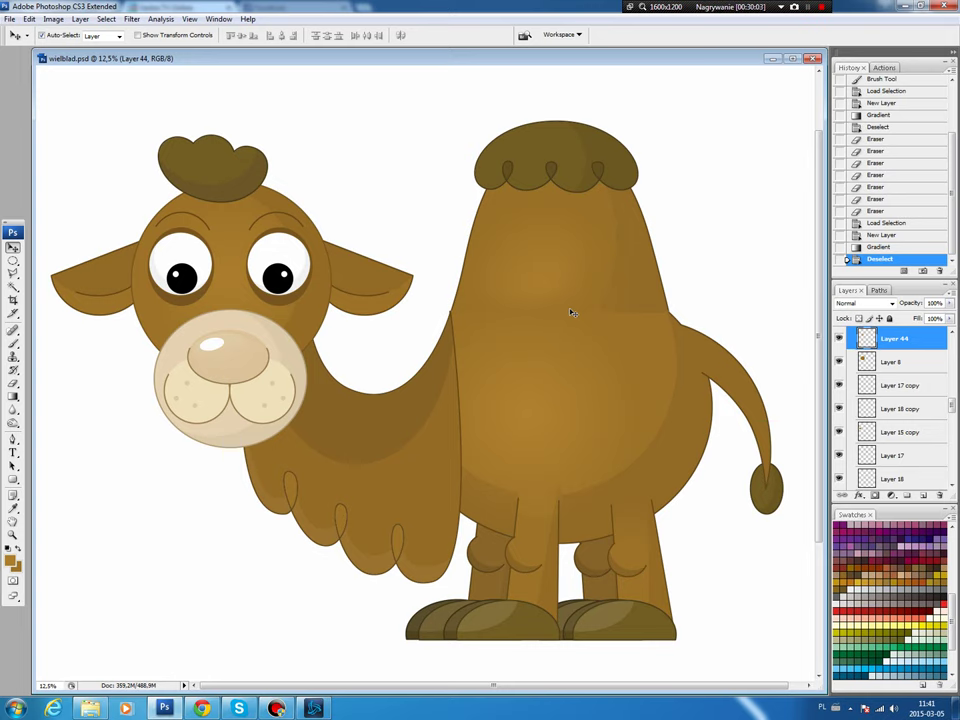
Lower Layer 38's lightness slightly everywhere outside an inverted oval over the rear and tail.
left_click(752, 387)
key("m")
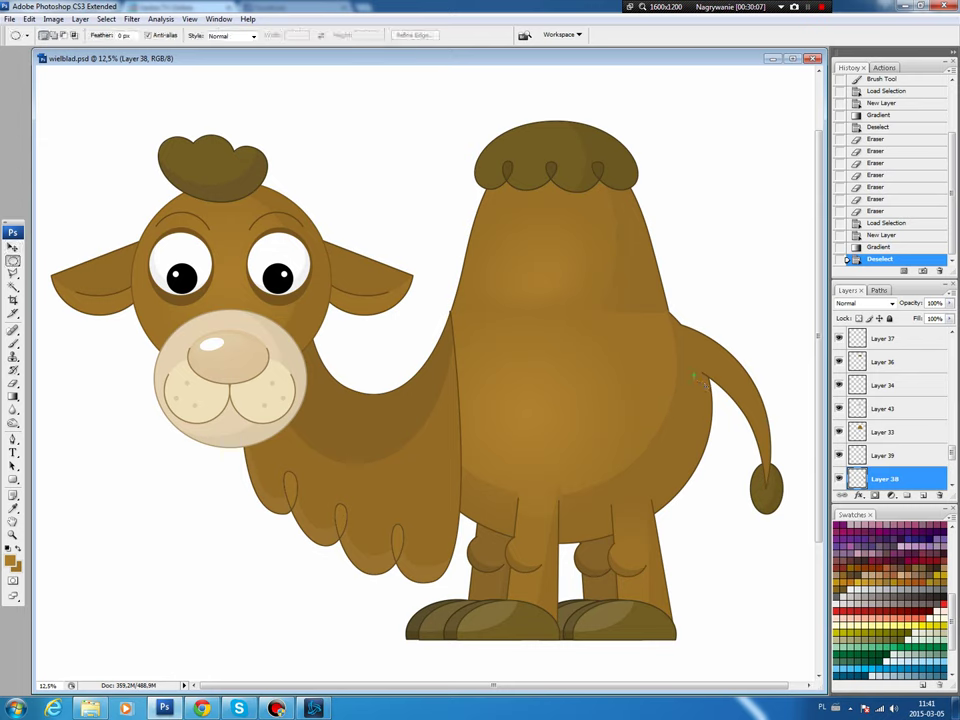
mouse_move(760, 474)
left_mouse_down()
mouse_move(737, 437)
mouse_move(730, 444)
left_mouse_up()
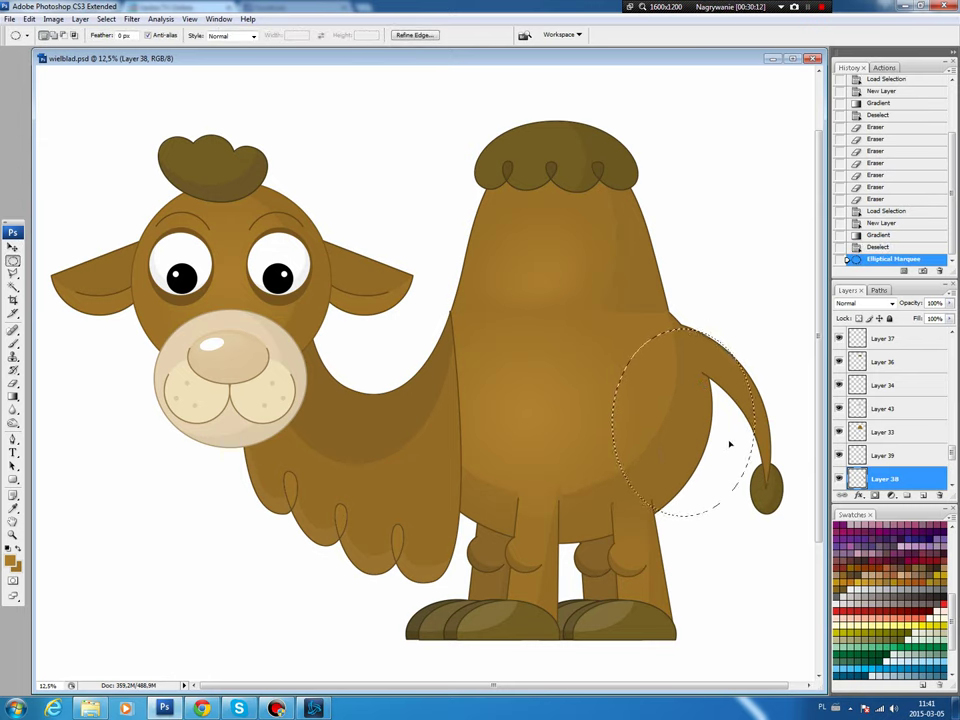
left_click(106, 19)
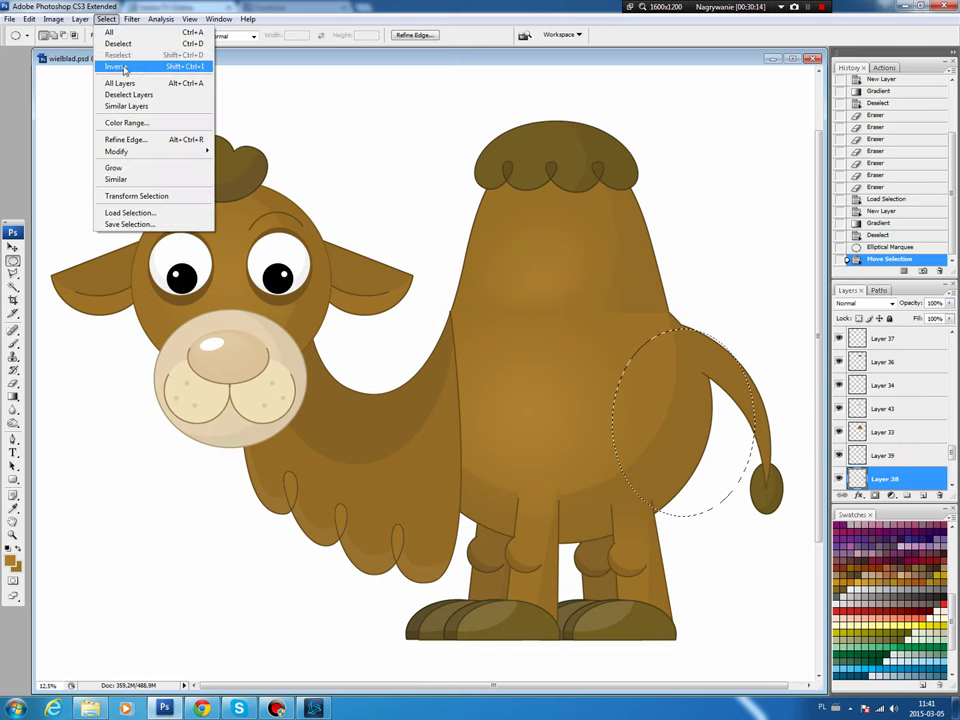
left_click(122, 66)
key("ctrl+u")
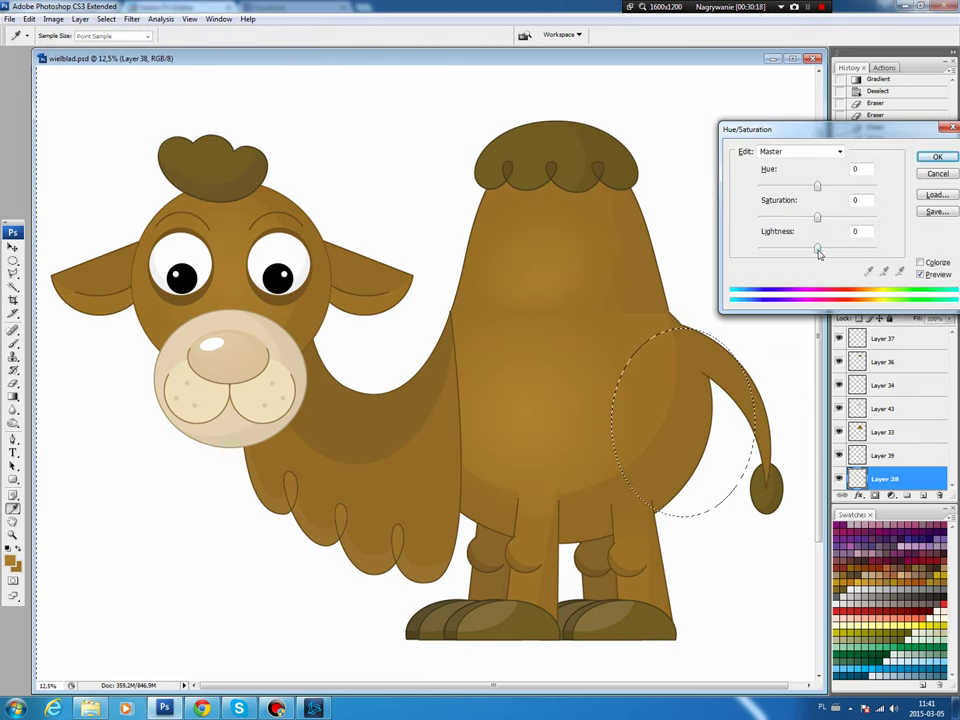
left_click_drag(817, 249, 814, 250)
left_click(937, 157)
key("ctrl+d")
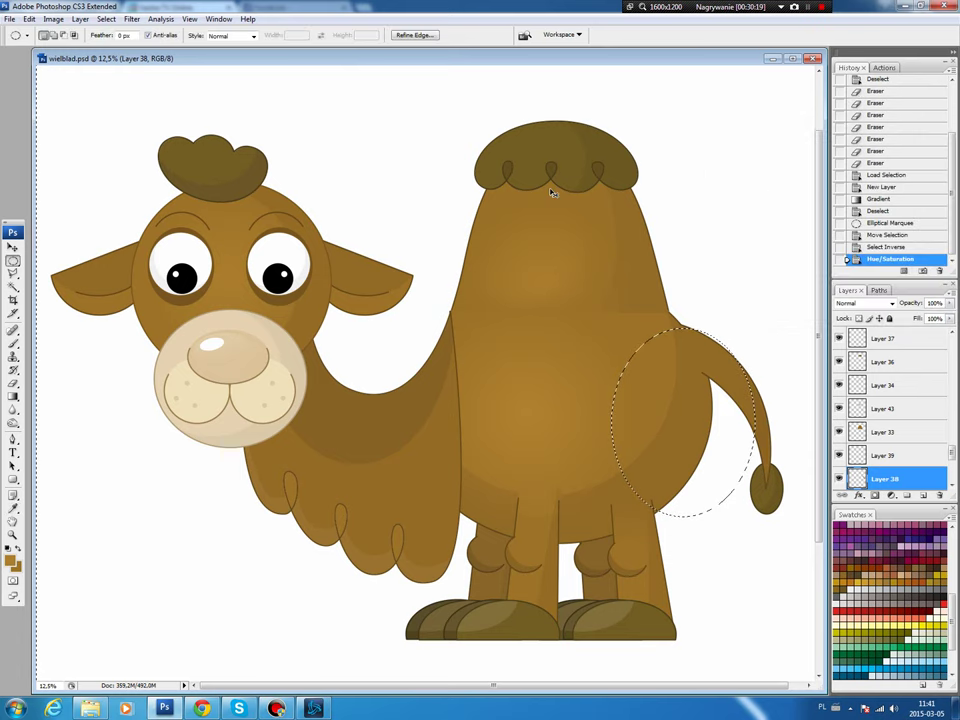
key("v")
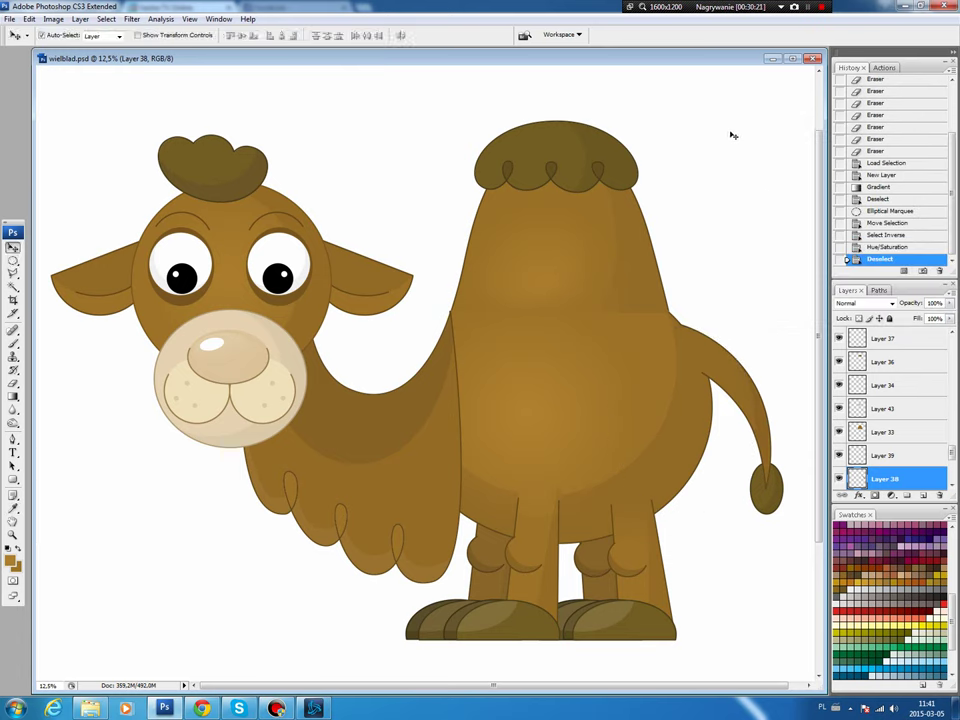